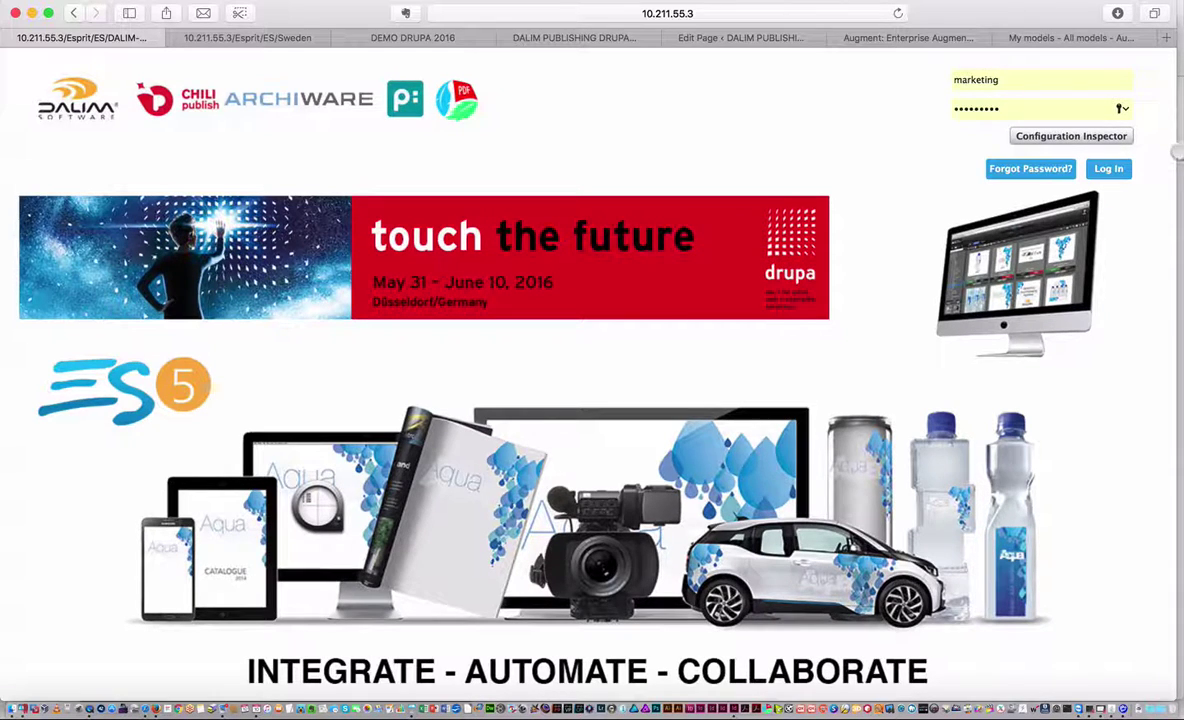
Log in to the DALIM ES5 server and open Customers to show the DALIM-DEMO folder
{"action": "left_click", "coordinate": [1109, 168]}
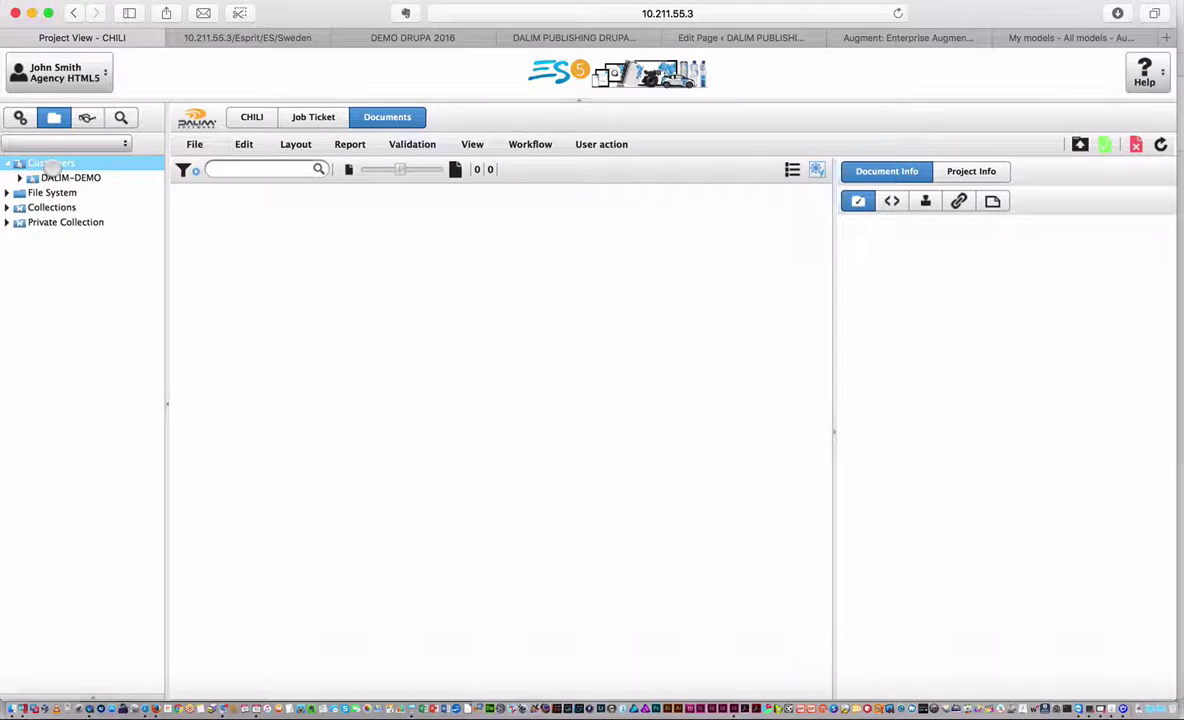
{"action": "left_click", "coordinate": [50, 163]}
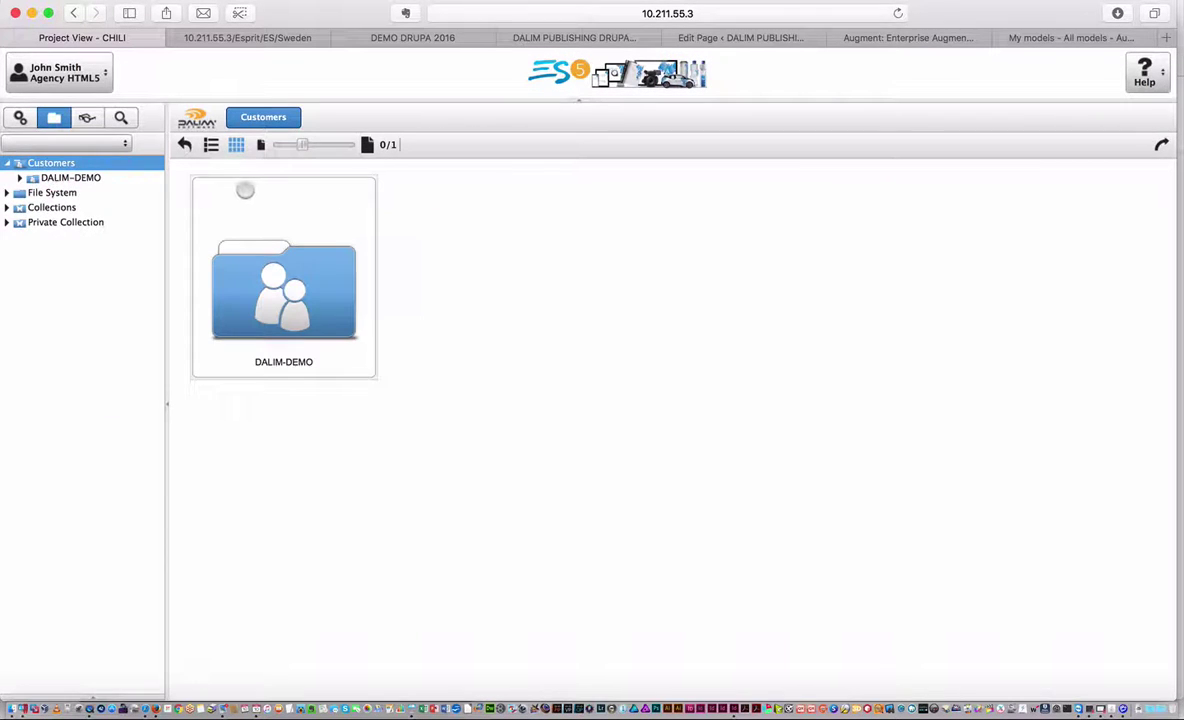
Expand File System, browse CHILI, DALIM-DEMO and TWIST, then expand DAM's subfolders
{"action": "left_click_drag", "start_coordinate": [66, 161], "coordinate": [62, 270]}
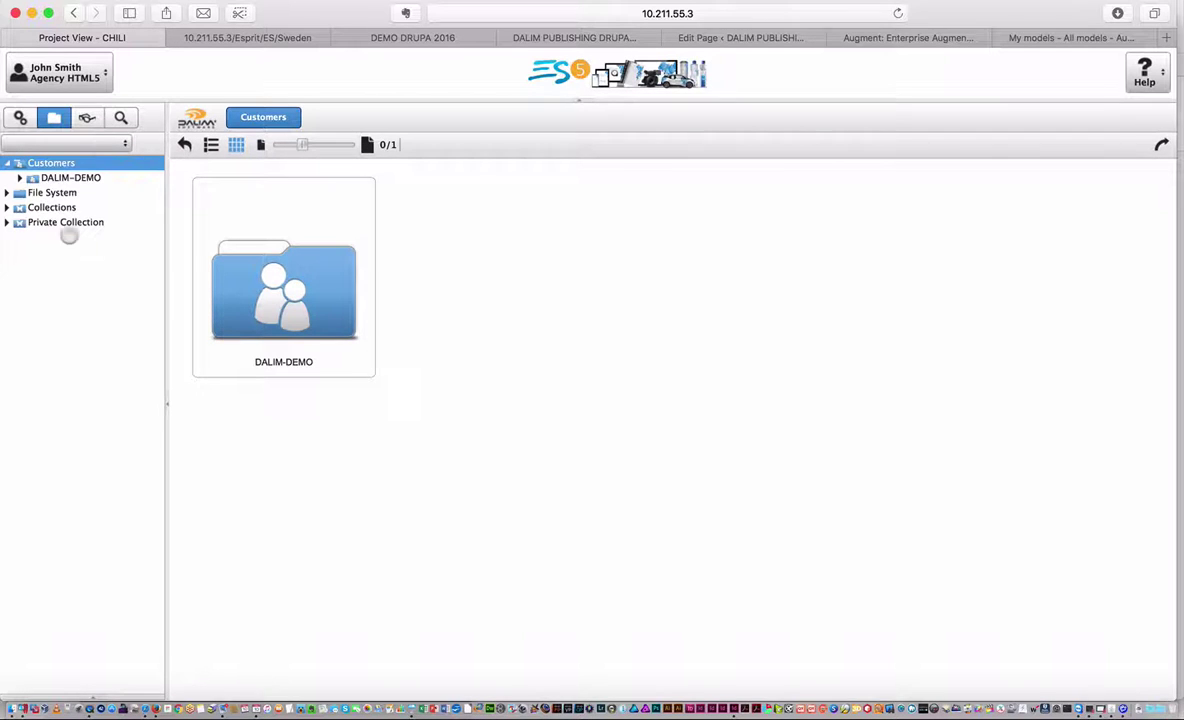
{"action": "left_click", "coordinate": [6, 192]}
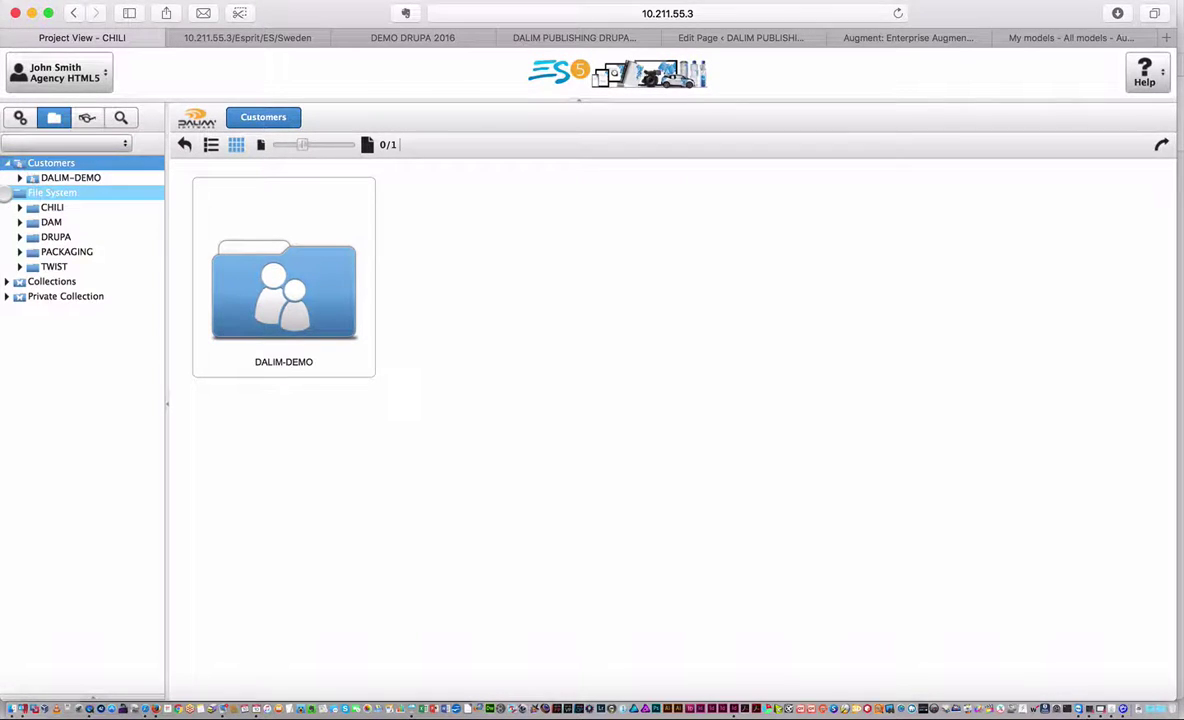
{"action": "left_click", "coordinate": [68, 207]}
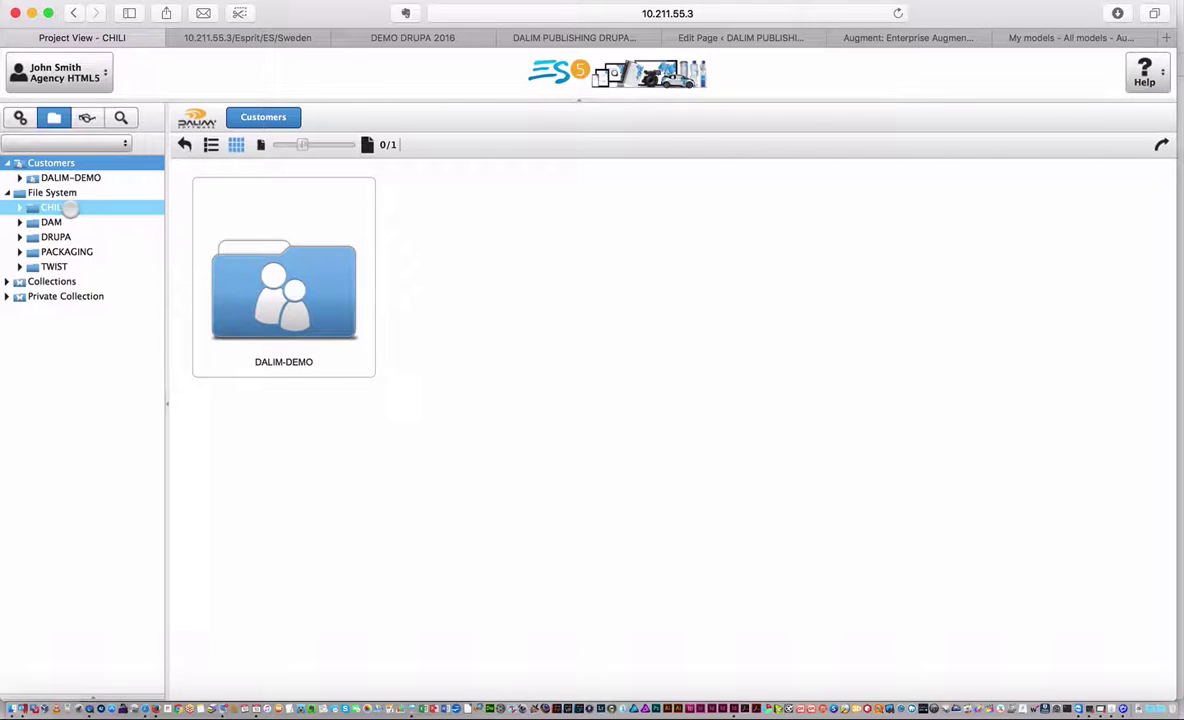
{"action": "left_click", "coordinate": [62, 177]}
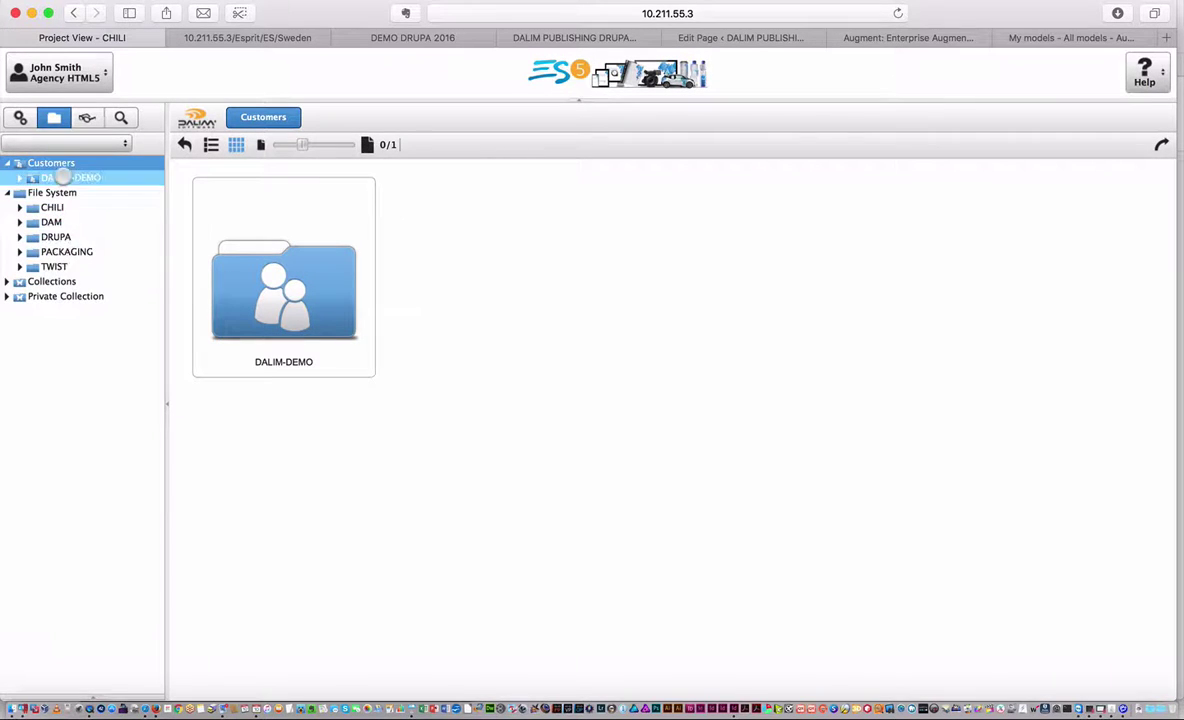
{"action": "left_click", "coordinate": [58, 266]}
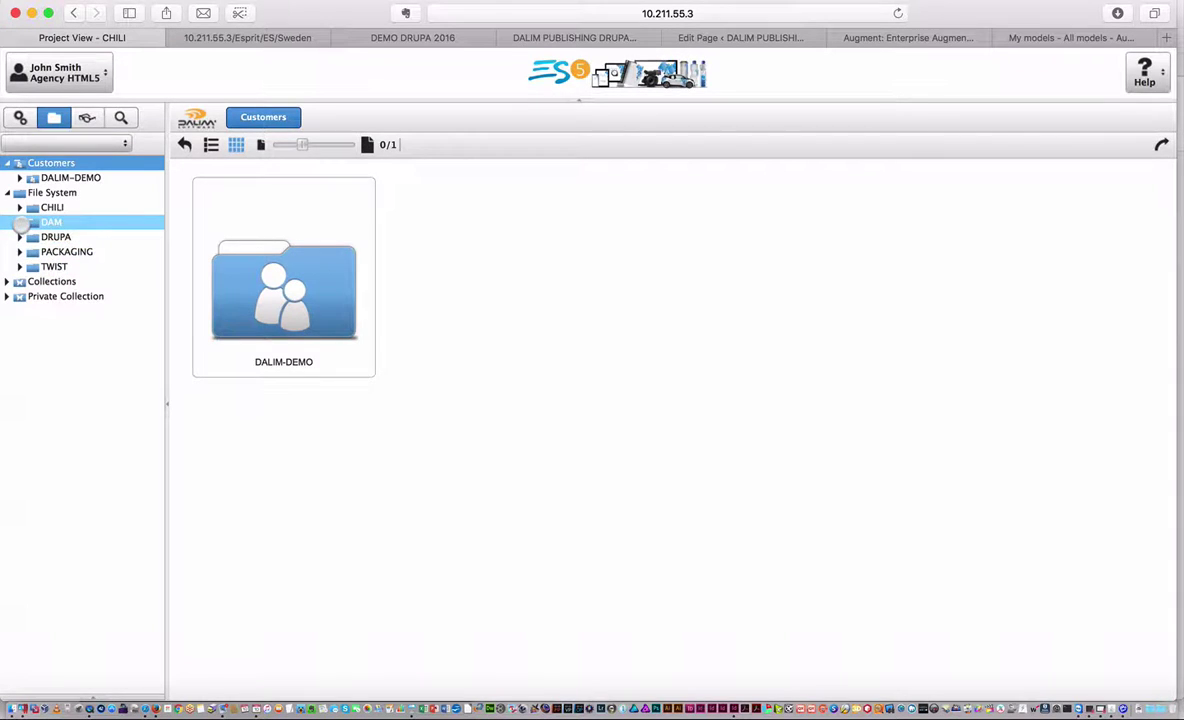
{"action": "left_click", "coordinate": [24, 222]}
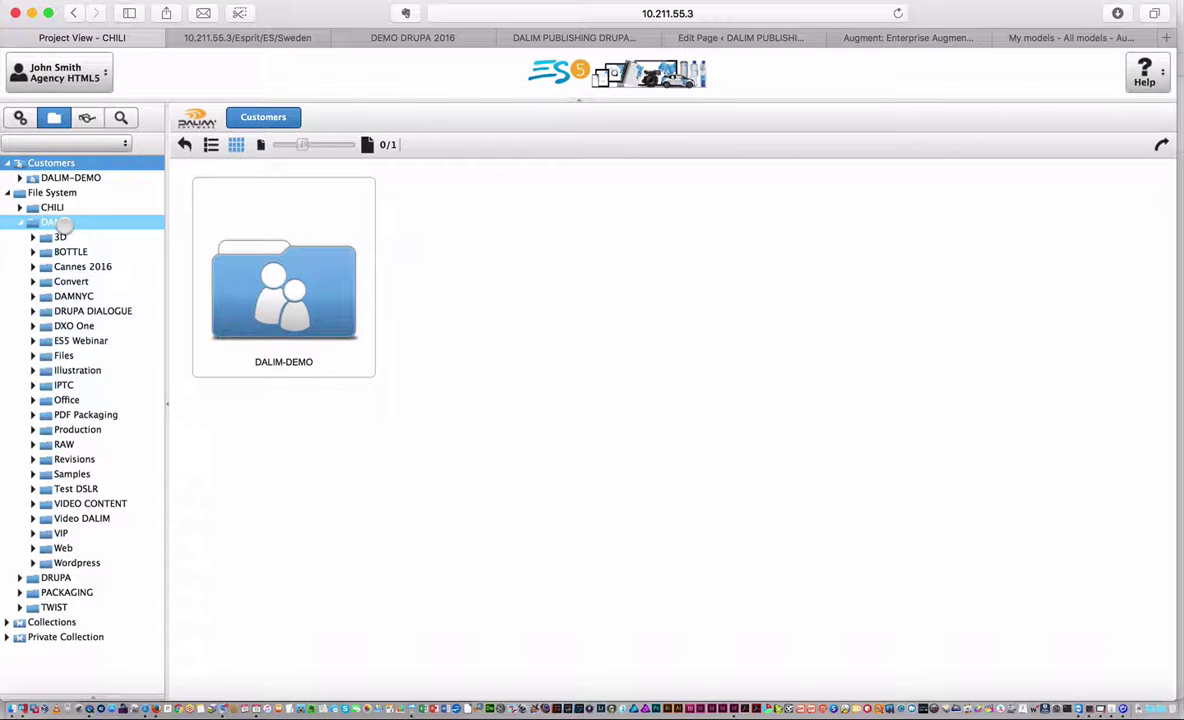
In Finder, arrange the Webinar and ESFS-DAM windows and open the empty ES5 Webinar folder
{"action": "key", "text": "super+Tab"}
{"action": "key", "text": "super+Tab"}
{"action": "key", "text": "super+Tab"}
{"action": "key", "text": "super+Tab"}
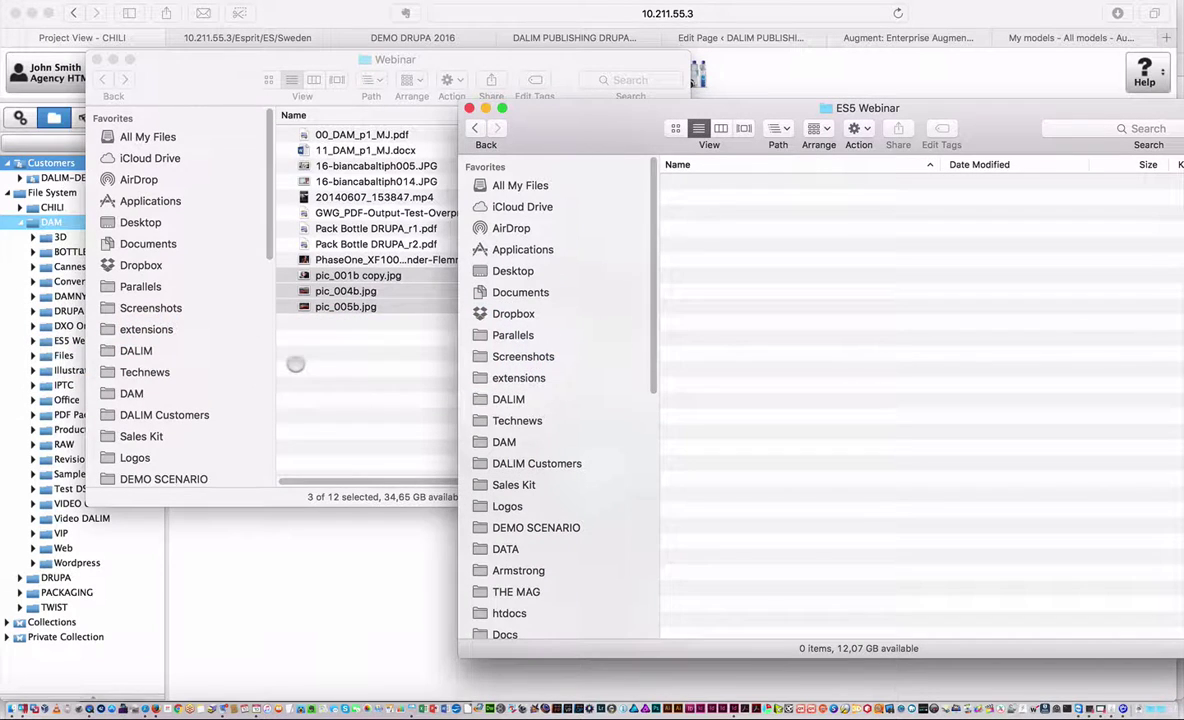
{"action": "left_click", "coordinate": [314, 348]}
{"action": "left_click", "coordinate": [394, 393]}
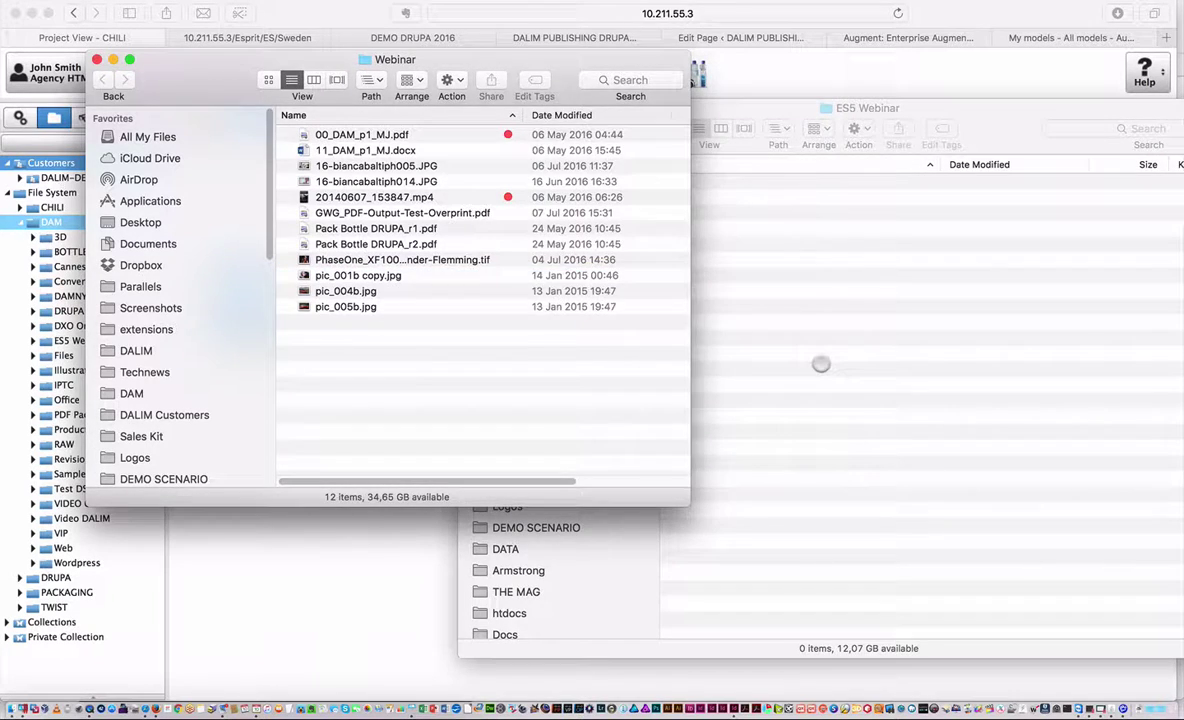
{"action": "left_click", "coordinate": [820, 364]}
{"action": "key", "text": "super+Up"}
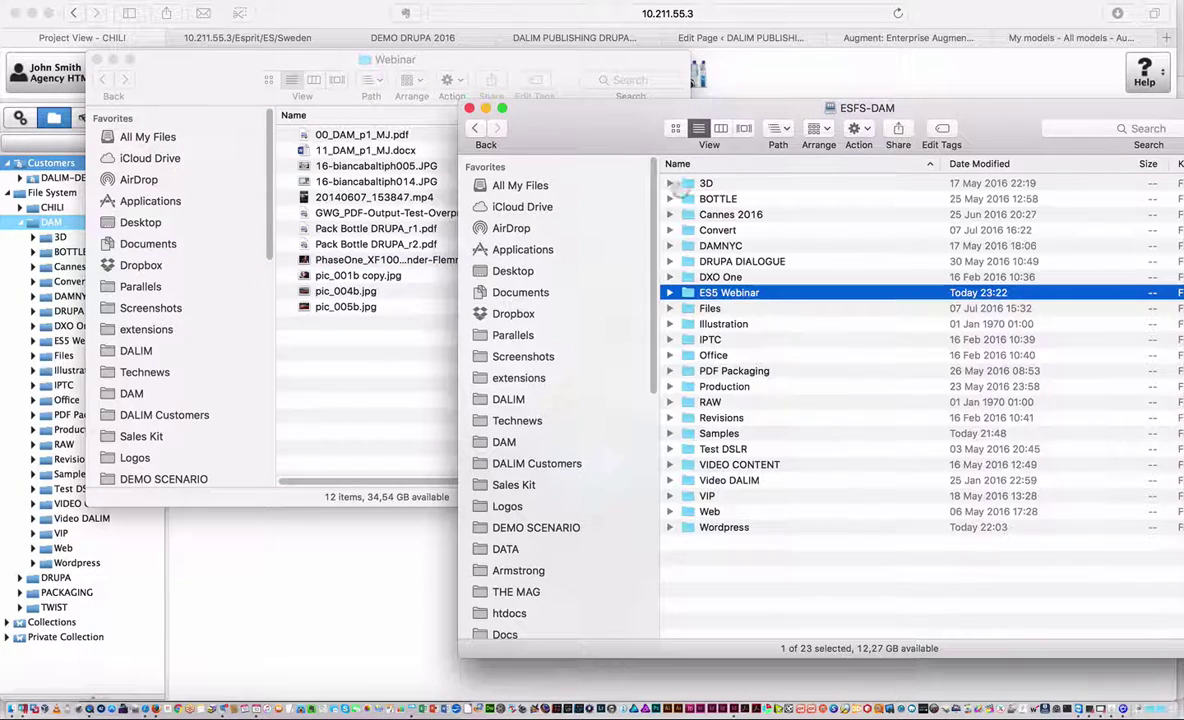
{"action": "left_click", "coordinate": [595, 119]}
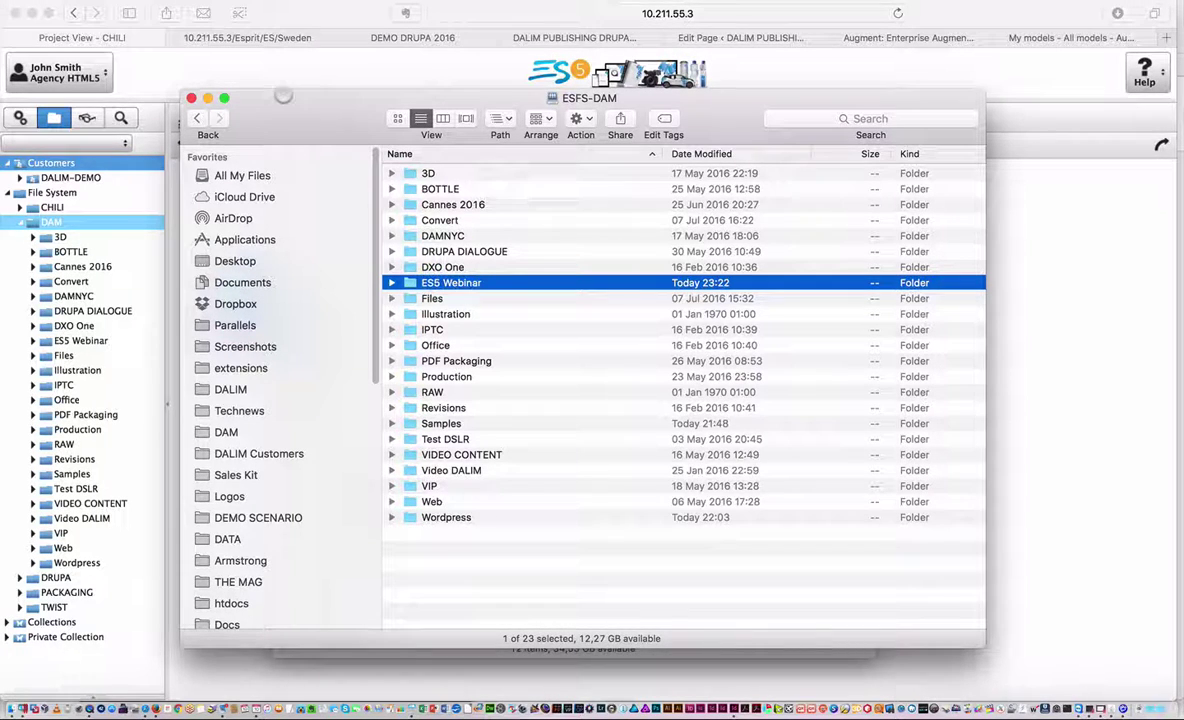
{"action": "left_click_drag", "start_coordinate": [280, 103], "coordinate": [580, 156]}
{"action": "left_click_drag", "start_coordinate": [421, 232], "coordinate": [270, 133]}
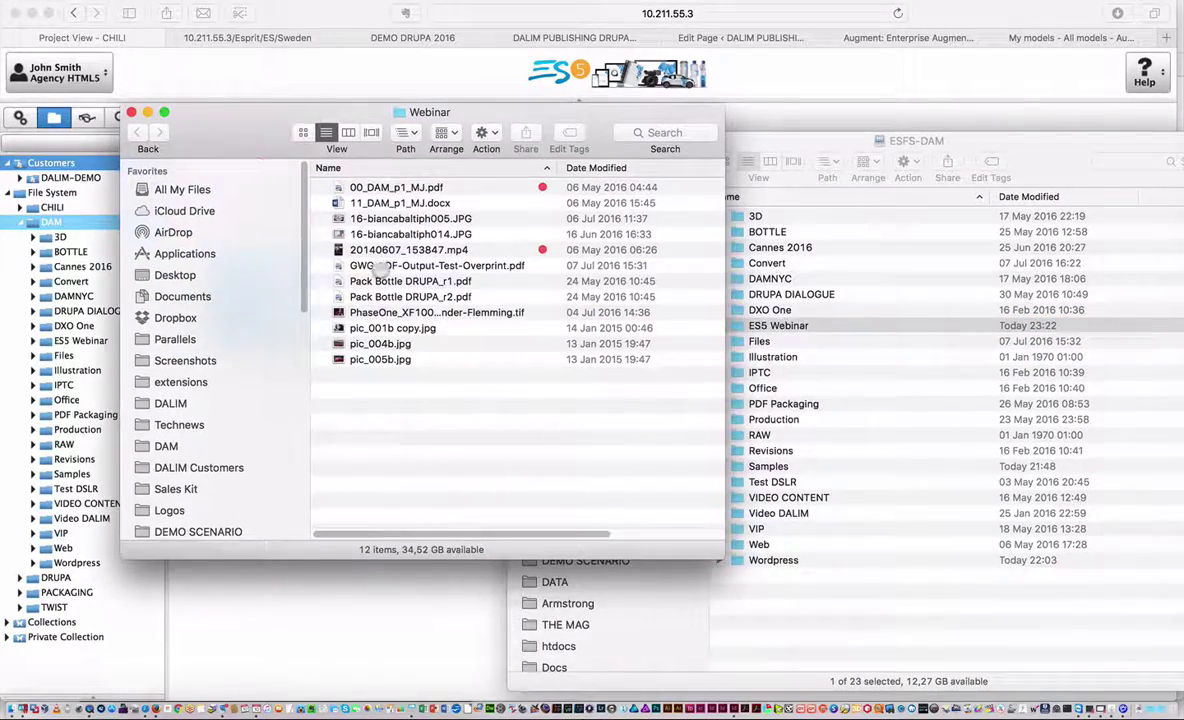
{"action": "left_click", "coordinate": [772, 330]}
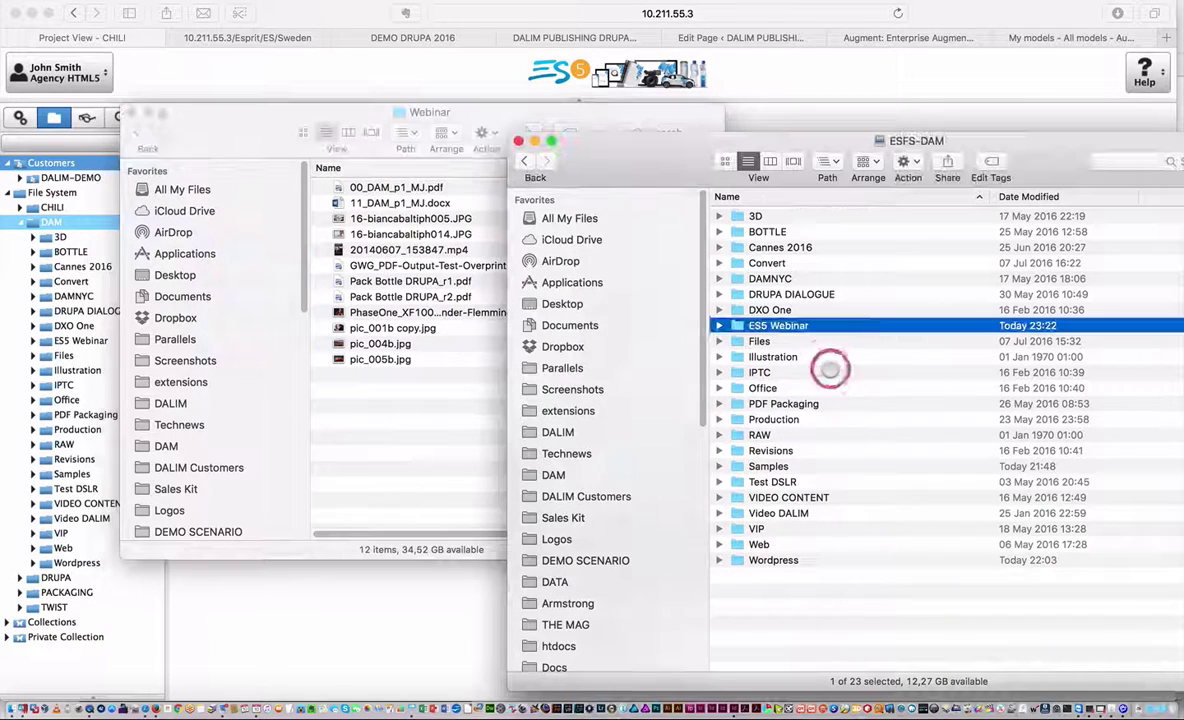
{"action": "double_click", "coordinate": [808, 328]}
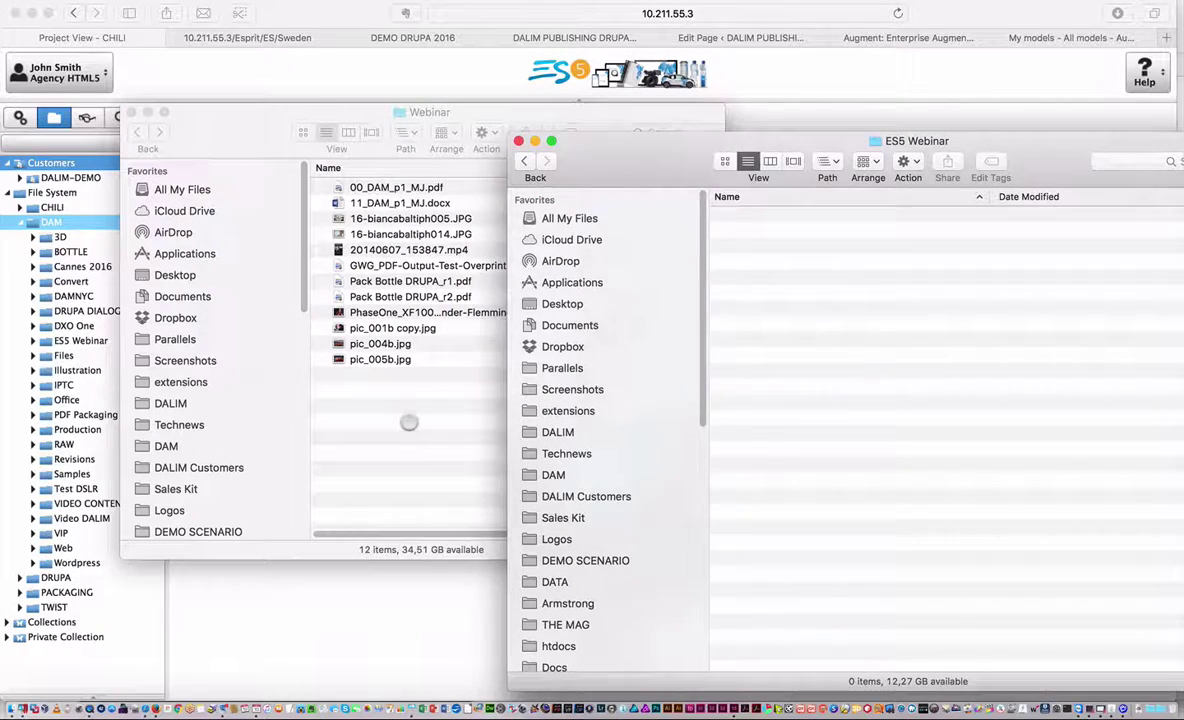
{"action": "left_click", "coordinate": [388, 390]}
Copy nine files, 00_DAM_p1_MJ.pdf through the PhaseOne TIFF, into ES5 Webinar
{"action": "left_click", "coordinate": [422, 187]}
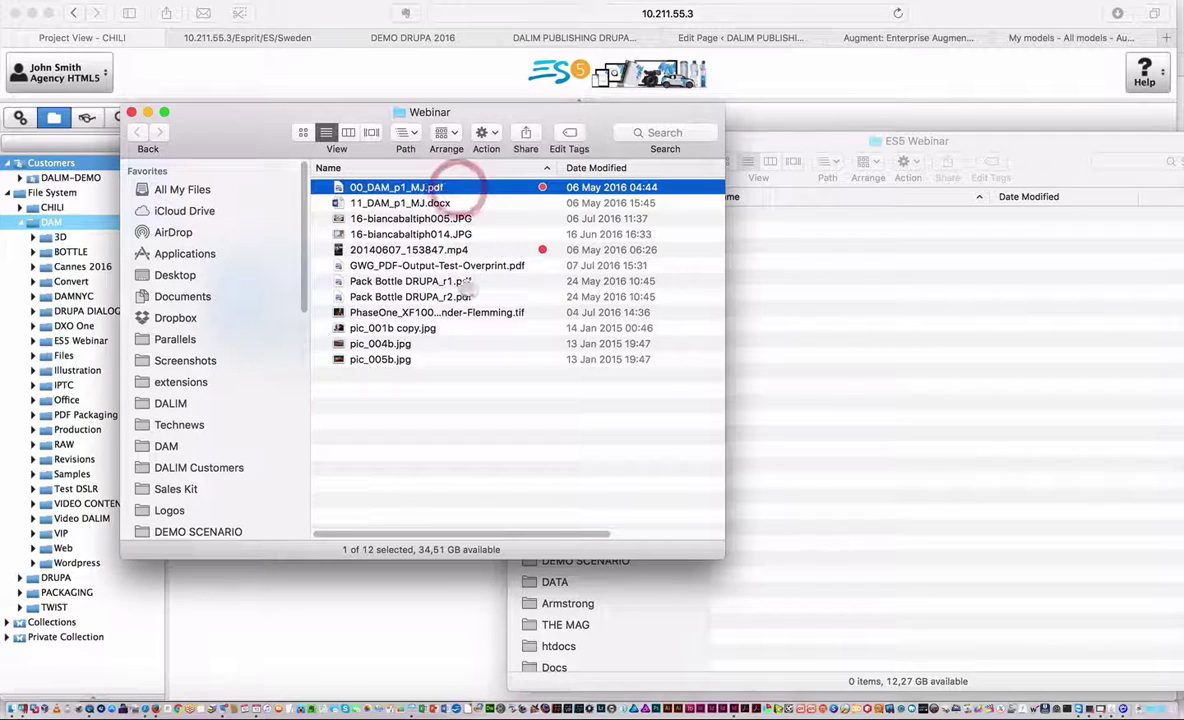
{"action": "left_click", "coordinate": [484, 312], "text": "shift"}
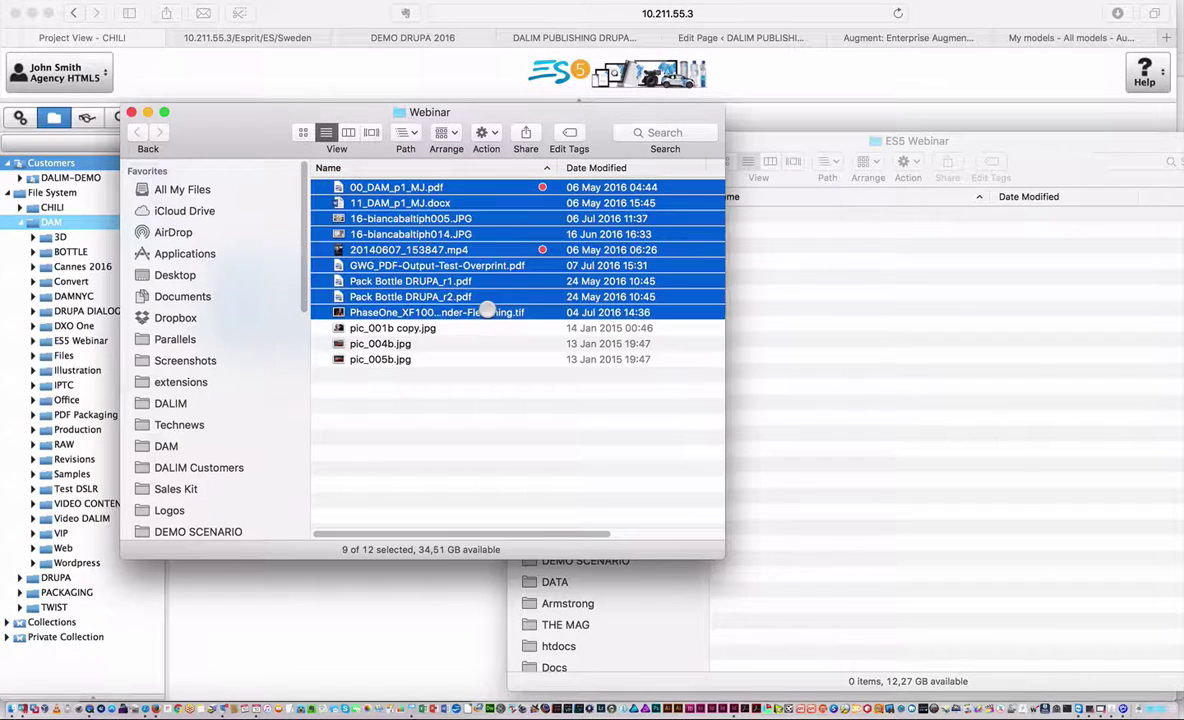
{"action": "left_click_drag", "start_coordinate": [449, 312], "coordinate": [832, 393]}
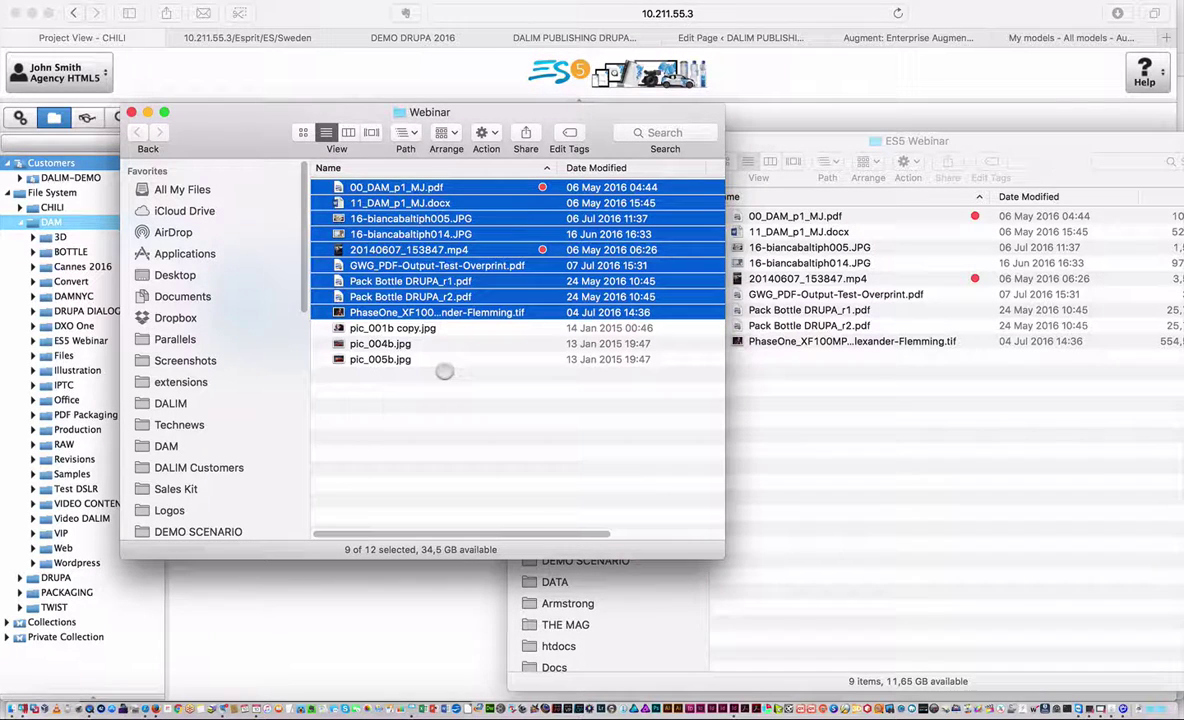
Check the PhaseOne TIFF's size, then open ES5 Webinar in the DALIM ES5 asset tree
{"action": "left_click", "coordinate": [444, 370]}
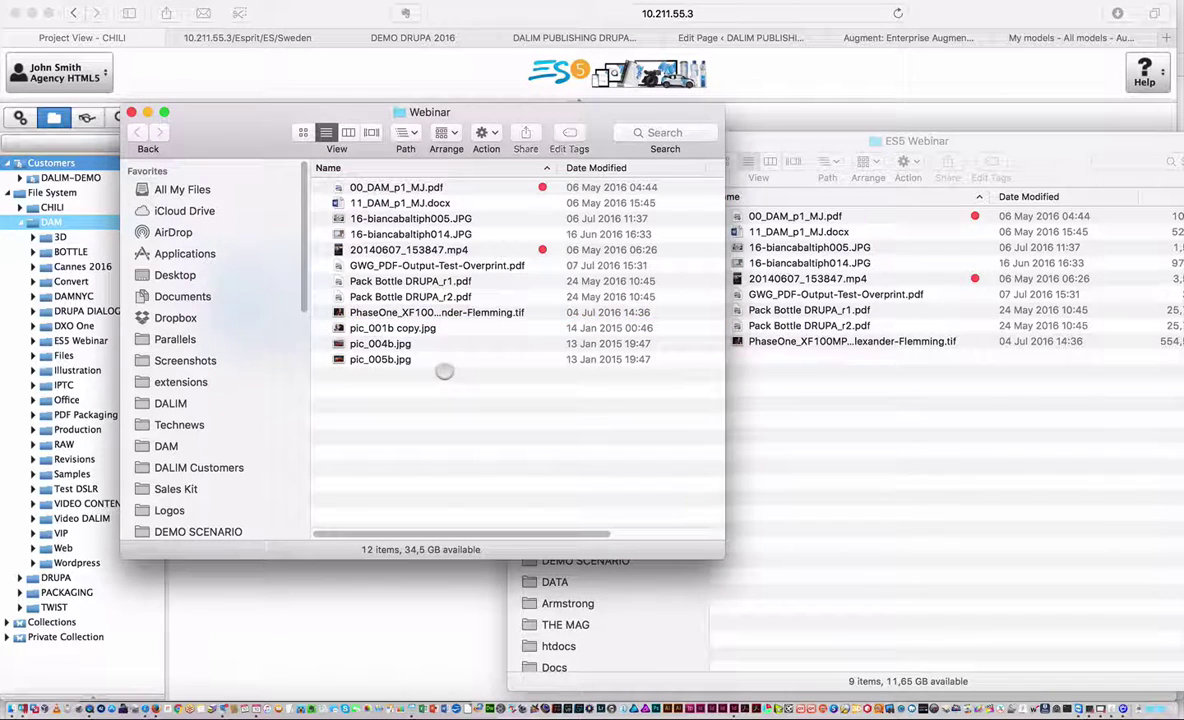
{"action": "left_click", "coordinate": [462, 313]}
{"action": "scroll", "coordinate": [456, 317], "scroll_direction": "right", "scroll_amount": 3}
{"action": "scroll", "coordinate": [456, 316], "scroll_direction": "right", "scroll_amount": 2}
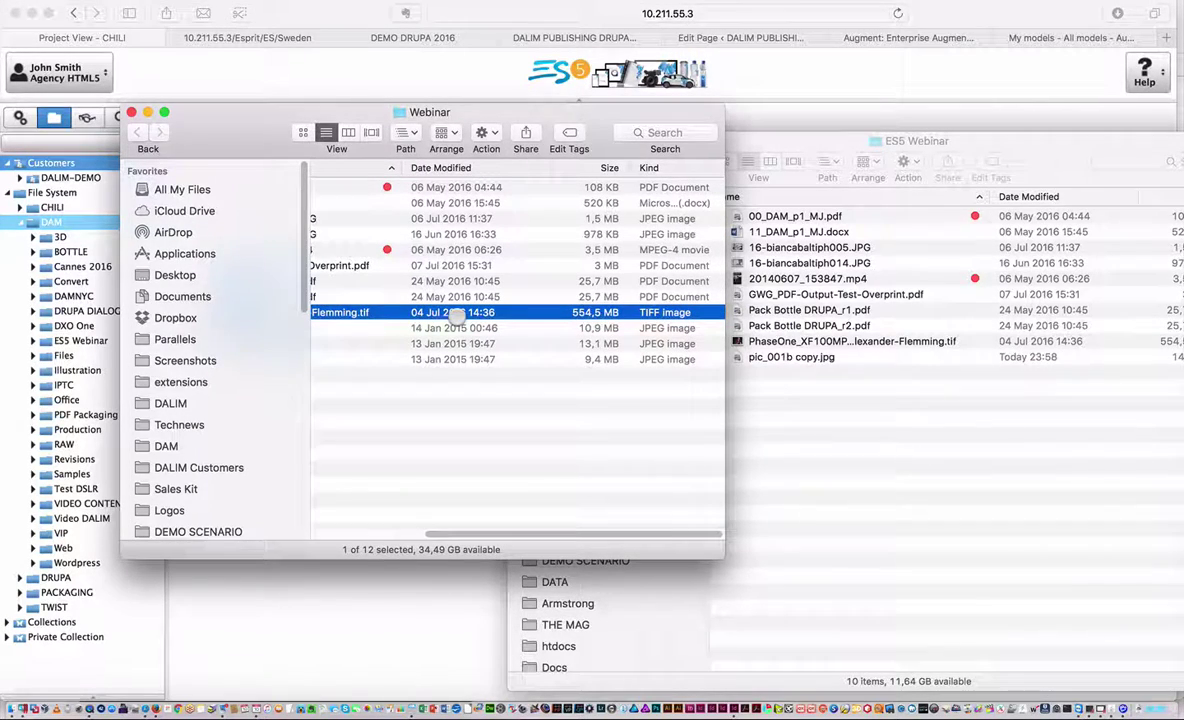
{"action": "scroll", "coordinate": [456, 316], "scroll_direction": "left", "scroll_amount": 5}
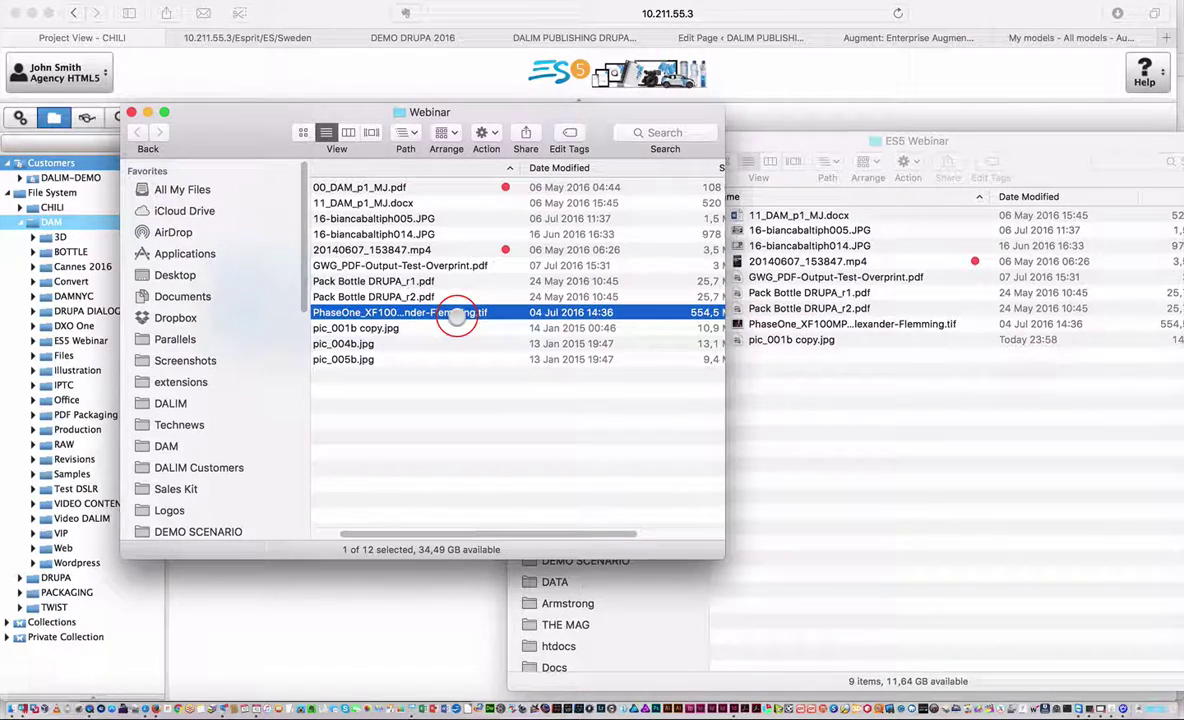
{"action": "left_click", "coordinate": [251, 587]}
{"action": "left_click_drag", "start_coordinate": [160, 356], "coordinate": [121, 342]}
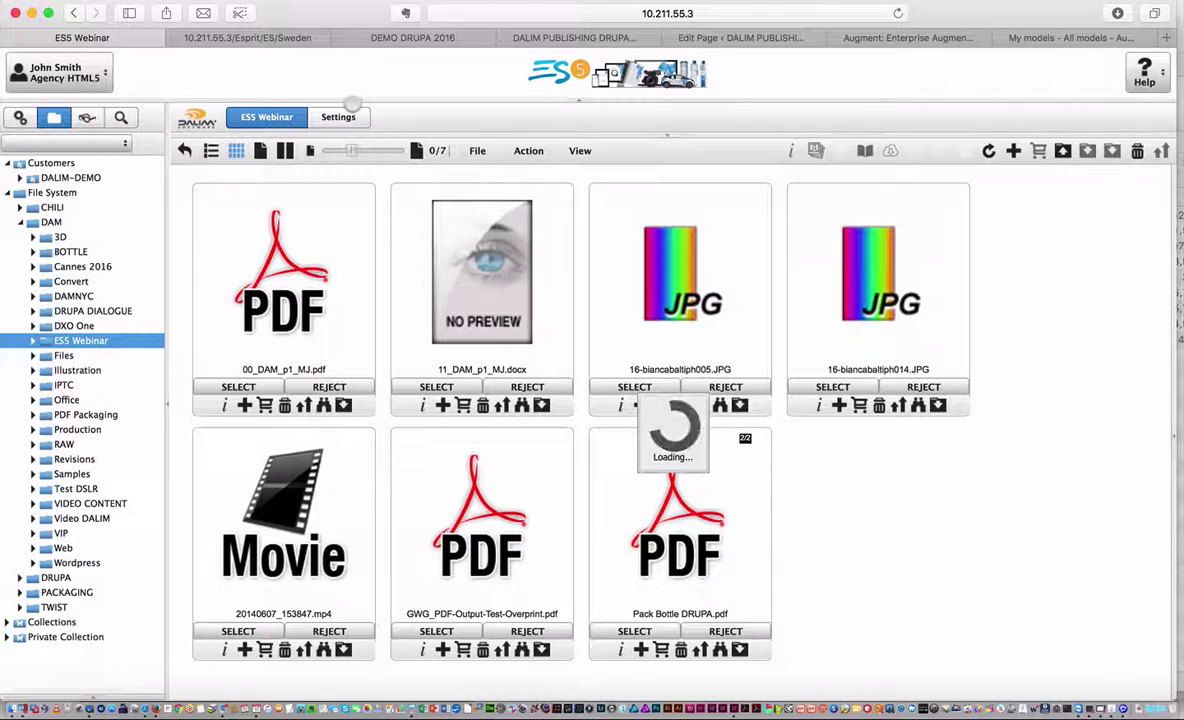
Refresh ES5 Webinar to show its eight assets and flag 16-biancabaltiph005.JPG as selected
{"action": "left_click", "coordinate": [352, 103]}
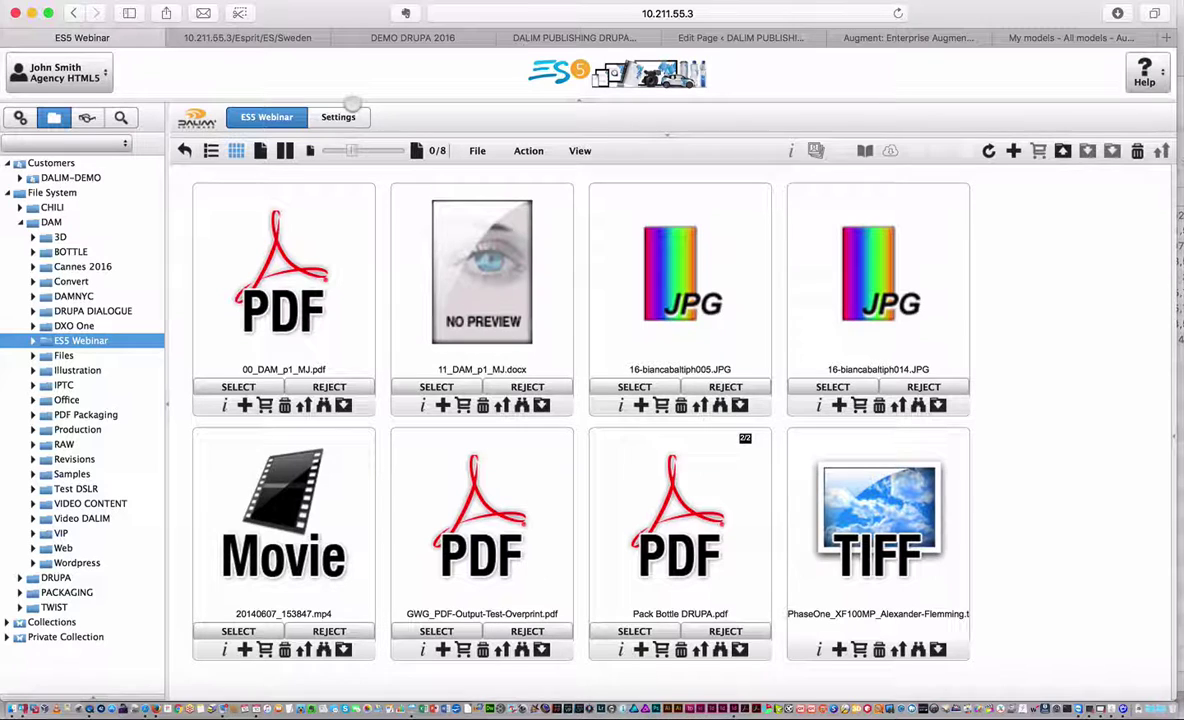
{"action": "left_click", "coordinate": [634, 387]}
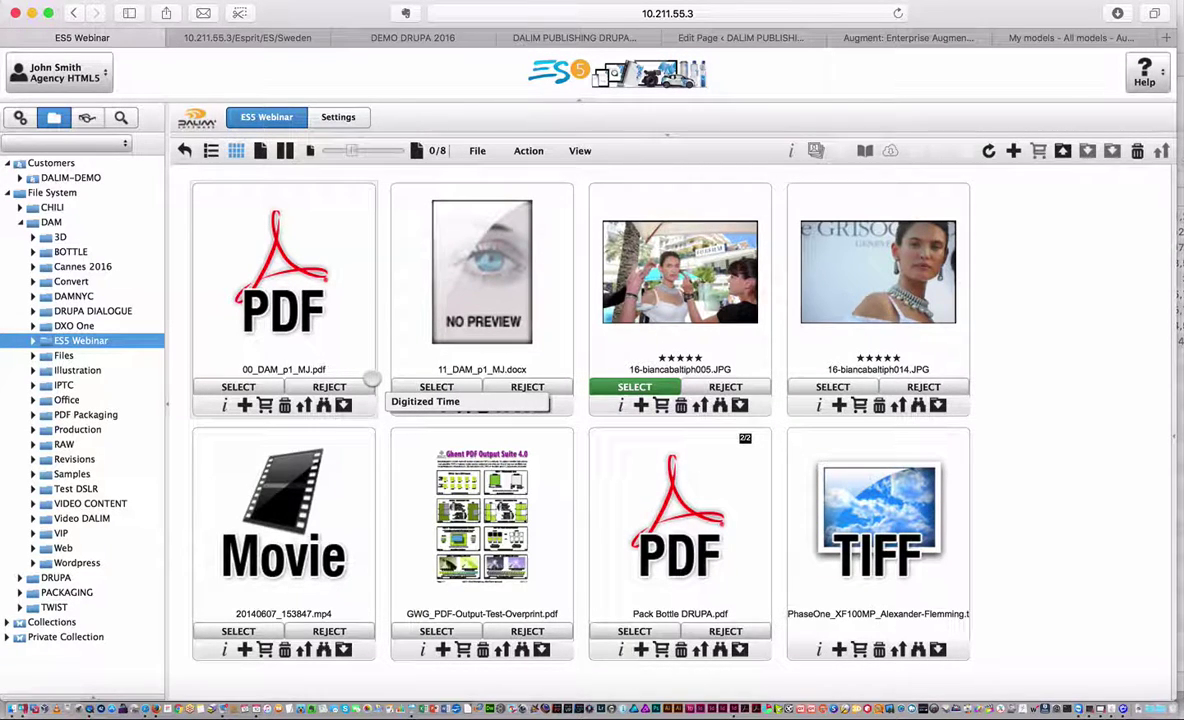
{"action": "left_click", "coordinate": [434, 386]}
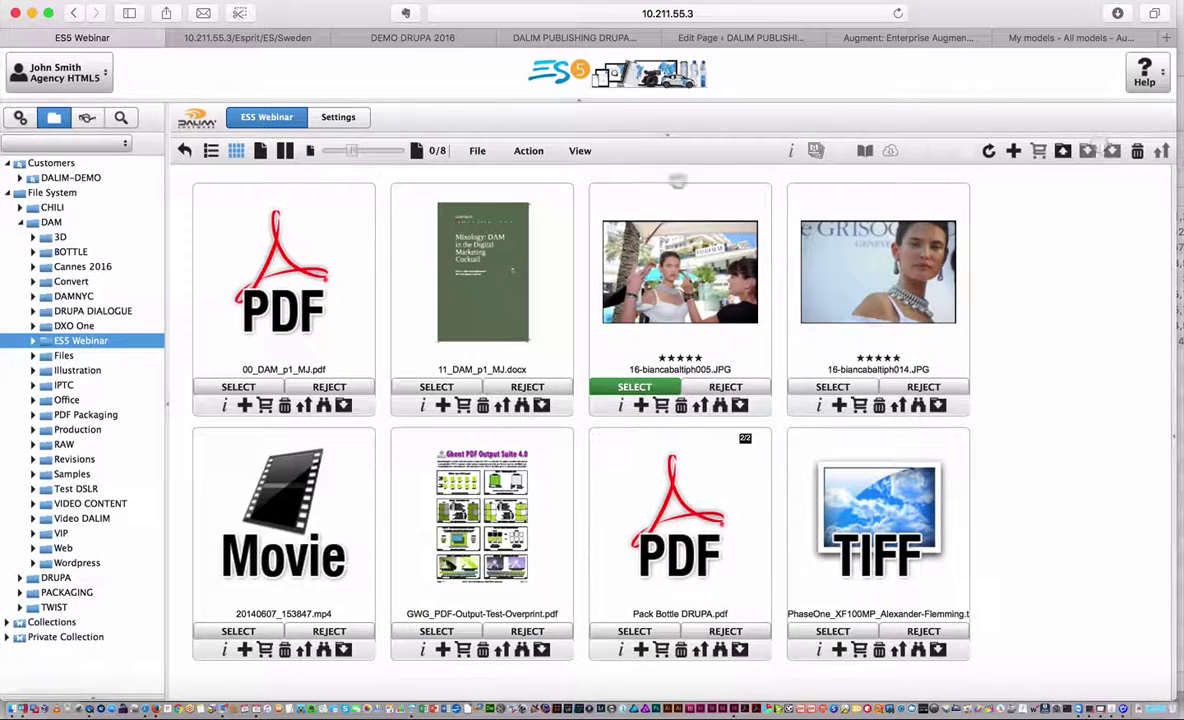
Enlarge the asset thumbnails and open the upload window for ES5 Webinar
{"action": "mouse_move", "coordinate": [352, 151]}
{"action": "left_mouse_down"}
{"action": "mouse_move", "coordinate": [365, 152]}
{"action": "mouse_move", "coordinate": [345, 151]}
{"action": "left_mouse_up"}
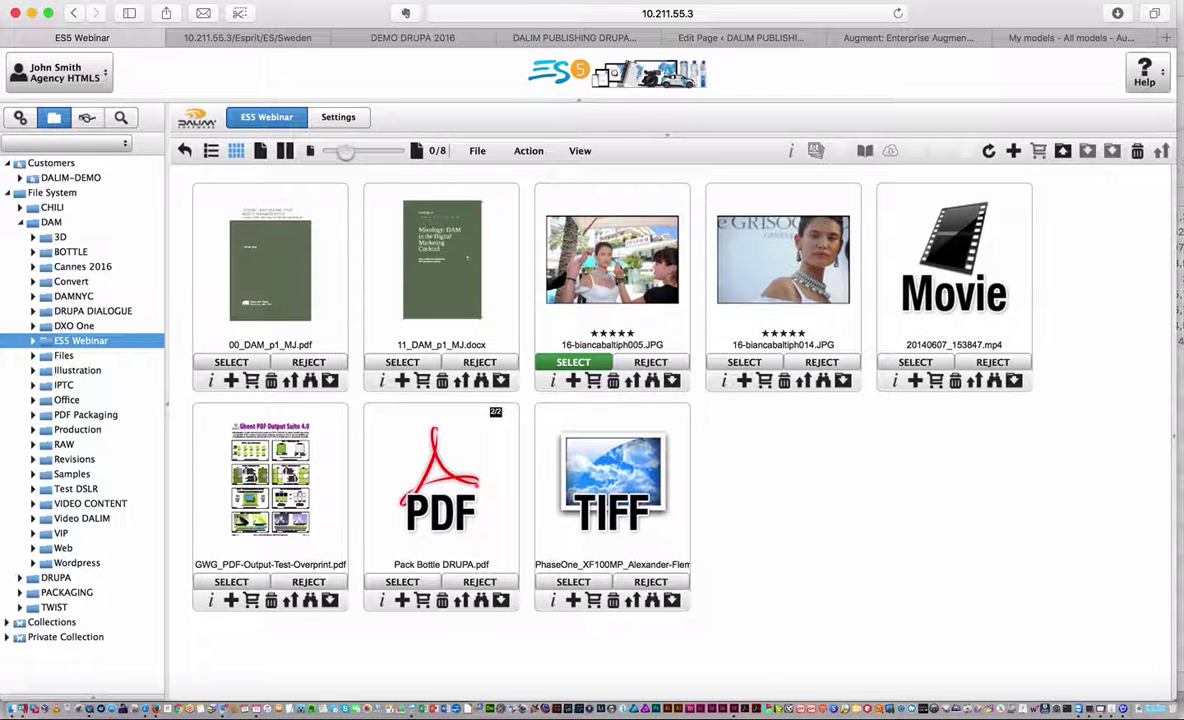
{"action": "left_click_drag", "start_coordinate": [345, 151], "coordinate": [349, 151]}
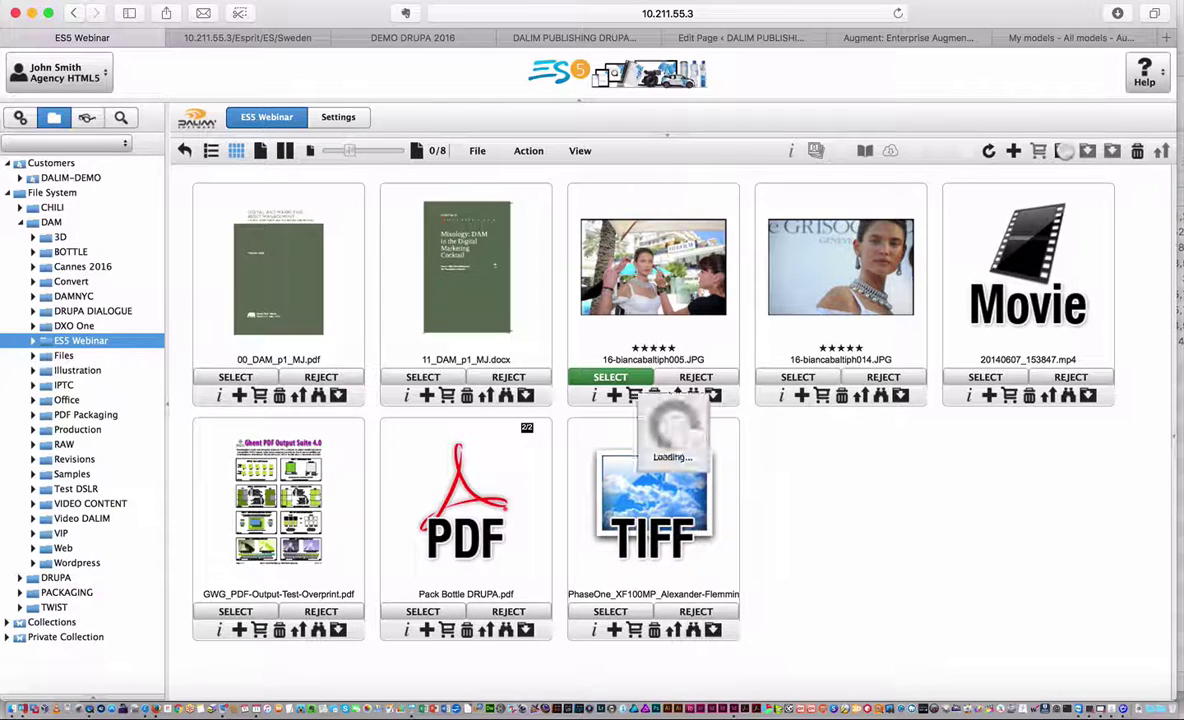
{"action": "left_click", "coordinate": [1063, 150]}
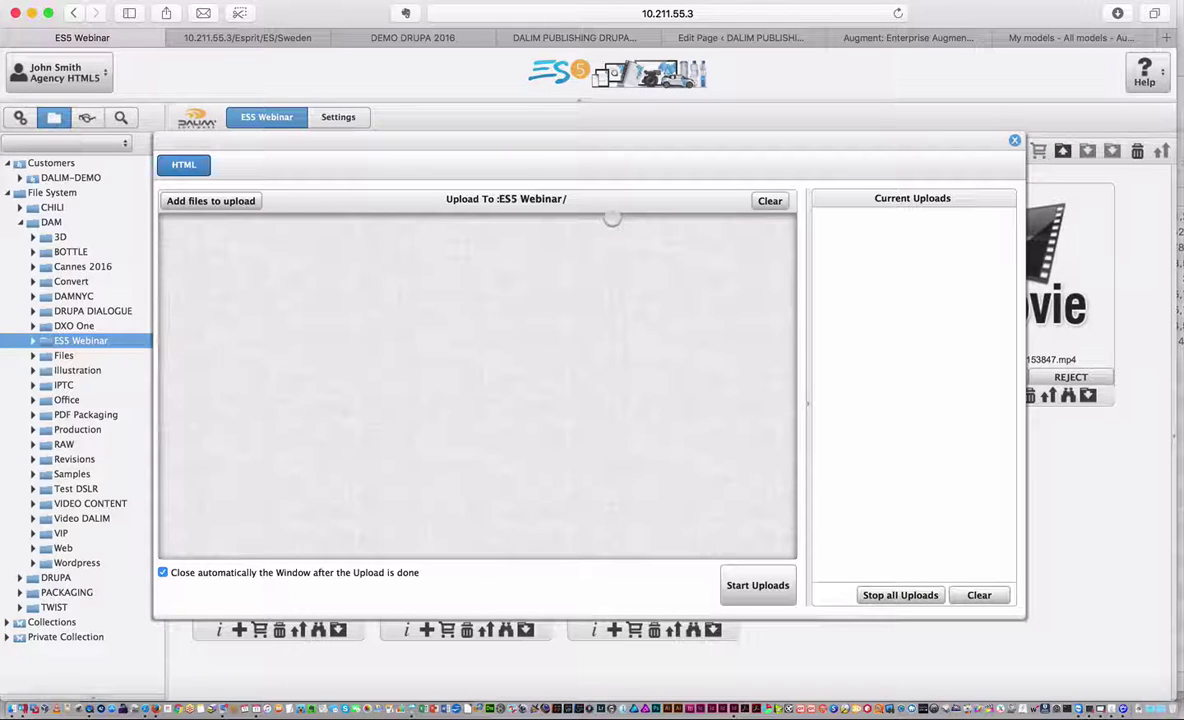
Drag pic_001b copy.jpg, pic_004b.jpg and pic_005b.jpg from Finder into the upload dialog, upload, and close it
{"action": "key", "text": "super+Tab"}
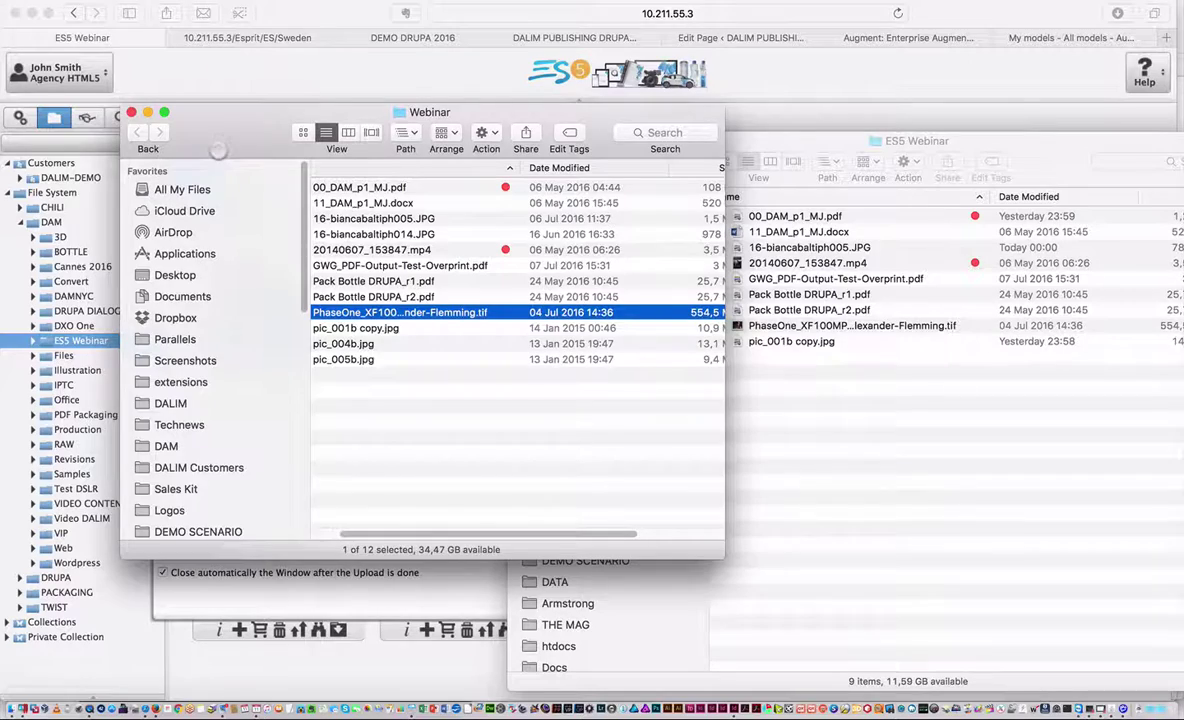
{"action": "left_click_drag", "start_coordinate": [218, 150], "coordinate": [470, 170]}
{"action": "left_click", "coordinate": [632, 348]}
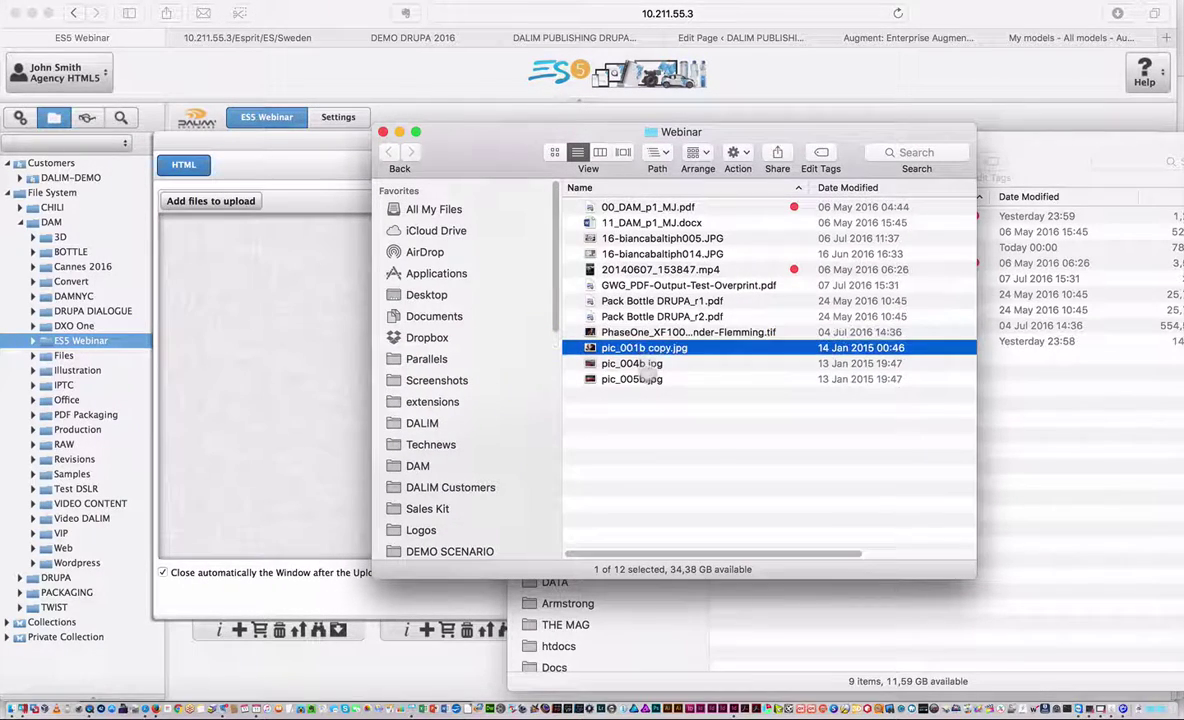
{"action": "left_click", "coordinate": [632, 379], "text": "shift"}
{"action": "left_click_drag", "start_coordinate": [632, 379], "coordinate": [236, 373]}
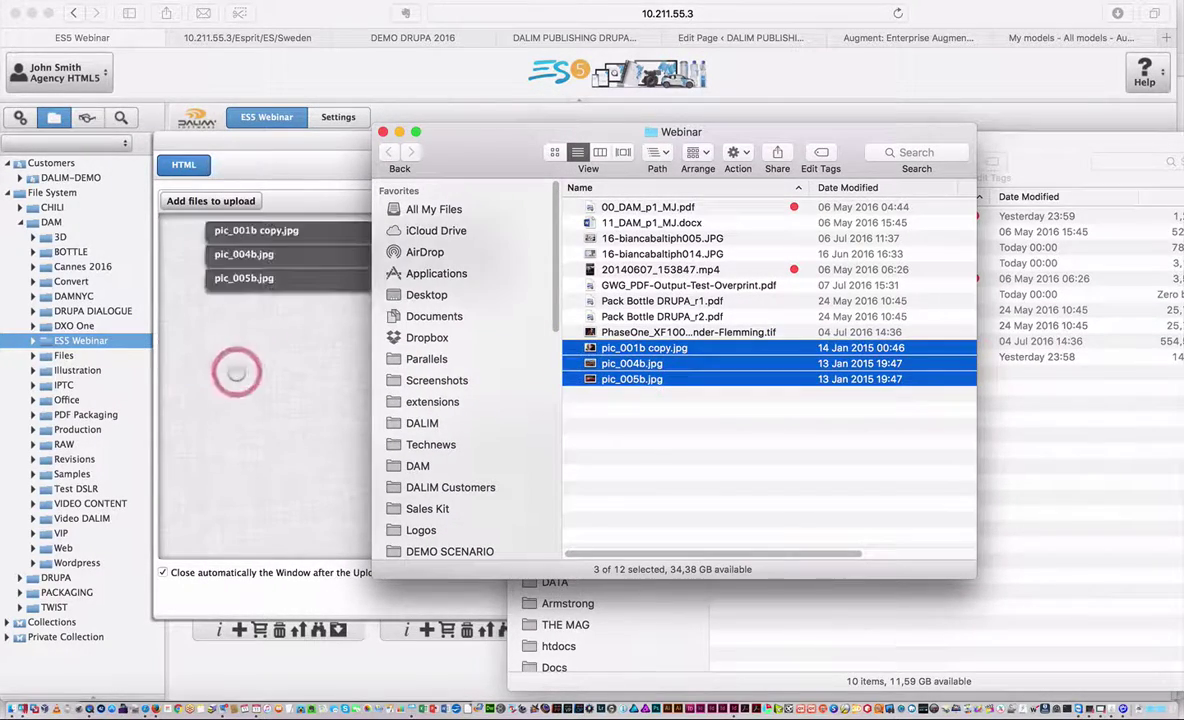
{"action": "left_click", "coordinate": [236, 373]}
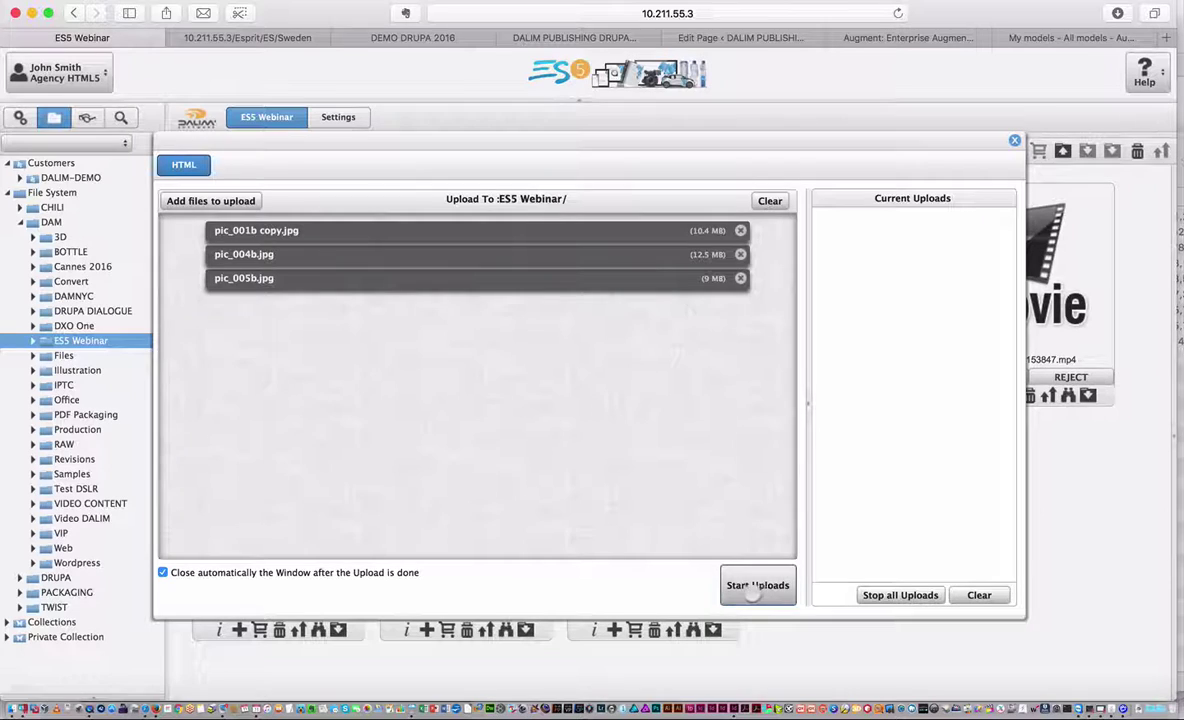
{"action": "left_click", "coordinate": [757, 585]}
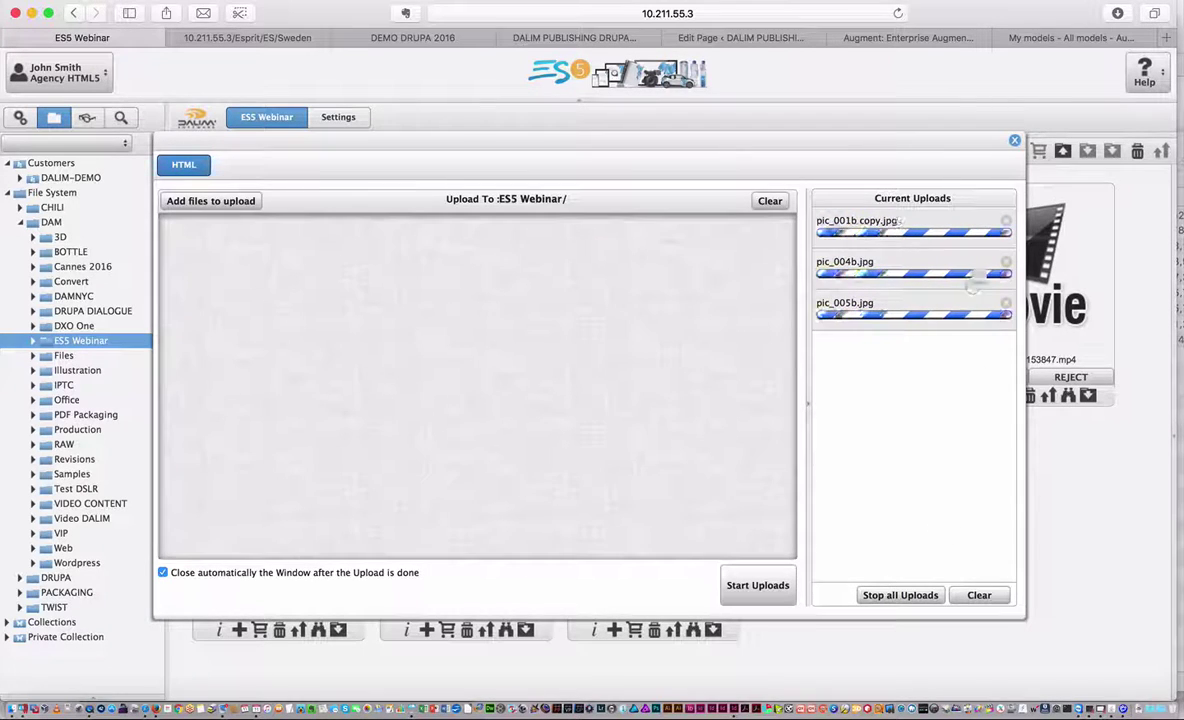
{"action": "left_click", "coordinate": [1014, 140]}
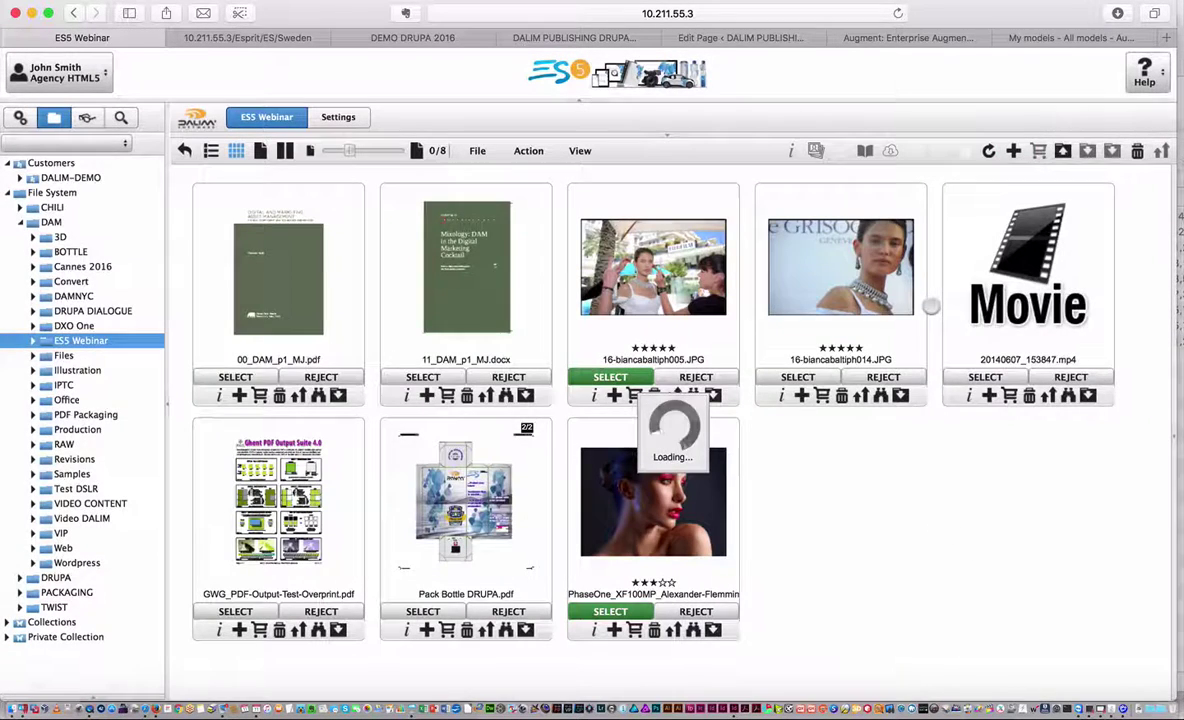
Check the ES5 Webinar share in Finder, then find the new pictures in the grid and select PhaseOne_XF100MP
{"action": "key", "text": "super+Tab"}
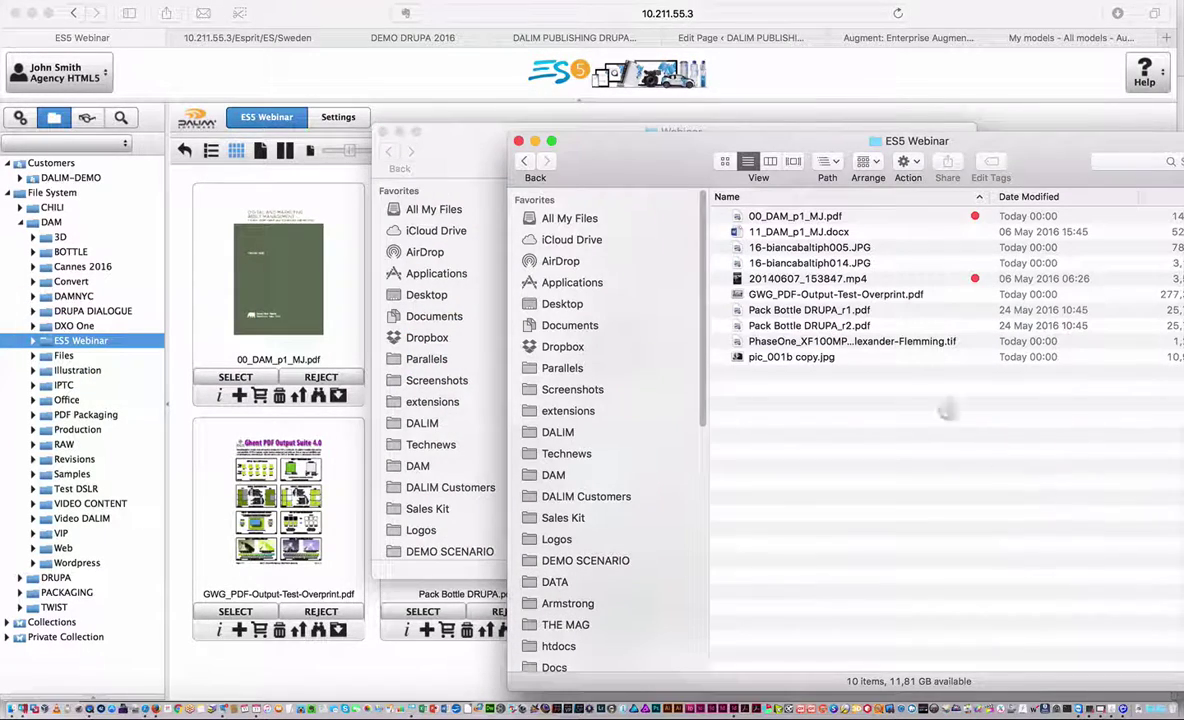
{"action": "left_click", "coordinate": [813, 311]}
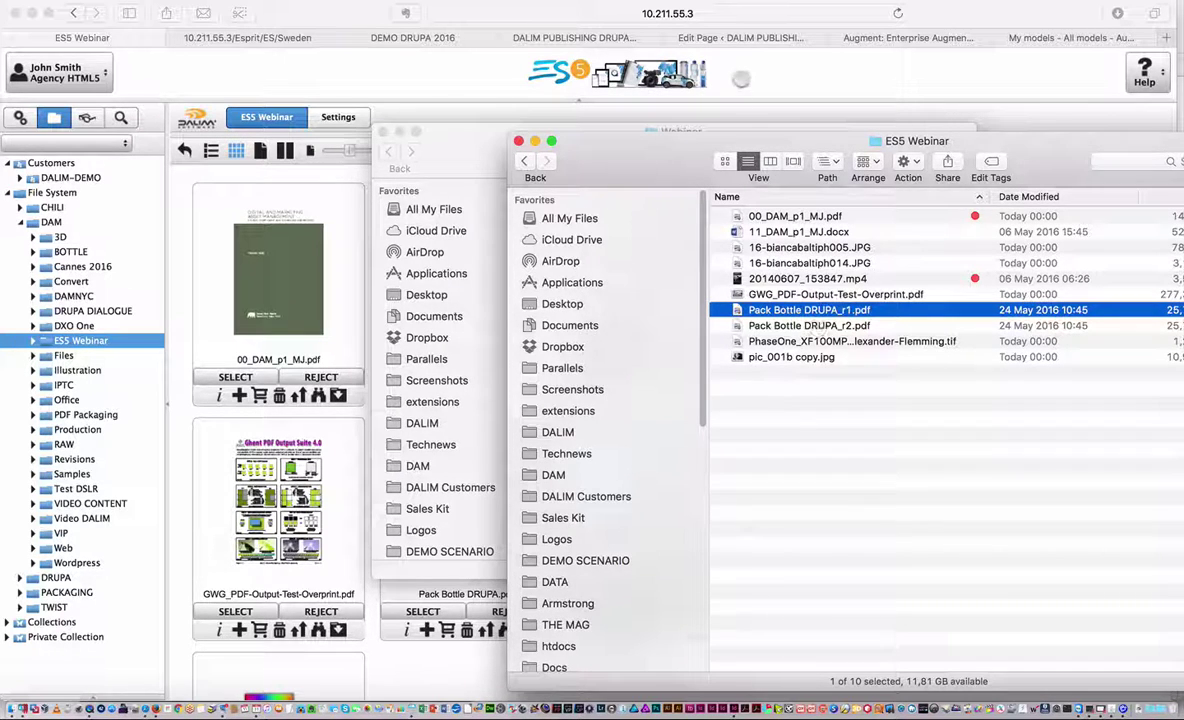
{"action": "left_click", "coordinate": [692, 72]}
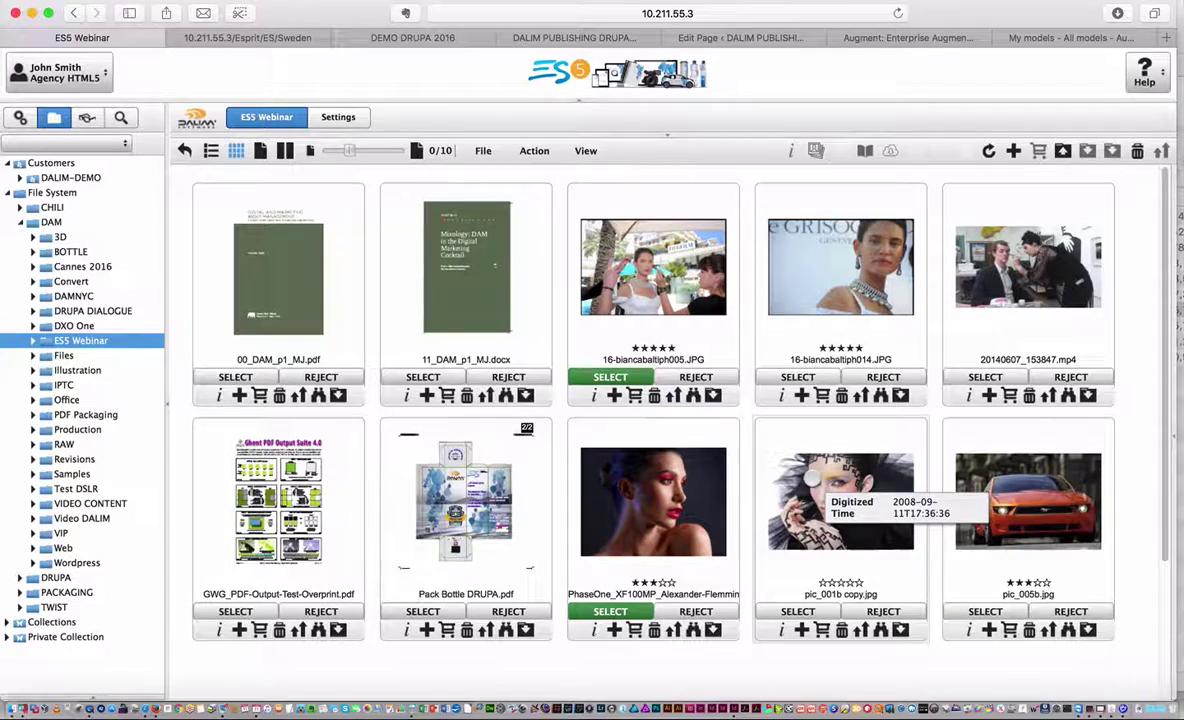
{"action": "scroll", "coordinate": [713, 493], "scroll_direction": "down", "scroll_amount": 3}
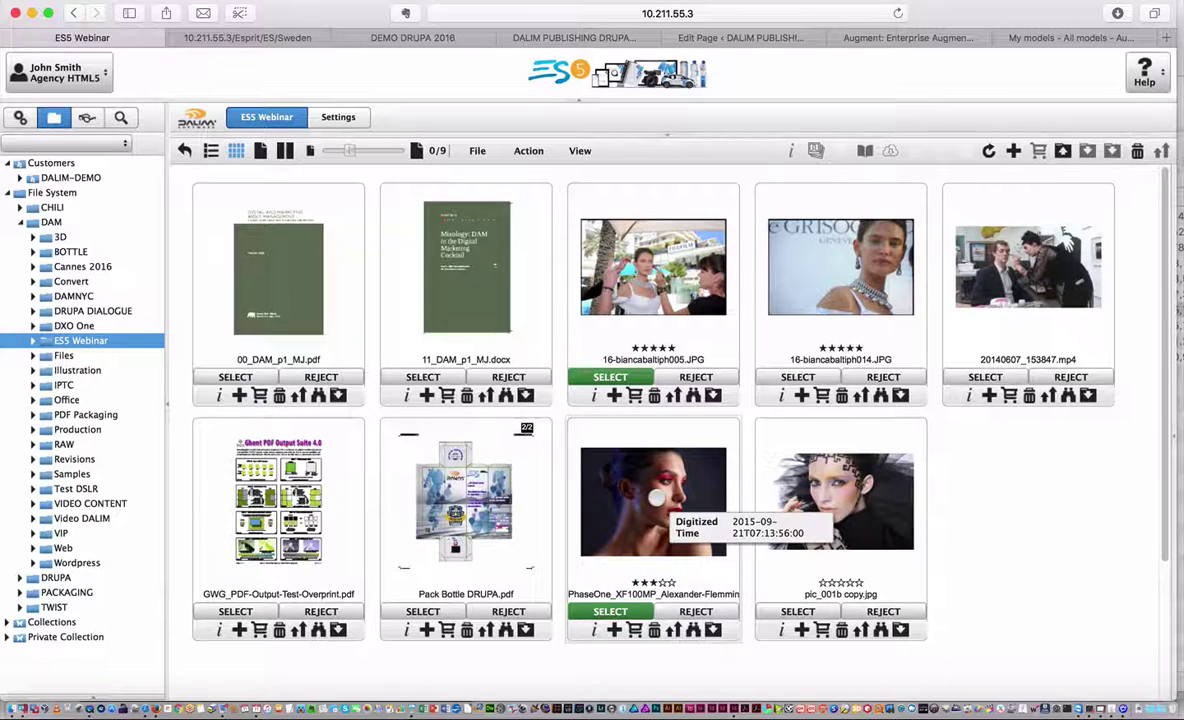
{"action": "left_click", "coordinate": [645, 515]}
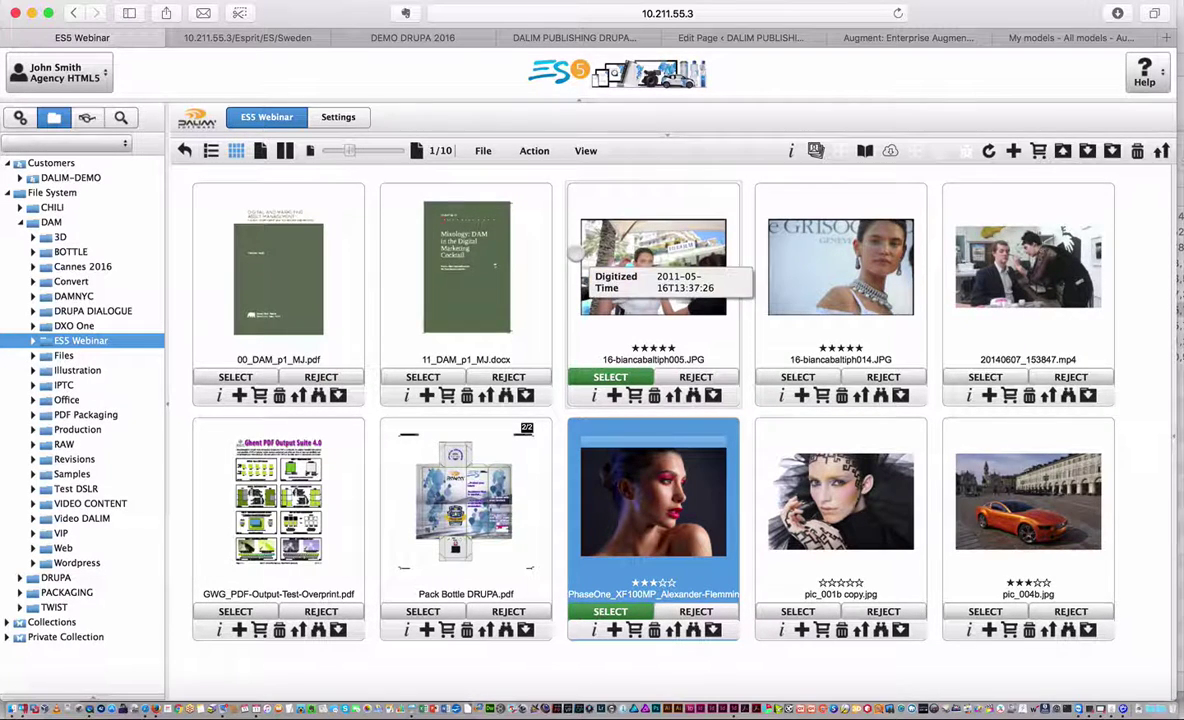
Open the asset viewer with header and folder tree hidden, in side-by-side Comparison mode
{"action": "left_click", "coordinate": [260, 150]}
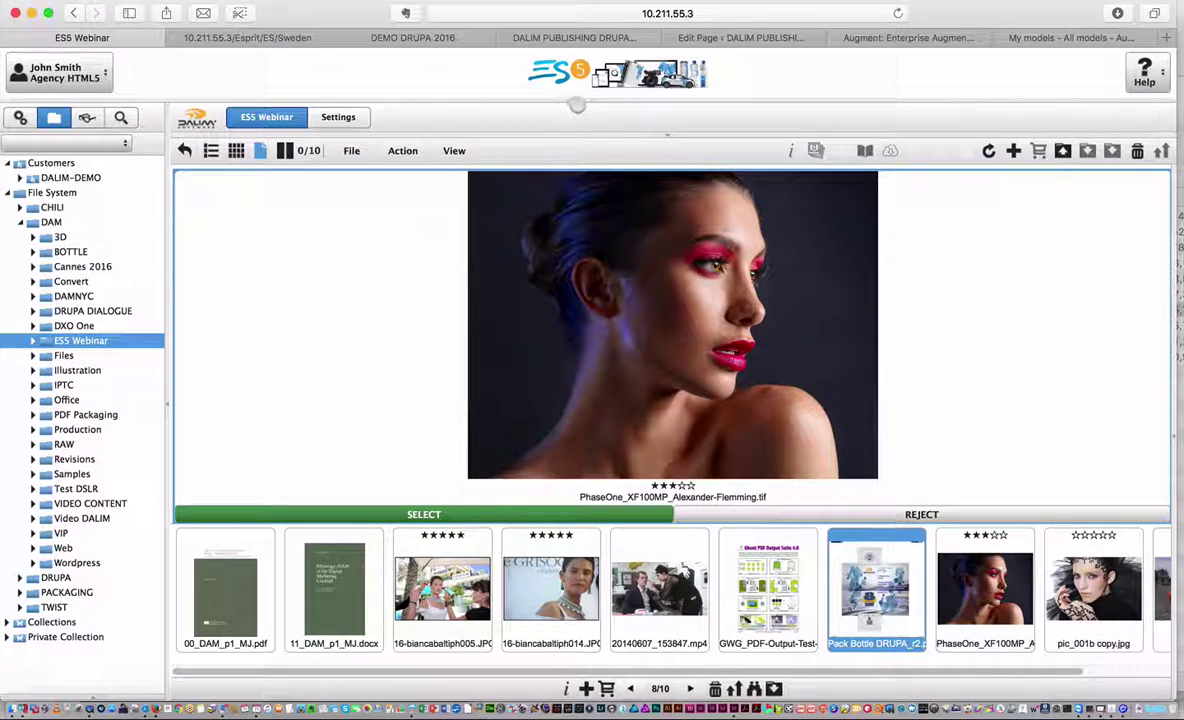
{"action": "left_click", "coordinate": [577, 104]}
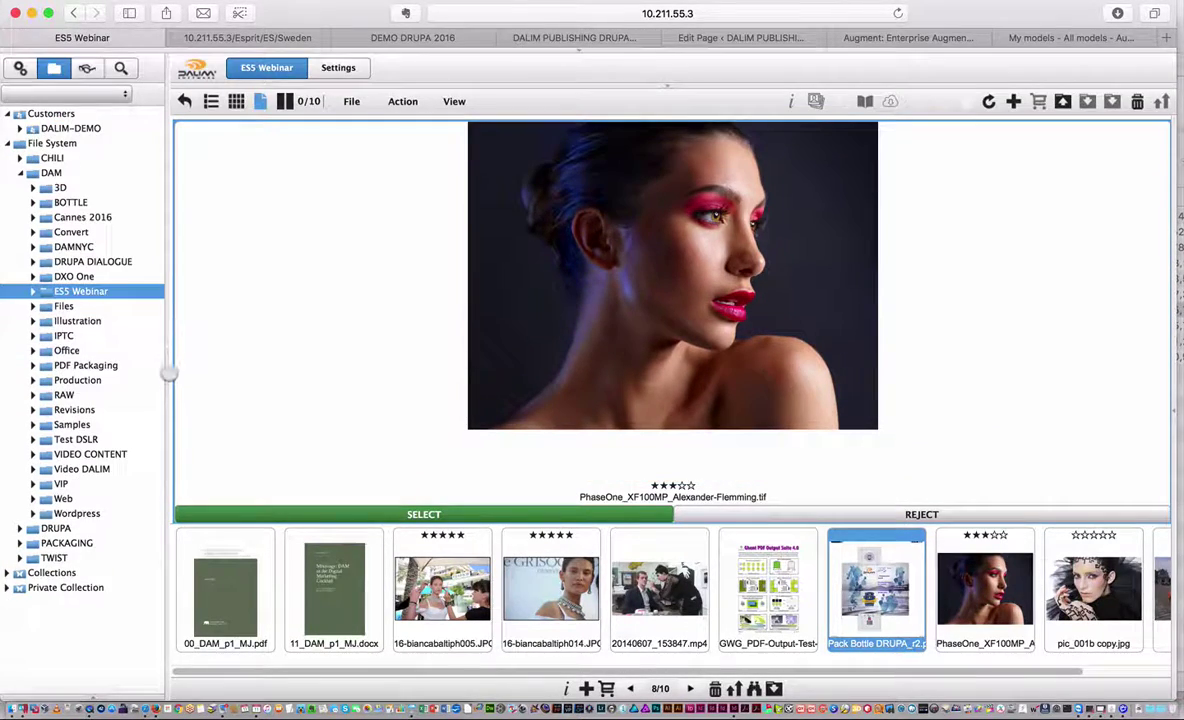
{"action": "left_click", "coordinate": [166, 380]}
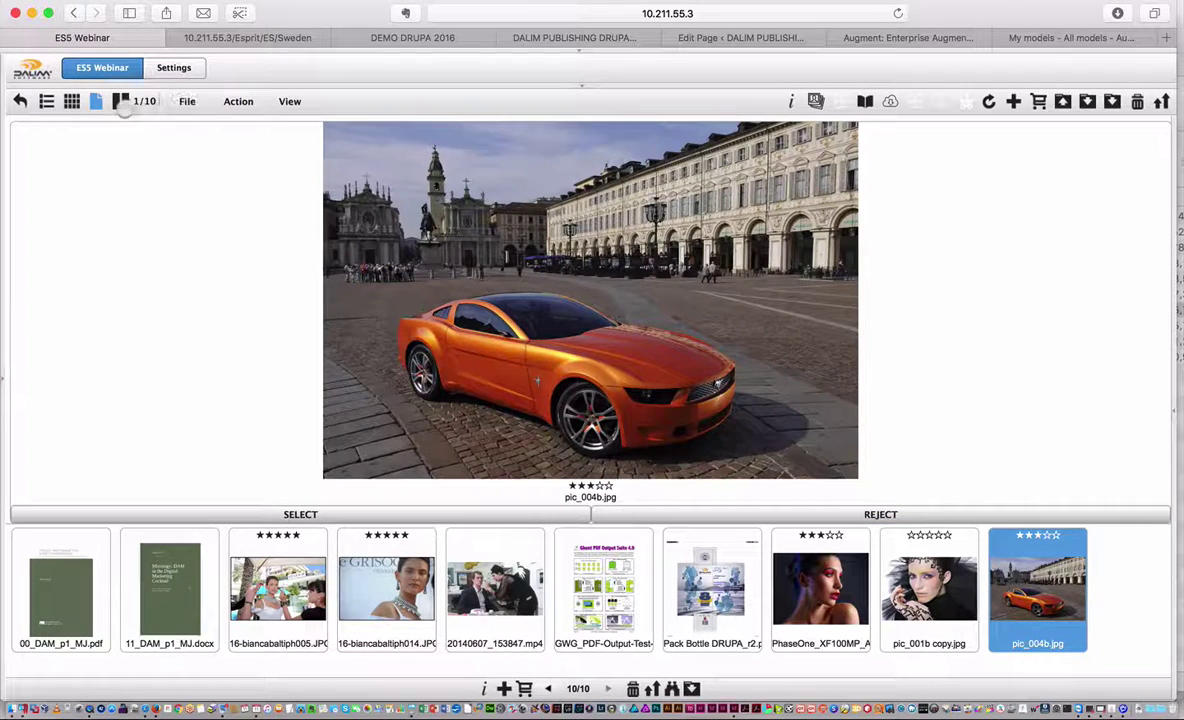
{"action": "left_click", "coordinate": [96, 101]}
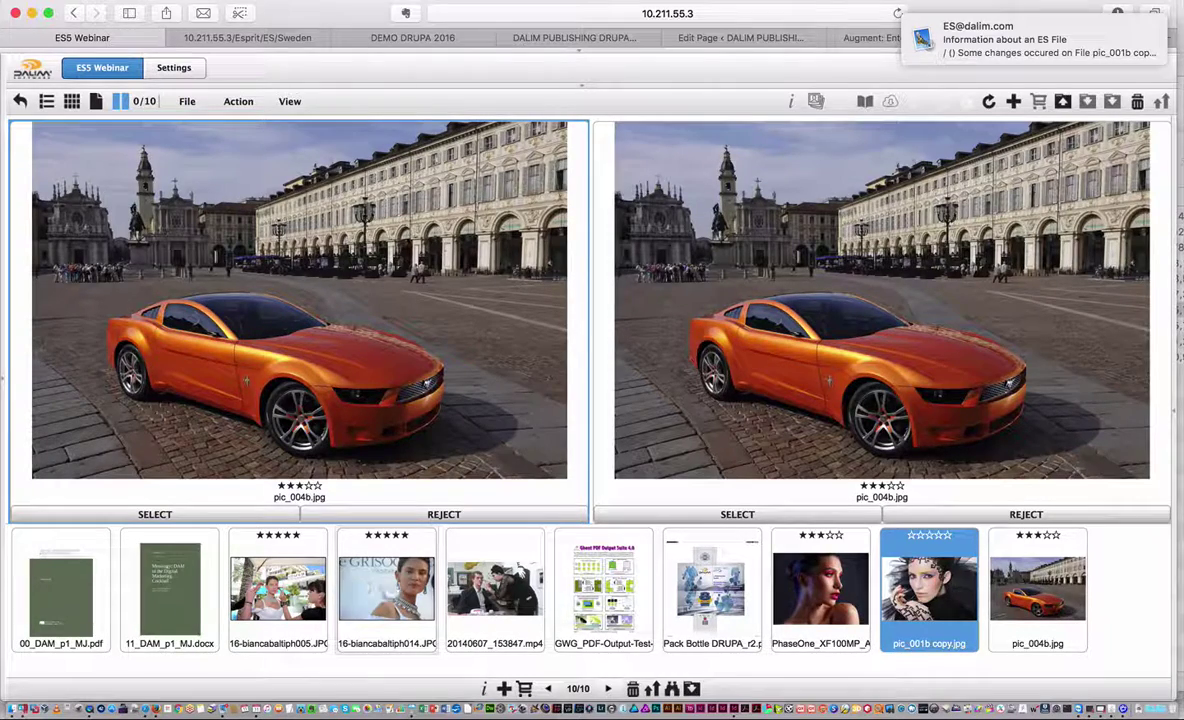
Step through the folder's assets in the comparison panes, settling on 16-biancabaltiph005.JPG
{"action": "left_click", "coordinate": [362, 550]}
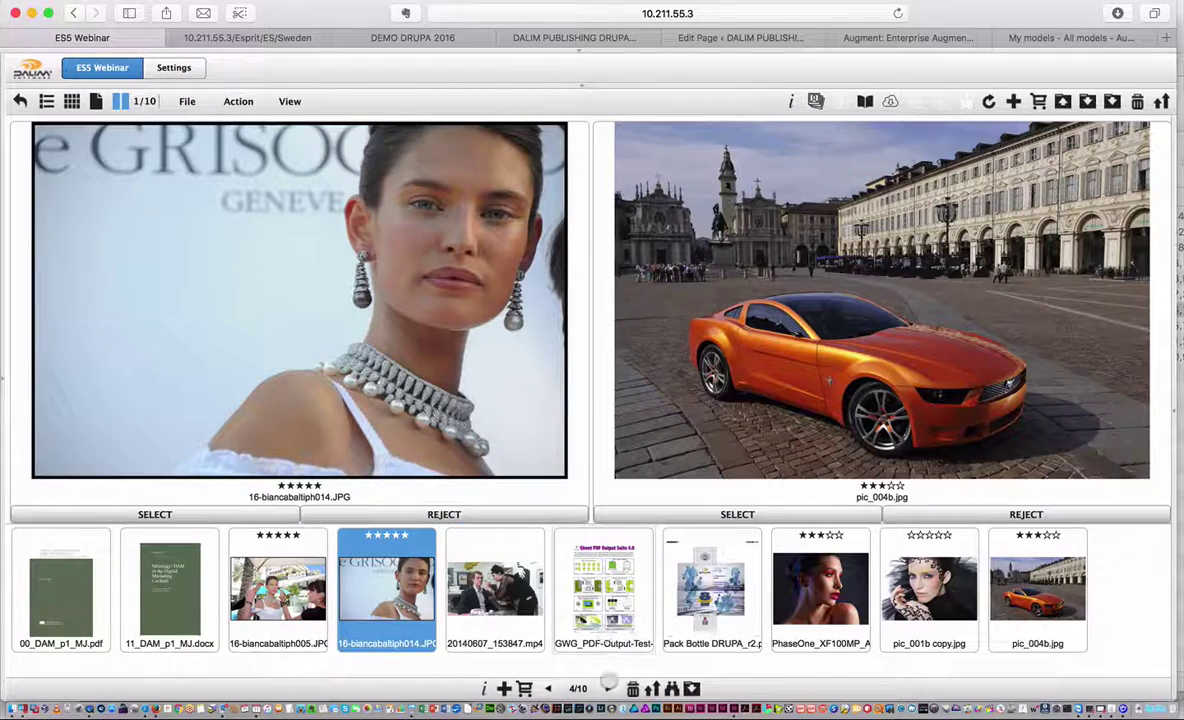
{"action": "left_click", "coordinate": [607, 689]}
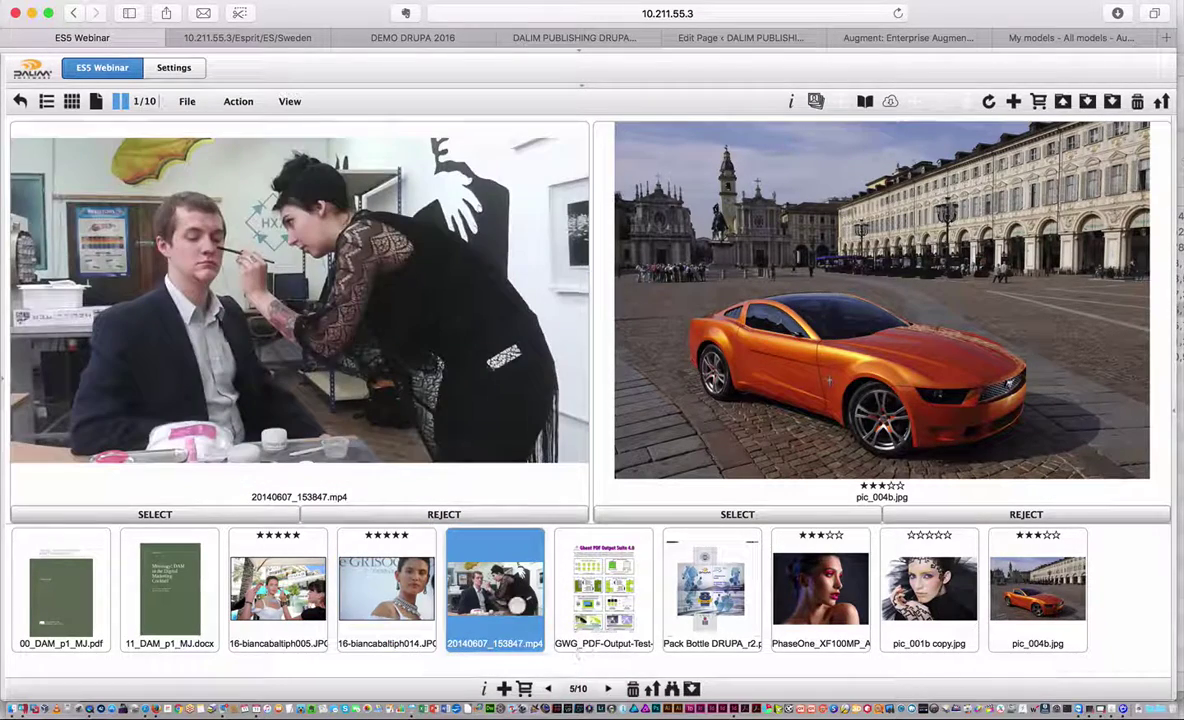
{"action": "left_click", "coordinate": [607, 689]}
{"action": "left_click", "coordinate": [607, 689]}
{"action": "left_click", "coordinate": [607, 689]}
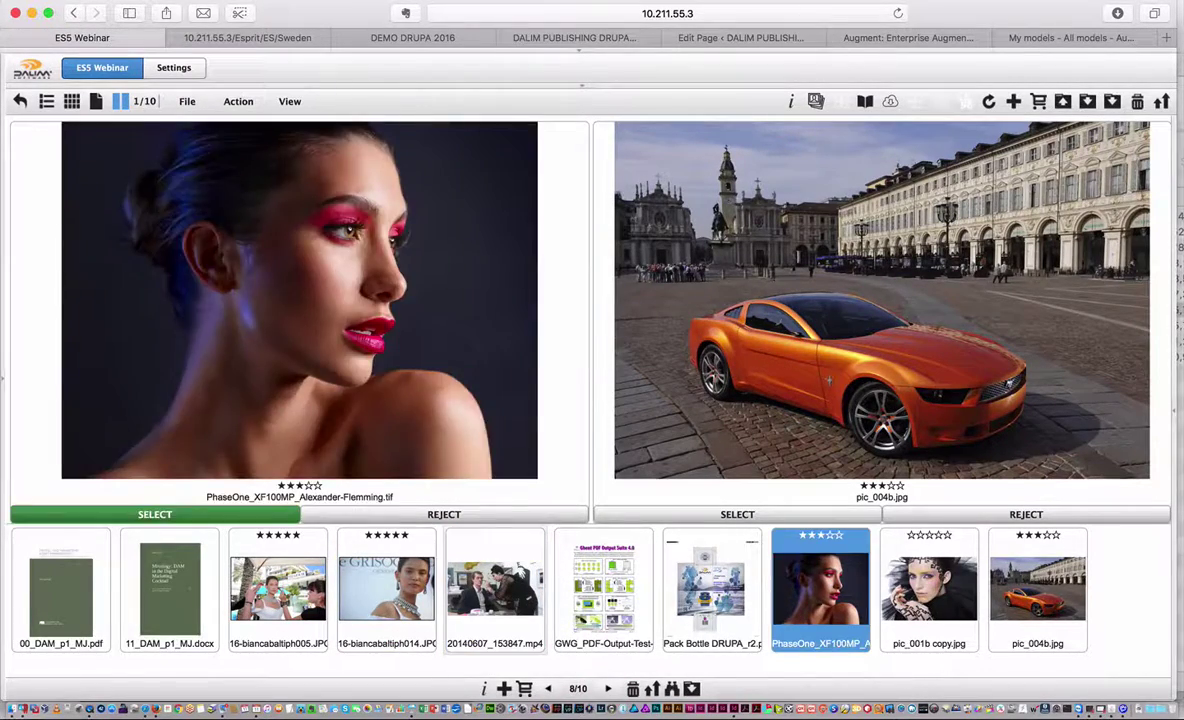
{"action": "left_click", "coordinate": [607, 689]}
{"action": "left_click", "coordinate": [607, 689]}
{"action": "key", "text": "Left"}
{"action": "key", "text": "Left"}
{"action": "key", "text": "Left"}
{"action": "key", "text": "Left"}
{"action": "key", "text": "Left"}
{"action": "key", "text": "Left"}
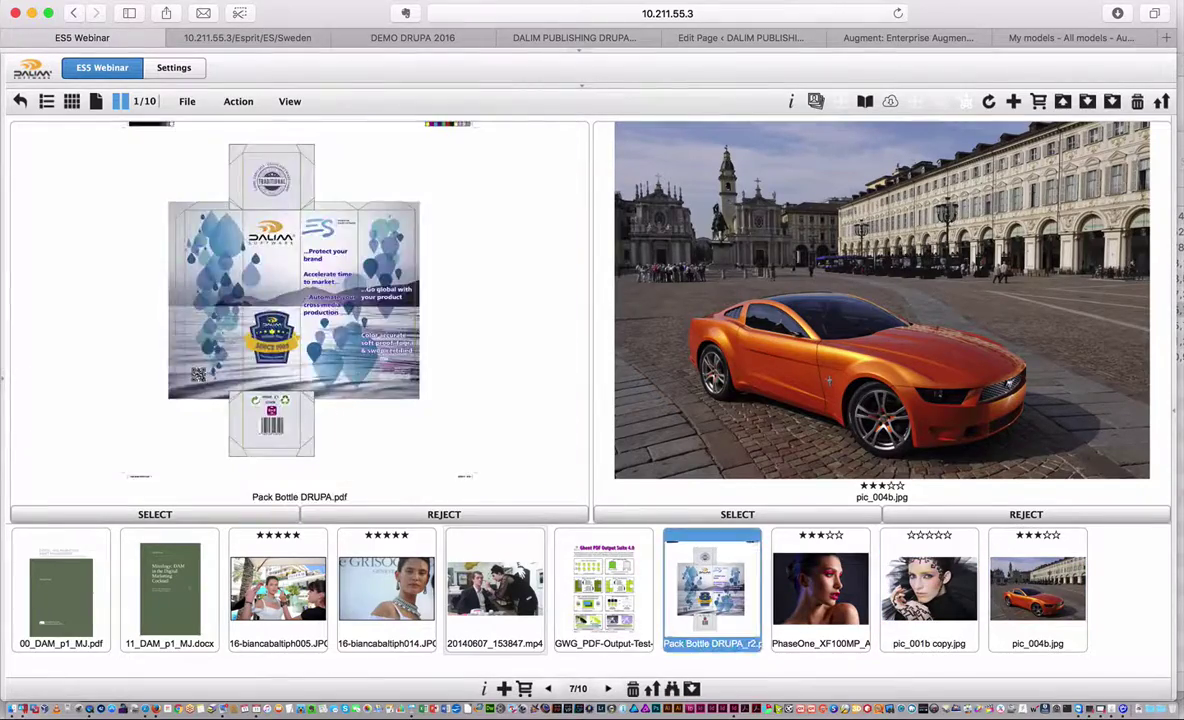
{"action": "key", "text": "Left"}
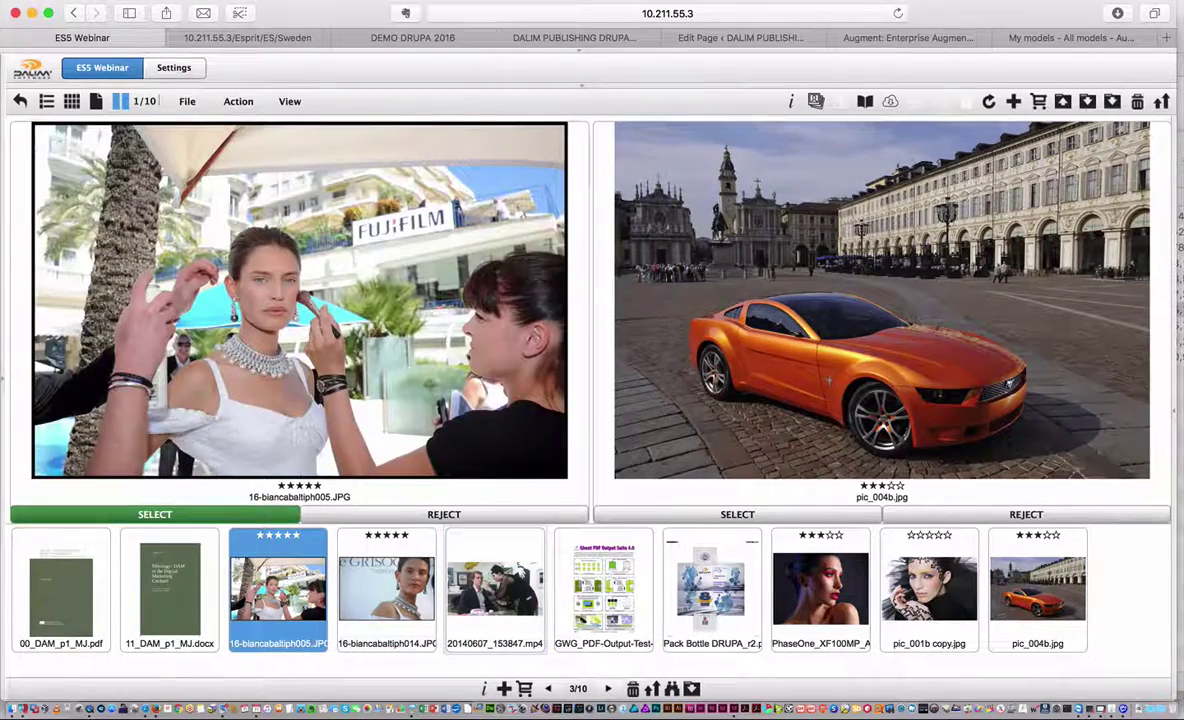
Zoom and pan into both photos, hide the filmstrip, and reject pic_004b.jpg
{"action": "scroll", "coordinate": [925, 400], "scroll_direction": "up", "scroll_amount": 5}
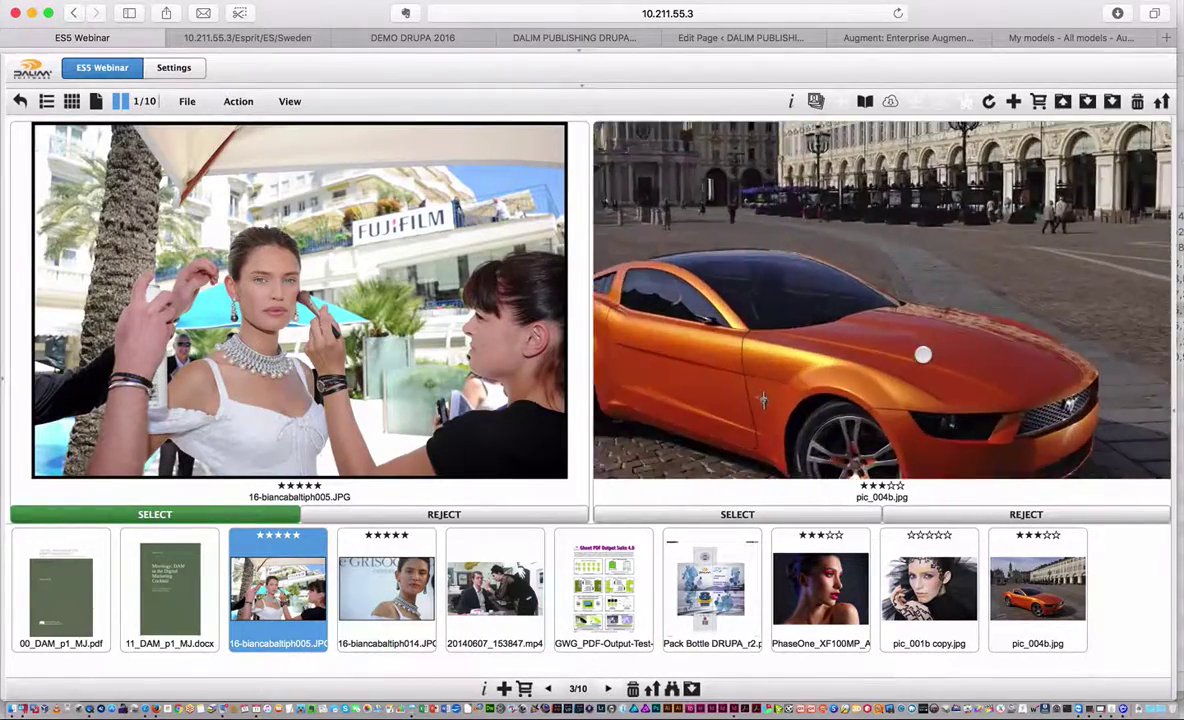
{"action": "left_click_drag", "start_coordinate": [688, 420], "coordinate": [664, 252]}
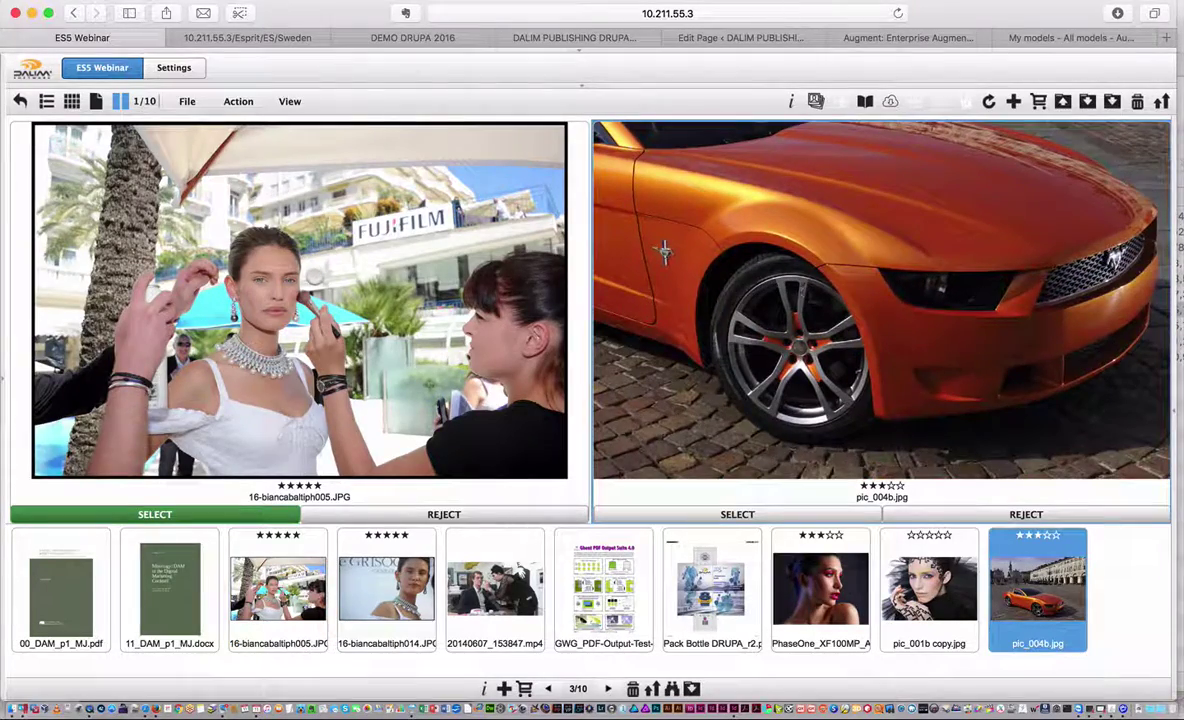
{"action": "scroll", "coordinate": [314, 316], "scroll_direction": "up", "scroll_amount": 5}
{"action": "left_click", "coordinate": [314, 316]}
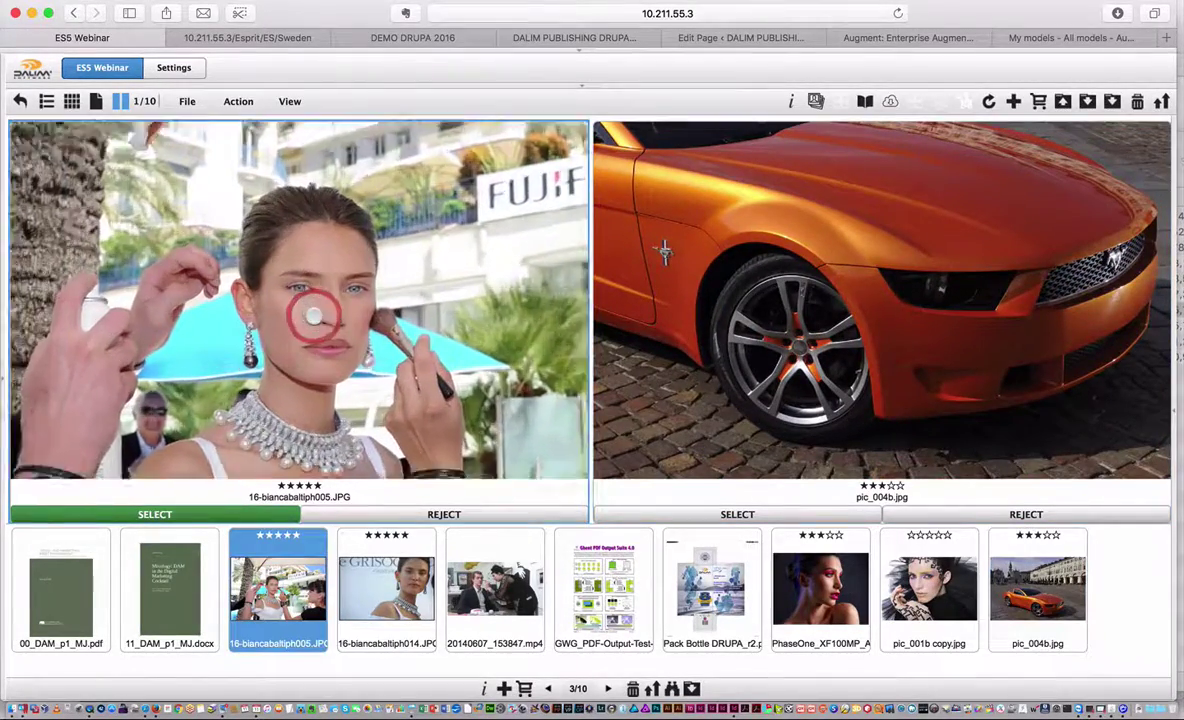
{"action": "scroll", "coordinate": [314, 316], "scroll_direction": "down", "scroll_amount": 5}
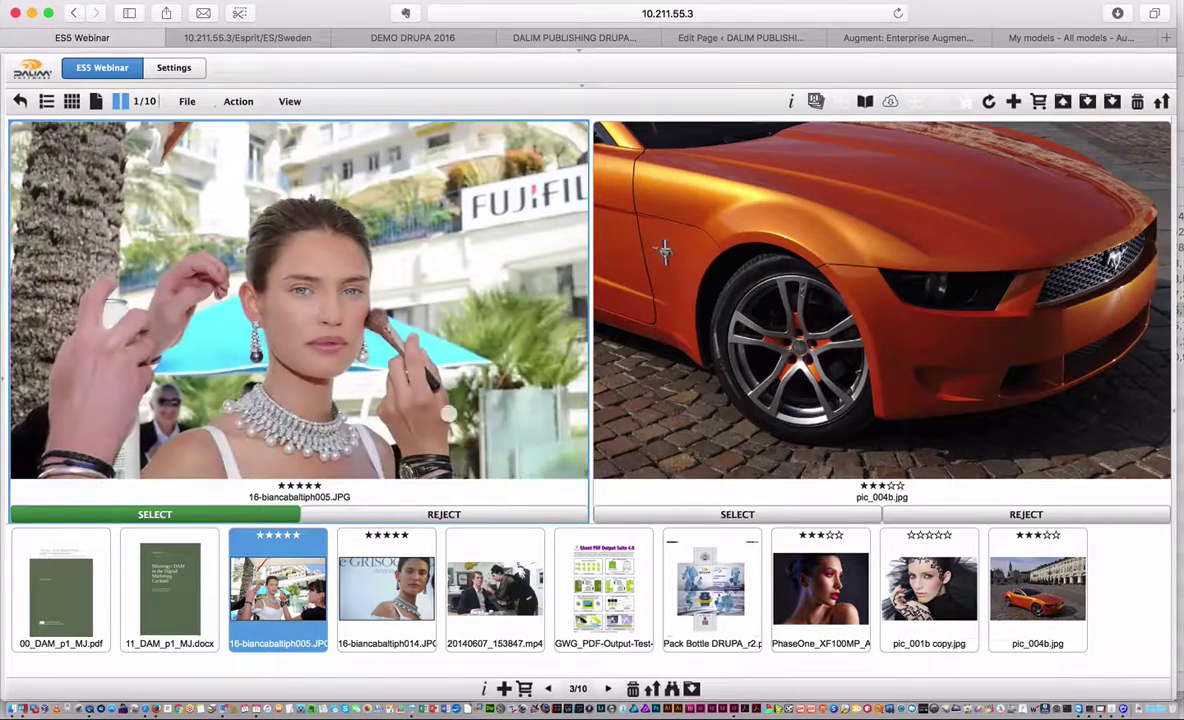
{"action": "left_click", "coordinate": [578, 688]}
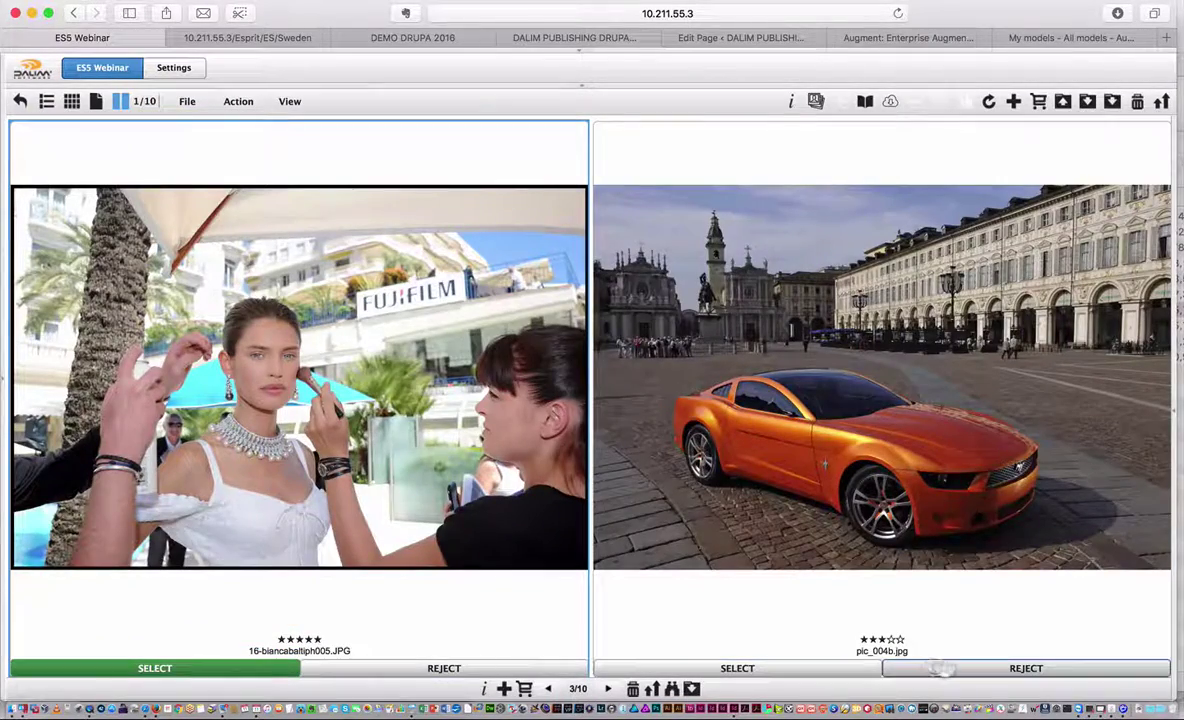
{"action": "left_click", "coordinate": [946, 668]}
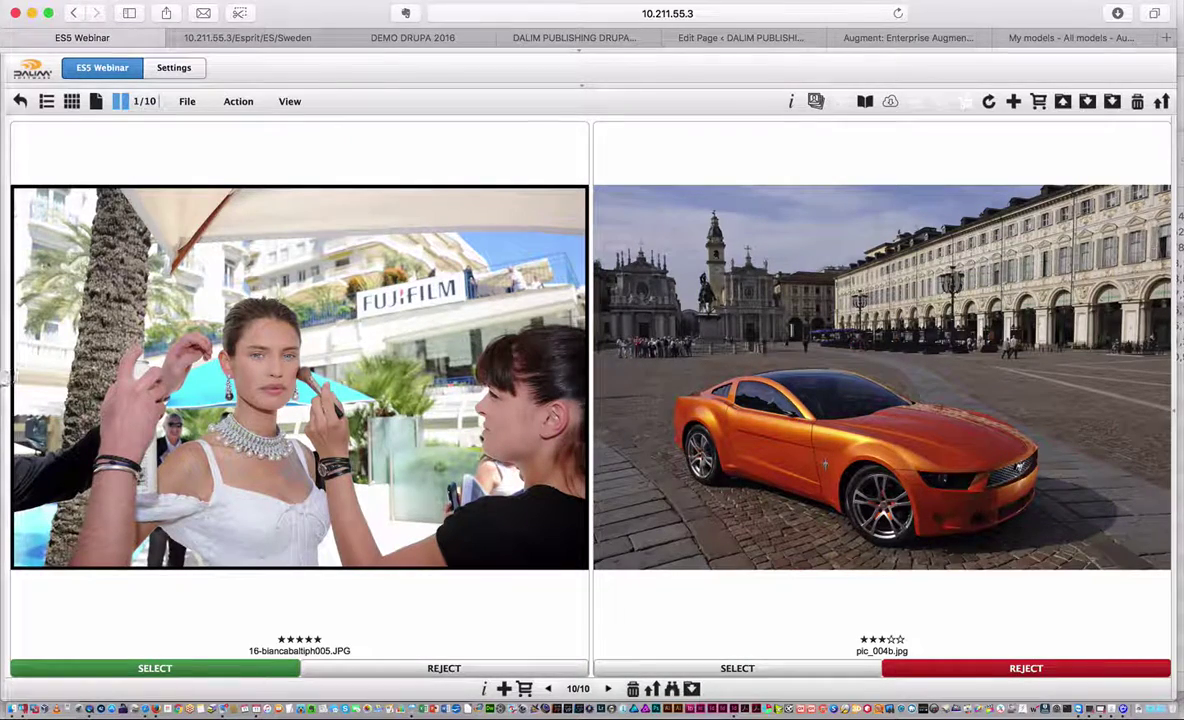
{"action": "left_click", "coordinate": [6, 350]}
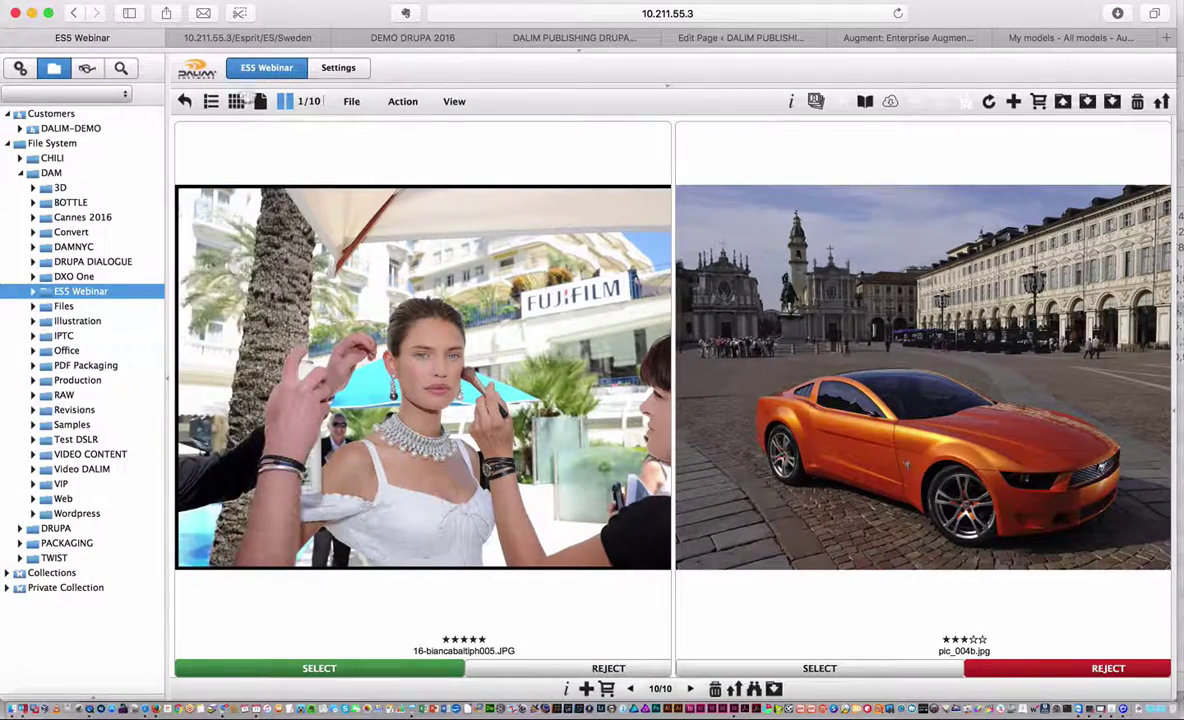
Open PhaseOne_XF100MP_Alexander-Flemming.tif in the viewer and zoom in on the model's eye
{"action": "left_click", "coordinate": [236, 101]}
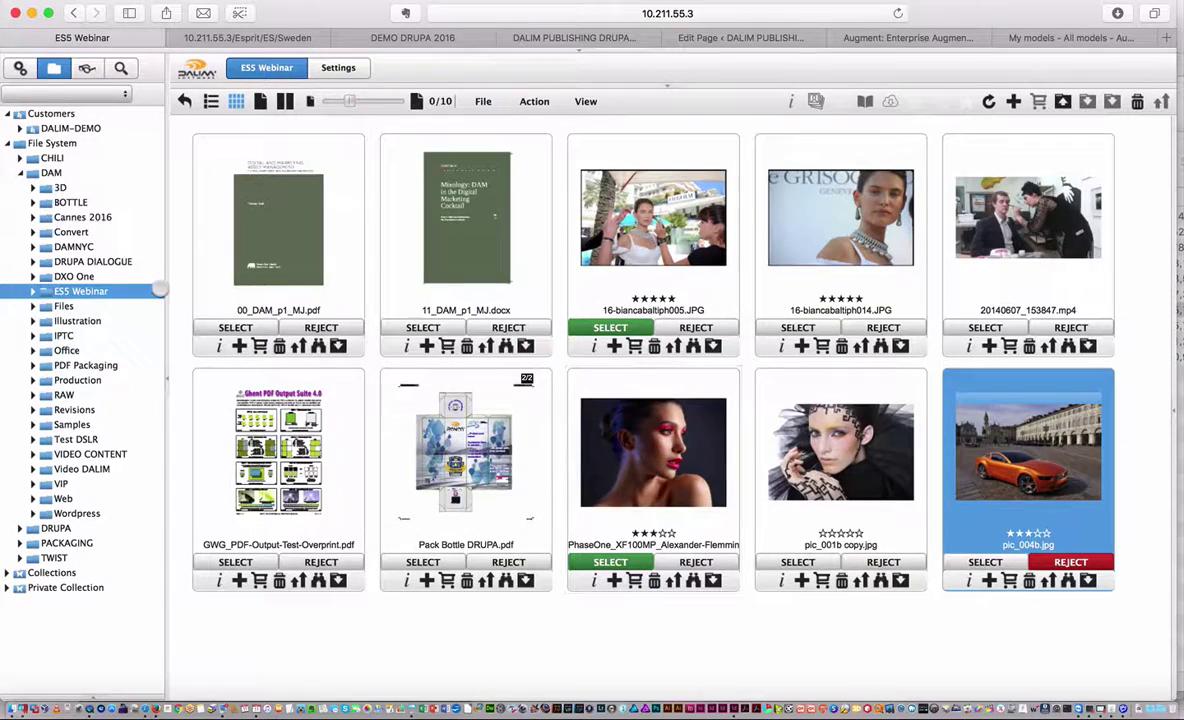
{"action": "left_click", "coordinate": [112, 289]}
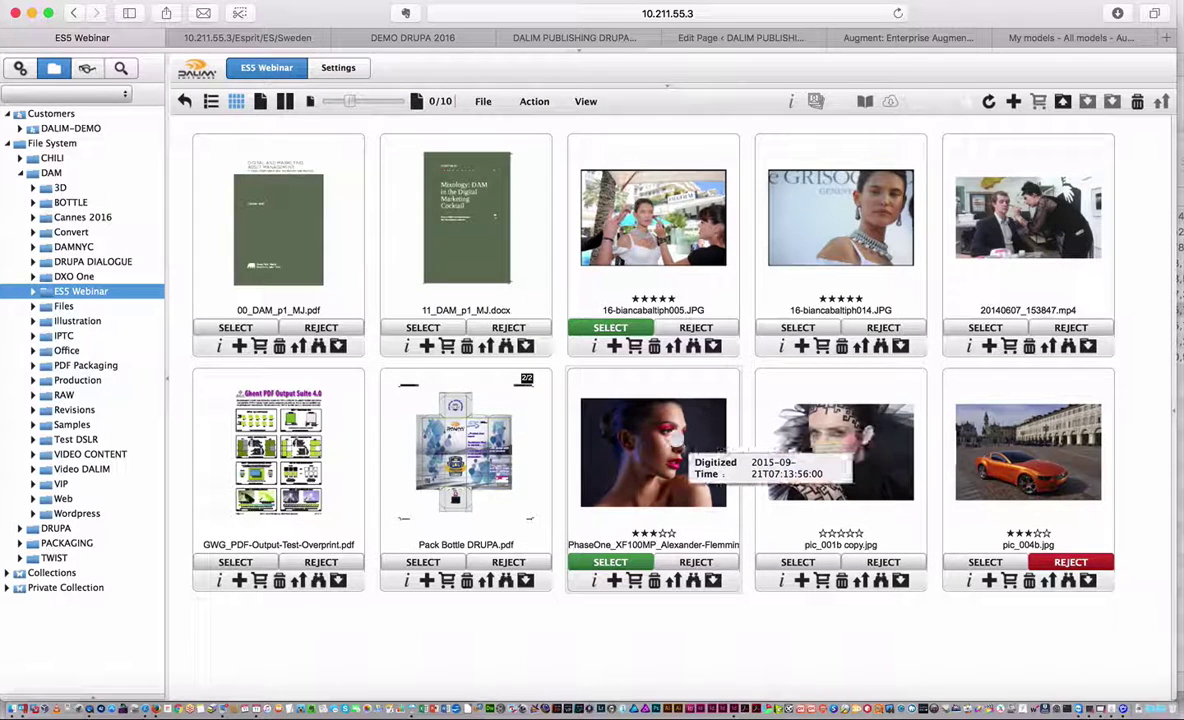
{"action": "left_click", "coordinate": [676, 437]}
{"action": "double_click", "coordinate": [674, 438]}
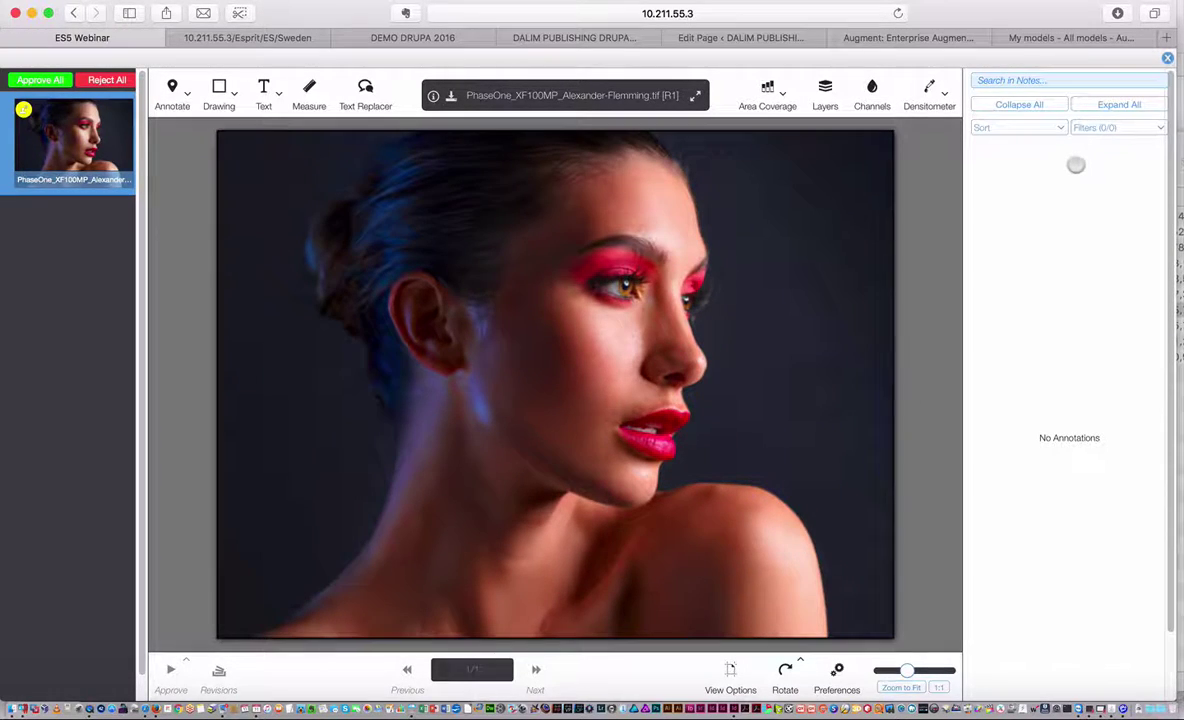
{"action": "scroll", "coordinate": [629, 298], "scroll_direction": "up", "scroll_amount": 10}
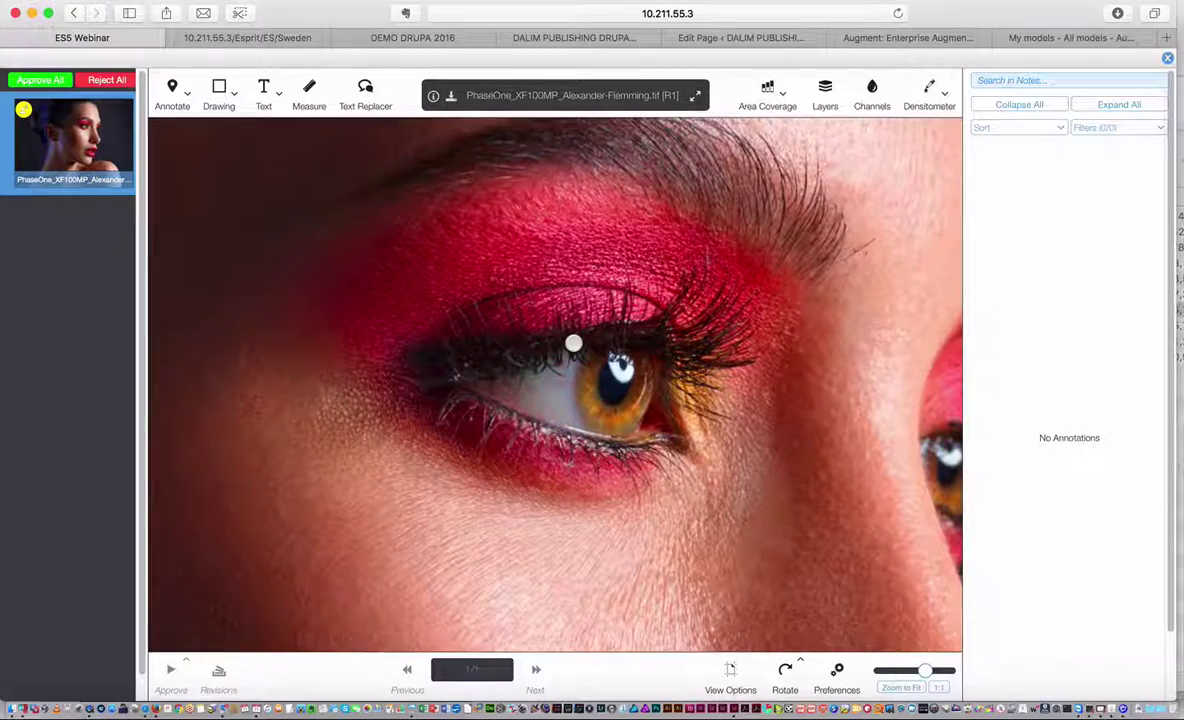
{"action": "scroll", "coordinate": [506, 408], "scroll_direction": "up", "scroll_amount": 5}
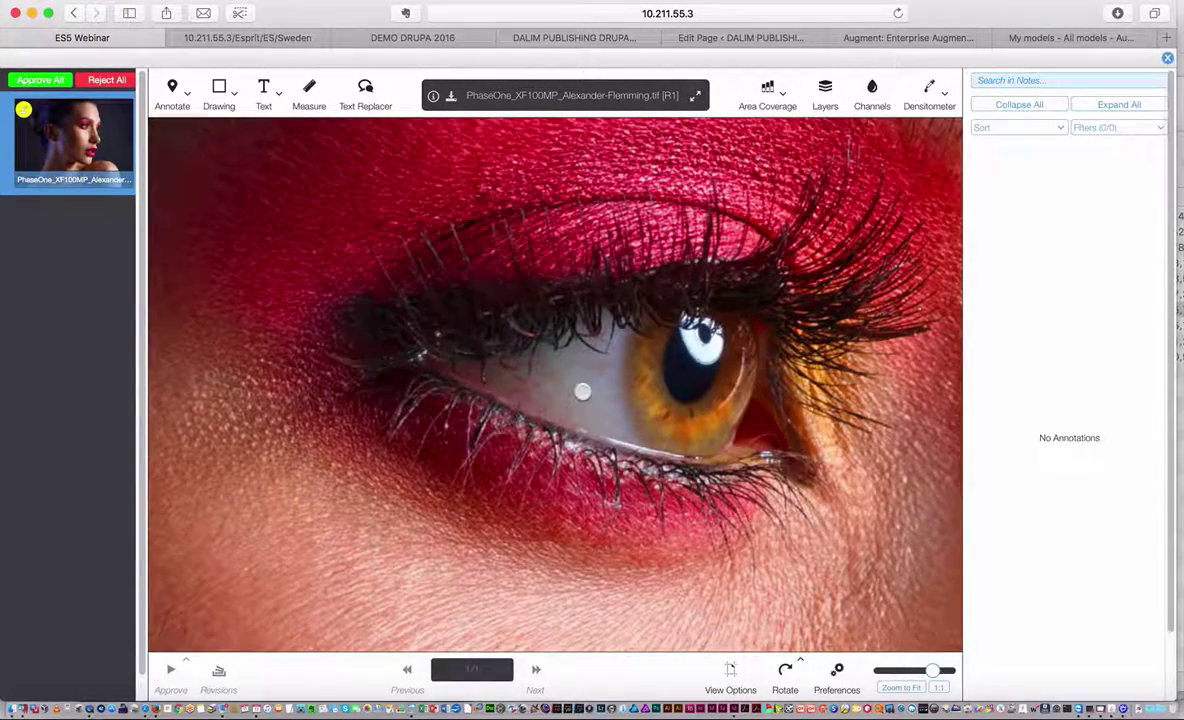
{"action": "scroll", "coordinate": [582, 391], "scroll_direction": "down", "scroll_amount": 10}
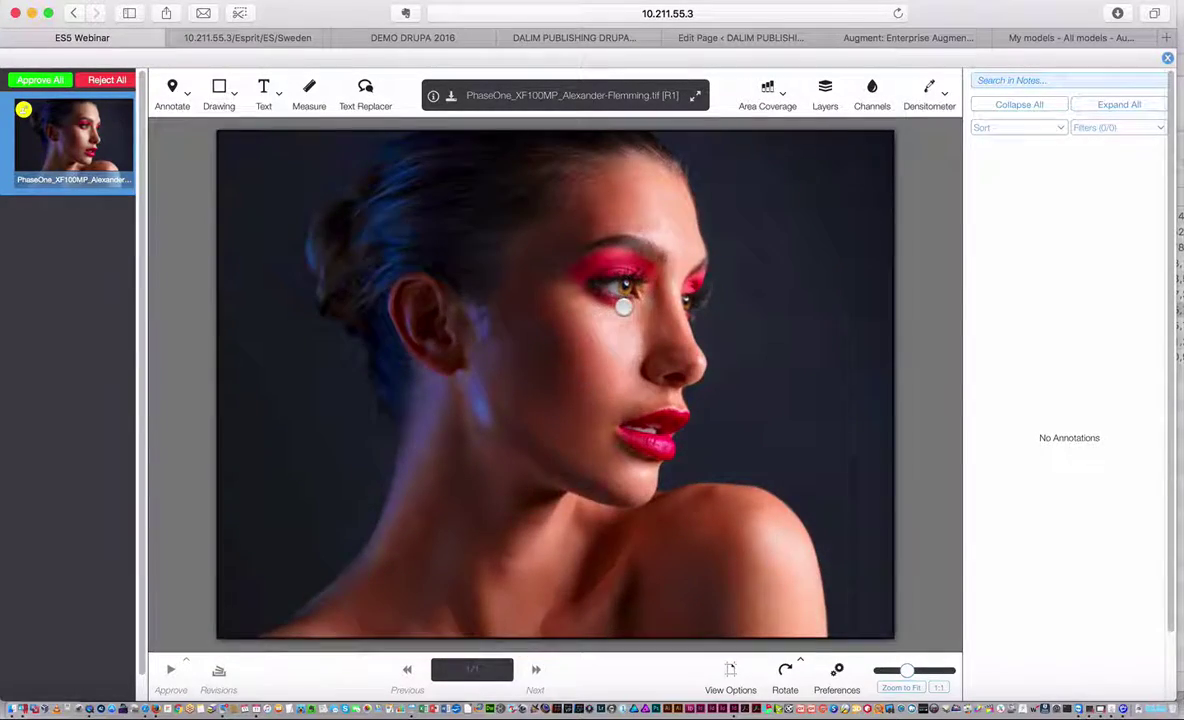
{"action": "scroll", "coordinate": [624, 304], "scroll_direction": "up", "scroll_amount": 5}
{"action": "scroll", "coordinate": [623, 306], "scroll_direction": "up", "scroll_amount": 5}
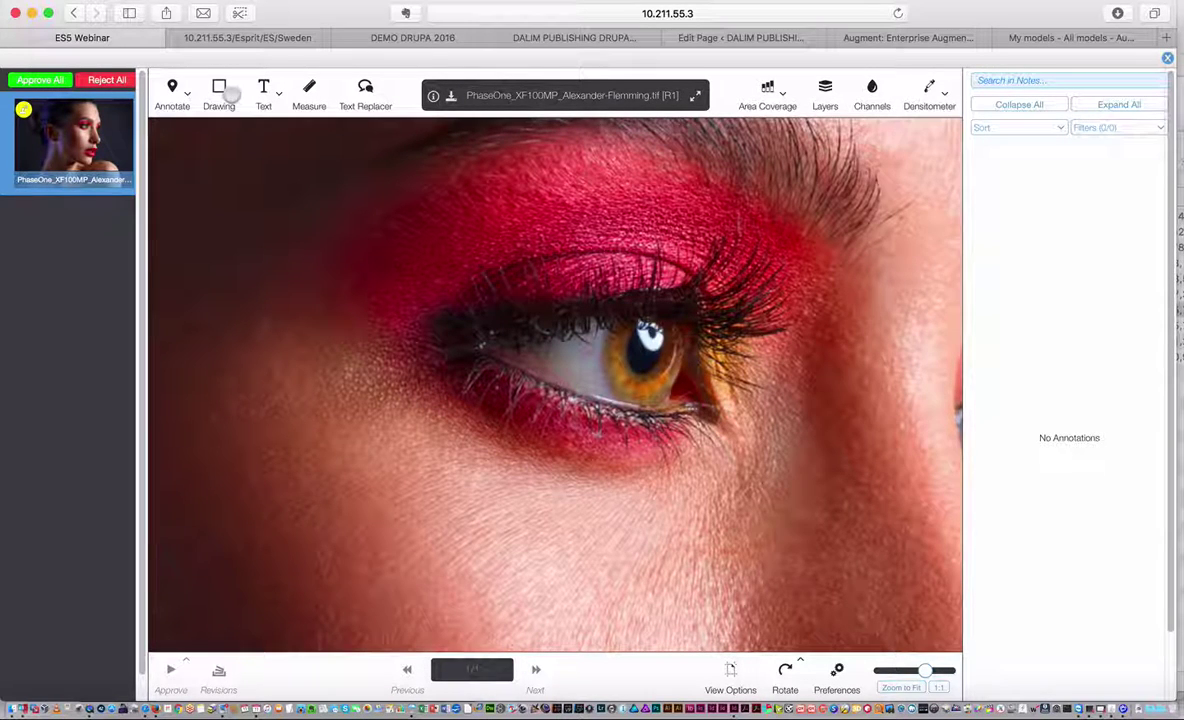
Draw a freehand pencil outline around the model's eye
{"action": "left_click", "coordinate": [234, 88]}
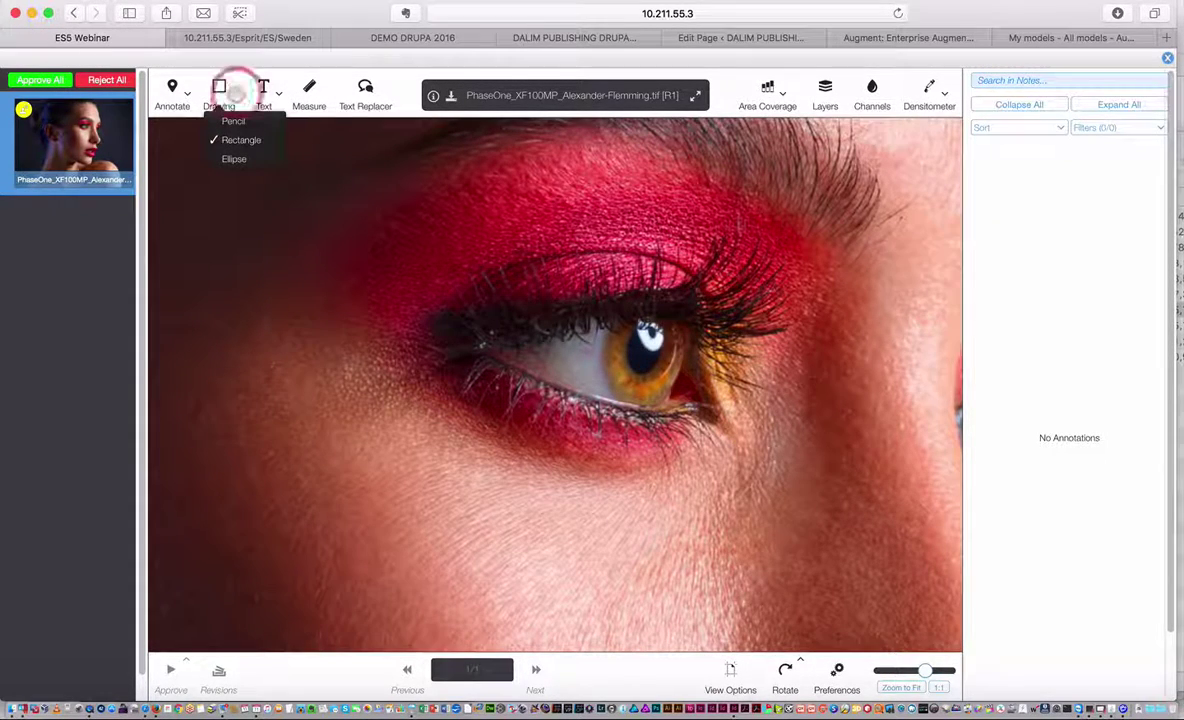
{"action": "left_click", "coordinate": [233, 121]}
{"action": "mouse_move", "coordinate": [444, 201]}
{"action": "left_mouse_down"}
{"action": "mouse_move", "coordinate": [354, 391]}
{"action": "mouse_move", "coordinate": [592, 534]}
{"action": "mouse_move", "coordinate": [851, 159]}
{"action": "mouse_move", "coordinate": [420, 210]}
{"action": "left_mouse_up"}
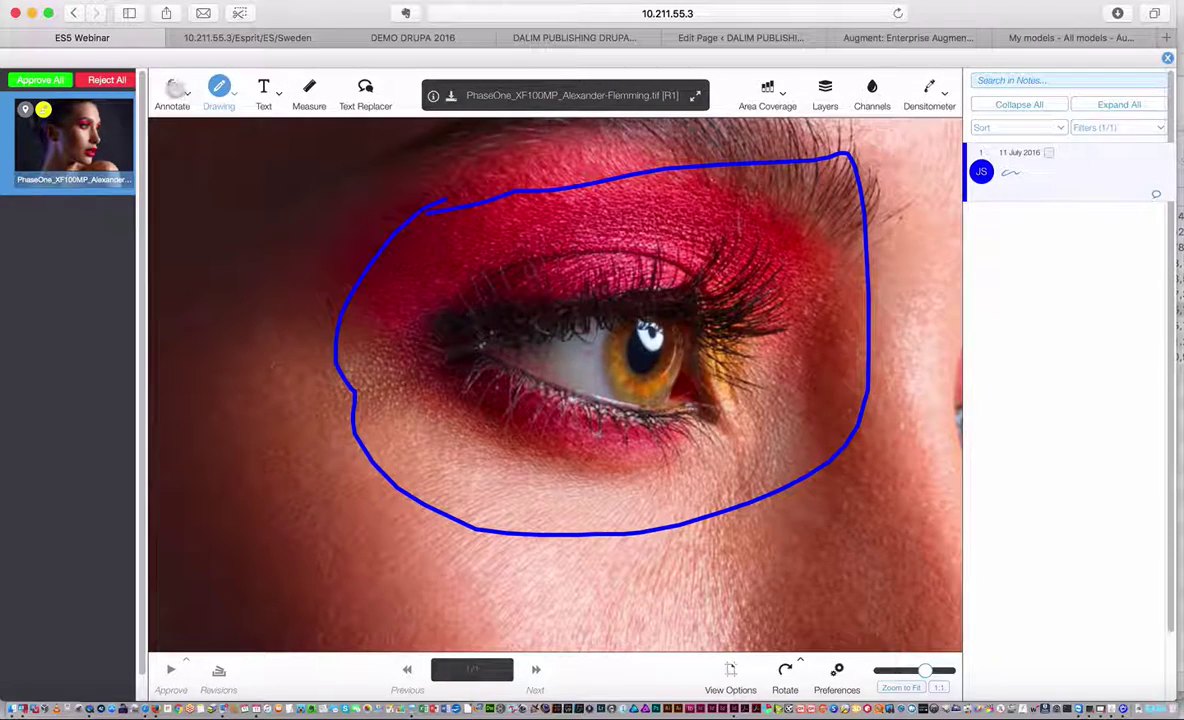
Pin a 'check sharpness' note beside the eye and move its box below the pin
{"action": "left_click", "coordinate": [172, 88]}
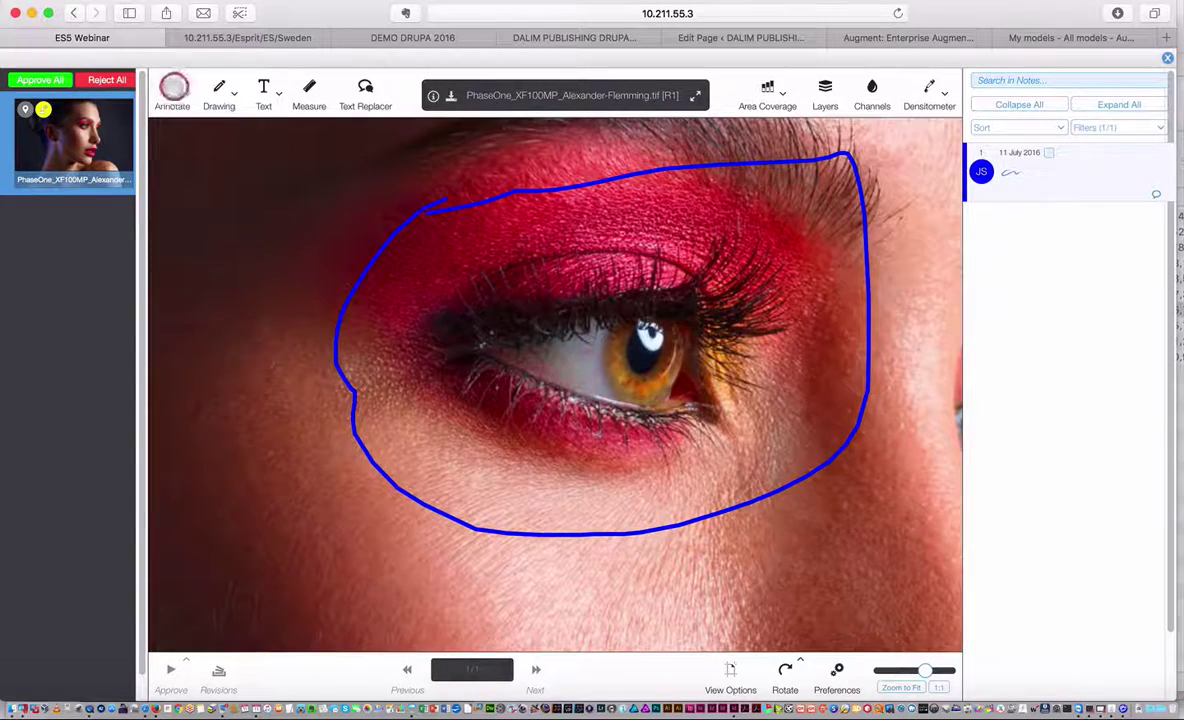
{"action": "left_click", "coordinate": [305, 296]}
{"action": "type", "text": "check sharpness"}
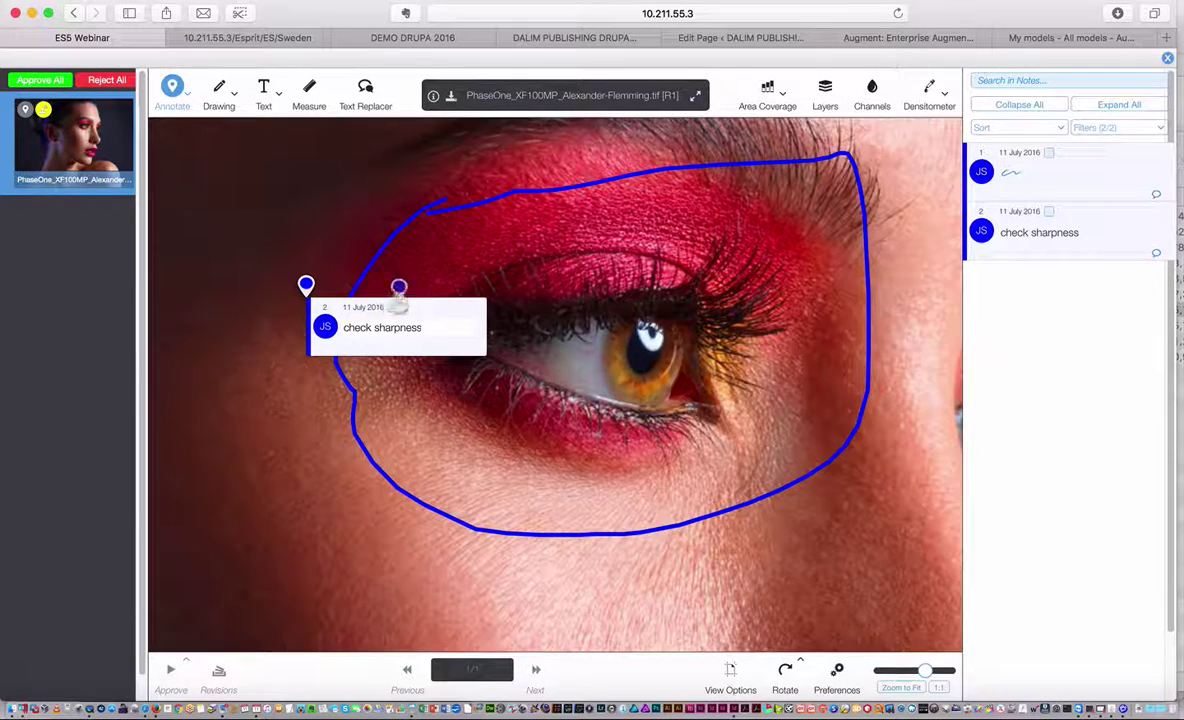
{"action": "left_click", "coordinate": [172, 88]}
{"action": "left_click_drag", "start_coordinate": [455, 312], "coordinate": [347, 444]}
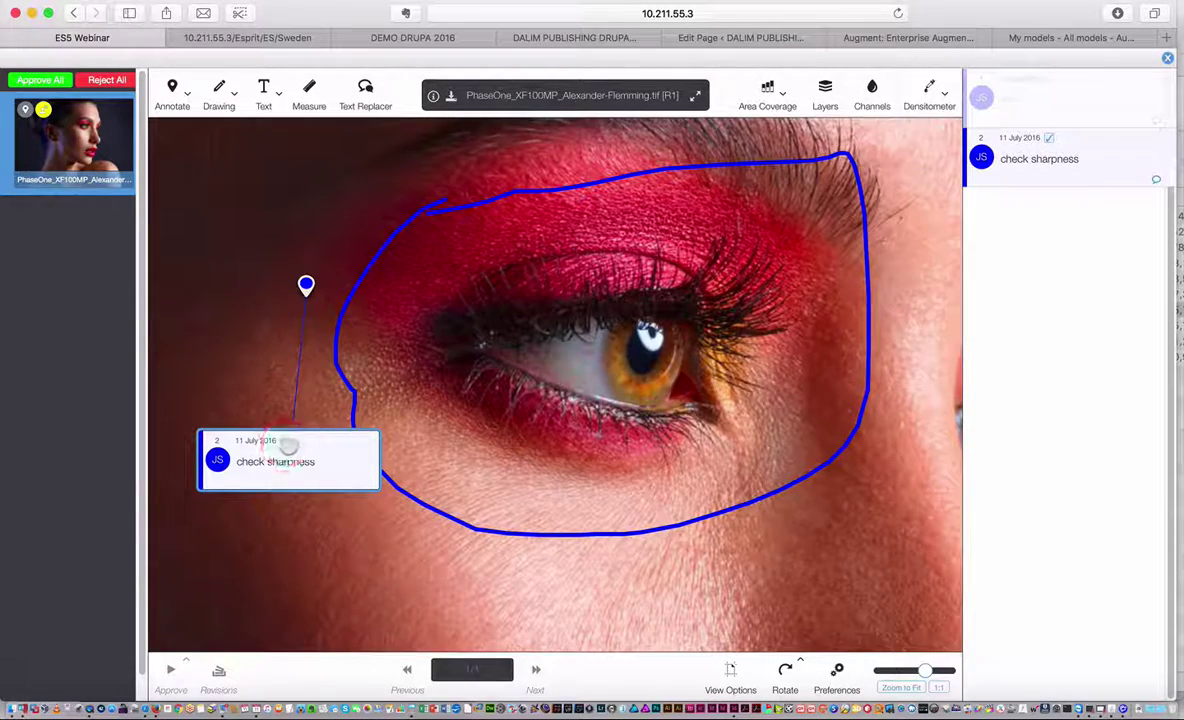
{"action": "left_click", "coordinate": [1068, 121]}
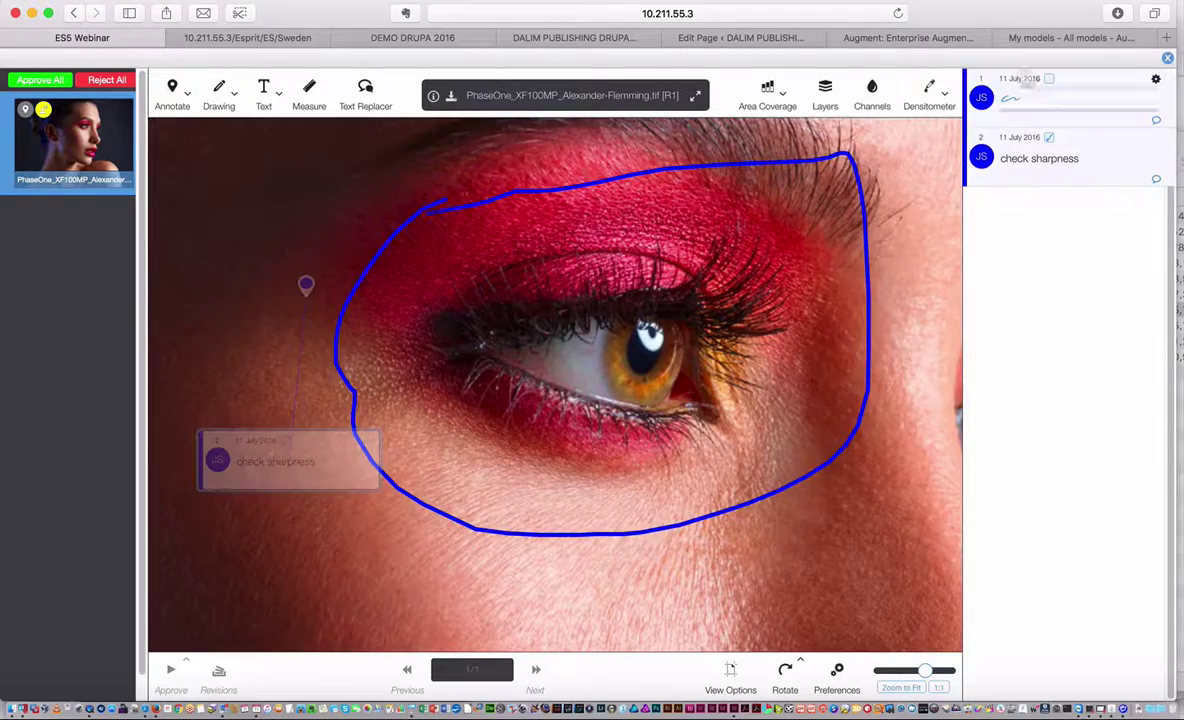
{"action": "left_click", "coordinate": [1023, 159]}
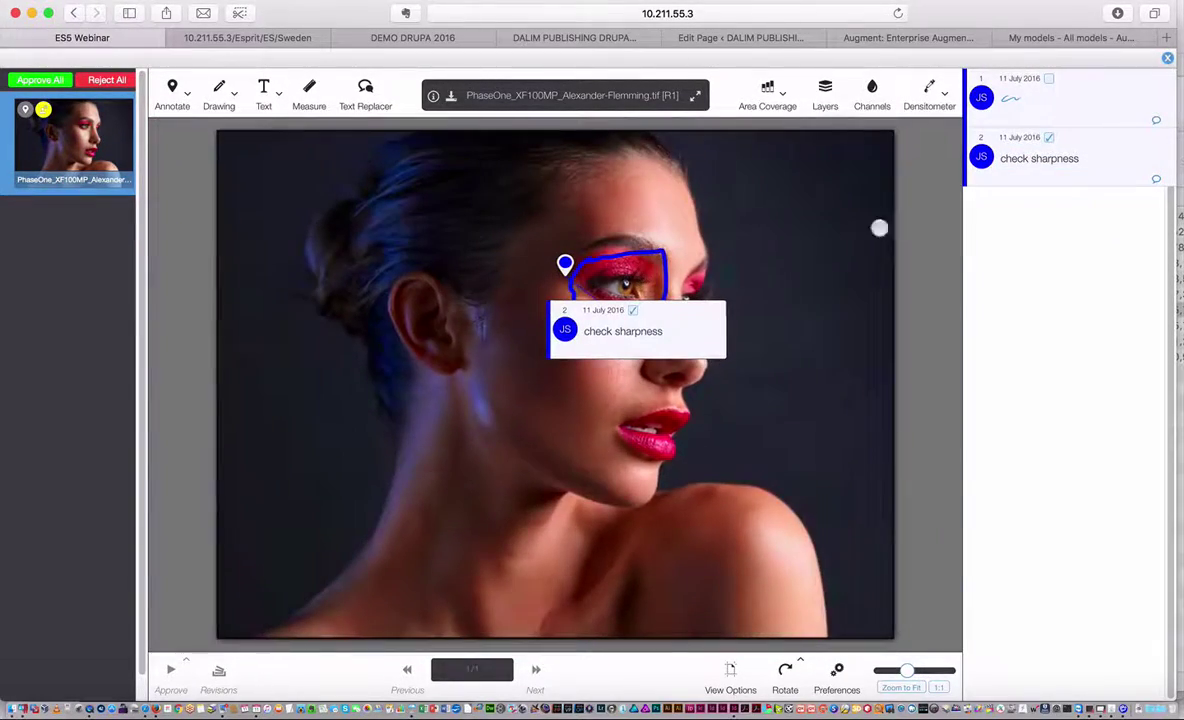
Drag the 'check sharpness' note over the model's hair, then switch to the Firefox DAM session
{"action": "left_click_drag", "start_coordinate": [708, 317], "coordinate": [489, 190]}
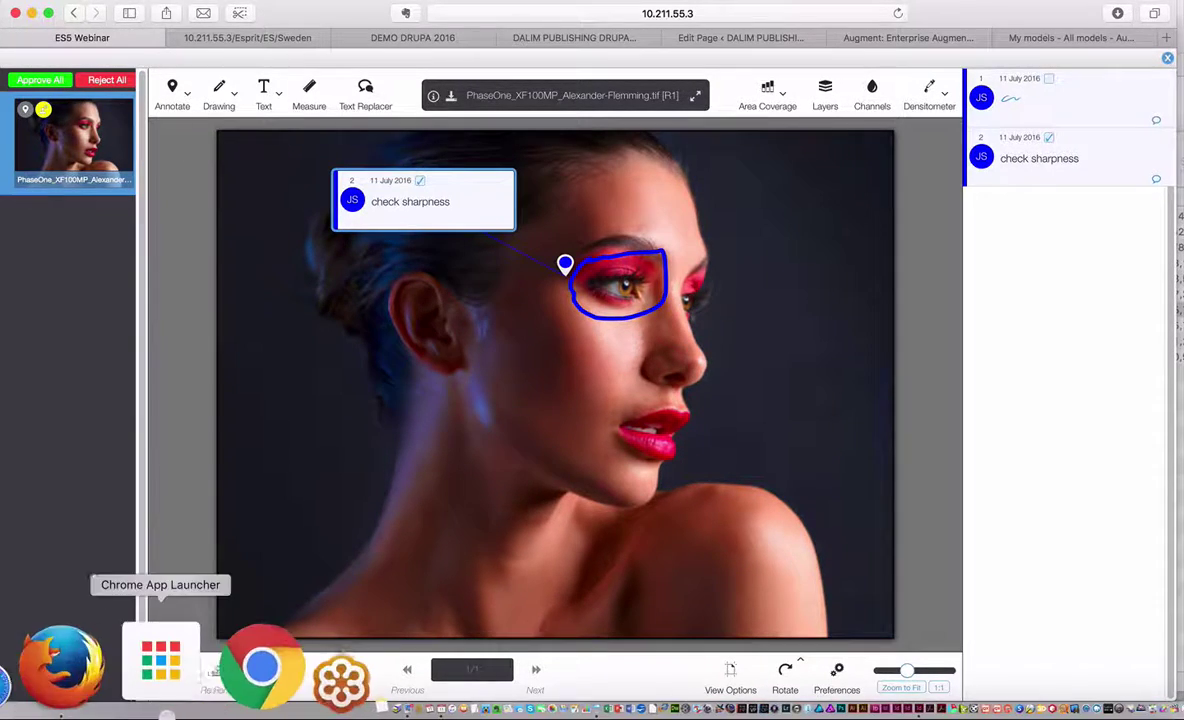
{"action": "left_click", "coordinate": [148, 665]}
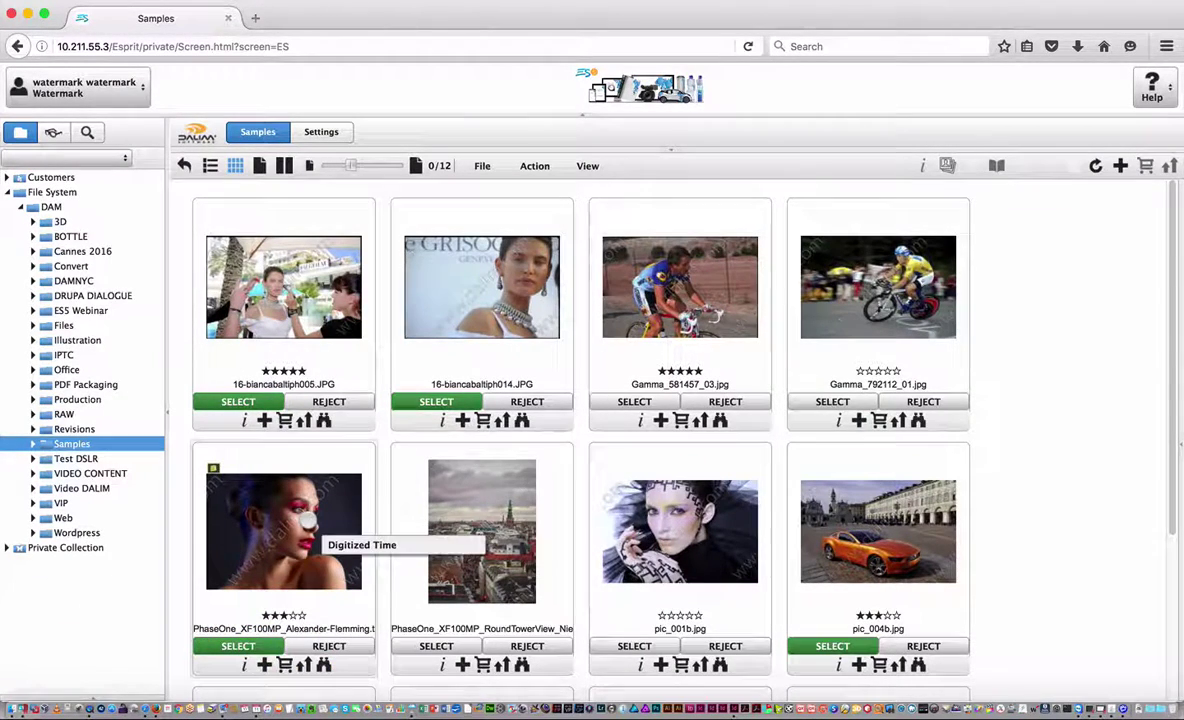
View the PhaseOne Alexander-Flemming portrait from Samples with its 'check sharpness' note, then close it
{"action": "double_click", "coordinate": [315, 535]}
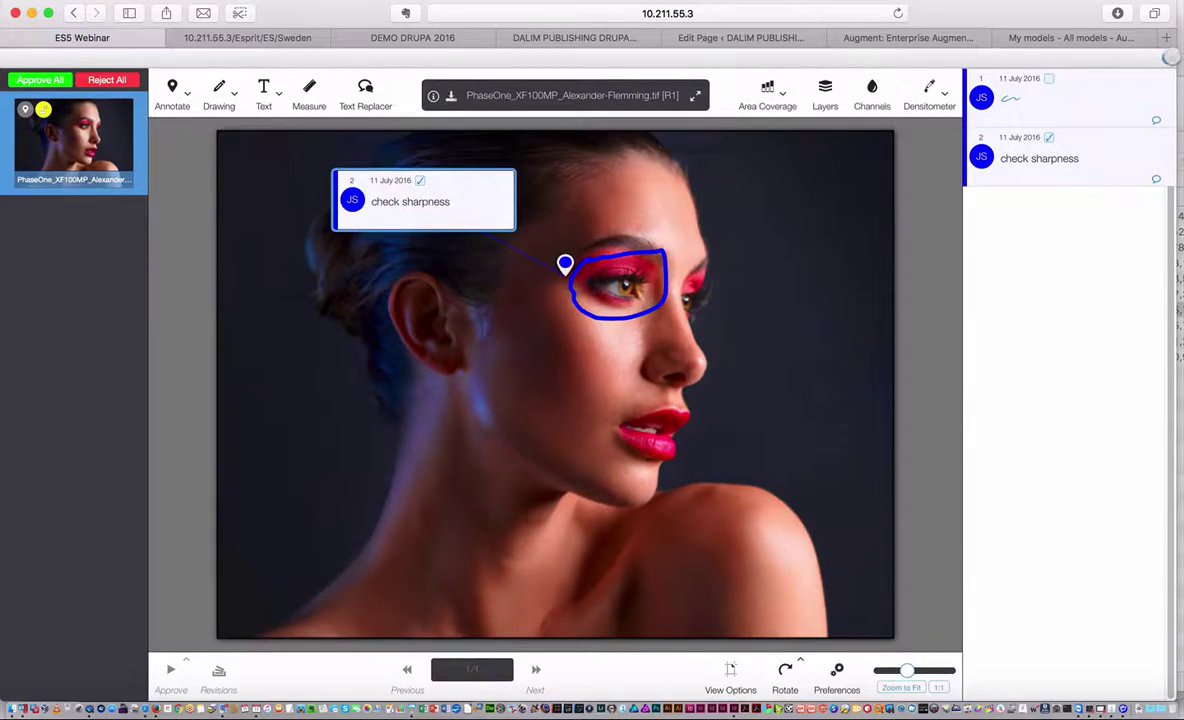
{"action": "left_click", "coordinate": [1170, 57]}
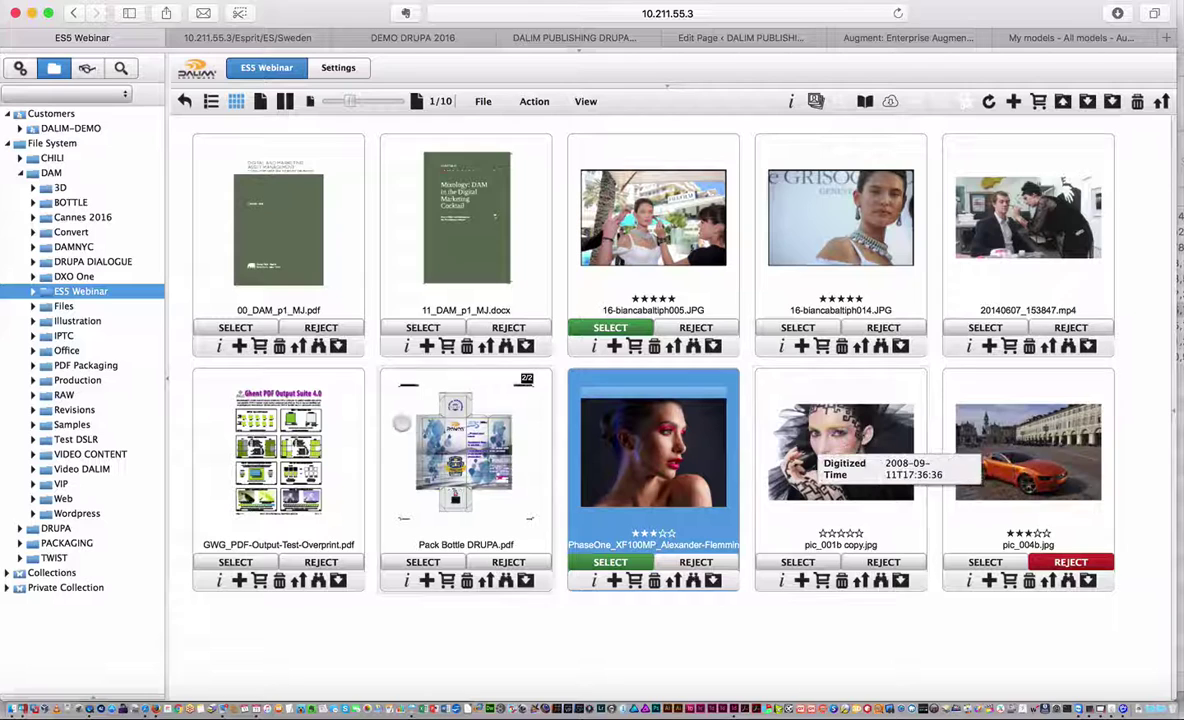
In 00_DAM_p1_MJ.pdf, add a paragraph correction on the cover title striking through MANAGEMENT
{"action": "double_click", "coordinate": [289, 253]}
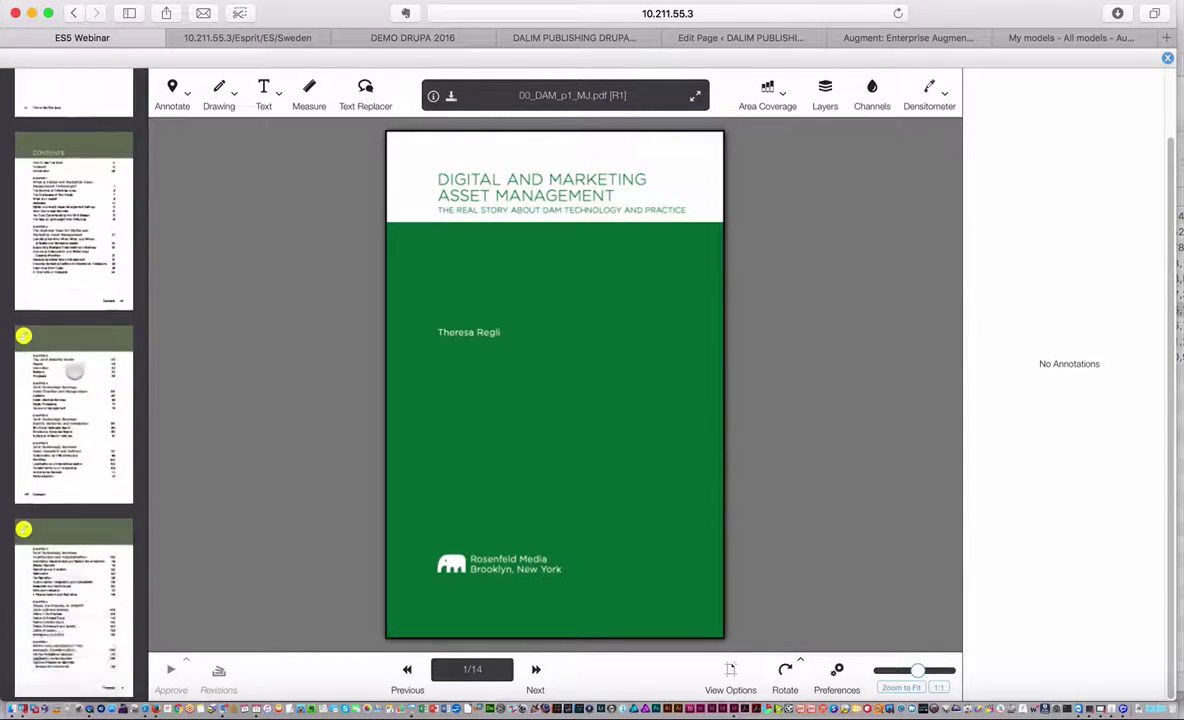
{"action": "left_click", "coordinate": [264, 90]}
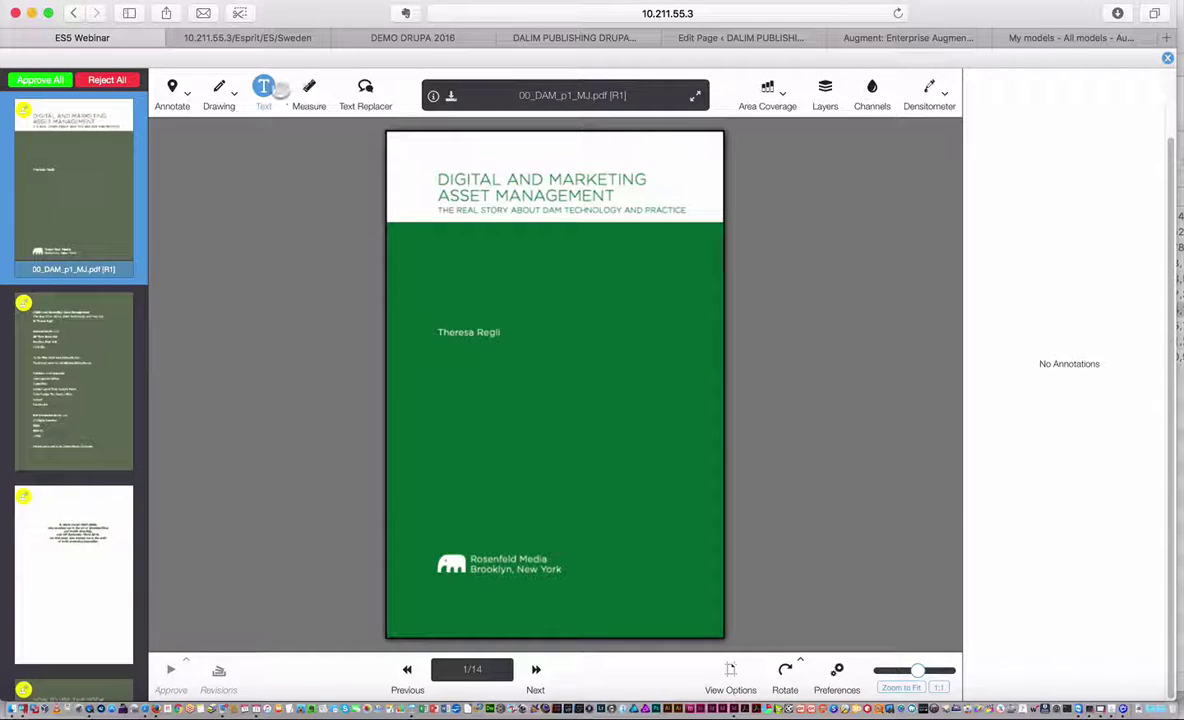
{"action": "left_click", "coordinate": [276, 93]}
{"action": "left_click", "coordinate": [302, 160]}
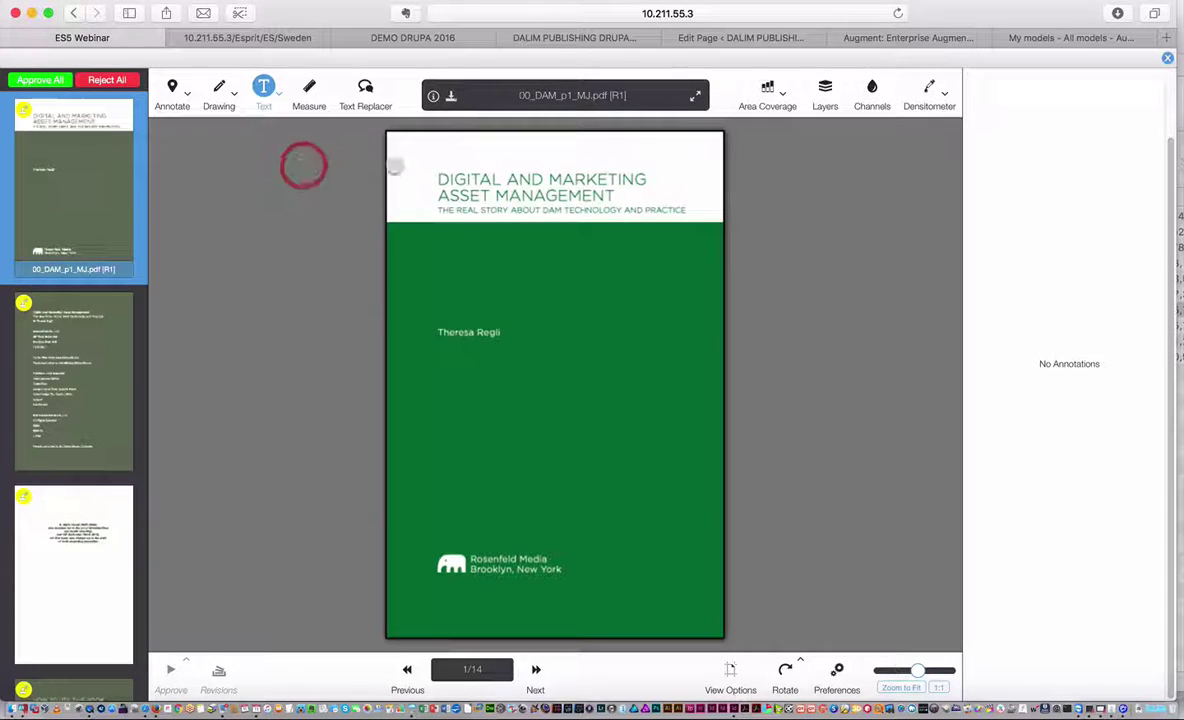
{"action": "left_click", "coordinate": [505, 185]}
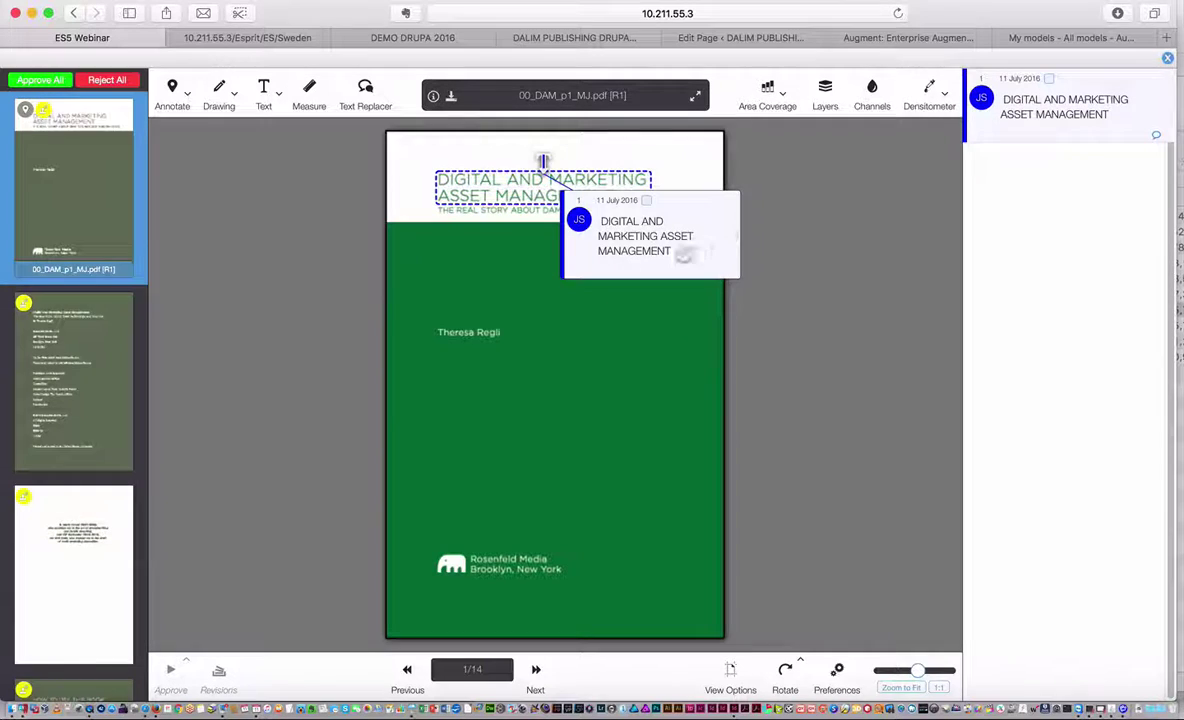
{"action": "left_click", "coordinate": [683, 252]}
{"action": "key", "text": "BackSpace"}
{"action": "key", "text": "BackSpace"}
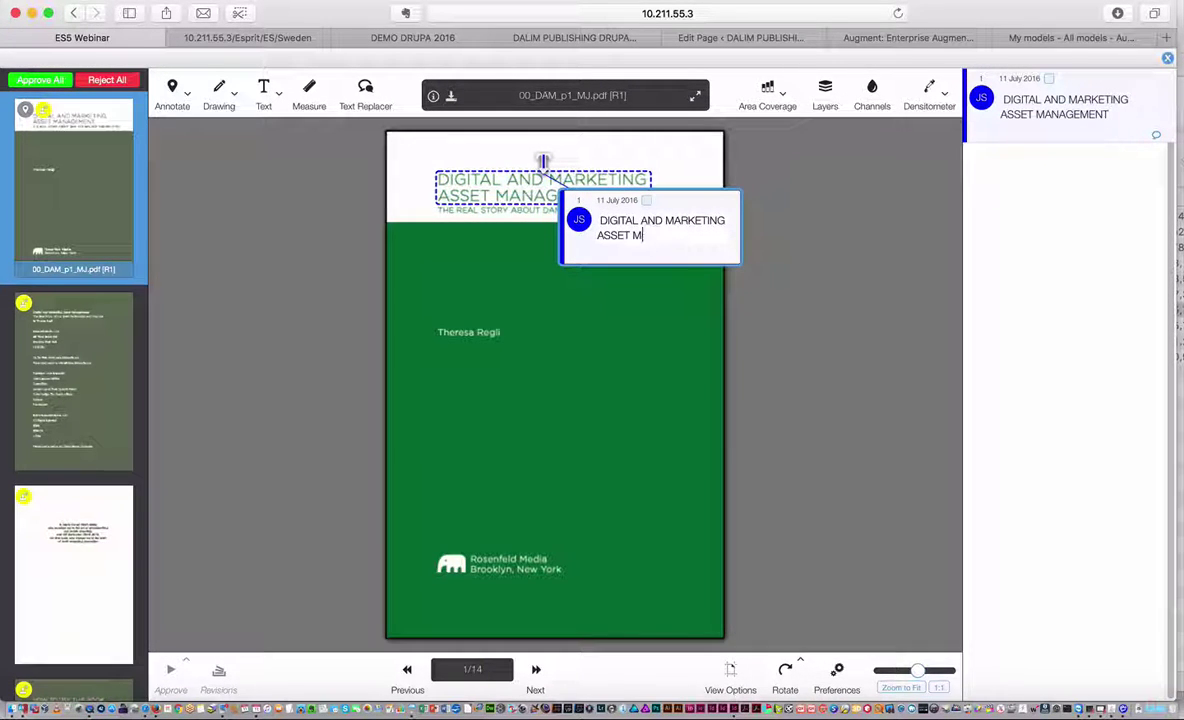
{"action": "left_click", "coordinate": [682, 196]}
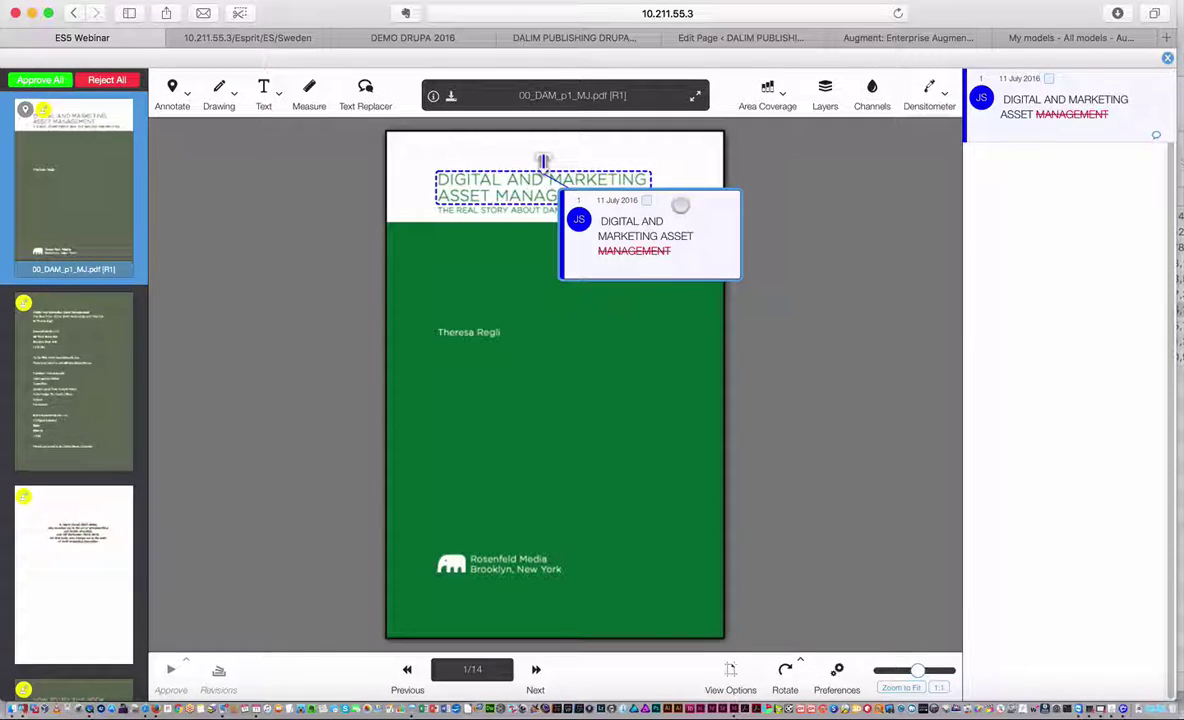
{"action": "mouse_move", "coordinate": [1130, 116]}
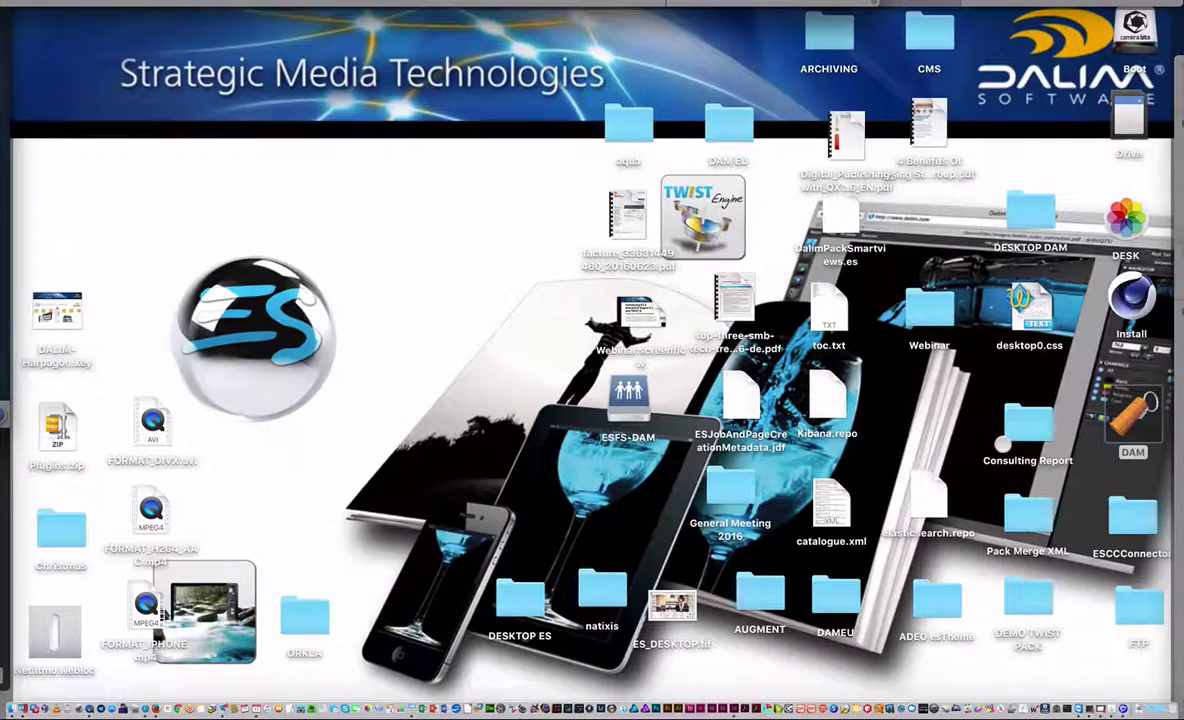
Attach desktop0.css to the MANAGEMENT title comment and close the PDF viewer
{"action": "left_click_drag", "start_coordinate": [1030, 312], "coordinate": [1068, 80]}
{"action": "mouse_move", "coordinate": [1062, 80]}
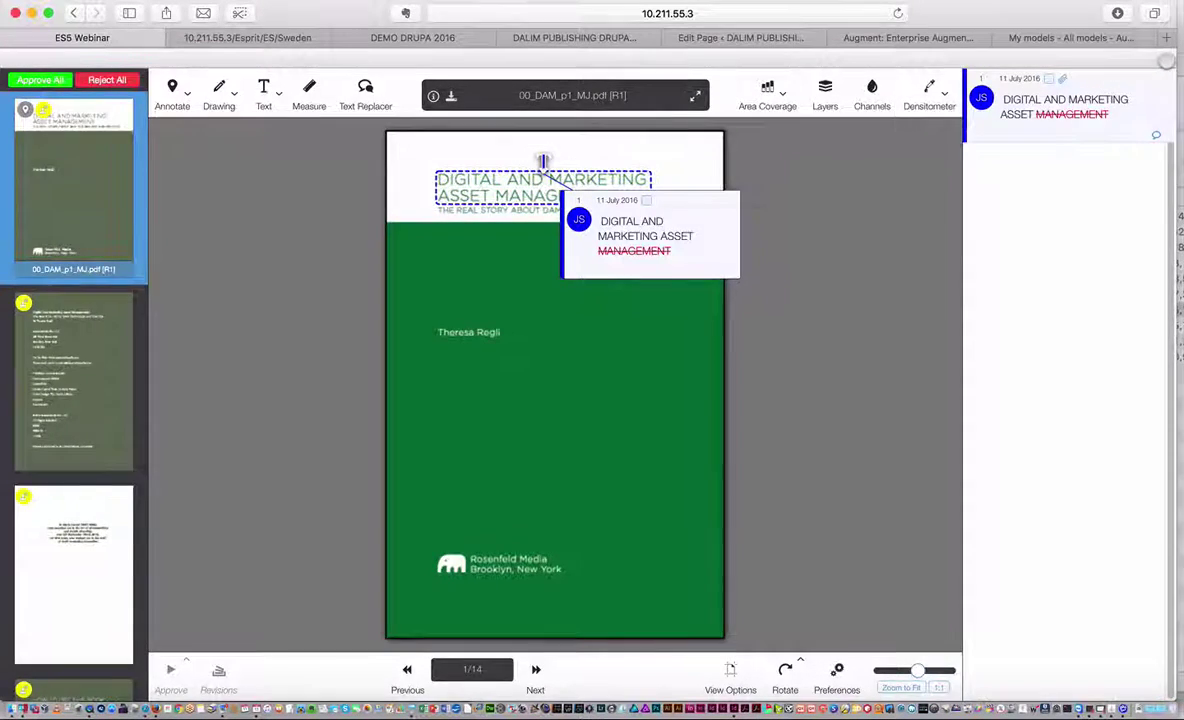
{"action": "left_click", "coordinate": [1166, 61]}
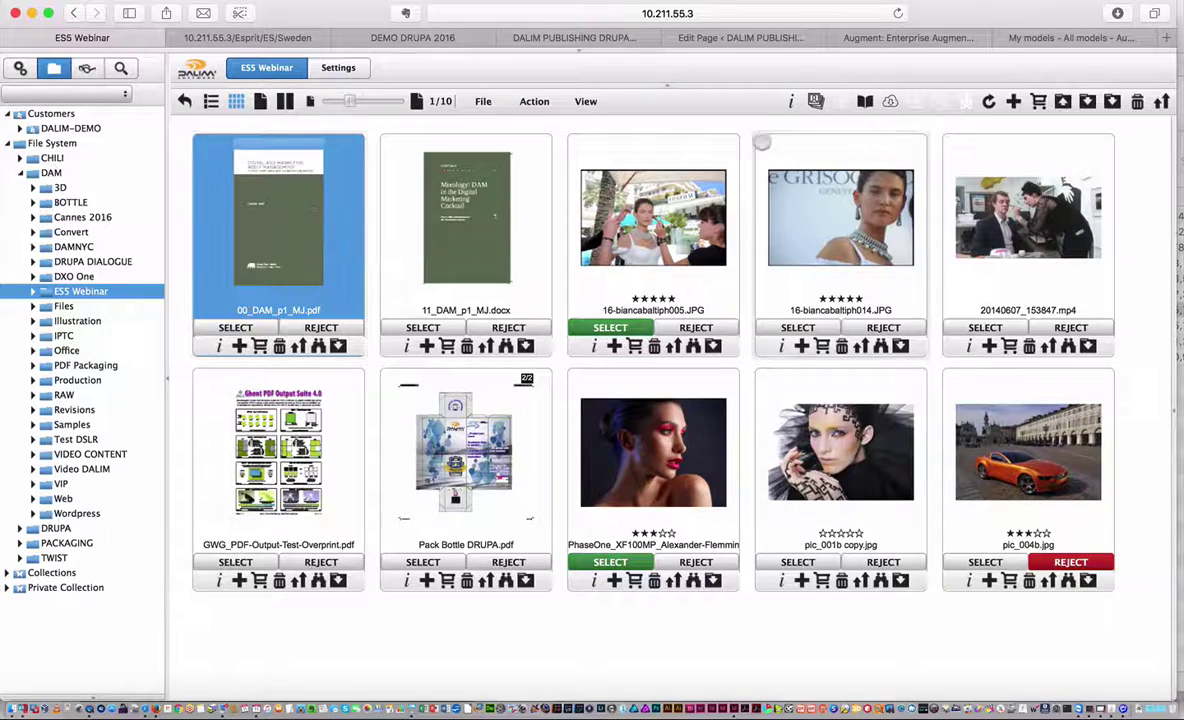
Open the PDF as a virtual book and jump to pages 4 and 5 via thumbnails
{"action": "left_click", "coordinate": [813, 101]}
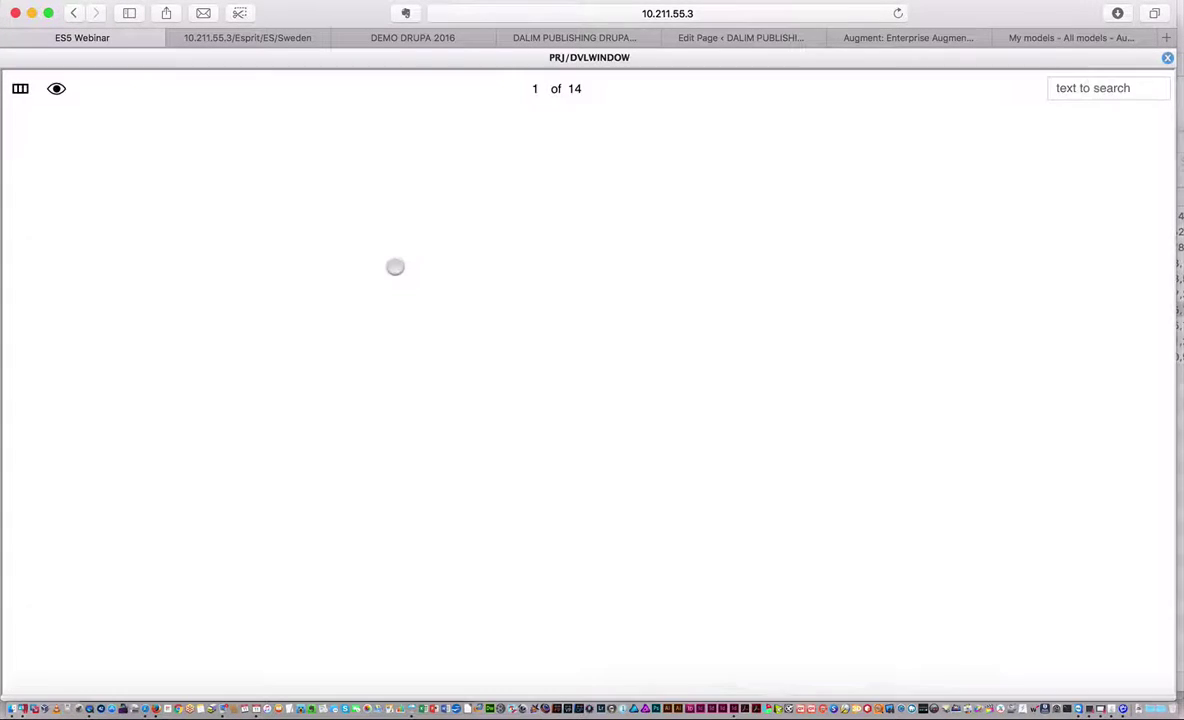
{"action": "left_click", "coordinate": [20, 89]}
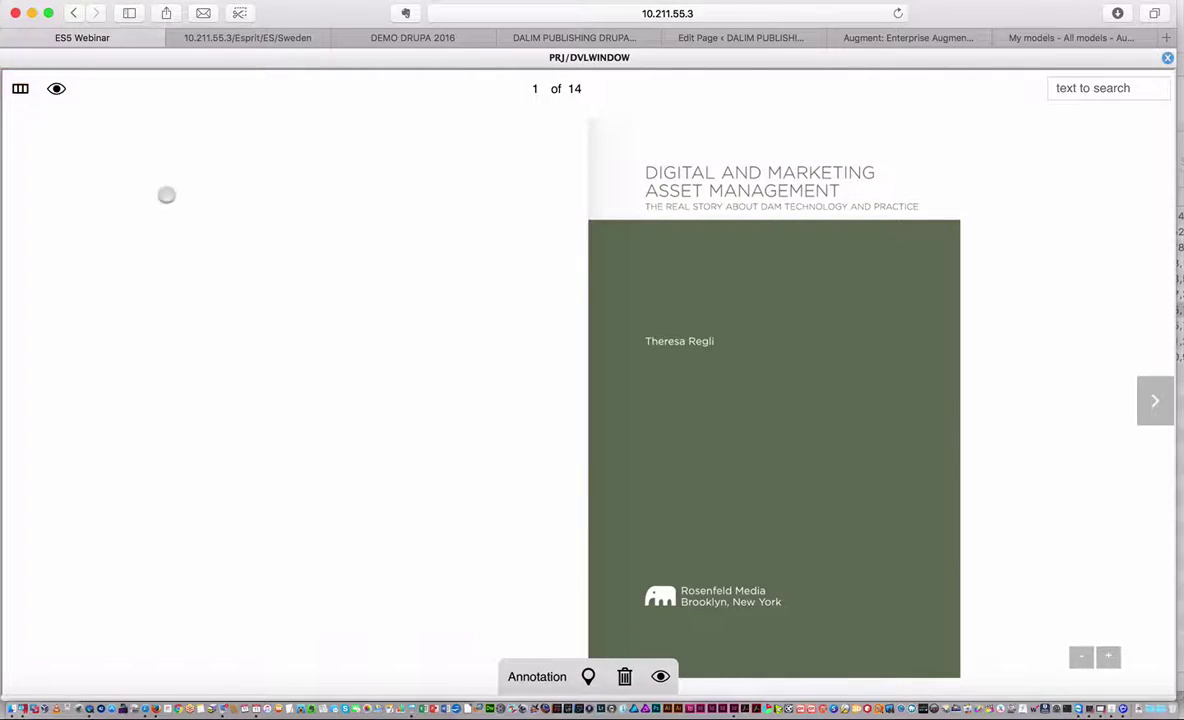
{"action": "left_click", "coordinate": [21, 89]}
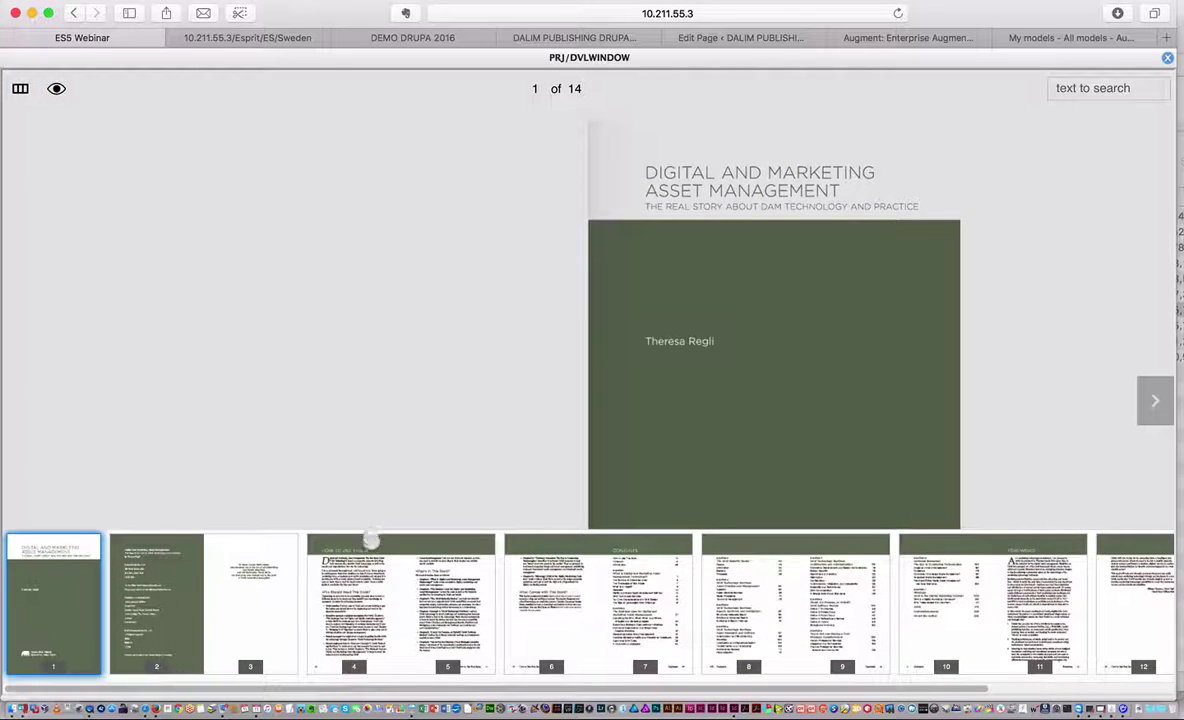
{"action": "left_click", "coordinate": [396, 592]}
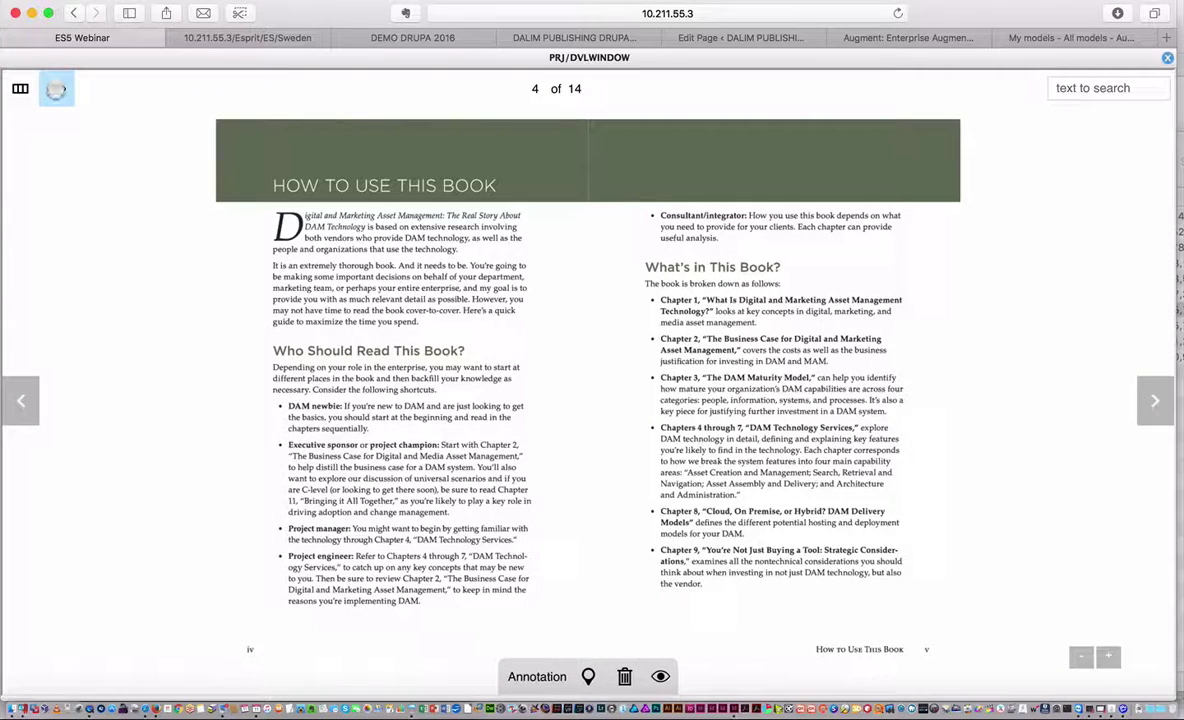
Switch the book to Double Page view and advance to the pages 6-7 spread
{"action": "left_click", "coordinate": [56, 89]}
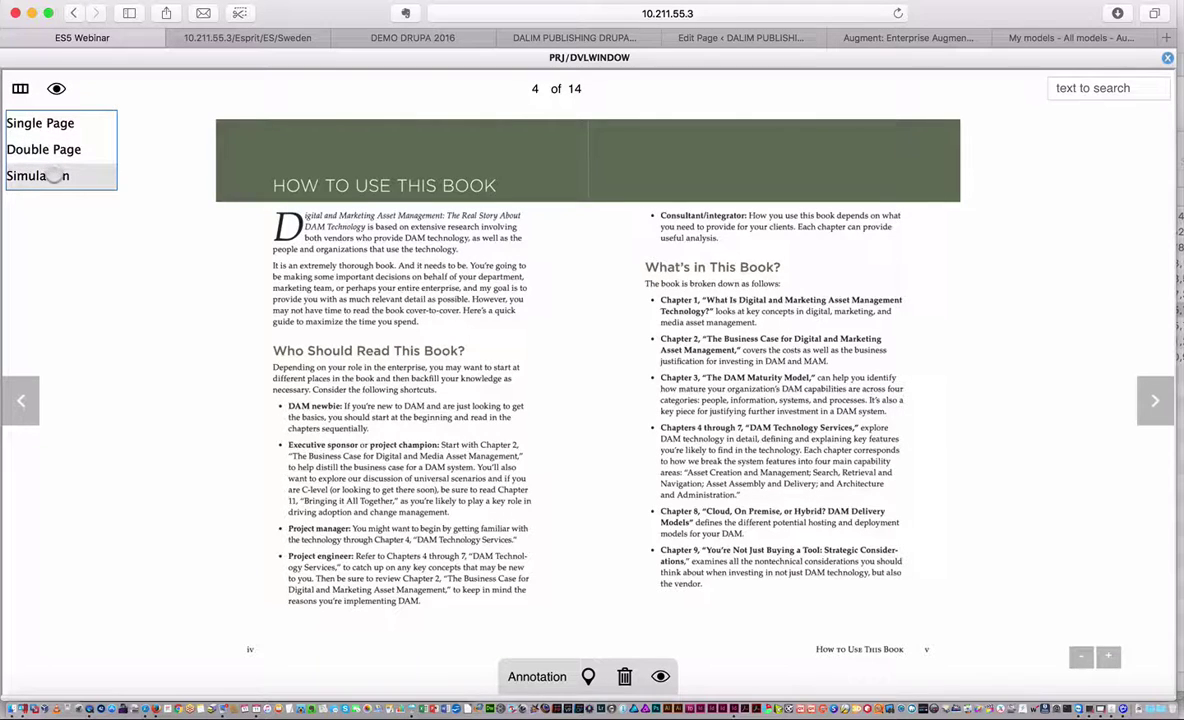
{"action": "left_click", "coordinate": [40, 175]}
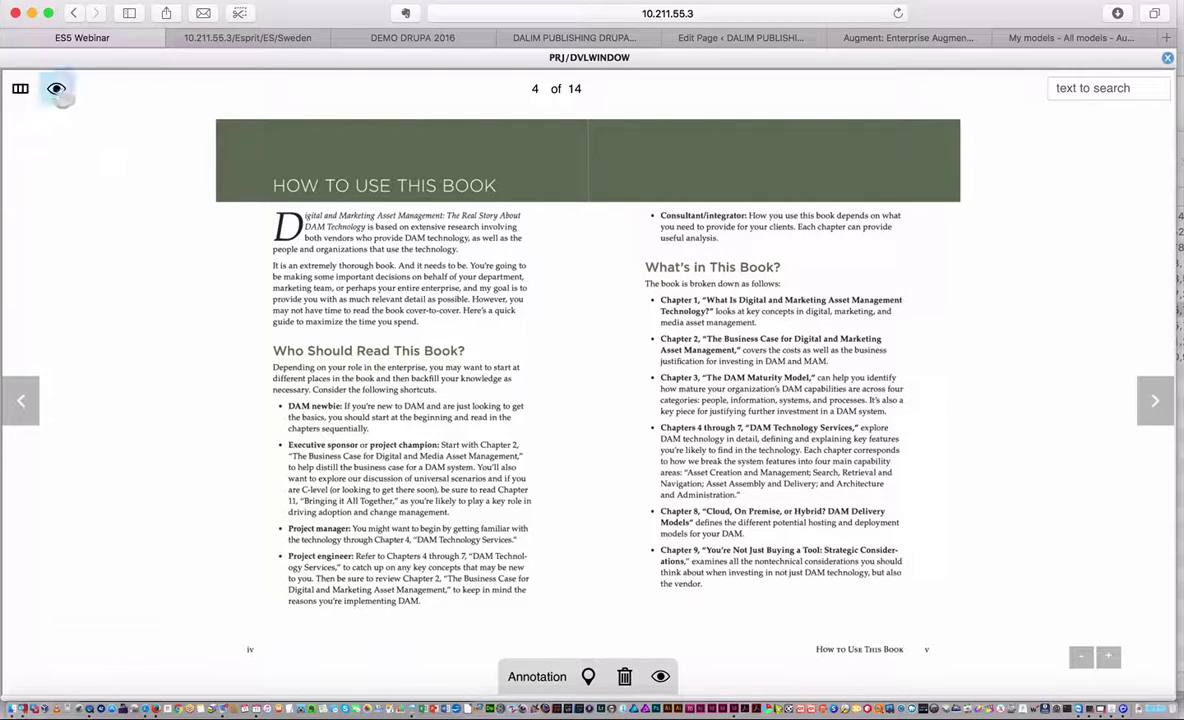
{"action": "left_click", "coordinate": [56, 89]}
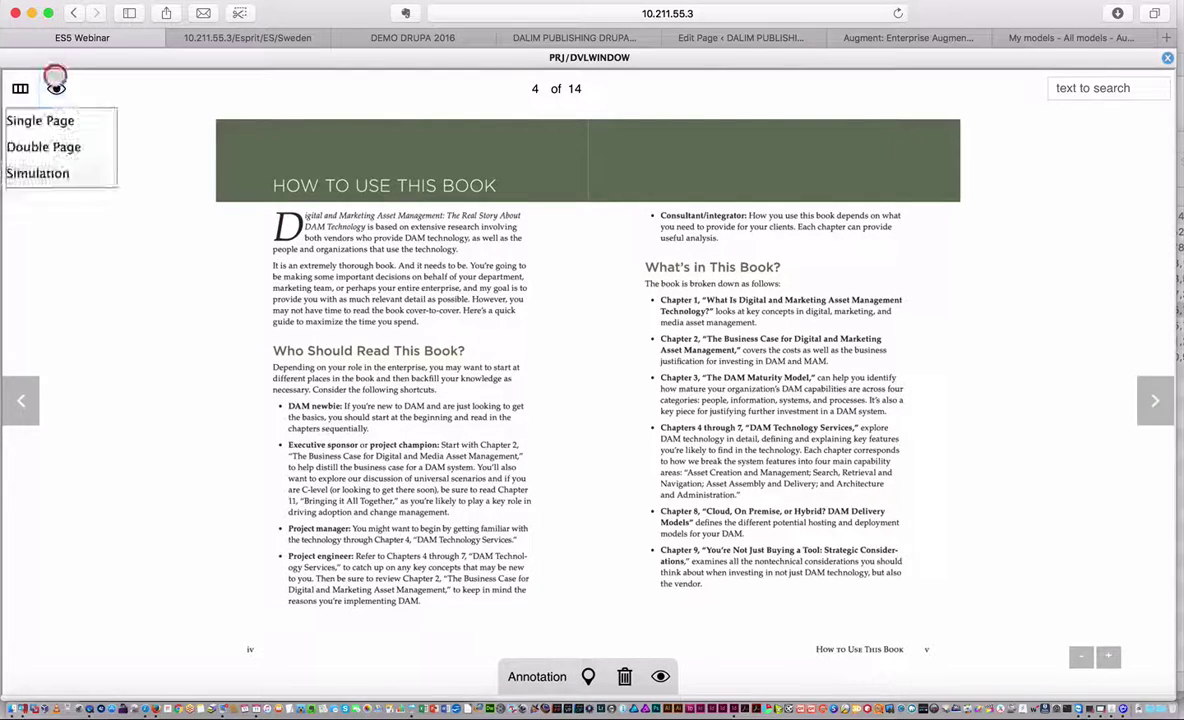
{"action": "left_click", "coordinate": [71, 149]}
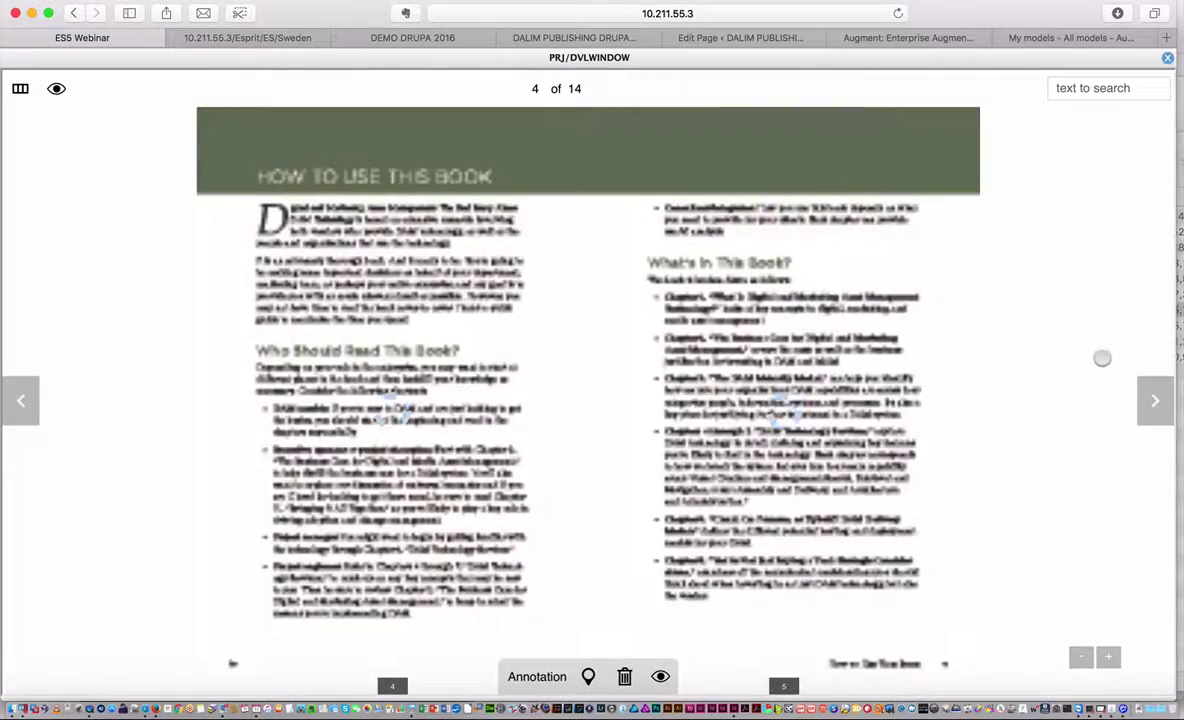
{"action": "left_click", "coordinate": [1154, 400]}
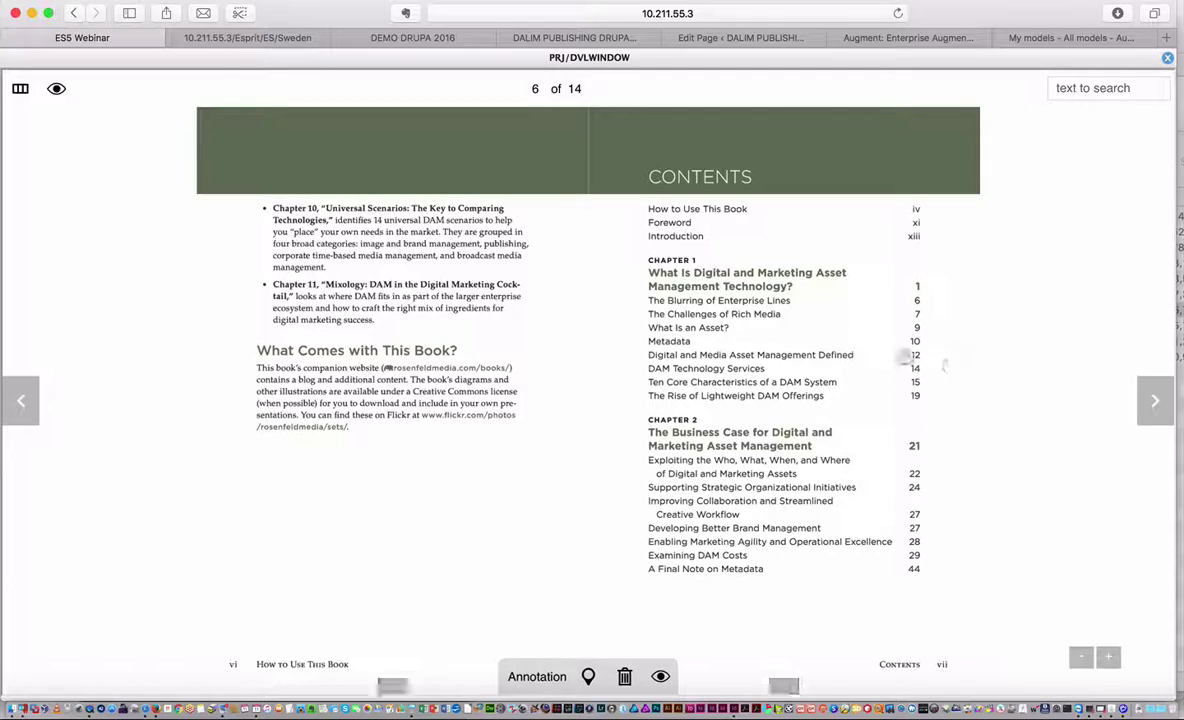
Search the book for 'orchestra', then close it
{"action": "left_click", "coordinate": [1090, 89]}
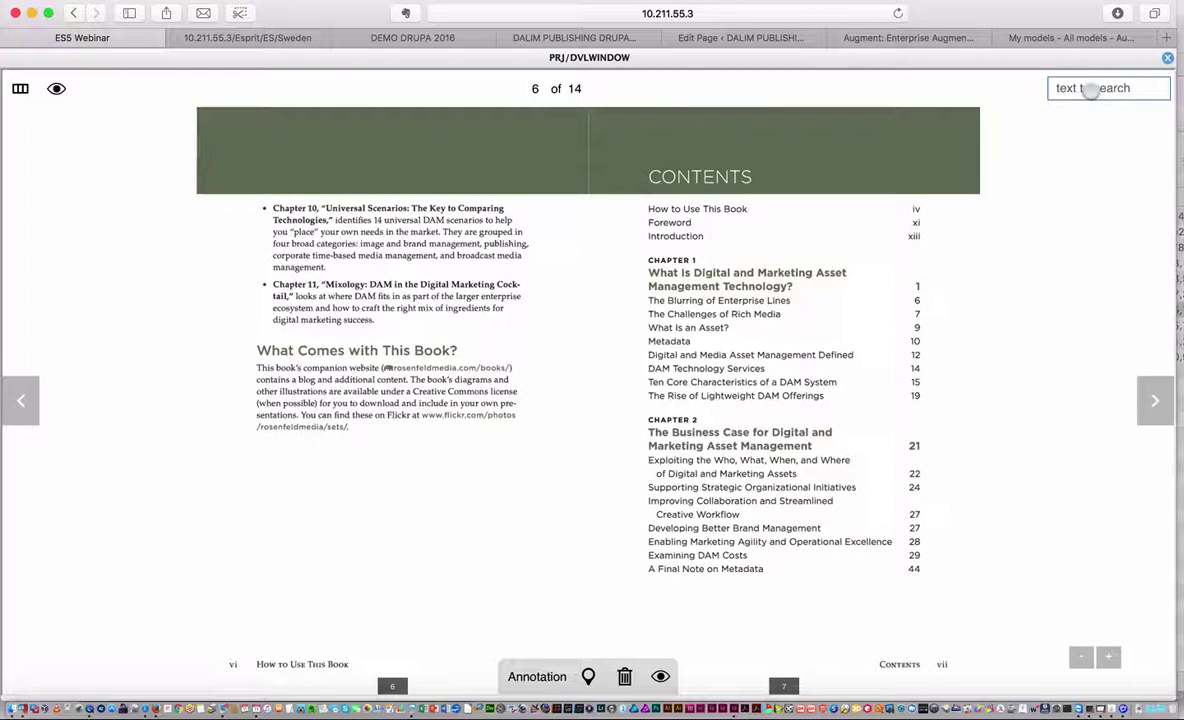
{"action": "type", "text": "orchestra"}
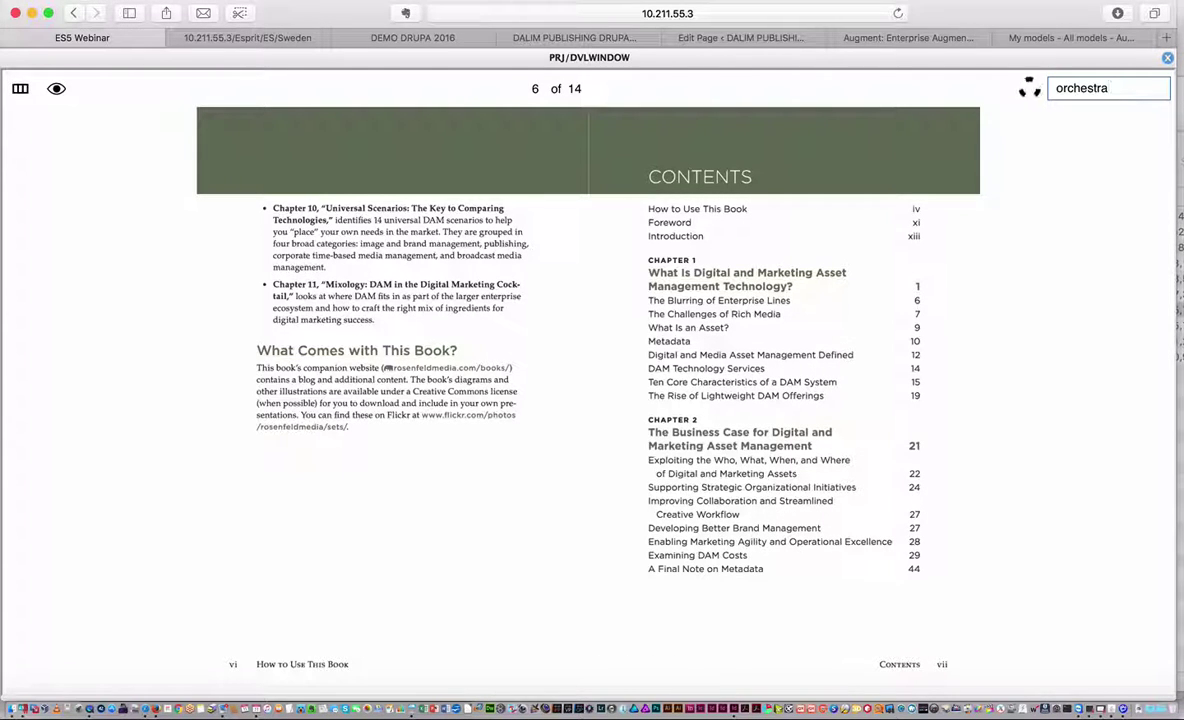
{"action": "key", "text": "Return"}
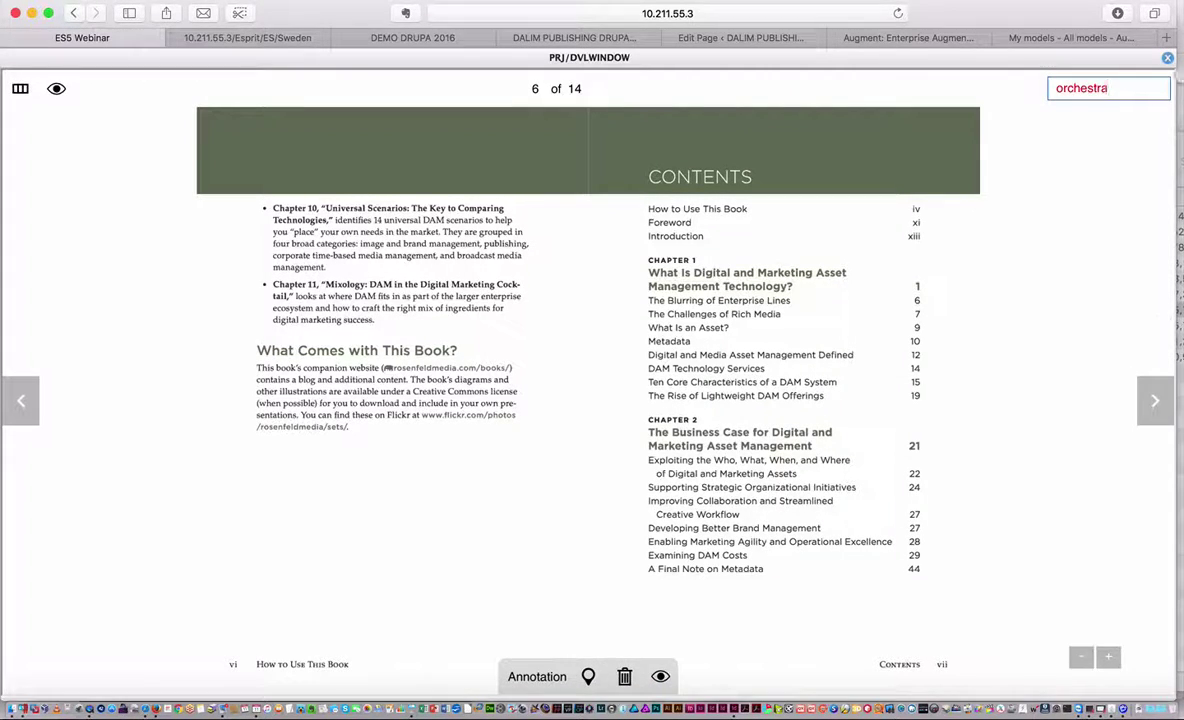
{"action": "left_click", "coordinate": [1080, 52]}
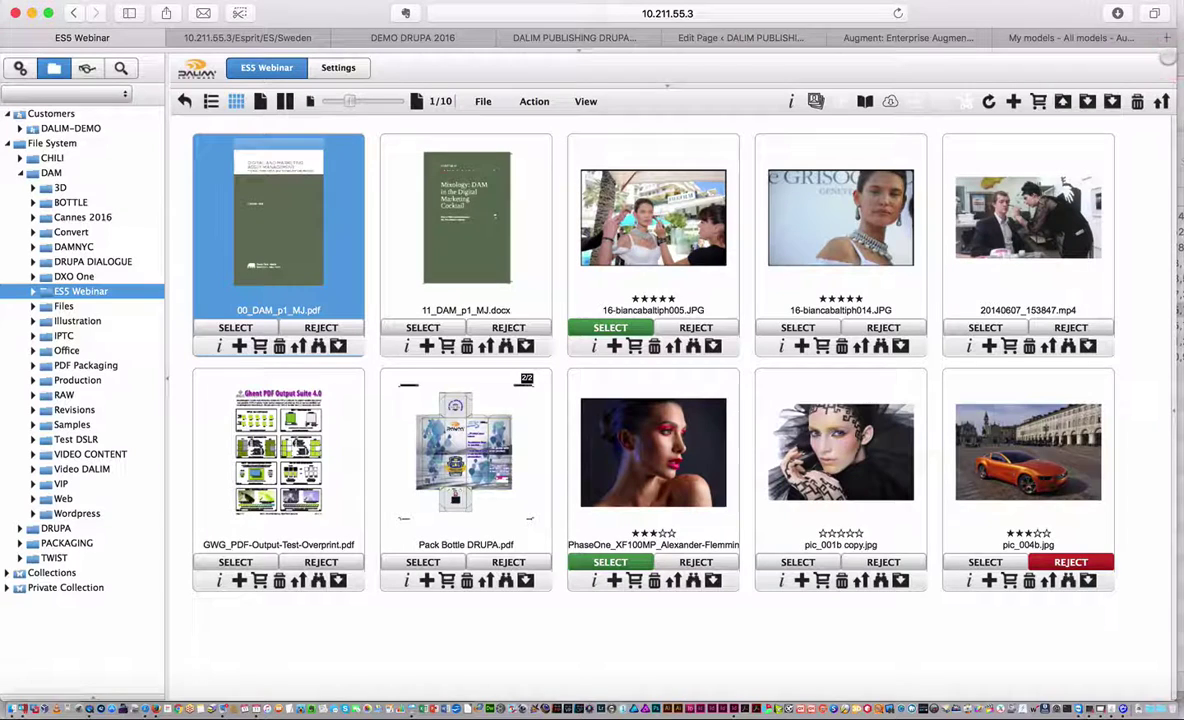
{"action": "double_click", "coordinate": [502, 207]}
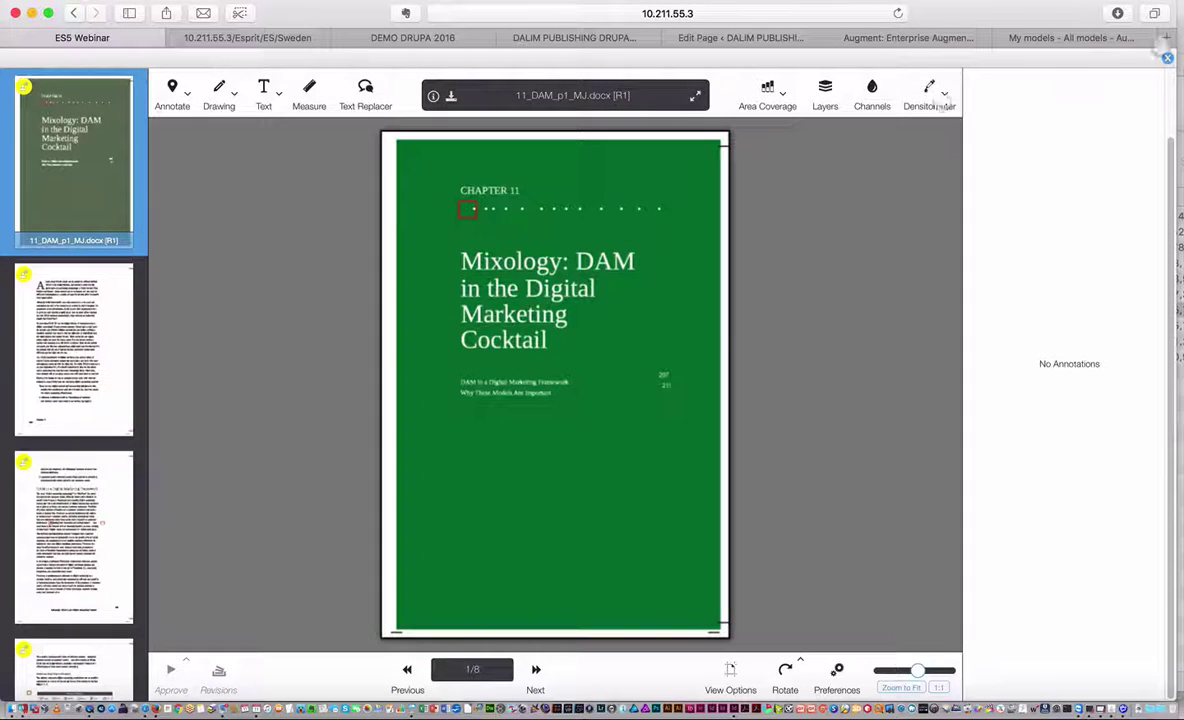
{"action": "left_click", "coordinate": [1170, 58]}
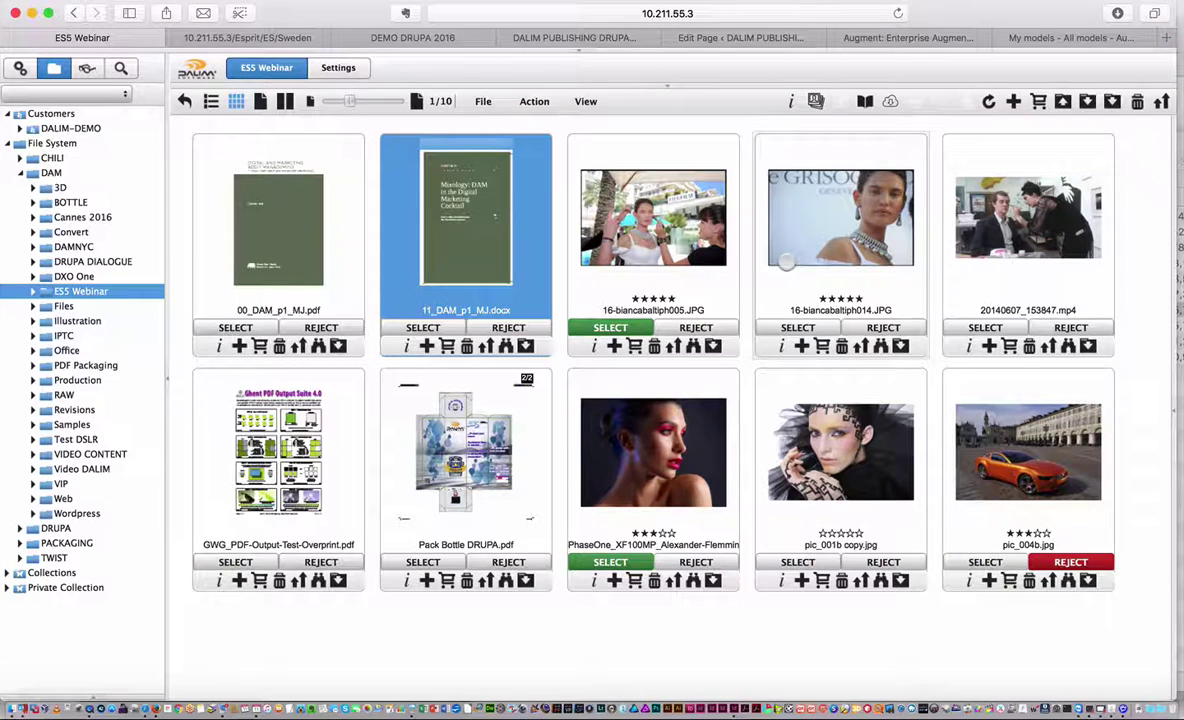
{"action": "double_click", "coordinate": [277, 487]}
{"action": "scroll", "coordinate": [487, 430], "scroll_direction": "up", "scroll_amount": 10}
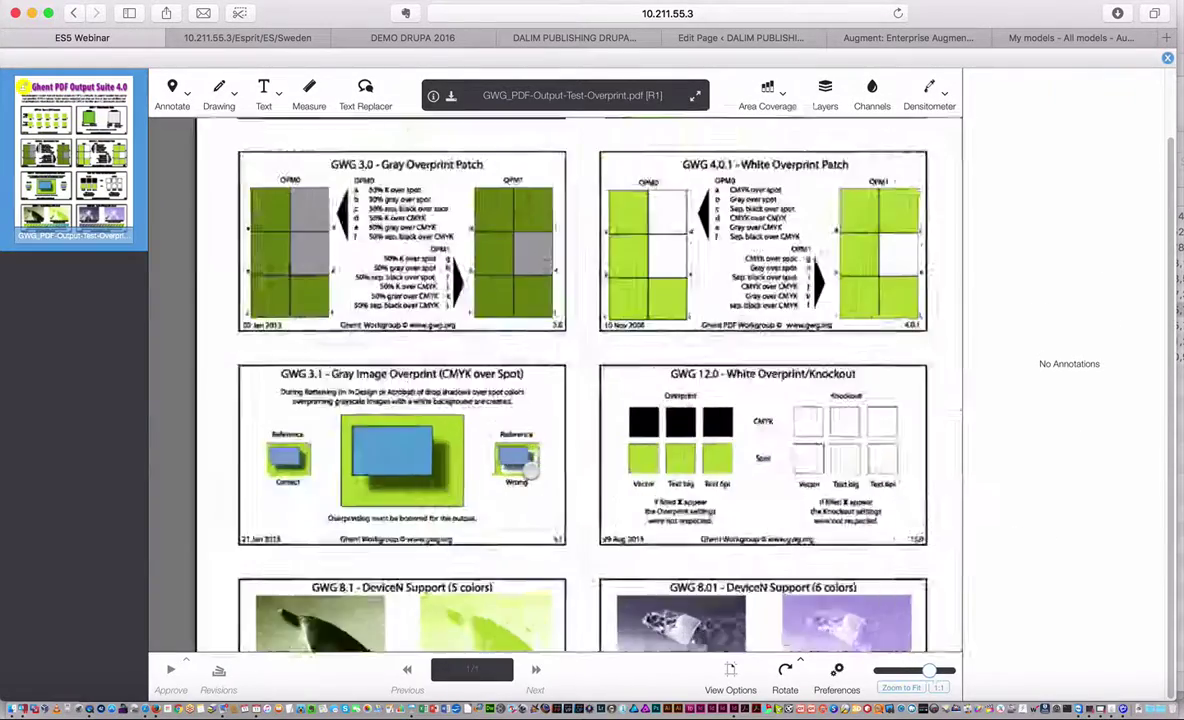
{"action": "scroll", "coordinate": [856, 500], "scroll_direction": "up", "scroll_amount": 8}
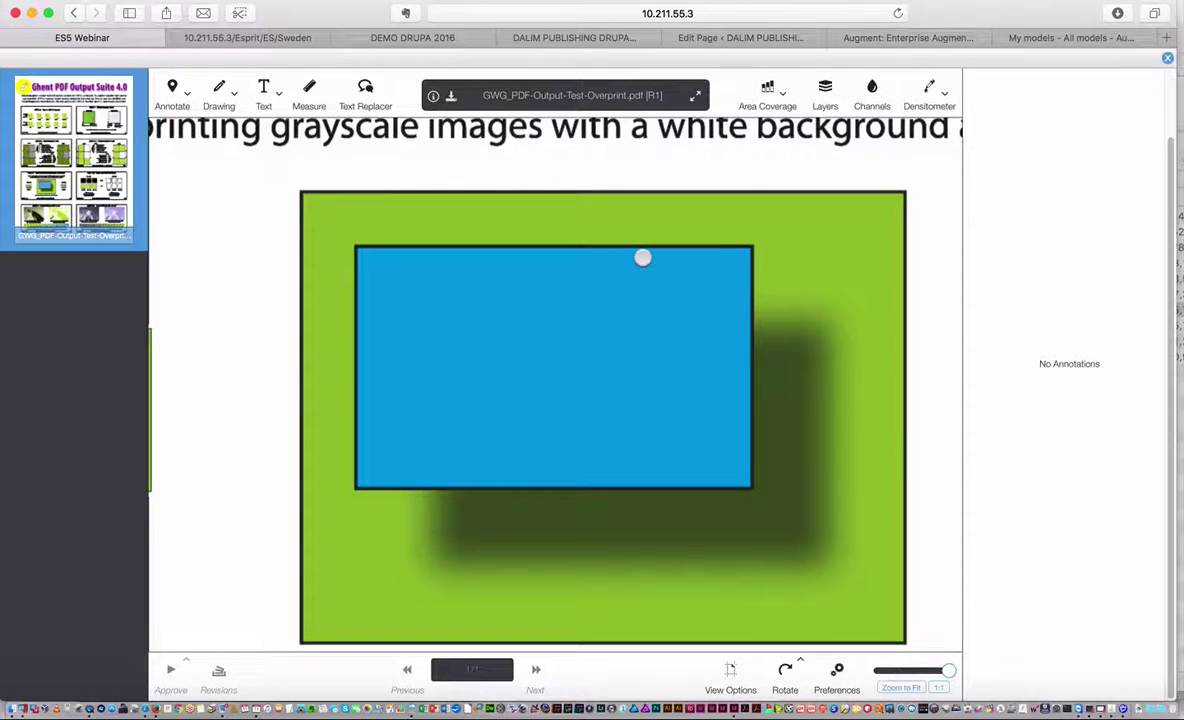
{"action": "left_click", "coordinate": [642, 258]}
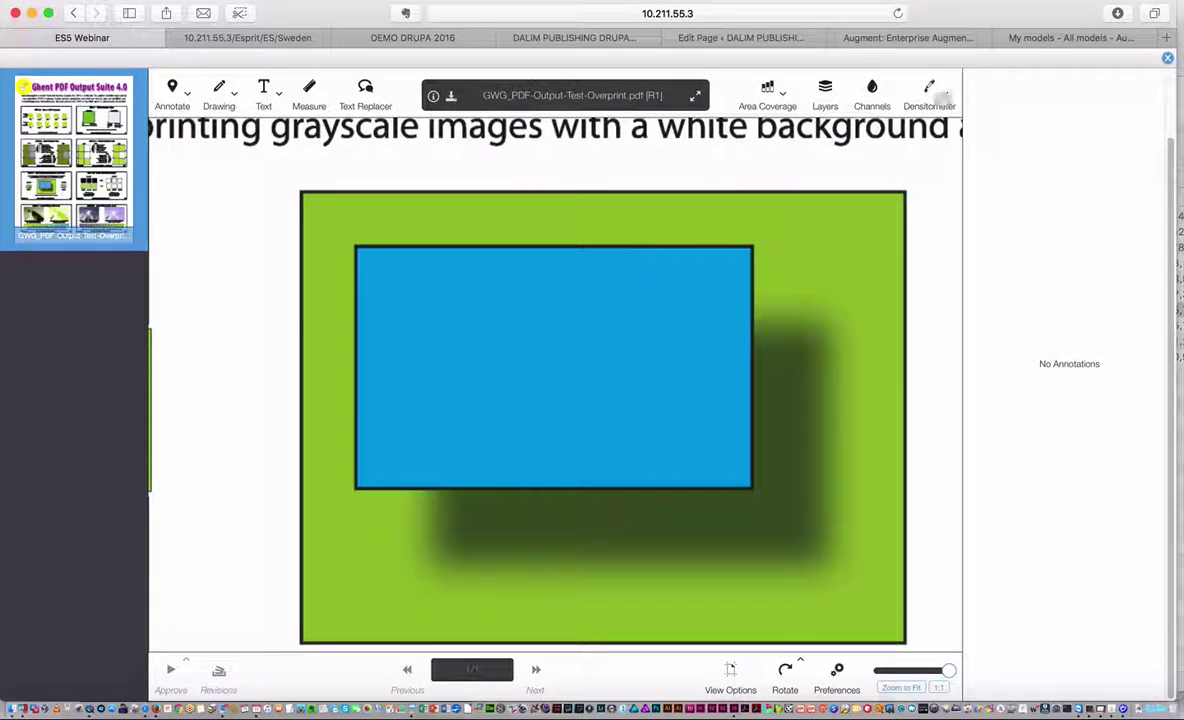
{"action": "left_click", "coordinate": [1163, 61]}
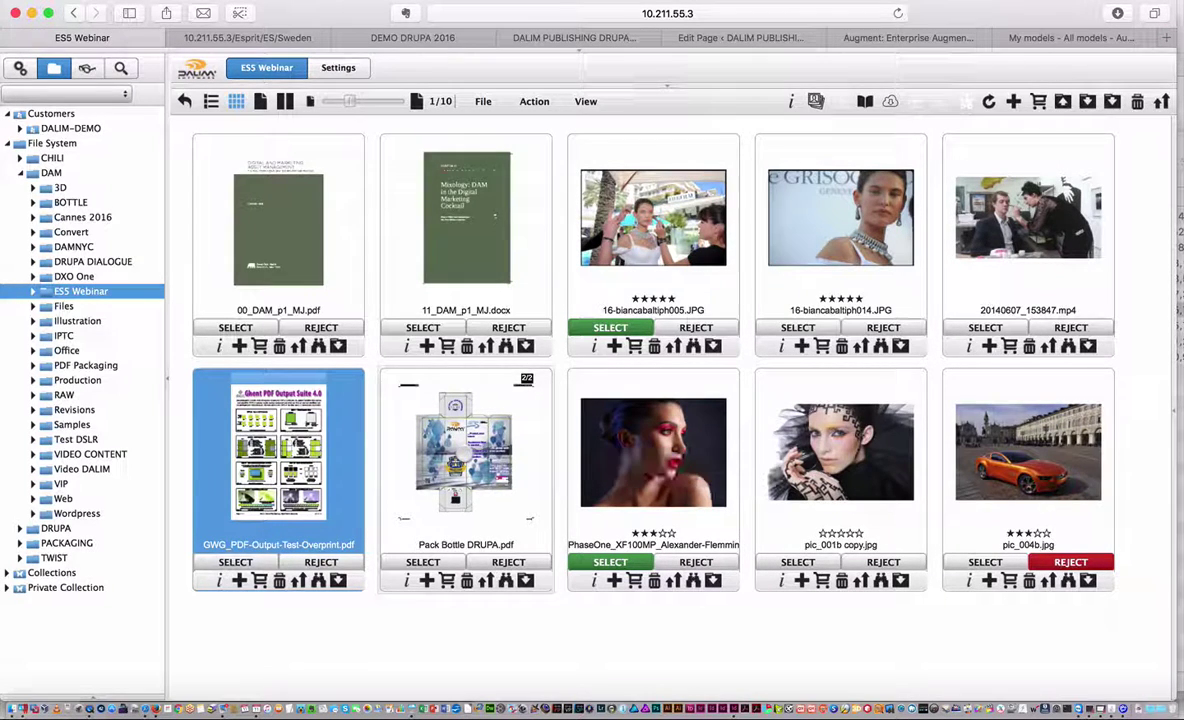
Open Pack Bottle DRUPA.pdf and view revision 1 of the packaging
{"action": "double_click", "coordinate": [480, 458]}
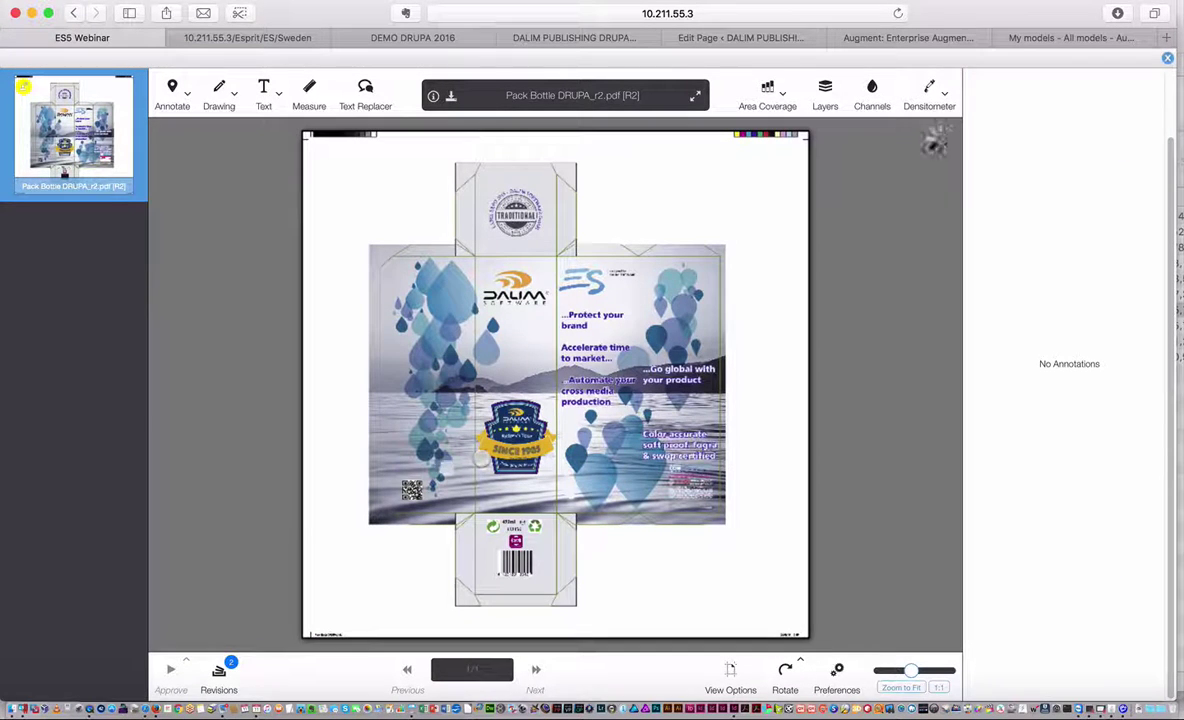
{"action": "left_click", "coordinate": [220, 668]}
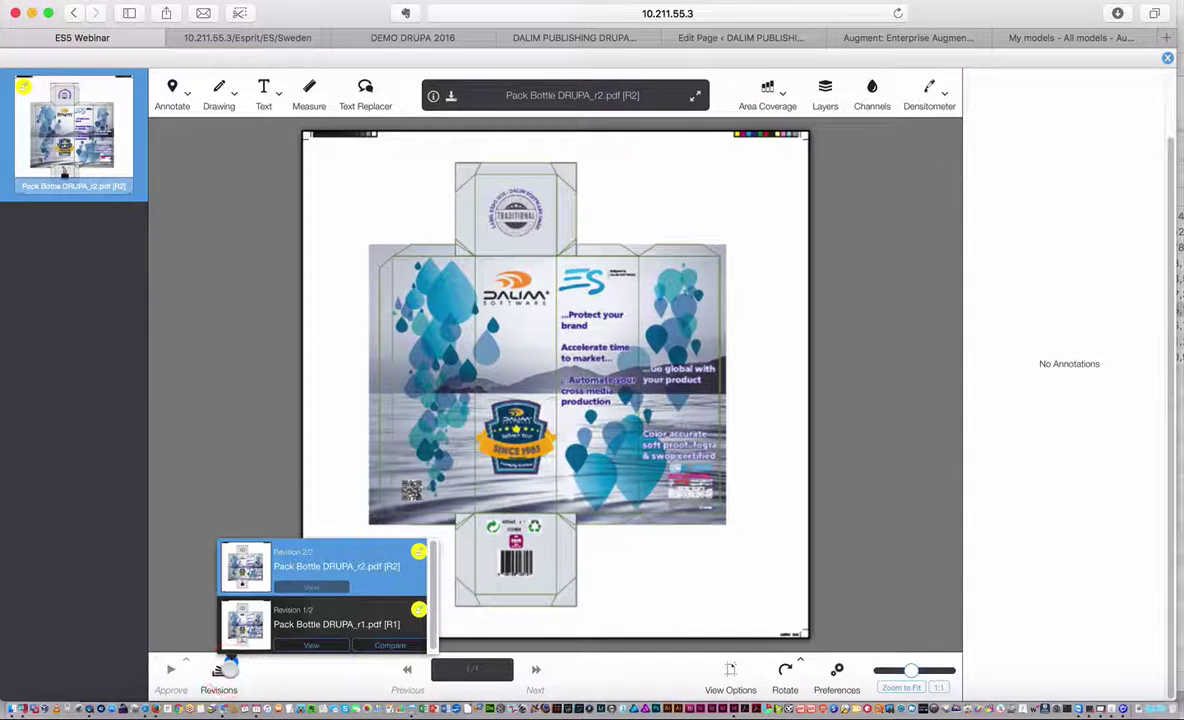
{"action": "left_click", "coordinate": [294, 641]}
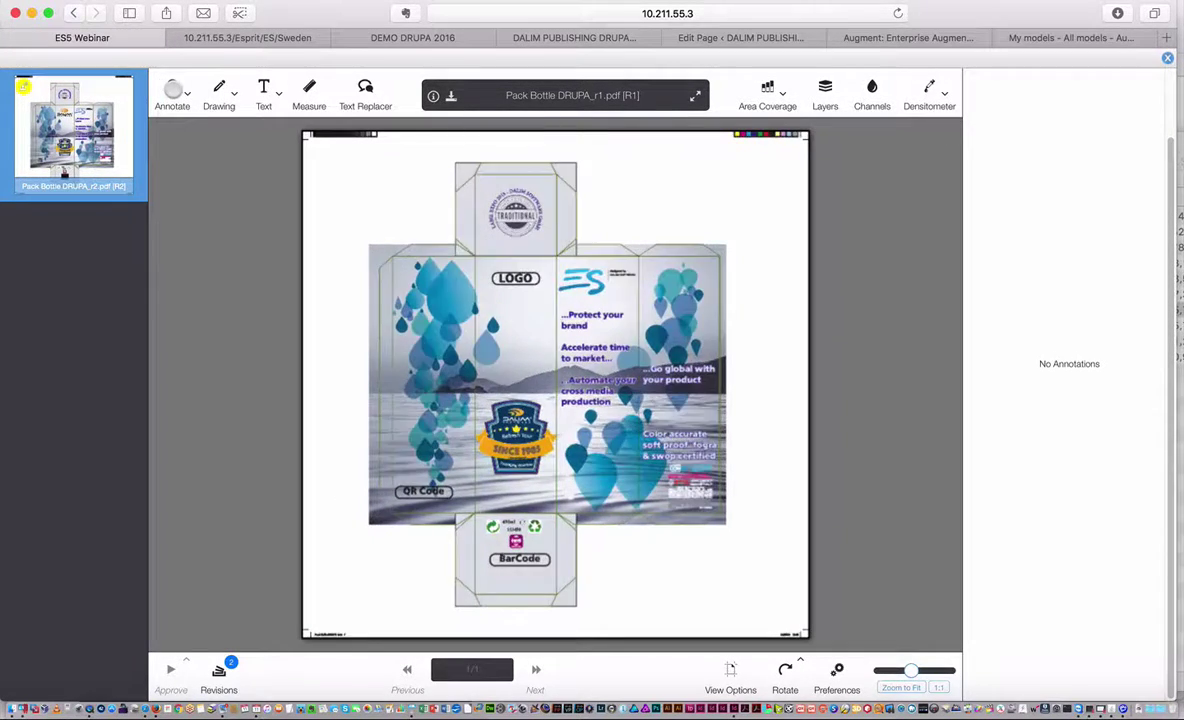
Draw rectangles around the LOGO, QR Code and BarCode placeholders
{"action": "left_click", "coordinate": [231, 93]}
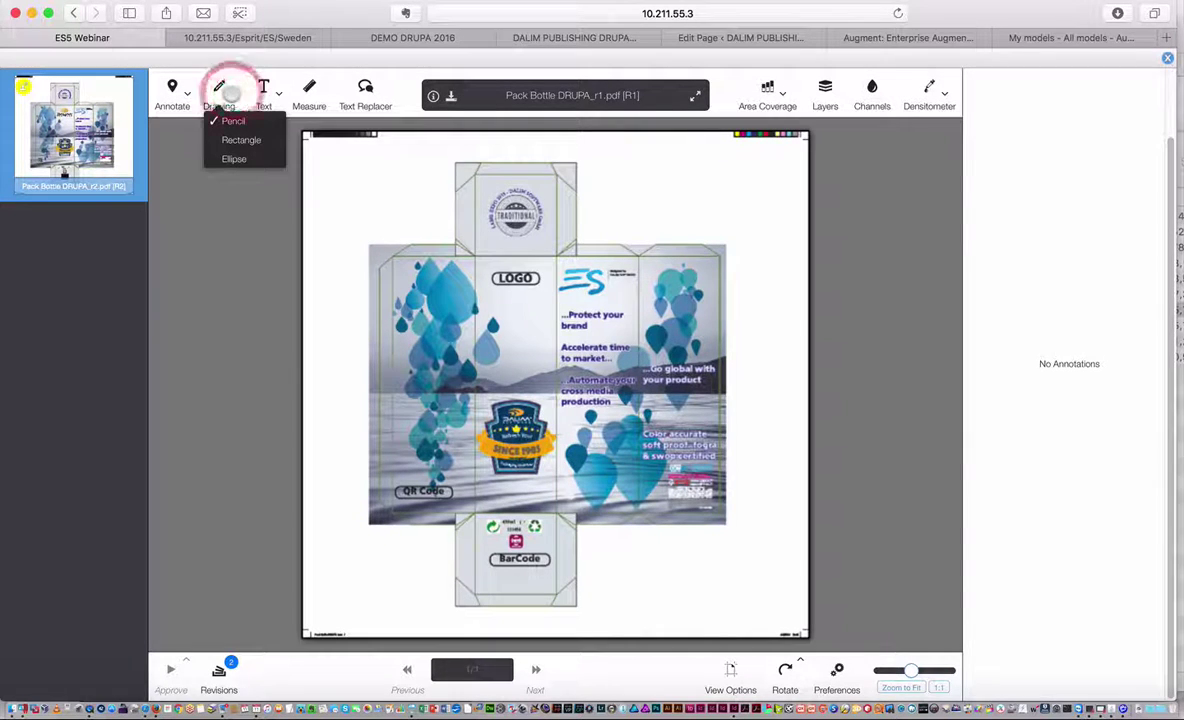
{"action": "left_click", "coordinate": [246, 140]}
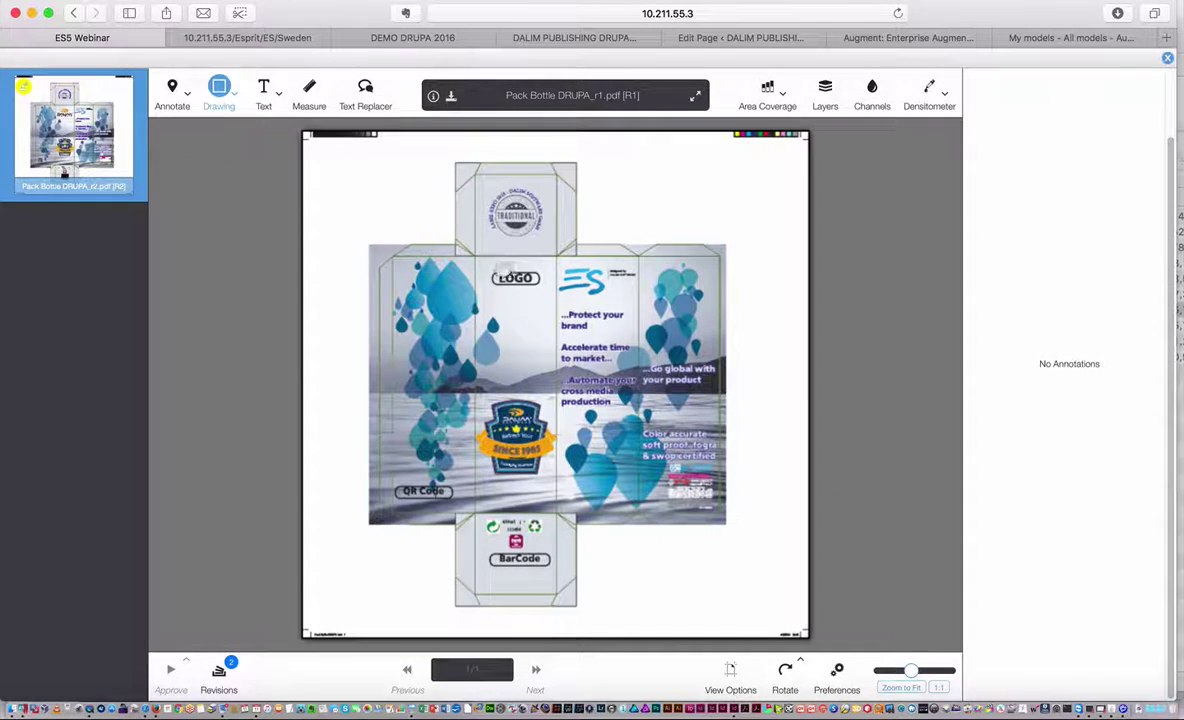
{"action": "left_click_drag", "start_coordinate": [483, 261], "coordinate": [550, 290]}
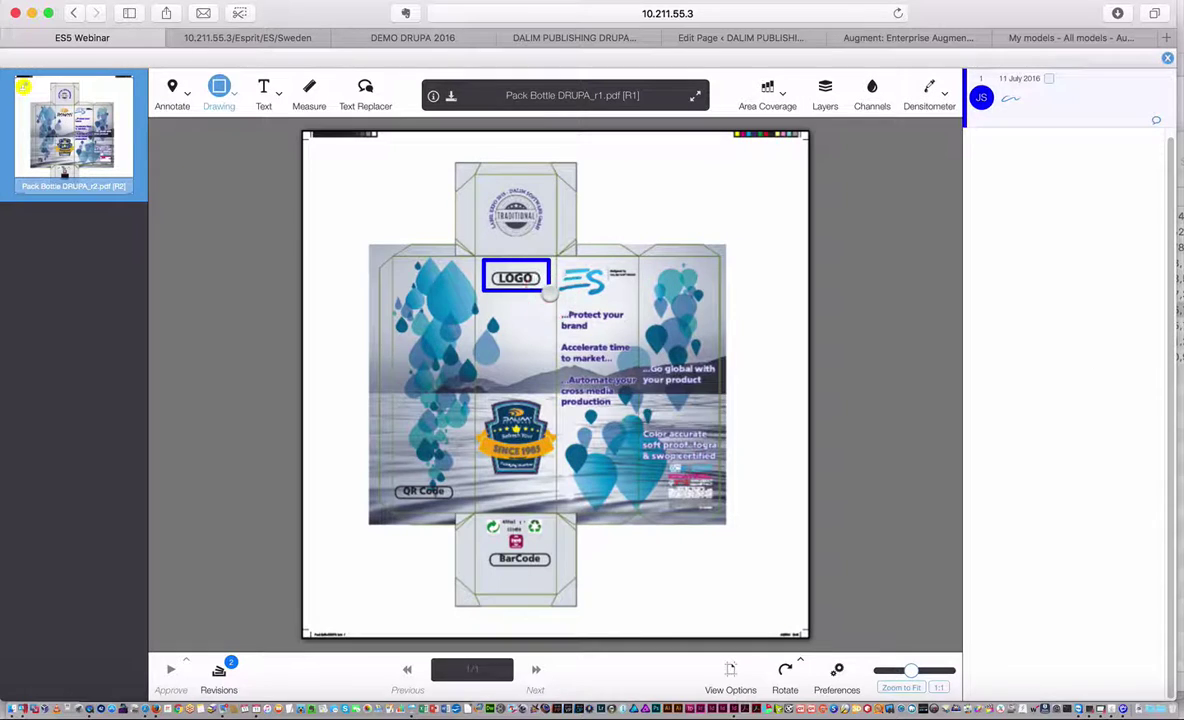
{"action": "left_click", "coordinate": [218, 87]}
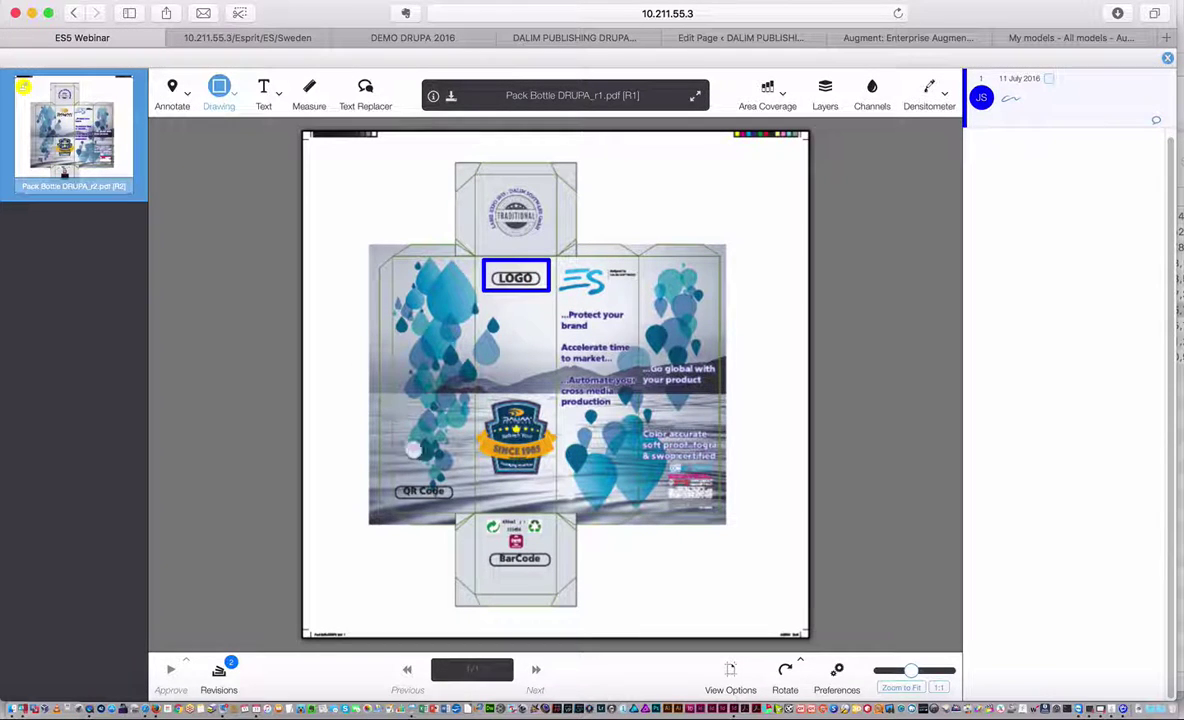
{"action": "left_click_drag", "start_coordinate": [392, 478], "coordinate": [456, 506]}
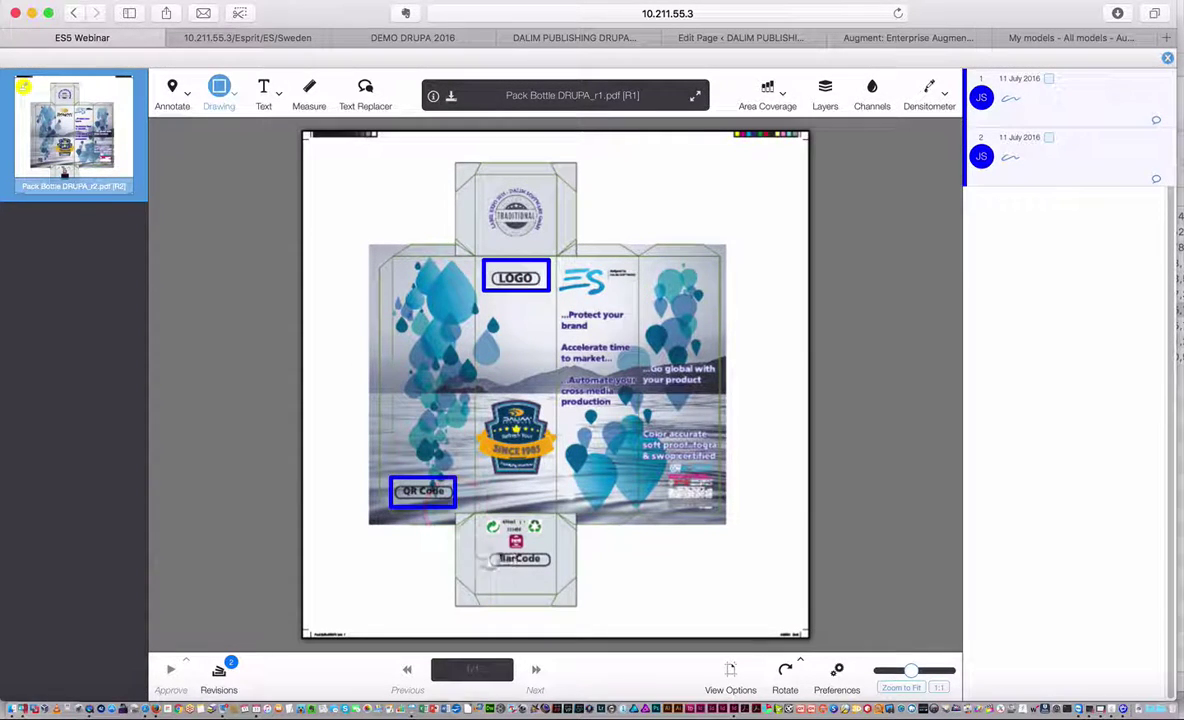
{"action": "left_click_drag", "start_coordinate": [481, 548], "coordinate": [551, 569]}
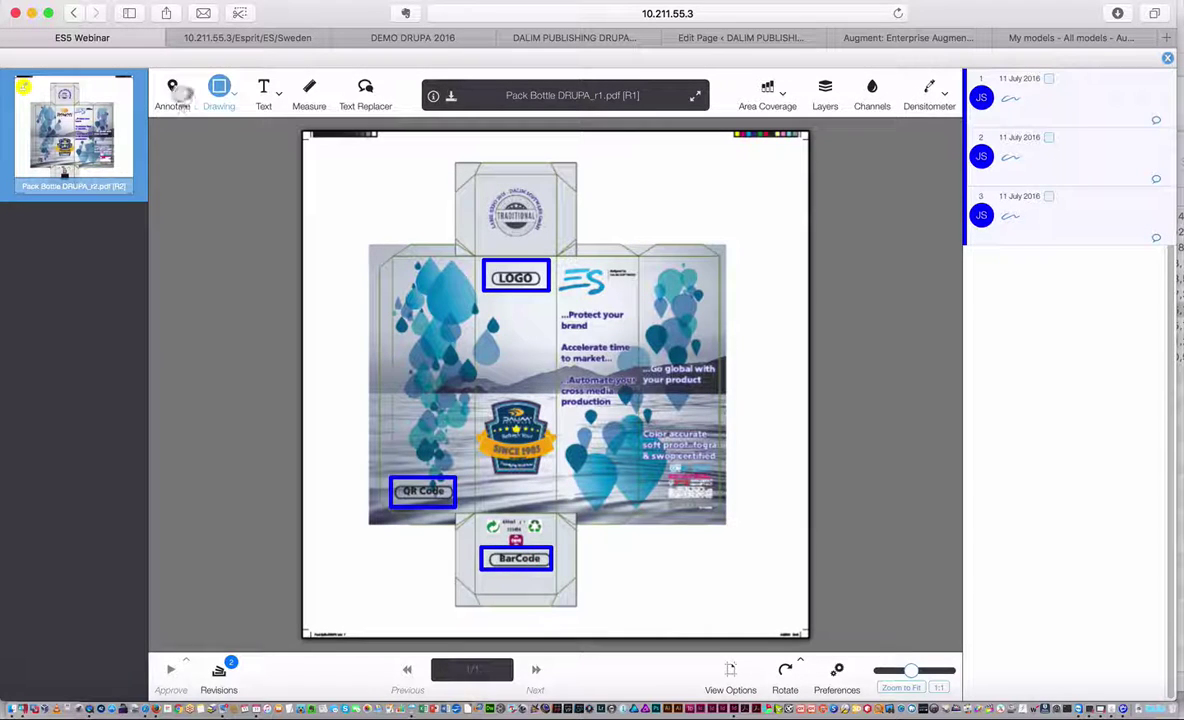
Add notes 'Logo' and 'QR Code' beside their areas and move them off the artwork
{"action": "left_click", "coordinate": [172, 90]}
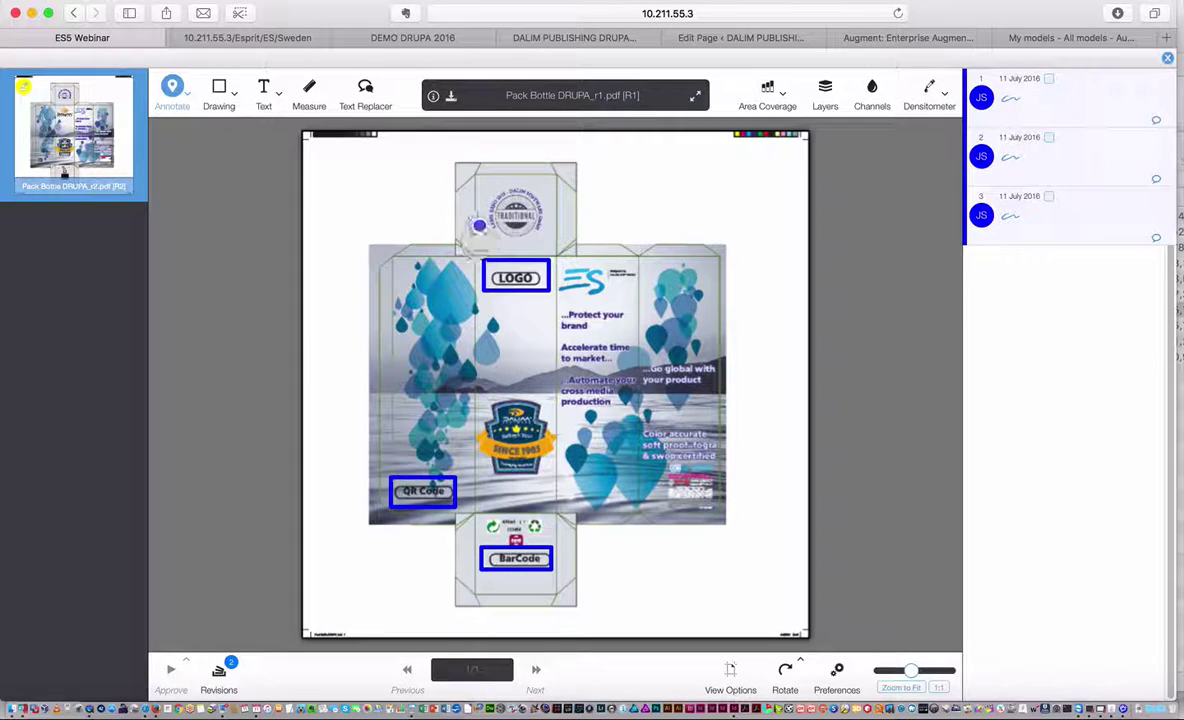
{"action": "left_click", "coordinate": [478, 229]}
{"action": "type", "text": "Logo"}
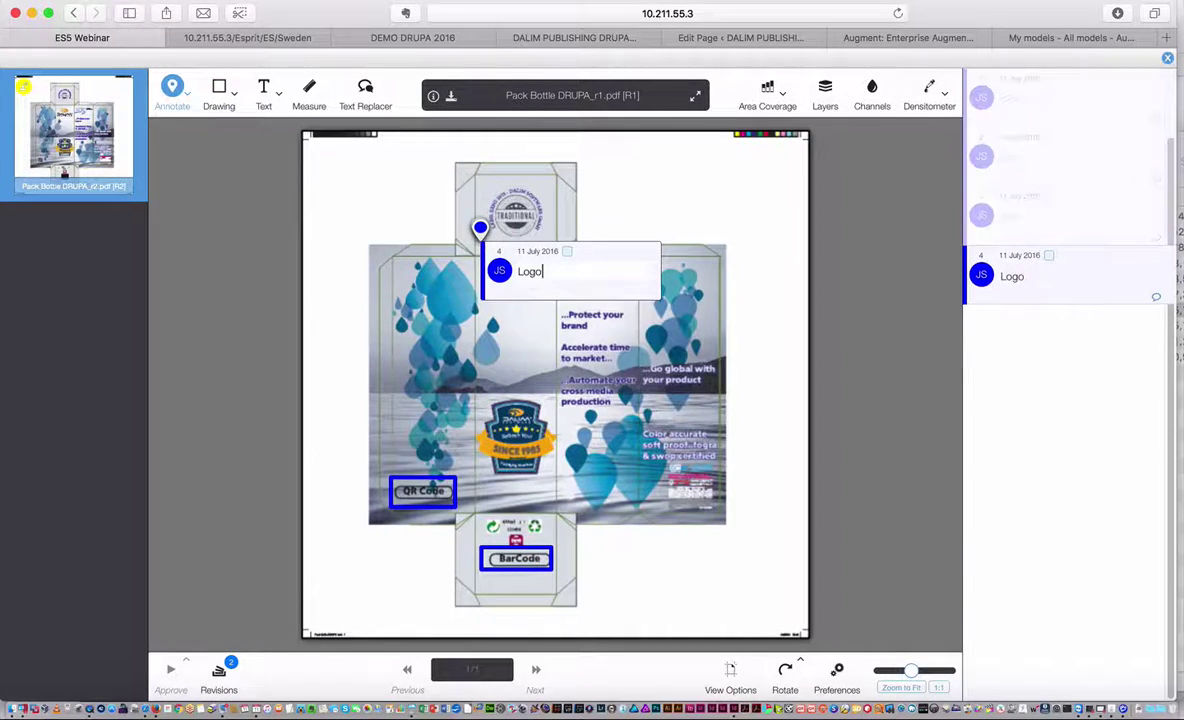
{"action": "left_click", "coordinate": [172, 90]}
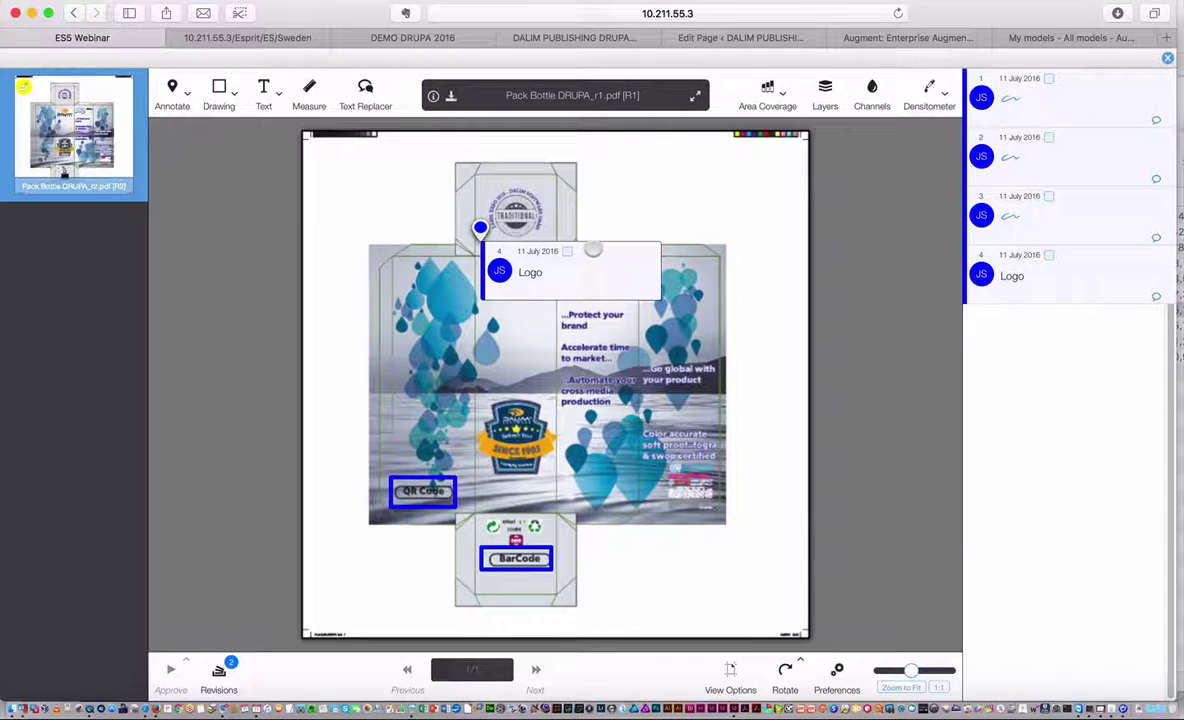
{"action": "left_click_drag", "start_coordinate": [590, 253], "coordinate": [402, 170]}
{"action": "left_click", "coordinate": [172, 90]}
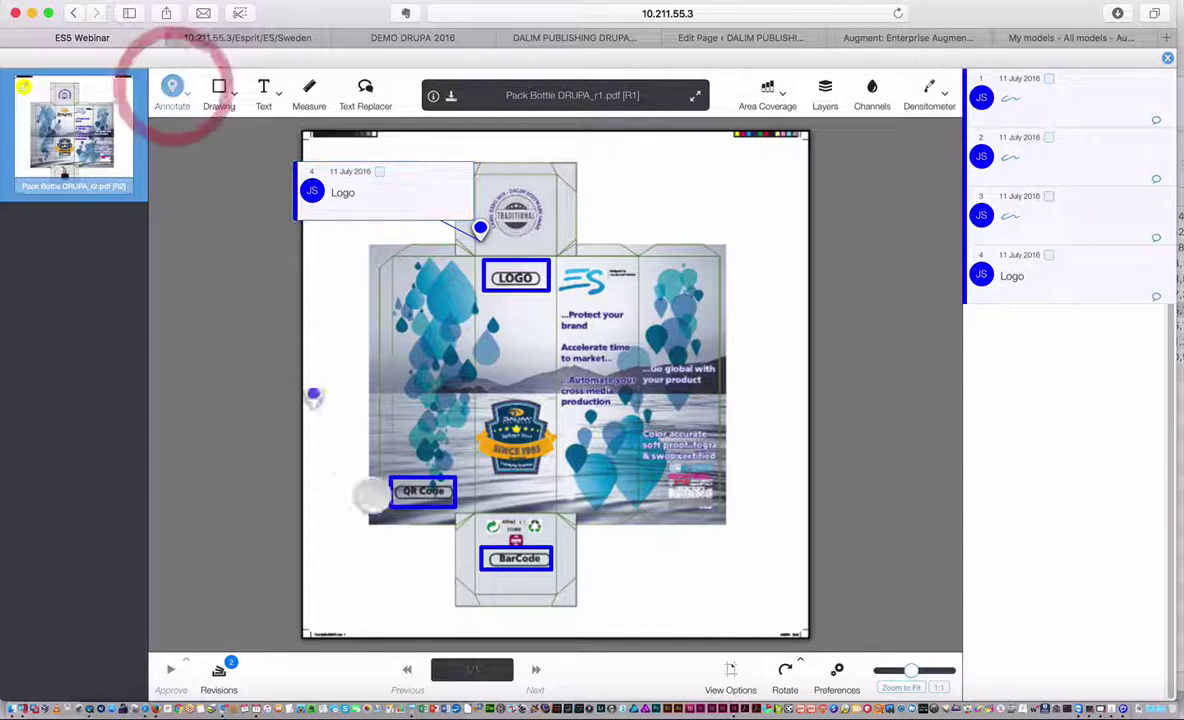
{"action": "left_click", "coordinate": [386, 458]}
{"action": "type", "text": "QR Code"}
{"action": "left_click", "coordinate": [172, 89]}
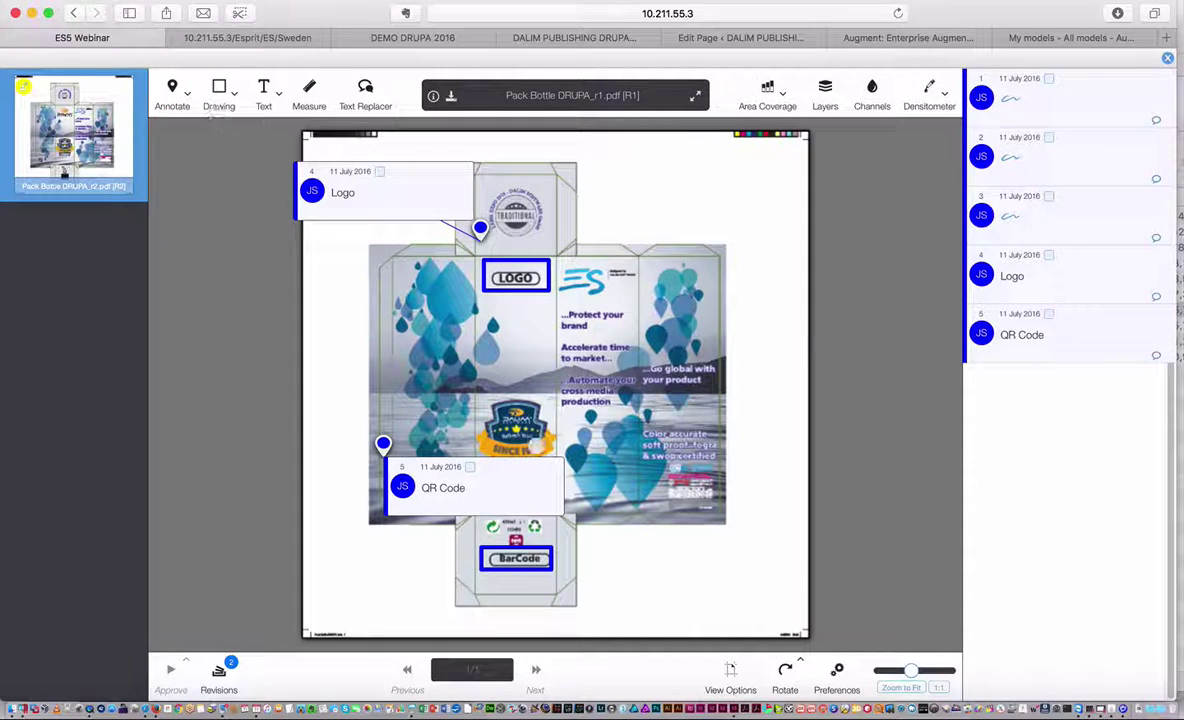
{"action": "left_click_drag", "start_coordinate": [553, 478], "coordinate": [473, 477]}
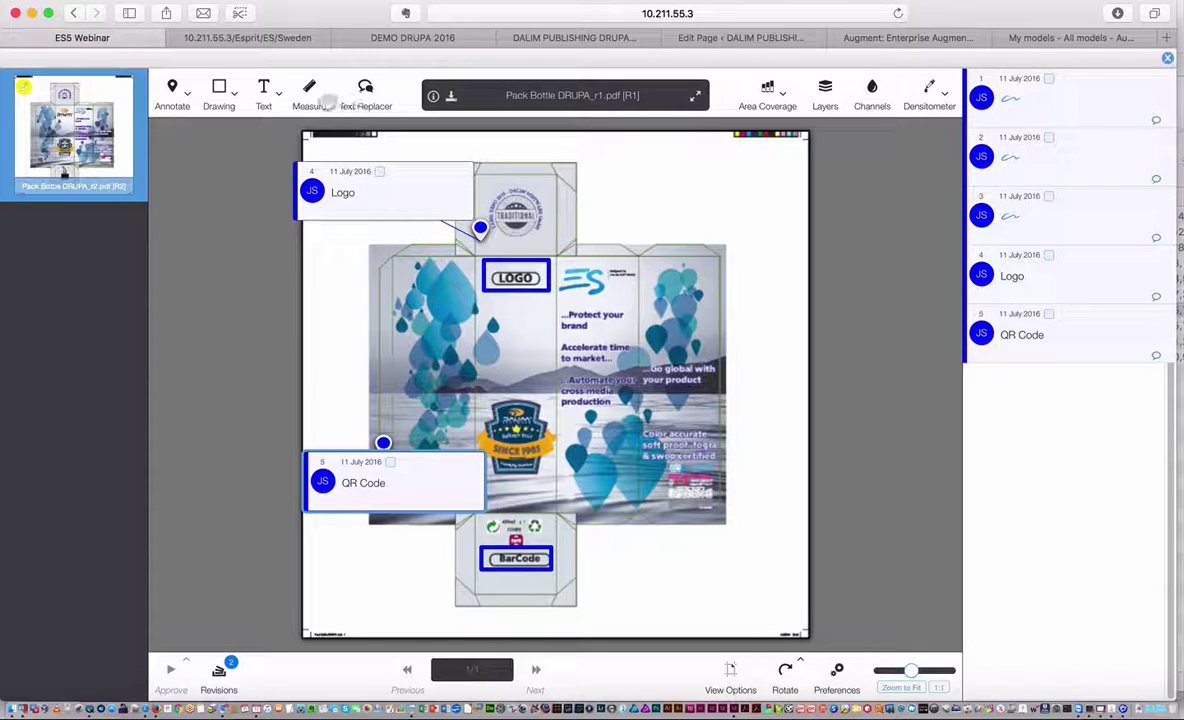
Mark the Logo note and note 2 as checked
{"action": "left_click", "coordinate": [397, 205]}
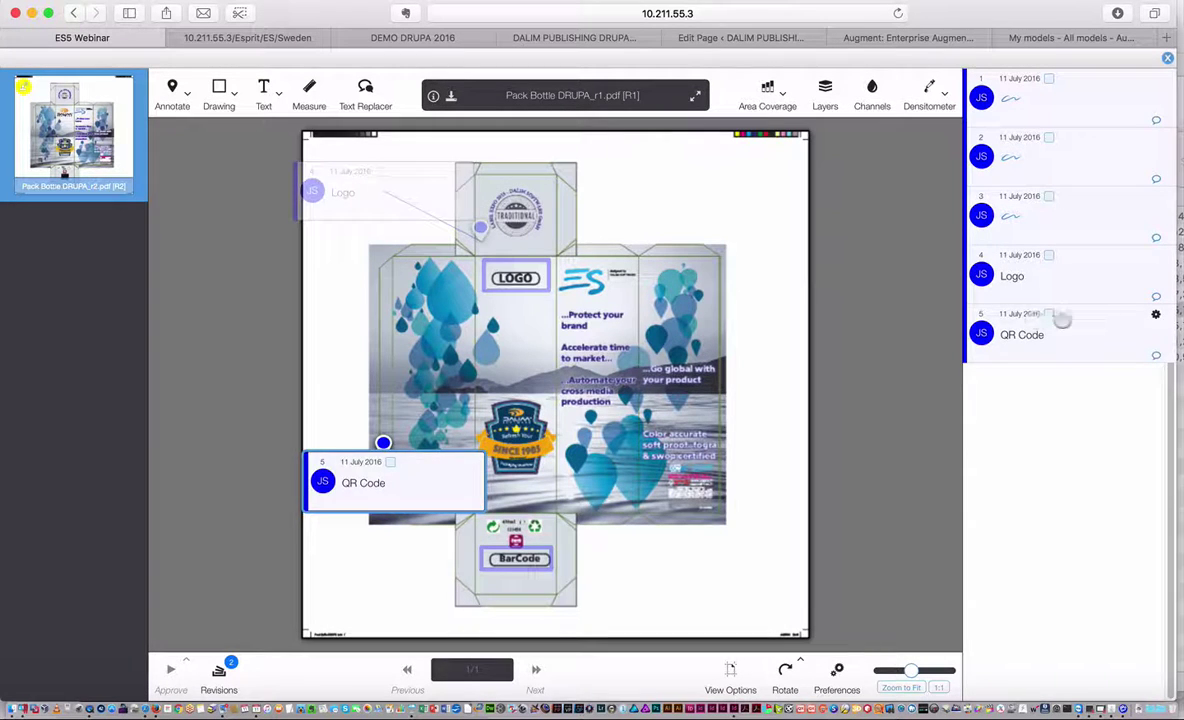
{"action": "left_click", "coordinate": [1049, 258]}
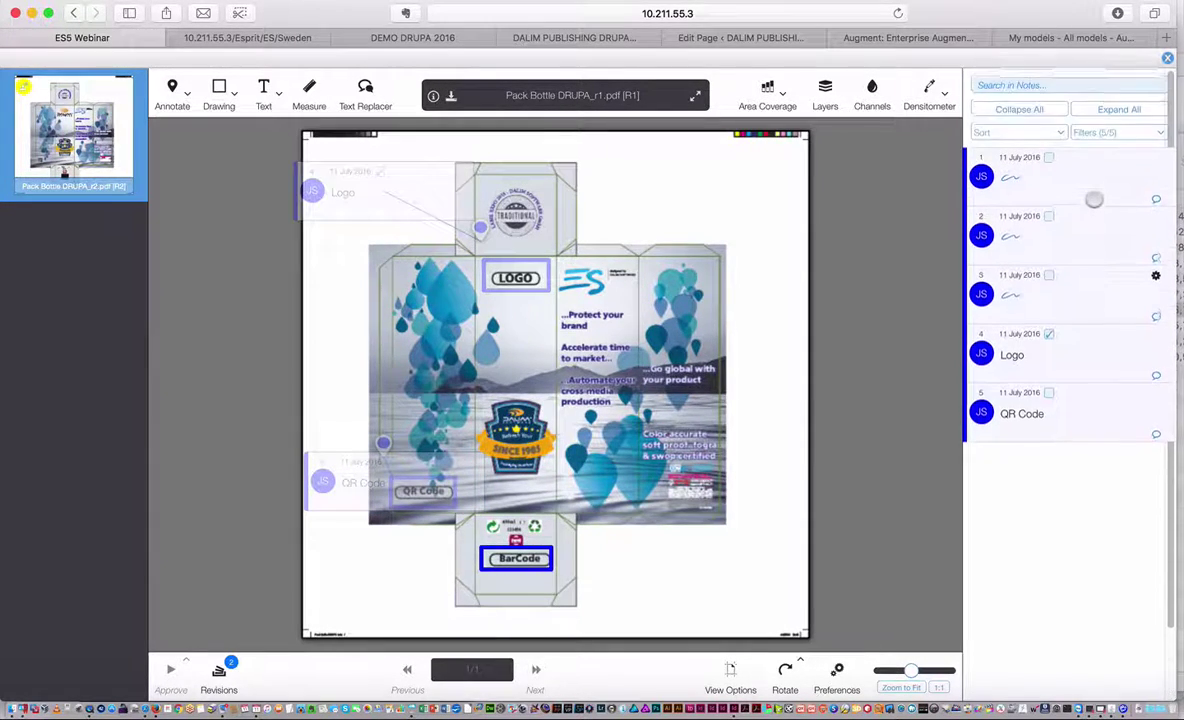
{"action": "left_click", "coordinate": [1048, 212]}
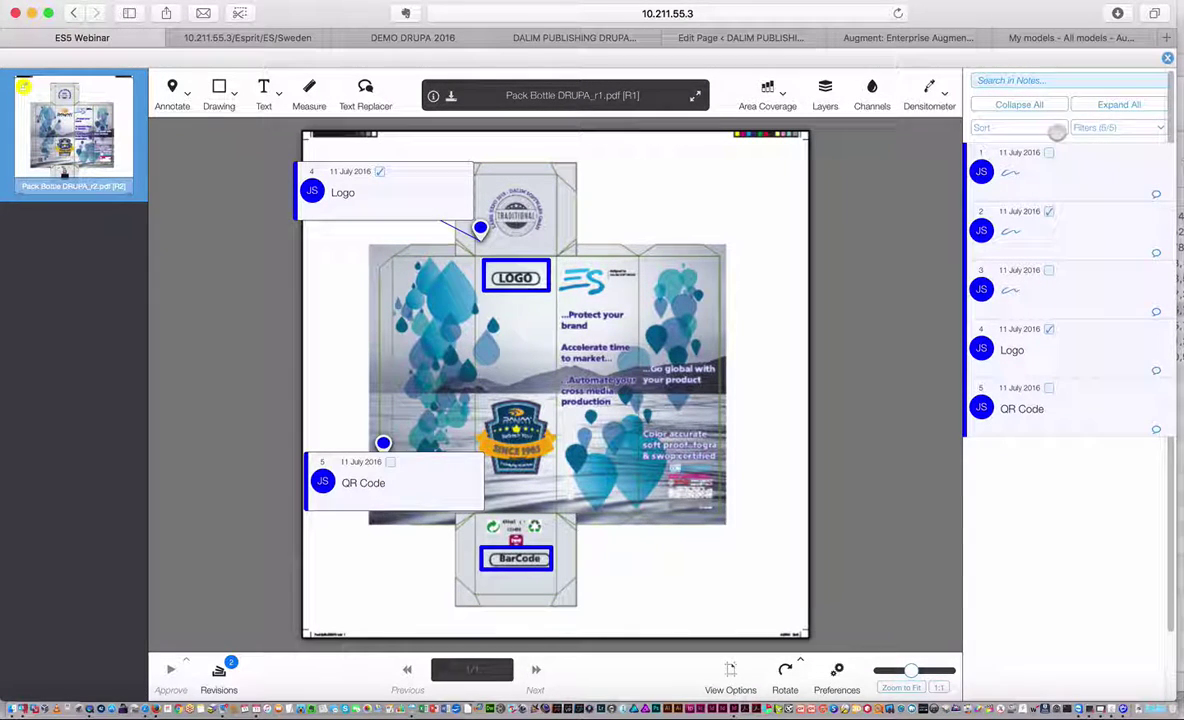
Filter notes by checked, then unchecked, then all statuses
{"action": "left_click", "coordinate": [1155, 127]}
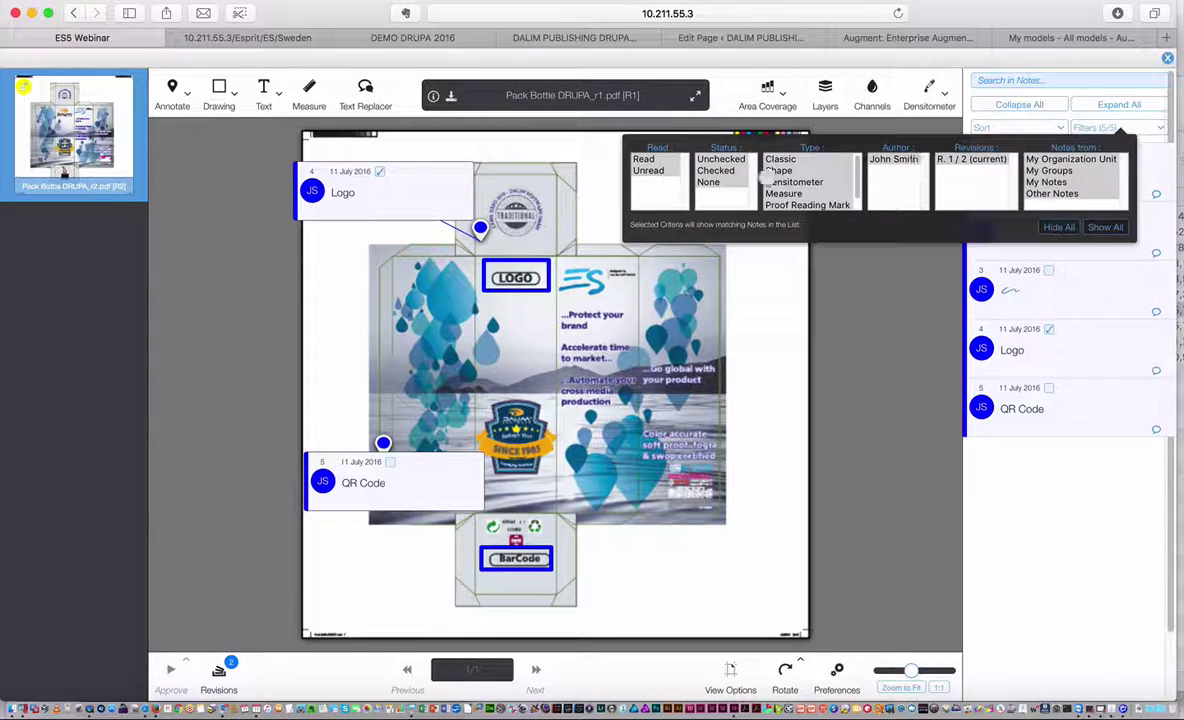
{"action": "left_click", "coordinate": [716, 170]}
{"action": "left_click", "coordinate": [722, 159]}
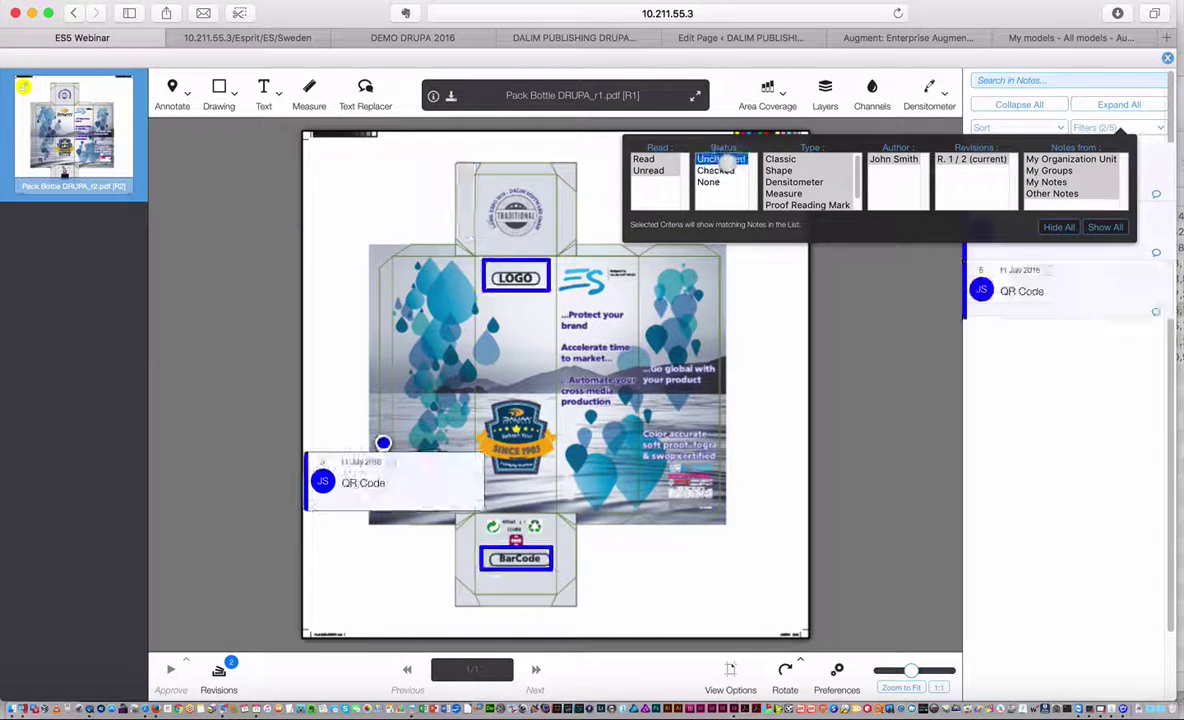
{"action": "left_click", "coordinate": [722, 181], "text": "shift"}
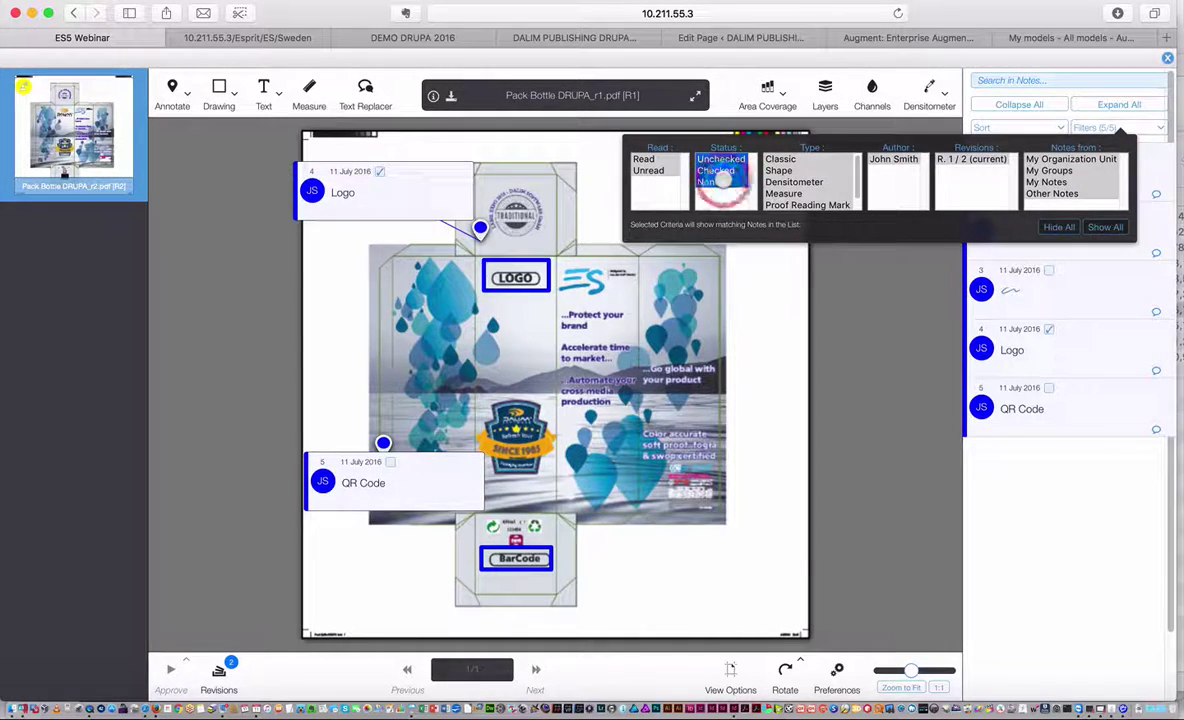
{"action": "left_click", "coordinate": [1098, 458]}
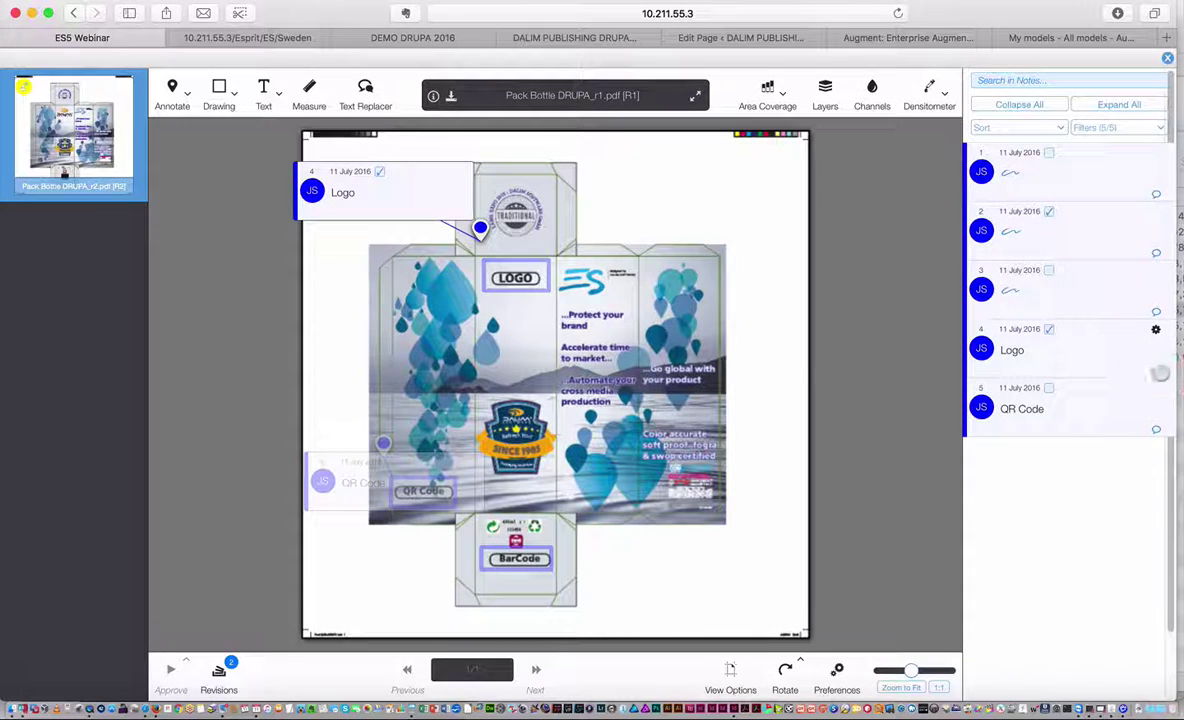
Post the reply 'ok understood' to the Logo note and collapse all note popups
{"action": "left_click", "coordinate": [1158, 373]}
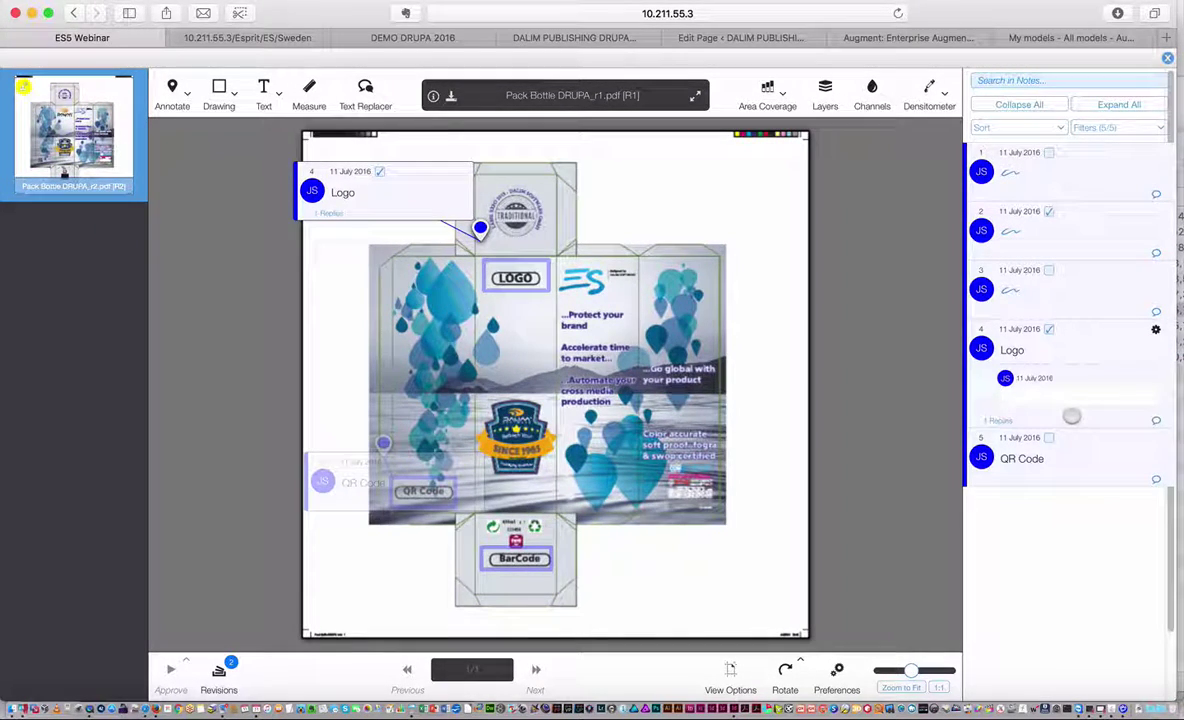
{"action": "type", "text": "ok understood"}
{"action": "left_click", "coordinate": [1101, 458]}
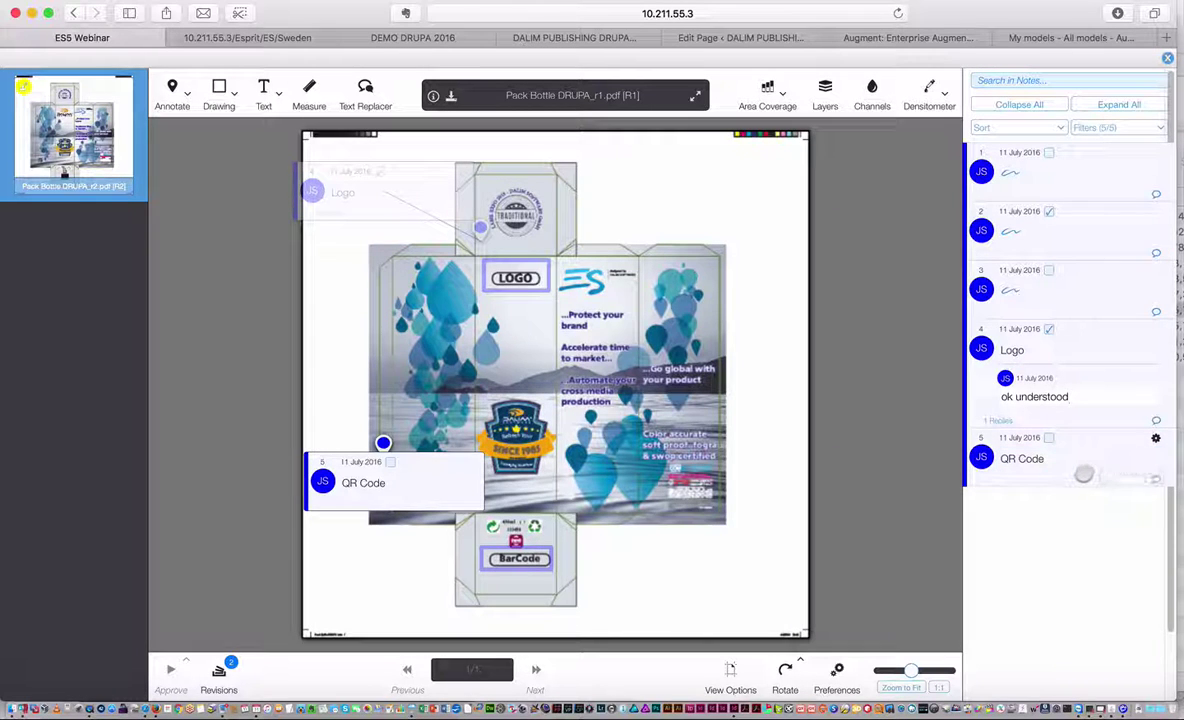
{"action": "left_click", "coordinate": [1119, 141]}
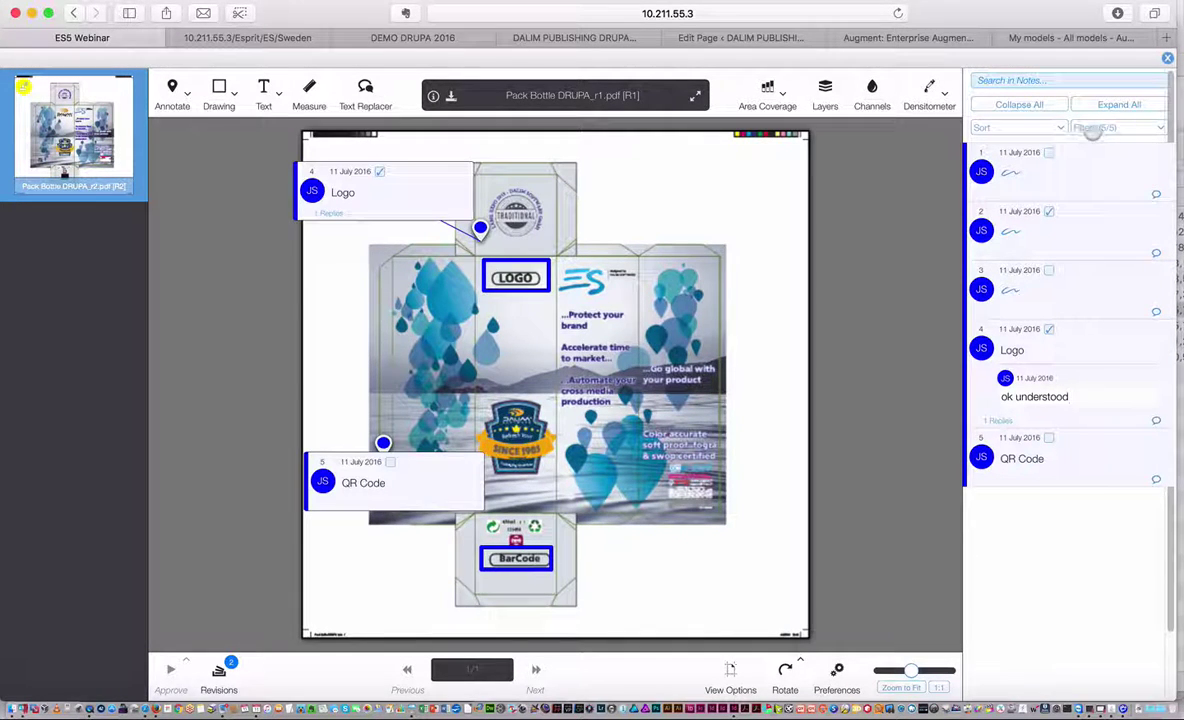
{"action": "left_click", "coordinate": [1050, 104]}
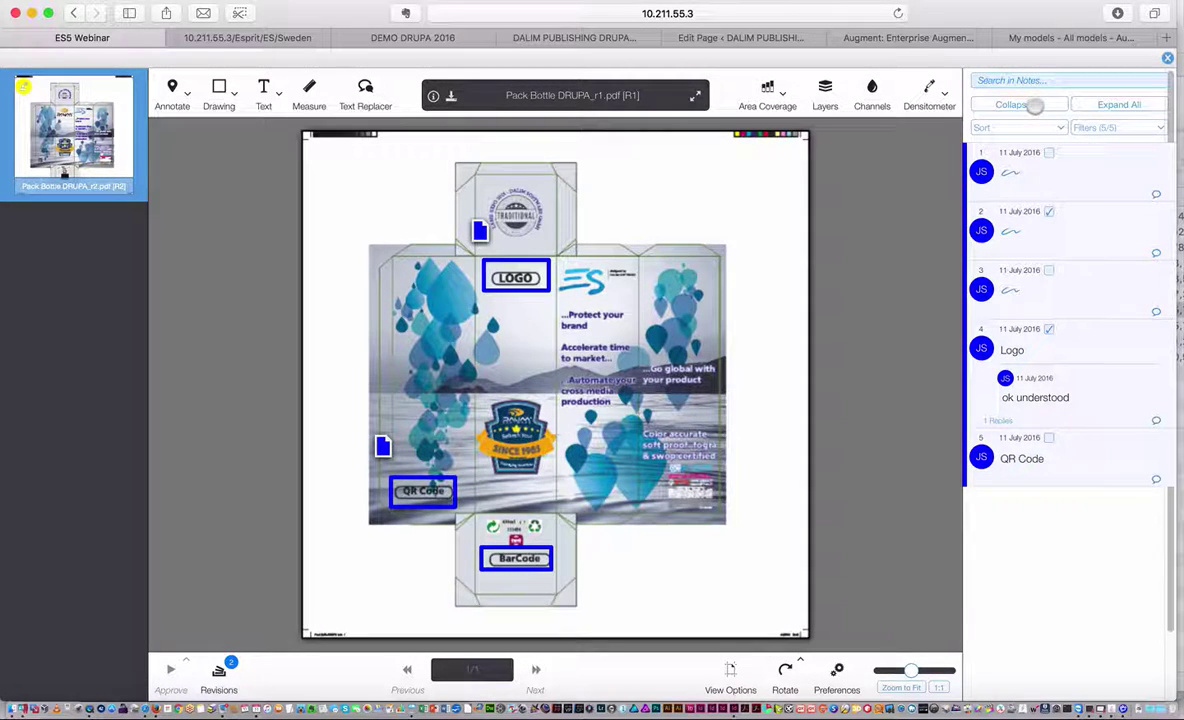
Measure the top flap's area as 78.07 cm²
{"action": "left_click", "coordinate": [1100, 105]}
{"action": "left_click", "coordinate": [1047, 104]}
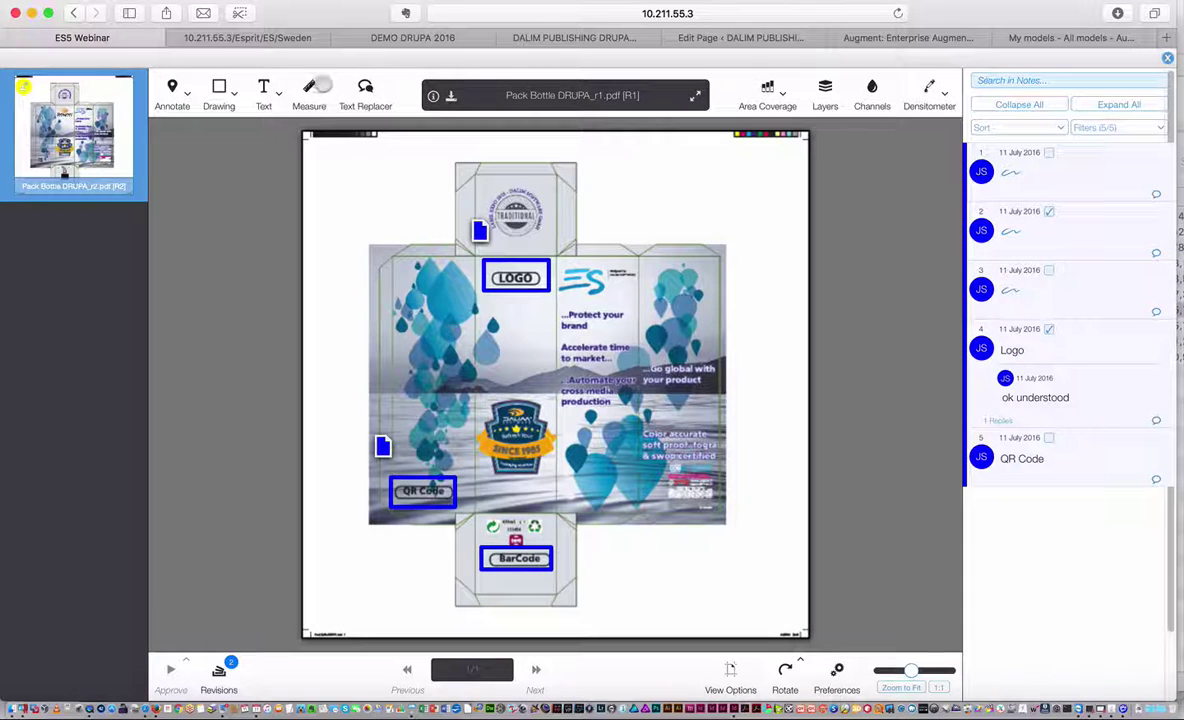
{"action": "left_click", "coordinate": [311, 88]}
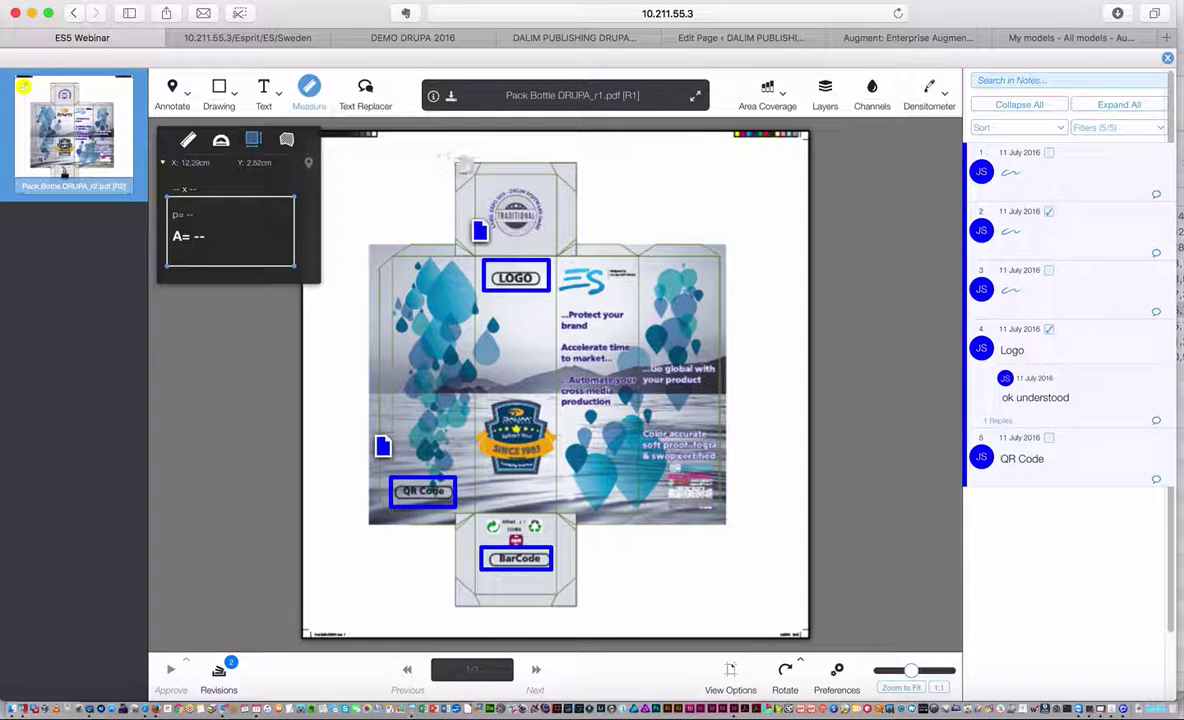
{"action": "left_click_drag", "start_coordinate": [456, 165], "coordinate": [576, 245]}
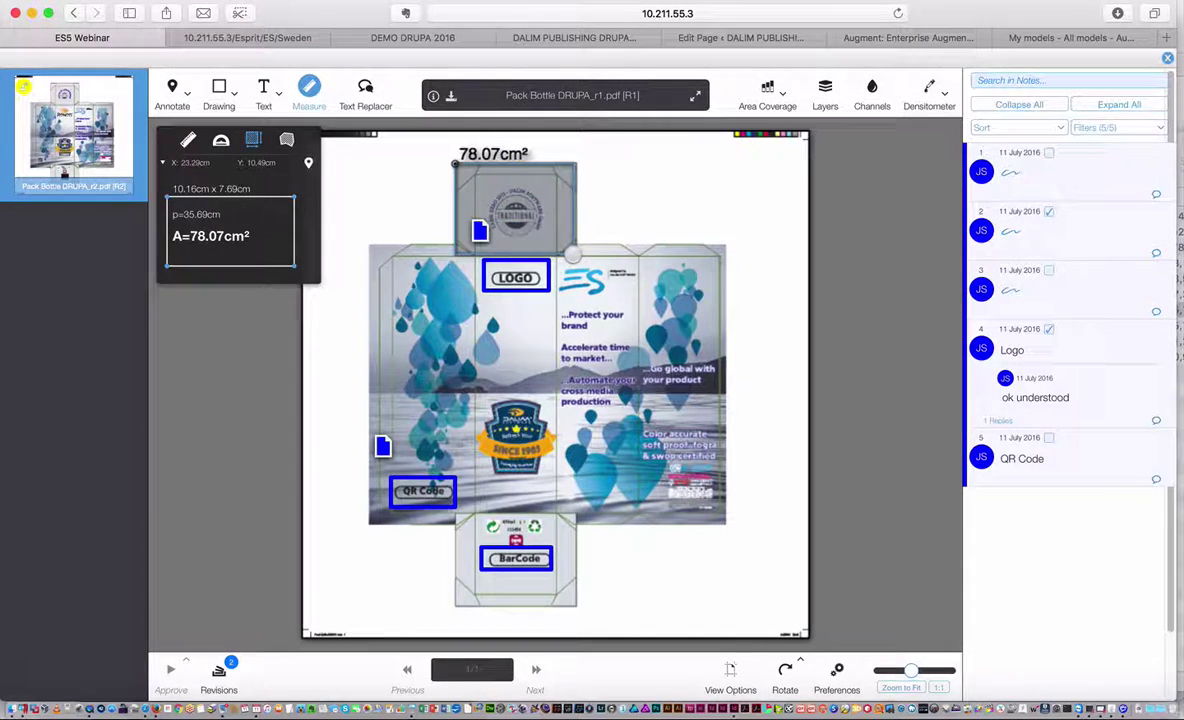
{"action": "left_click", "coordinate": [247, 141]}
{"action": "left_click", "coordinate": [300, 84]}
Measure the box's top edge distance as 30.82 cm, then turn off measuring
{"action": "left_click", "coordinate": [300, 84]}
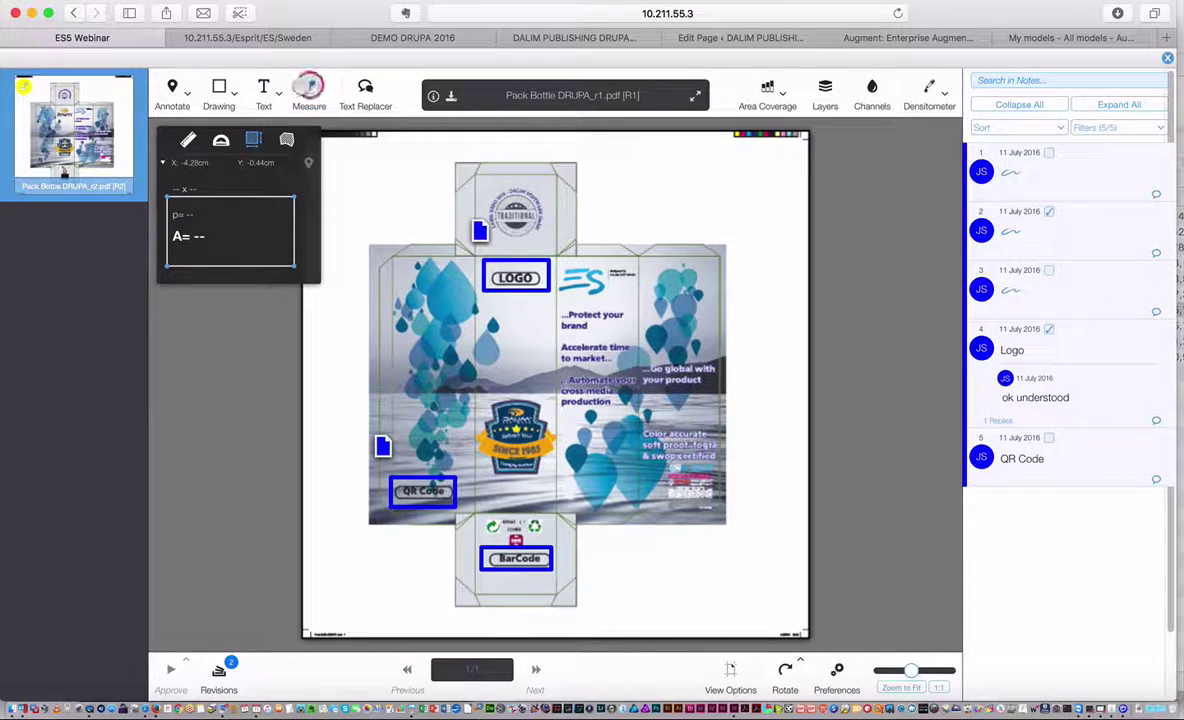
{"action": "left_click", "coordinate": [187, 139]}
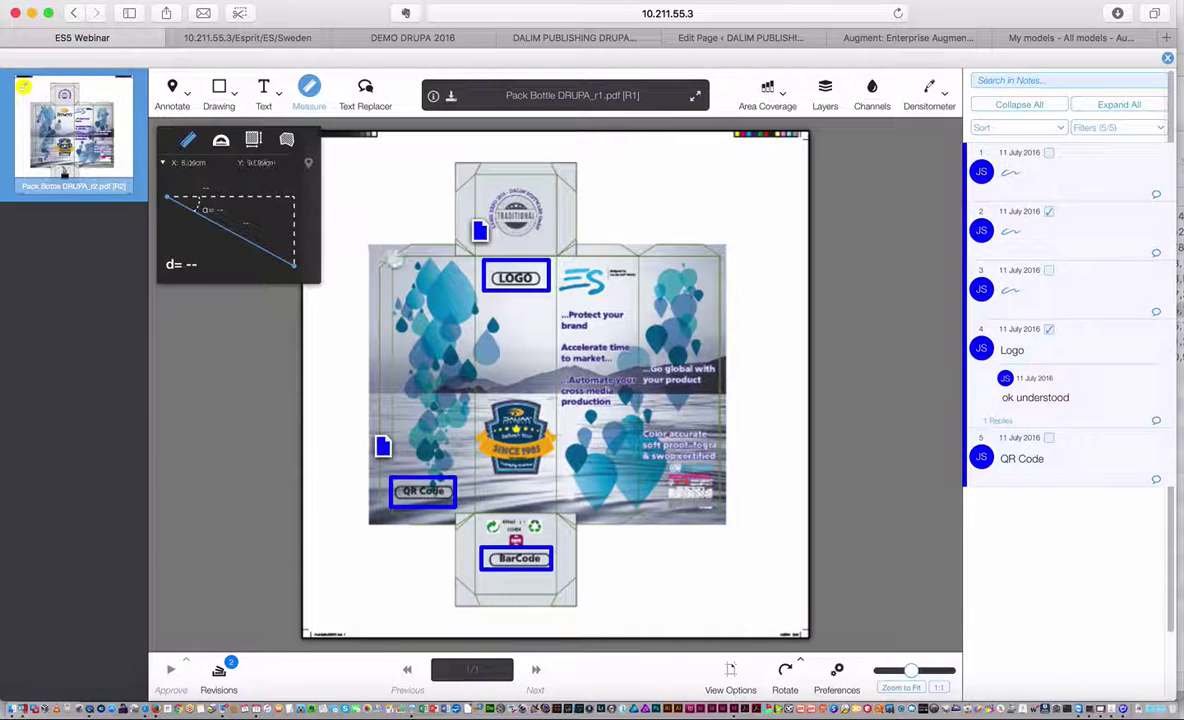
{"action": "left_click_drag", "start_coordinate": [367, 250], "coordinate": [727, 257]}
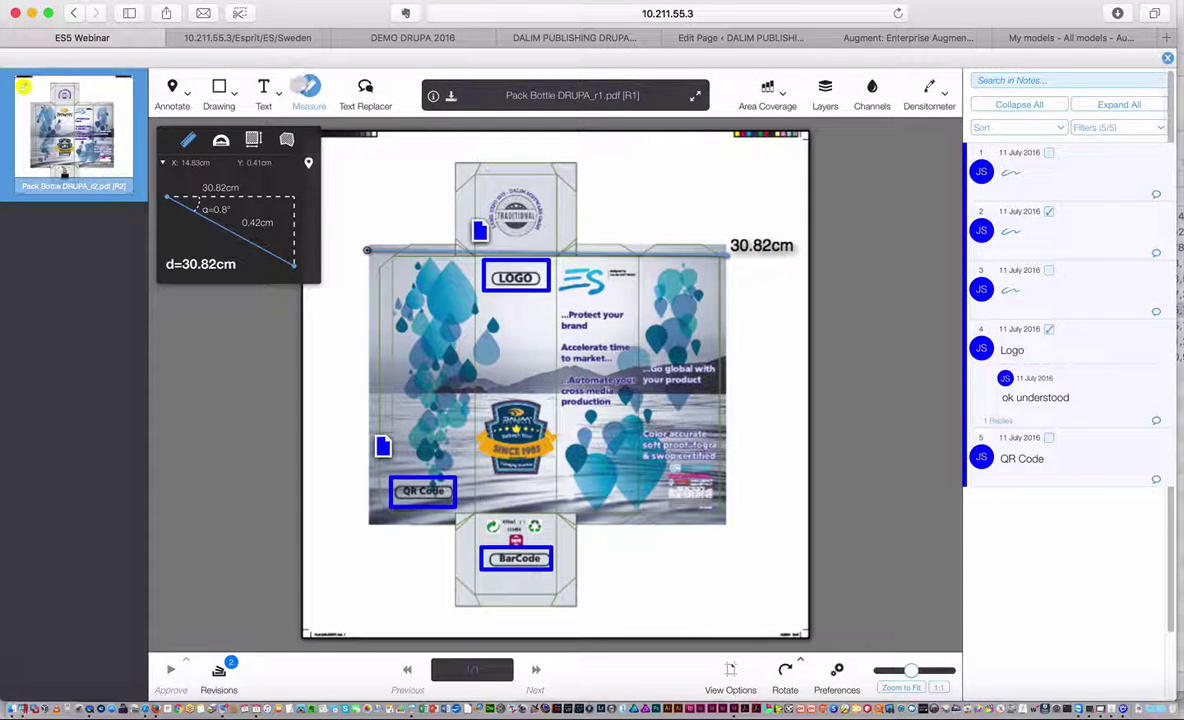
{"action": "left_click", "coordinate": [309, 90]}
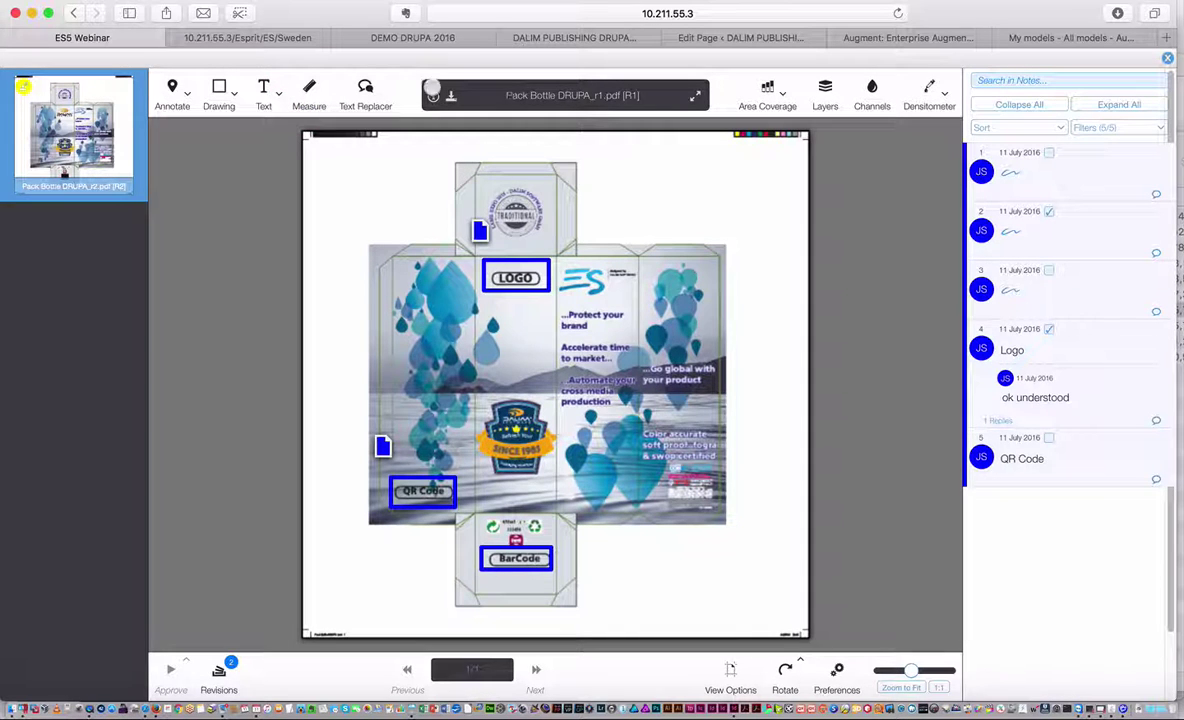
Review the DocumentBoxes dimensions and ICC Settings, then show the download options
{"action": "left_click", "coordinate": [432, 96]}
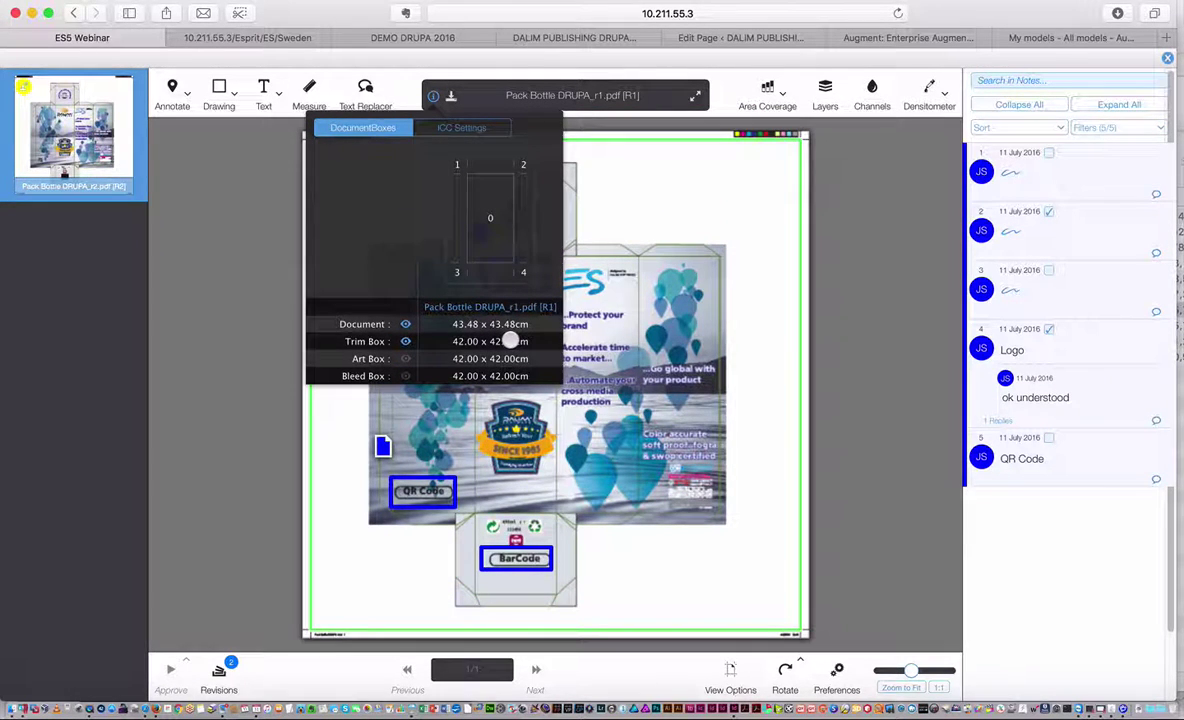
{"action": "left_click", "coordinate": [465, 127]}
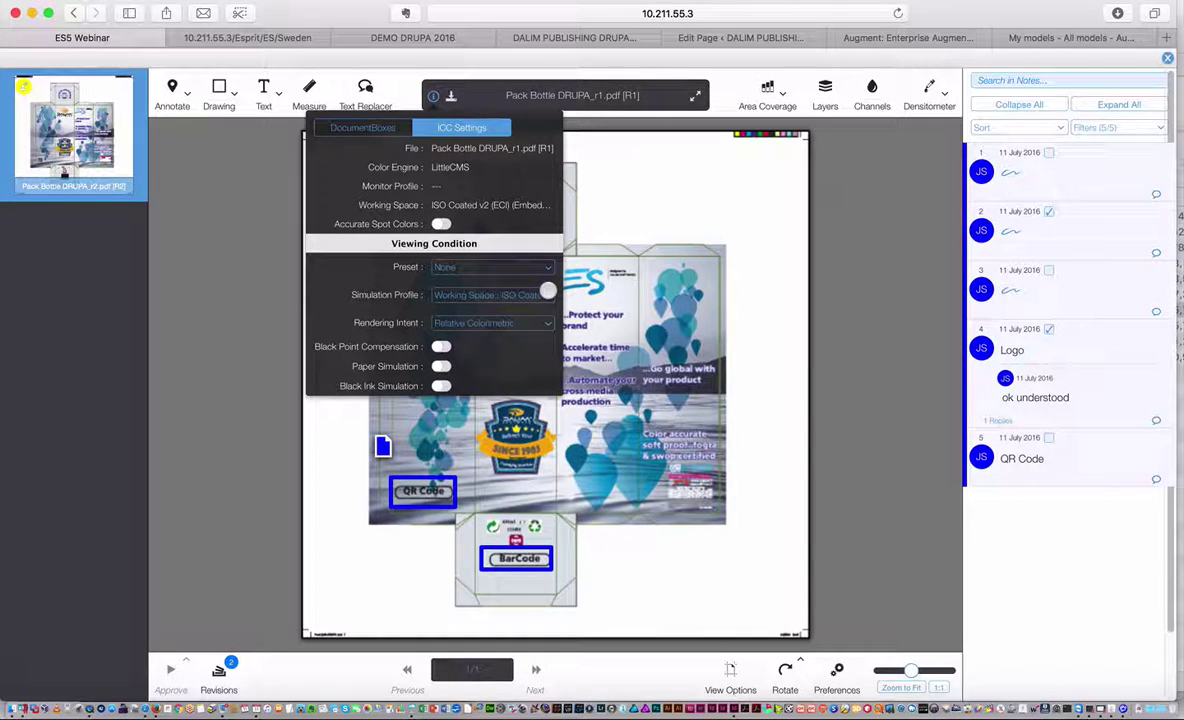
{"action": "left_click", "coordinate": [433, 97]}
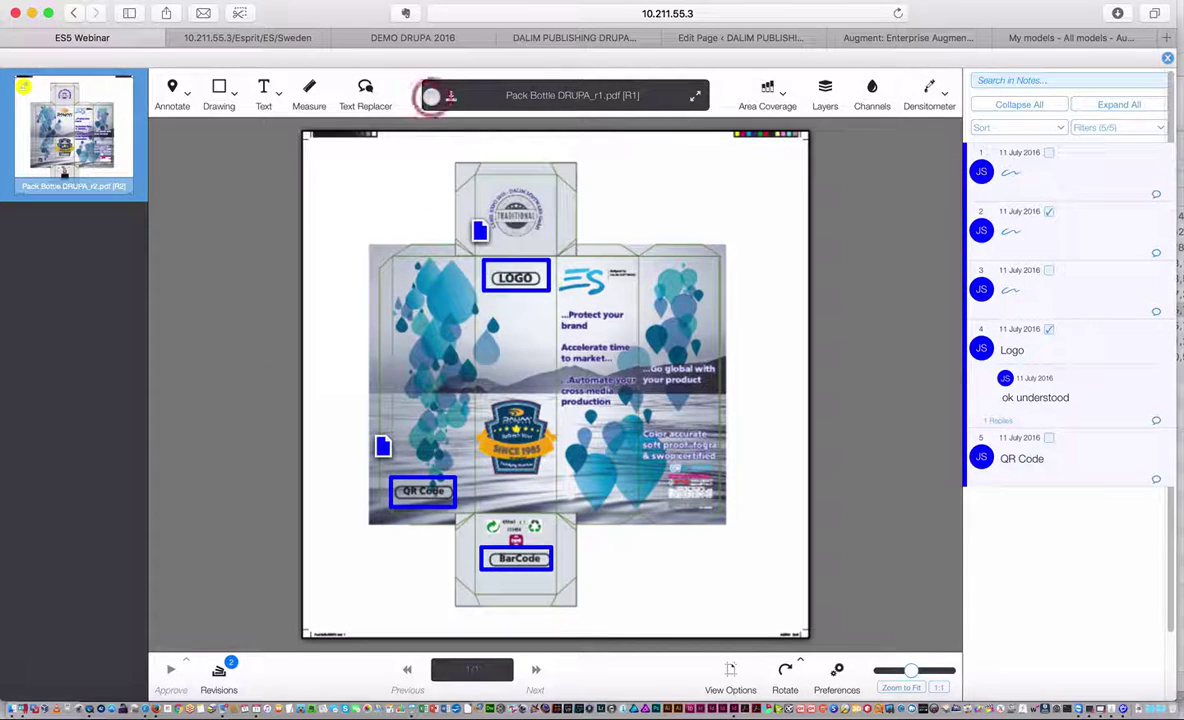
{"action": "left_click", "coordinate": [450, 96]}
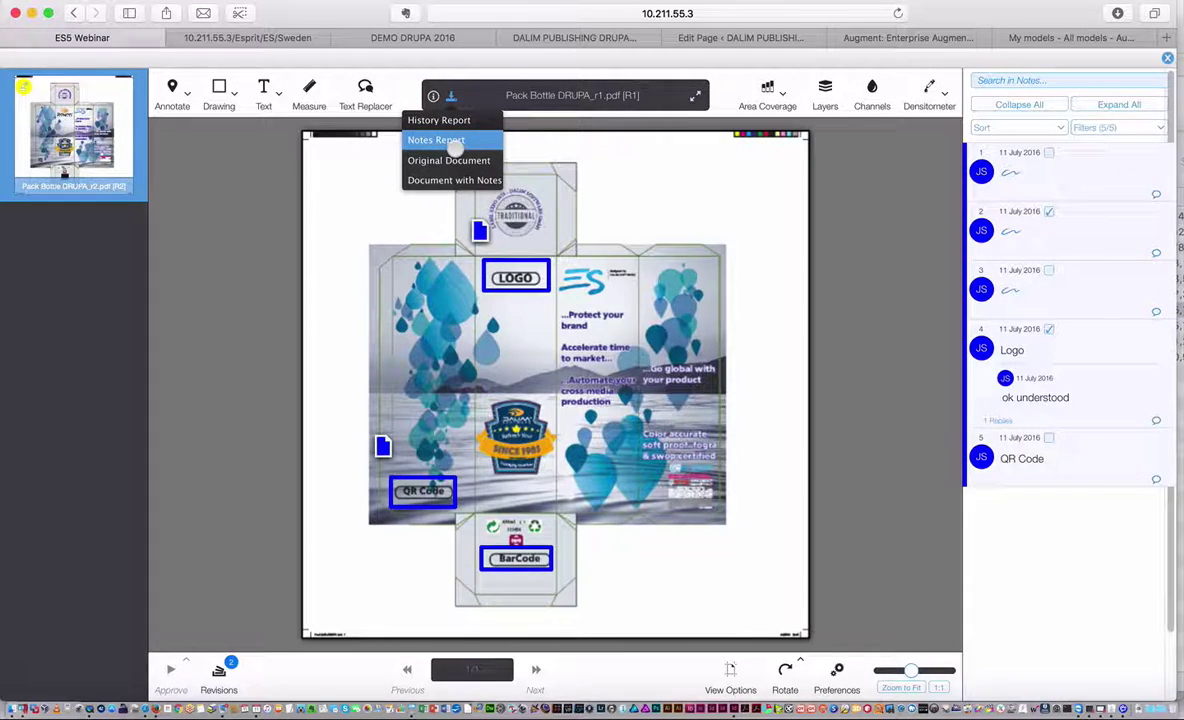
Download the Notes Report and turn on the ink Area Coverage overlay
{"action": "left_click", "coordinate": [440, 140]}
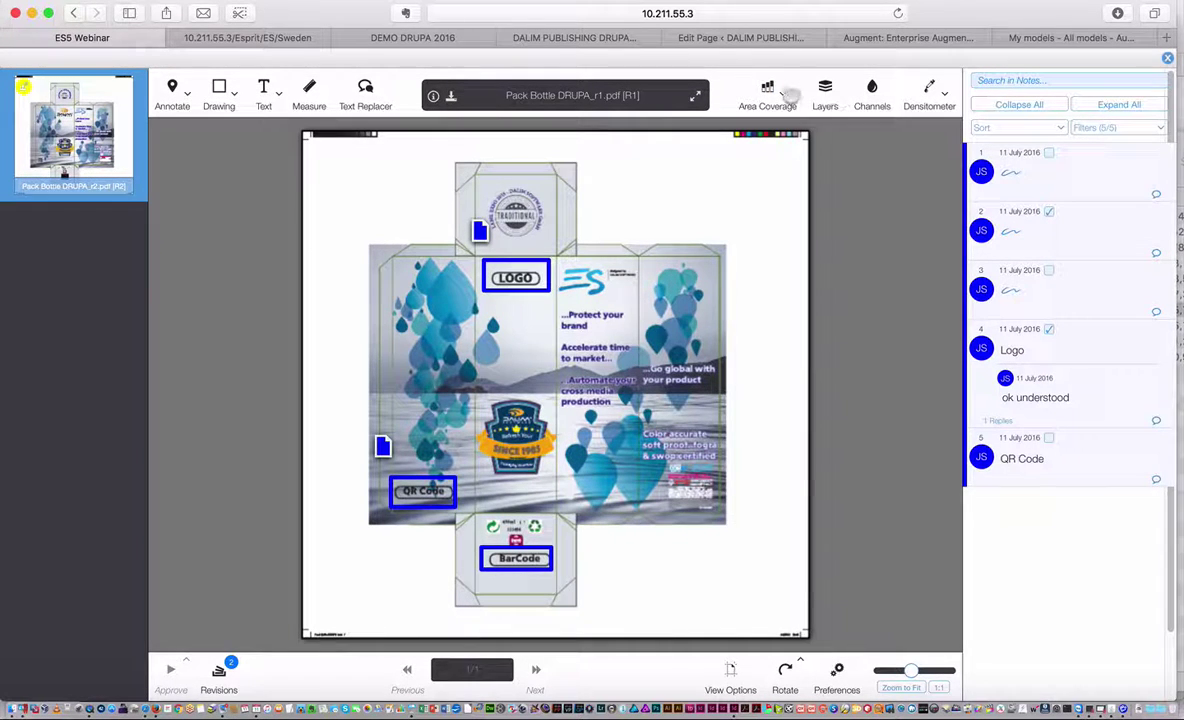
{"action": "left_click", "coordinate": [784, 96]}
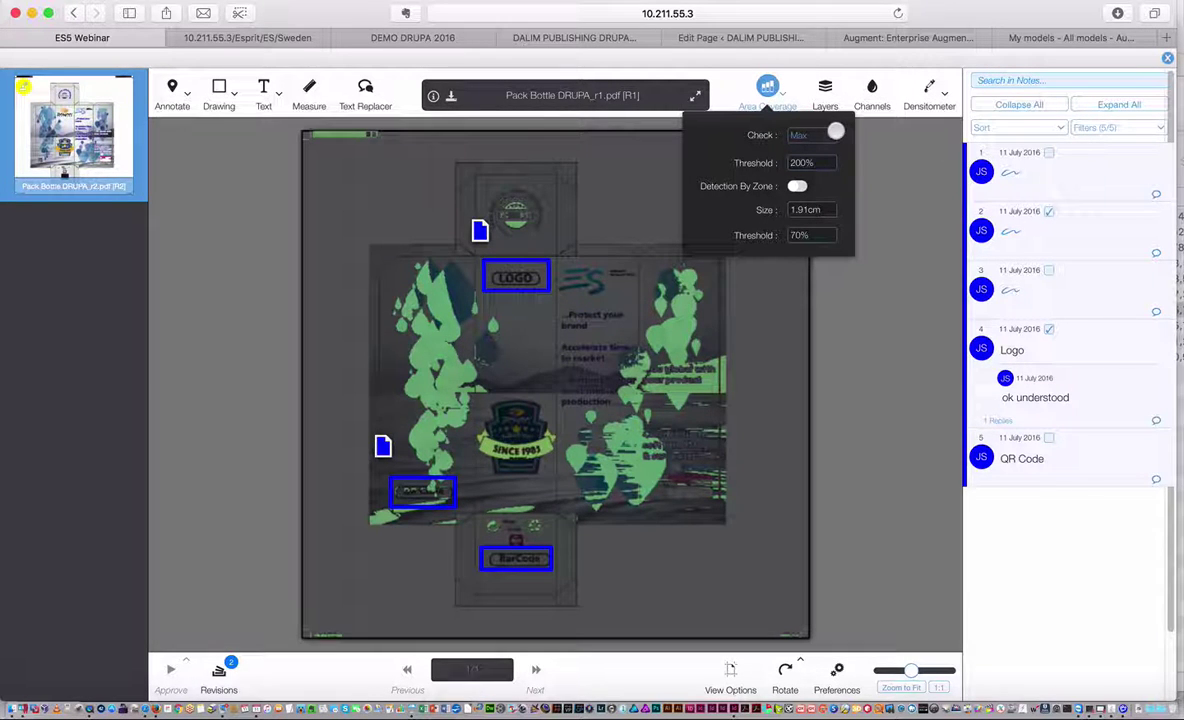
Switch the coverage check to GCR, then turn the area coverage overlay off
{"action": "left_click", "coordinate": [828, 135]}
{"action": "left_click", "coordinate": [815, 155]}
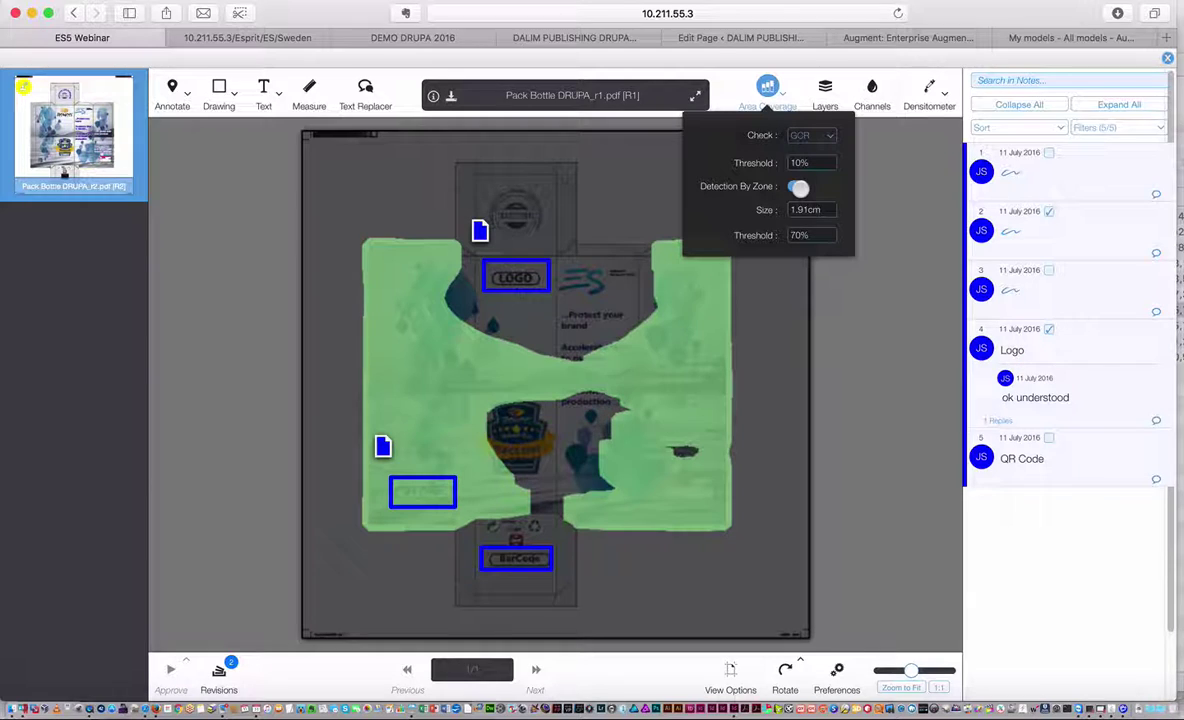
{"action": "left_click", "coordinate": [766, 84]}
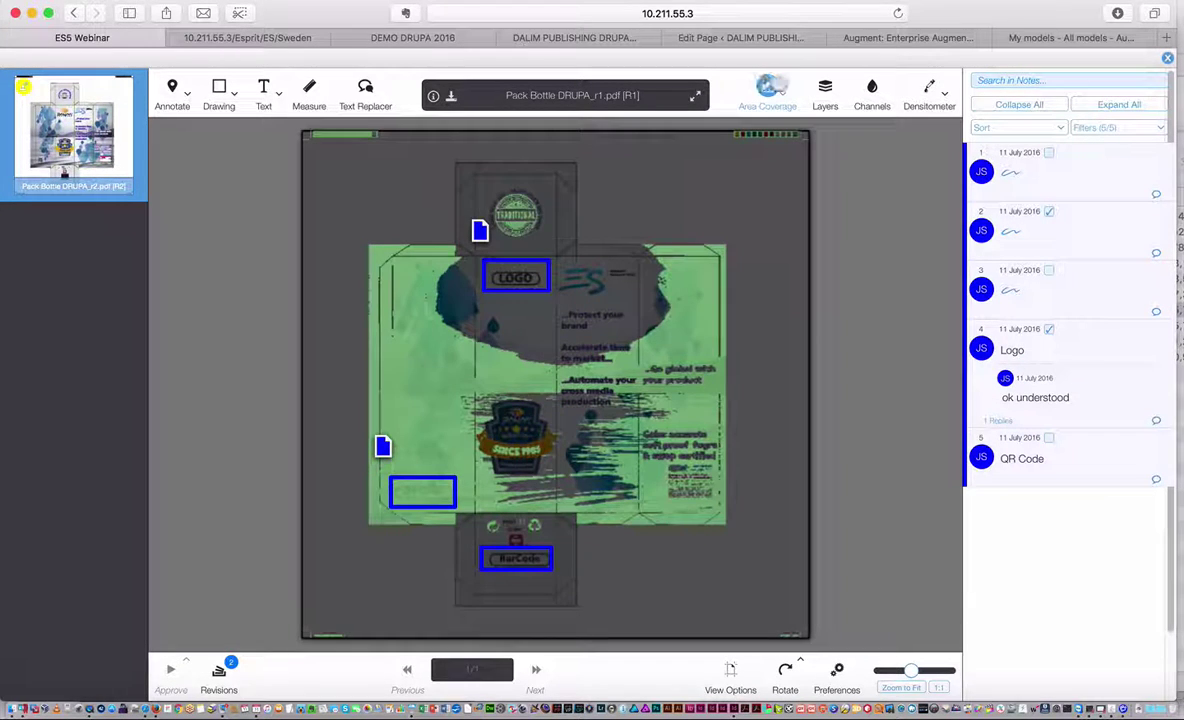
{"action": "left_click", "coordinate": [768, 84]}
In Pack Bottle DRUPA.indd layers, toggle the ES and Twist layers to hide Twist
{"action": "left_click", "coordinate": [825, 88]}
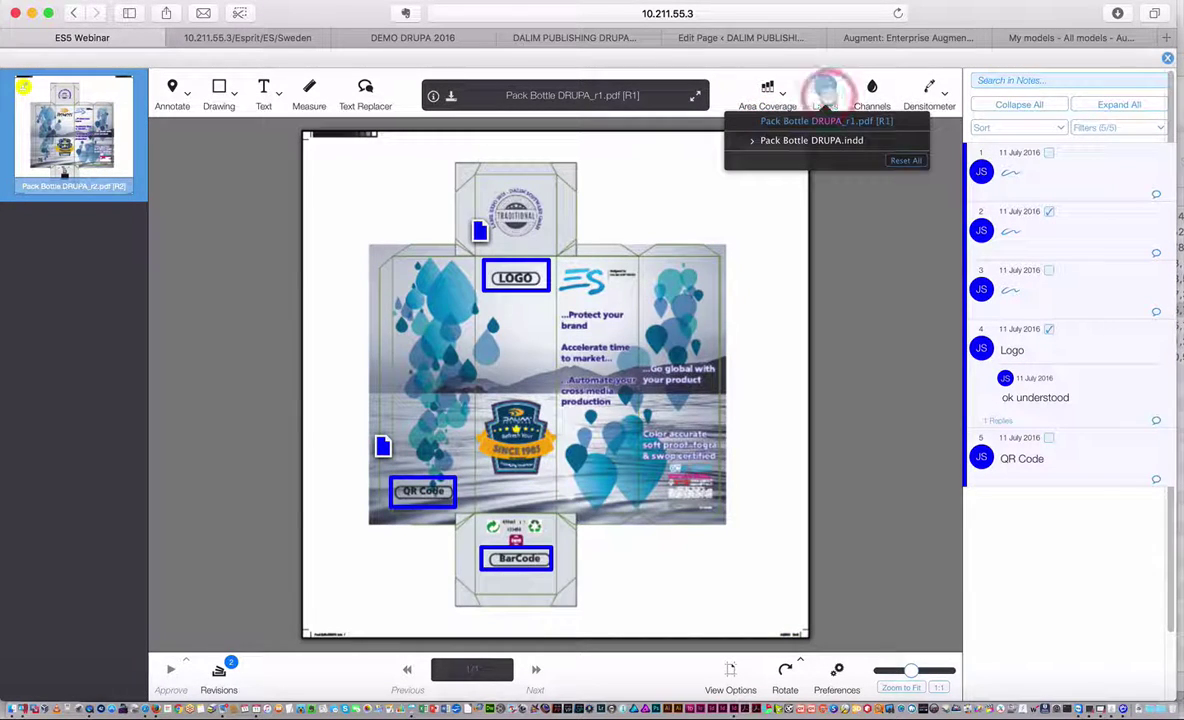
{"action": "left_click", "coordinate": [756, 140]}
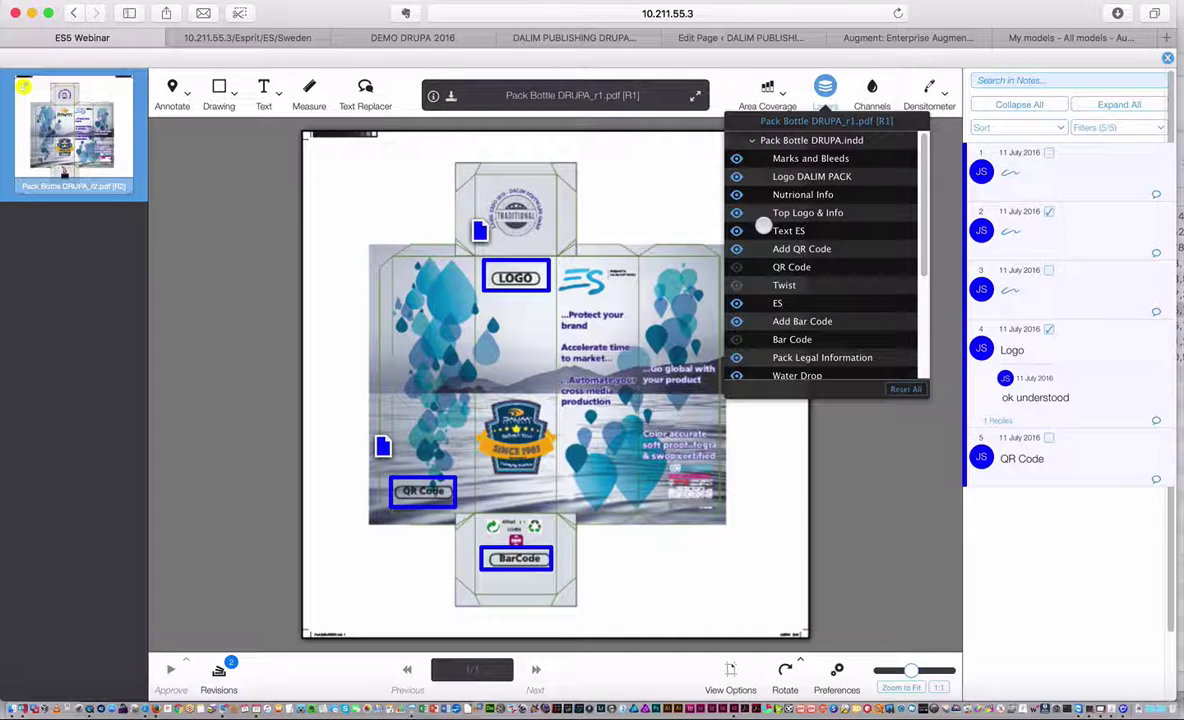
{"action": "left_click", "coordinate": [738, 305]}
{"action": "left_click", "coordinate": [736, 285]}
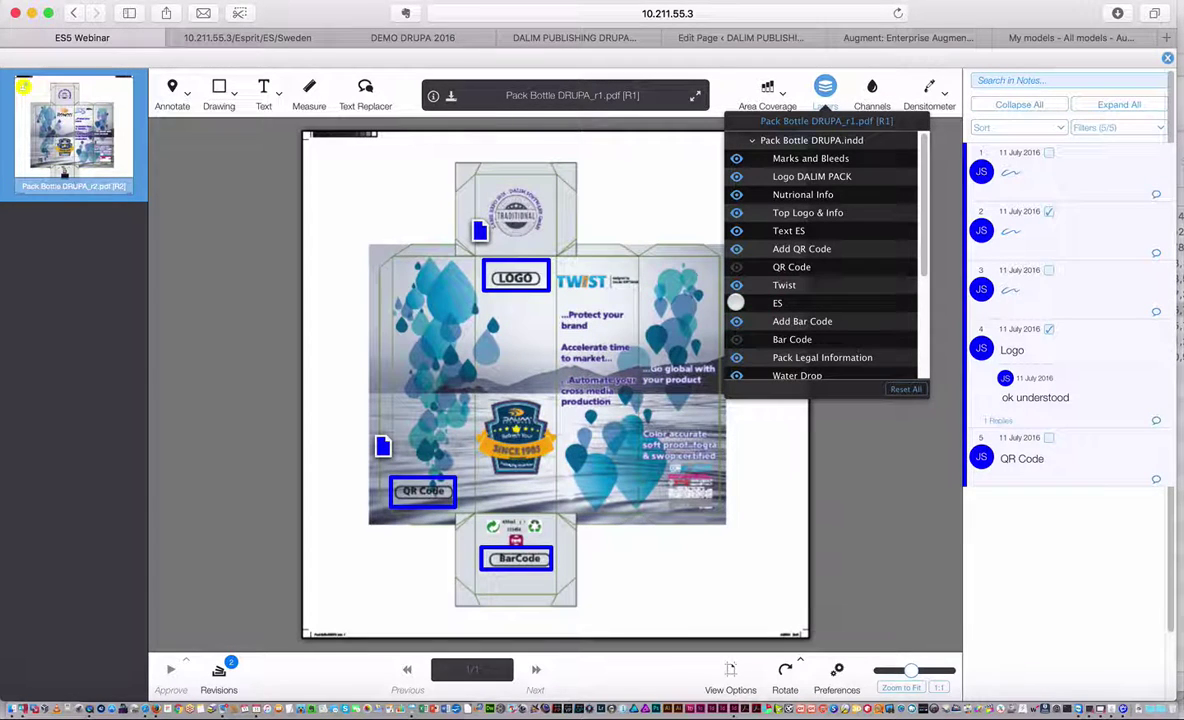
{"action": "left_click", "coordinate": [735, 286]}
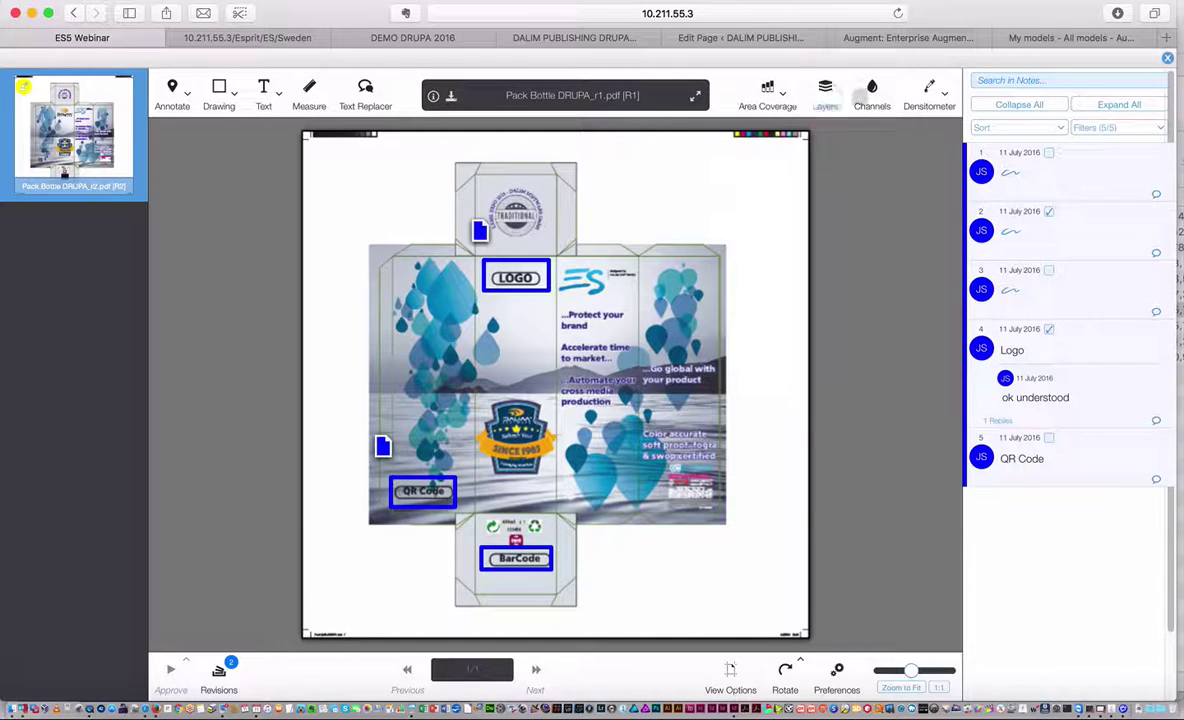
{"action": "left_click", "coordinate": [872, 88]}
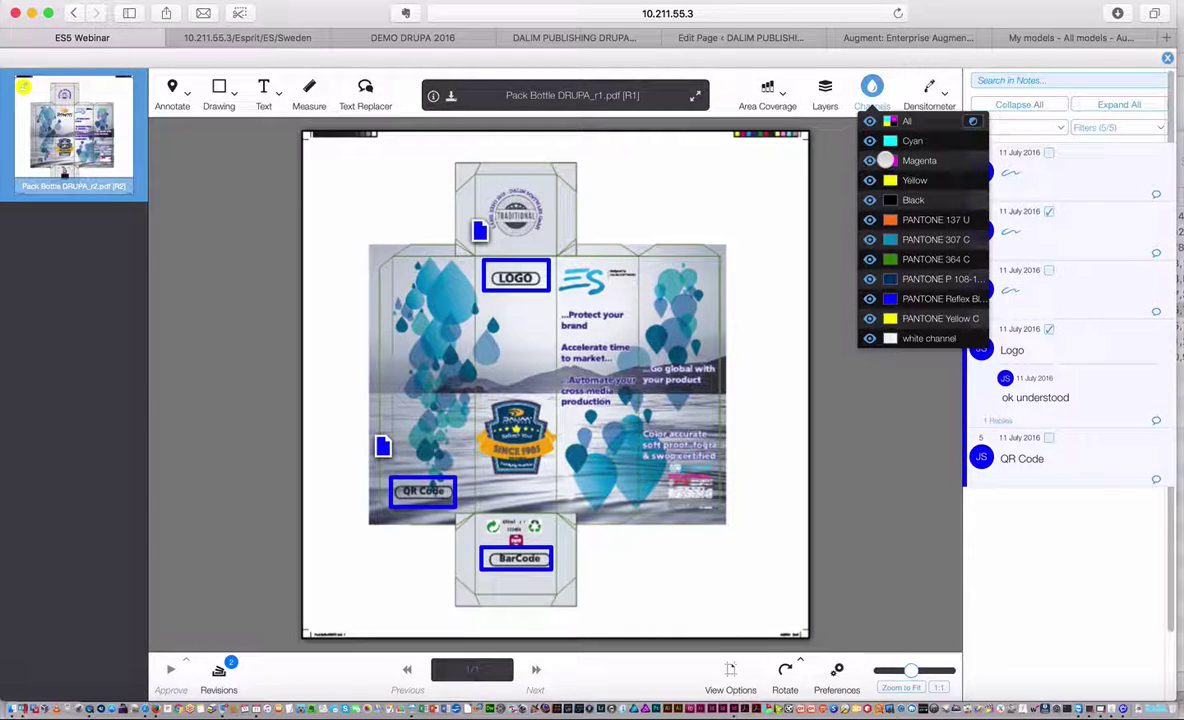
{"action": "left_click", "coordinate": [869, 160]}
{"action": "left_click", "coordinate": [869, 180]}
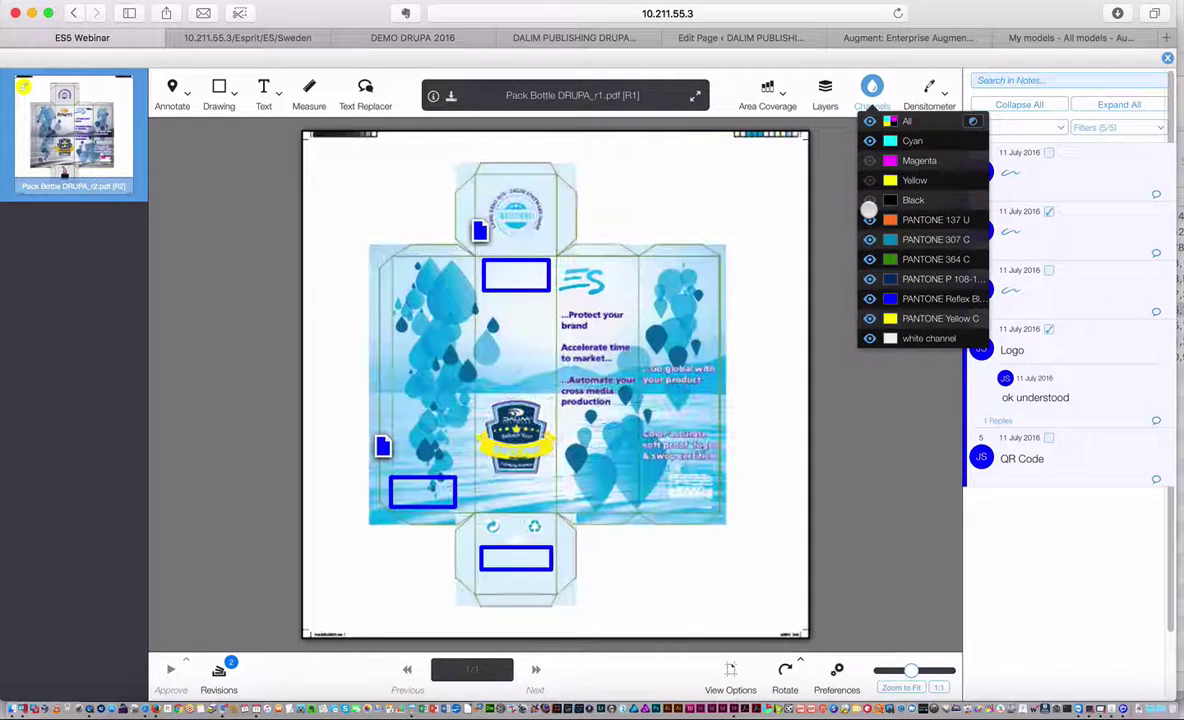
{"action": "left_click", "coordinate": [869, 140]}
{"action": "left_click", "coordinate": [869, 219]}
{"action": "left_click", "coordinate": [869, 239]}
{"action": "left_click", "coordinate": [869, 259]}
{"action": "left_click", "coordinate": [869, 279]}
{"action": "left_click", "coordinate": [869, 298]}
{"action": "left_click", "coordinate": [869, 318]}
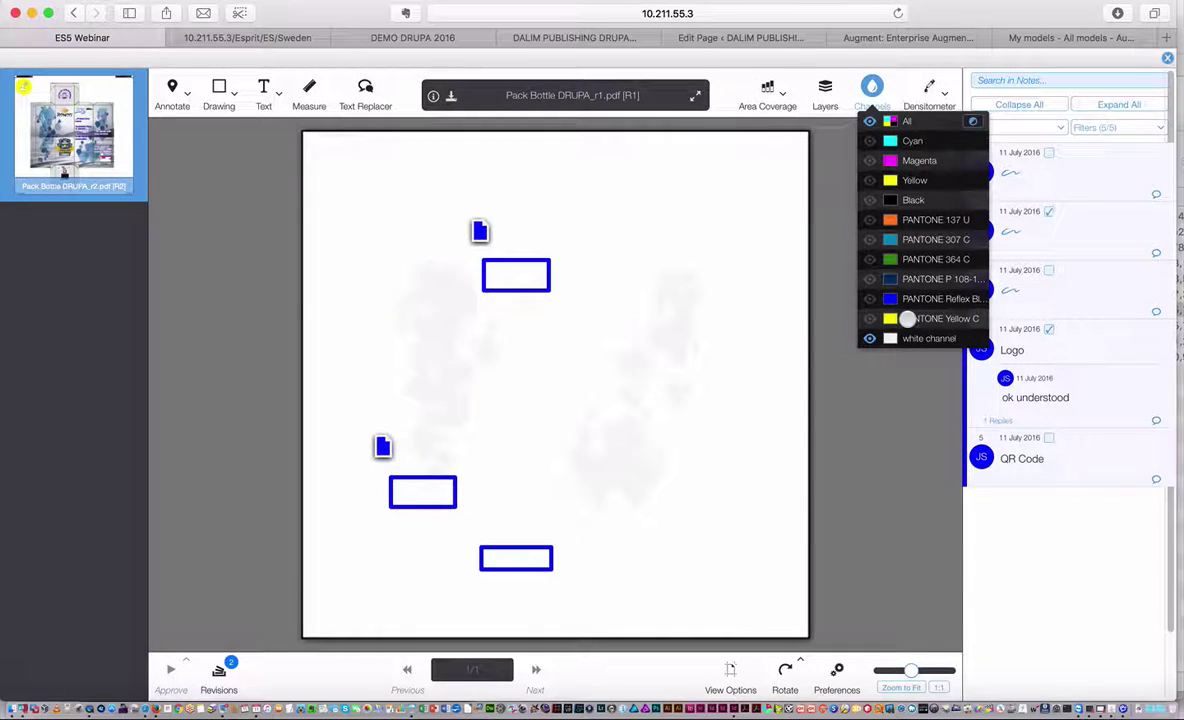
{"action": "left_click", "coordinate": [869, 318]}
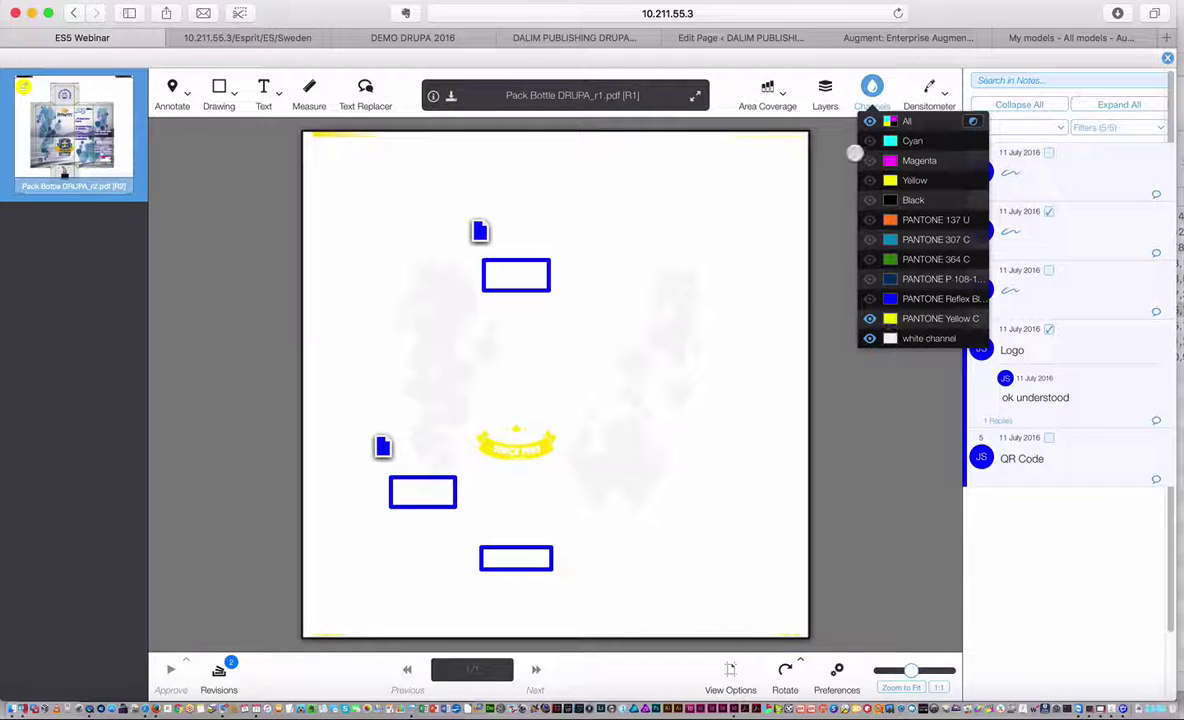
{"action": "left_click", "coordinate": [869, 120]}
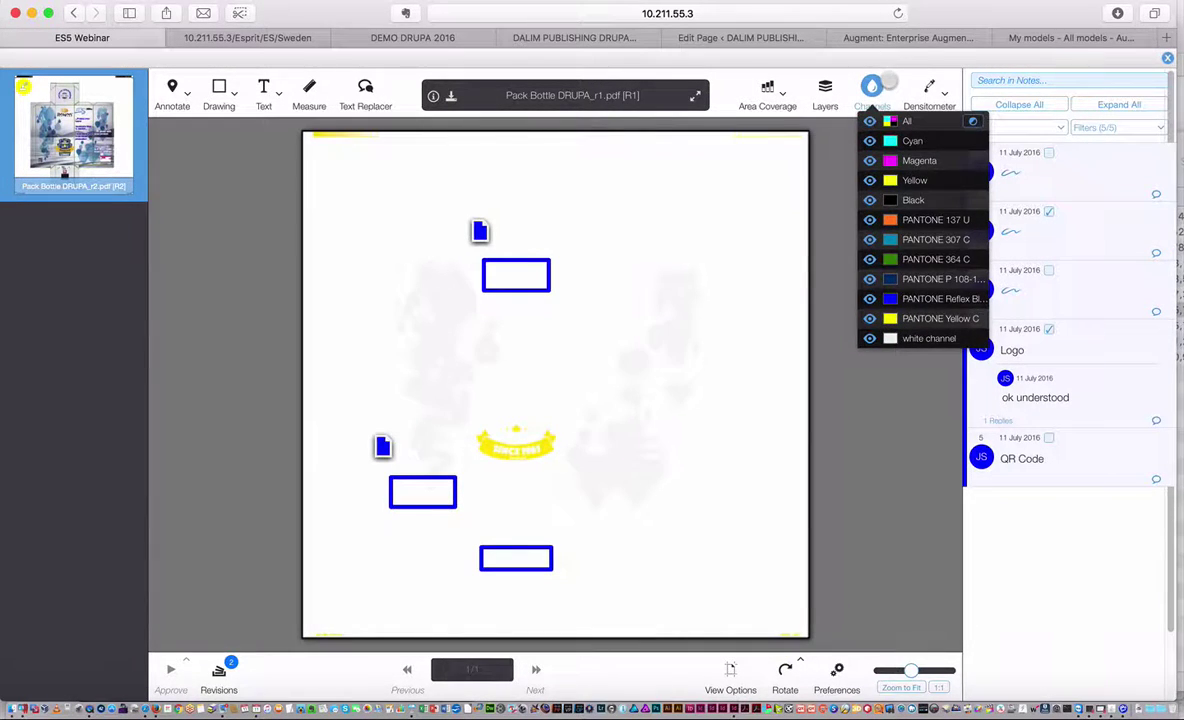
{"action": "left_click", "coordinate": [888, 80]}
Measure the yellow badge with the Densitometer and save the reading as note 6 (Magenta 34.90%, Yellow 89.80%, PANTONE Yellow C 100%)
{"action": "left_click", "coordinate": [929, 86]}
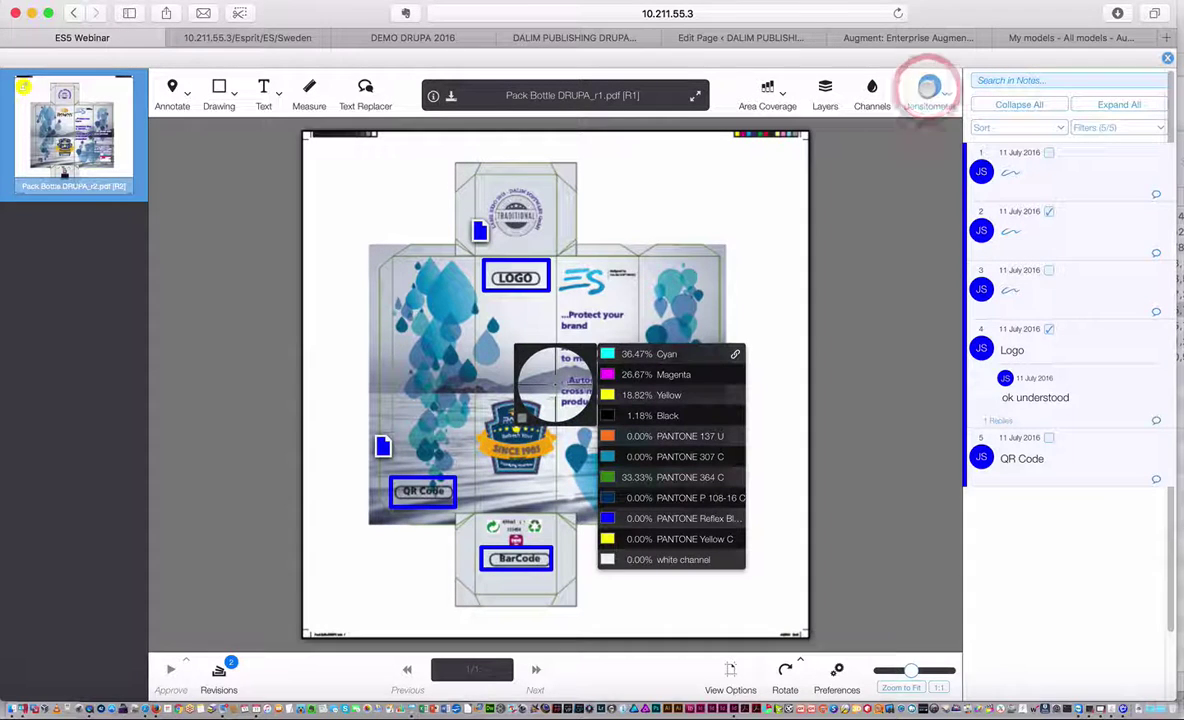
{"action": "mouse_move", "coordinate": [595, 415]}
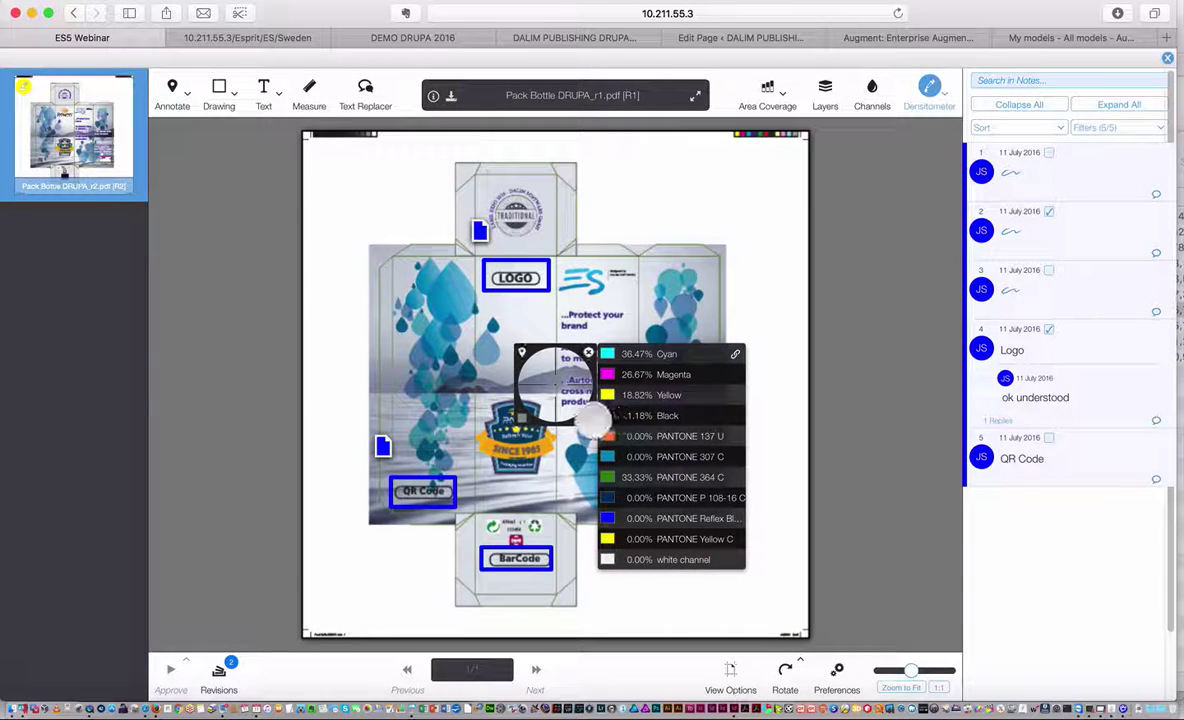
{"action": "left_click_drag", "start_coordinate": [592, 420], "coordinate": [580, 480]}
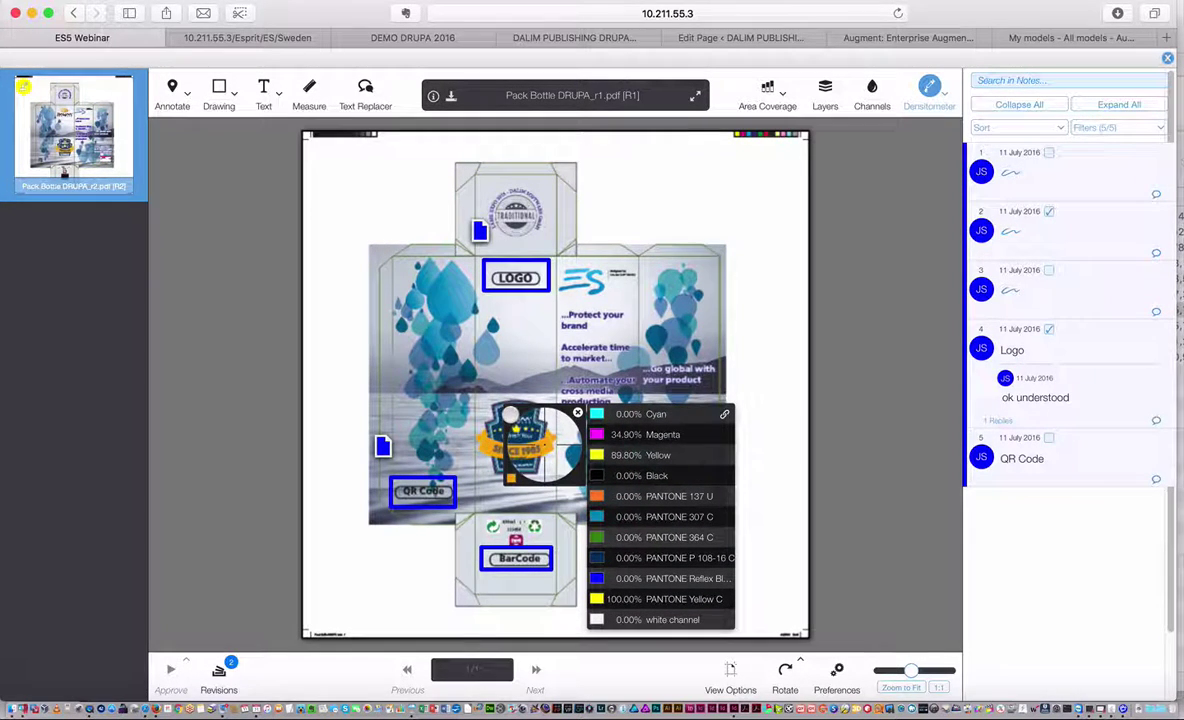
{"action": "left_click", "coordinate": [510, 413]}
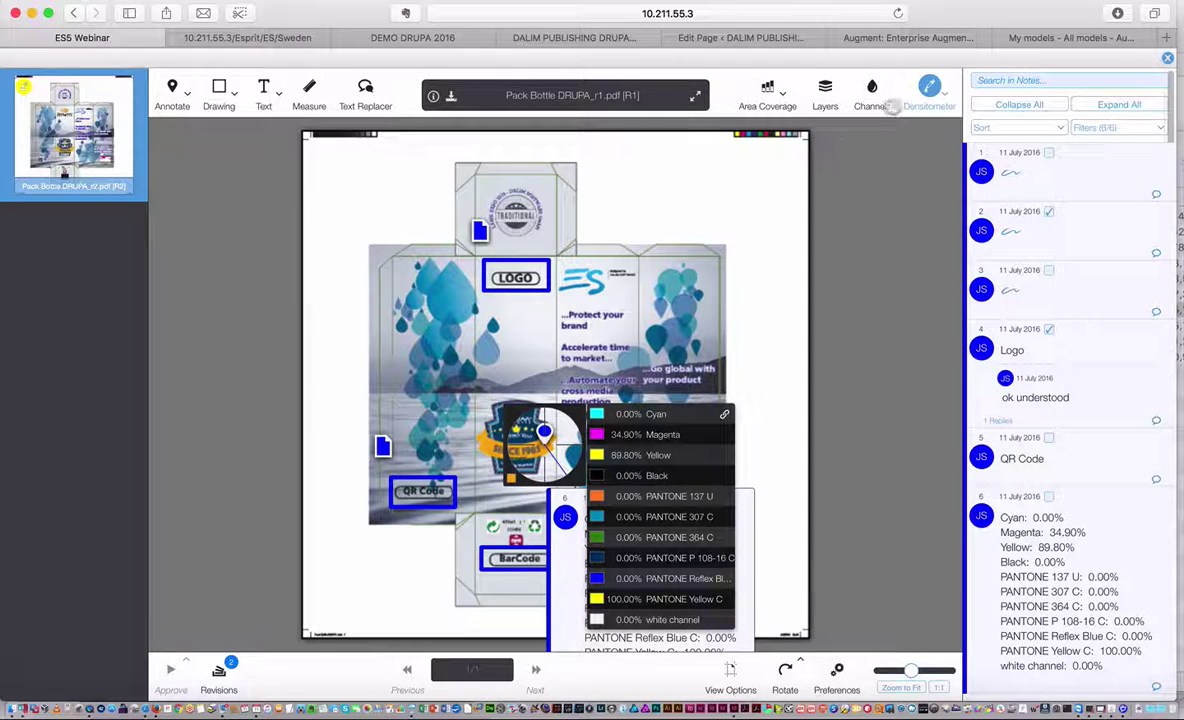
Close the density readout, move note 6 up and right, then hide the annotations
{"action": "left_click", "coordinate": [929, 88]}
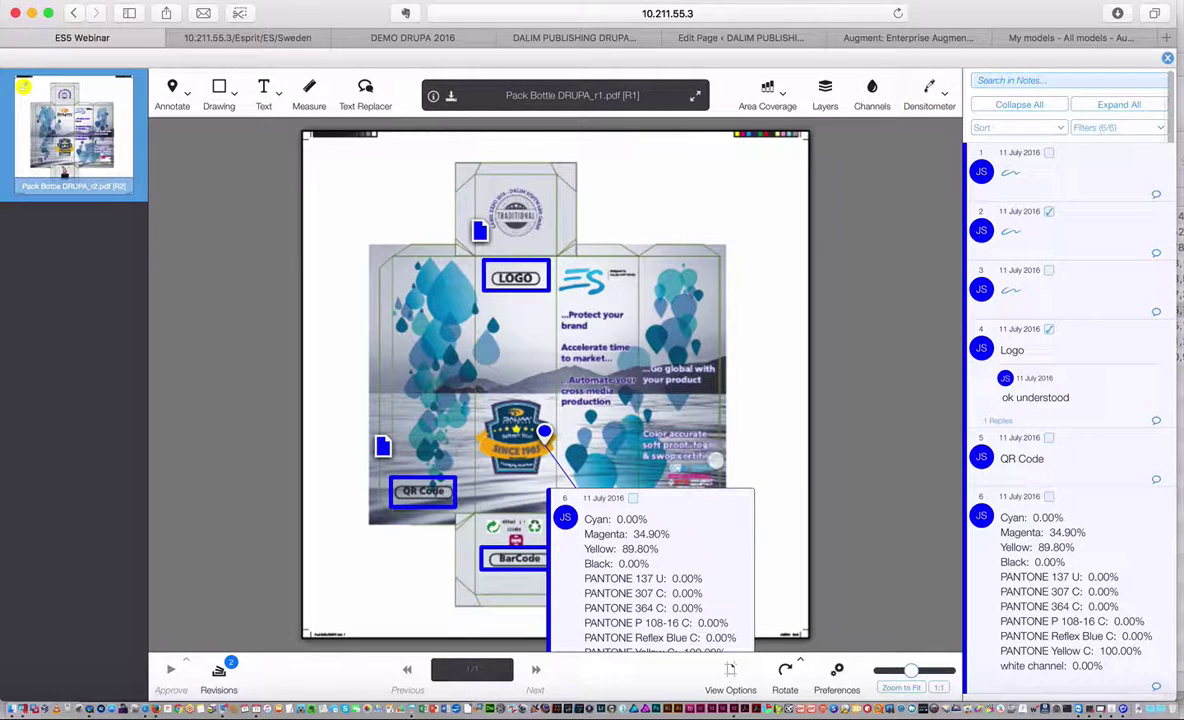
{"action": "mouse_move", "coordinate": [714, 510]}
{"action": "left_mouse_down"}
{"action": "mouse_move", "coordinate": [769, 415]}
{"action": "mouse_move", "coordinate": [876, 377]}
{"action": "left_mouse_up"}
{"action": "left_click", "coordinate": [876, 377]}
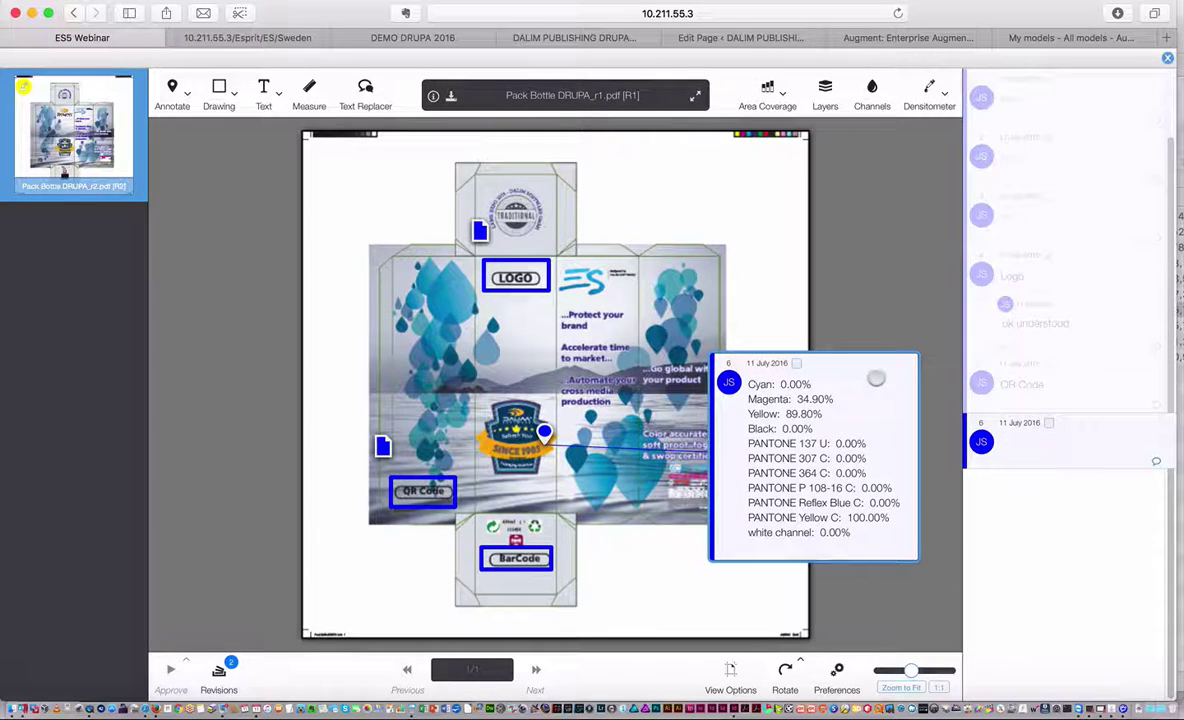
{"action": "left_click", "coordinate": [806, 279]}
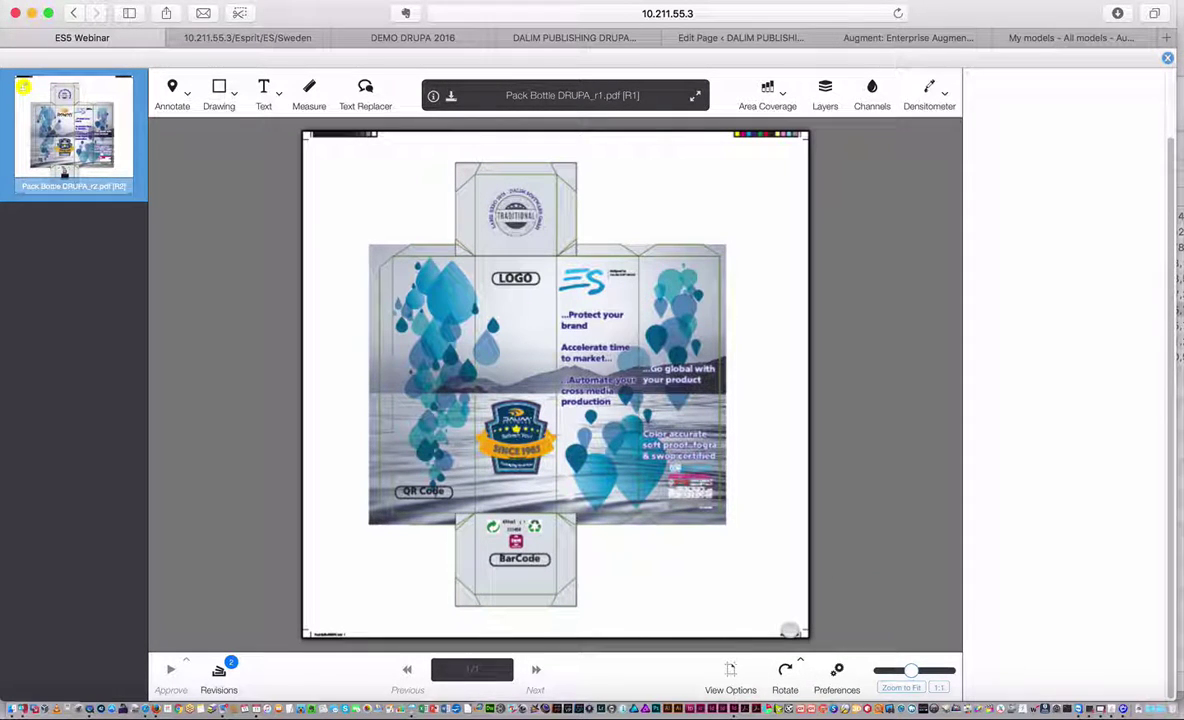
{"action": "scroll", "coordinate": [662, 522], "scroll_direction": "up", "scroll_amount": 10}
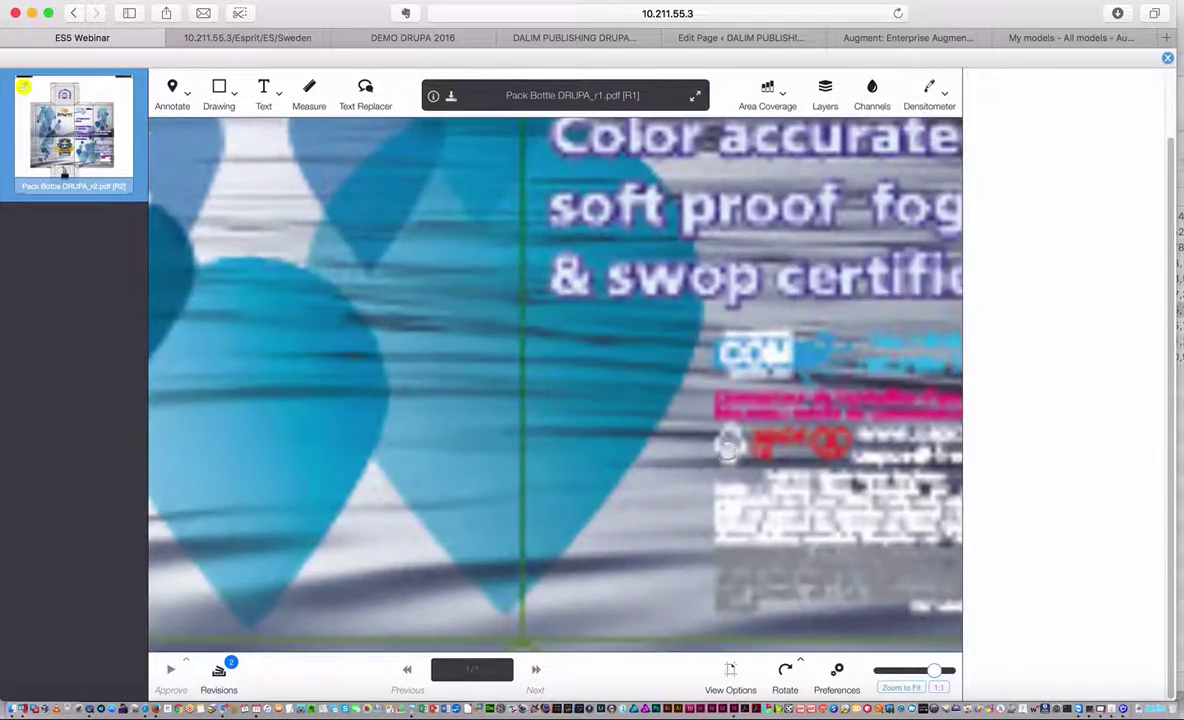
{"action": "left_click_drag", "start_coordinate": [808, 407], "coordinate": [542, 392]}
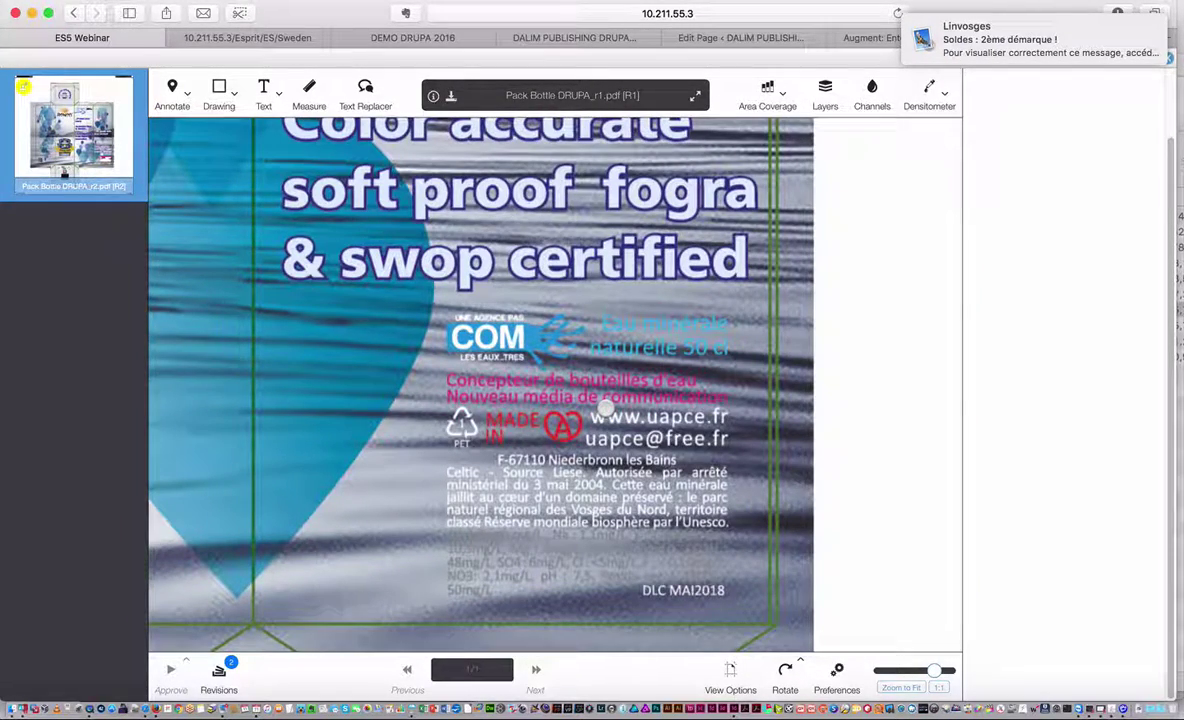
{"action": "scroll", "coordinate": [595, 395], "scroll_direction": "up", "scroll_amount": 4}
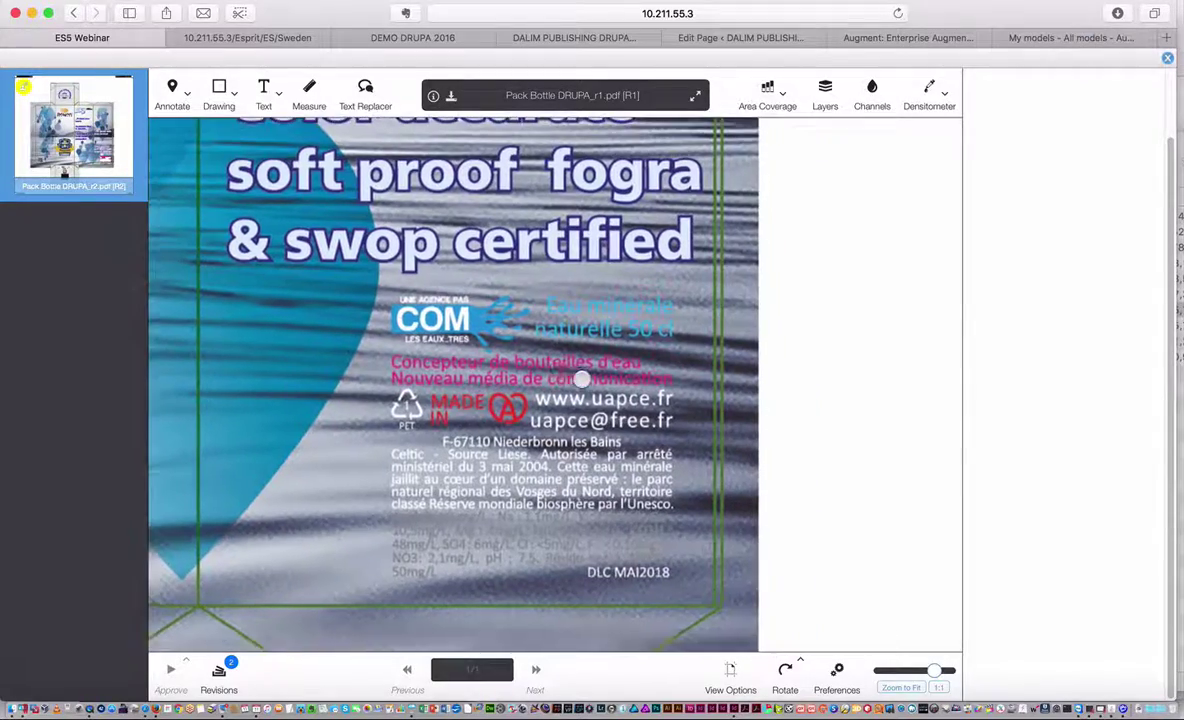
{"action": "scroll", "coordinate": [581, 379], "scroll_direction": "down", "scroll_amount": 5}
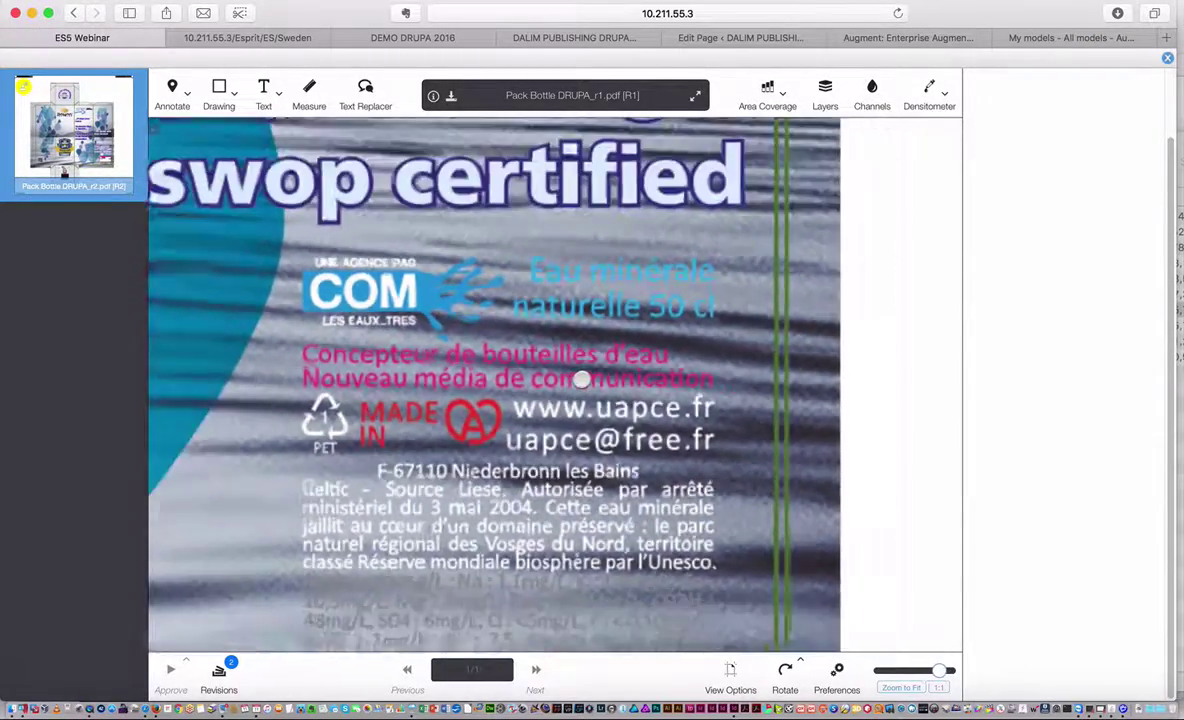
{"action": "scroll", "coordinate": [581, 379], "scroll_direction": "up", "scroll_amount": 5}
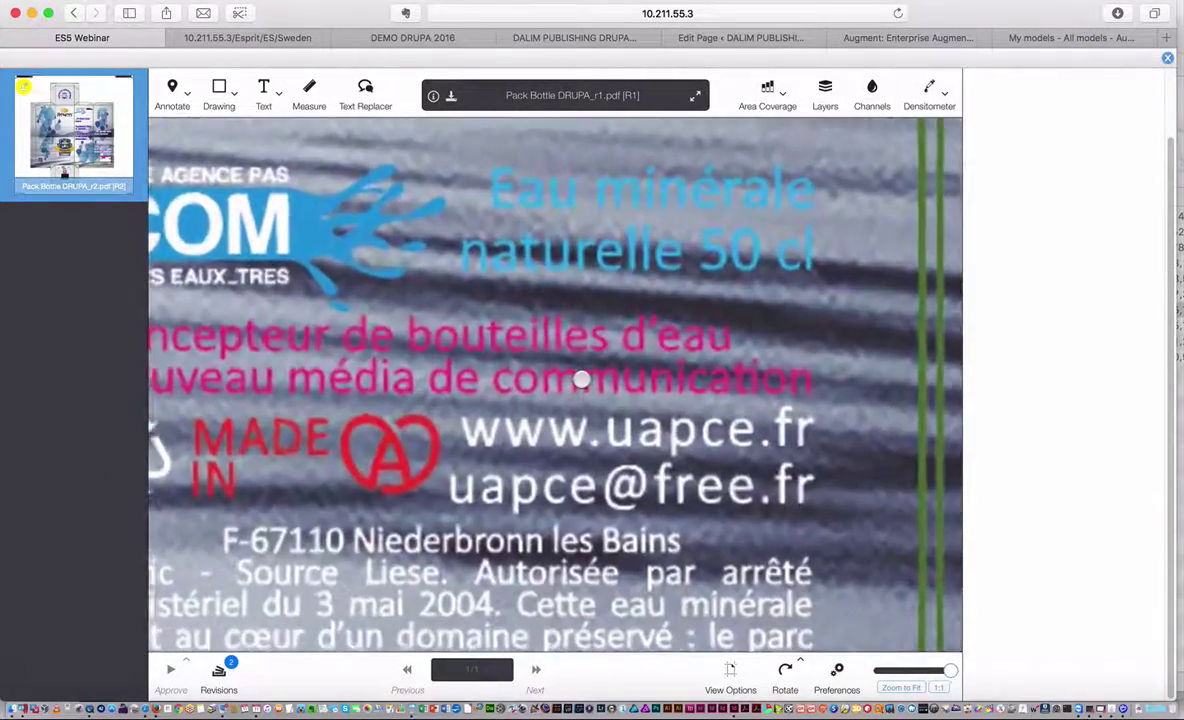
{"action": "scroll", "coordinate": [581, 379], "scroll_direction": "down", "scroll_amount": 3}
{"action": "scroll", "coordinate": [581, 379], "scroll_direction": "down", "scroll_amount": 5}
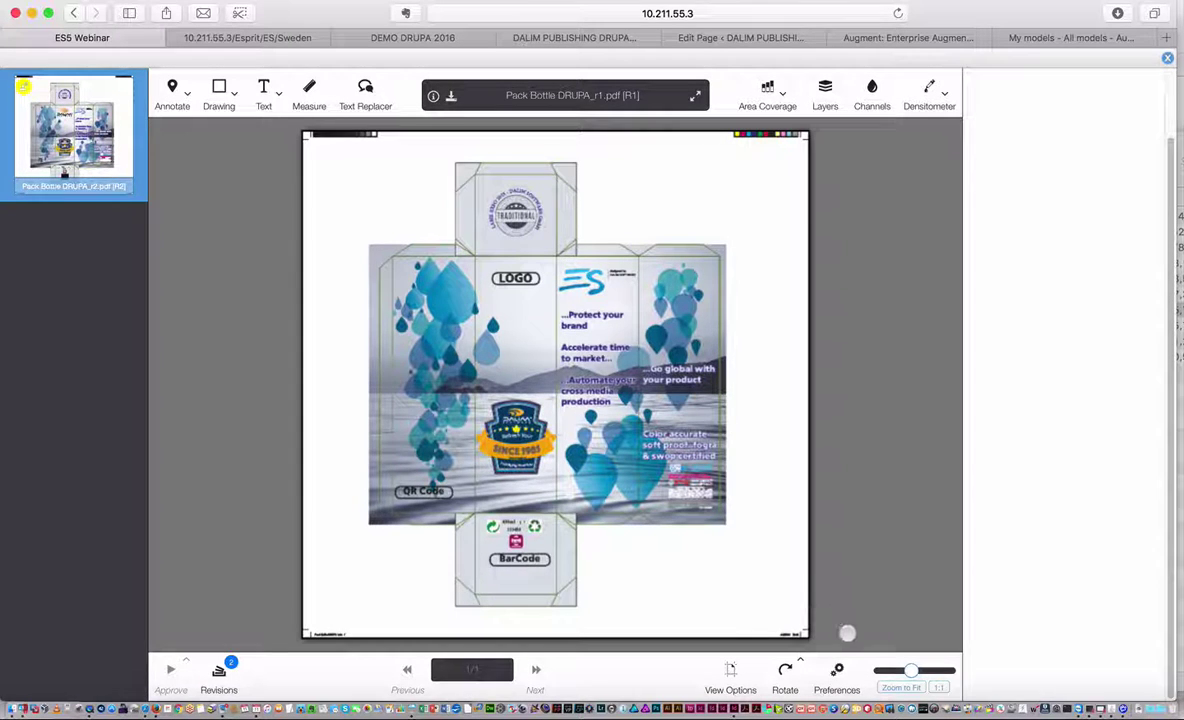
Try quarter-turn rotation, a 1° tilt and horizontal mirroring, reset both, then bring up general preferences
{"action": "key", "text": "r"}
{"action": "key", "text": "r"}
{"action": "key", "text": "r"}
{"action": "key", "text": "r"}
{"action": "left_click", "coordinate": [803, 660]}
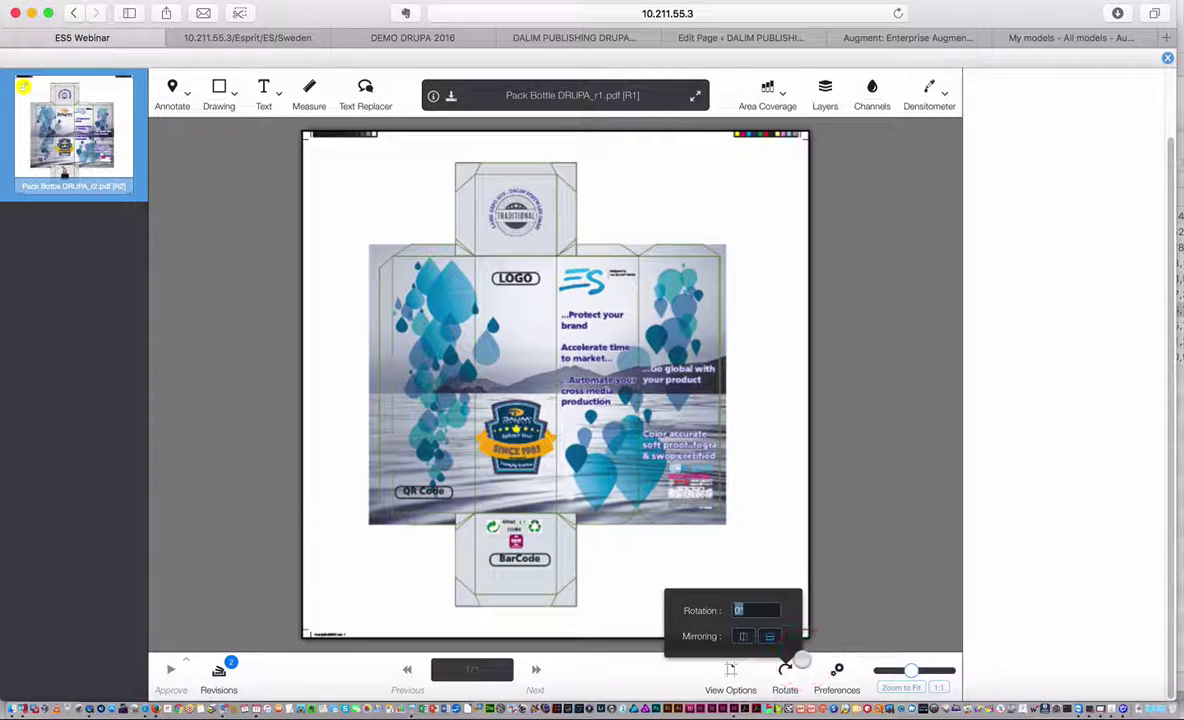
{"action": "key", "text": "Up"}
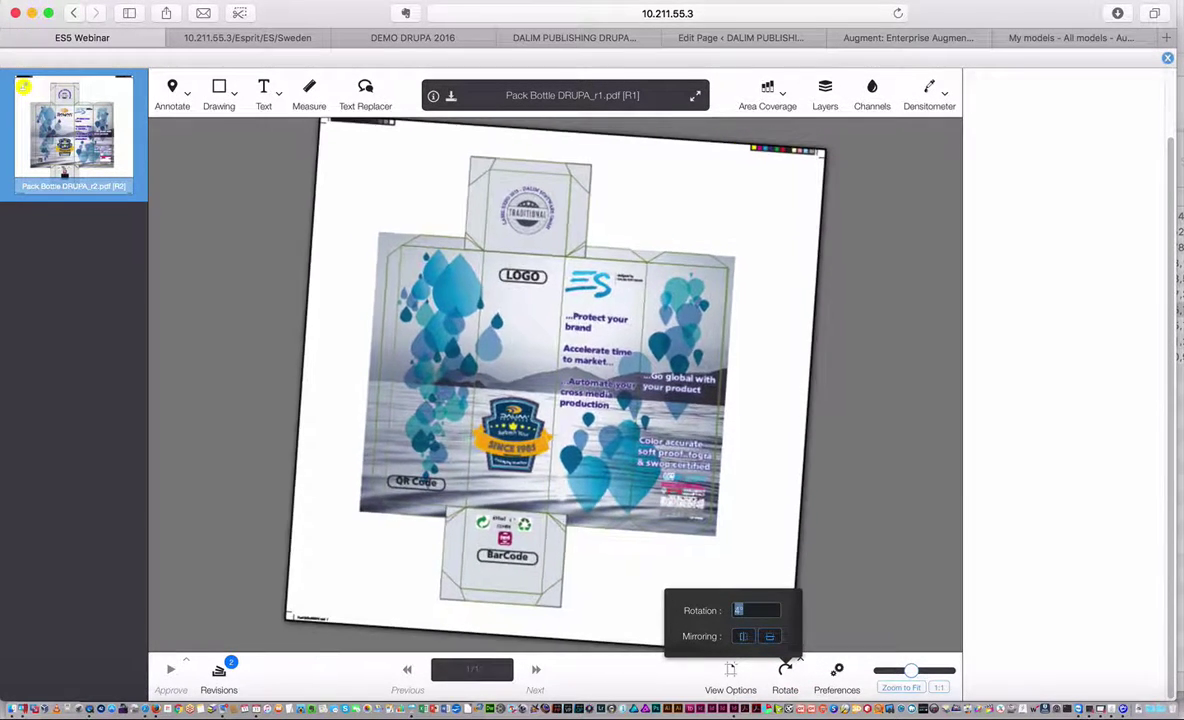
{"action": "key", "text": "Down"}
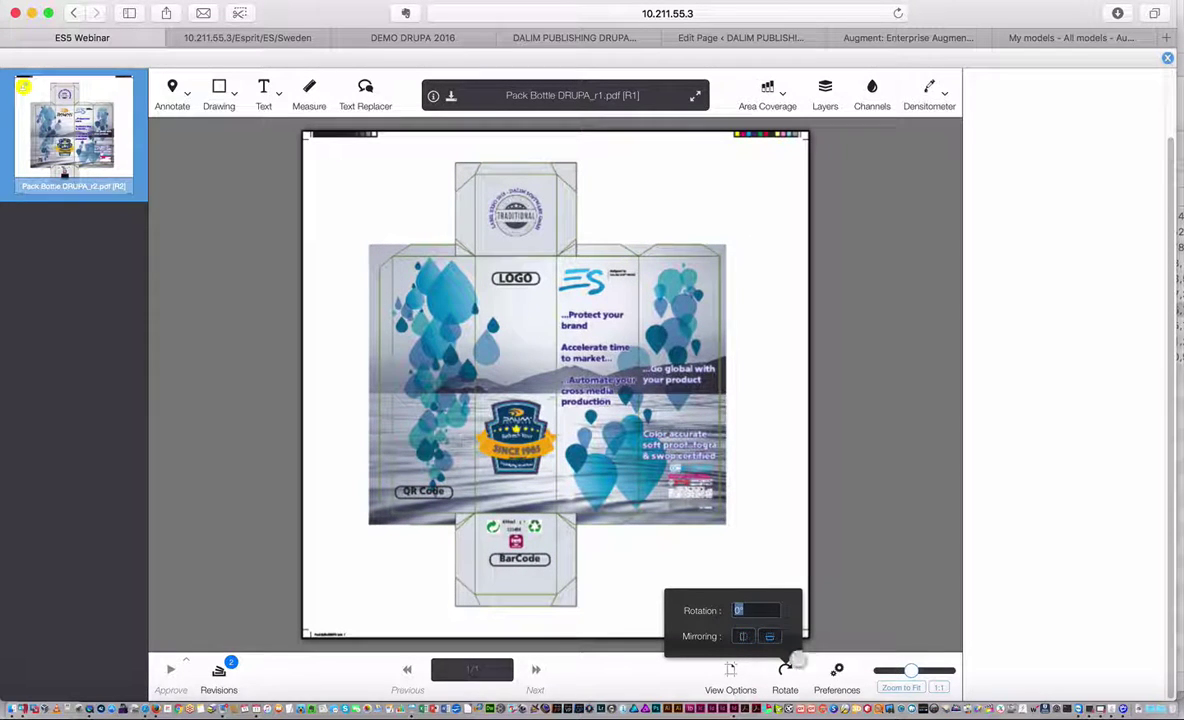
{"action": "left_click", "coordinate": [741, 638]}
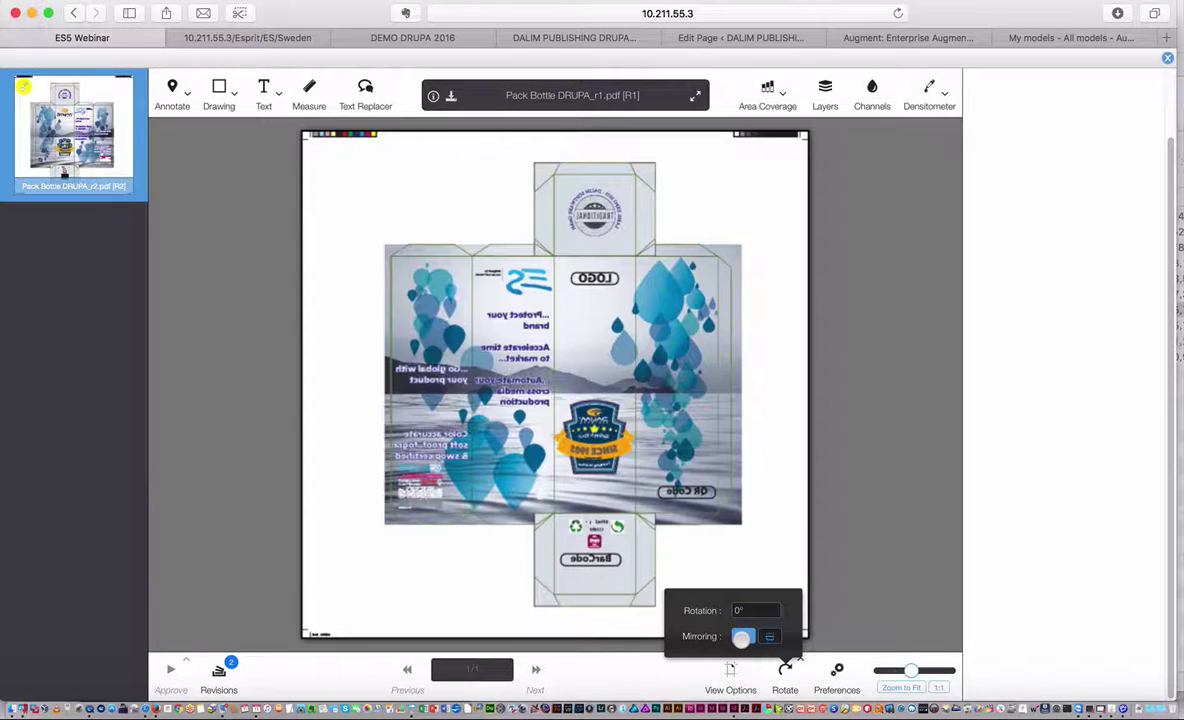
{"action": "left_click", "coordinate": [741, 638]}
{"action": "left_click", "coordinate": [787, 672]}
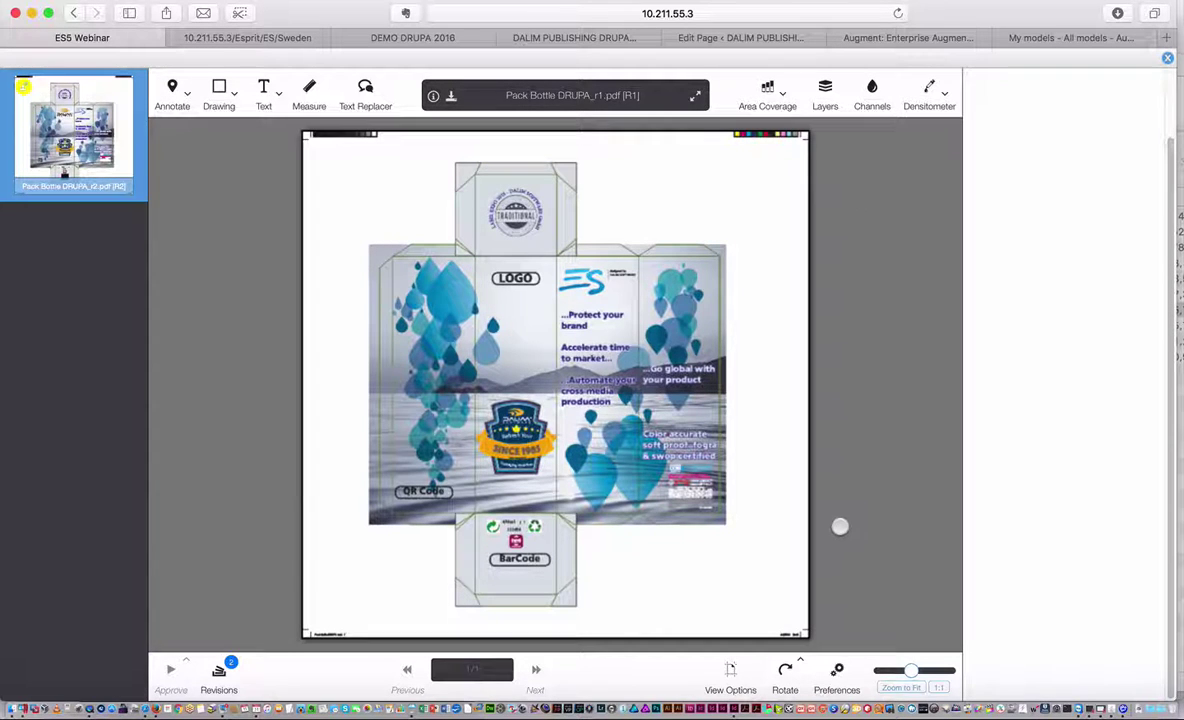
{"action": "left_click", "coordinate": [840, 672]}
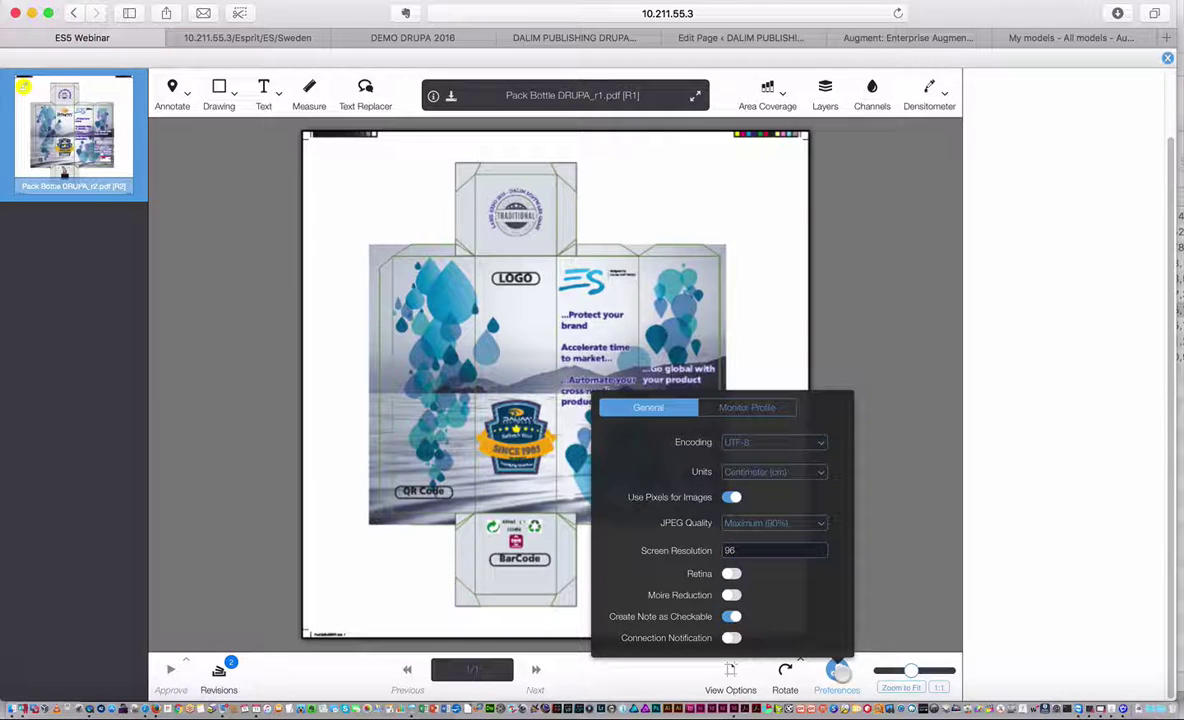
Close preferences, load revision 2 of Pack Bottle DRUPA and compare it with revision 1
{"action": "left_click", "coordinate": [838, 671]}
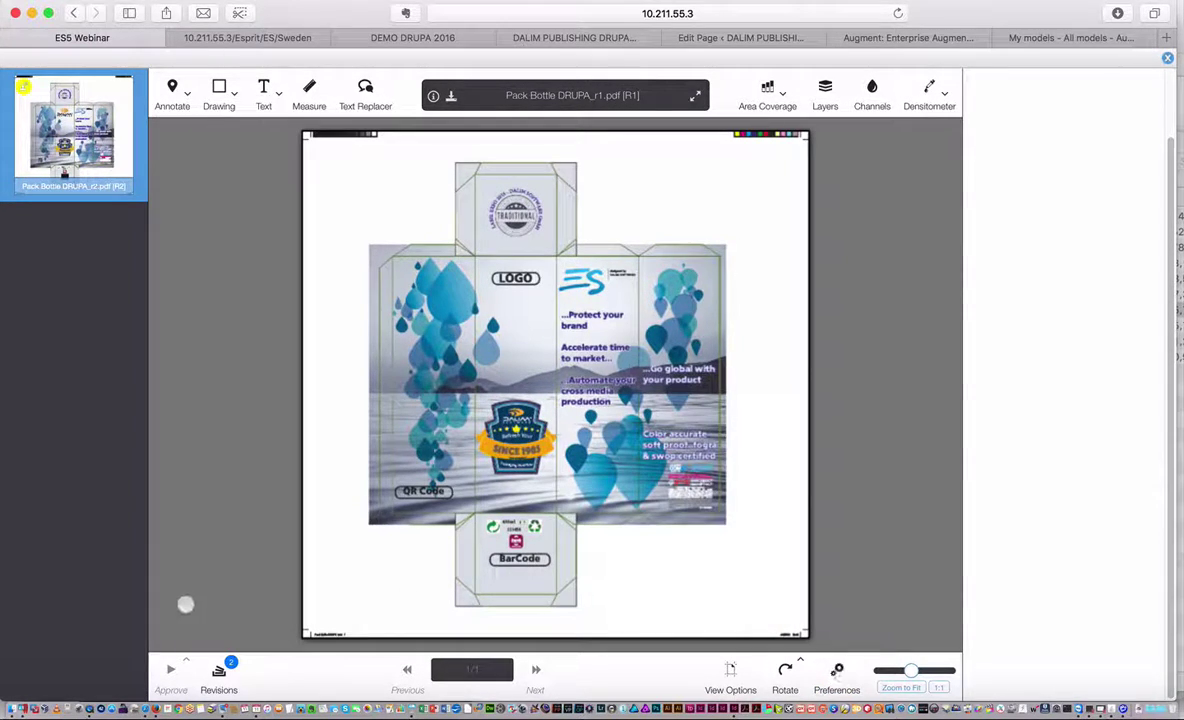
{"action": "left_click", "coordinate": [221, 672]}
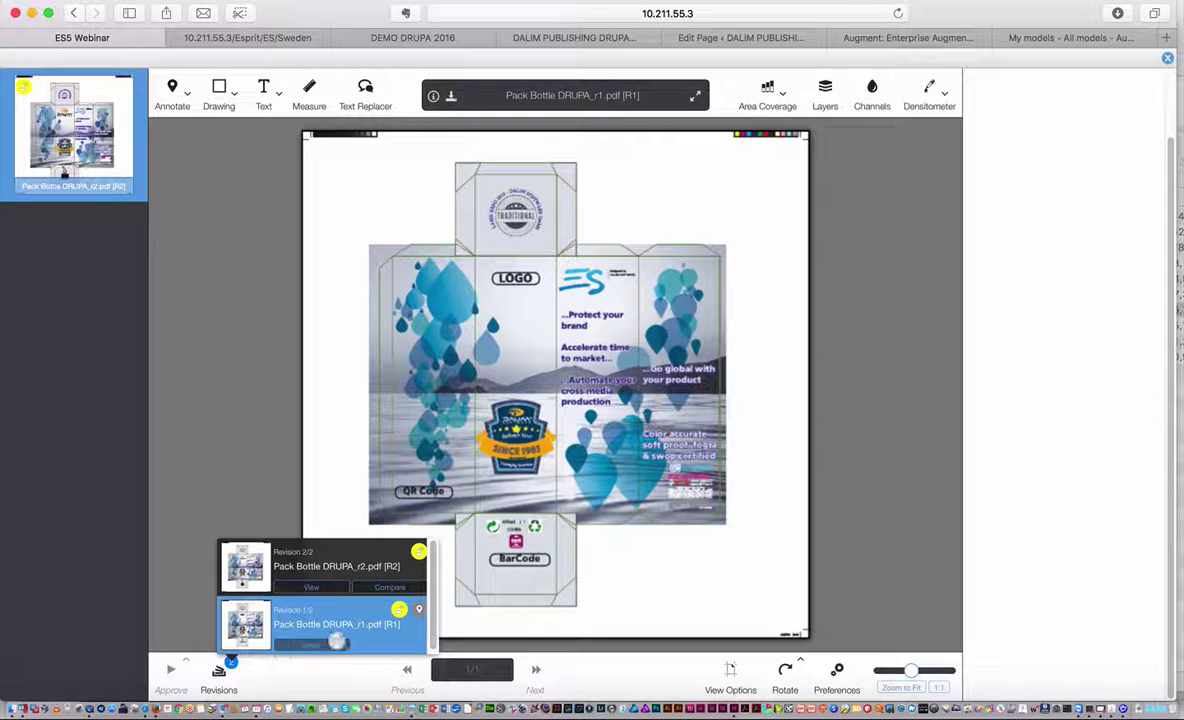
{"action": "left_click", "coordinate": [291, 587]}
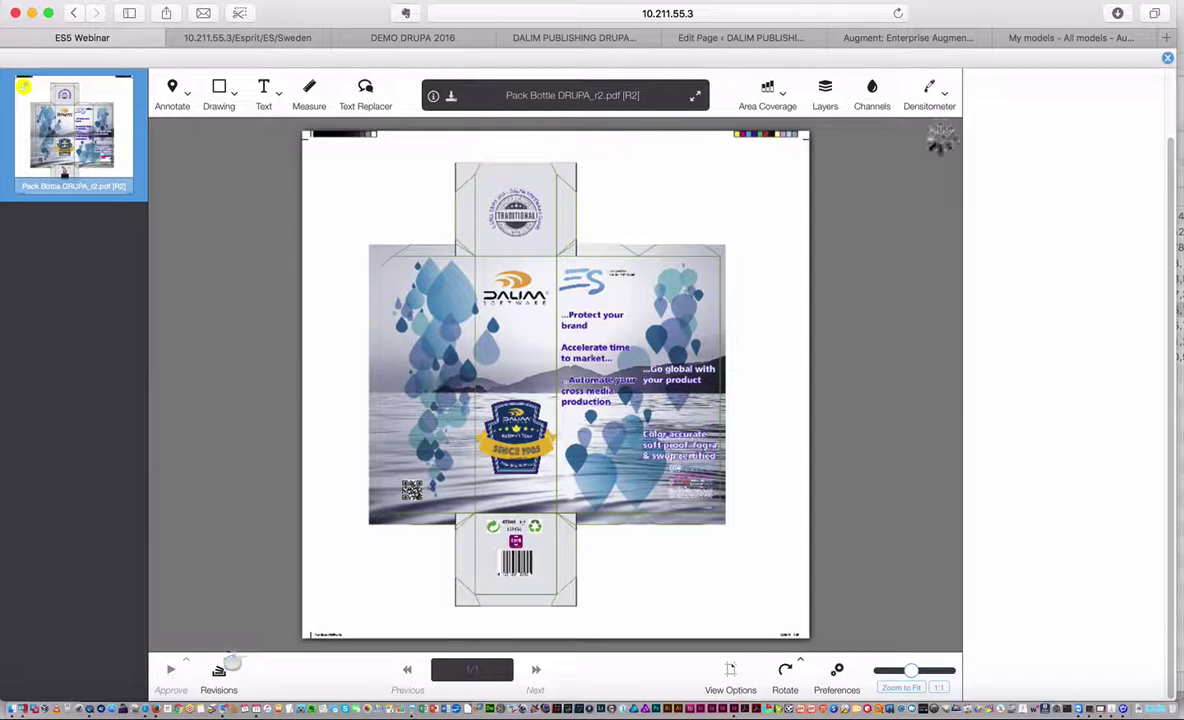
{"action": "left_click", "coordinate": [228, 664]}
{"action": "left_click", "coordinate": [386, 645]}
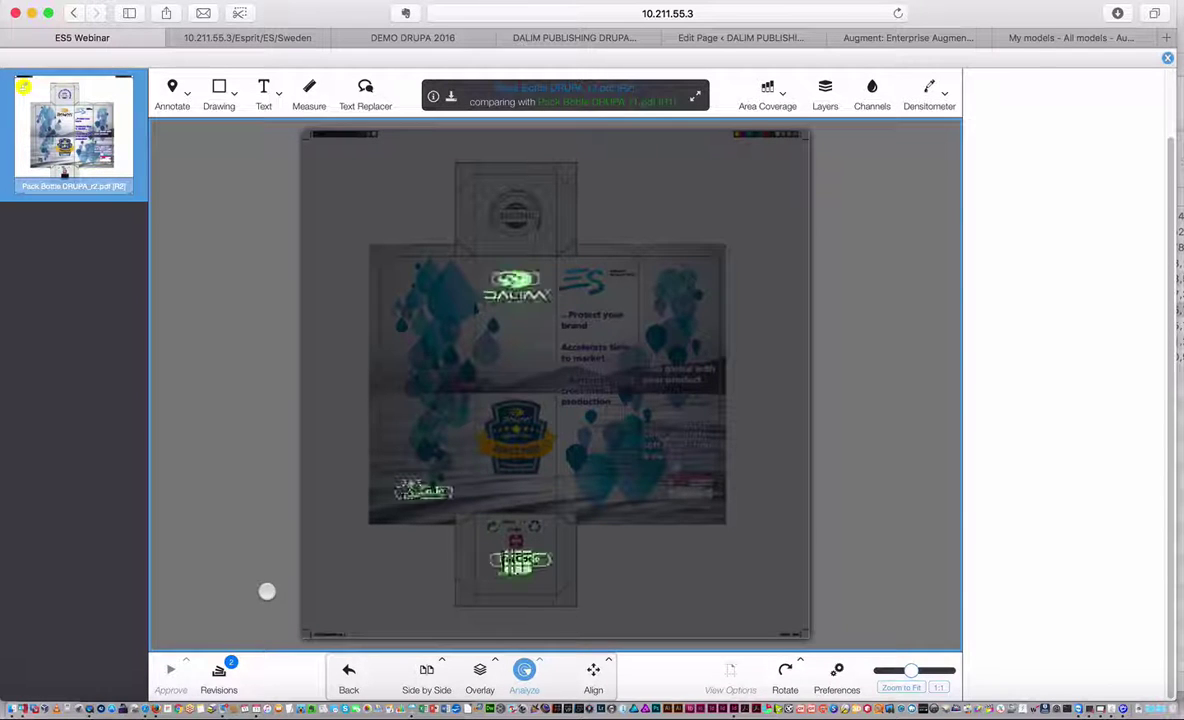
Zoom into the changed DALIM logo in Analyze mode, then zoom back out
{"action": "scroll", "coordinate": [526, 294], "scroll_direction": "up", "scroll_amount": 5}
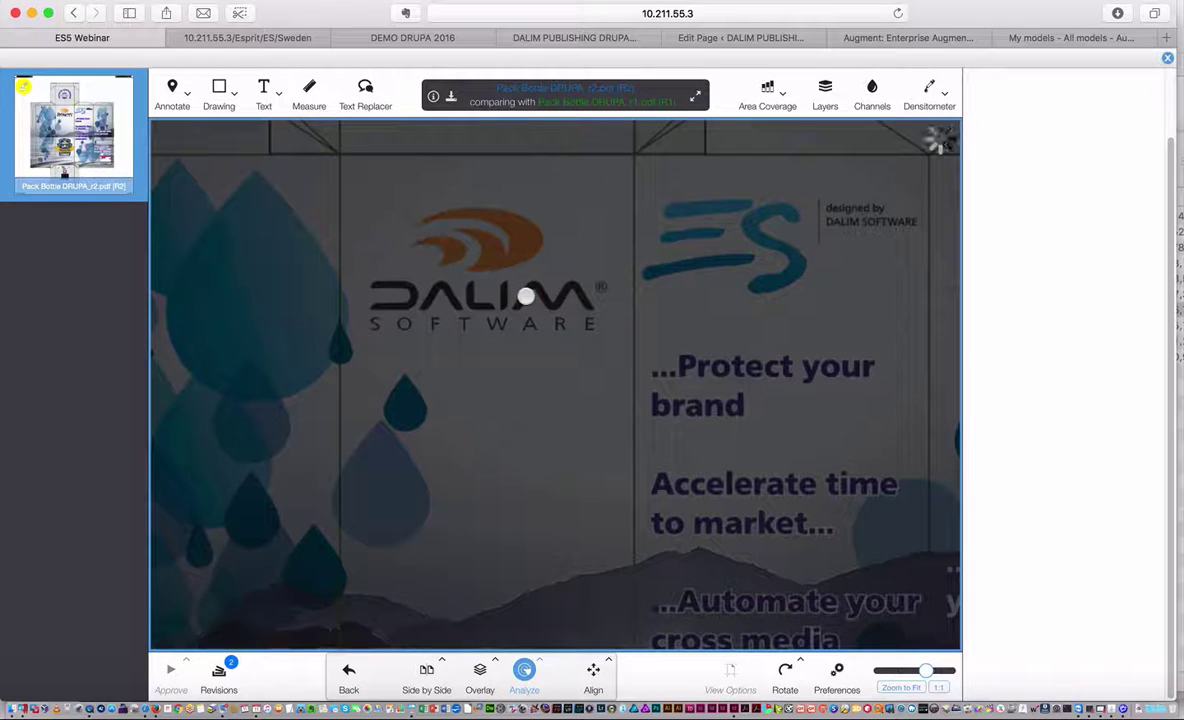
{"action": "scroll", "coordinate": [526, 296], "scroll_direction": "up", "scroll_amount": 2}
{"action": "scroll", "coordinate": [526, 296], "scroll_direction": "up", "scroll_amount": 1}
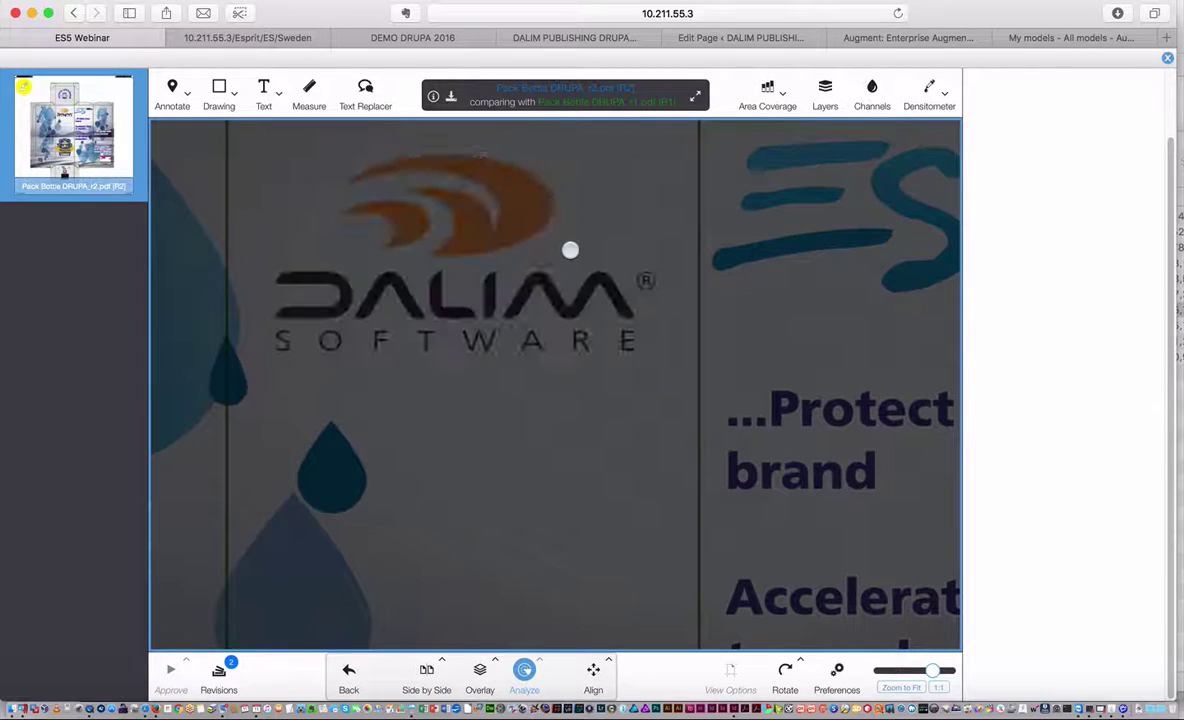
{"action": "scroll", "coordinate": [570, 250], "scroll_direction": "down", "scroll_amount": 5}
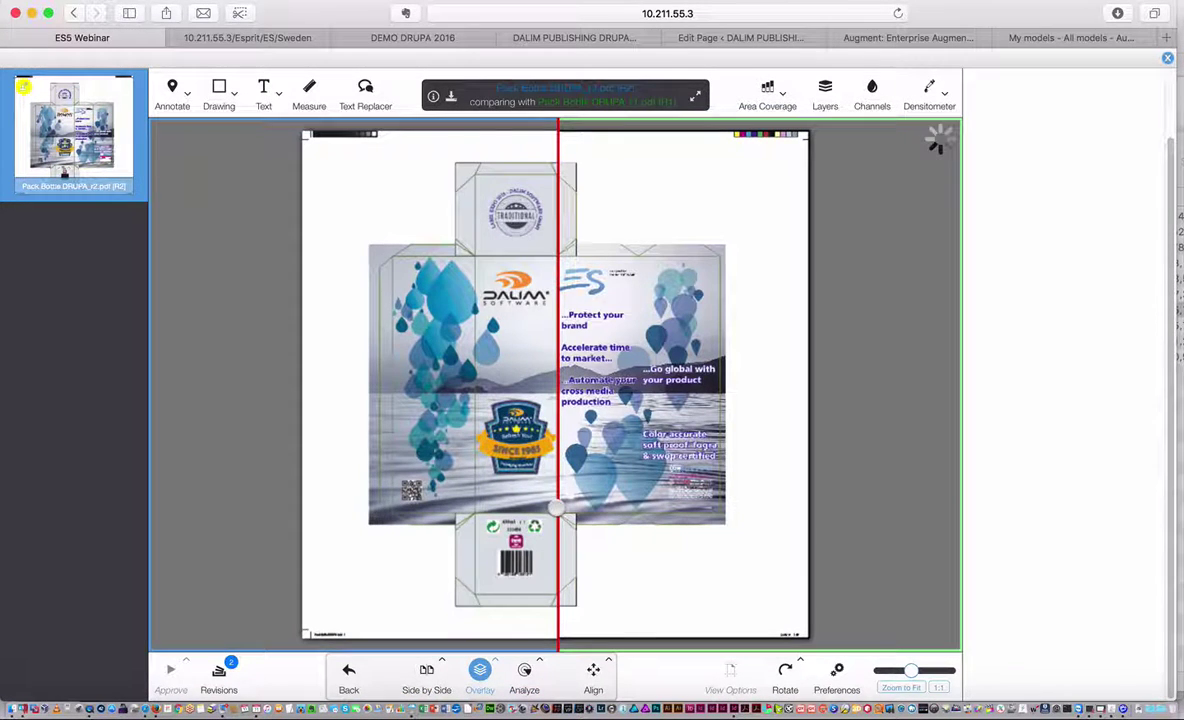
Sweep the overlay split across the package, view r2 and r1 side by side, then close the comparison
{"action": "left_click_drag", "start_coordinate": [492, 497], "coordinate": [557, 493]}
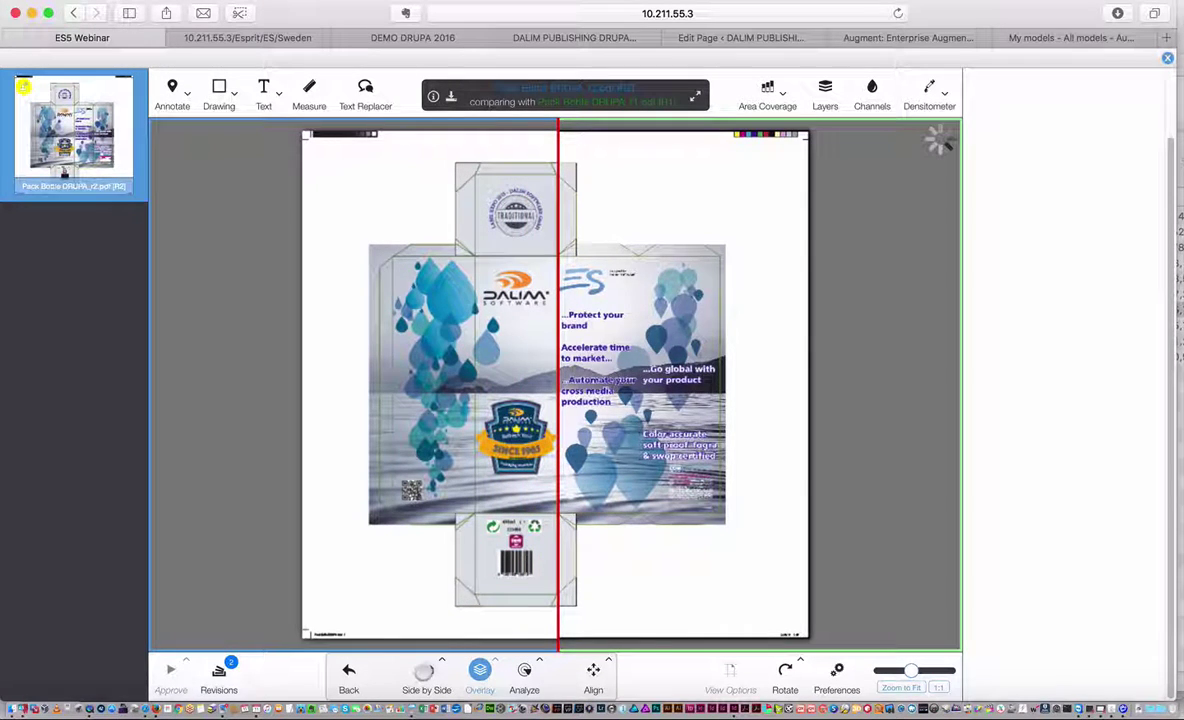
{"action": "left_click", "coordinate": [426, 670]}
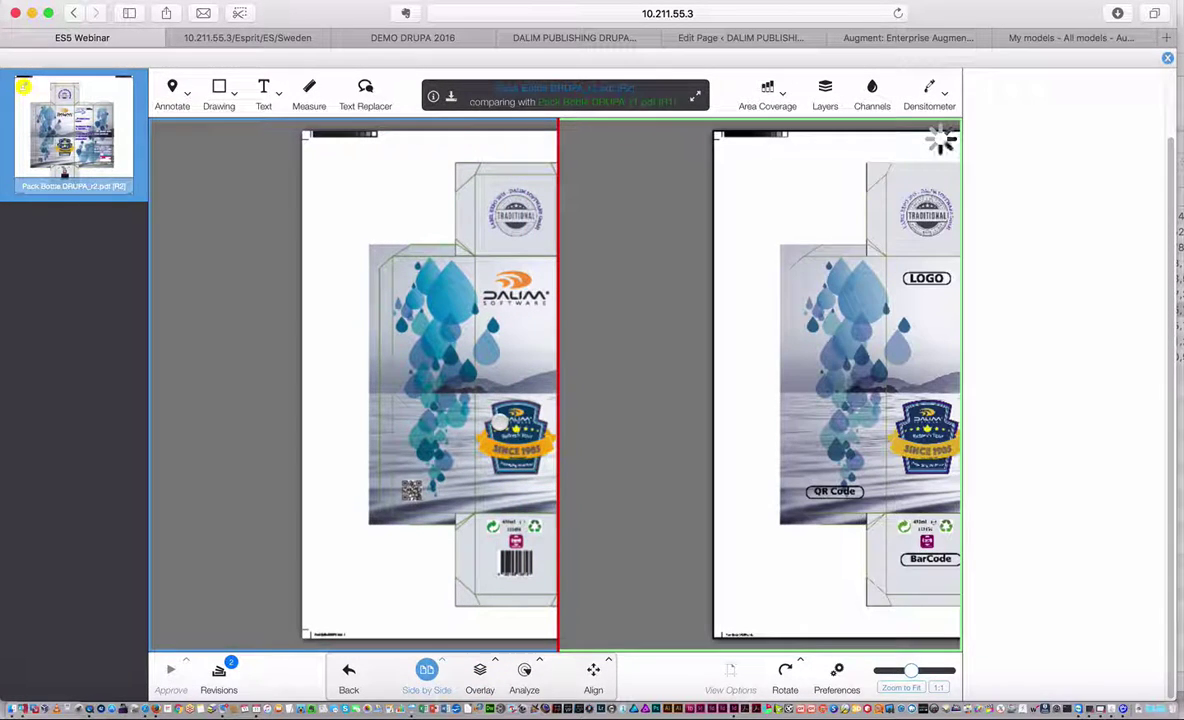
{"action": "scroll", "coordinate": [462, 405], "scroll_direction": "up", "scroll_amount": 5}
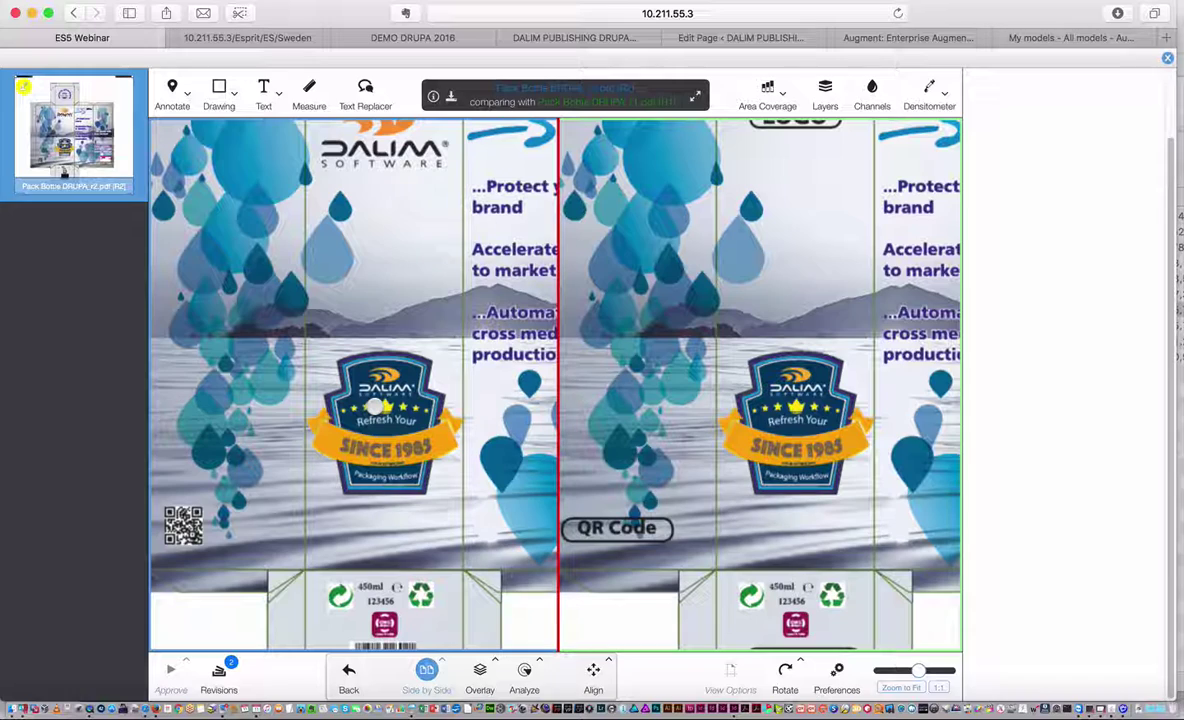
{"action": "scroll", "coordinate": [373, 407], "scroll_direction": "down", "scroll_amount": 5}
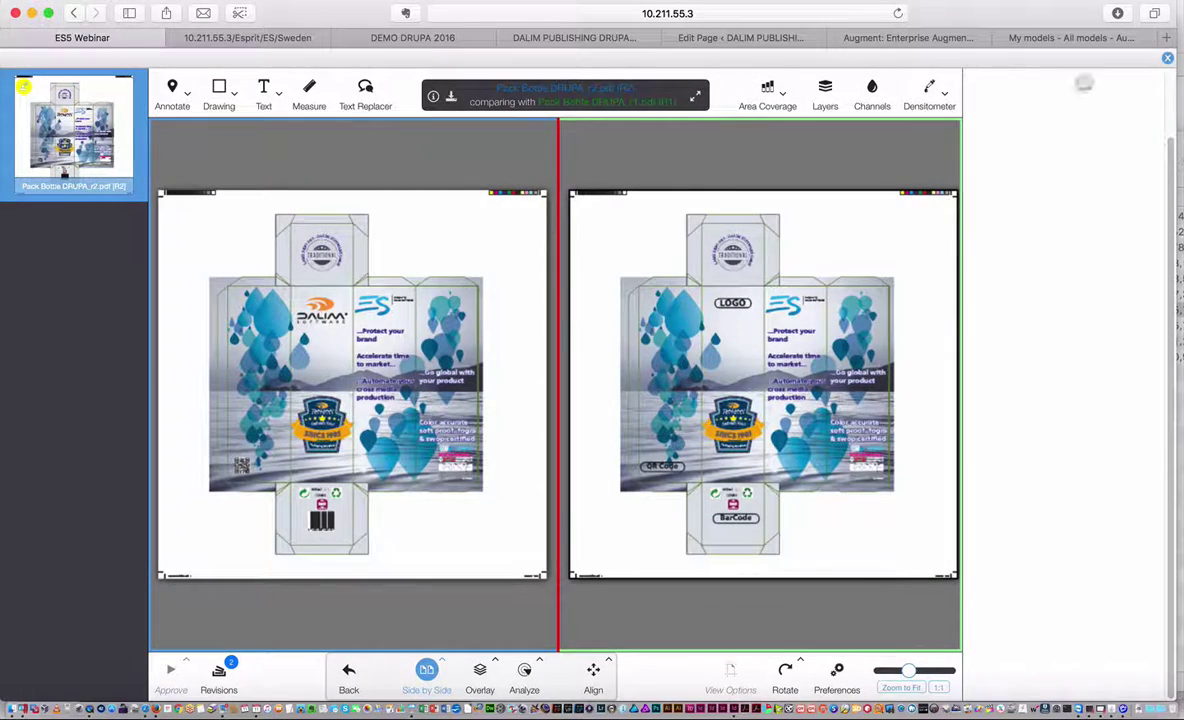
{"action": "left_click", "coordinate": [1170, 55]}
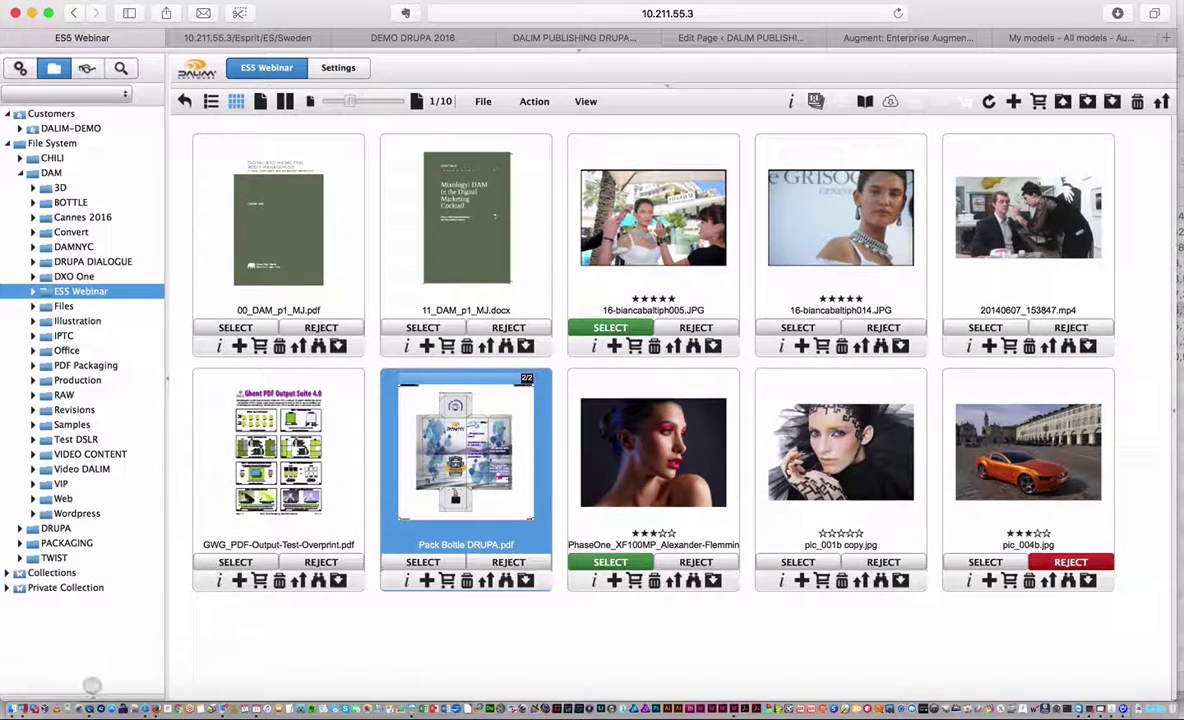
Switch the basket panel to Clipboard, add 16-biancabaltiph005.JPG and 16-biancabaltiph014.JPG, and view them
{"action": "left_click", "coordinate": [90, 700]}
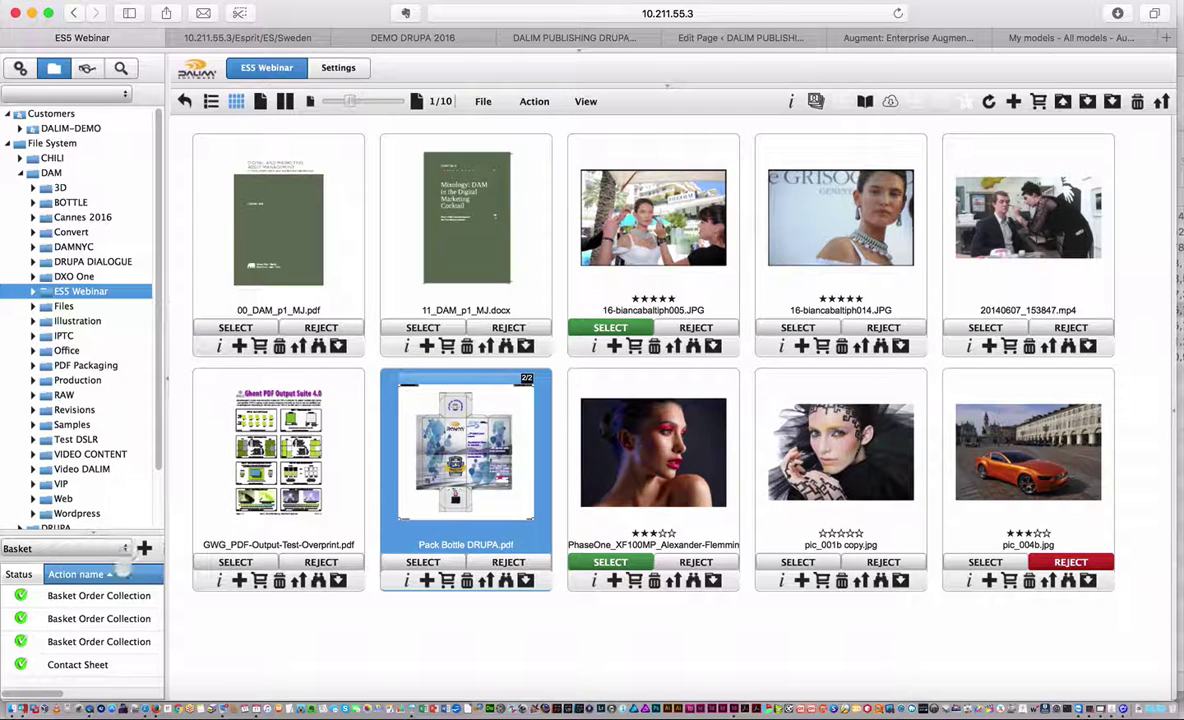
{"action": "left_click", "coordinate": [125, 548]}
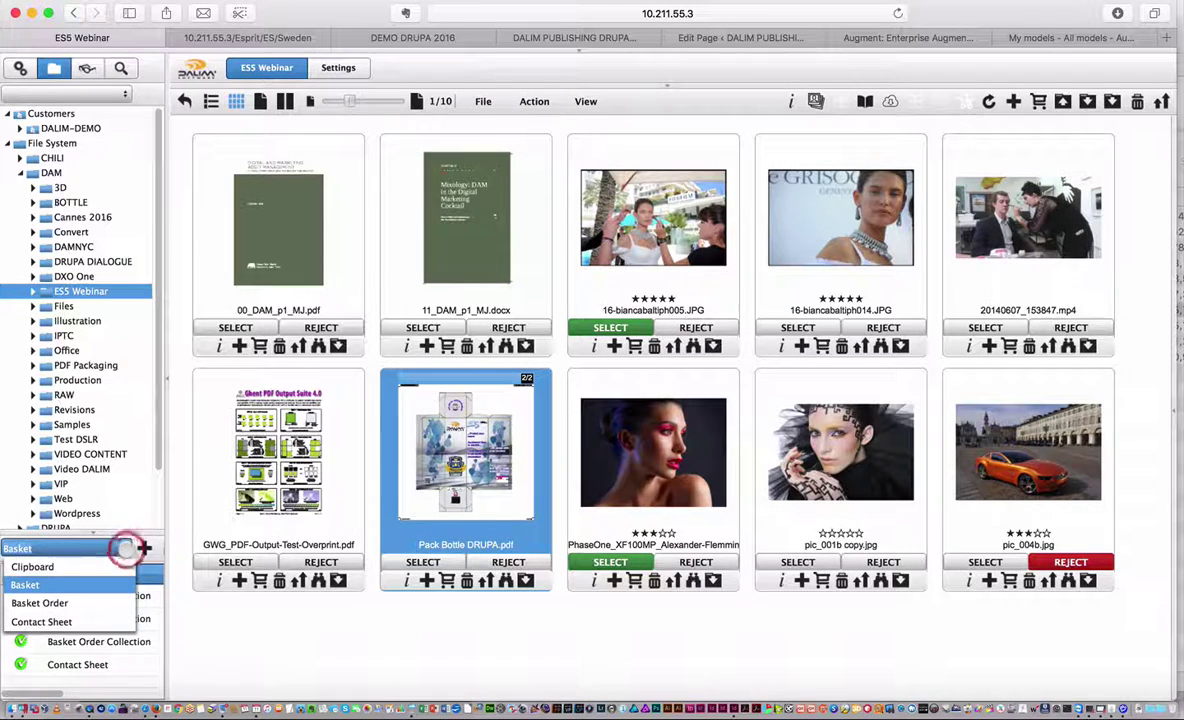
{"action": "left_click", "coordinate": [110, 567]}
{"action": "left_click", "coordinate": [653, 225]}
{"action": "left_click_drag", "start_coordinate": [653, 225], "coordinate": [60, 595]}
{"action": "left_click_drag", "start_coordinate": [840, 215], "coordinate": [210, 595]}
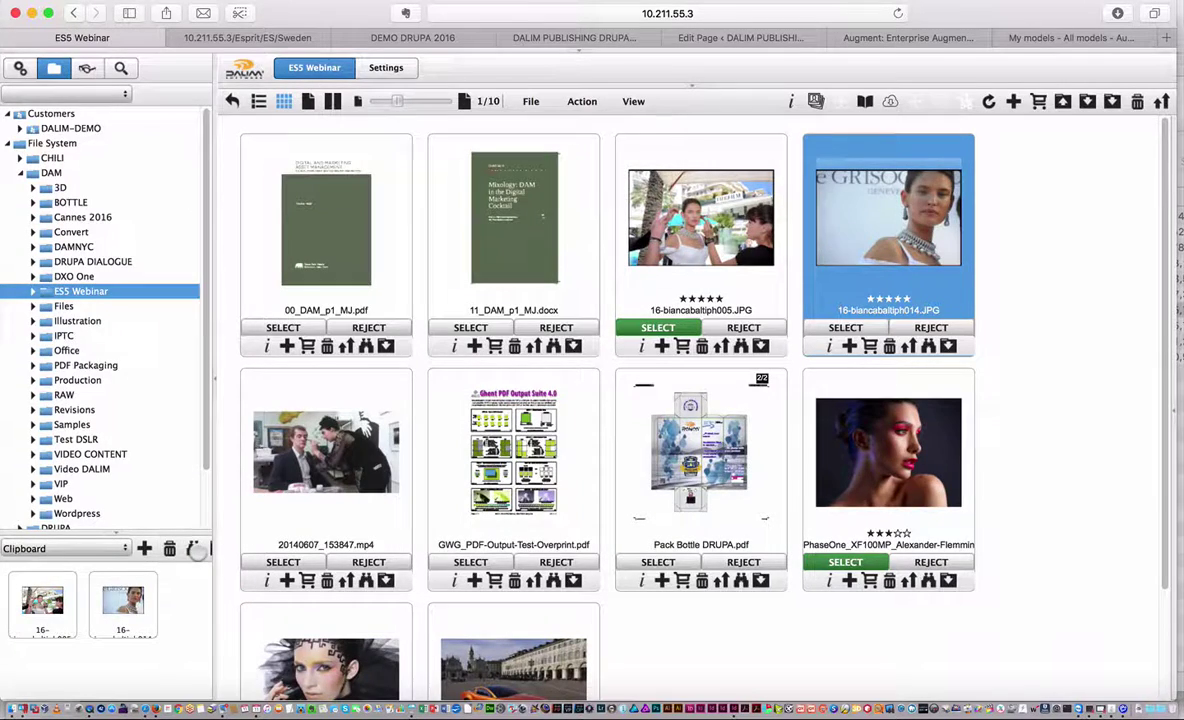
{"action": "left_click", "coordinate": [197, 549]}
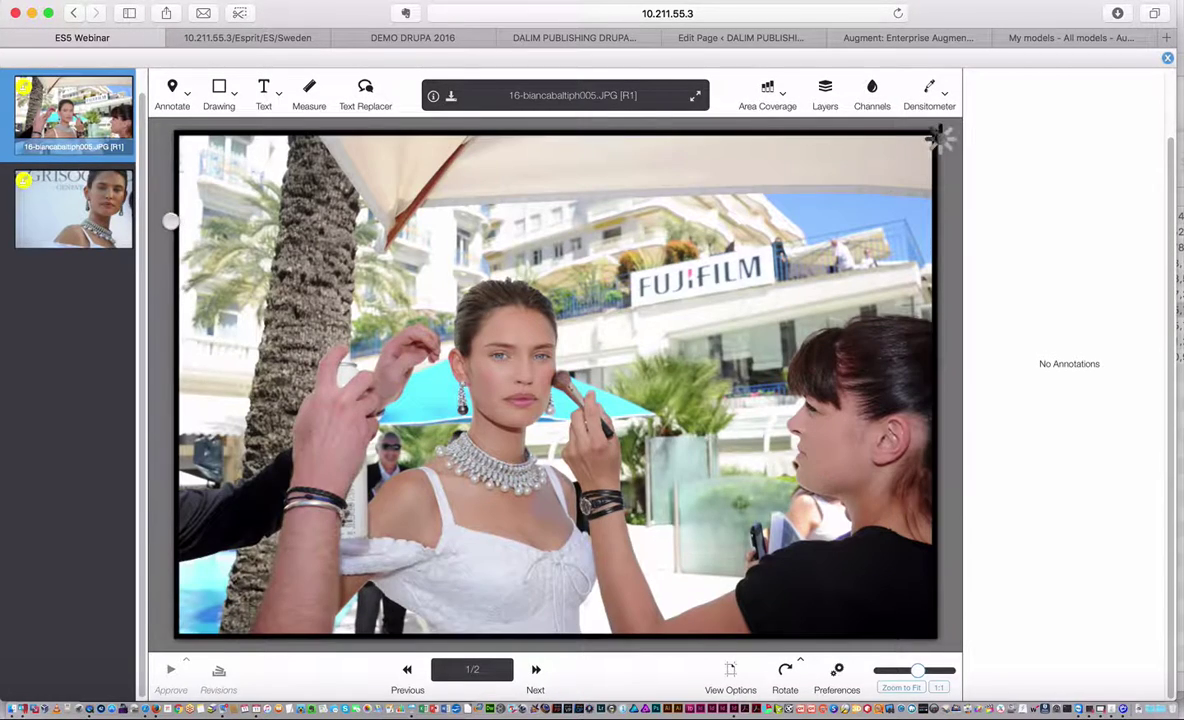
Compare the current Bianca photo with 16-biancabaltiph014 in an enlarged, zoomed floating window, then close the viewer
{"action": "mouse_move", "coordinate": [105, 205]}
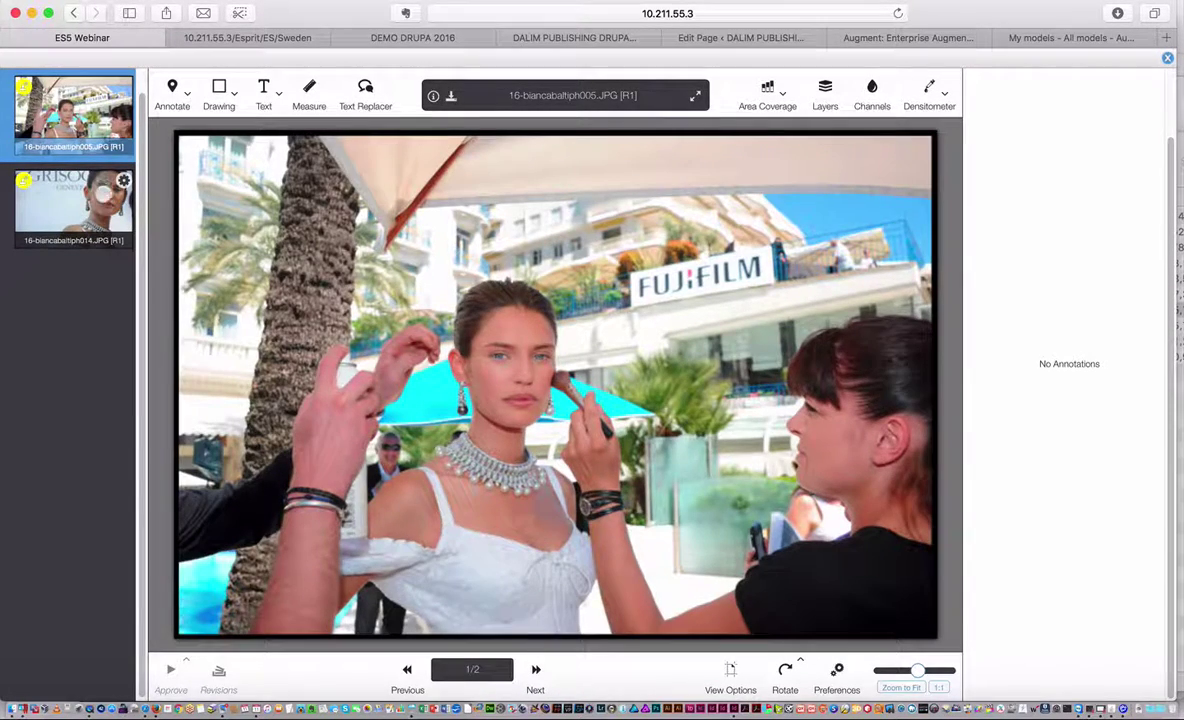
{"action": "left_click", "coordinate": [124, 178]}
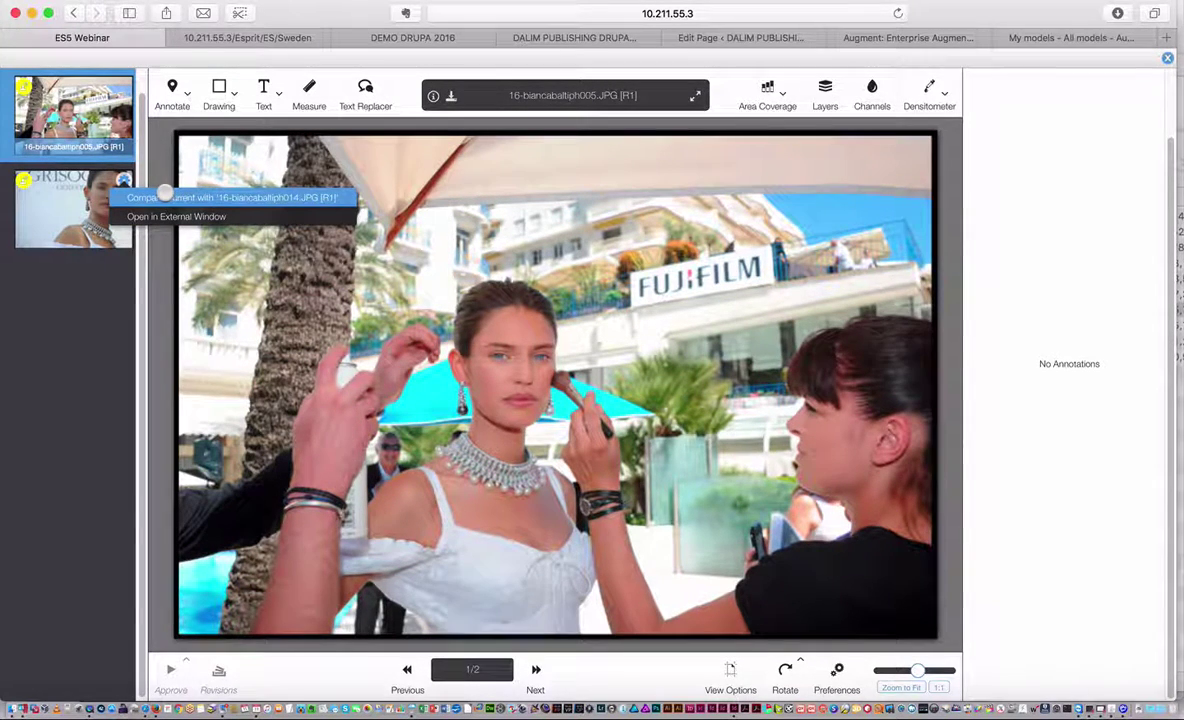
{"action": "left_click", "coordinate": [170, 197]}
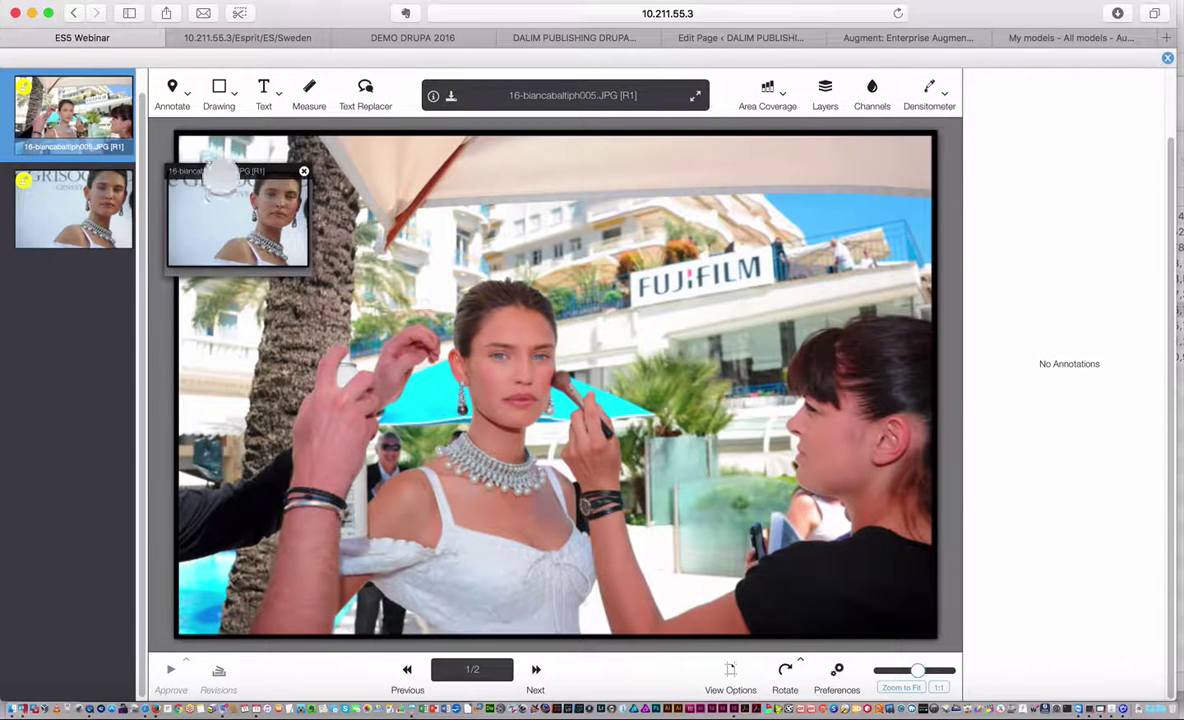
{"action": "left_click_drag", "start_coordinate": [309, 268], "coordinate": [397, 357]}
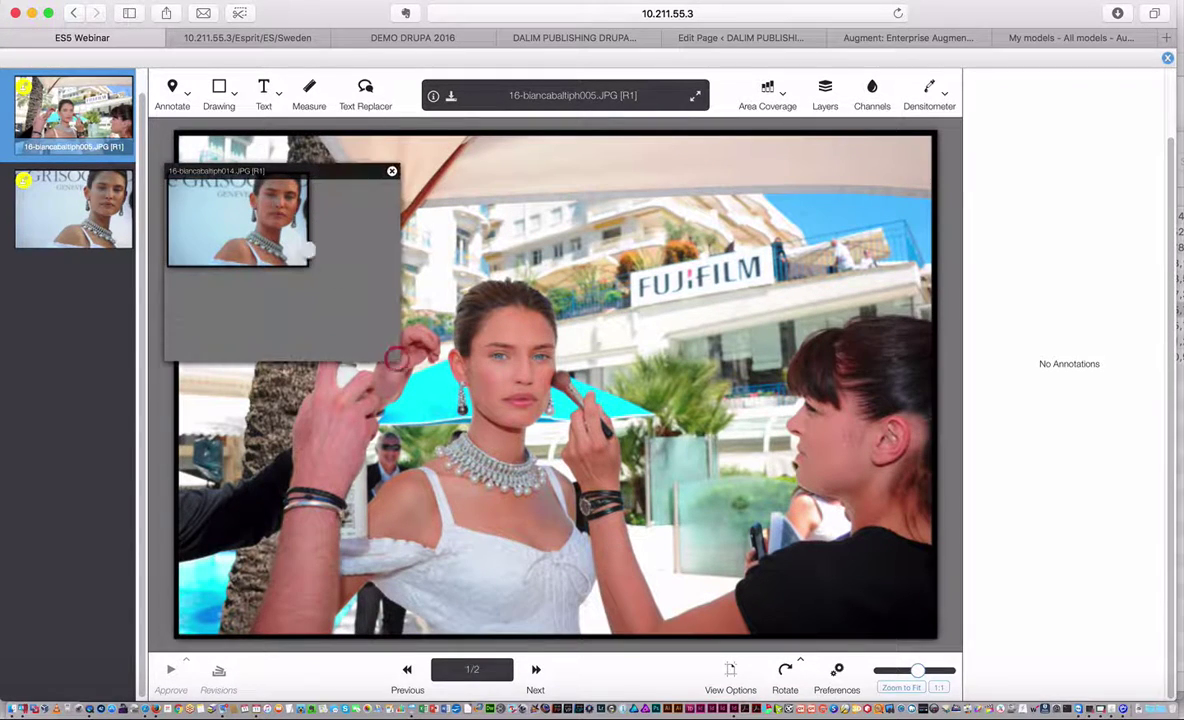
{"action": "scroll", "coordinate": [320, 278], "scroll_direction": "up", "scroll_amount": 5}
{"action": "scroll", "coordinate": [297, 283], "scroll_direction": "up", "scroll_amount": 4}
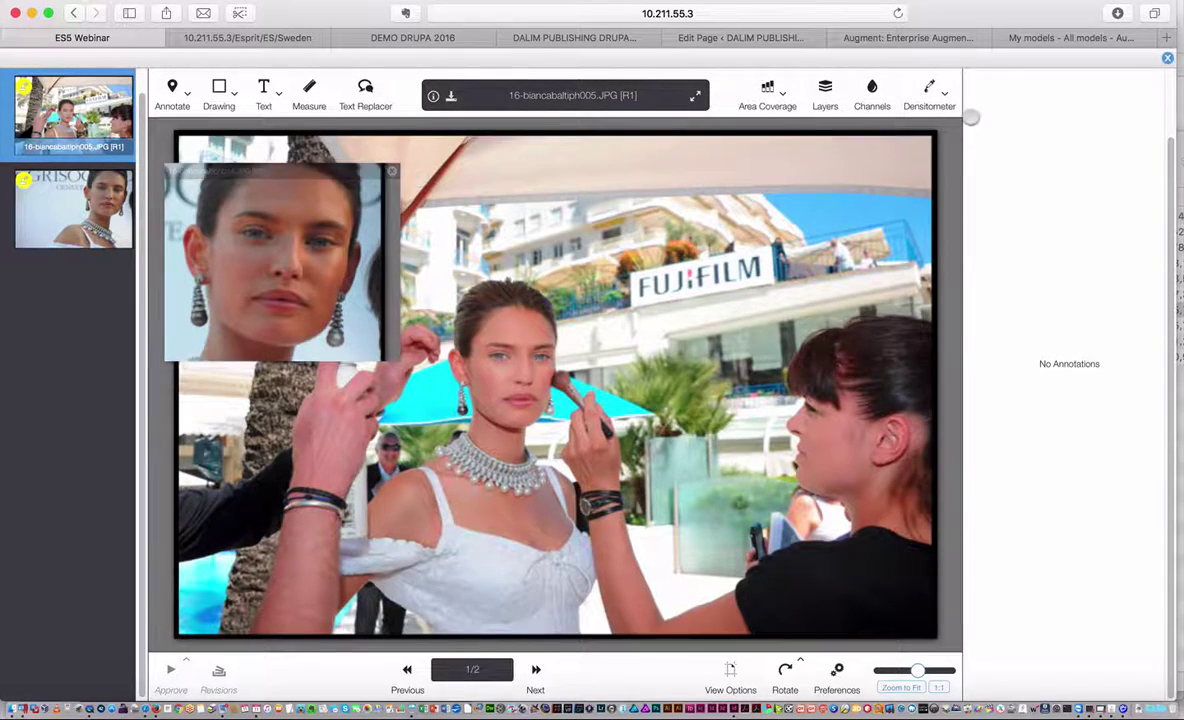
{"action": "left_click", "coordinate": [1167, 58]}
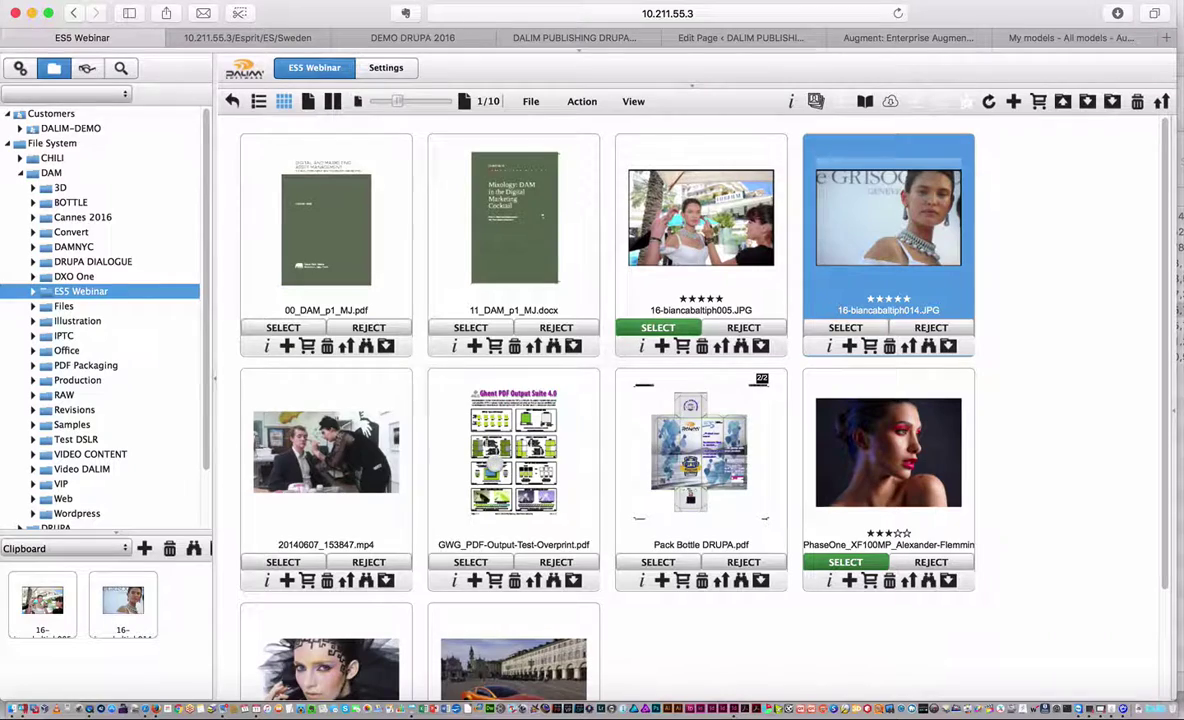
Open 20140607_153847.mp4, pause it at 00:00:02 frame 49, and pick the pinned-comment tool
{"action": "scroll", "coordinate": [562, 430], "scroll_direction": "down", "scroll_amount": 3}
{"action": "scroll", "coordinate": [562, 430], "scroll_direction": "up", "scroll_amount": 3}
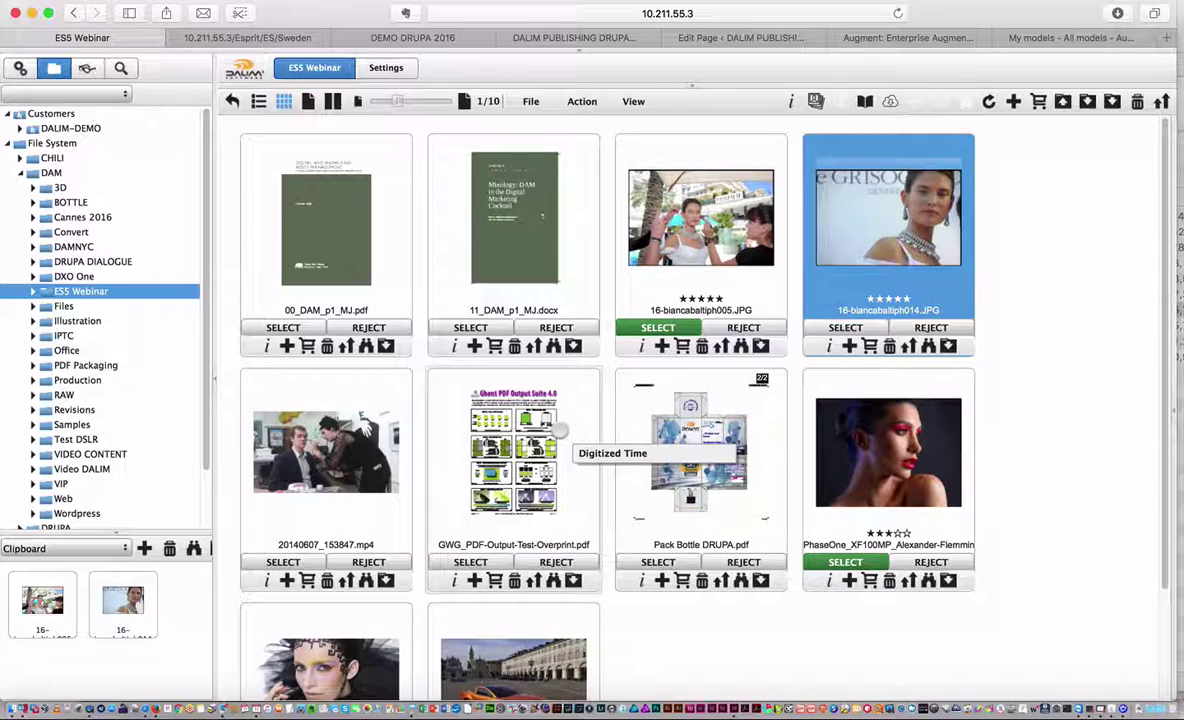
{"action": "double_click", "coordinate": [341, 459]}
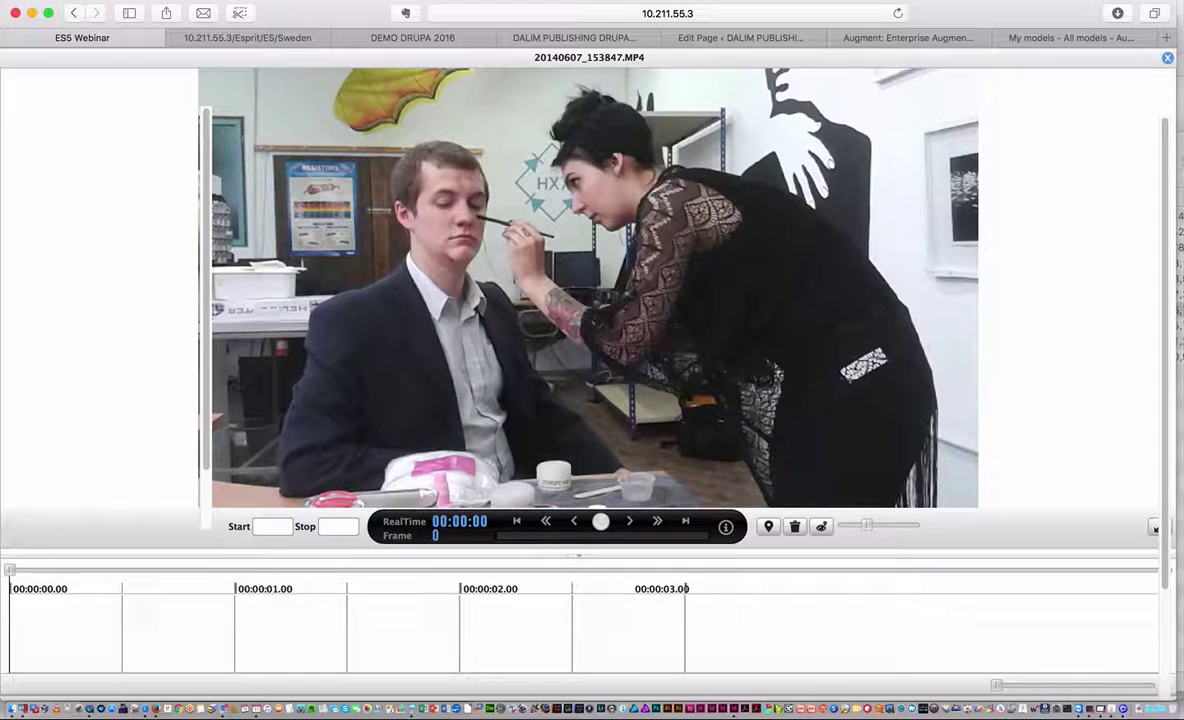
{"action": "left_click", "coordinate": [600, 521]}
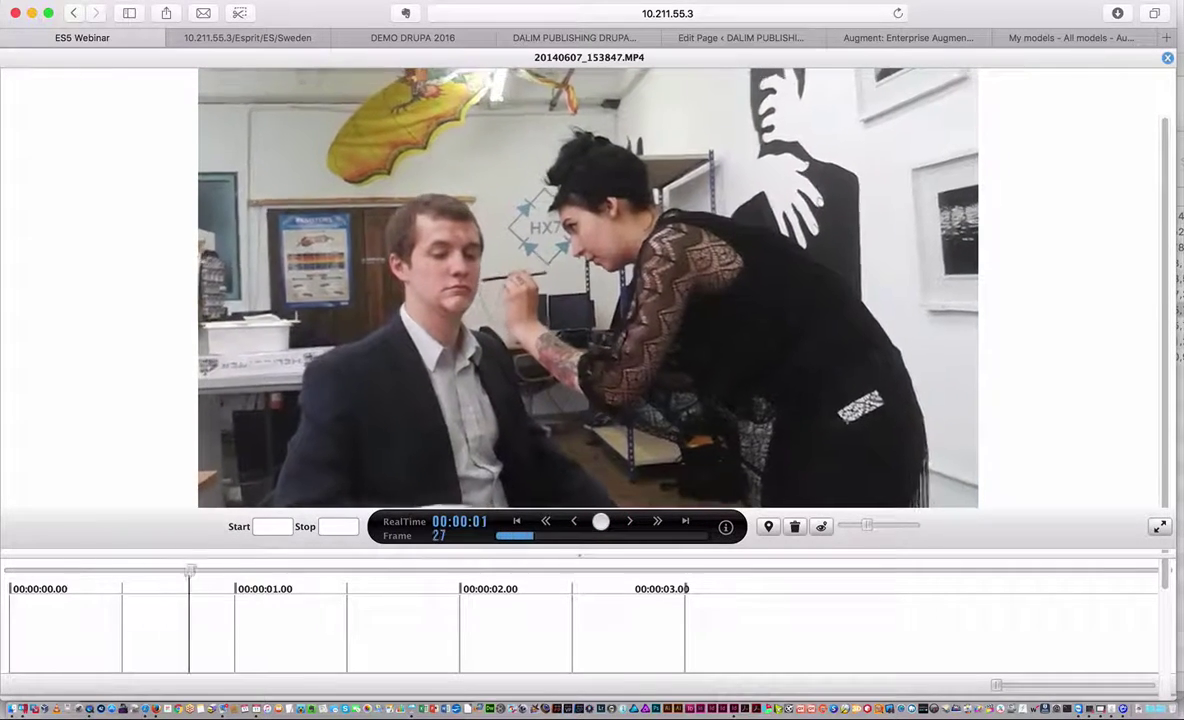
{"action": "left_click", "coordinate": [600, 521]}
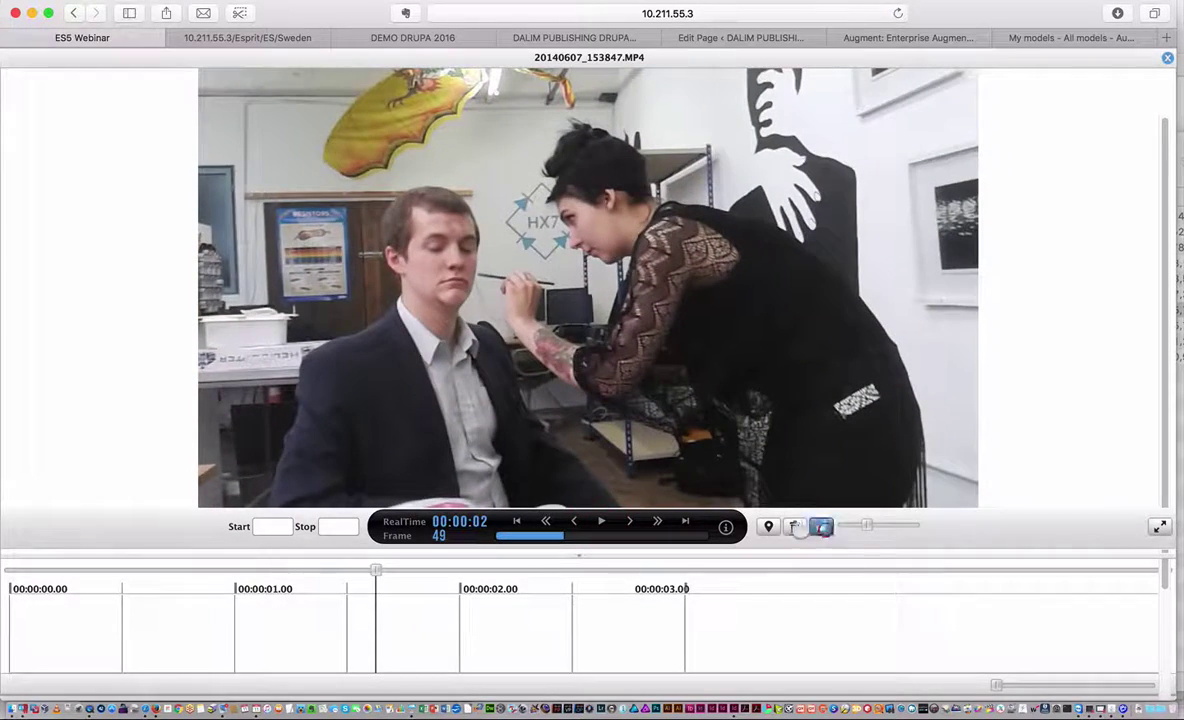
{"action": "left_click", "coordinate": [768, 526]}
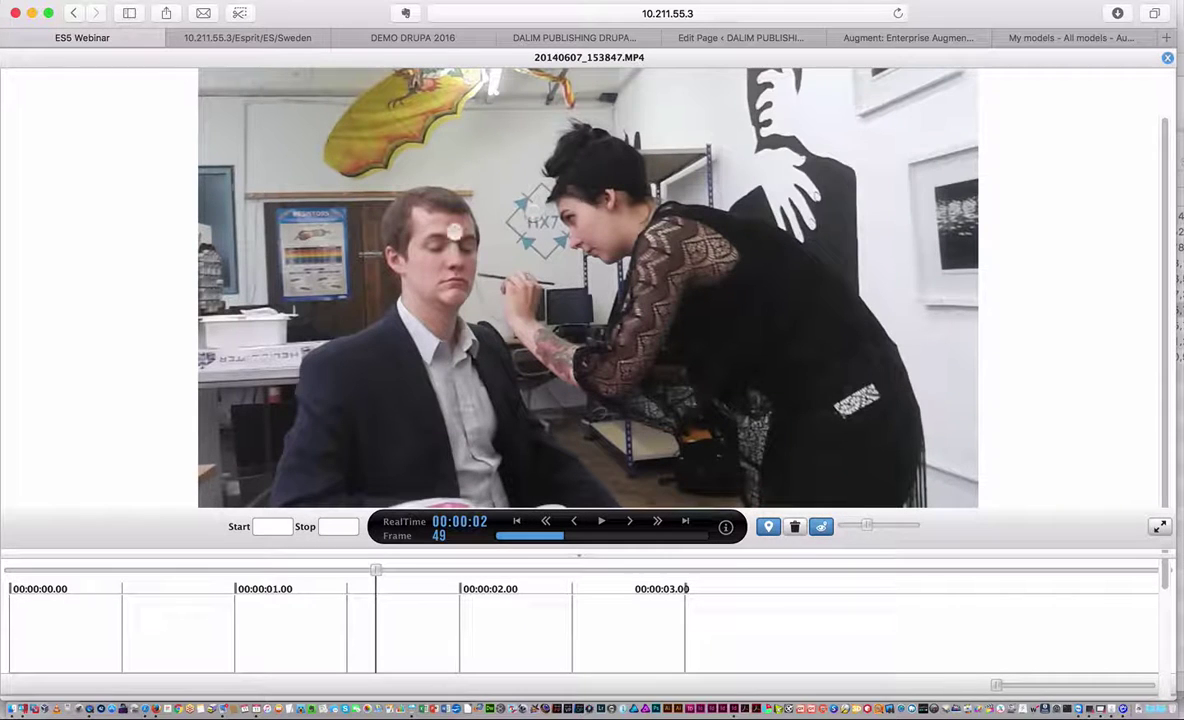
Pin 'check the skin' on the man's forehead, shift it aside, limit it to 1.2–2.4 s, then close the viewer
{"action": "left_click", "coordinate": [419, 224]}
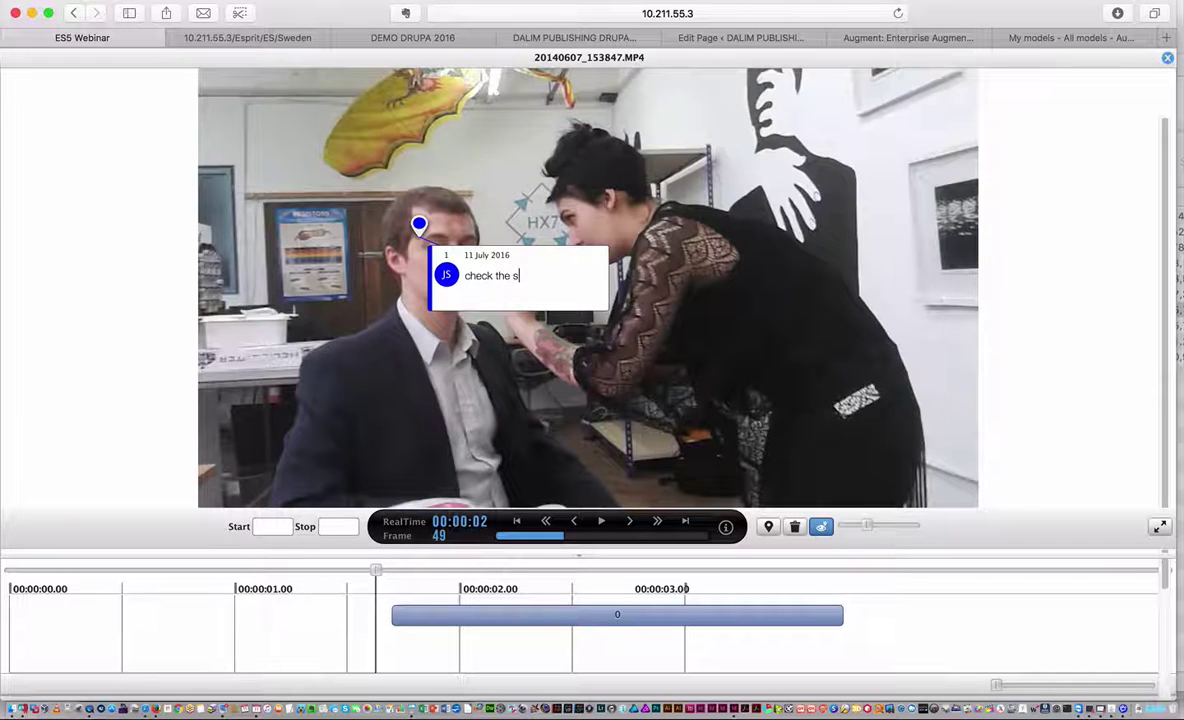
{"action": "left_click_drag", "start_coordinate": [573, 267], "coordinate": [410, 152]}
{"action": "left_click_drag", "start_coordinate": [843, 615], "coordinate": [511, 615]}
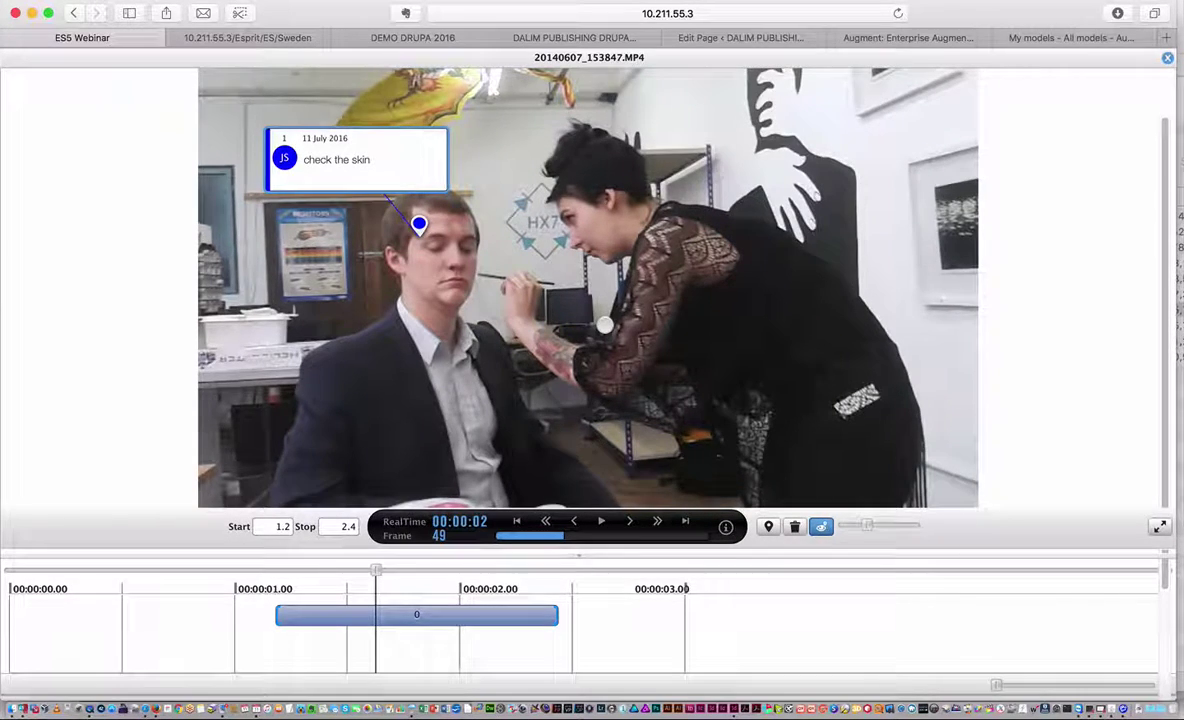
{"action": "left_click", "coordinate": [1167, 58]}
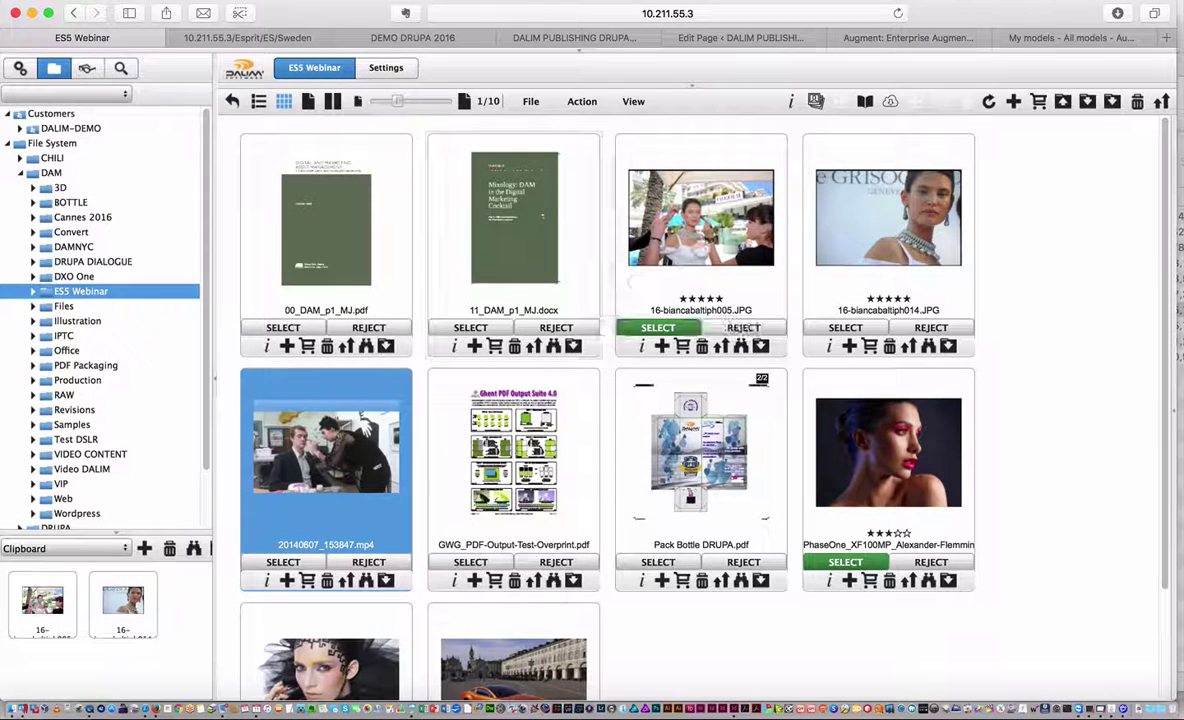
Add the IPTC keyword 'demowebinares5' to 16-biancabaltiph005.JPG's properties and save it
{"action": "left_click_drag", "start_coordinate": [636, 256], "coordinate": [163, 422]}
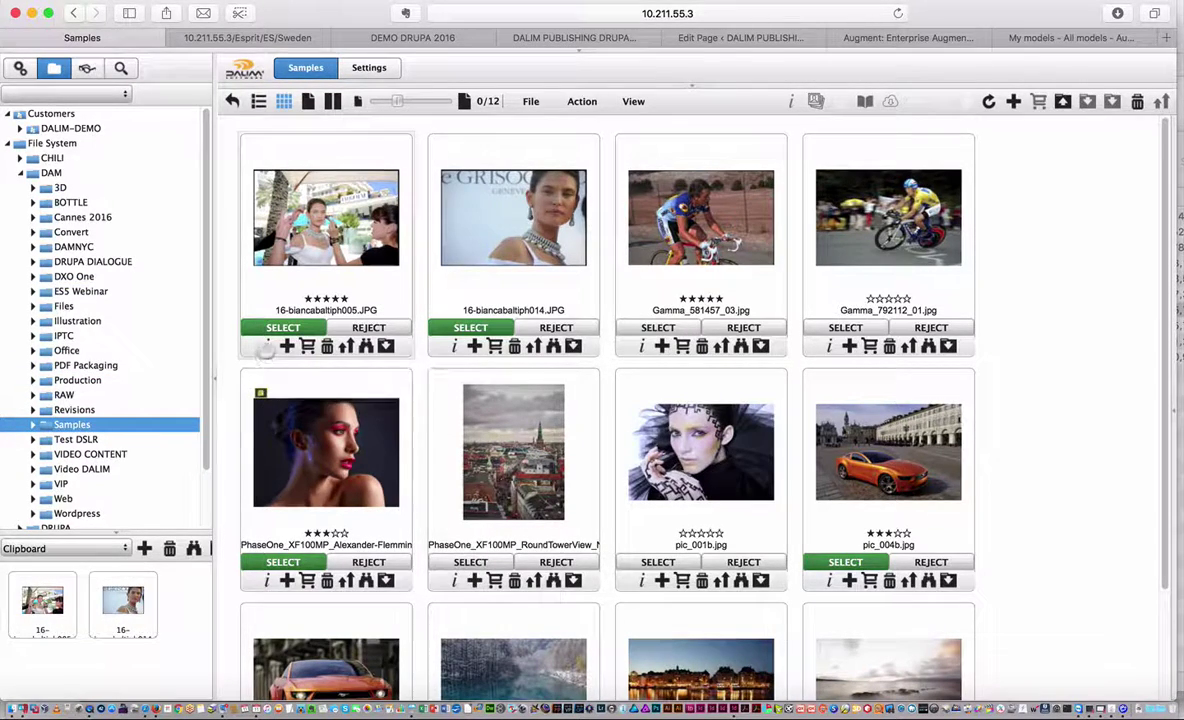
{"action": "left_click", "coordinate": [266, 345]}
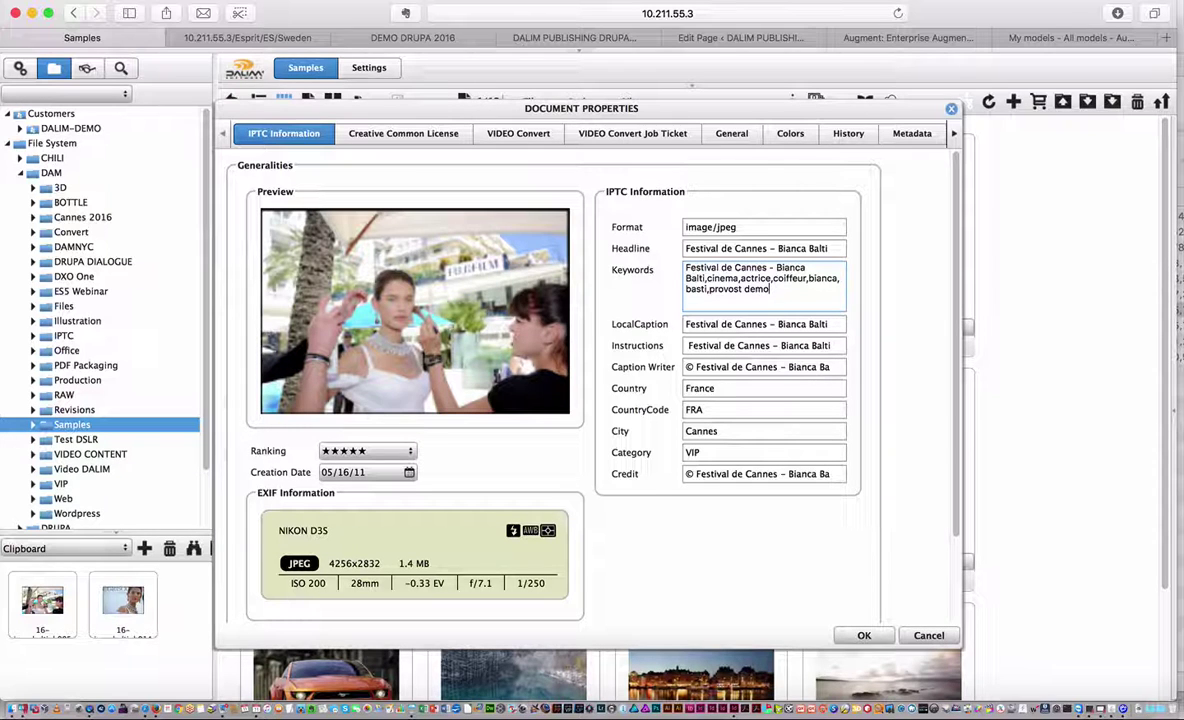
{"action": "type", "text": "inare"}
{"action": "double_click", "coordinate": [782, 289]}
{"action": "left_click", "coordinate": [862, 635]}
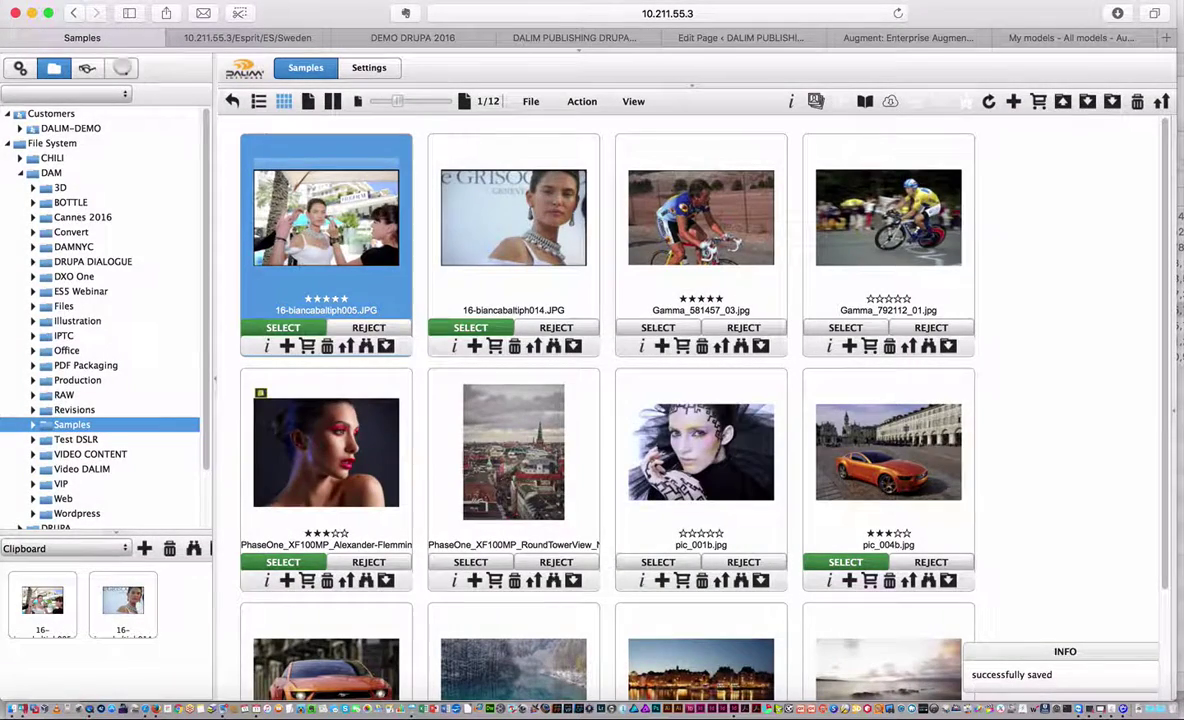
{"action": "left_click", "coordinate": [121, 67]}
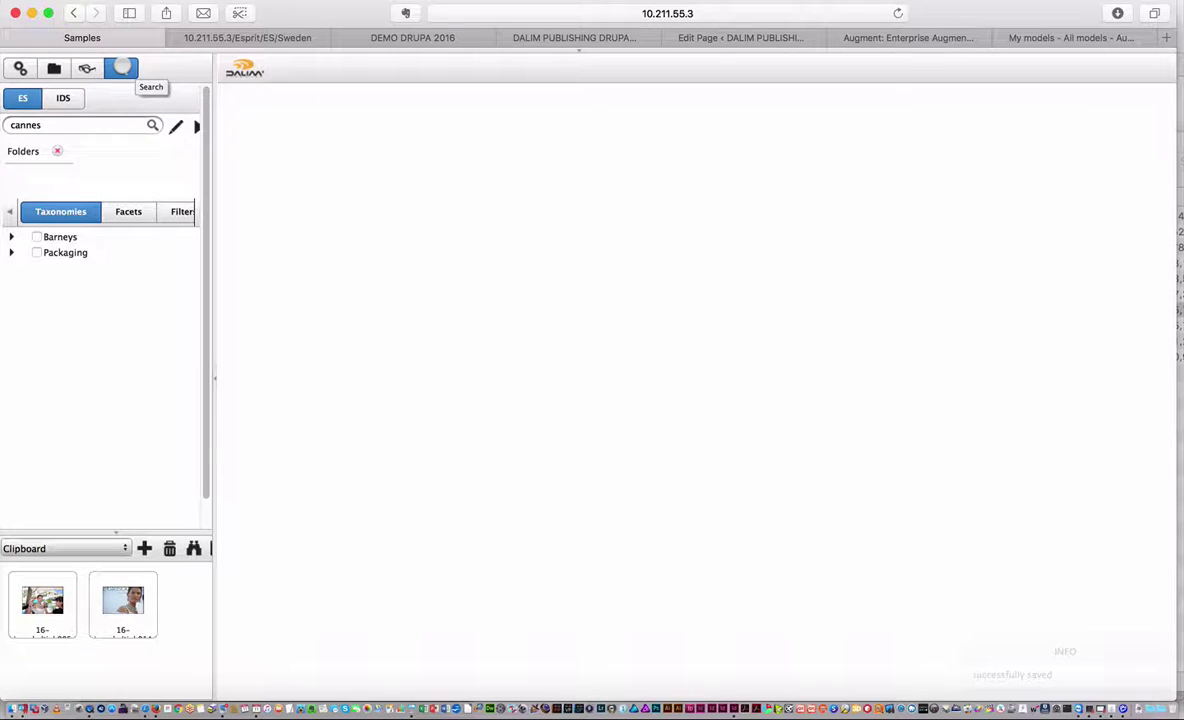
Replace the 'cannes' search with demowebinares5 and run it, finding only 16-biancabaltiph005.JPG
{"action": "double_click", "coordinate": [98, 125]}
{"action": "key", "text": "BackSpace"}
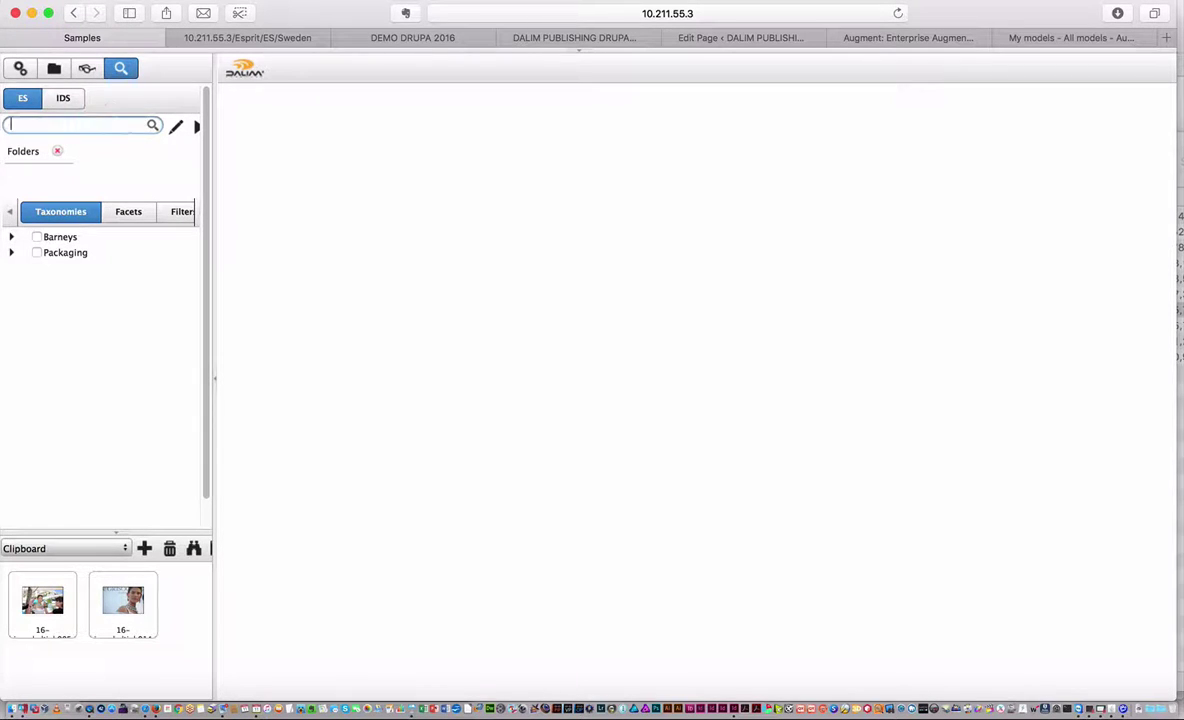
{"action": "left_click", "coordinate": [66, 125]}
{"action": "type", "text": "demowebinares5"}
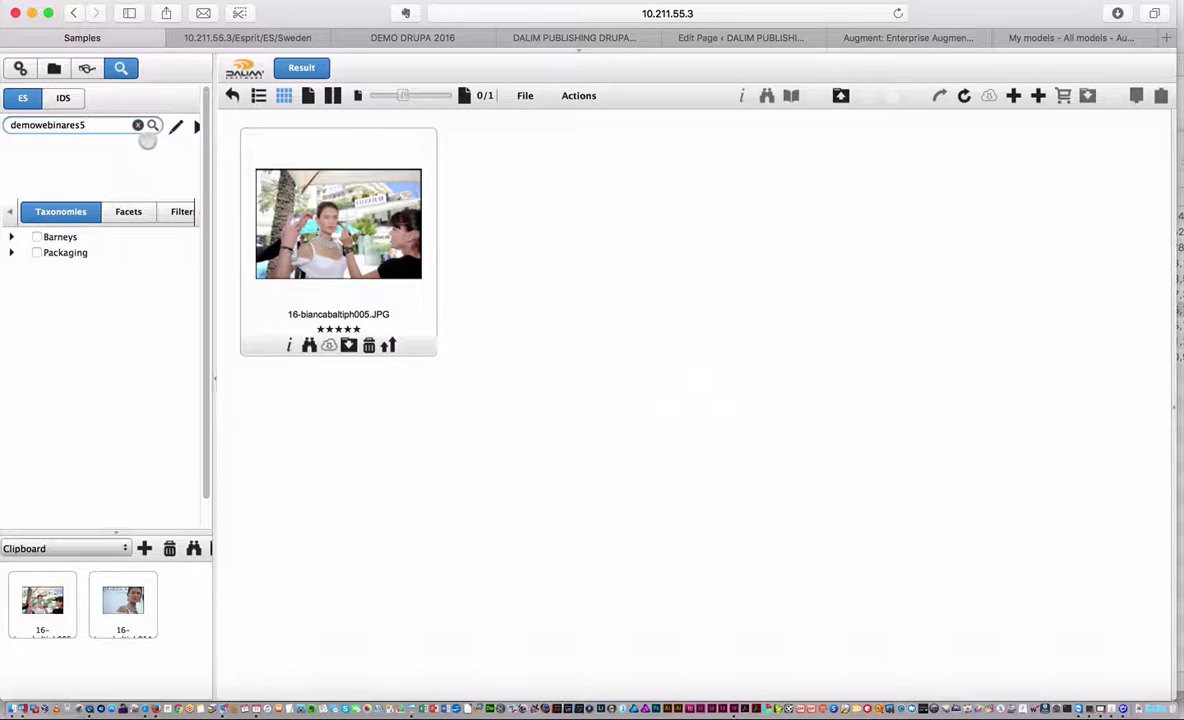
{"action": "mouse_move", "coordinate": [330, 232]}
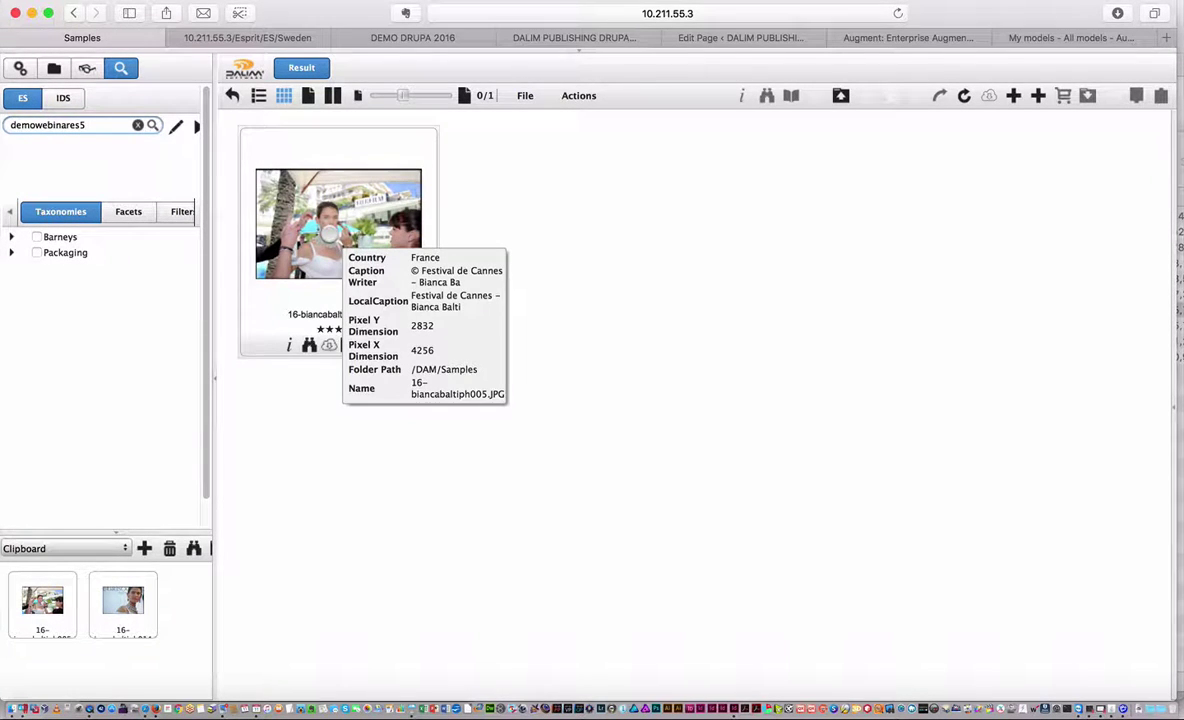
{"action": "key", "text": "super+Tab"}
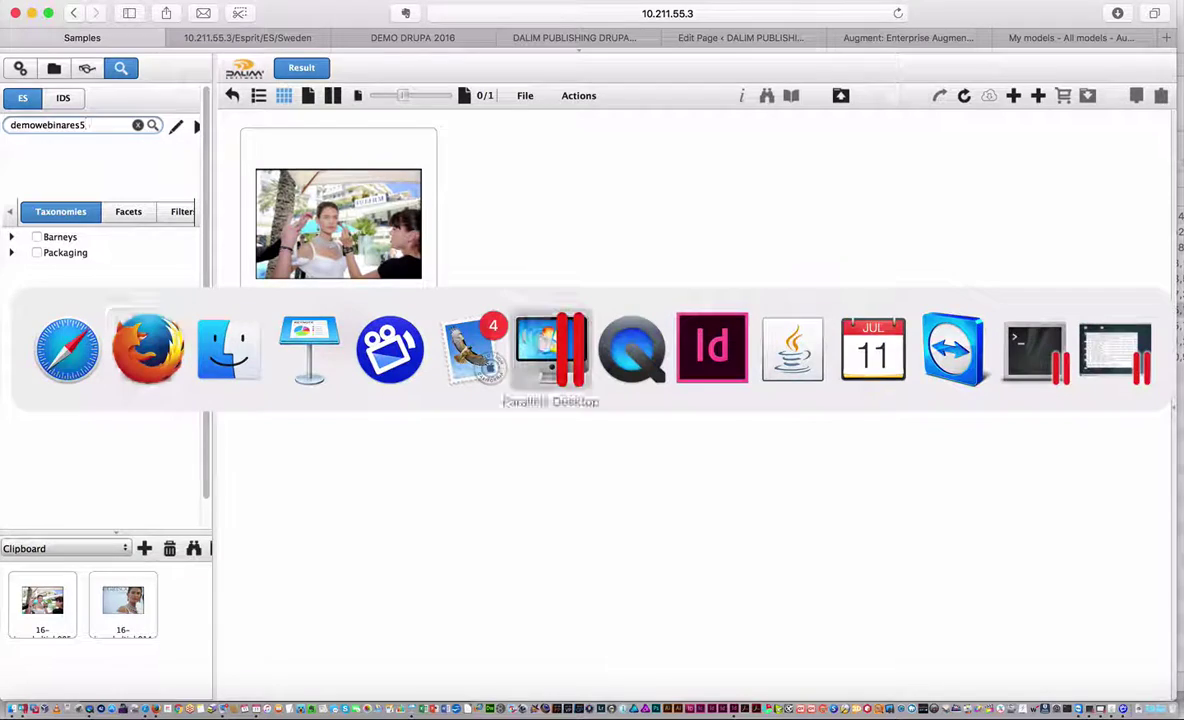
In Finder, go up to the ESFS-DAM folder and open its Samples folder
{"action": "key", "text": "super+shift+Tab"}
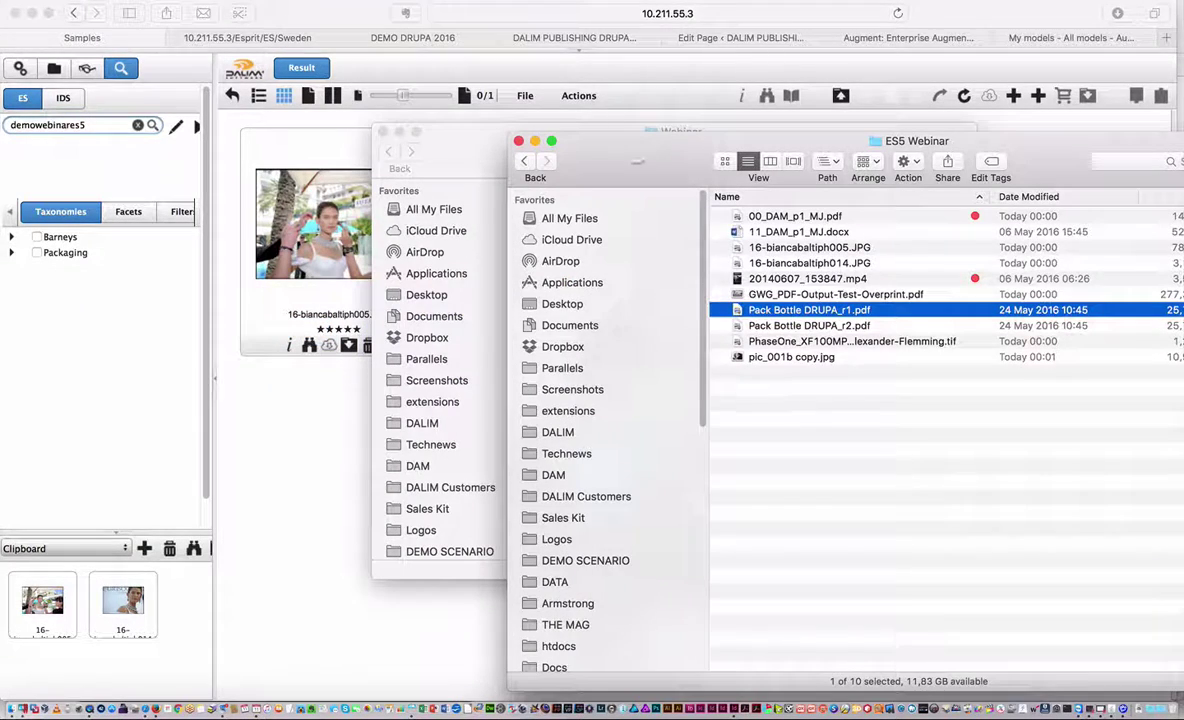
{"action": "left_click_drag", "start_coordinate": [636, 157], "coordinate": [542, 116]}
{"action": "key", "text": "super+Up"}
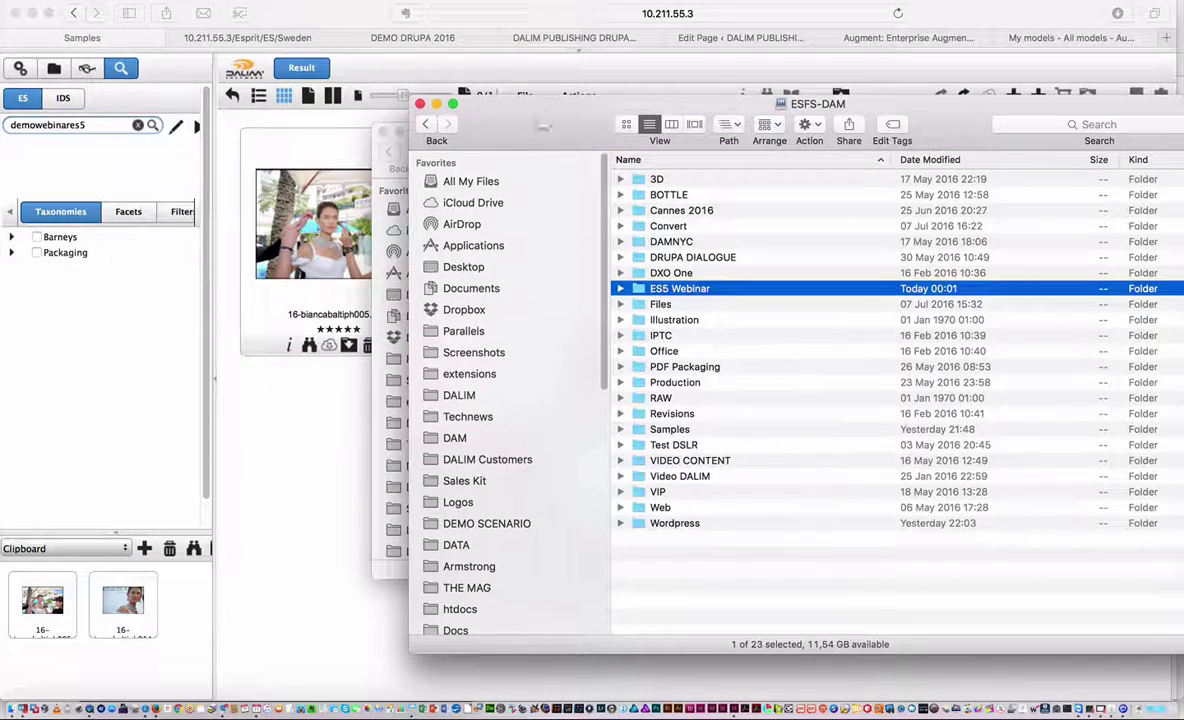
{"action": "double_click", "coordinate": [690, 429]}
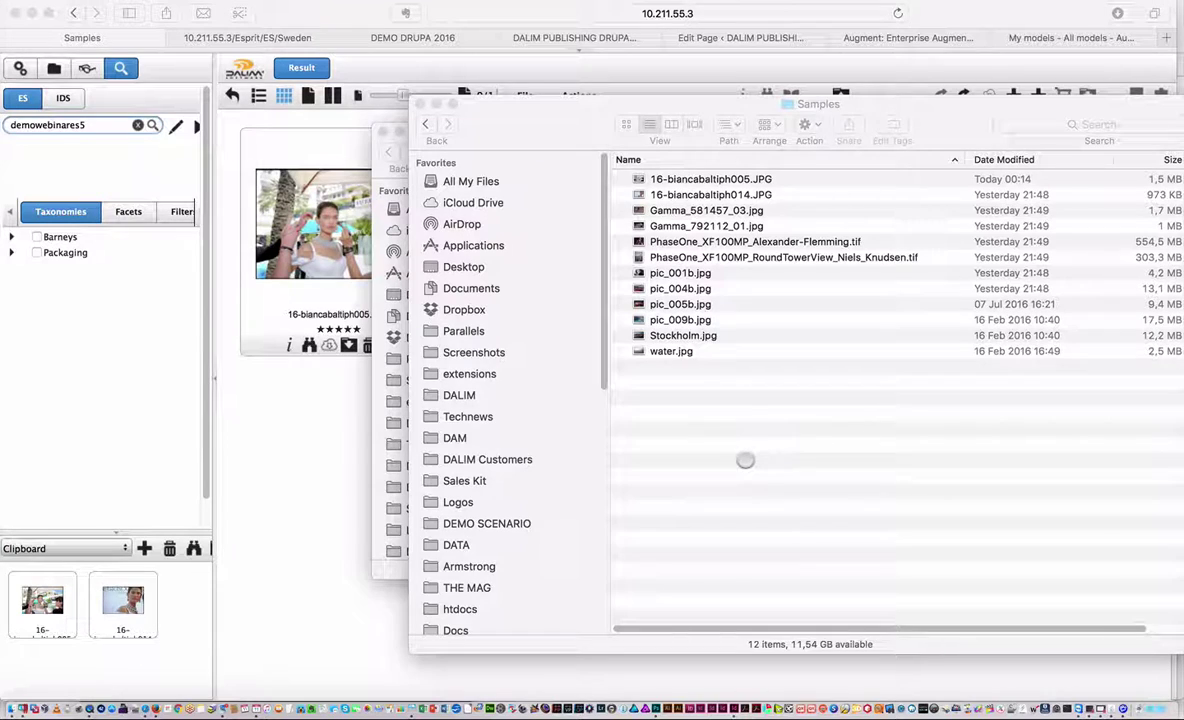
Drag 16-biancabaltiph005.JPG from the Samples folder onto Photoshop to open it
{"action": "left_click", "coordinate": [745, 460]}
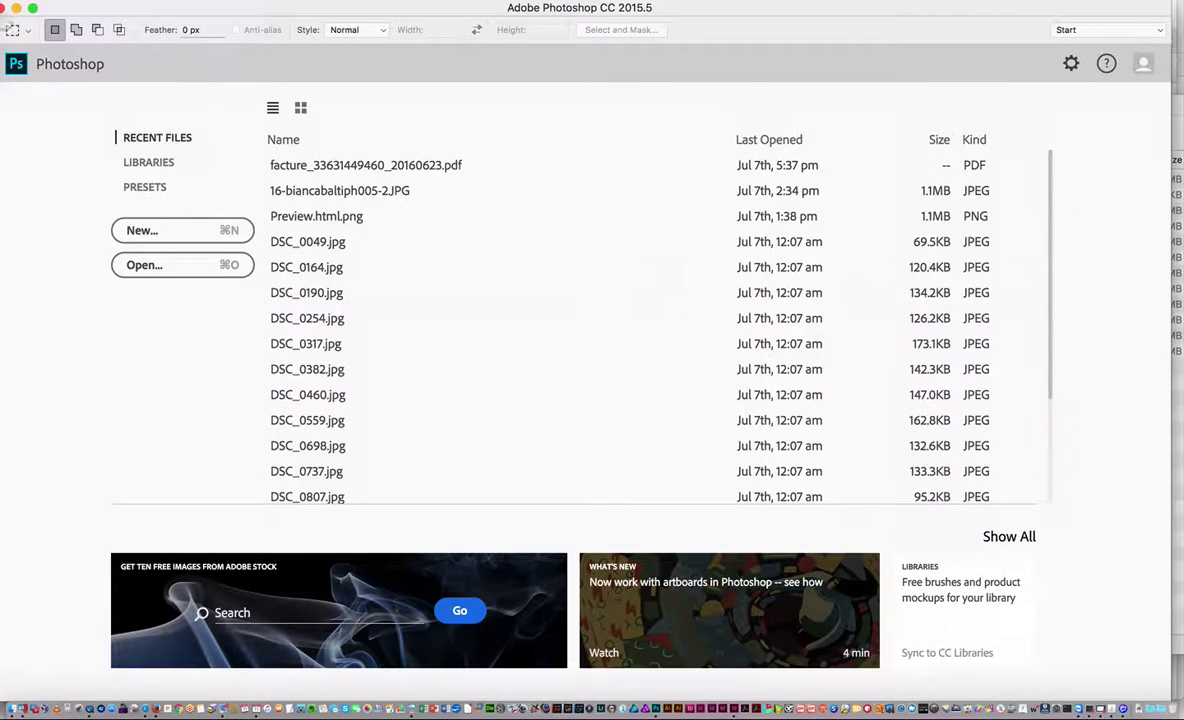
{"action": "left_click", "coordinate": [15, 8]}
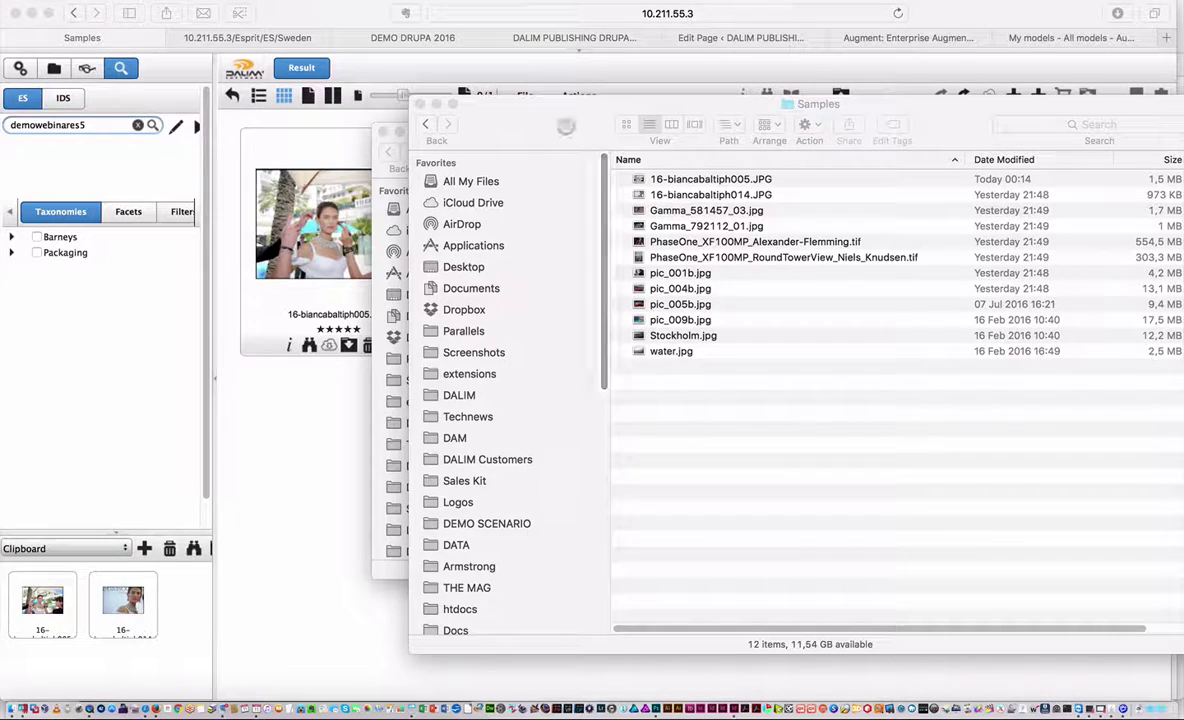
{"action": "left_click_drag", "start_coordinate": [516, 123], "coordinate": [610, 119]}
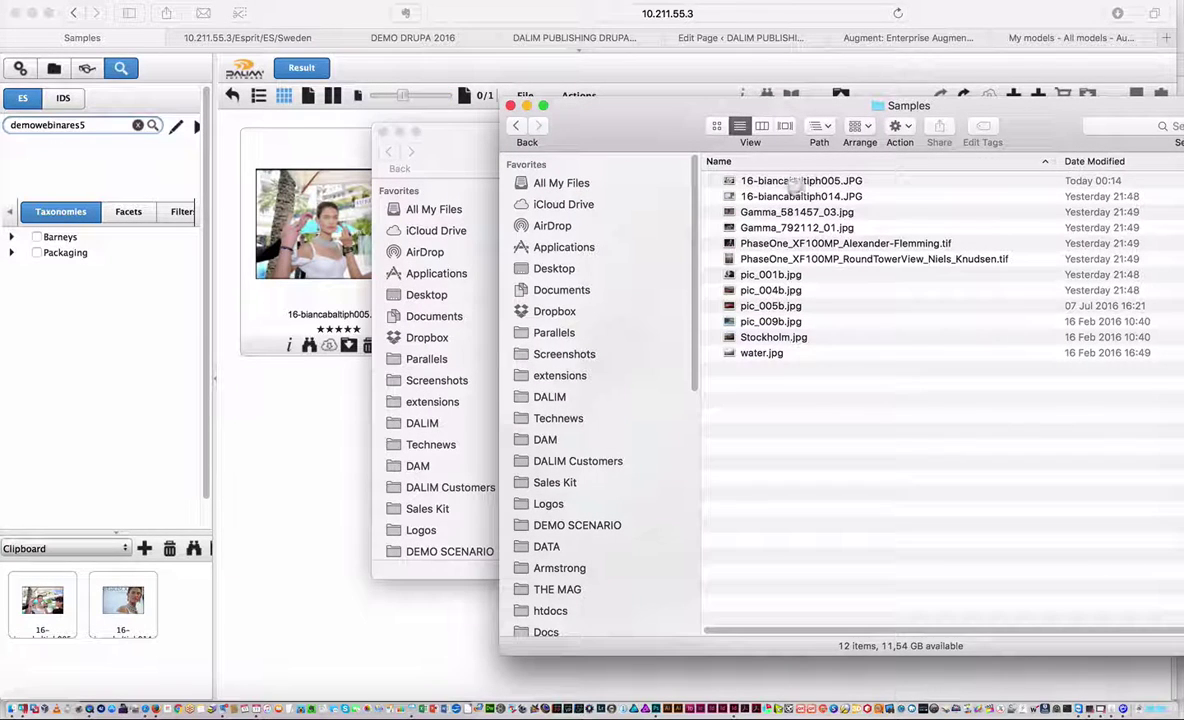
{"action": "left_click", "coordinate": [795, 181]}
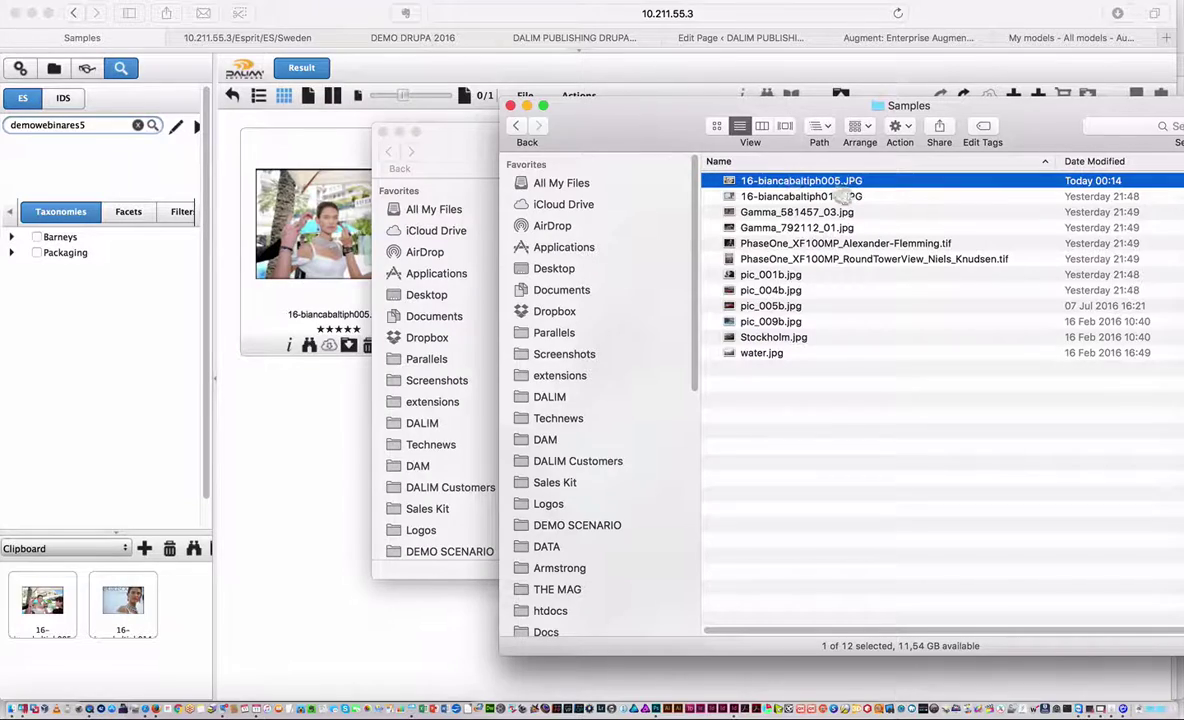
{"action": "left_click_drag", "start_coordinate": [775, 180], "coordinate": [637, 645]}
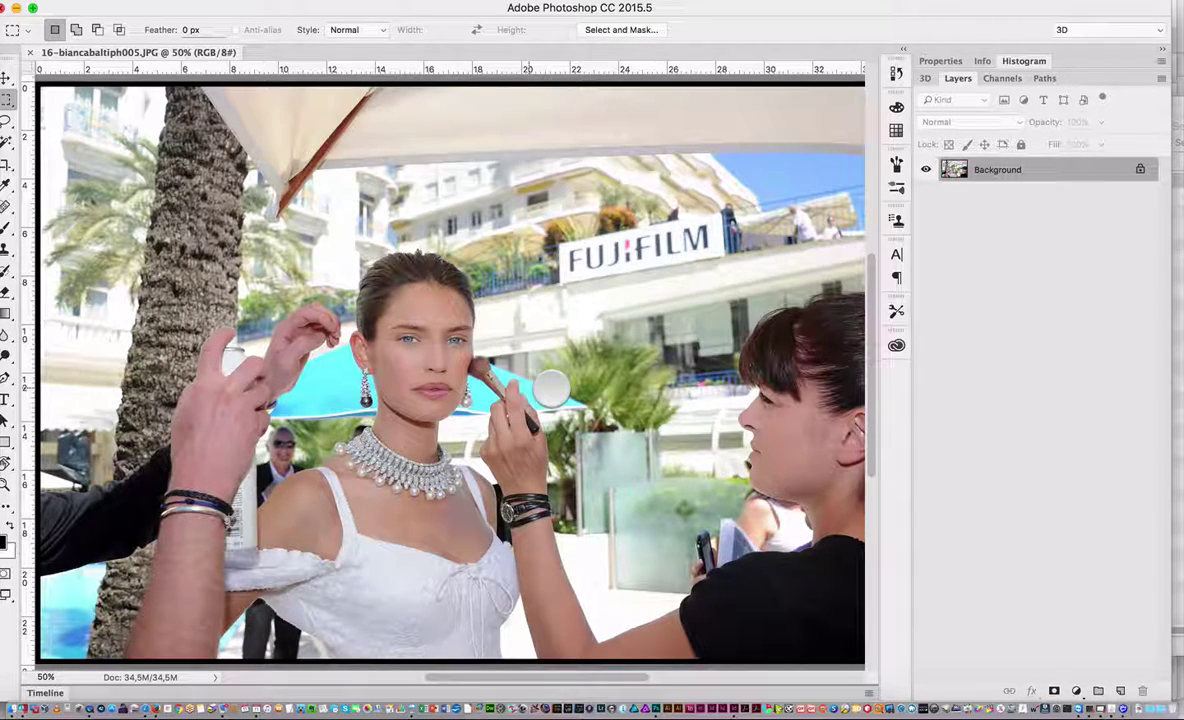
Confirm File Info's IPTC keywords include demowebinares5, then close the image without changes
{"action": "key", "text": "super+alt+shift+i"}
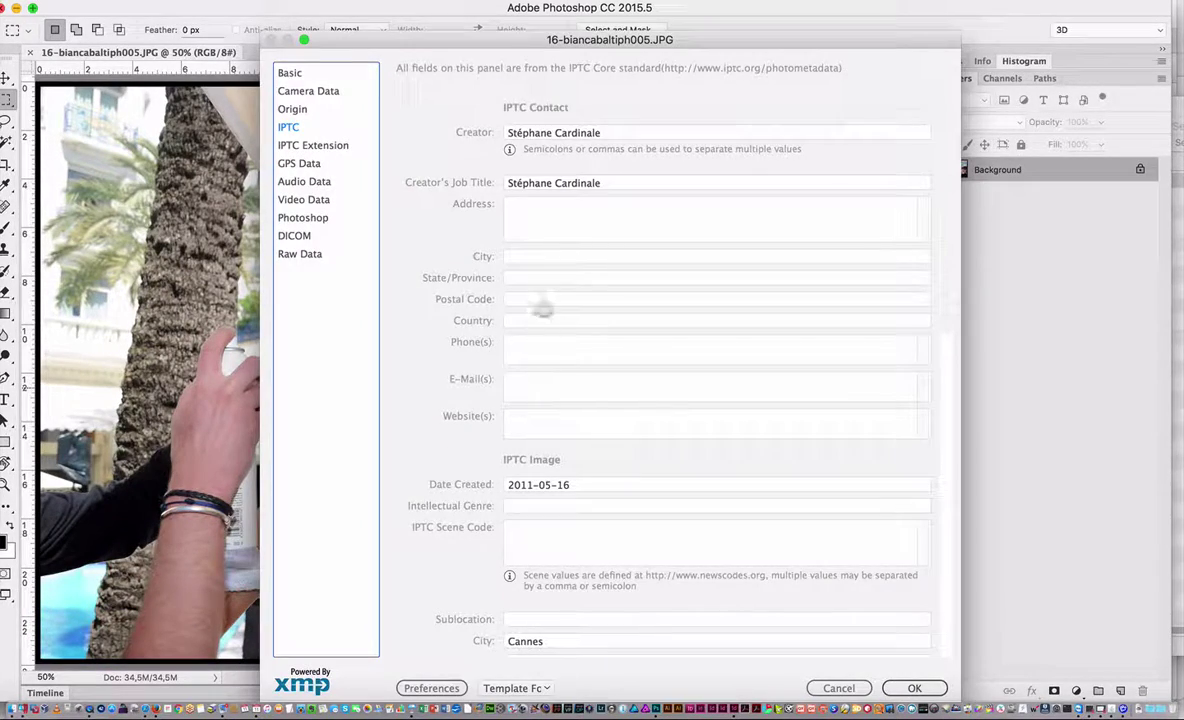
{"action": "scroll", "coordinate": [543, 310], "scroll_direction": "down", "scroll_amount": 10}
{"action": "left_click", "coordinate": [543, 300]}
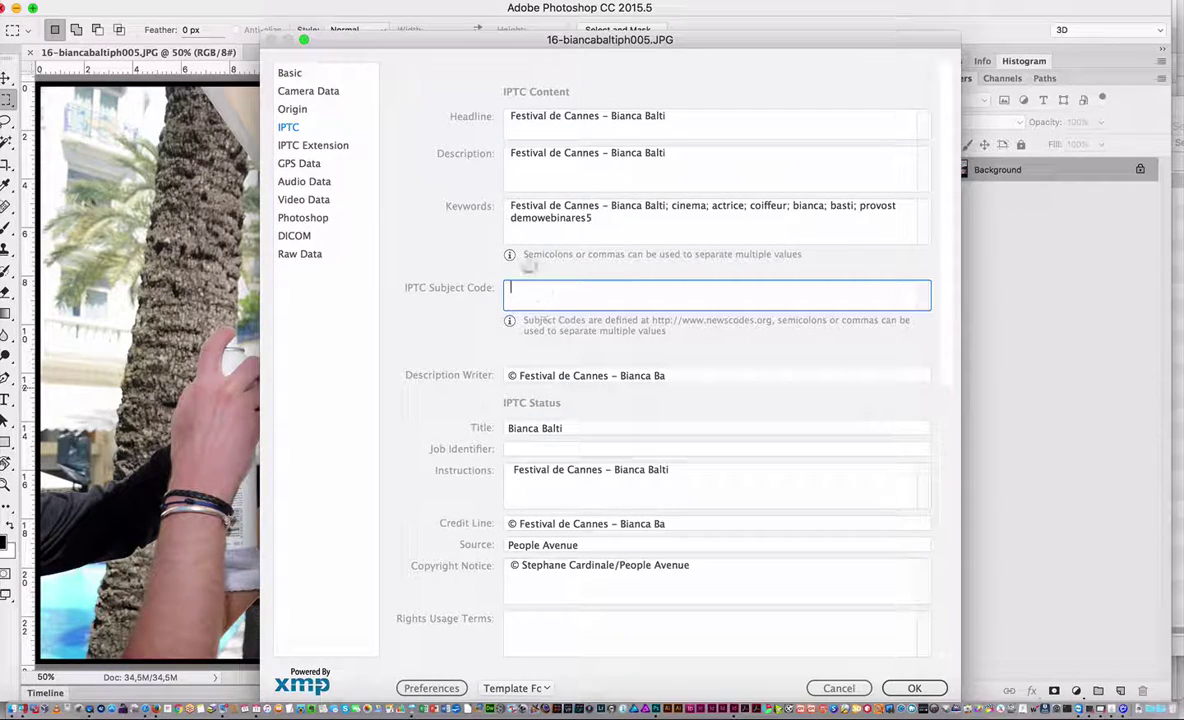
{"action": "double_click", "coordinate": [517, 218]}
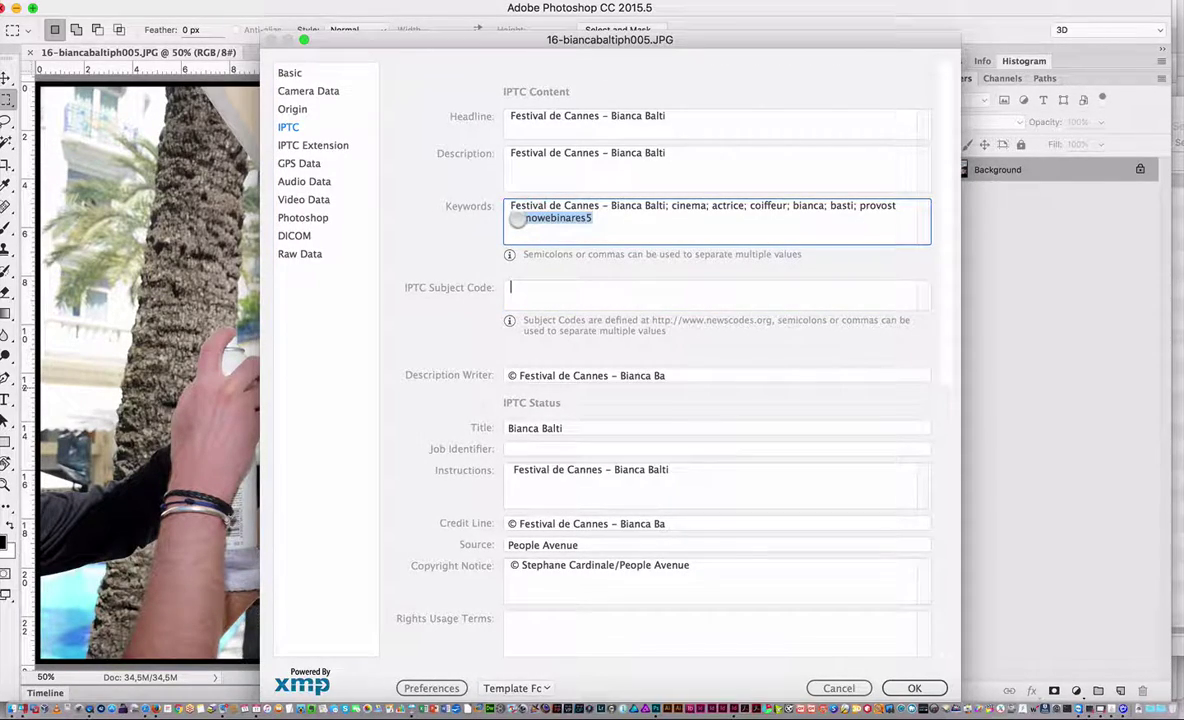
{"action": "key", "text": "Return"}
{"action": "key", "text": "super+w"}
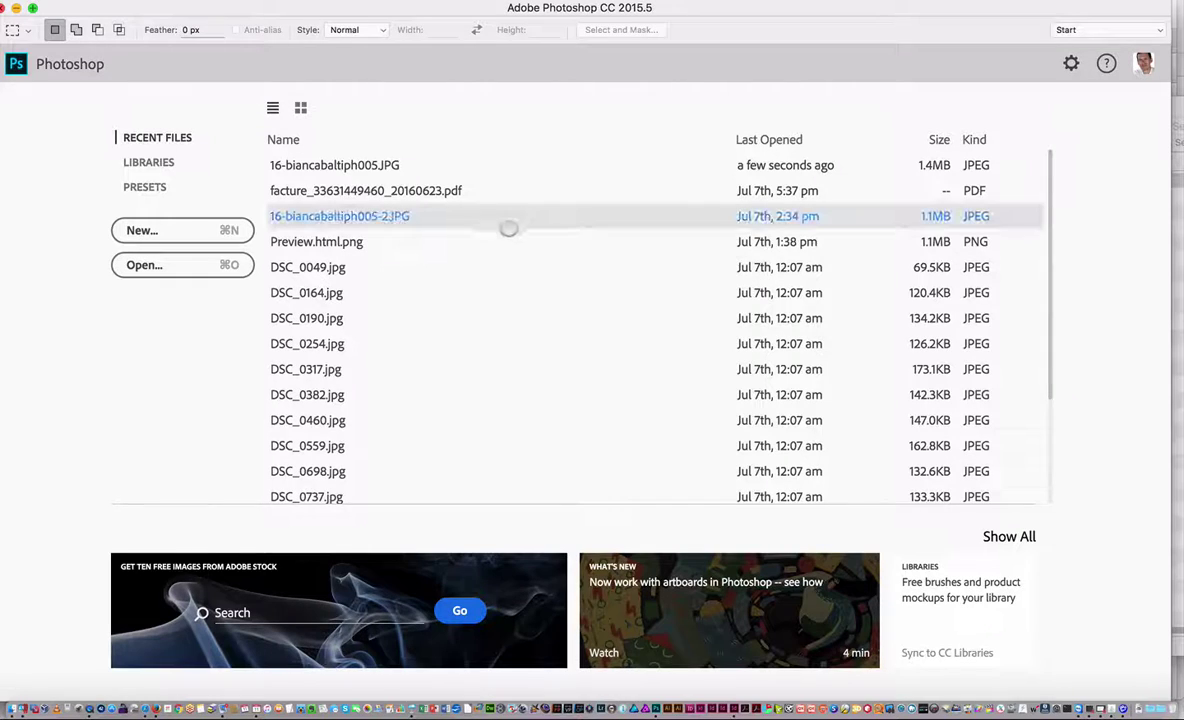
{"action": "key", "text": "super+Tab"}
{"action": "key", "text": "super+Tab"}
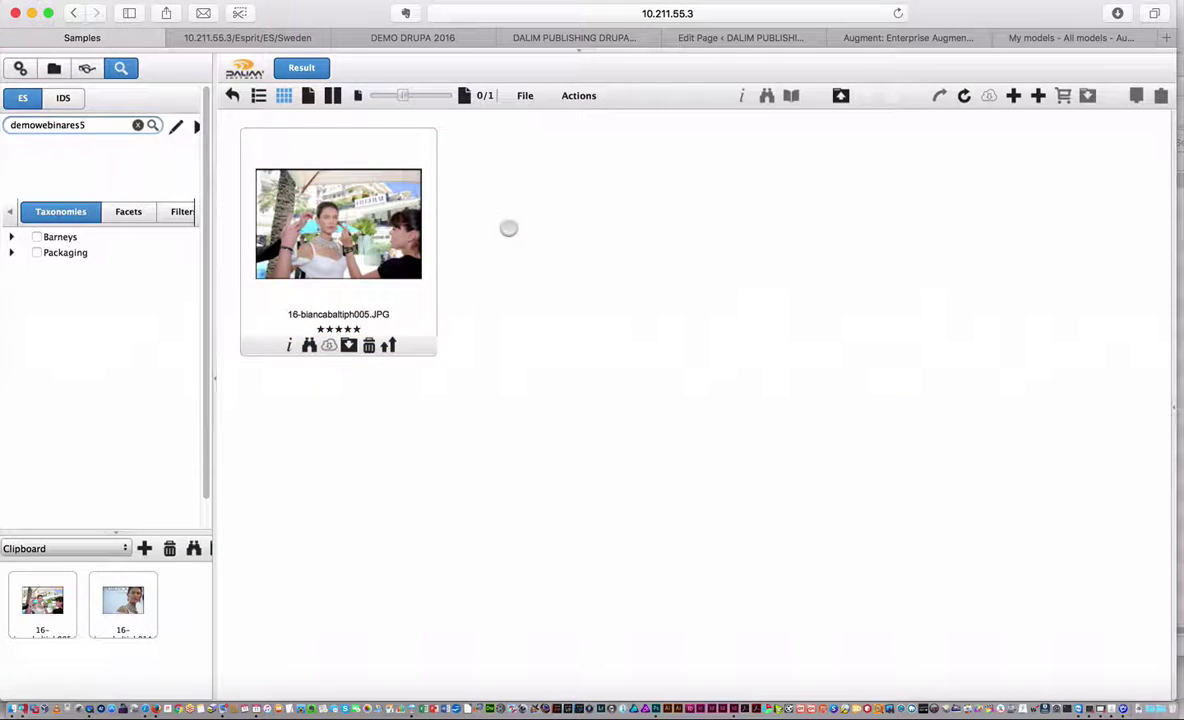
View the Samples brand project info (Brand DALIM, Color RGB, SKU SKU456), then return to the grid
{"action": "left_click", "coordinate": [54, 67]}
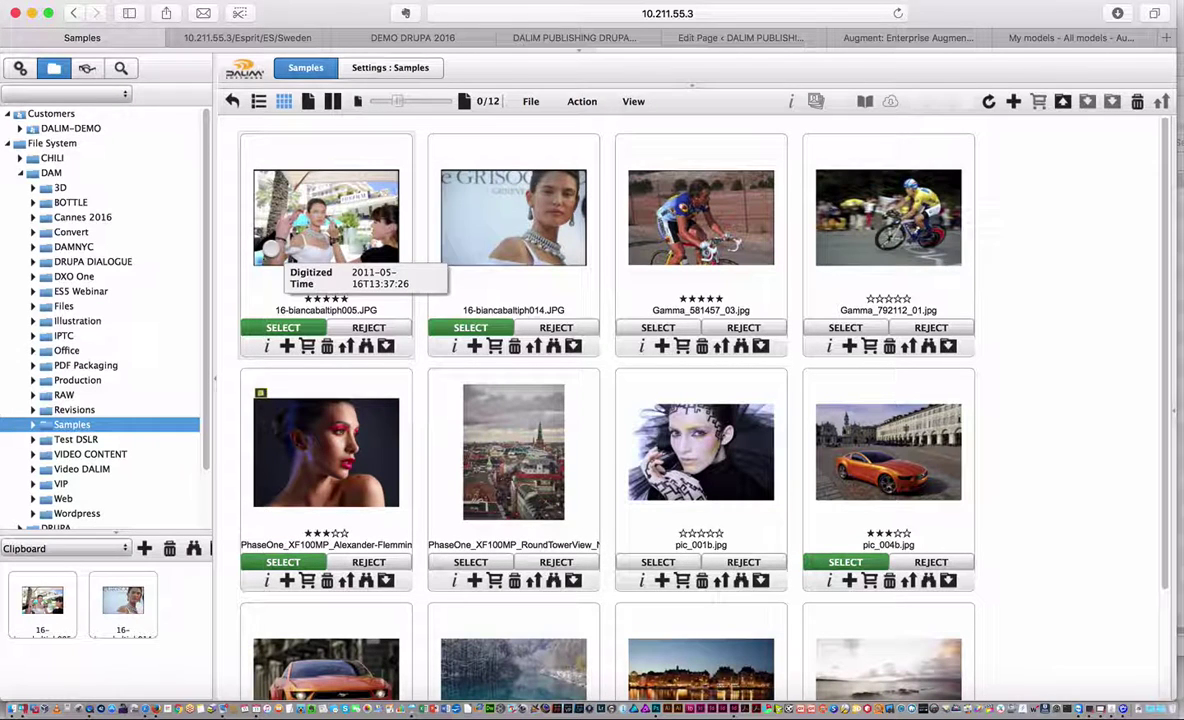
{"action": "left_click", "coordinate": [385, 67]}
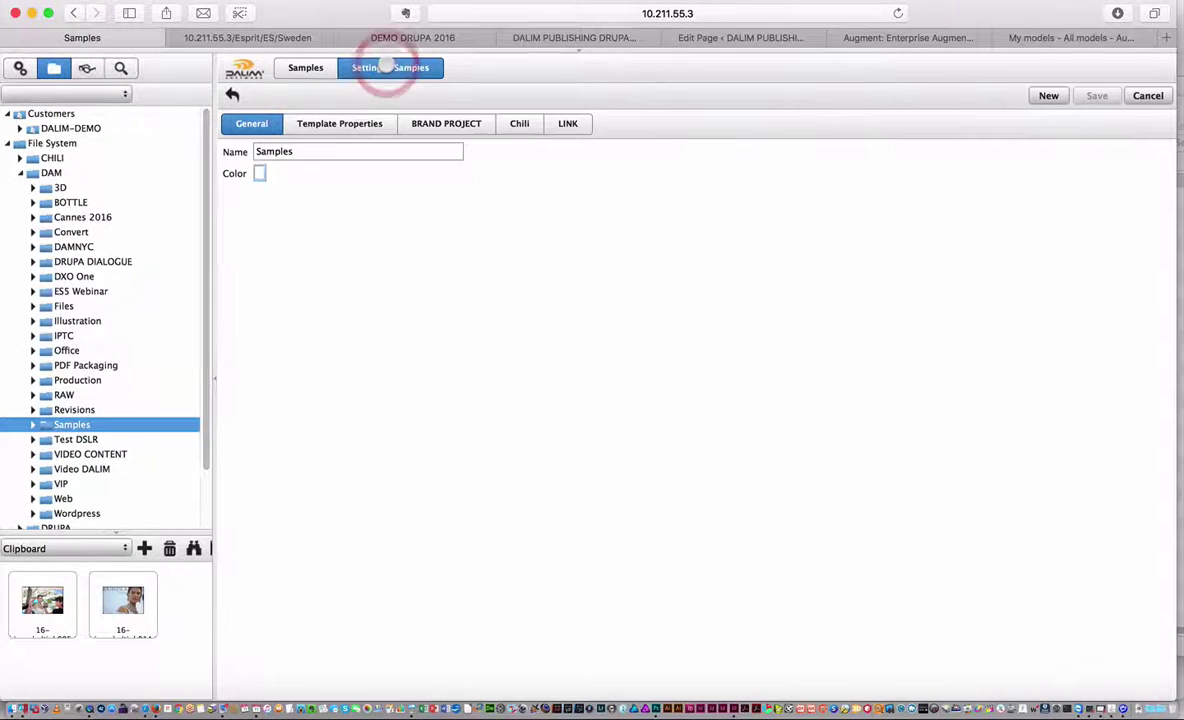
{"action": "left_click", "coordinate": [412, 118]}
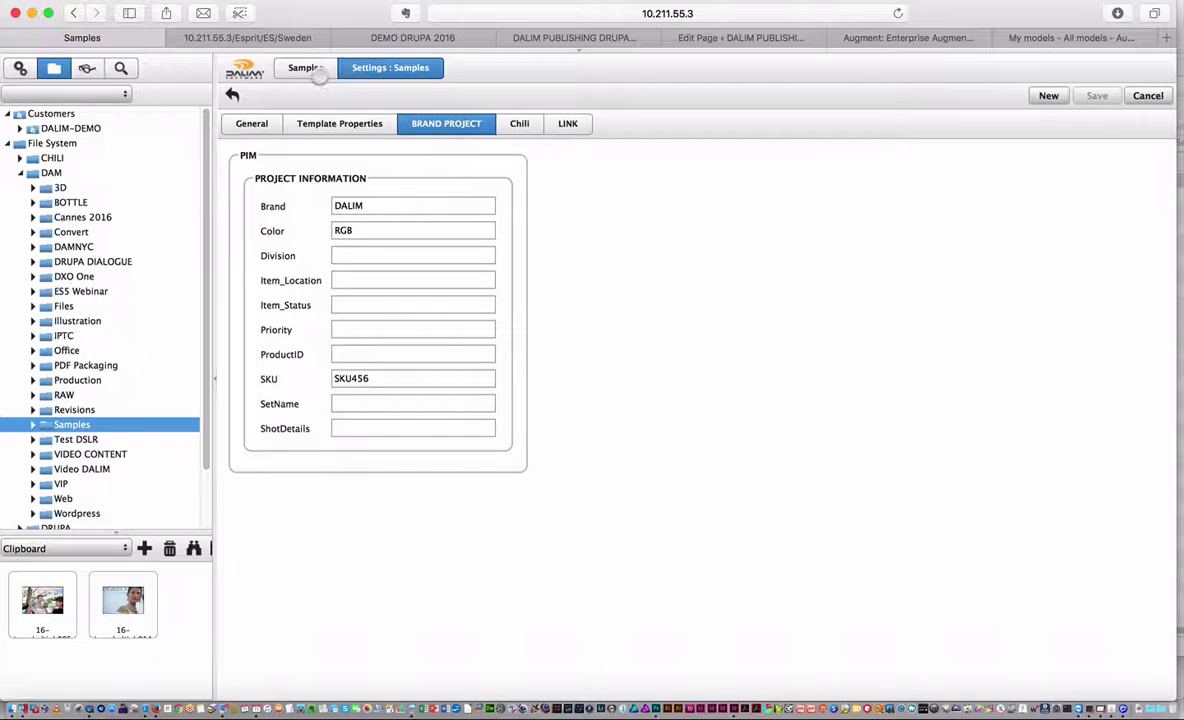
{"action": "left_click", "coordinate": [312, 70]}
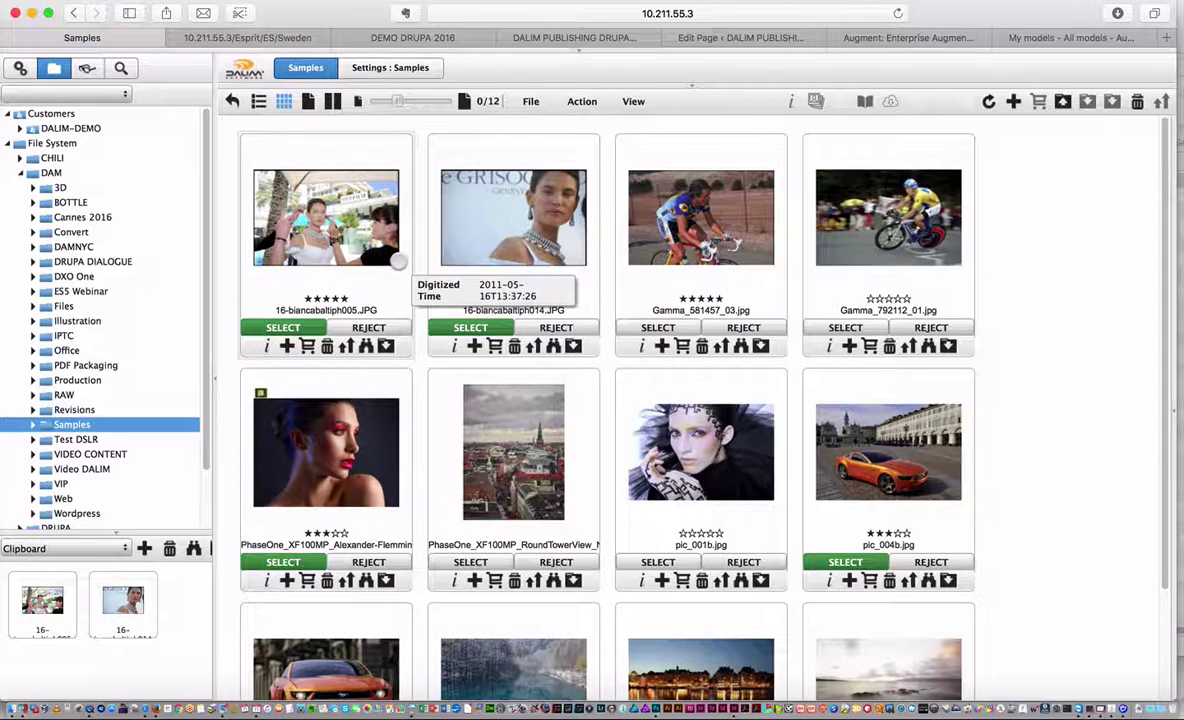
Select 16-biancabaltiph005.JPG and 16-biancabaltiph014.JPG and open their shared Document Properties
{"action": "left_click", "coordinate": [344, 224]}
{"action": "left_click", "coordinate": [490, 238], "text": "shift"}
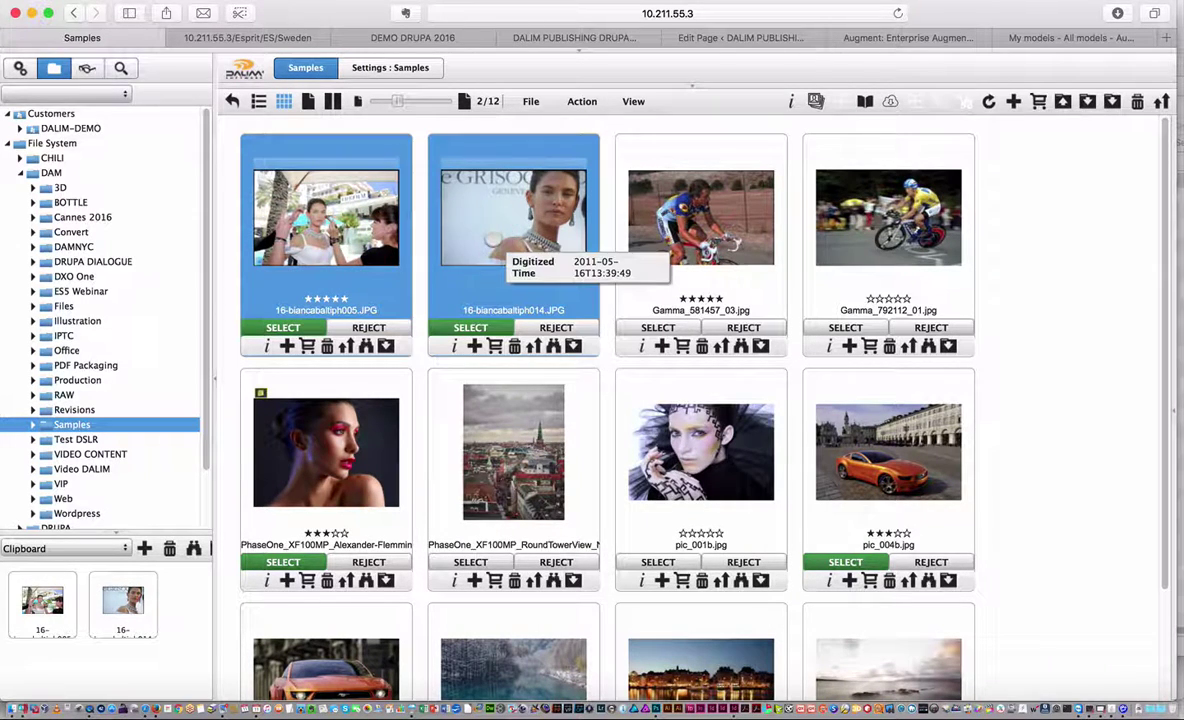
{"action": "double_click", "coordinate": [505, 248]}
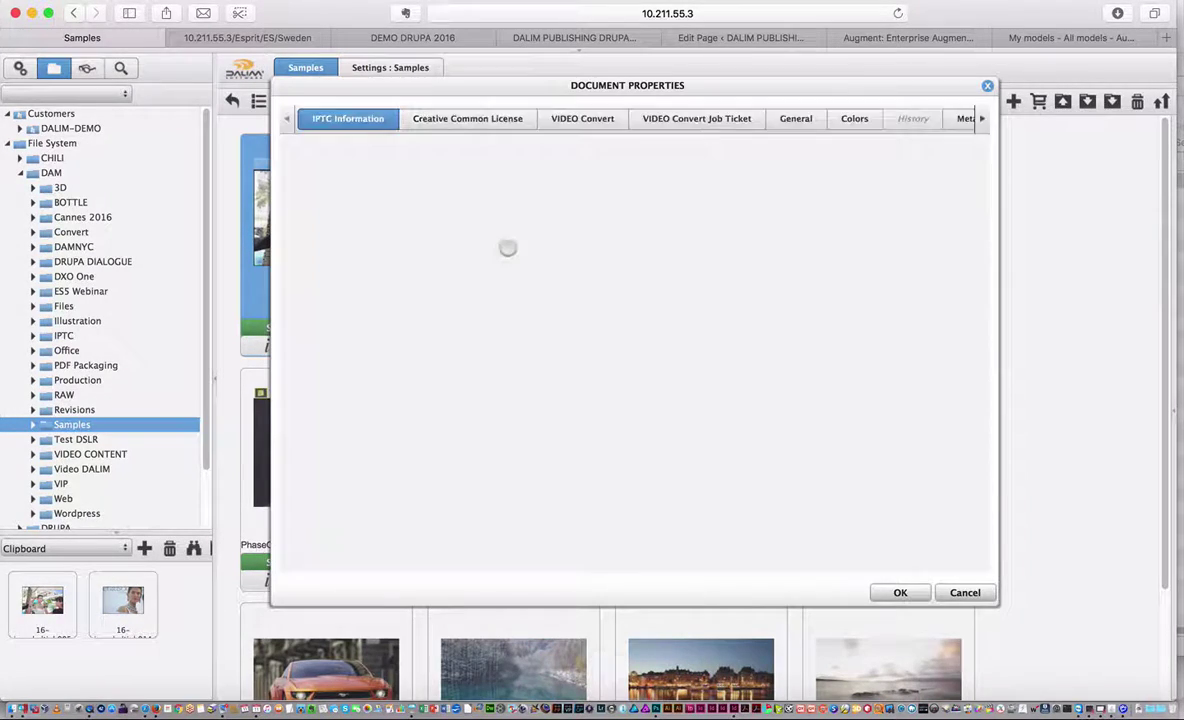
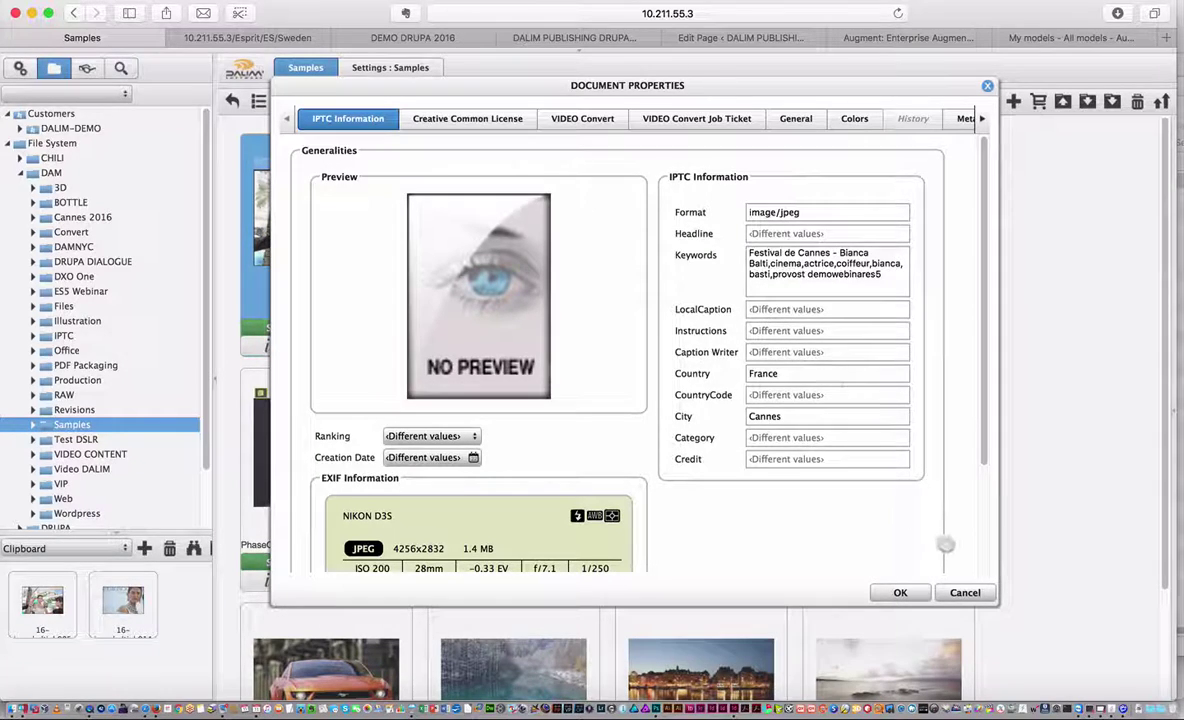
Close the image properties, open the ES5 Webinar folder and select the 20140607_153847.mp4 video
{"action": "left_click", "coordinate": [965, 592]}
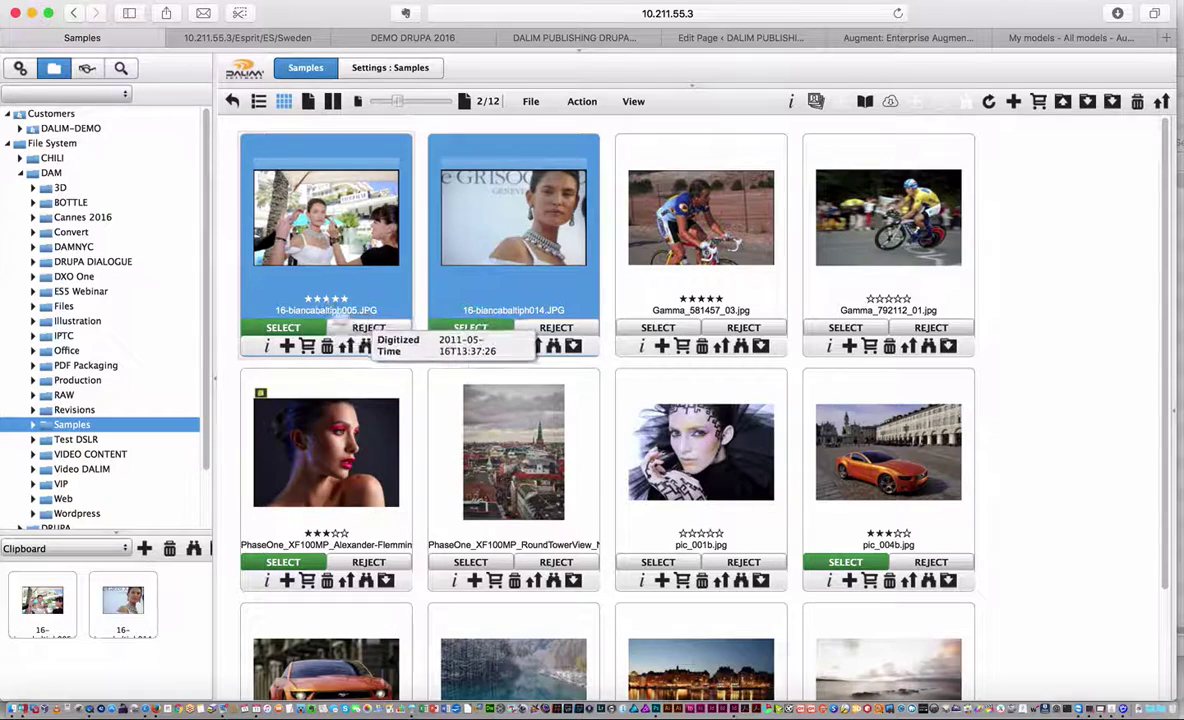
{"action": "left_click", "coordinate": [157, 290]}
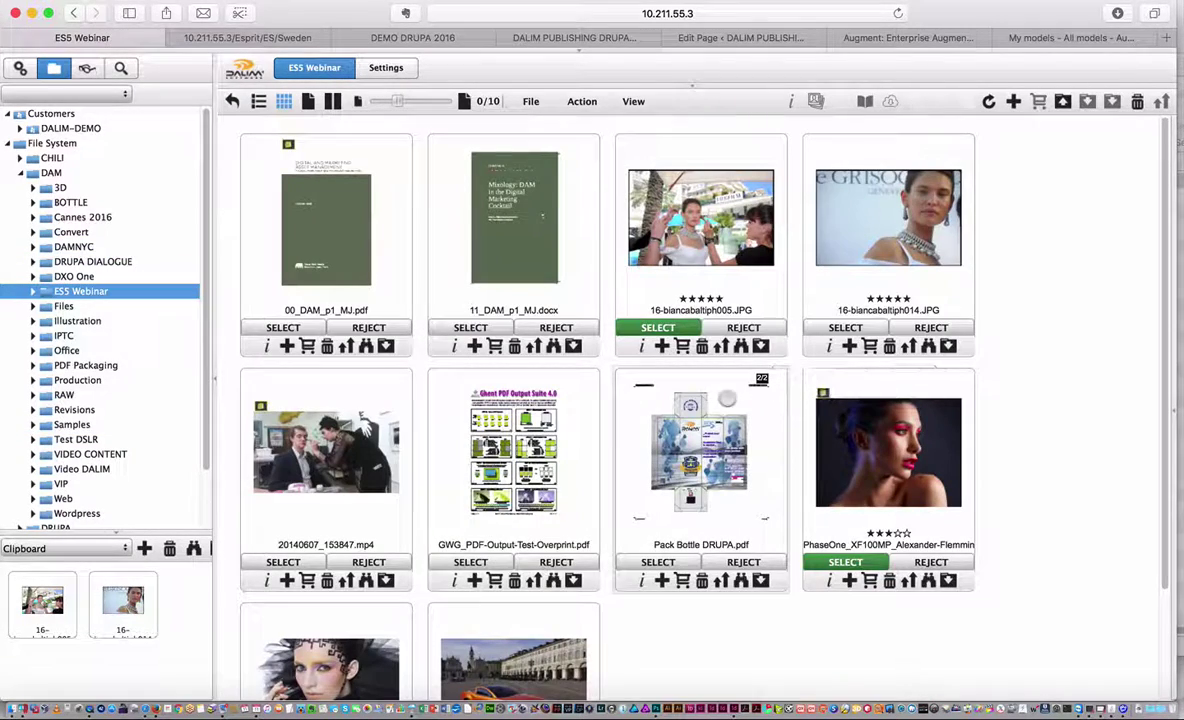
{"action": "scroll", "coordinate": [577, 443], "scroll_direction": "down", "scroll_amount": 2}
{"action": "scroll", "coordinate": [579, 440], "scroll_direction": "up", "scroll_amount": 2}
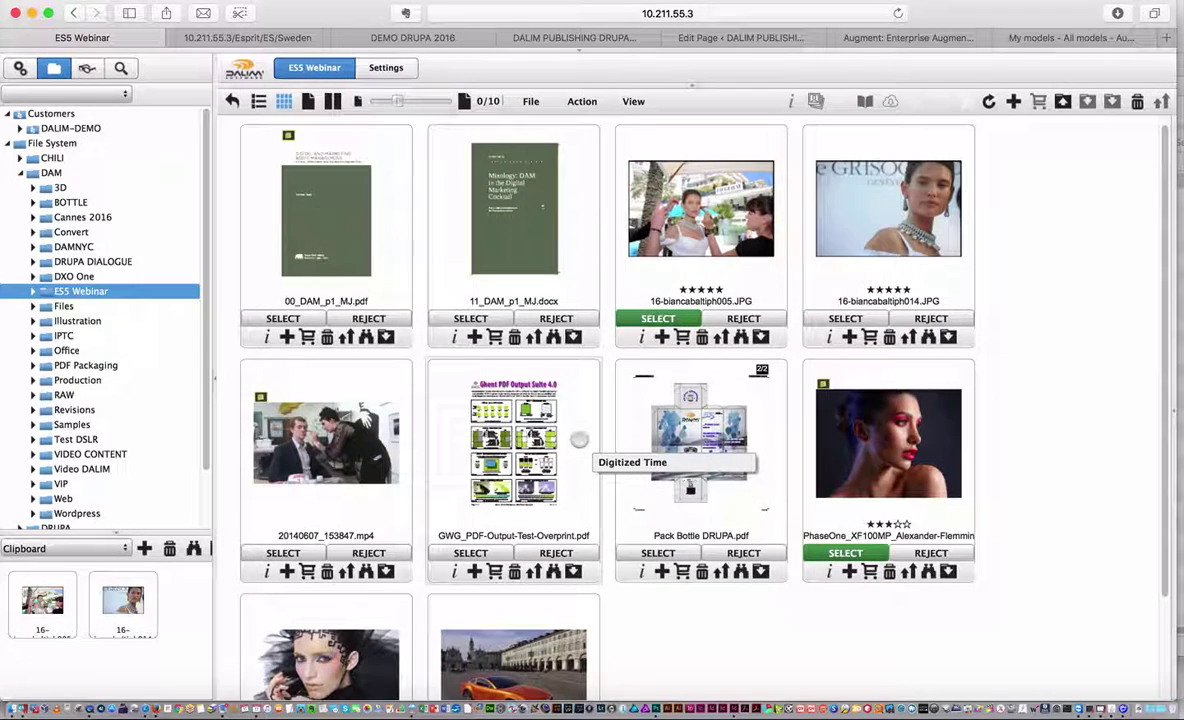
{"action": "left_click", "coordinate": [330, 450]}
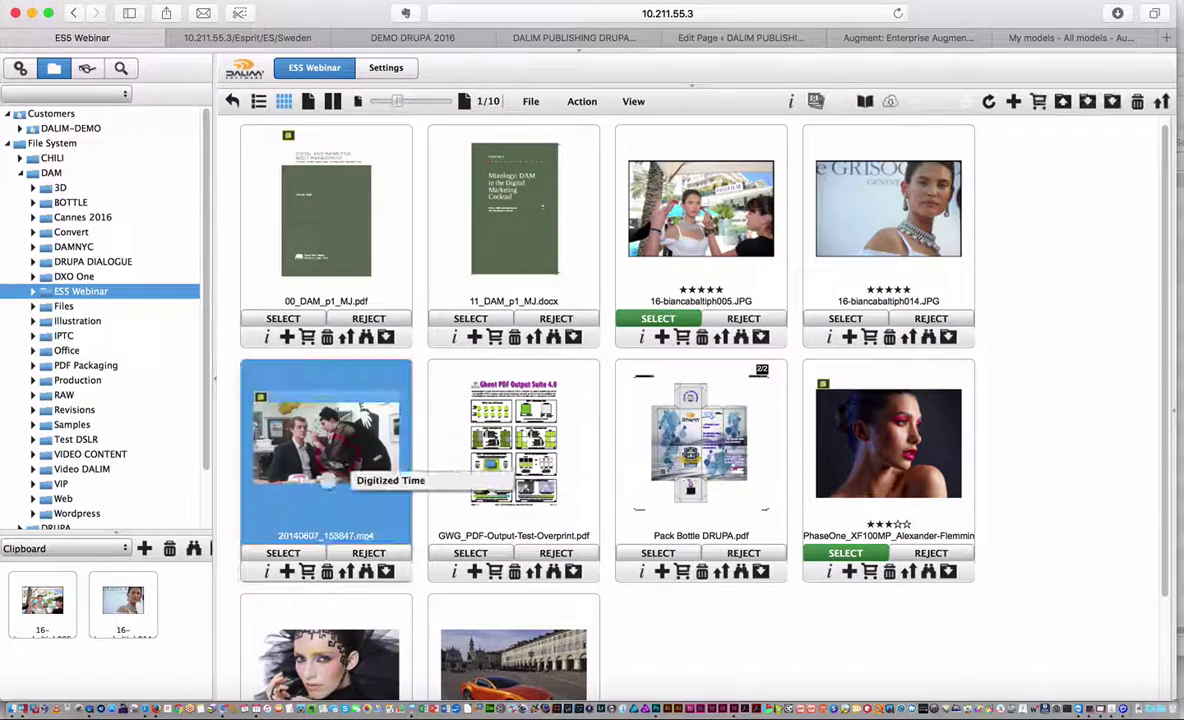
{"action": "left_click", "coordinate": [267, 571]}
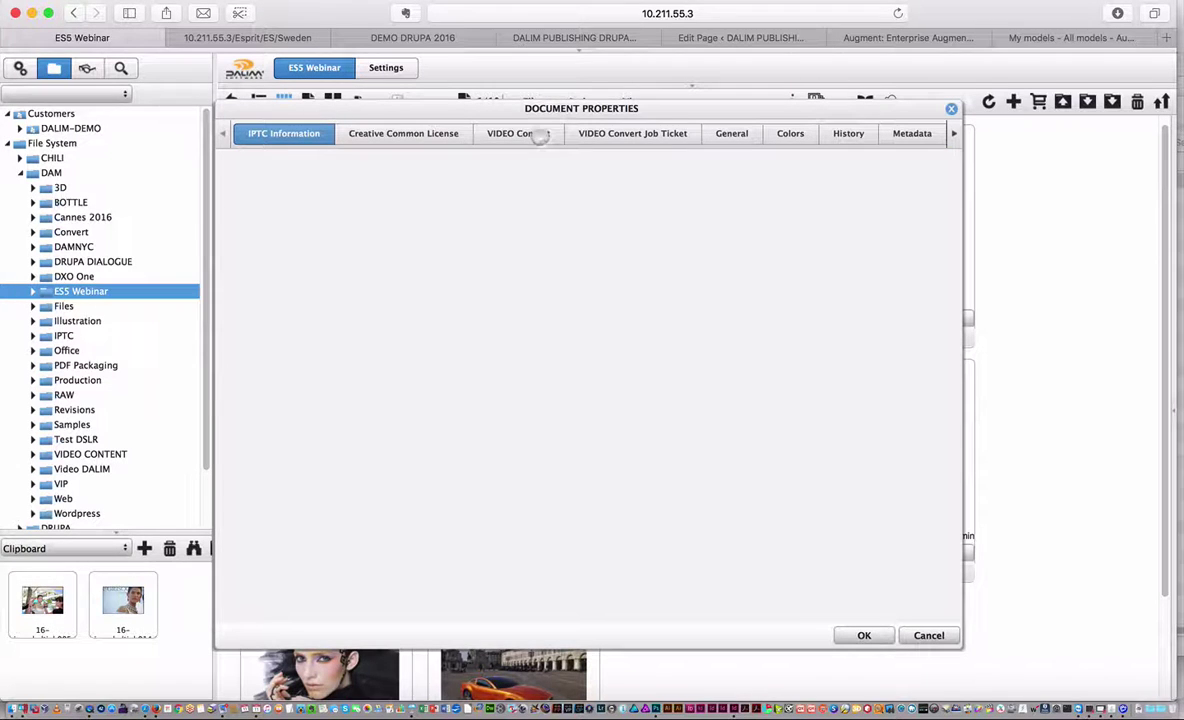
{"action": "left_click", "coordinate": [540, 135]}
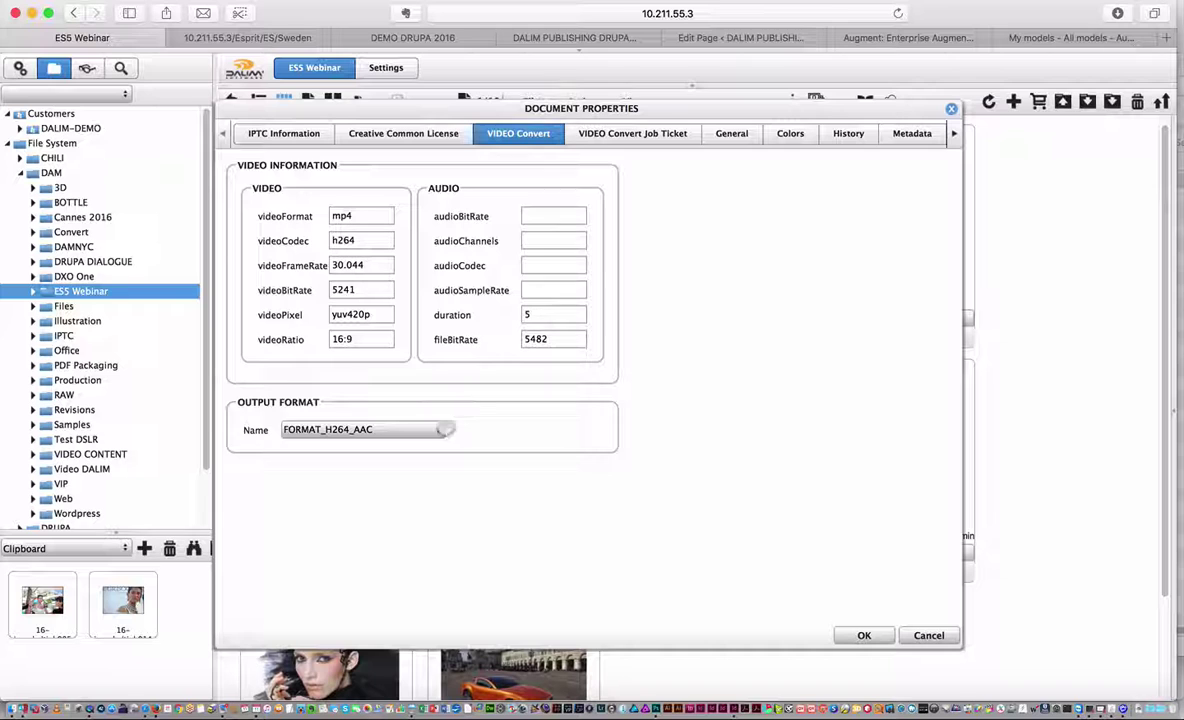
{"action": "left_click", "coordinate": [440, 429]}
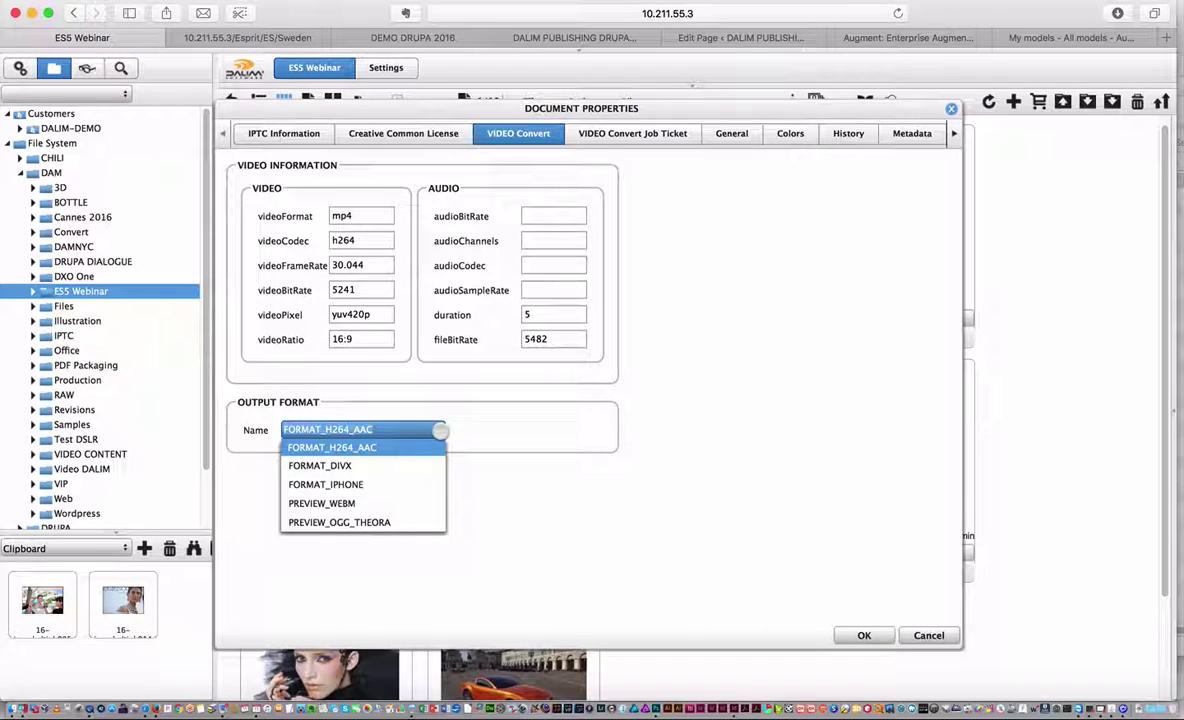
{"action": "left_click", "coordinate": [459, 431]}
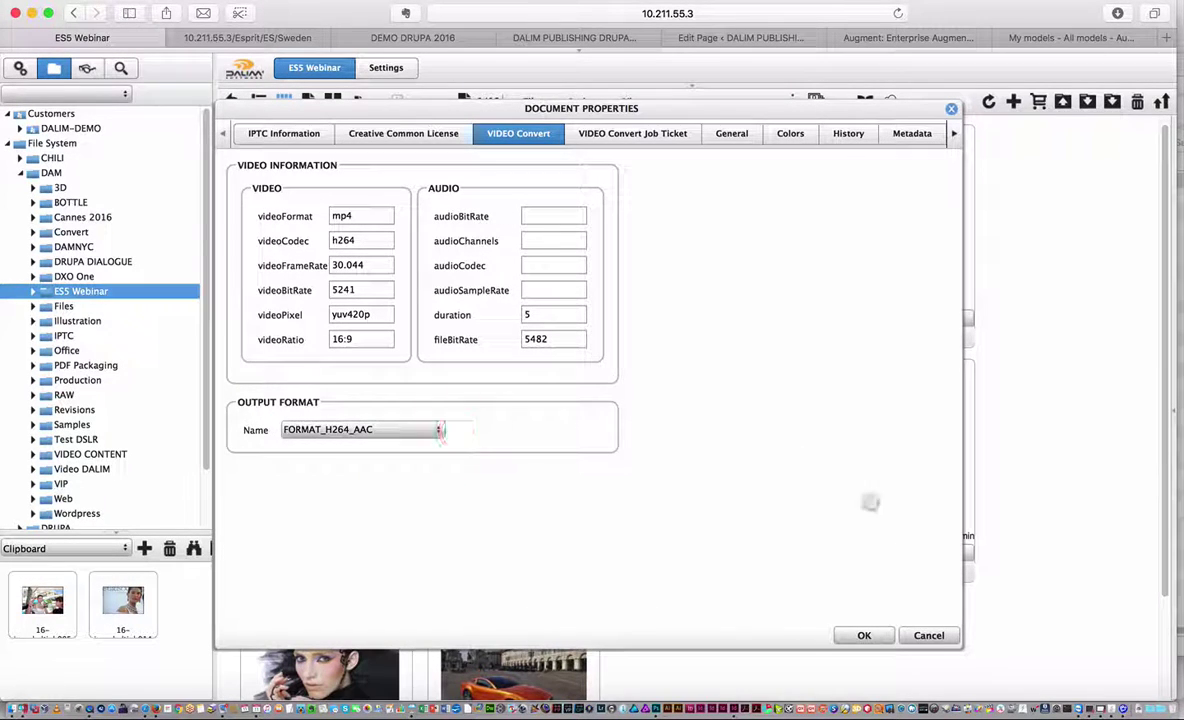
{"action": "left_click", "coordinate": [922, 635]}
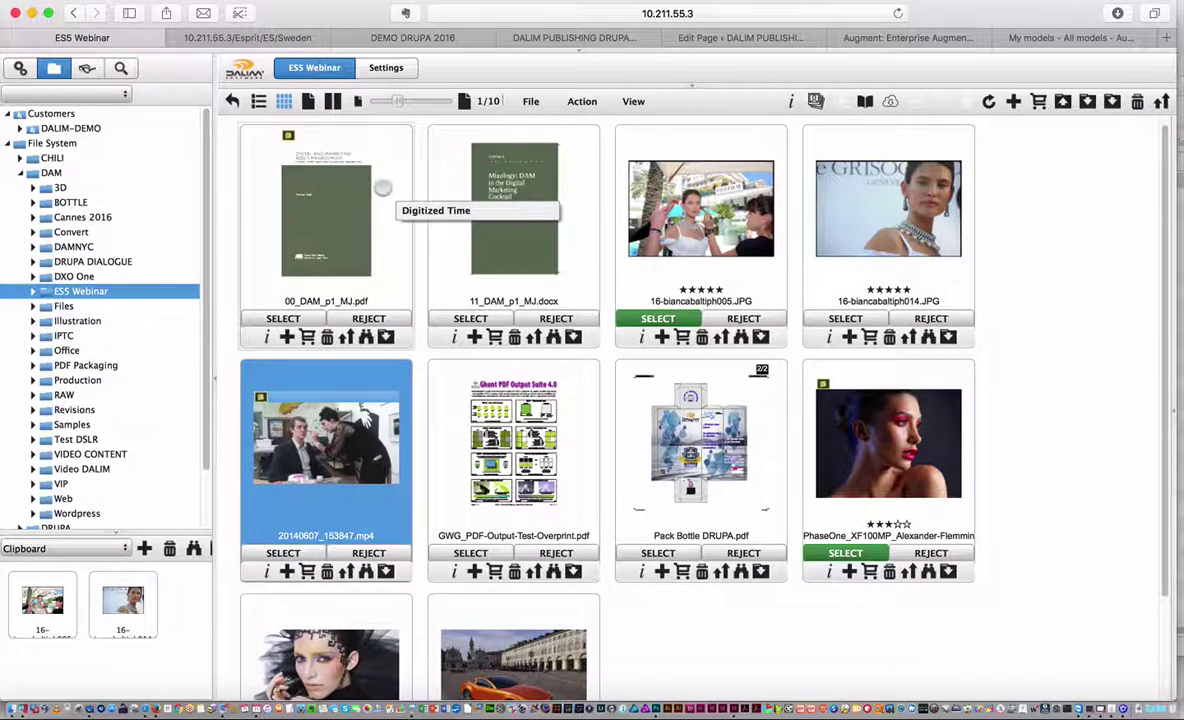
{"action": "scroll", "coordinate": [548, 298], "scroll_direction": "down", "scroll_amount": 3}
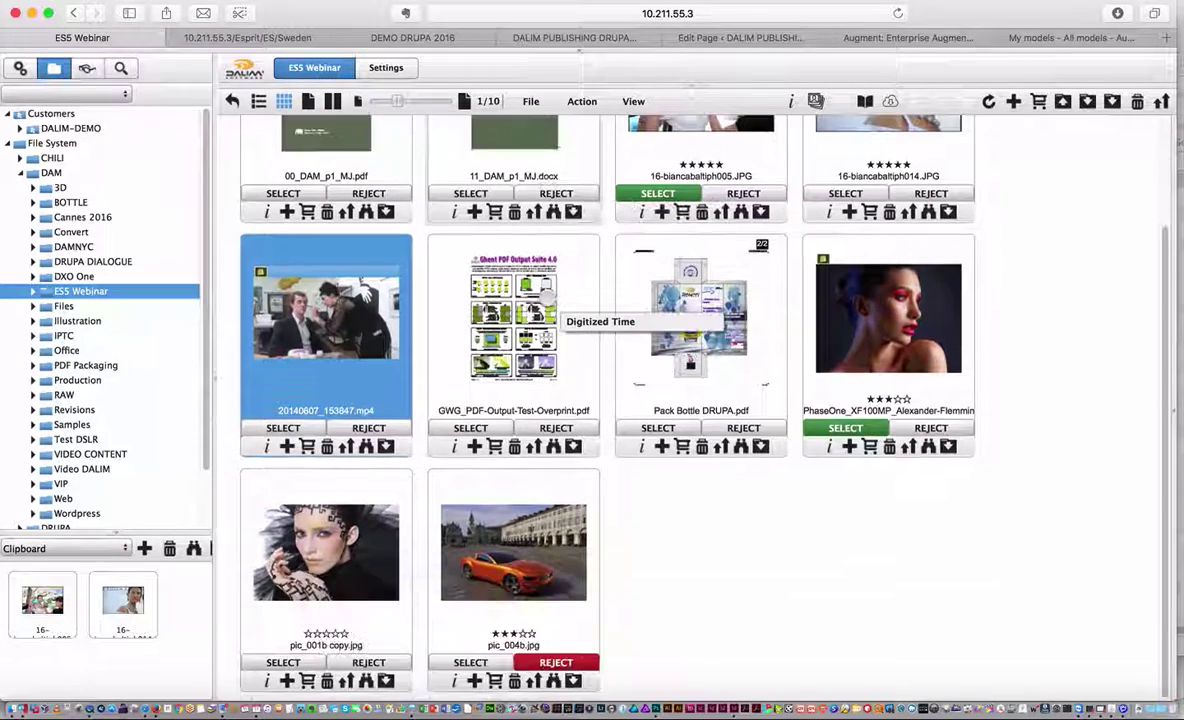
{"action": "scroll", "coordinate": [548, 296], "scroll_direction": "up", "scroll_amount": 3}
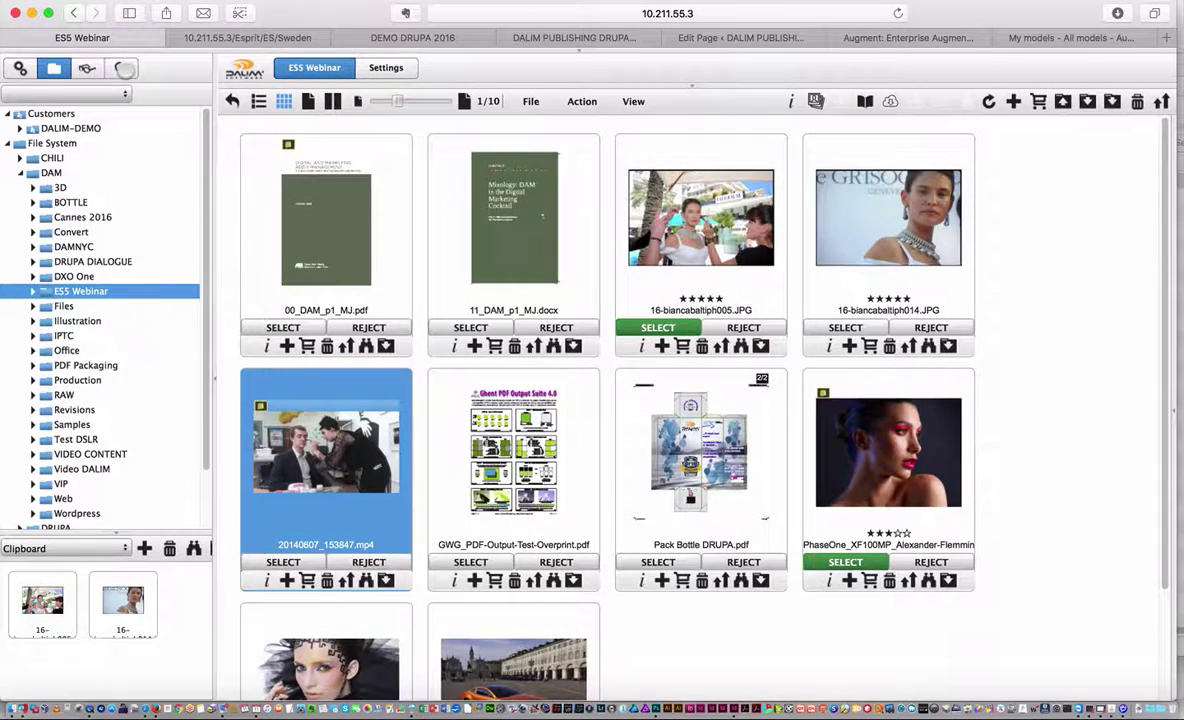
Search the asset library for 'cannes'
{"action": "left_click", "coordinate": [124, 68]}
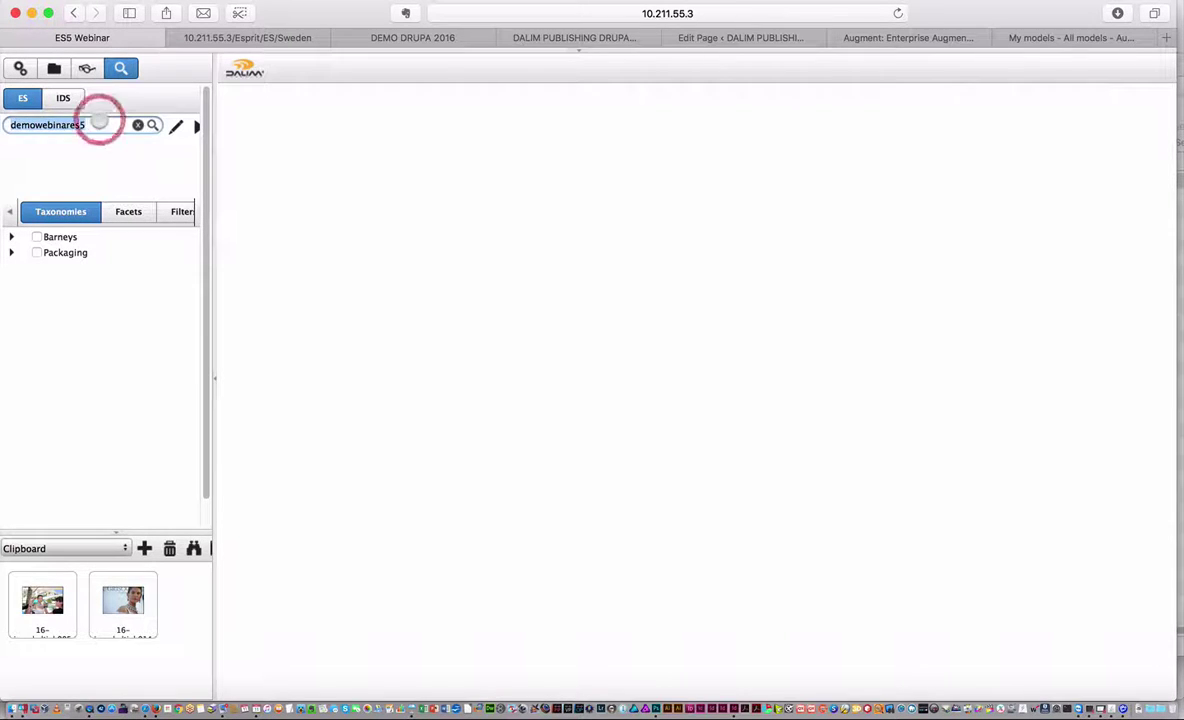
{"action": "key", "text": "BackSpace"}
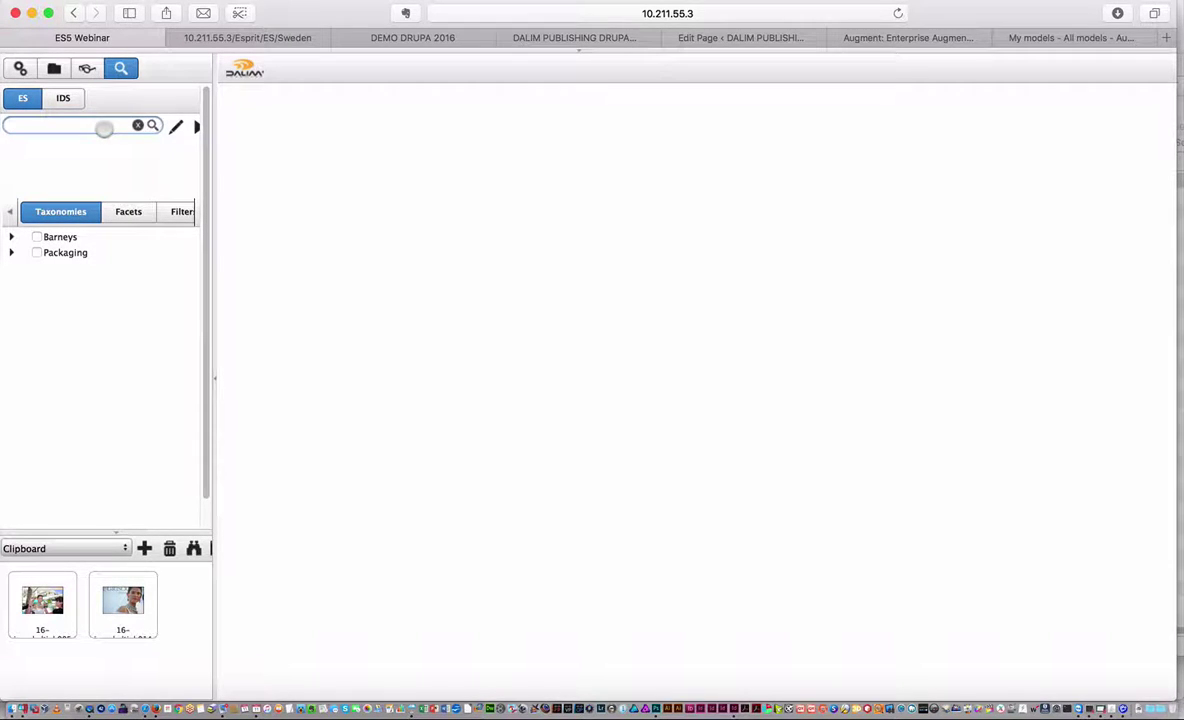
{"action": "key", "text": "Return"}
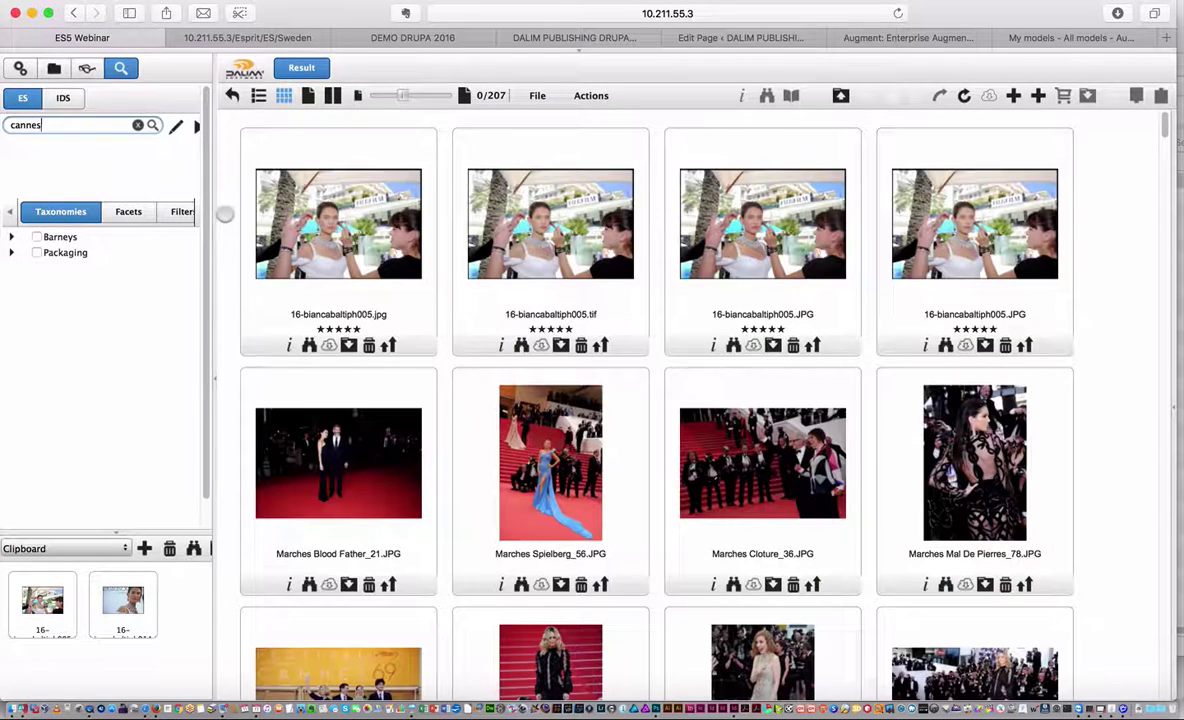
{"action": "scroll", "coordinate": [650, 400], "scroll_direction": "down", "scroll_amount": 5}
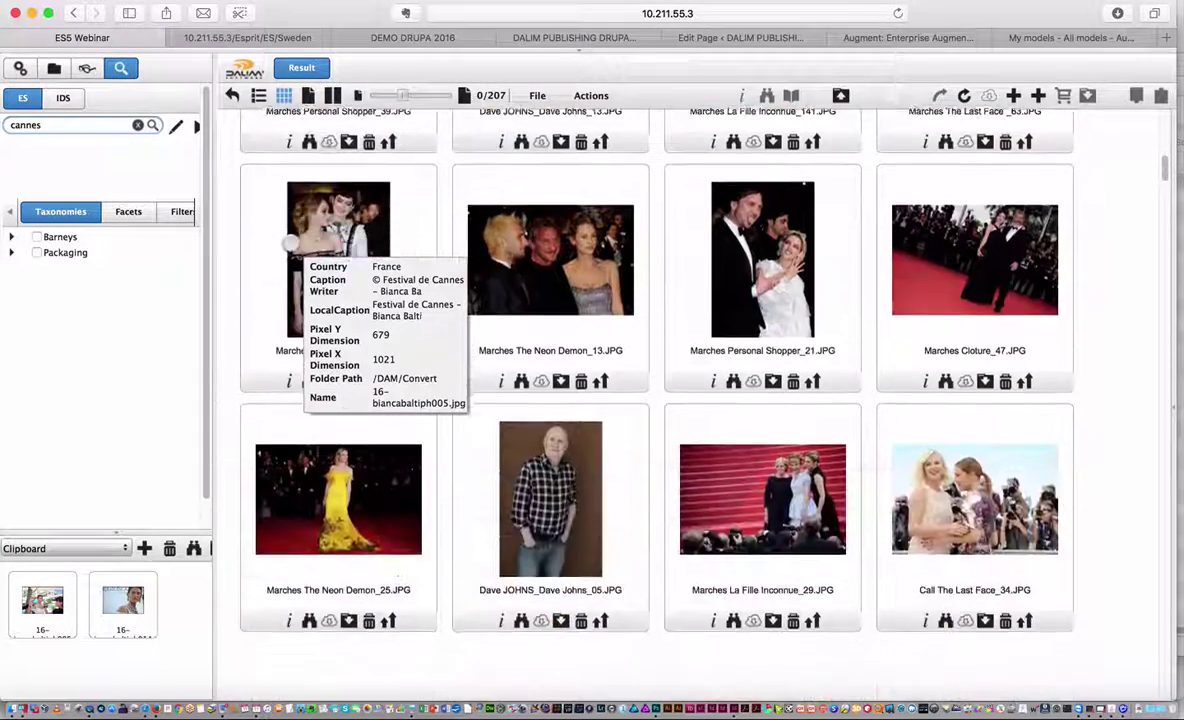
{"action": "scroll", "coordinate": [650, 400], "scroll_direction": "up", "scroll_amount": 5}
Filter the cannes results to the 184 image/jpeg files and show the Folders tree
{"action": "left_click", "coordinate": [130, 211]}
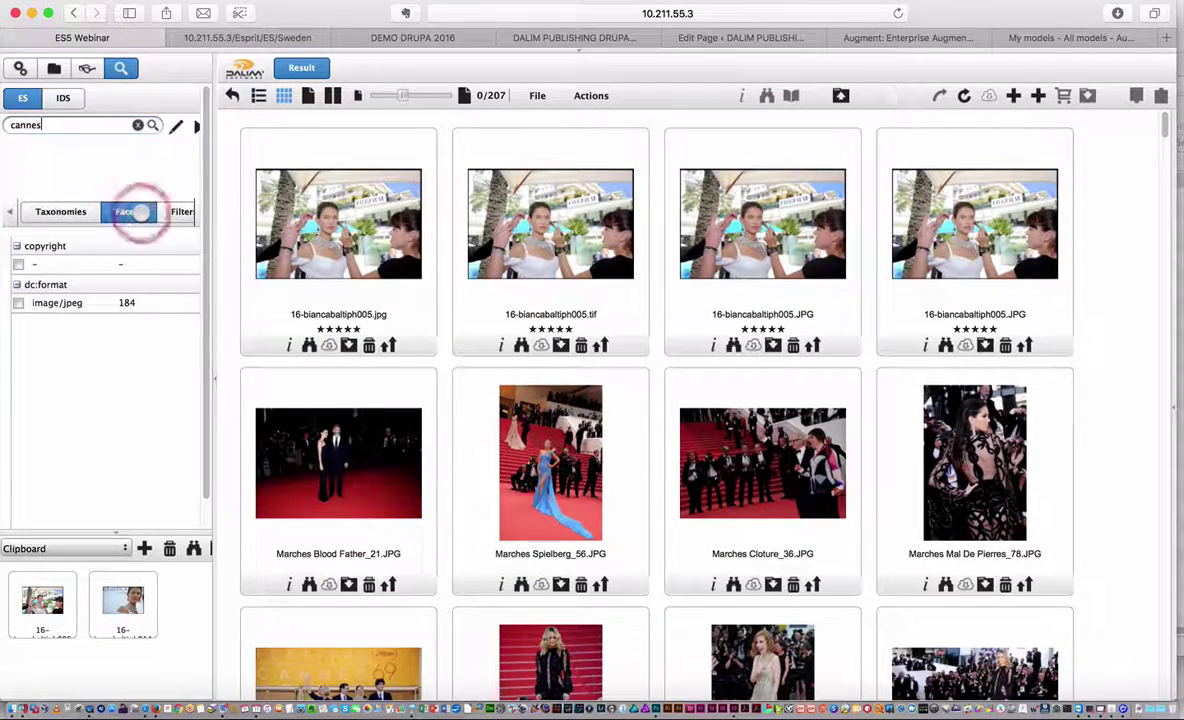
{"action": "left_click", "coordinate": [20, 304]}
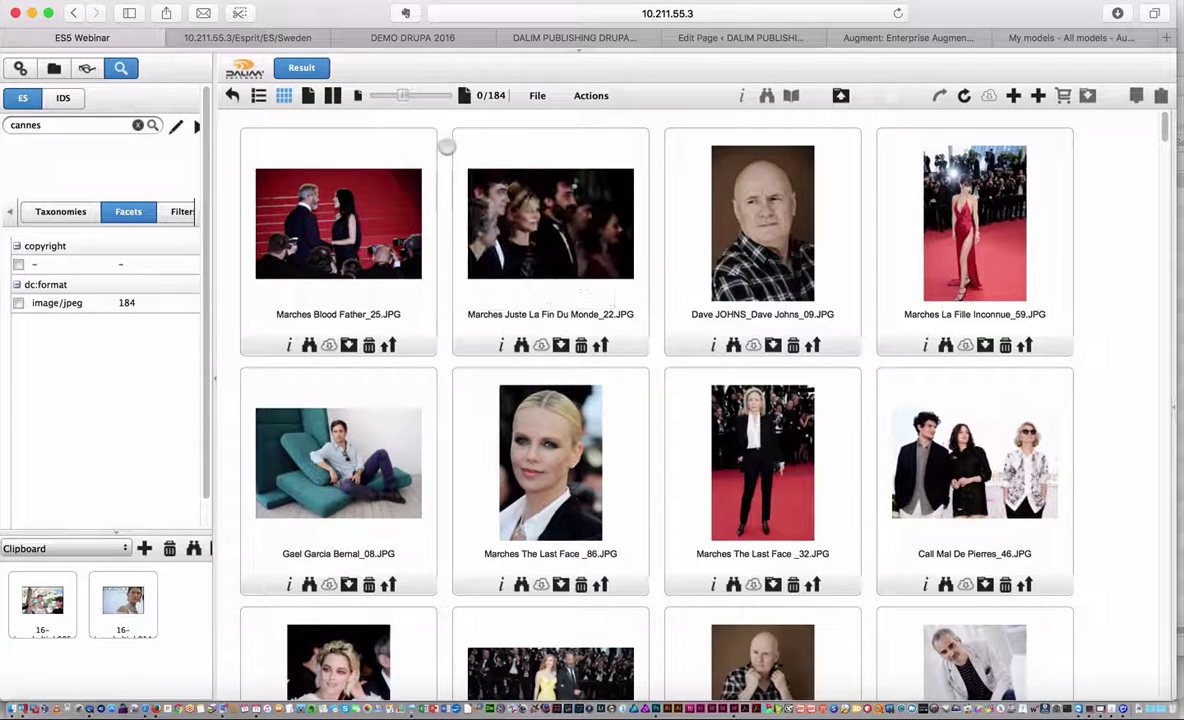
{"action": "mouse_move", "coordinate": [447, 147]}
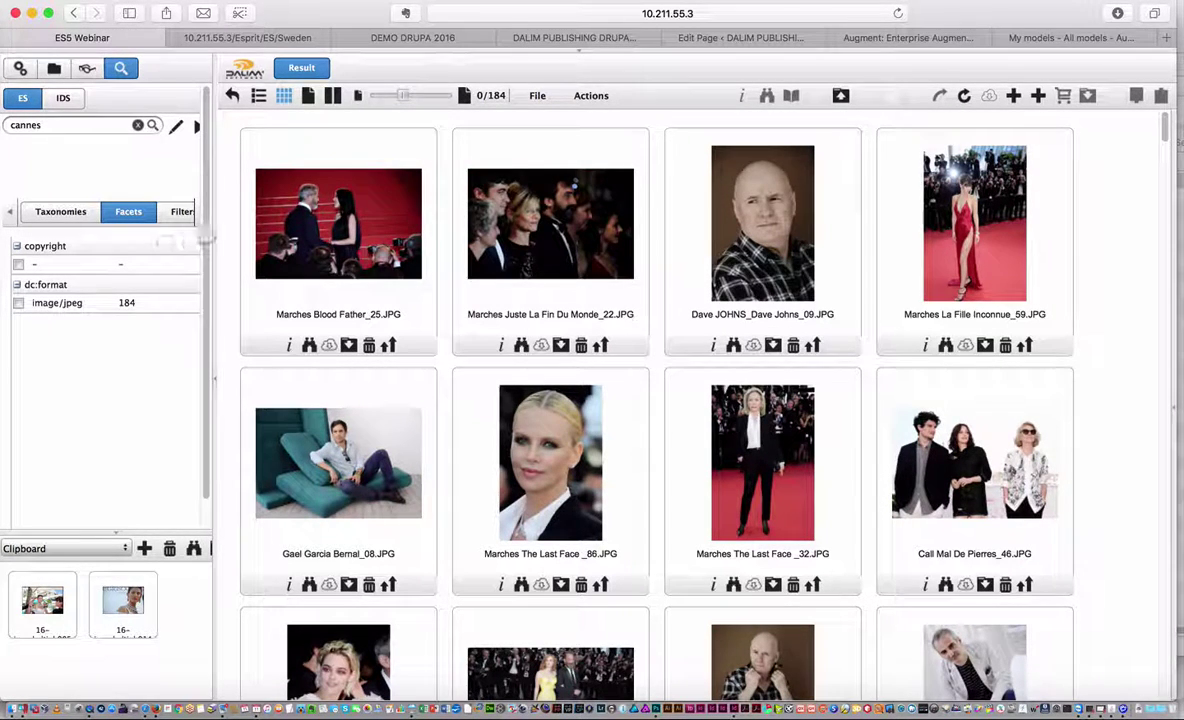
{"action": "left_click_drag", "start_coordinate": [213, 238], "coordinate": [288, 238]}
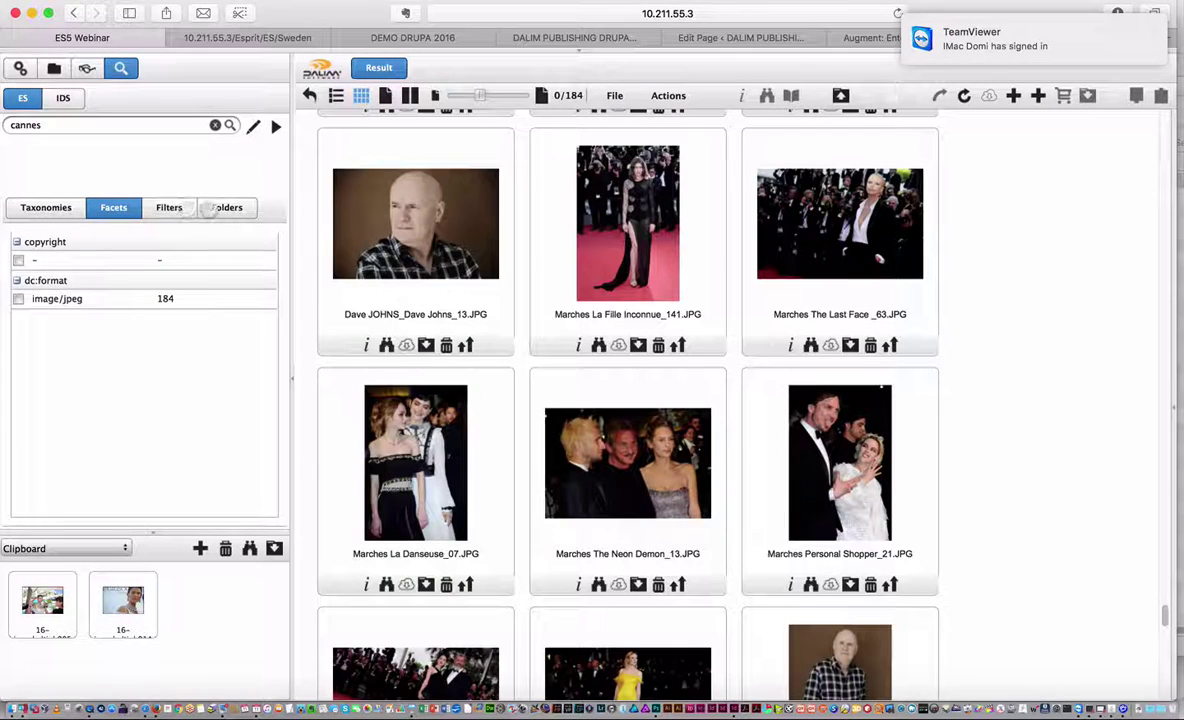
{"action": "left_click", "coordinate": [215, 207]}
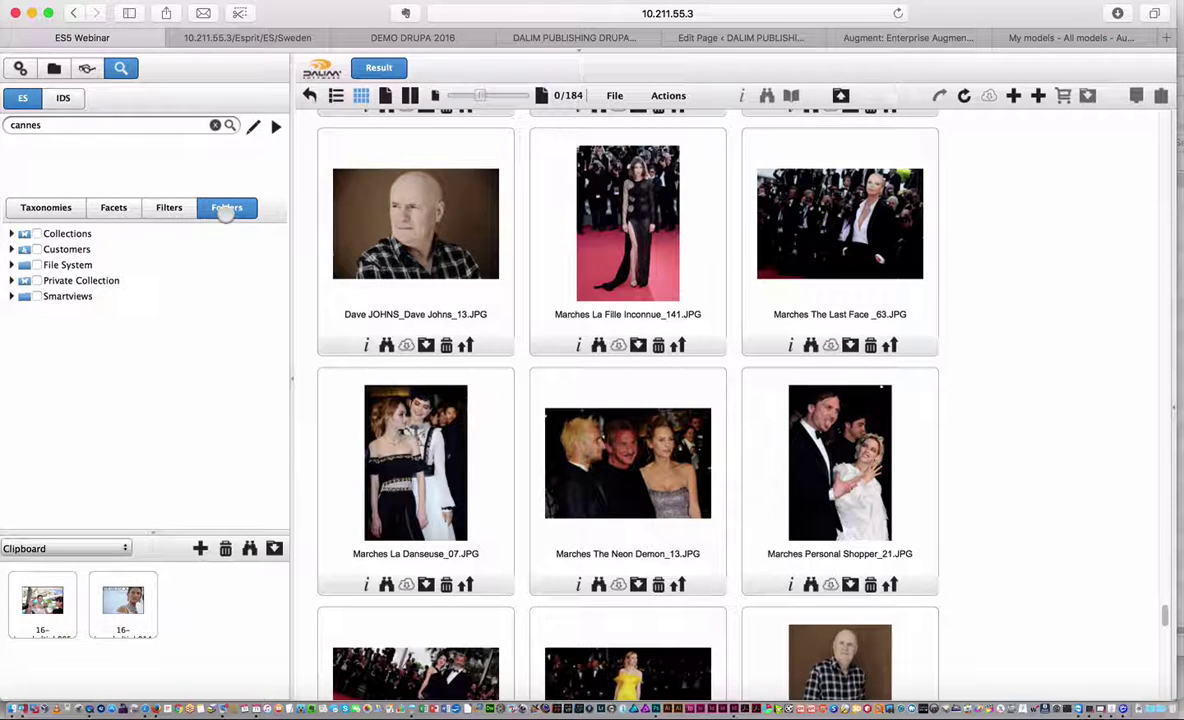
Restrict the search to the File System DAM folder with no search term, listing 606 assets
{"action": "left_click", "coordinate": [67, 264]}
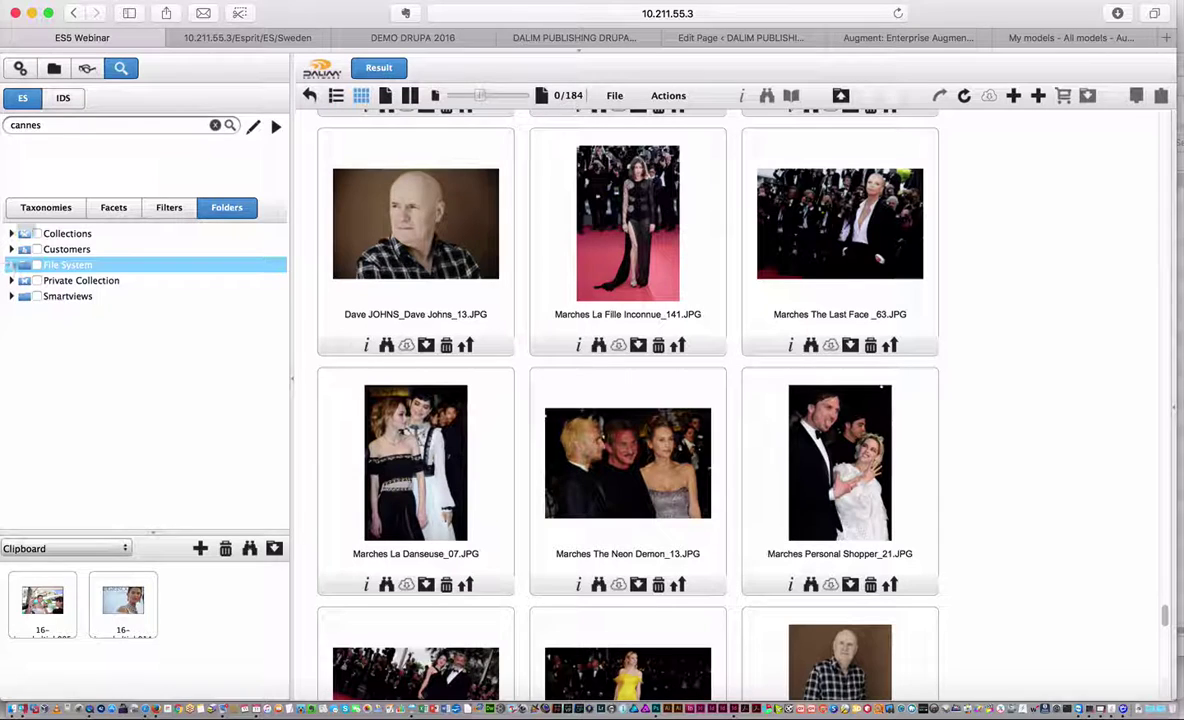
{"action": "left_click", "coordinate": [54, 68]}
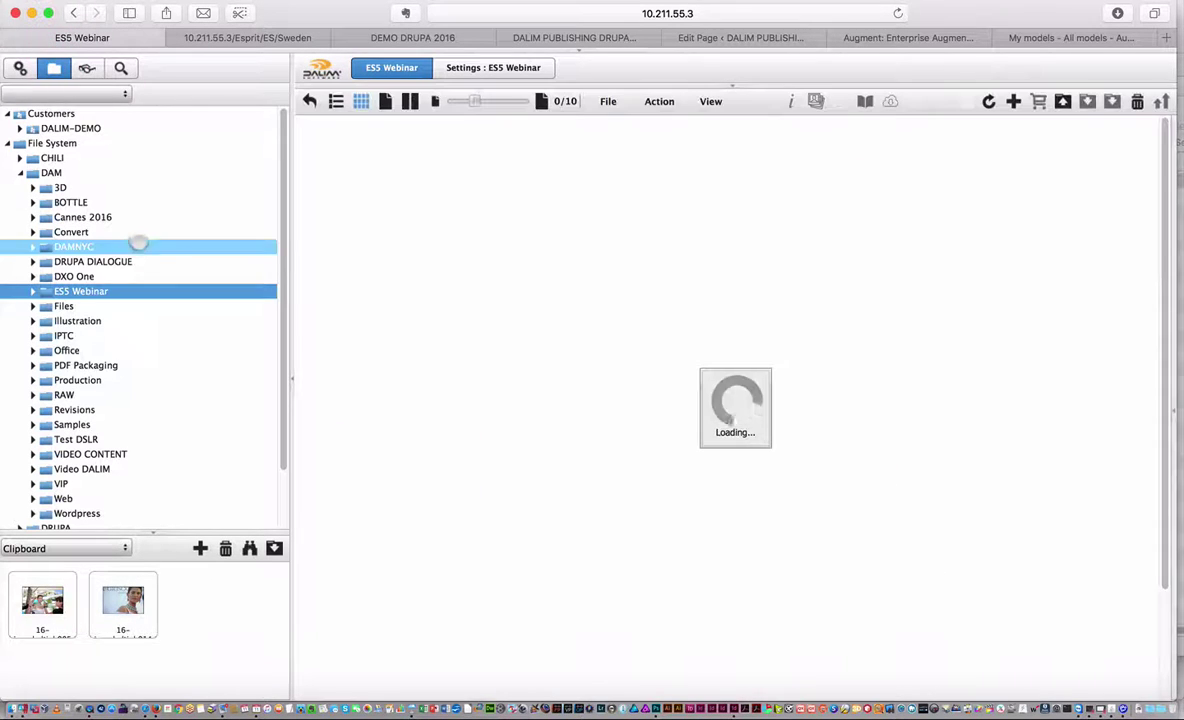
{"action": "left_click", "coordinate": [84, 173]}
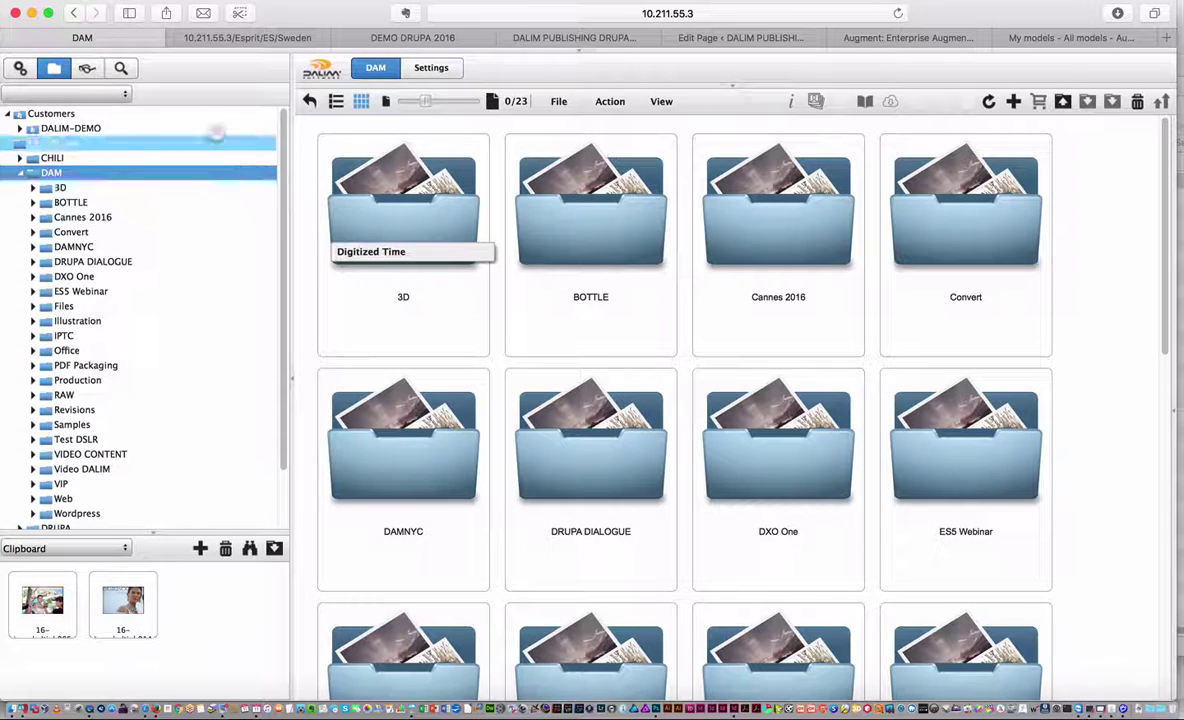
{"action": "left_click", "coordinate": [121, 68]}
{"action": "left_click", "coordinate": [88, 249]}
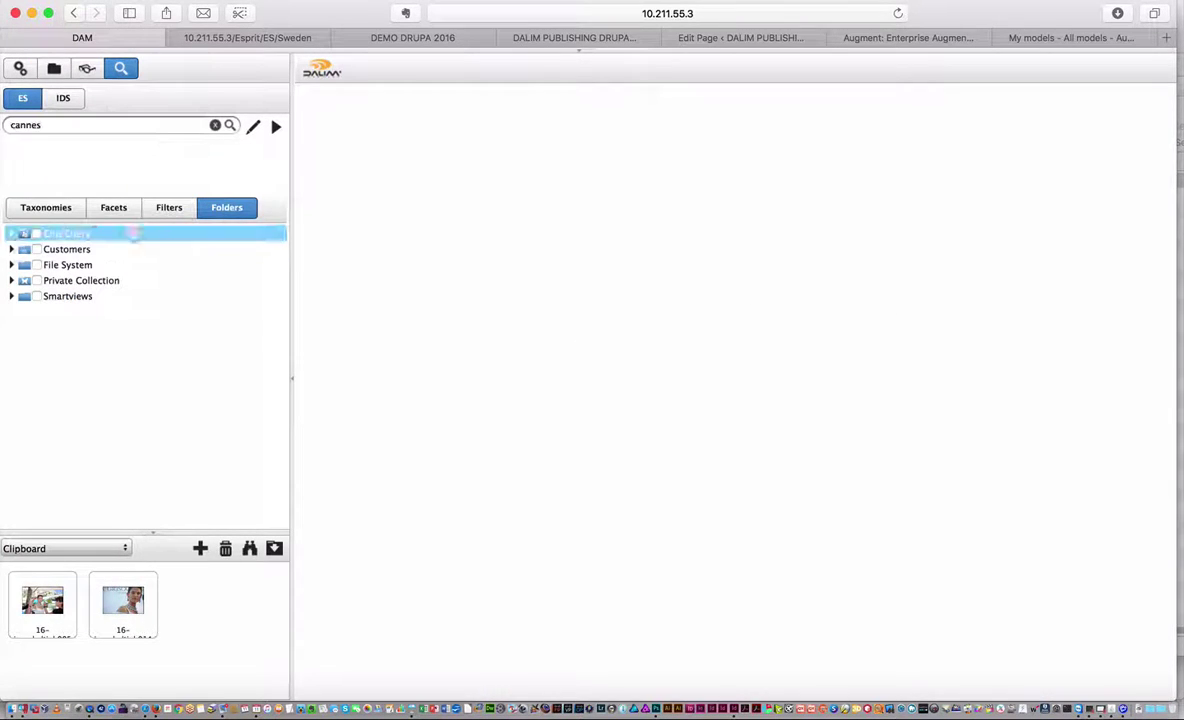
{"action": "left_click", "coordinate": [11, 264]}
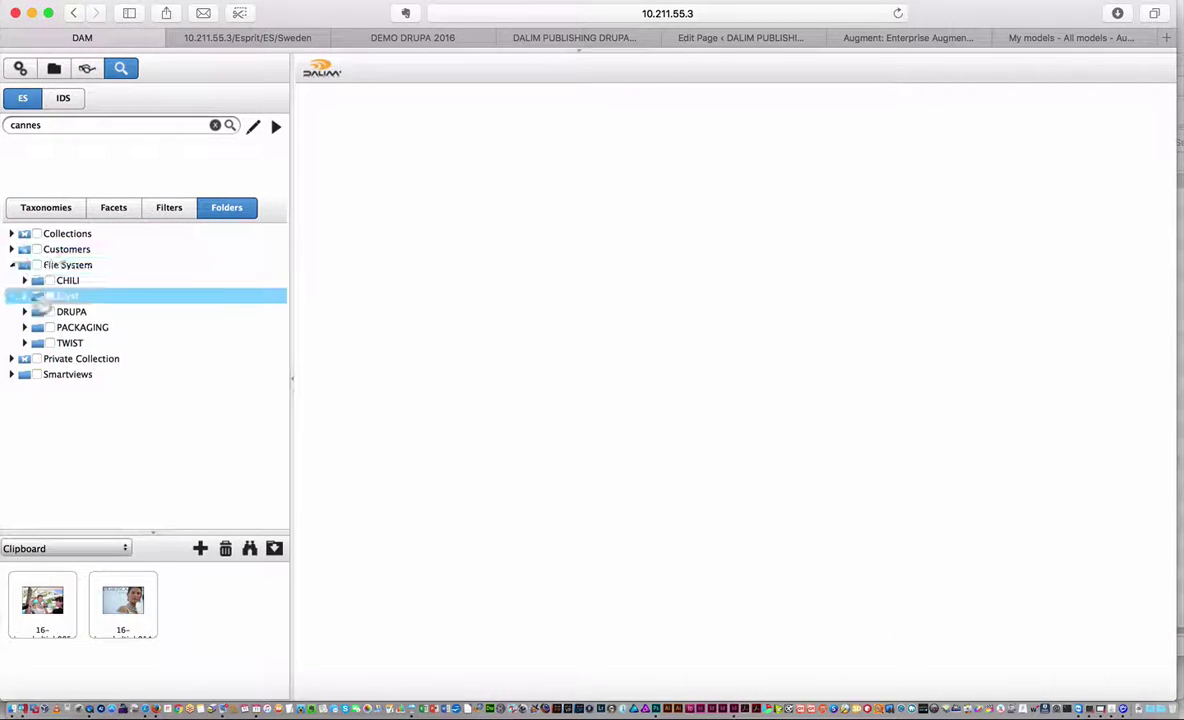
{"action": "left_click", "coordinate": [49, 296]}
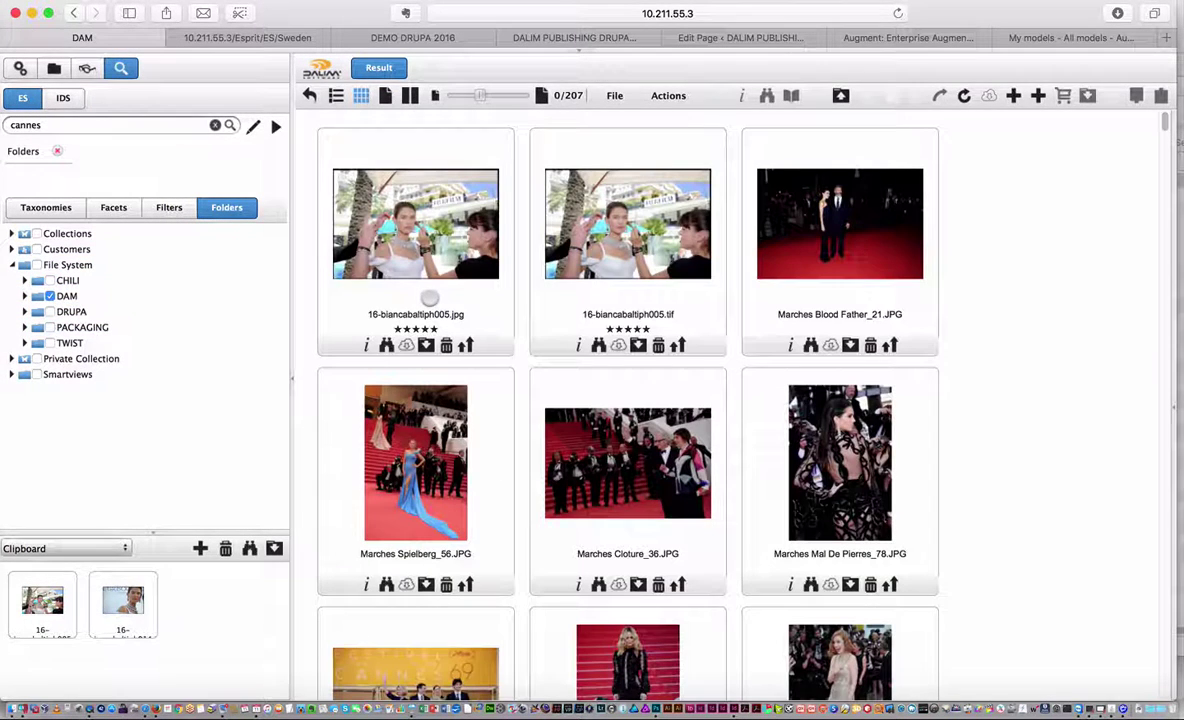
{"action": "triple_click", "coordinate": [90, 125]}
{"action": "key", "text": "BackSpace"}
{"action": "key", "text": "Return"}
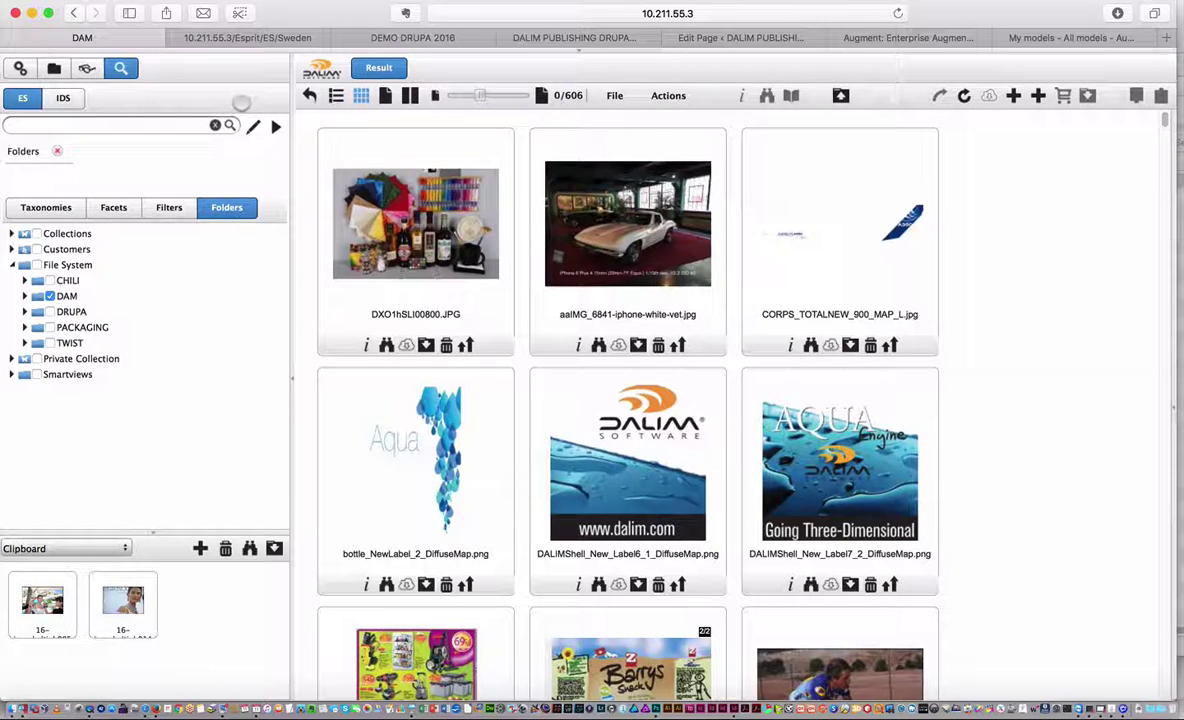
Expand the Packaging > Category taxonomy, then return to browsing file system folders
{"action": "left_click", "coordinate": [27, 210]}
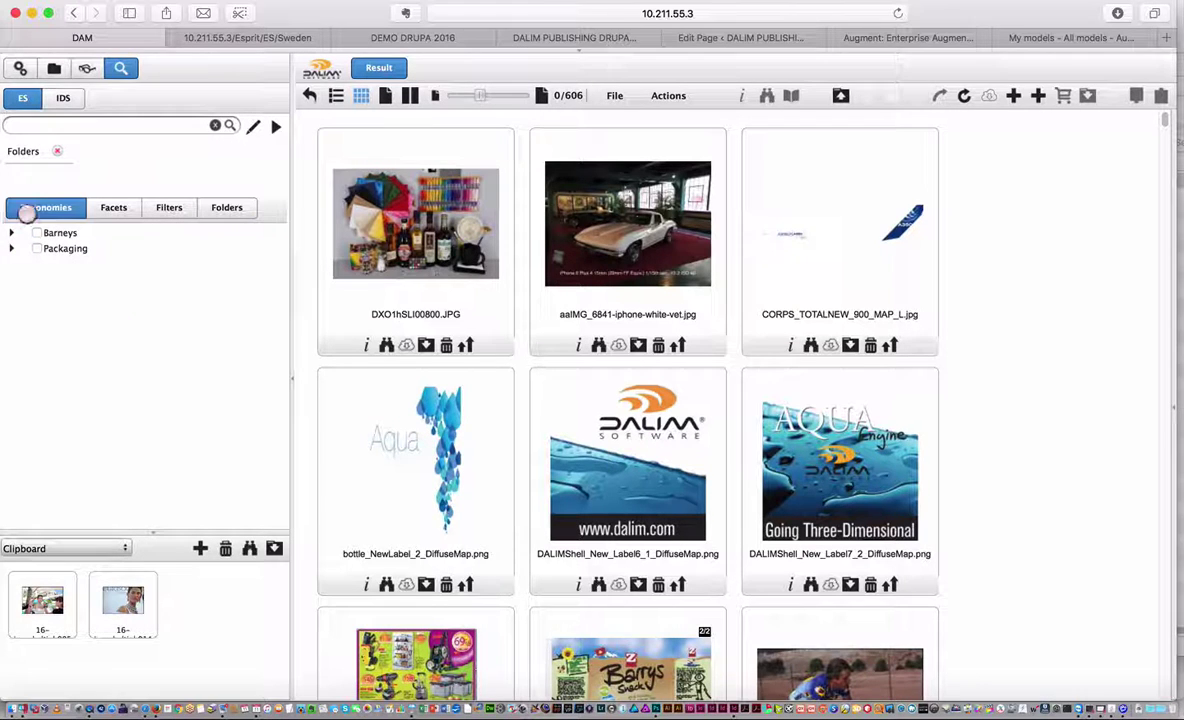
{"action": "left_click", "coordinate": [12, 248]}
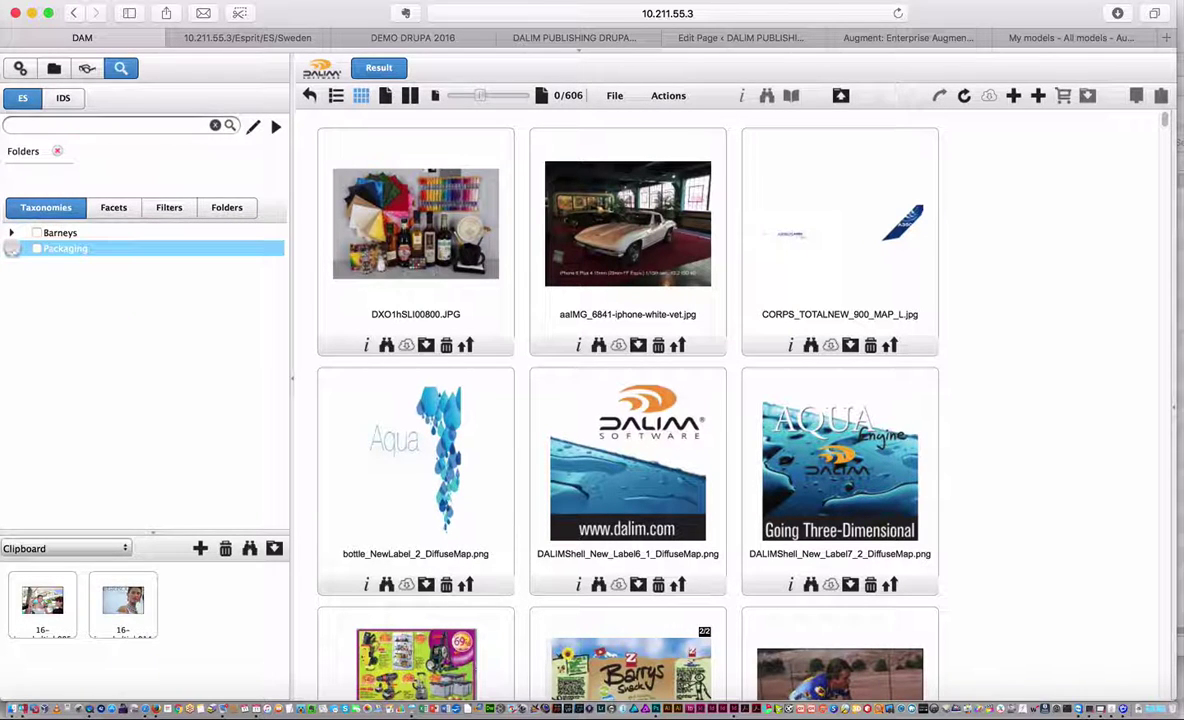
{"action": "left_click", "coordinate": [12, 248]}
{"action": "left_click", "coordinate": [25, 262]}
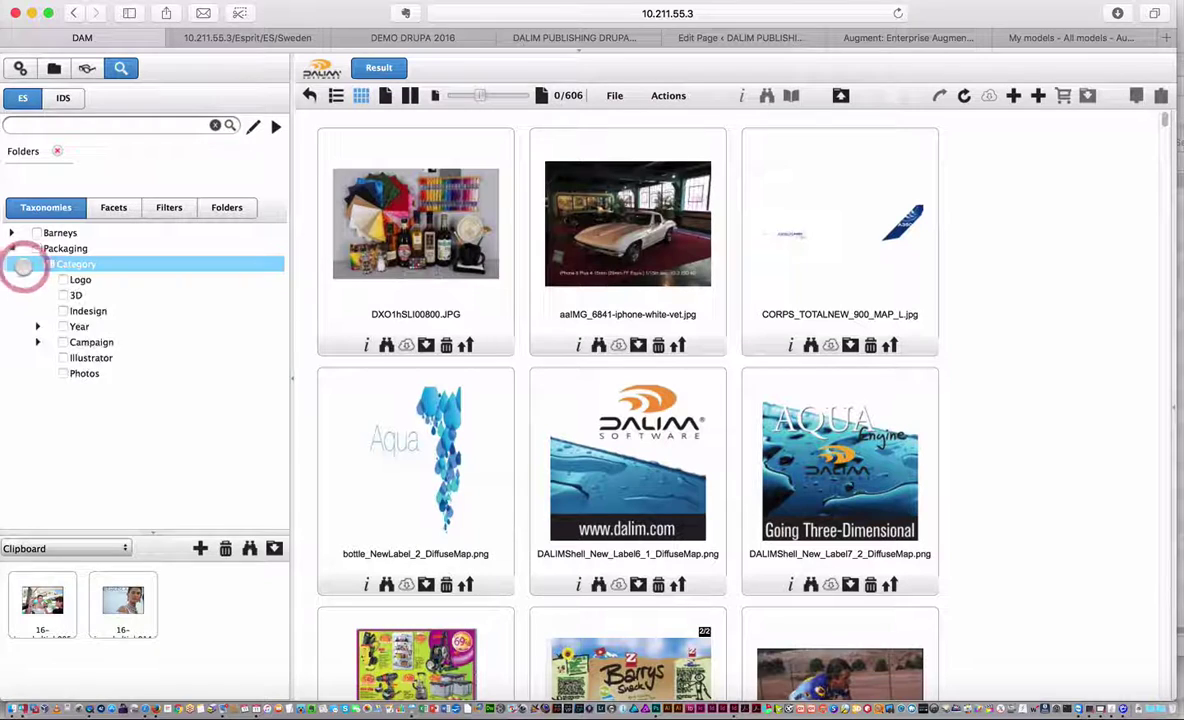
{"action": "left_click", "coordinate": [100, 342]}
{"action": "left_click", "coordinate": [55, 98]}
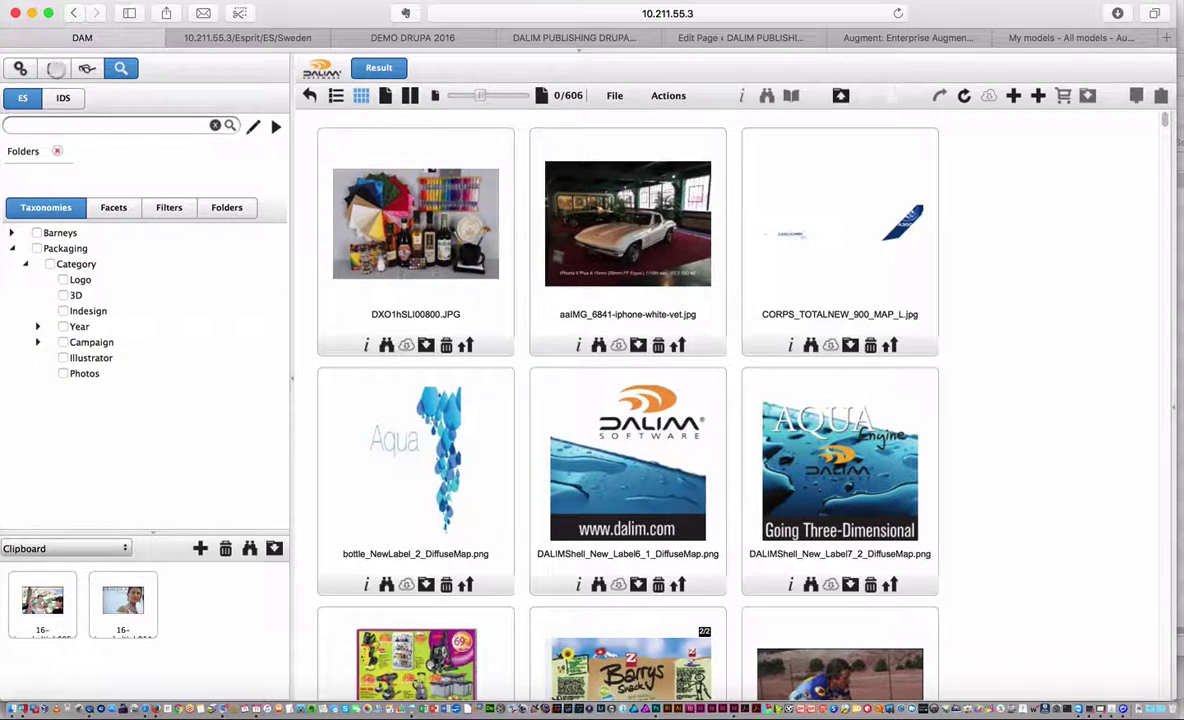
Open the Samples folder and show the document properties of 16-biancabaltiph005.JPG
{"action": "left_click", "coordinate": [220, 370]}
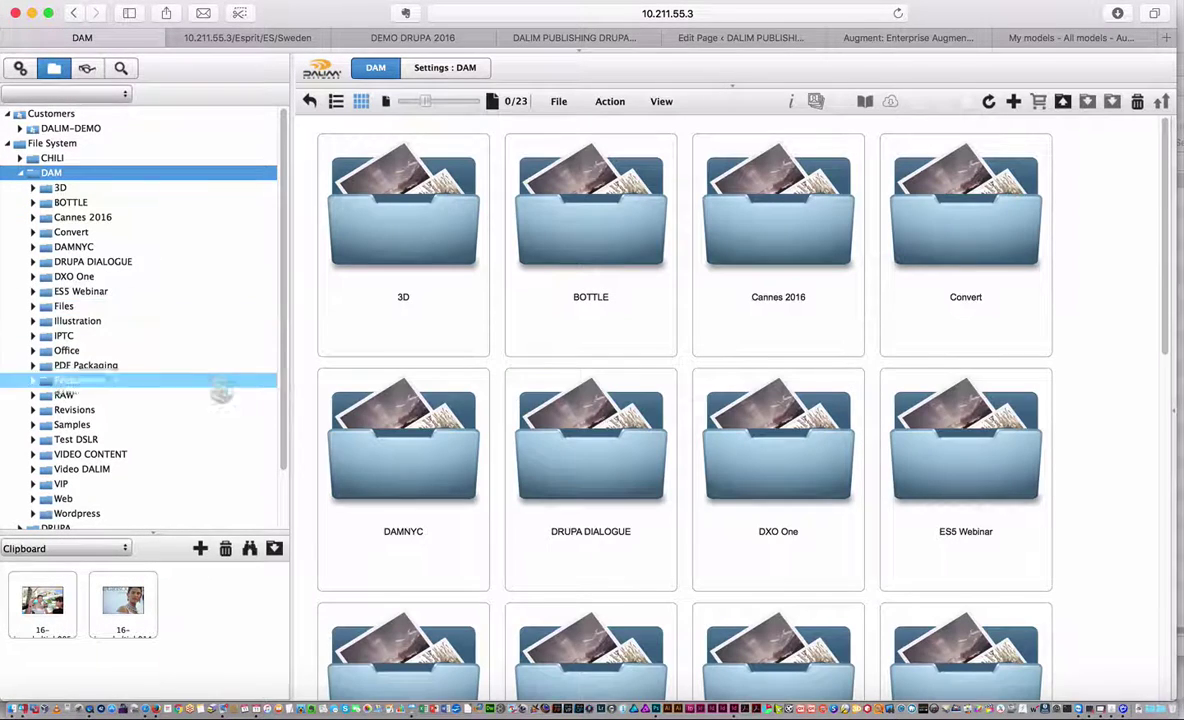
{"action": "left_click", "coordinate": [219, 424]}
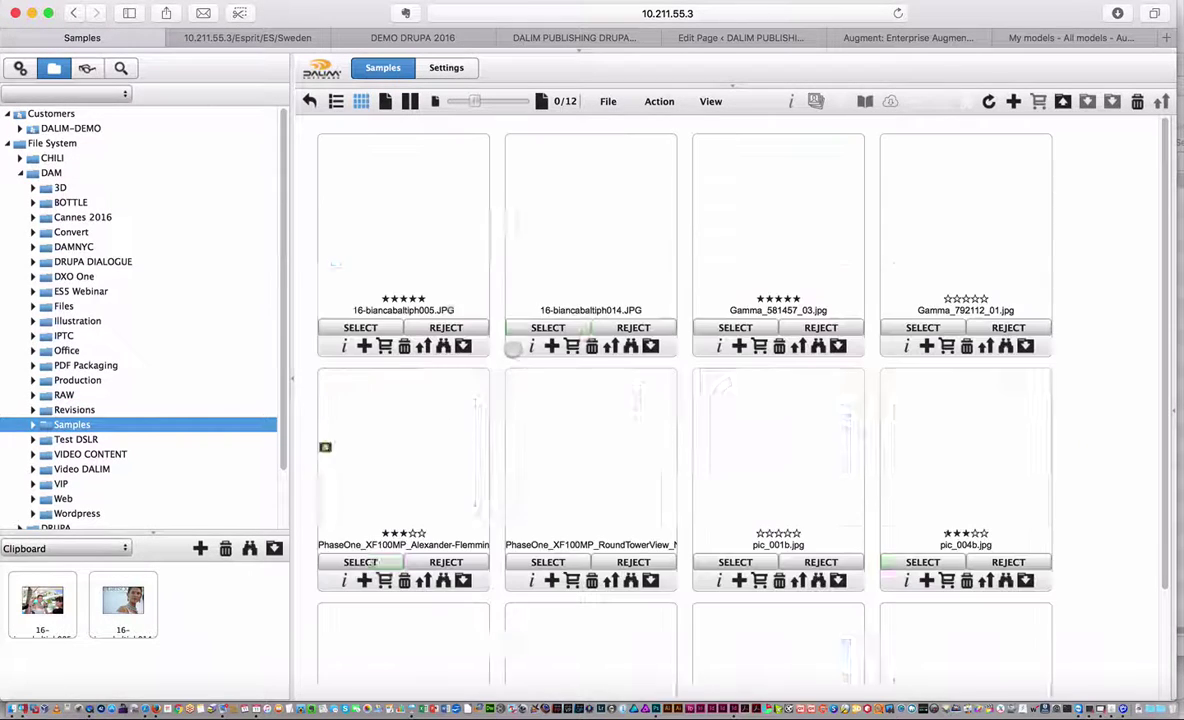
{"action": "left_click", "coordinate": [459, 276]}
{"action": "left_click", "coordinate": [344, 346]}
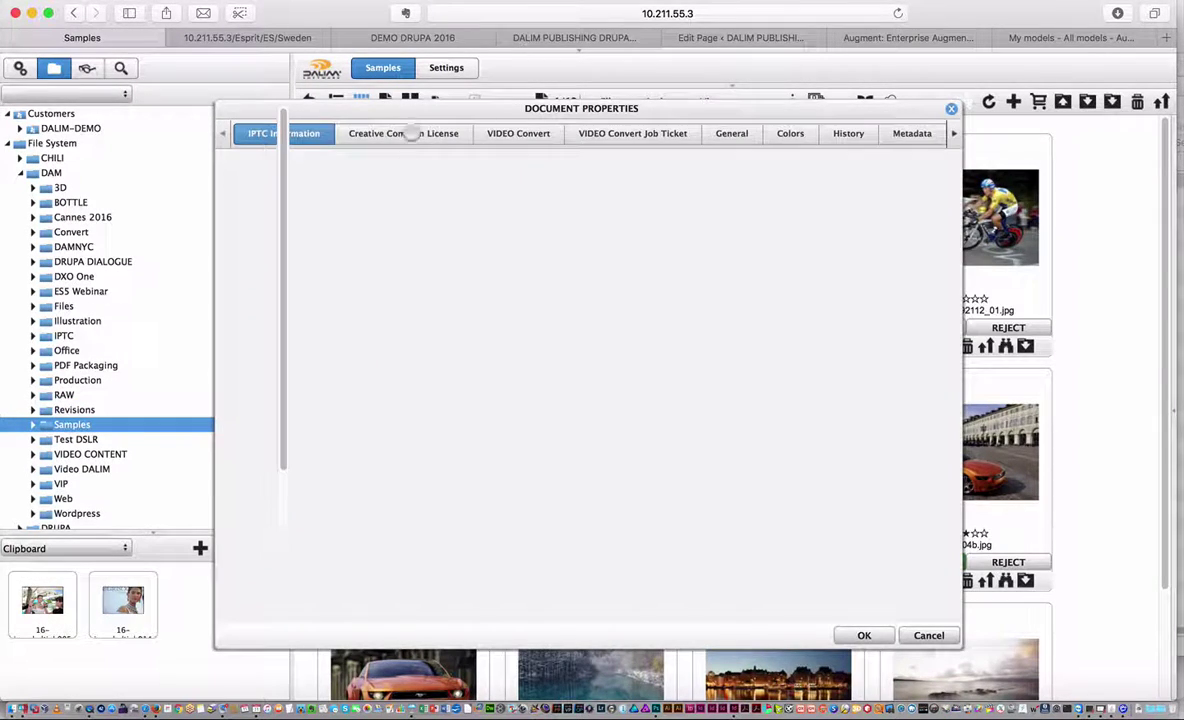
{"action": "left_click_drag", "start_coordinate": [462, 105], "coordinate": [582, 111]}
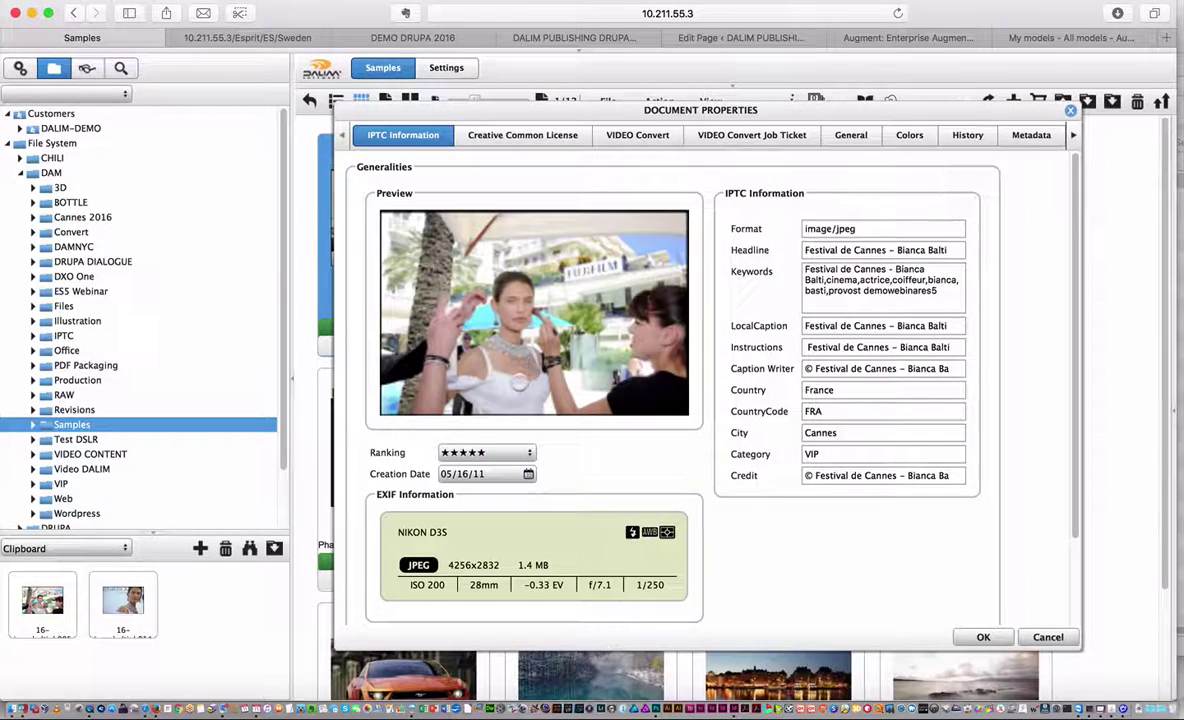
{"action": "scroll", "coordinate": [564, 567], "scroll_direction": "down", "scroll_amount": 2}
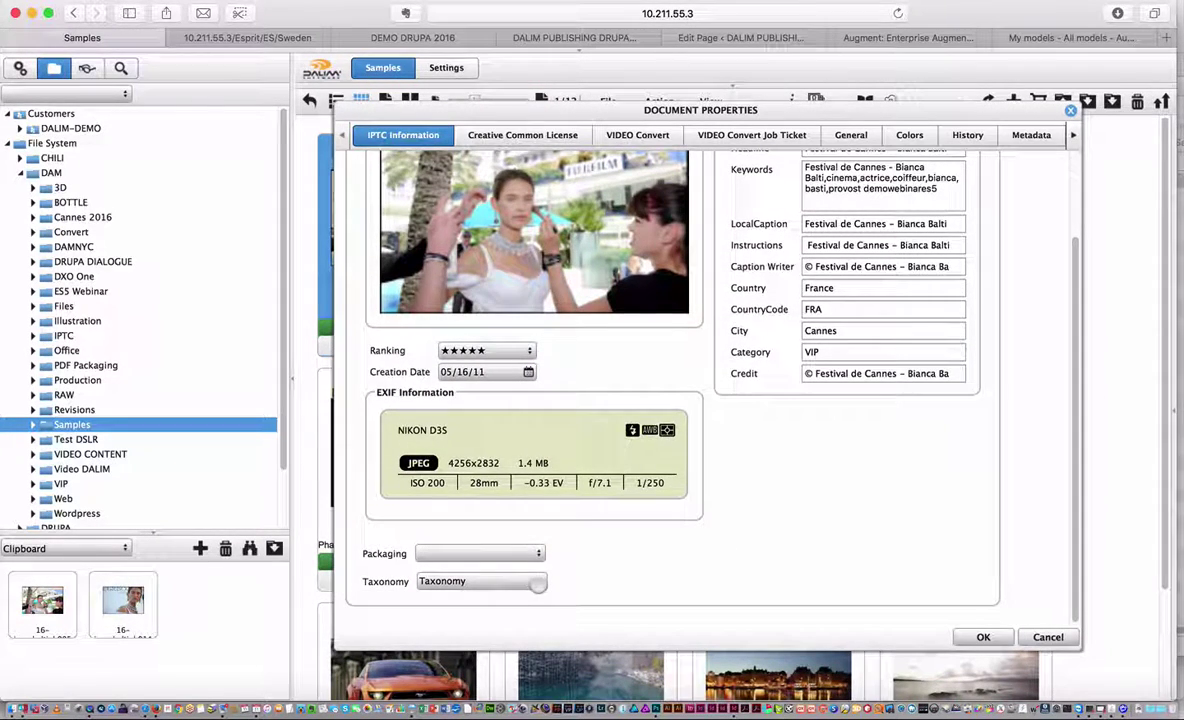
Set the image's taxonomy to Categories > Illustration > Nature
{"action": "left_click", "coordinate": [538, 582]}
{"action": "left_click", "coordinate": [540, 600]}
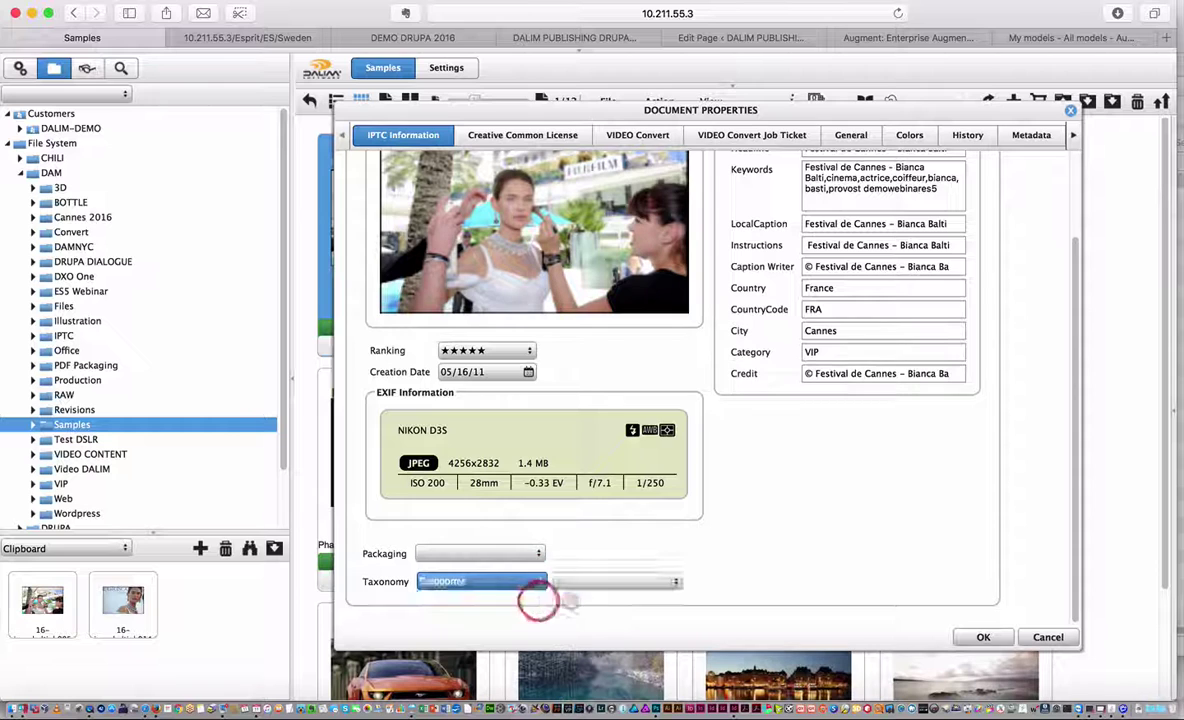
{"action": "left_click", "coordinate": [680, 582]}
{"action": "left_click", "coordinate": [660, 612]}
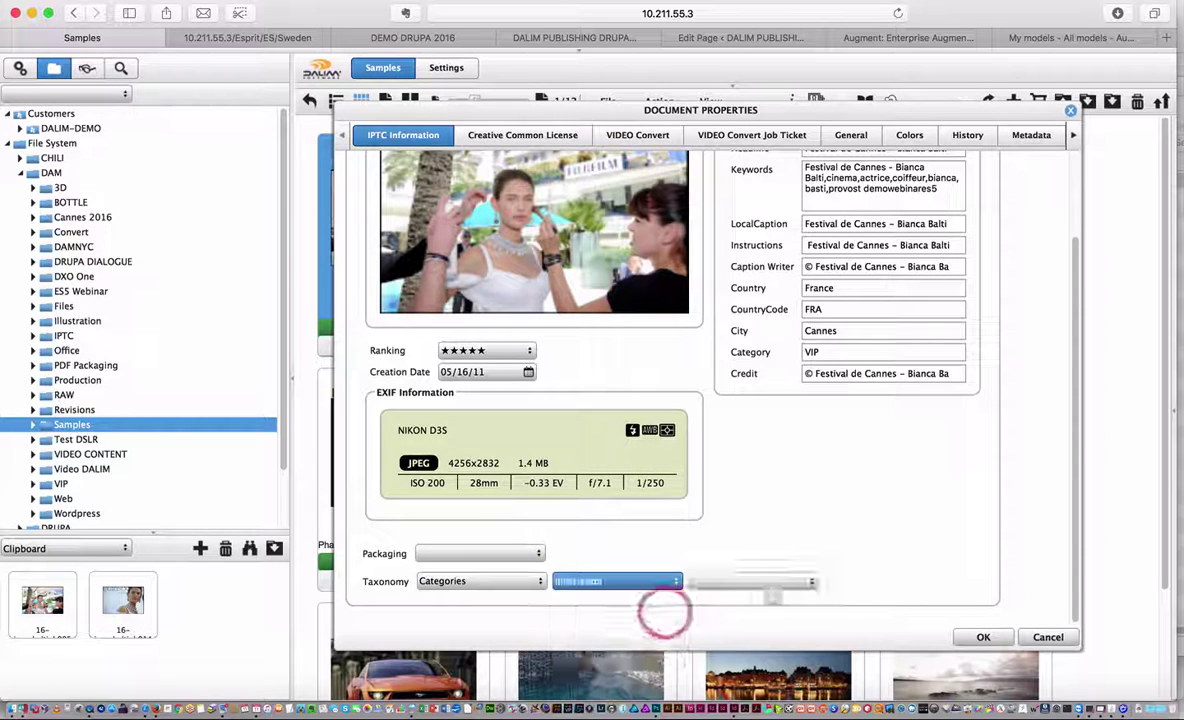
{"action": "left_click", "coordinate": [812, 582]}
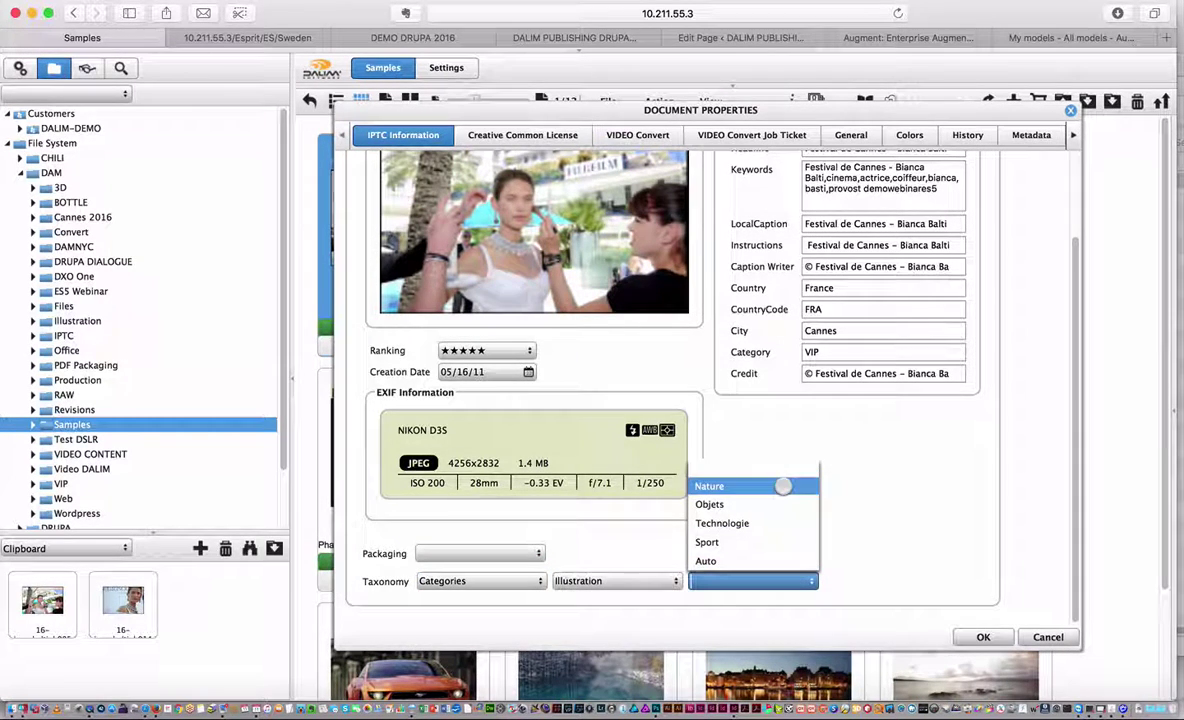
{"action": "left_click", "coordinate": [783, 486]}
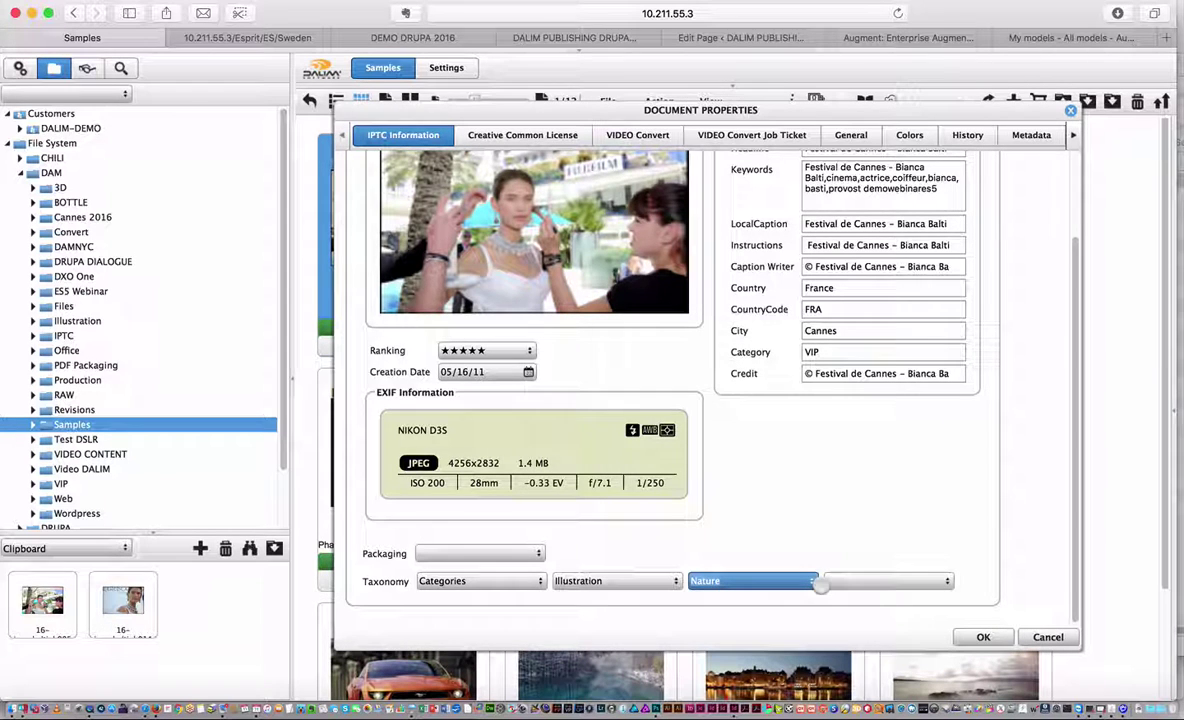
{"action": "left_click", "coordinate": [808, 580]}
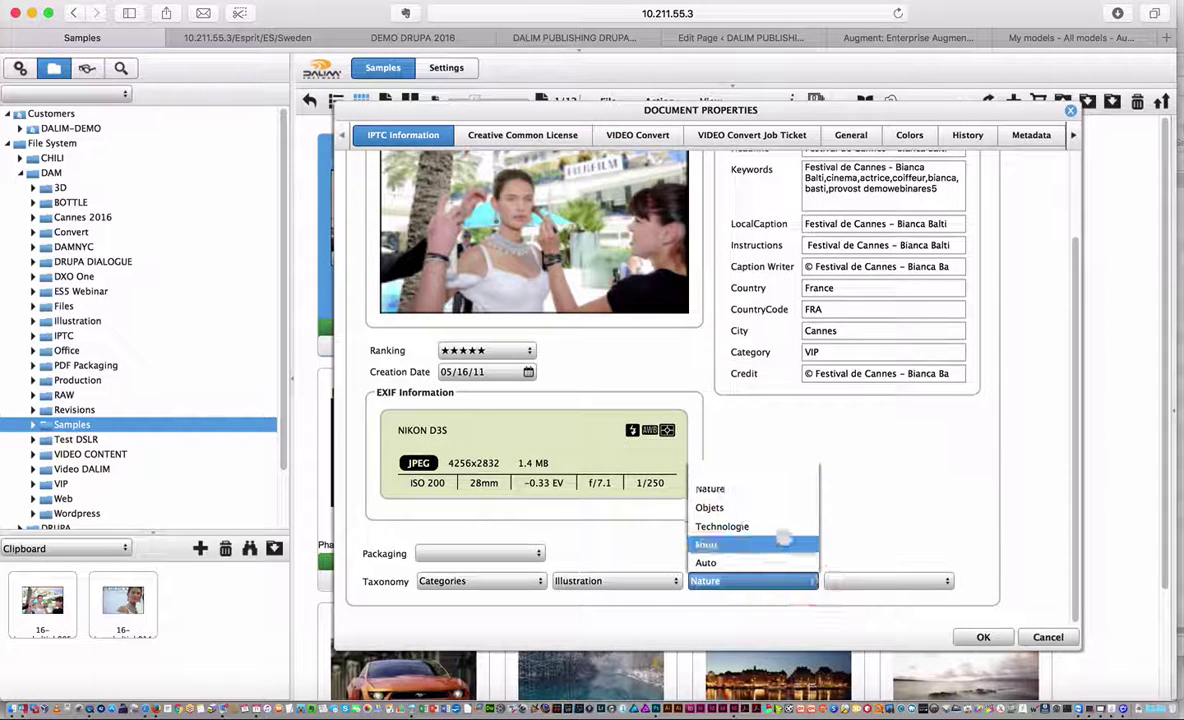
Change the taxonomy to Categories > People > VIP and save the properties
{"action": "left_click", "coordinate": [760, 592]}
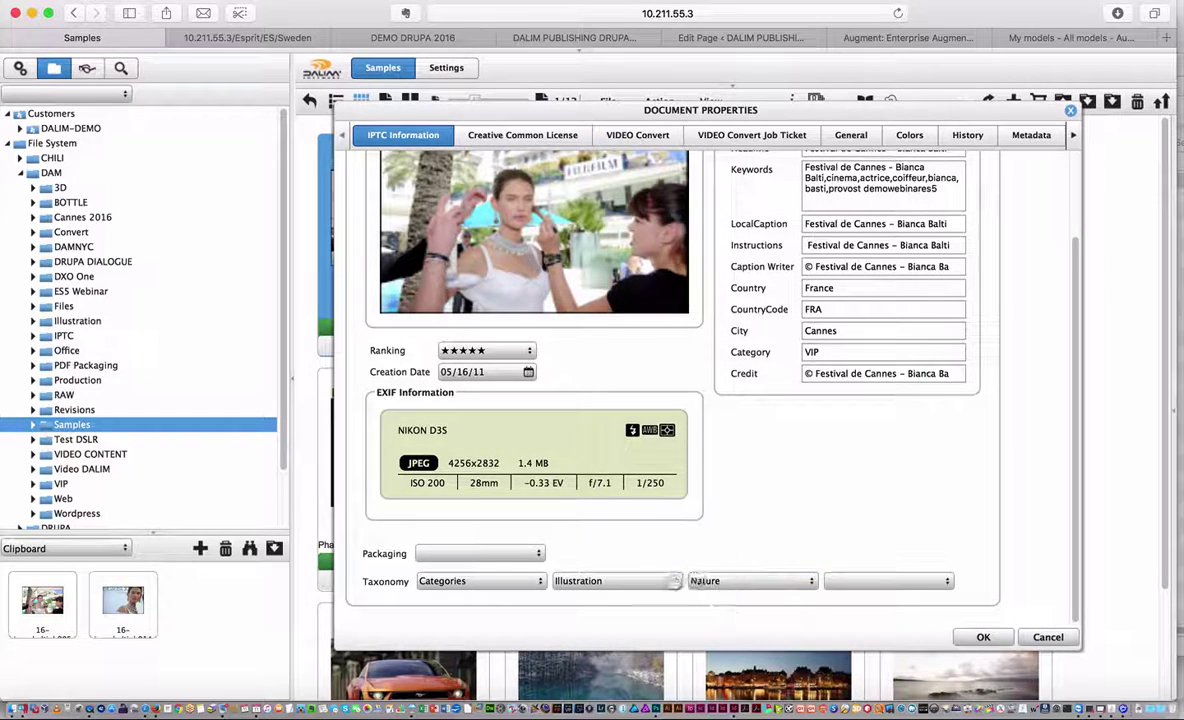
{"action": "left_click", "coordinate": [674, 578]}
{"action": "left_click", "coordinate": [625, 654]}
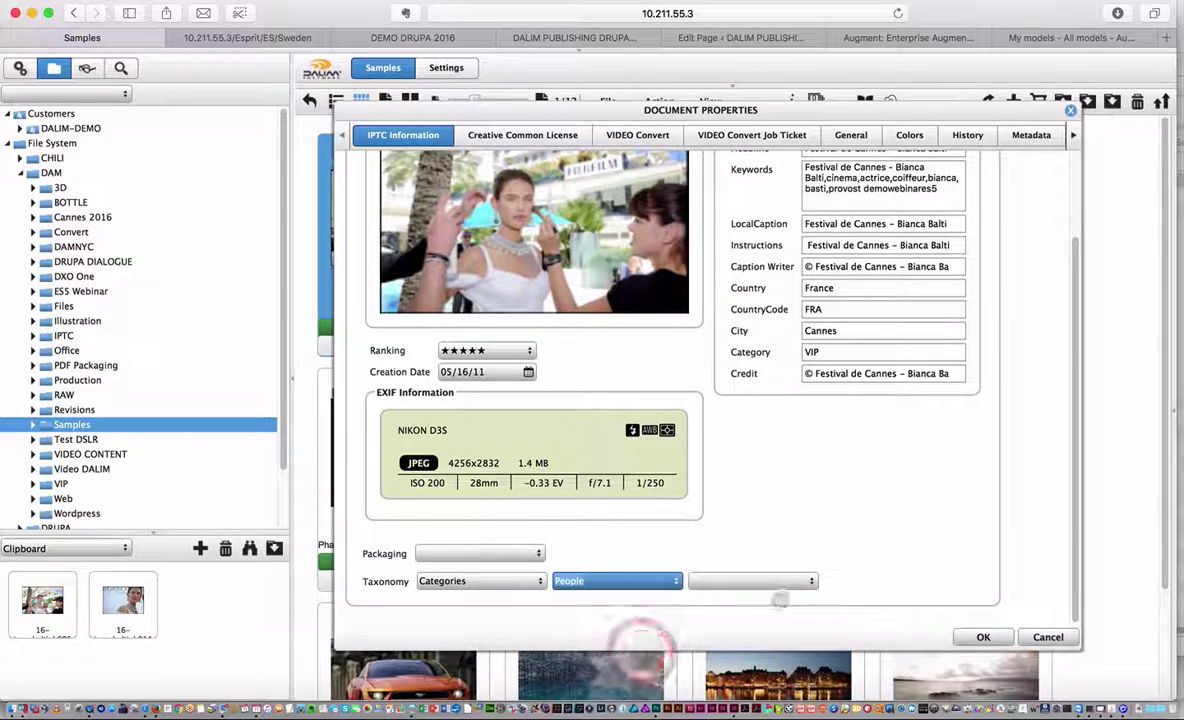
{"action": "left_click", "coordinate": [805, 582]}
{"action": "left_click", "coordinate": [795, 616]}
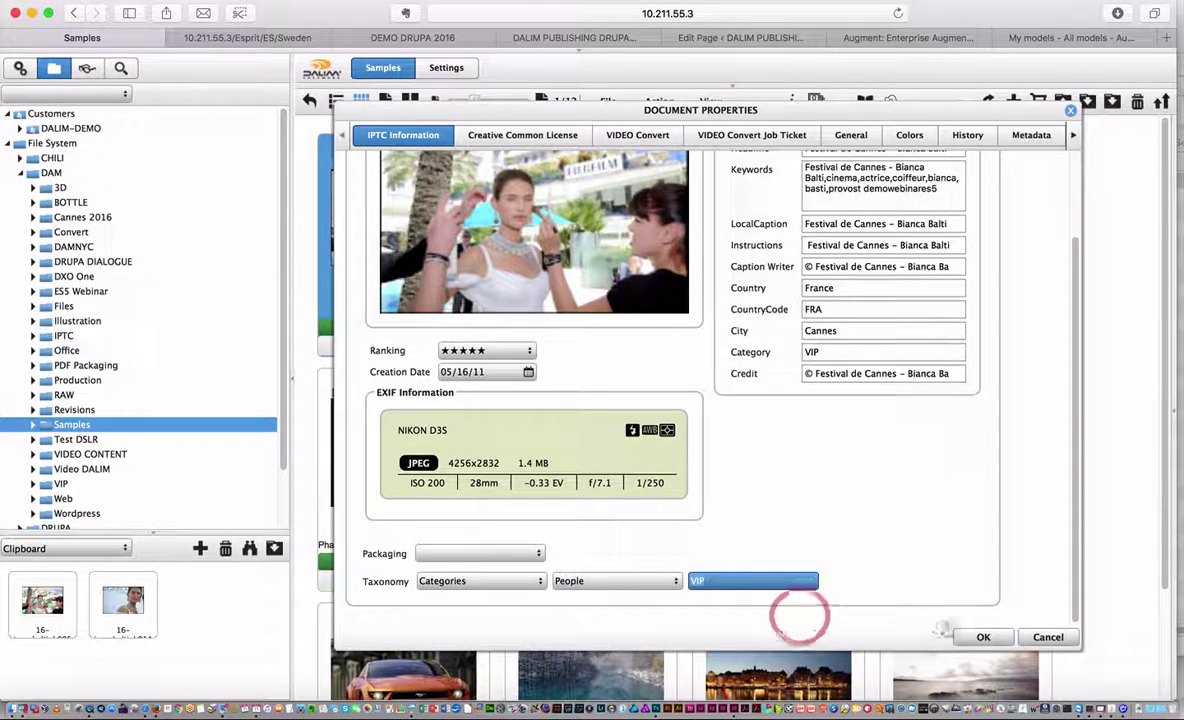
{"action": "left_click", "coordinate": [983, 637]}
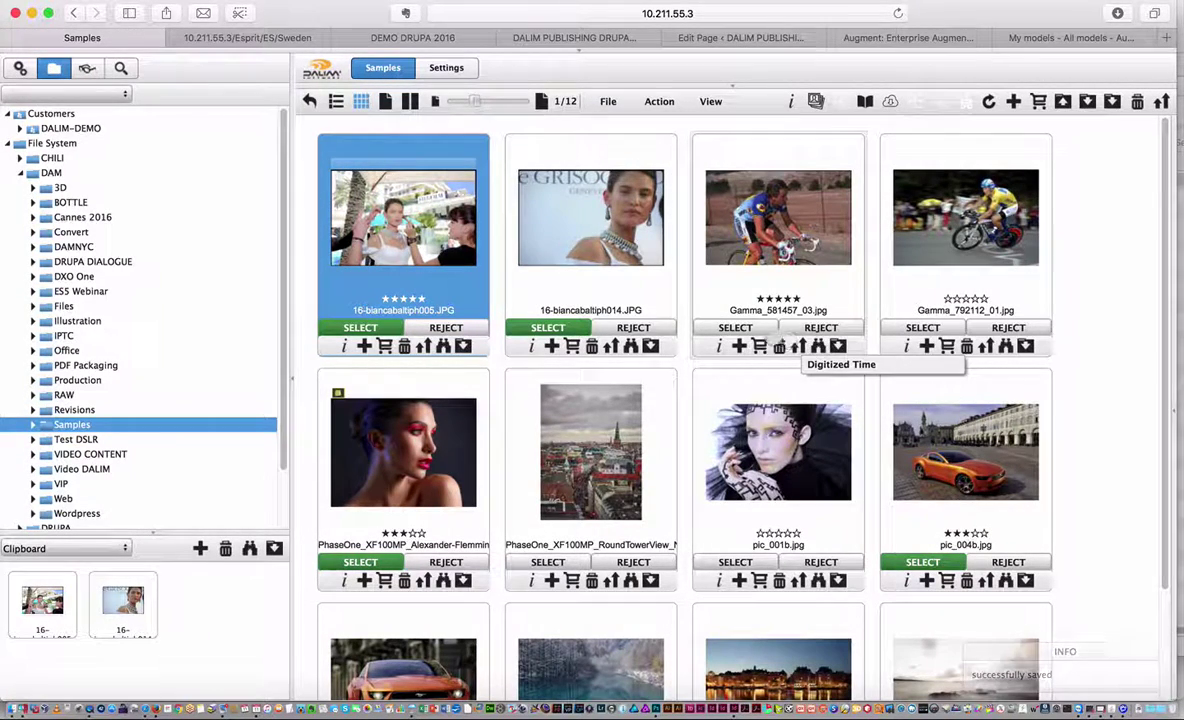
{"action": "left_click_drag", "start_coordinate": [291, 234], "coordinate": [241, 230]}
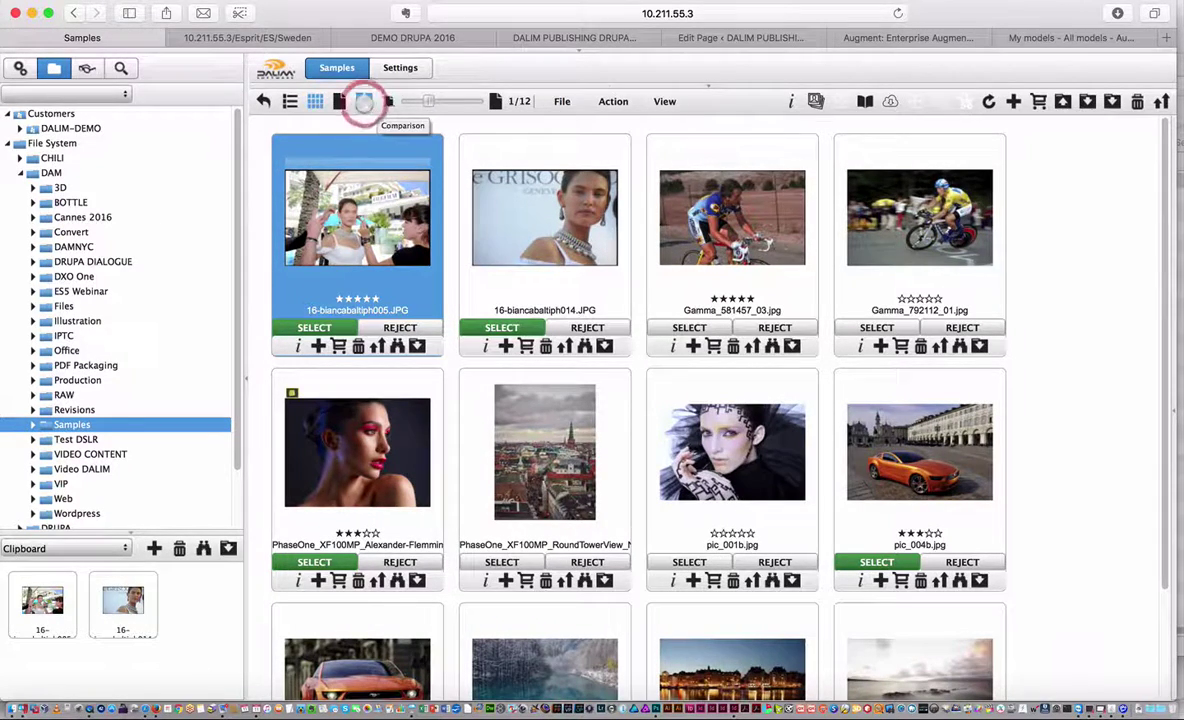
{"action": "left_click", "coordinate": [364, 102]}
{"action": "left_click", "coordinate": [697, 688]}
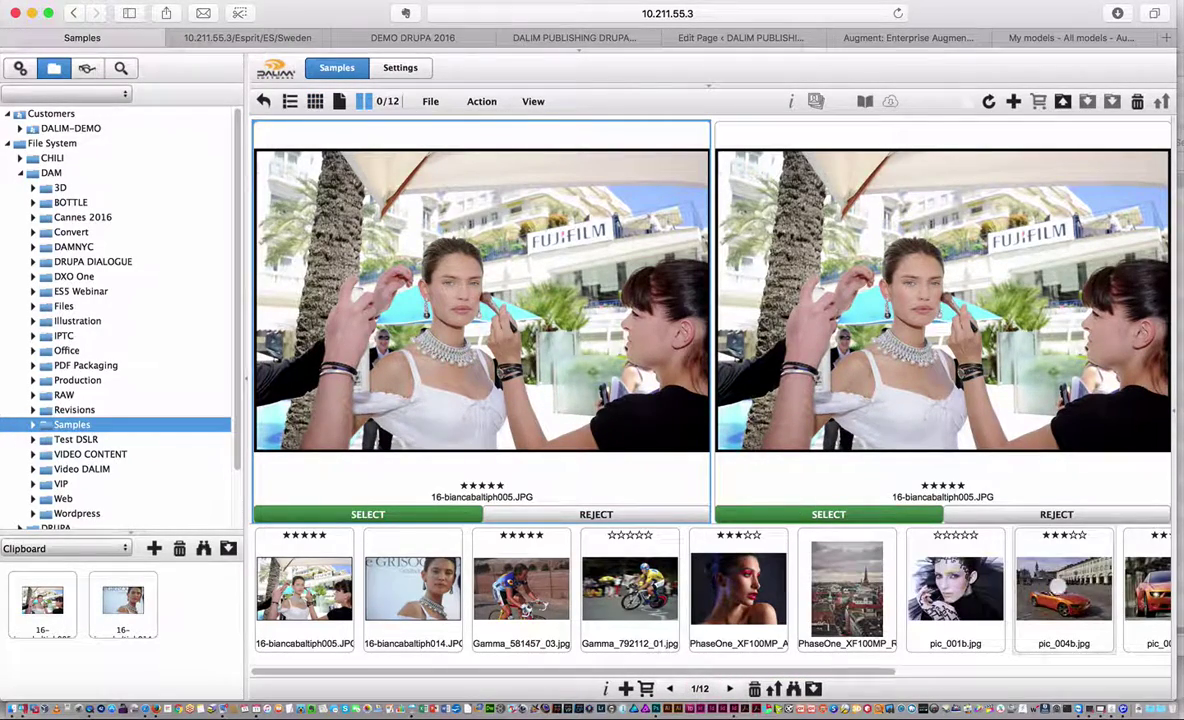
{"action": "left_click", "coordinate": [1099, 565]}
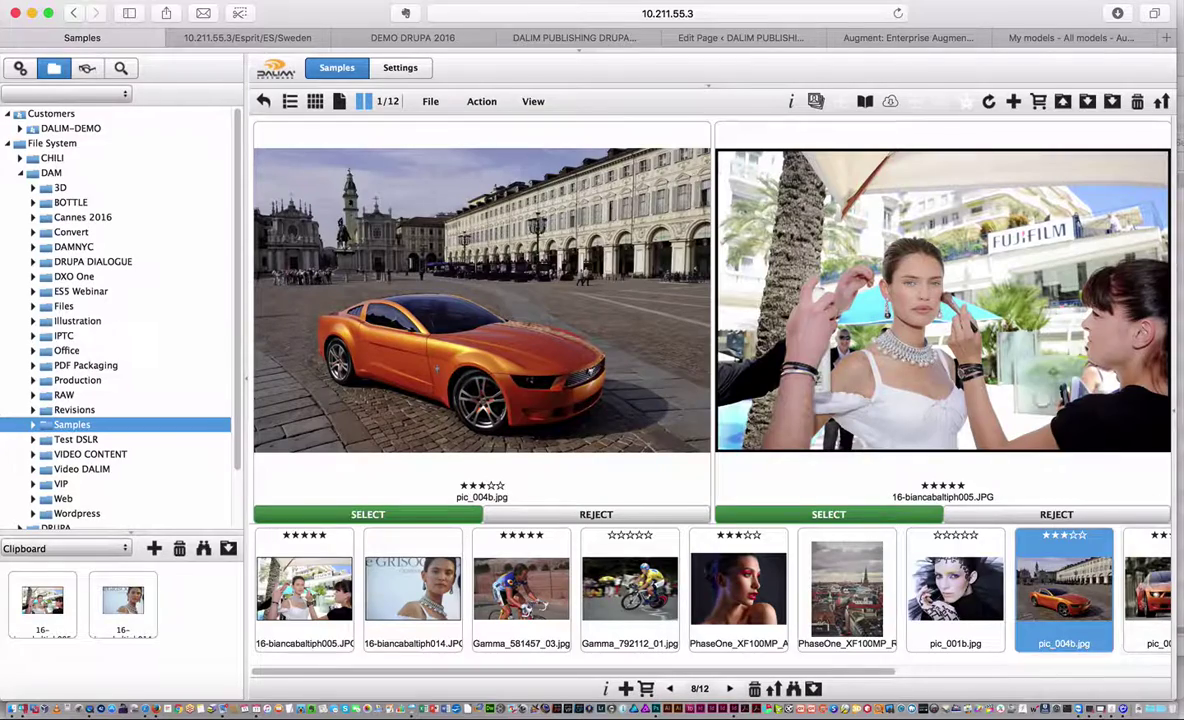
{"action": "key", "text": "Right"}
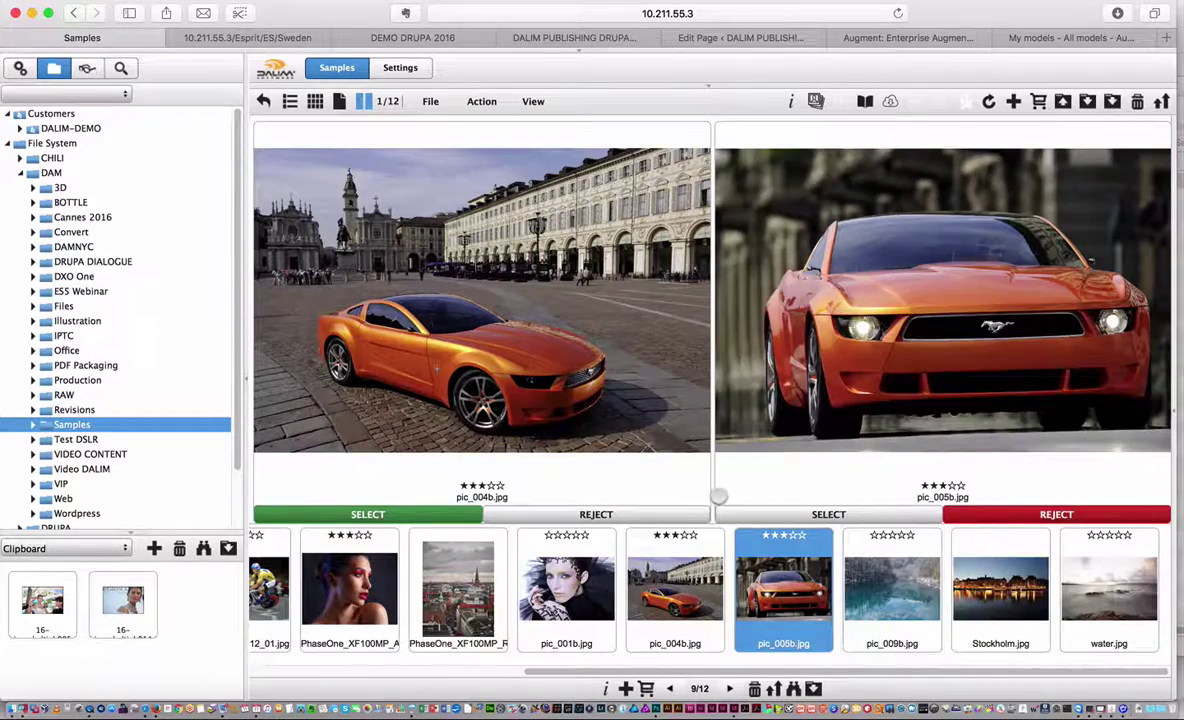
{"action": "left_click", "coordinate": [705, 689]}
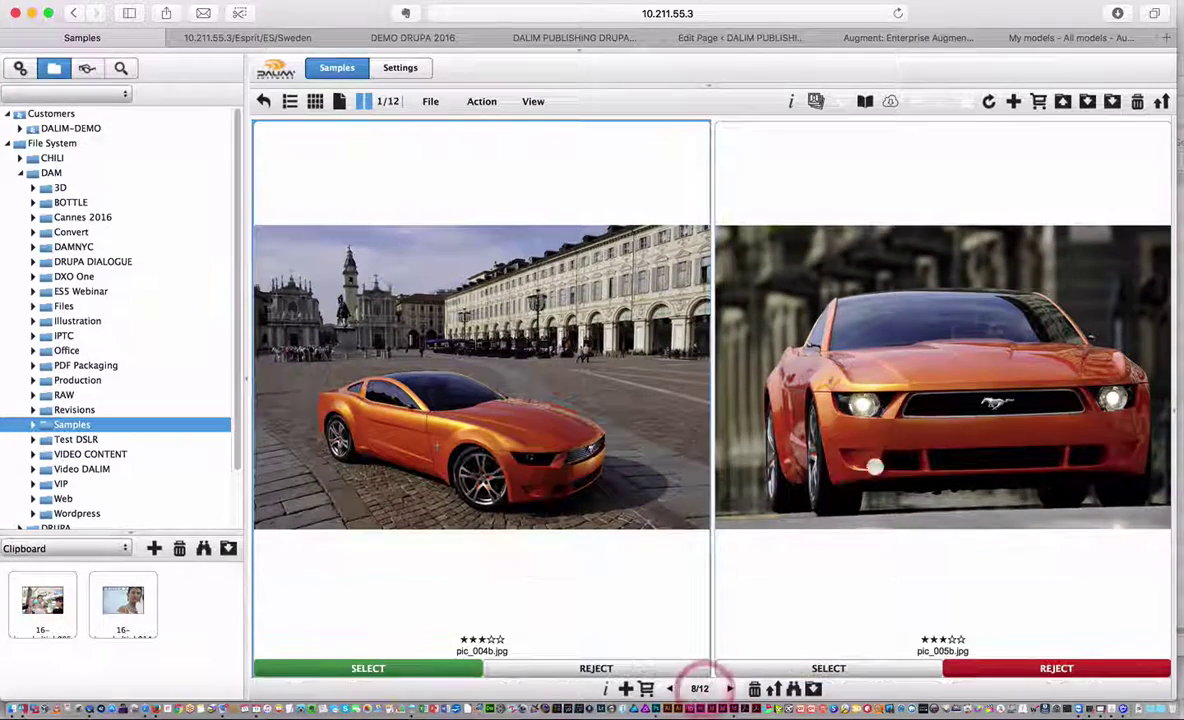
{"action": "scroll", "coordinate": [883, 450], "scroll_direction": "up", "scroll_amount": 5}
{"action": "scroll", "coordinate": [607, 440], "scroll_direction": "up", "scroll_amount": 3}
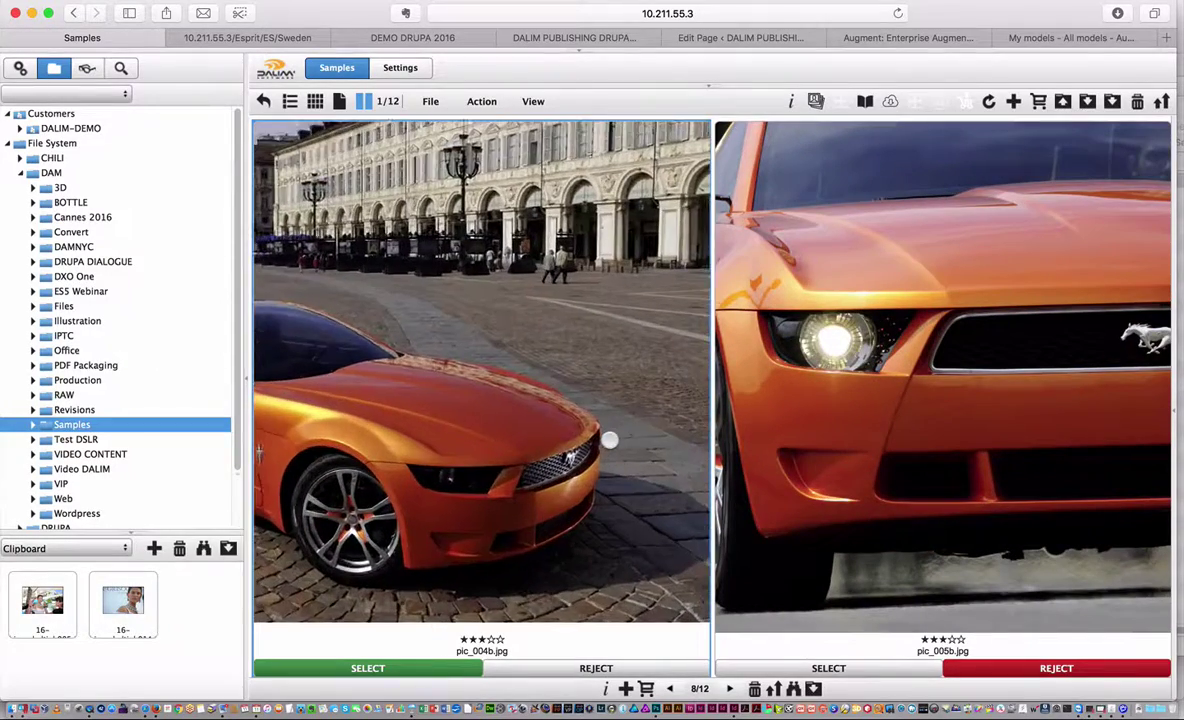
{"action": "left_click_drag", "start_coordinate": [605, 439], "coordinate": [547, 341]}
{"action": "left_click", "coordinate": [700, 688]}
{"action": "left_click", "coordinate": [418, 67]}
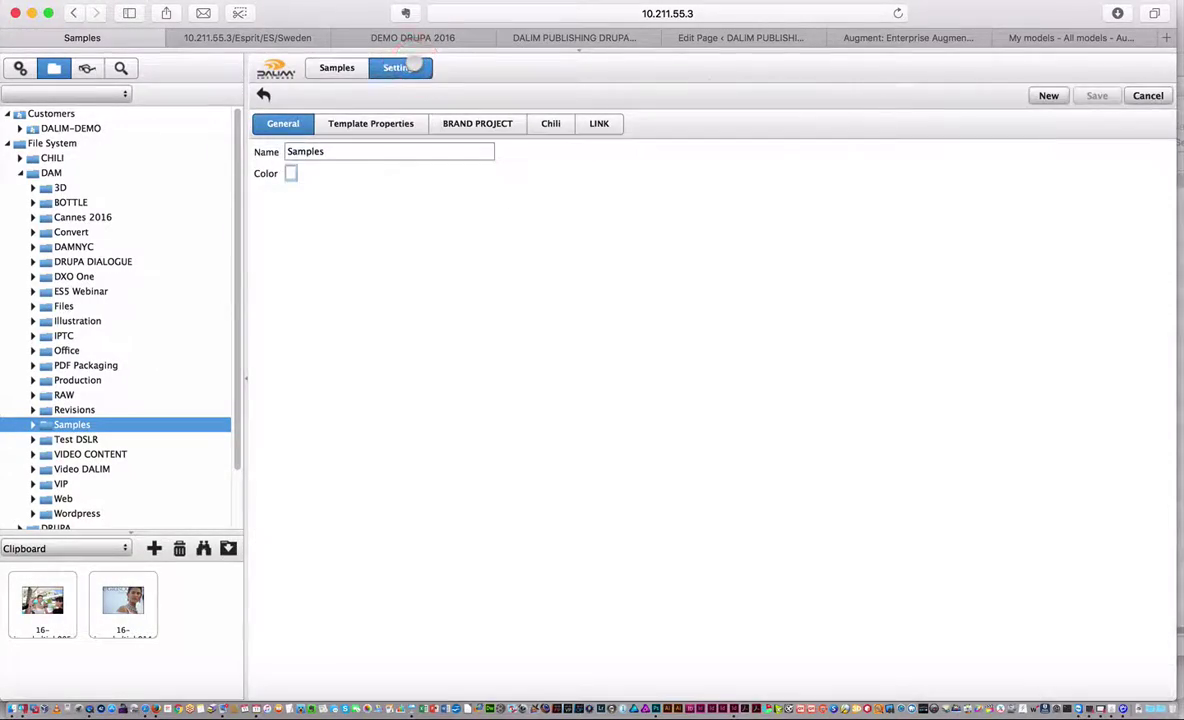
{"action": "left_click", "coordinate": [357, 68]}
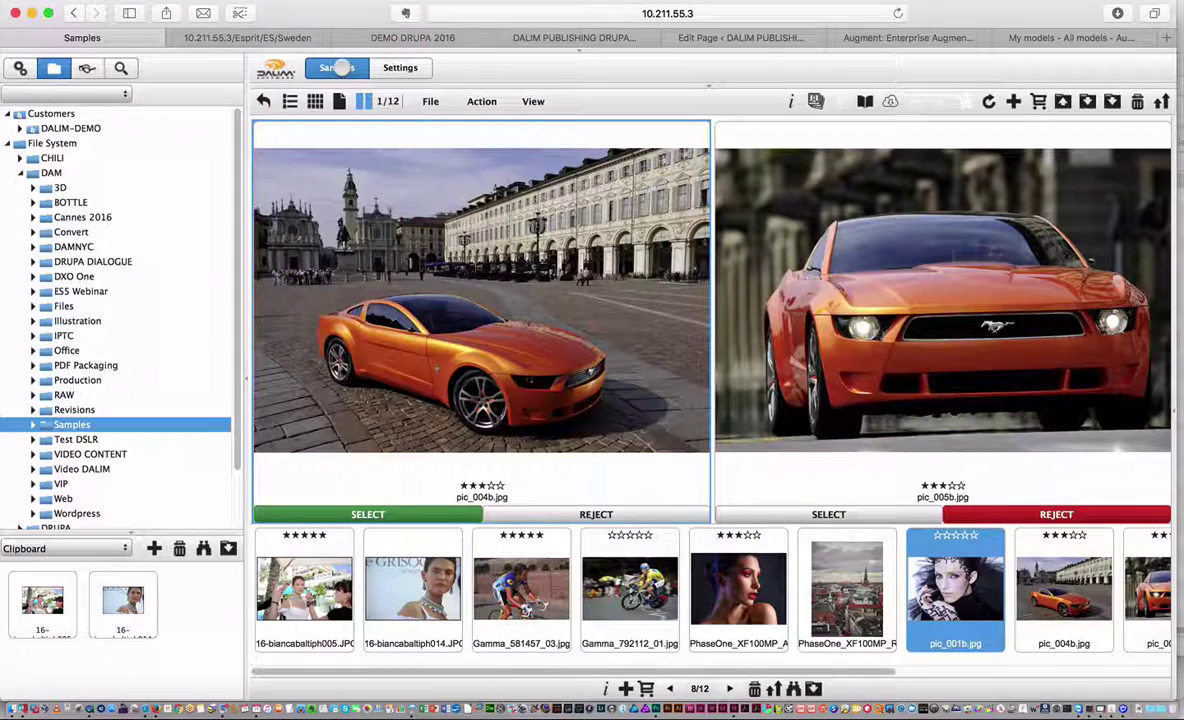
{"action": "left_click", "coordinate": [314, 101]}
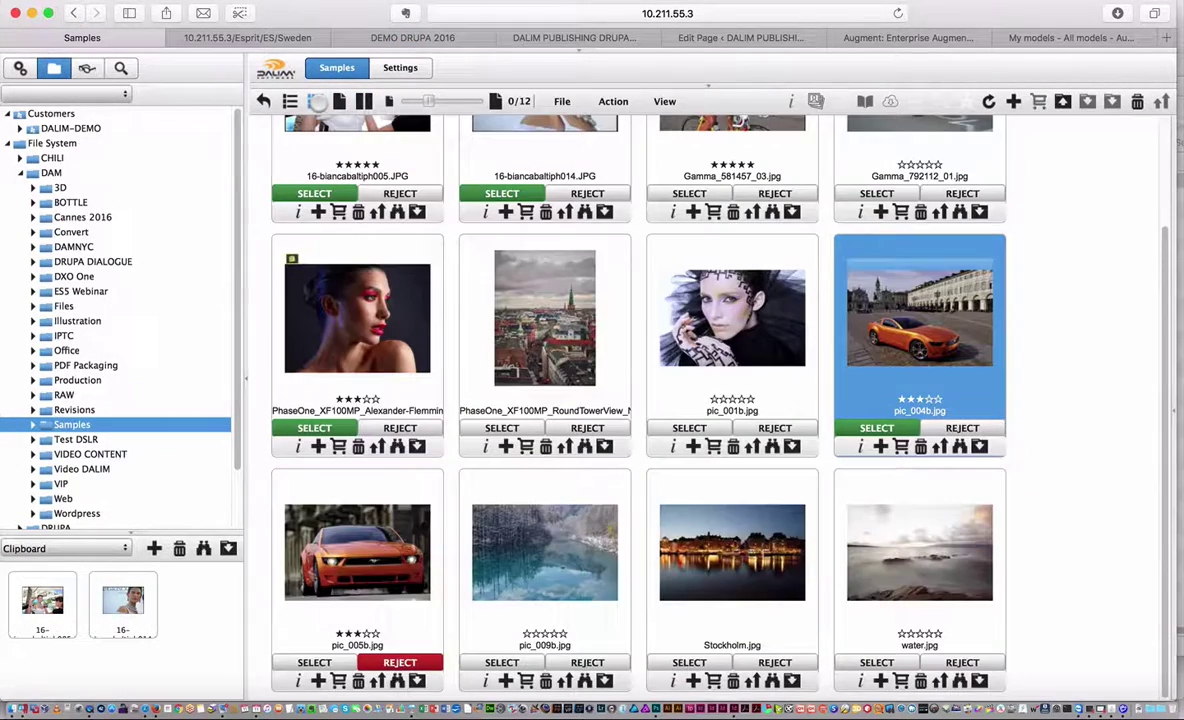
Select pic_001b, pic_004b and pic_005b and start a Basket Order Collection
{"action": "scroll", "coordinate": [503, 381], "scroll_direction": "up", "scroll_amount": 3}
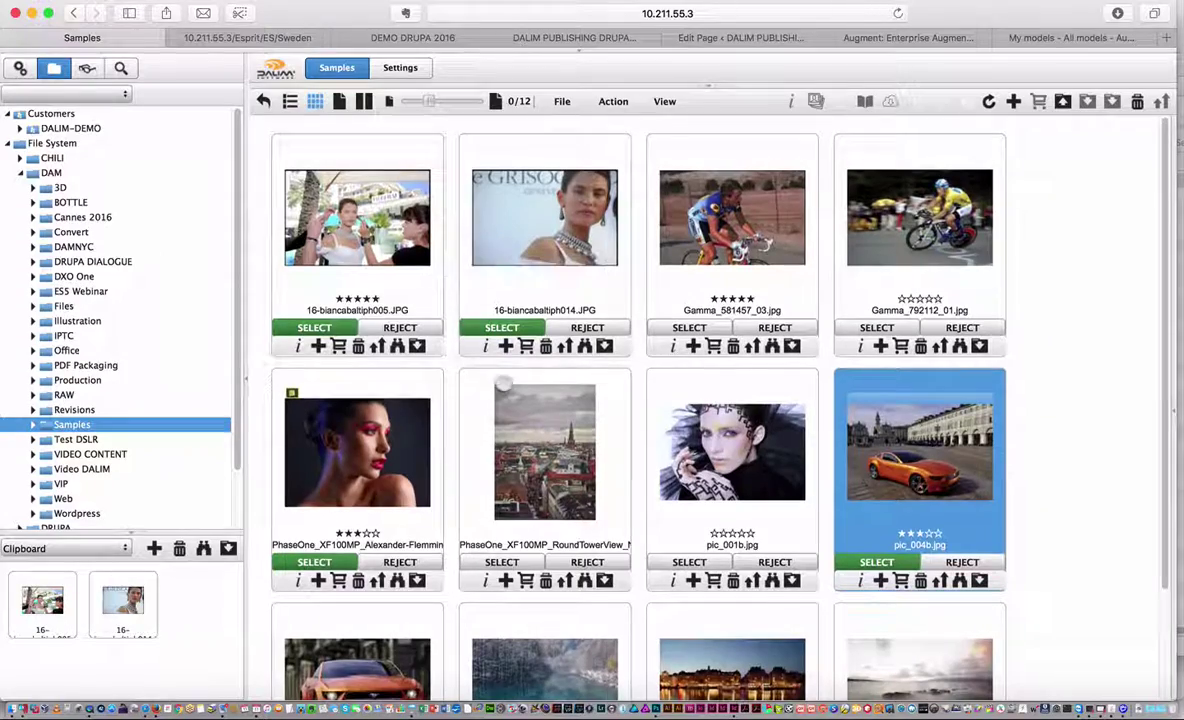
{"action": "scroll", "coordinate": [503, 381], "scroll_direction": "down", "scroll_amount": 2}
{"action": "left_click", "coordinate": [660, 292]}
{"action": "left_click", "coordinate": [805, 298], "text": "super"}
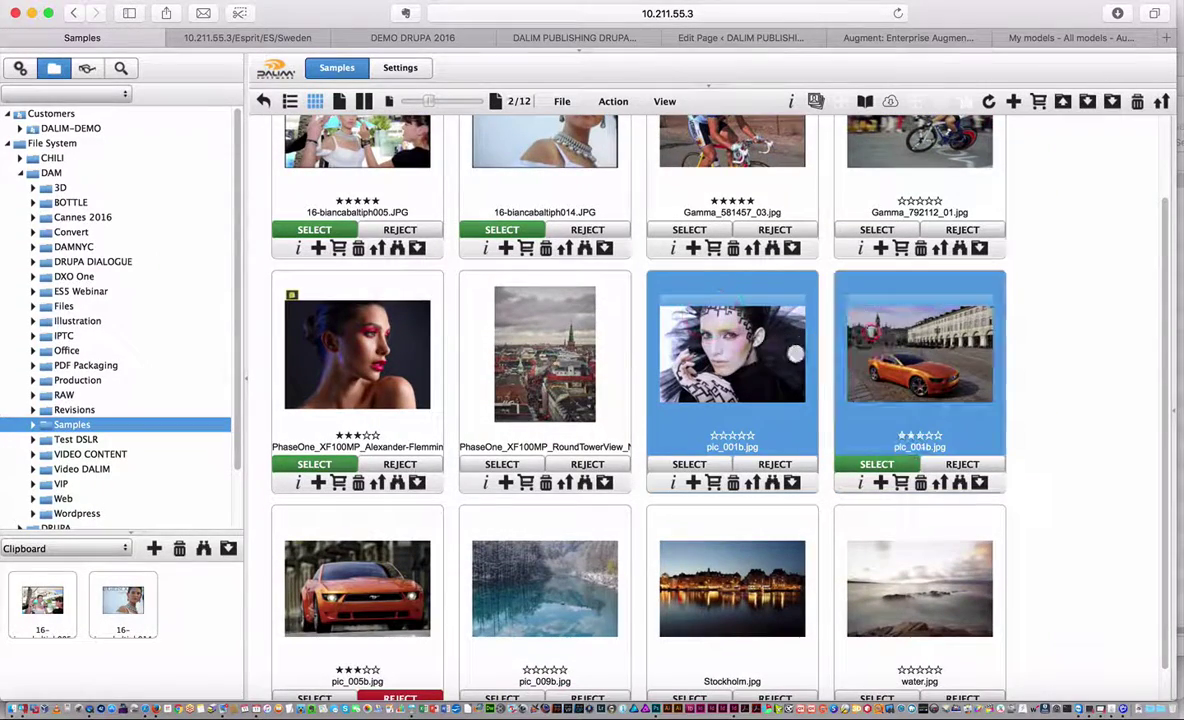
{"action": "left_click", "coordinate": [407, 547], "text": "super"}
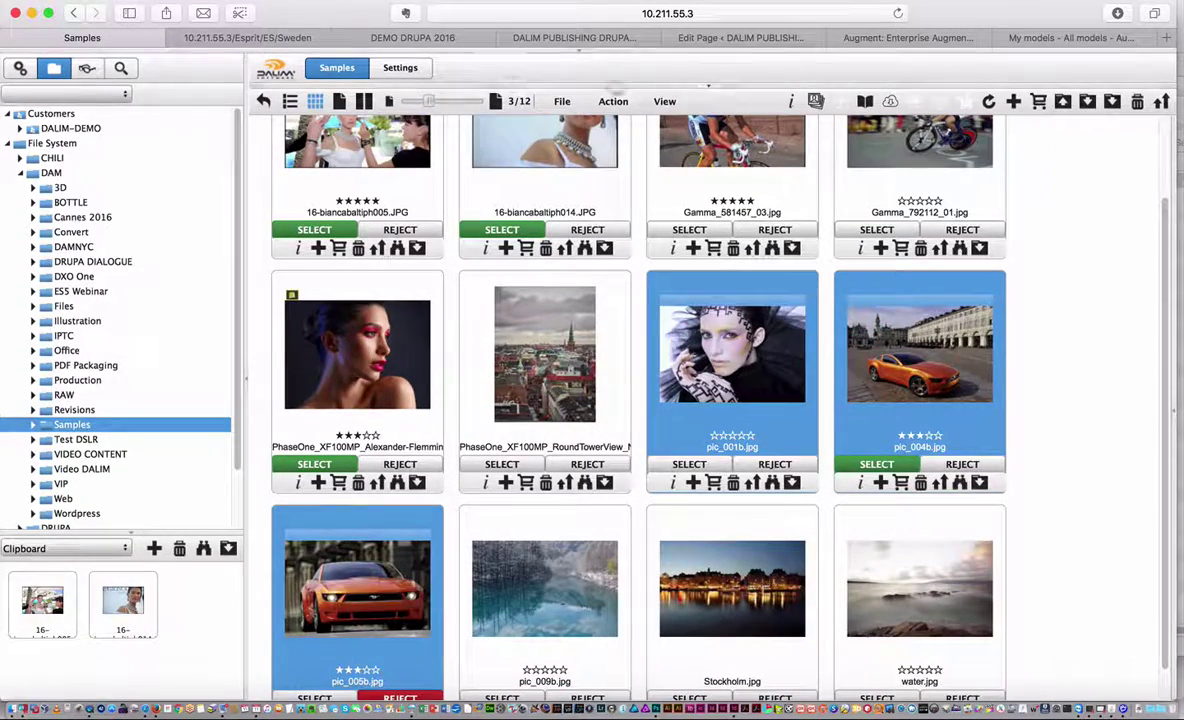
{"action": "left_click", "coordinate": [617, 100]}
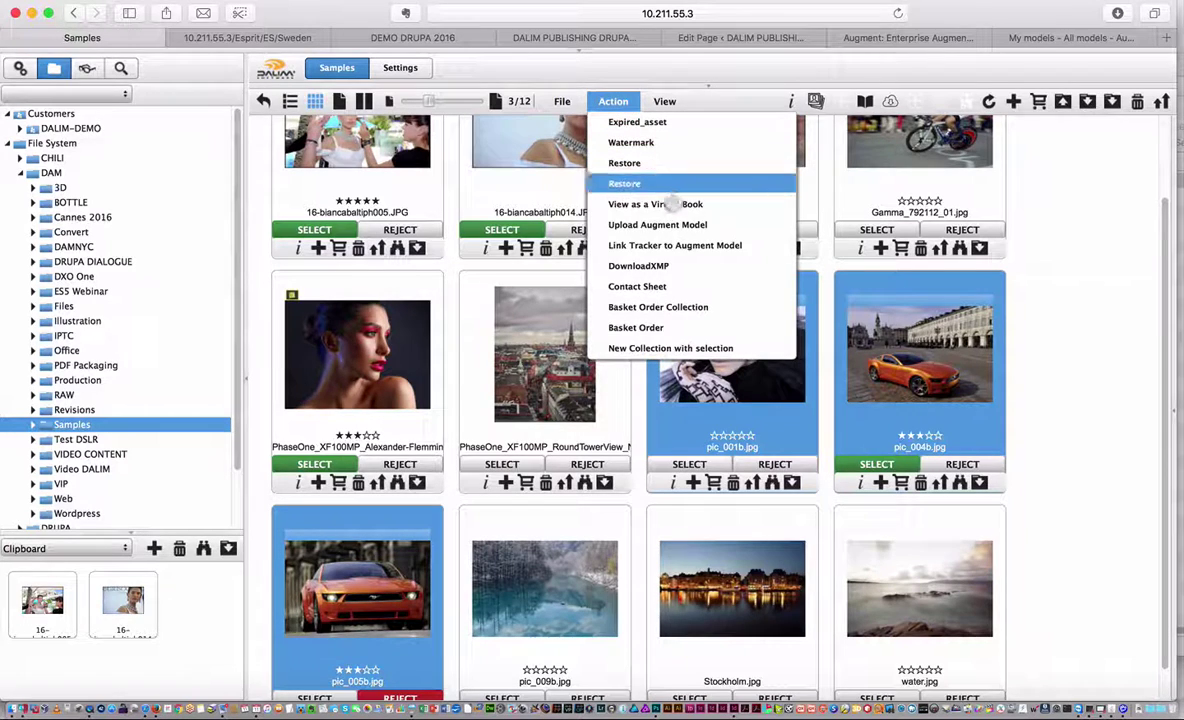
{"action": "left_click", "coordinate": [700, 304]}
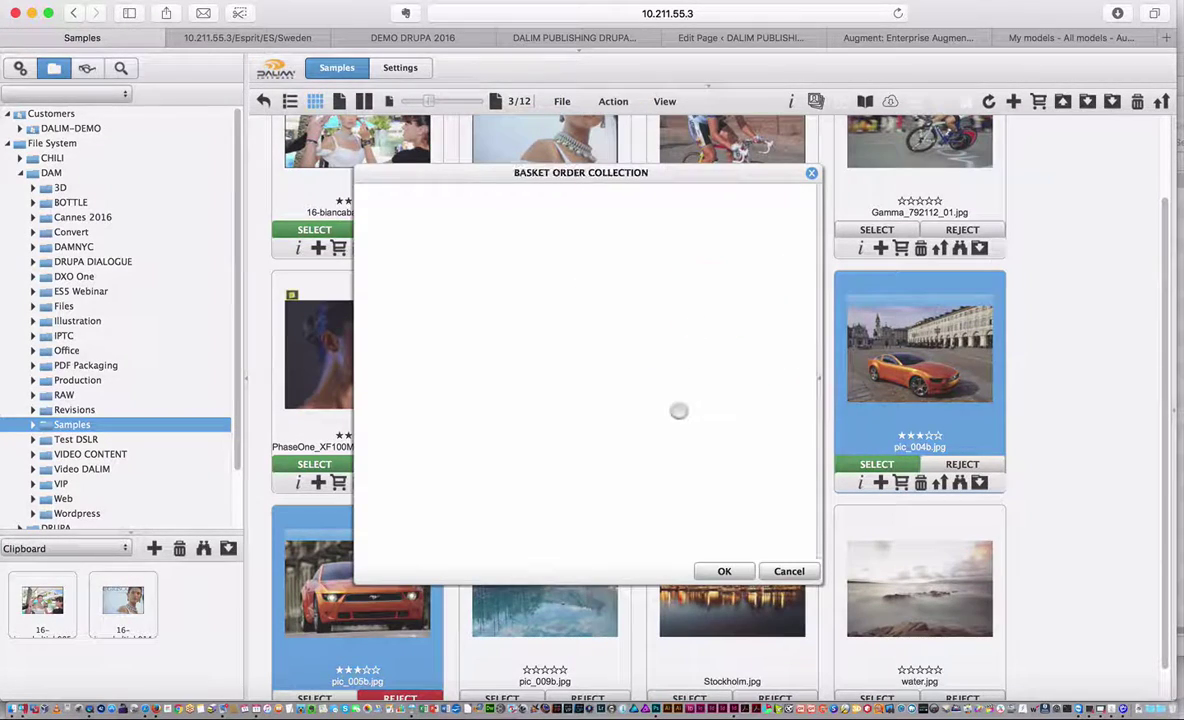
Set the basket order to TIFF format at 144 dpi and submit it
{"action": "left_click", "coordinate": [524, 312]}
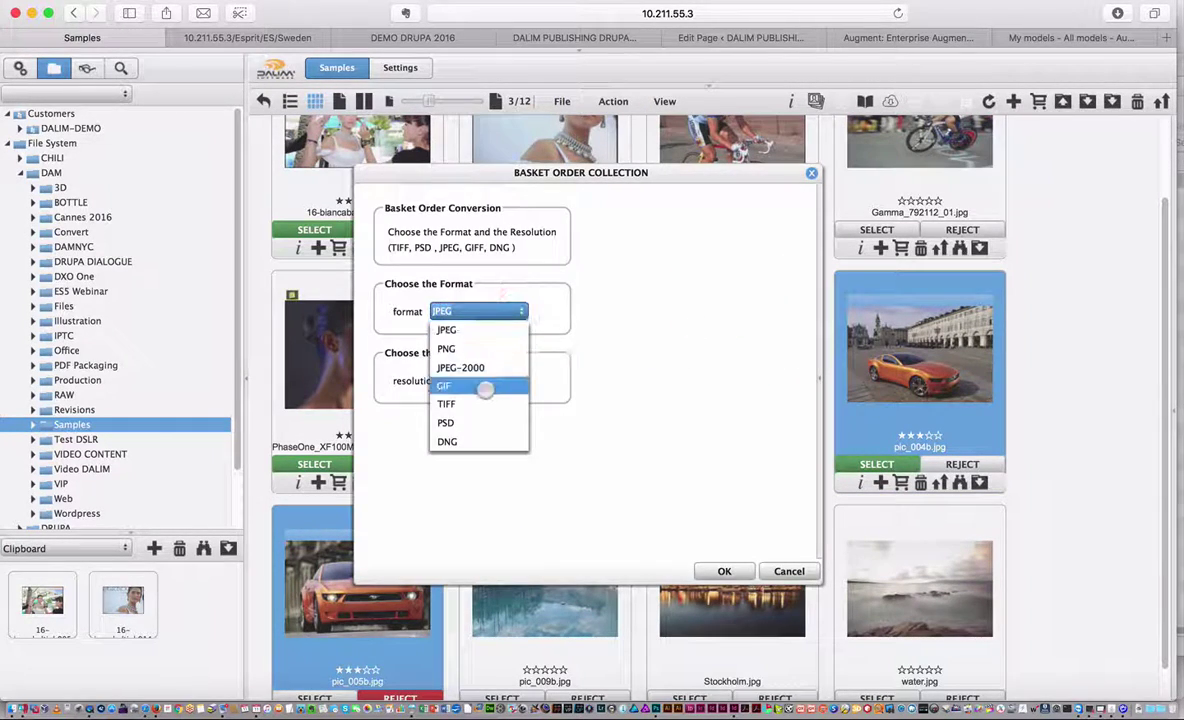
{"action": "left_click", "coordinate": [484, 402]}
{"action": "double_click", "coordinate": [460, 380]}
{"action": "type", "text": "144"}
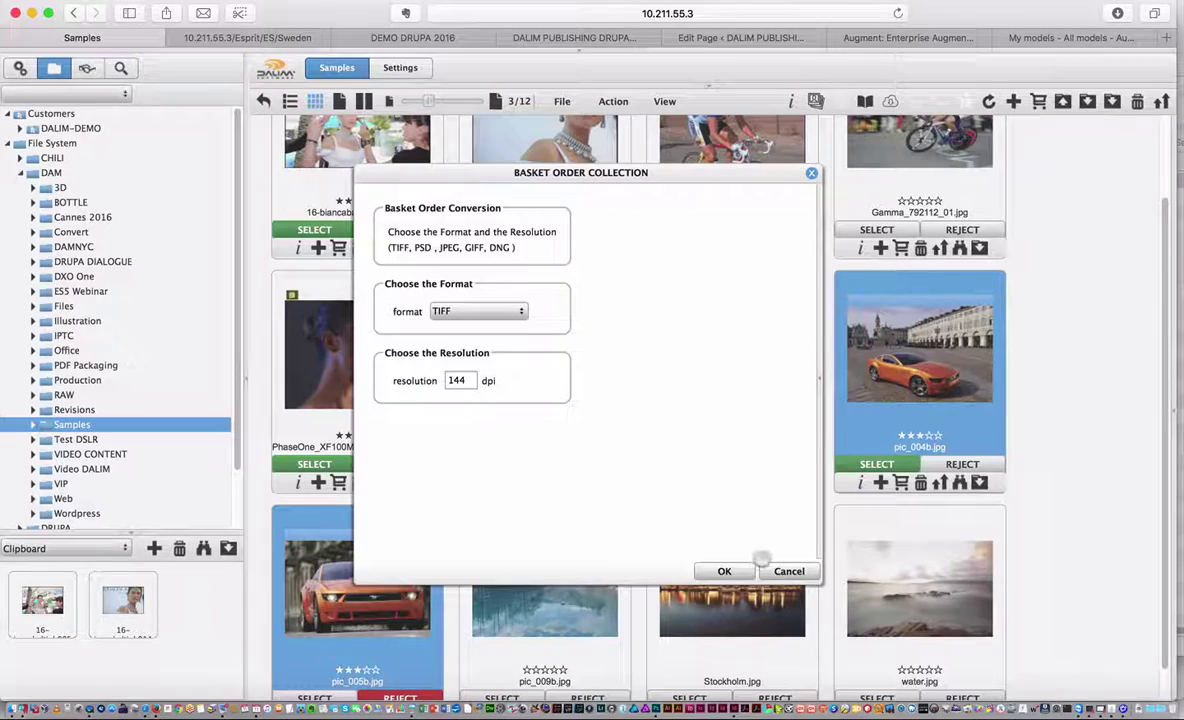
{"action": "left_click", "coordinate": [769, 564]}
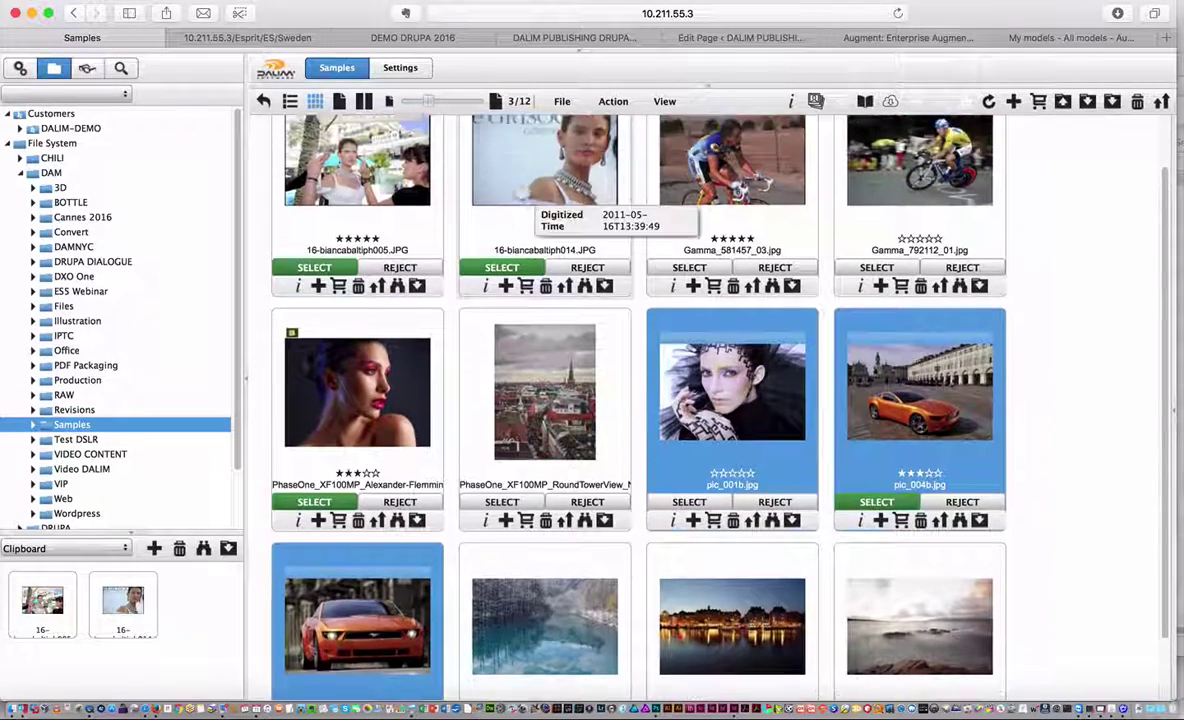
{"action": "scroll", "coordinate": [545, 205], "scroll_direction": "up", "scroll_amount": 1}
{"action": "left_click", "coordinate": [357, 217]}
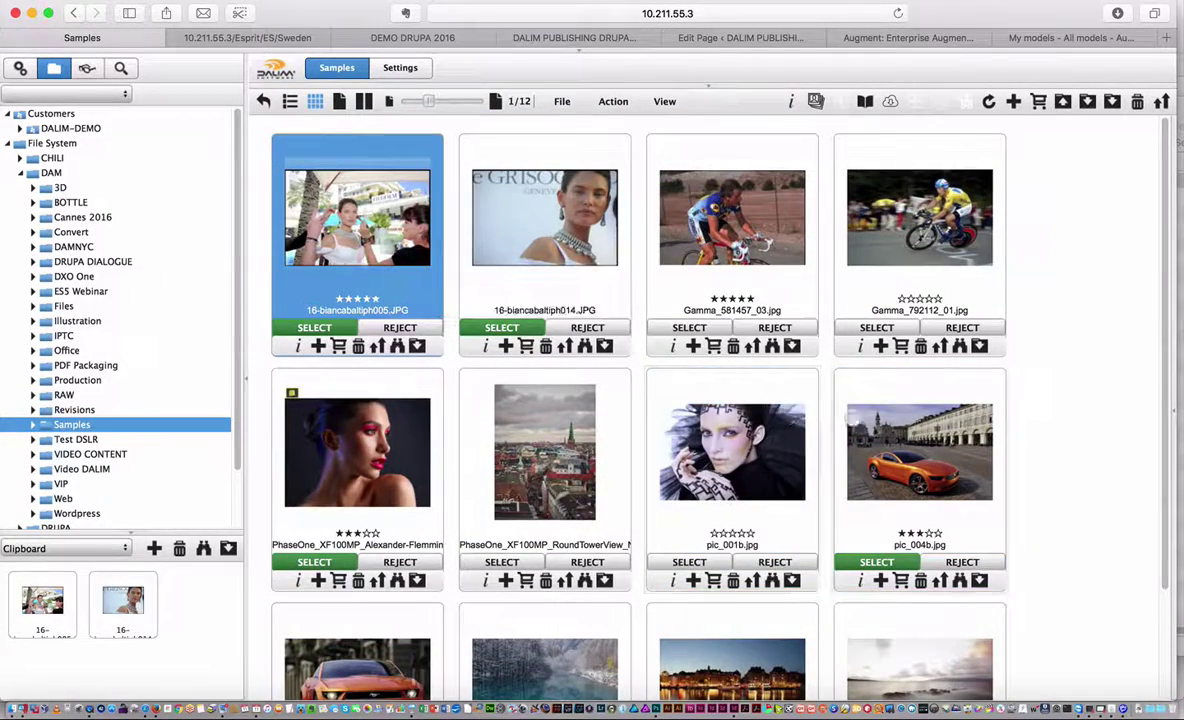
Create a contact sheet titled 'Contact sheet' from the first eight images, then open Basket Order
{"action": "left_click", "coordinate": [920, 450], "text": "shift"}
{"action": "left_click", "coordinate": [613, 101]}
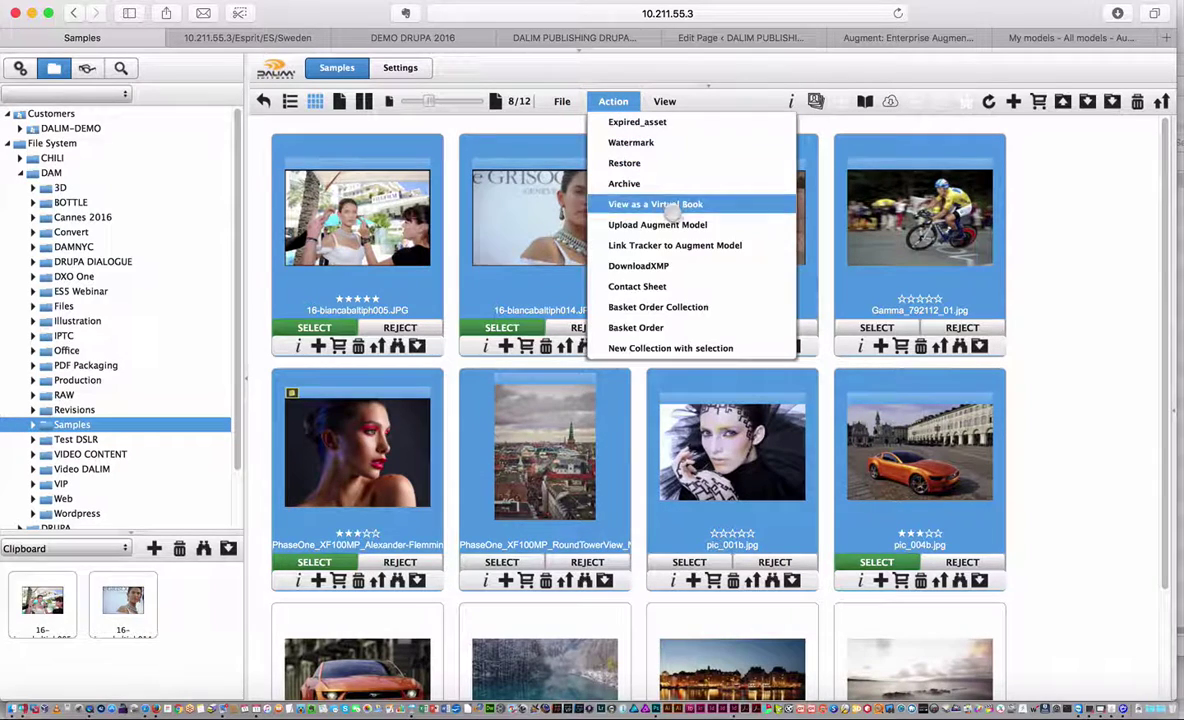
{"action": "left_click", "coordinate": [684, 286]}
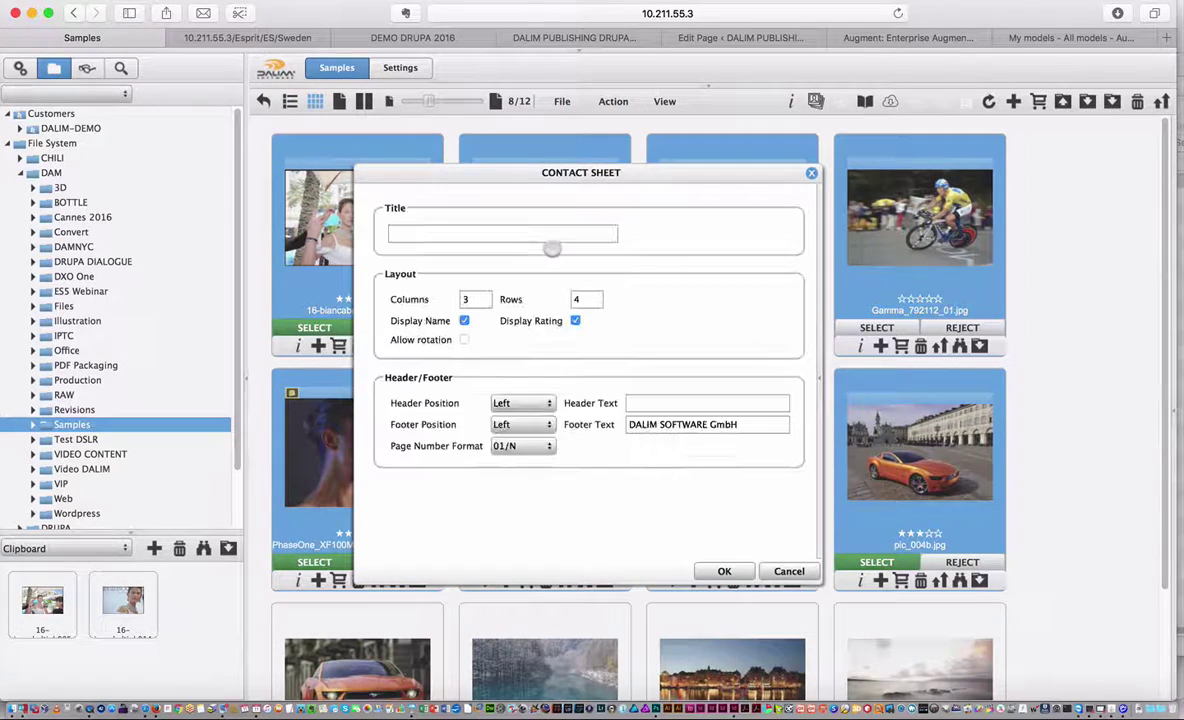
{"action": "left_click", "coordinate": [521, 231]}
{"action": "type", "text": "Contact sheet"}
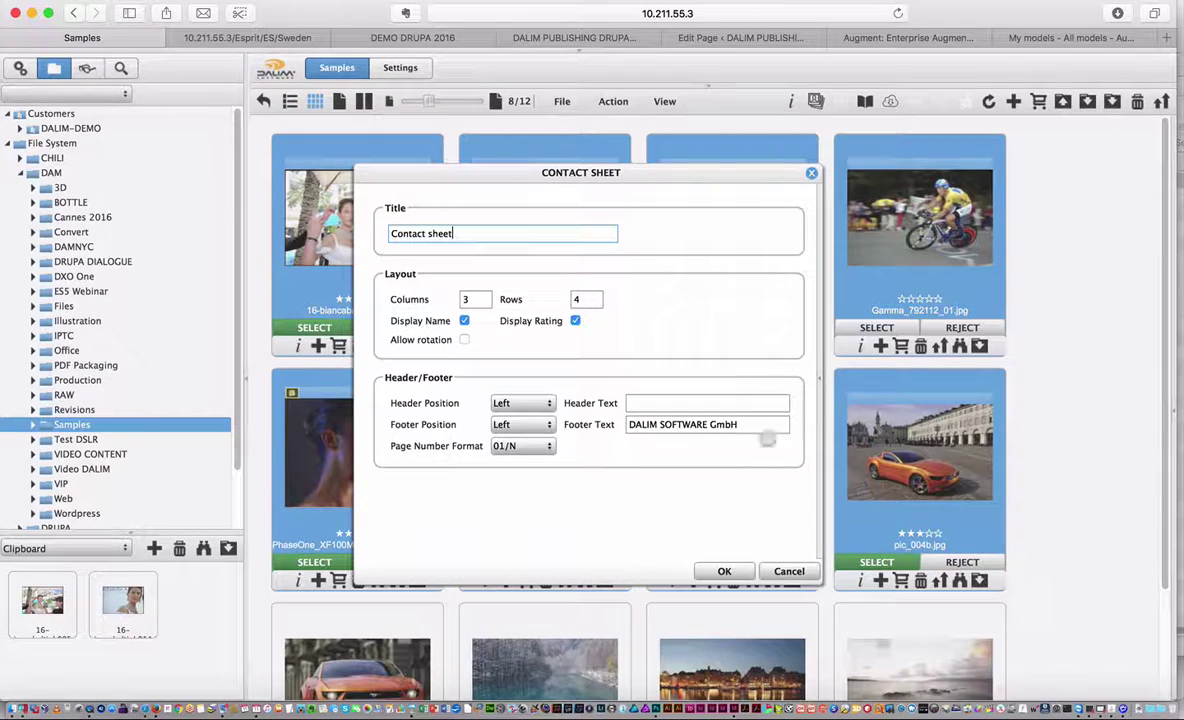
{"action": "left_click", "coordinate": [724, 571]}
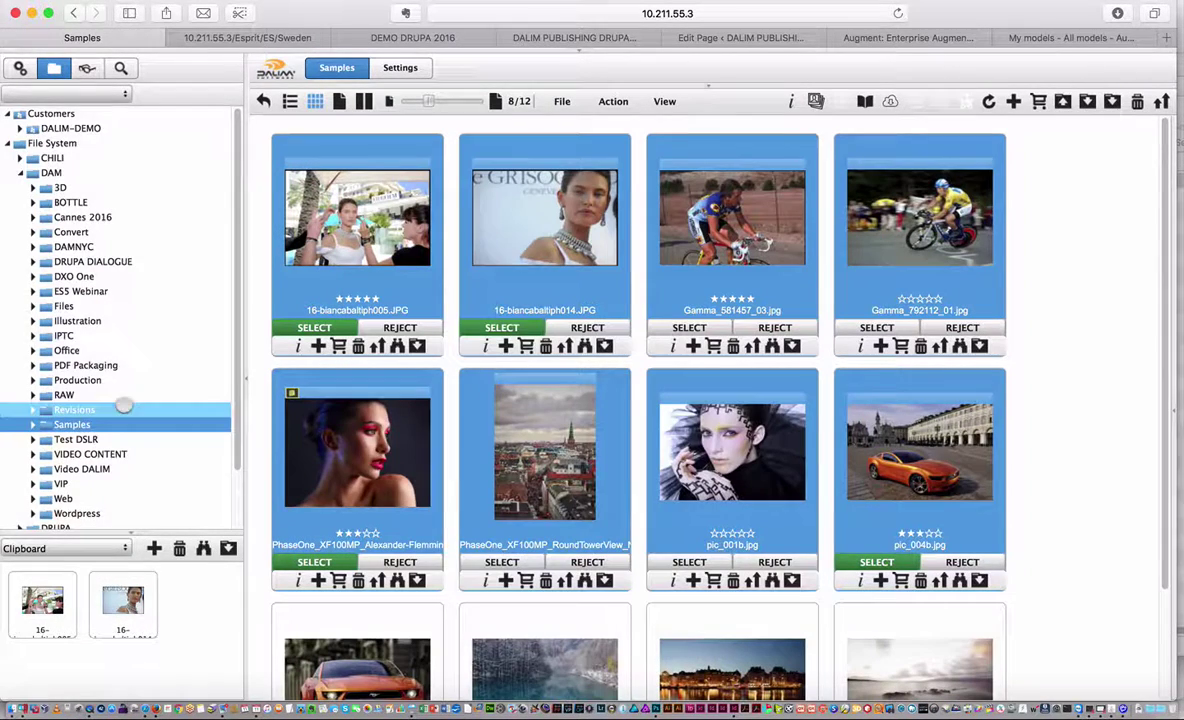
{"action": "scroll", "coordinate": [123, 405], "scroll_direction": "down", "scroll_amount": 3}
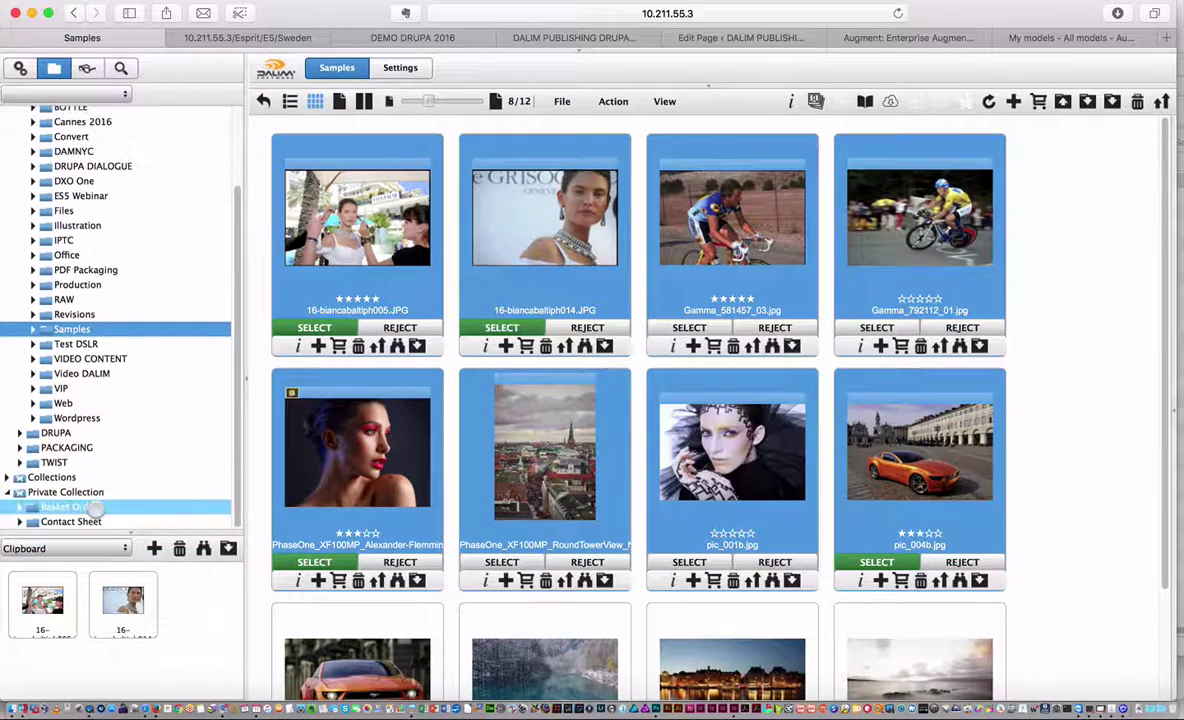
{"action": "left_click", "coordinate": [95, 507]}
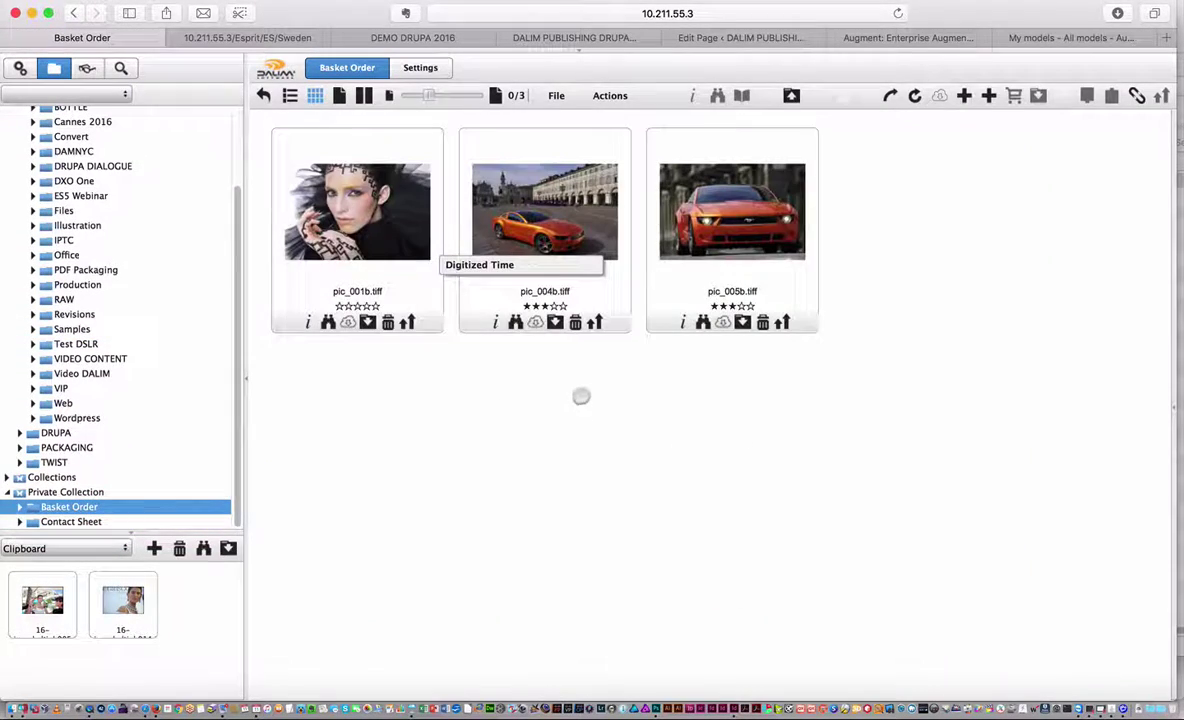
Open Contact Sheet.pdf from the Contact Sheet collection and review its eight photos
{"action": "left_click", "coordinate": [399, 217]}
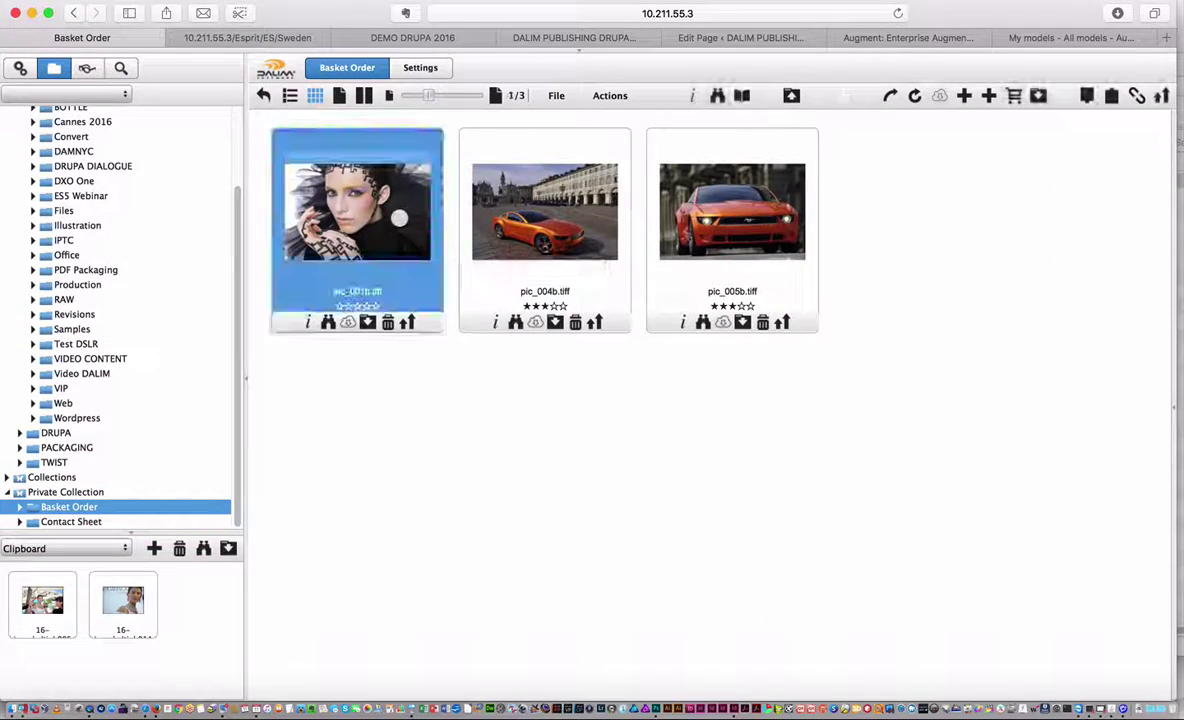
{"action": "left_click", "coordinate": [530, 214]}
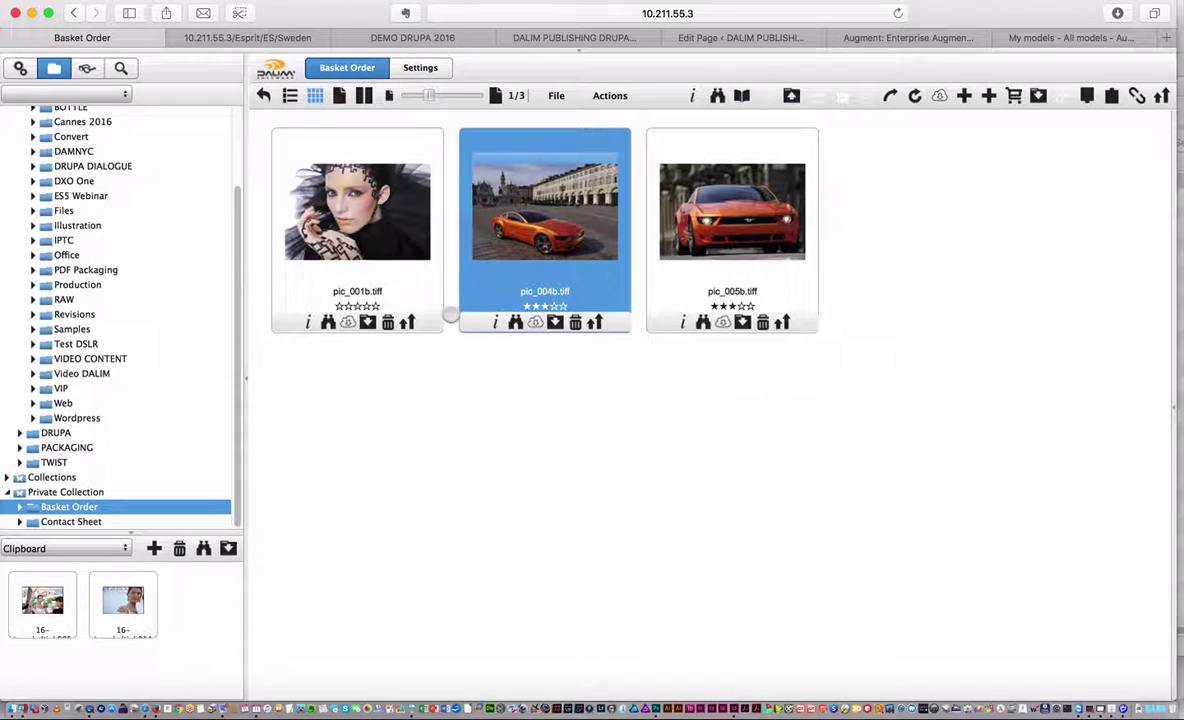
{"action": "left_click", "coordinate": [155, 521]}
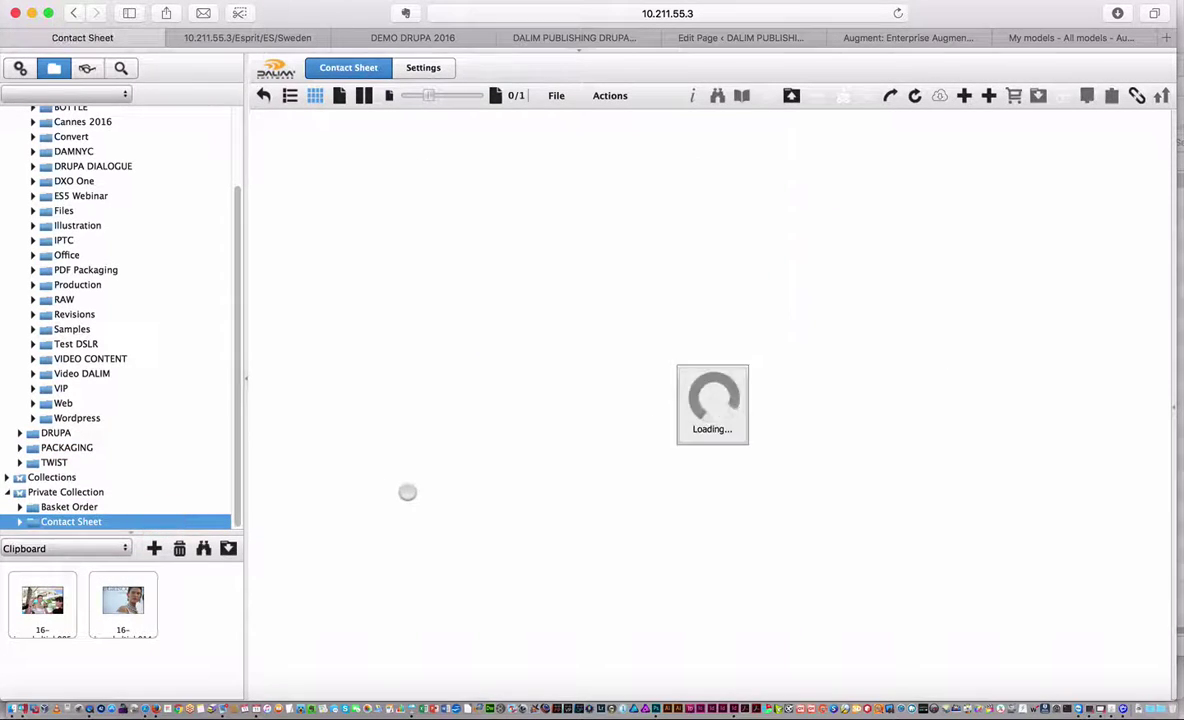
{"action": "double_click", "coordinate": [360, 235]}
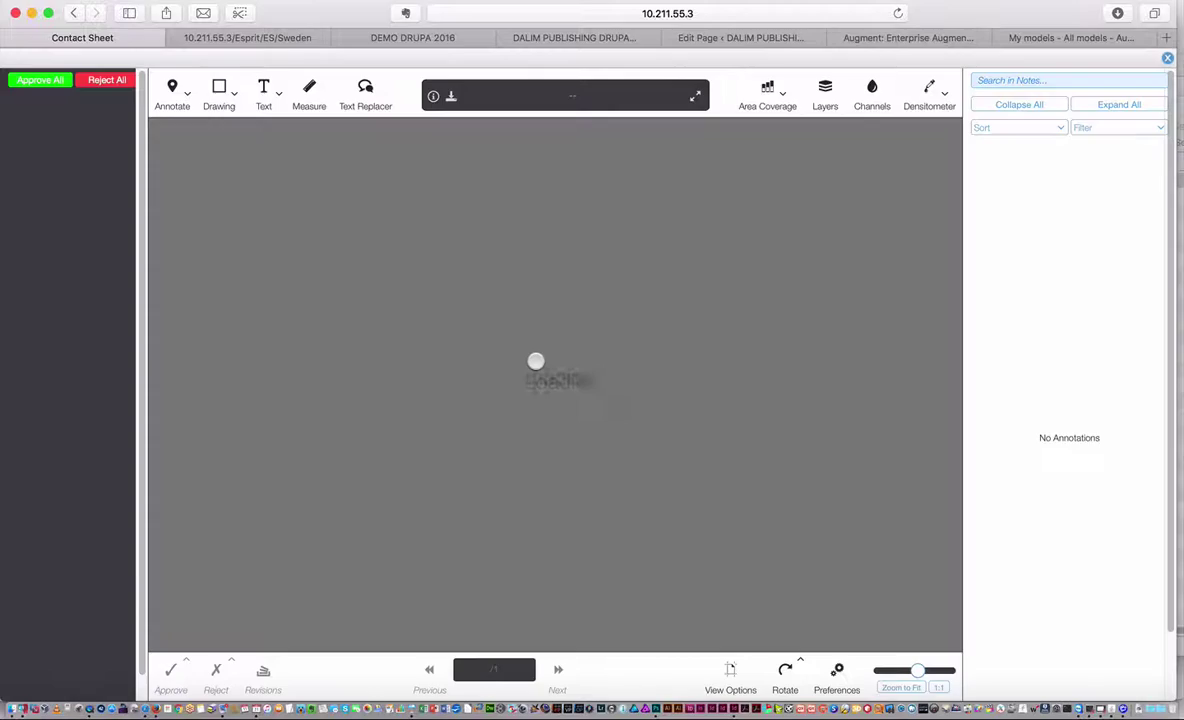
{"action": "scroll", "coordinate": [560, 331], "scroll_direction": "up", "scroll_amount": 3}
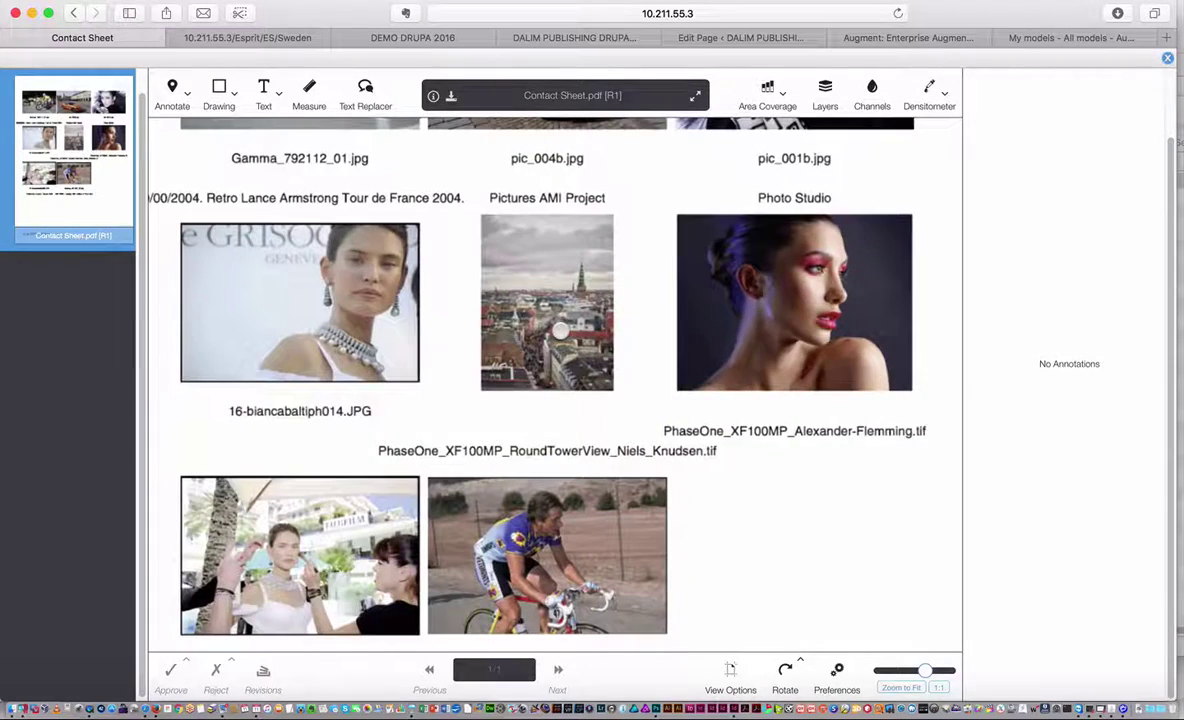
{"action": "scroll", "coordinate": [560, 330], "scroll_direction": "down", "scroll_amount": 3}
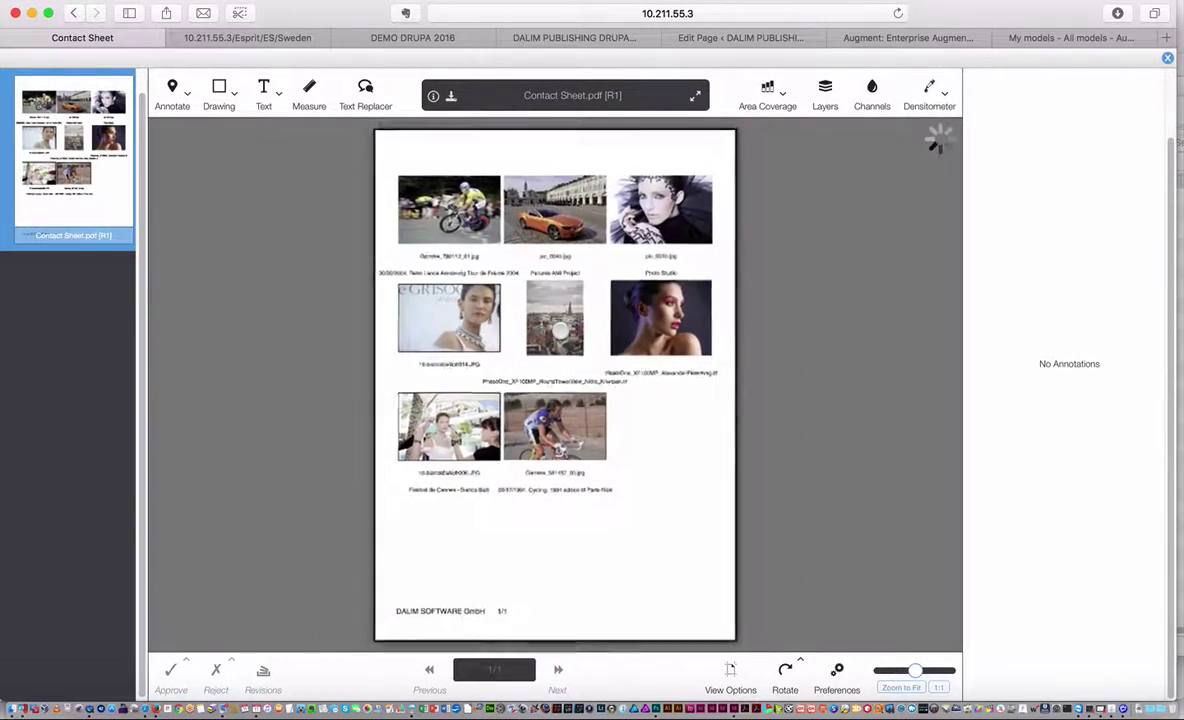
{"action": "key", "text": "Escape"}
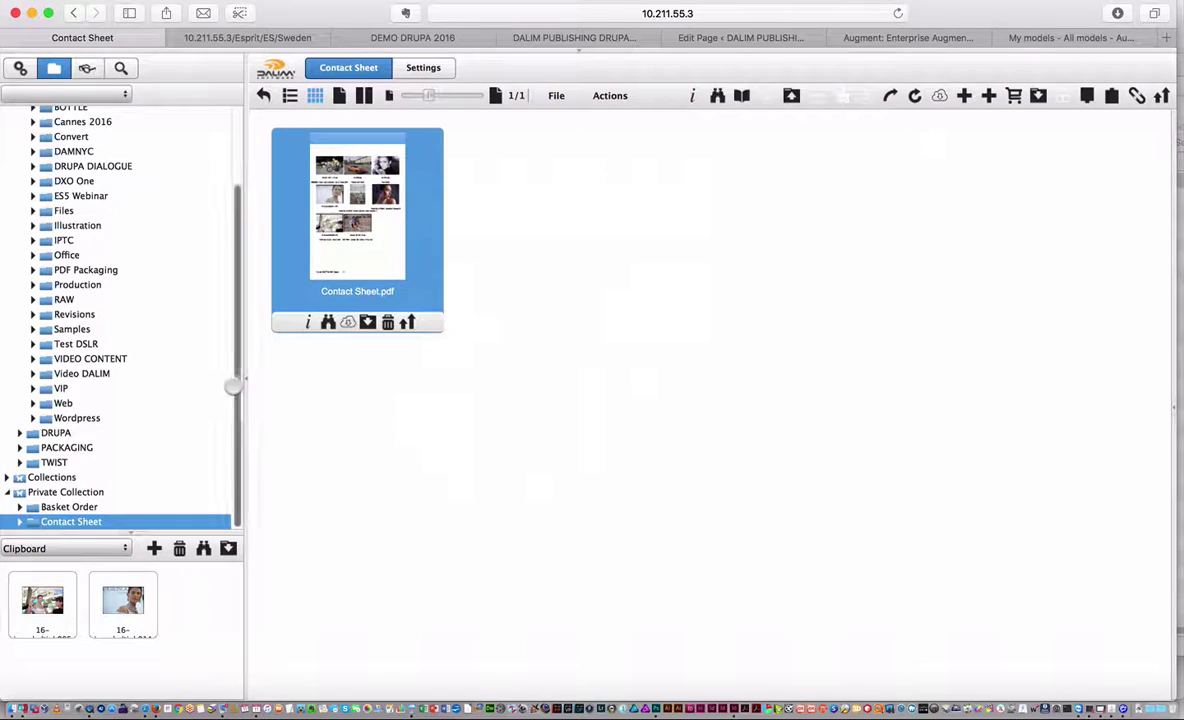
Return to the Samples folder in the sidebar tree
{"action": "left_click_drag", "start_coordinate": [107, 220], "coordinate": [157, 330]}
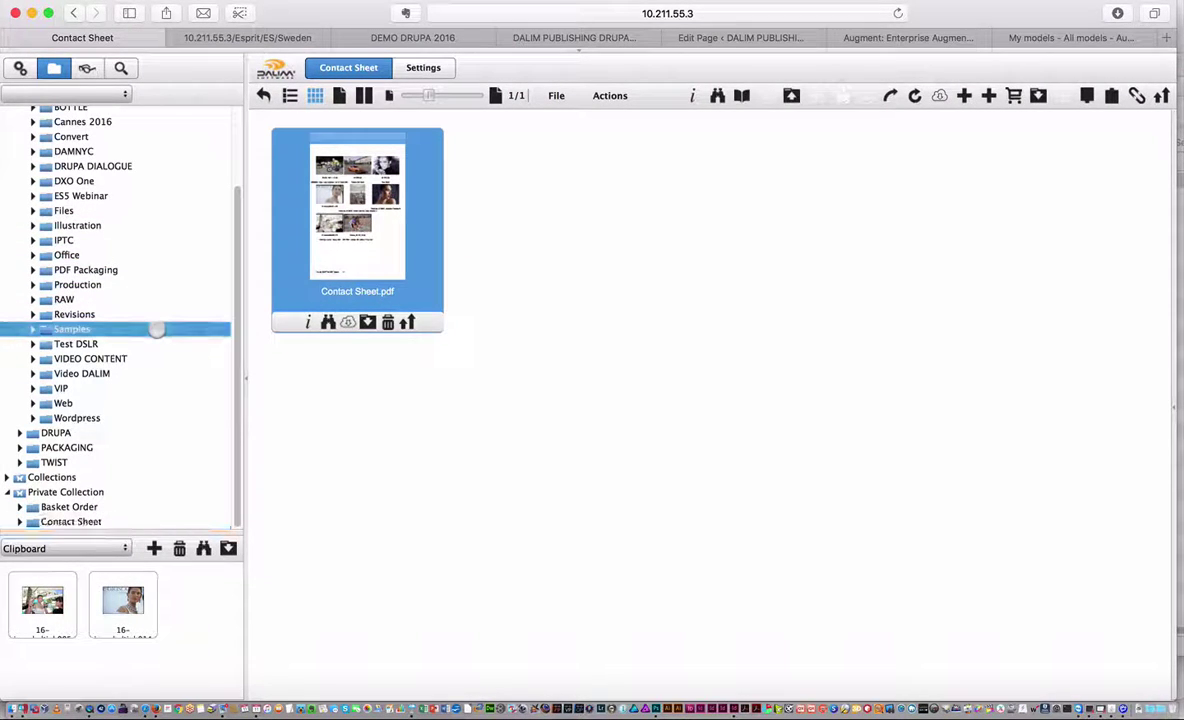
{"action": "mouse_move", "coordinate": [316, 305]}
{"action": "left_click_drag", "start_coordinate": [170, 270], "coordinate": [177, 222]}
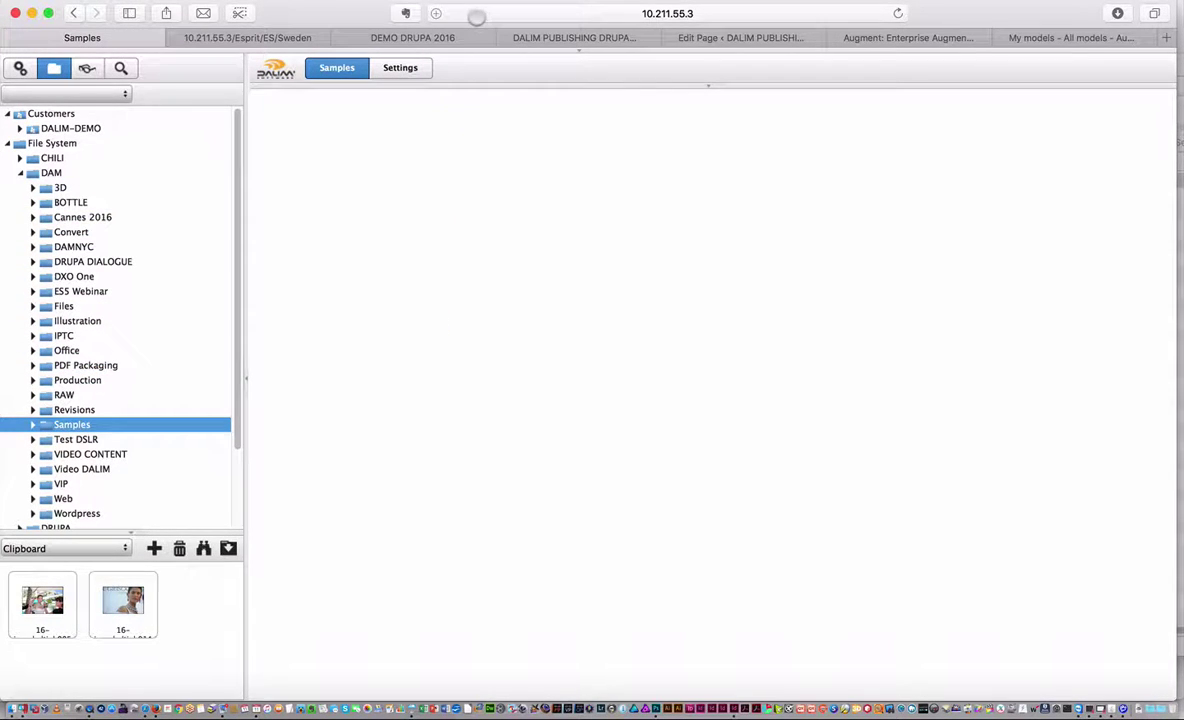
From the Samples folder, drag pic_001b.jpg onto the TWIST folder for automated conversion
{"action": "left_click", "coordinate": [215, 365]}
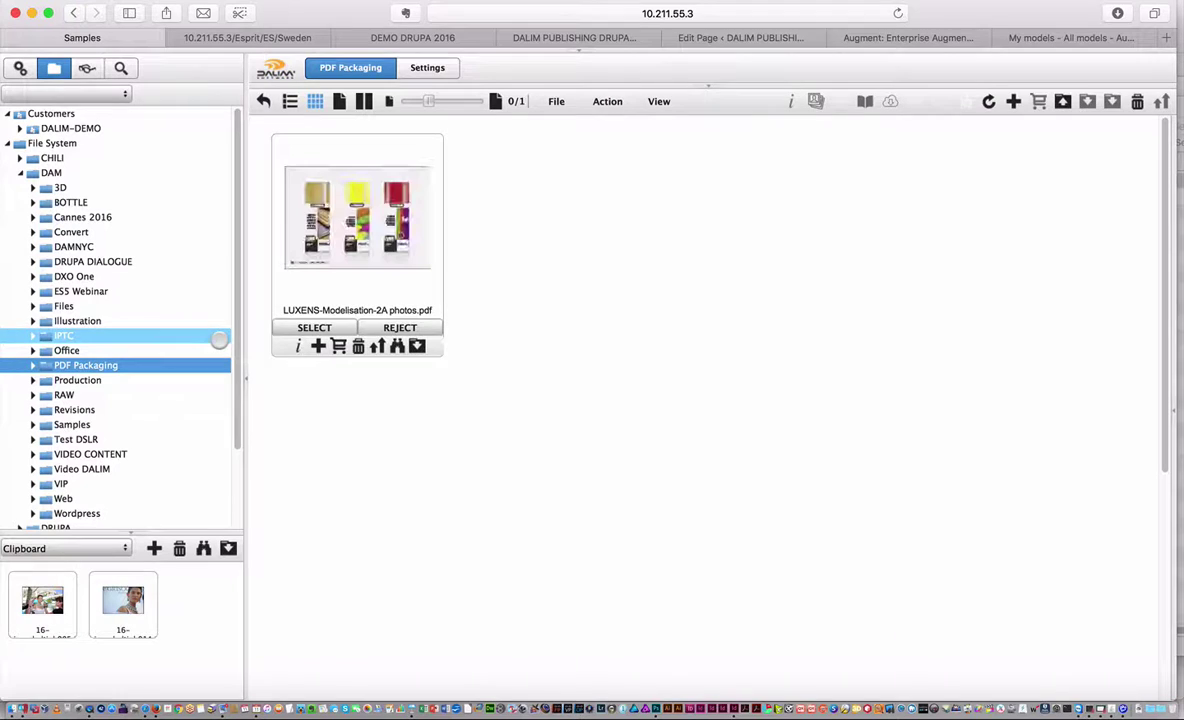
{"action": "left_click_drag", "start_coordinate": [215, 365], "coordinate": [190, 423]}
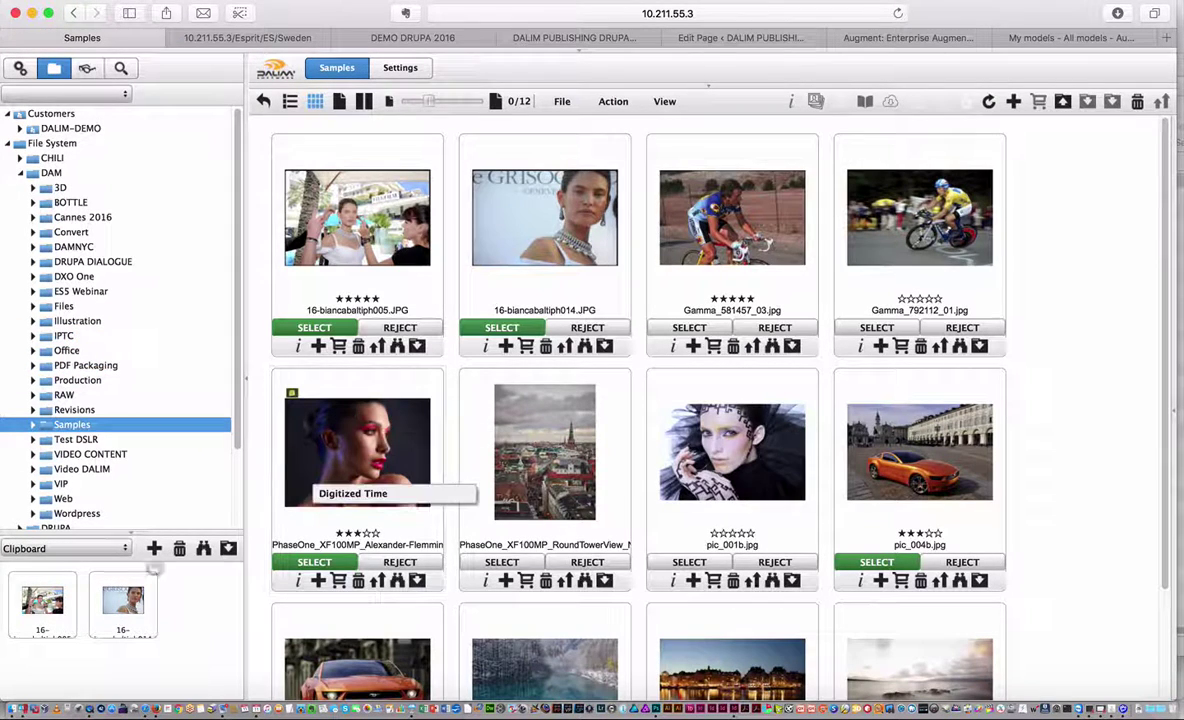
{"action": "left_click", "coordinate": [133, 534]}
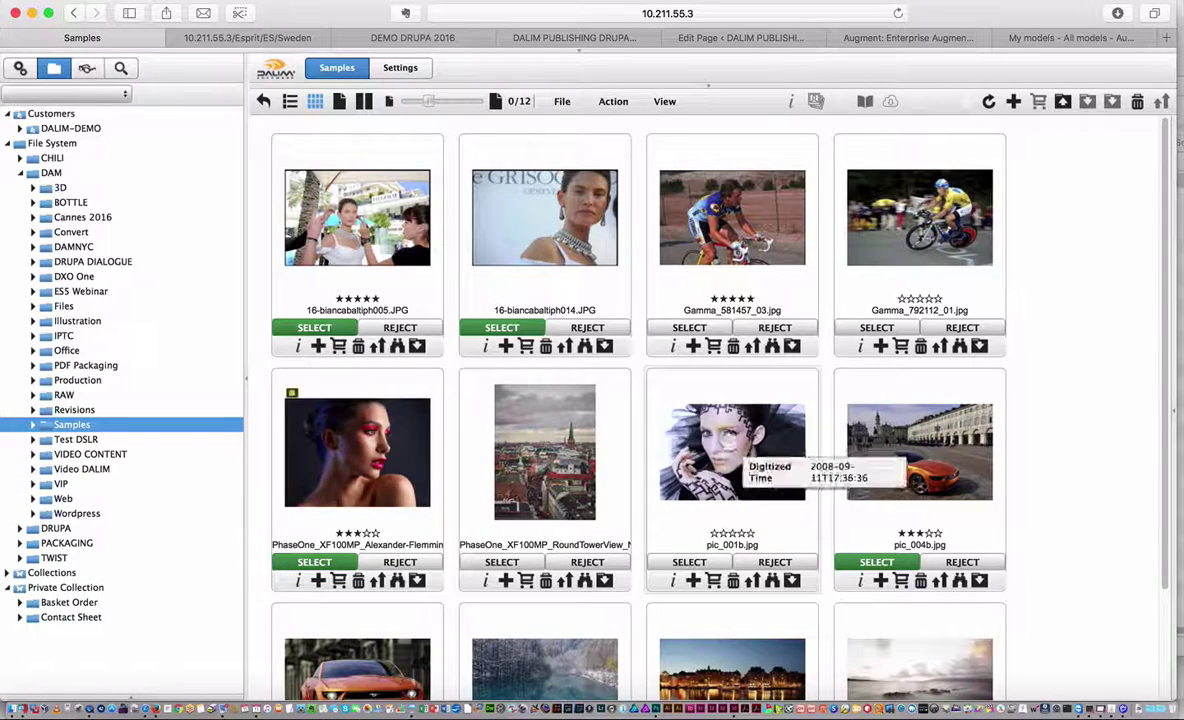
{"action": "left_click_drag", "start_coordinate": [735, 450], "coordinate": [178, 557]}
{"action": "key", "text": "super+Tab"}
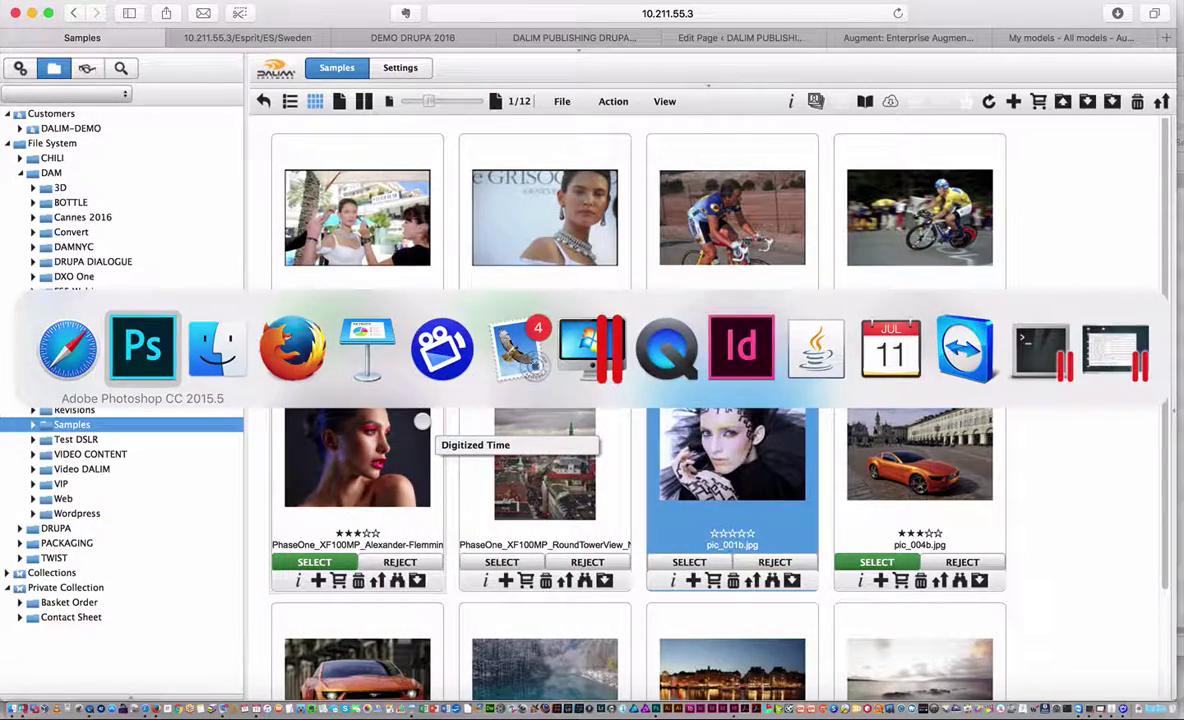
Review the TWIST Editor's completed pic_001b conversions to TIFF, PNG, JPEG and EPS, then return to the browser
{"action": "key", "text": "super+Tab"}
{"action": "key", "text": "super+Tab"}
{"action": "key", "text": "super+Tab"}
{"action": "key", "text": "super+Tab"}
{"action": "key", "text": "super+Tab"}
{"action": "key", "text": "super+Tab"}
{"action": "key", "text": "super+Tab"}
{"action": "key", "text": "super+Tab"}
{"action": "key", "text": "super+Tab"}
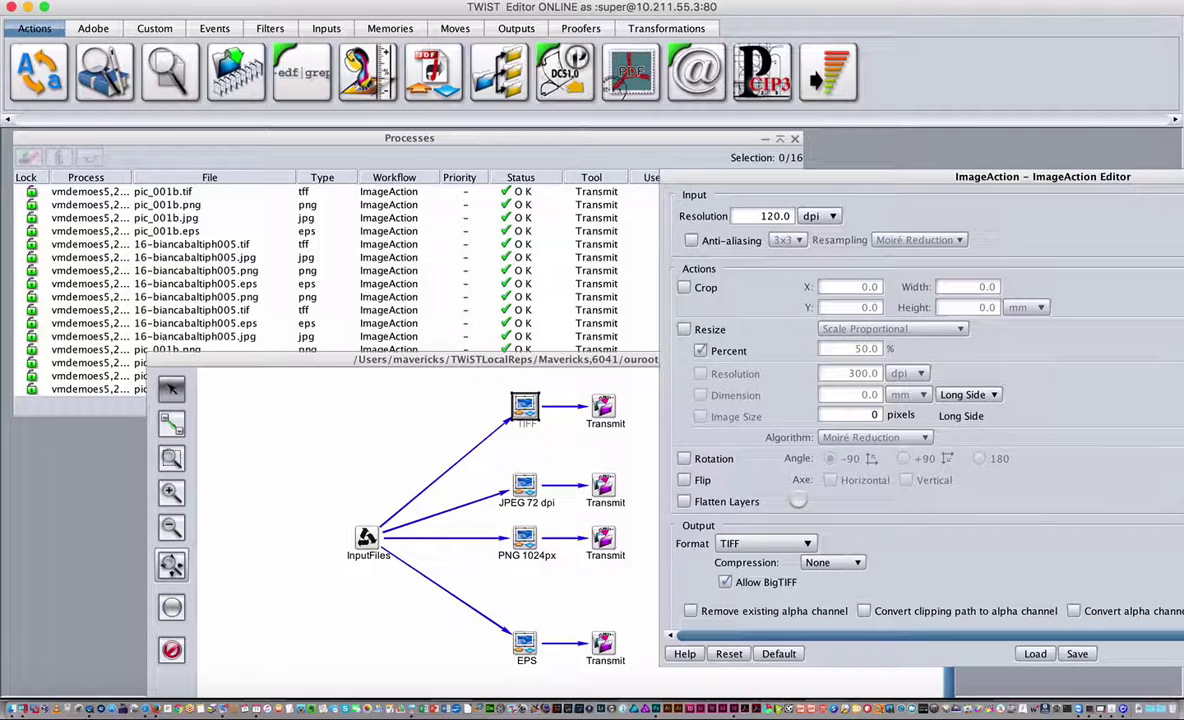
{"action": "key", "text": "super+Tab"}
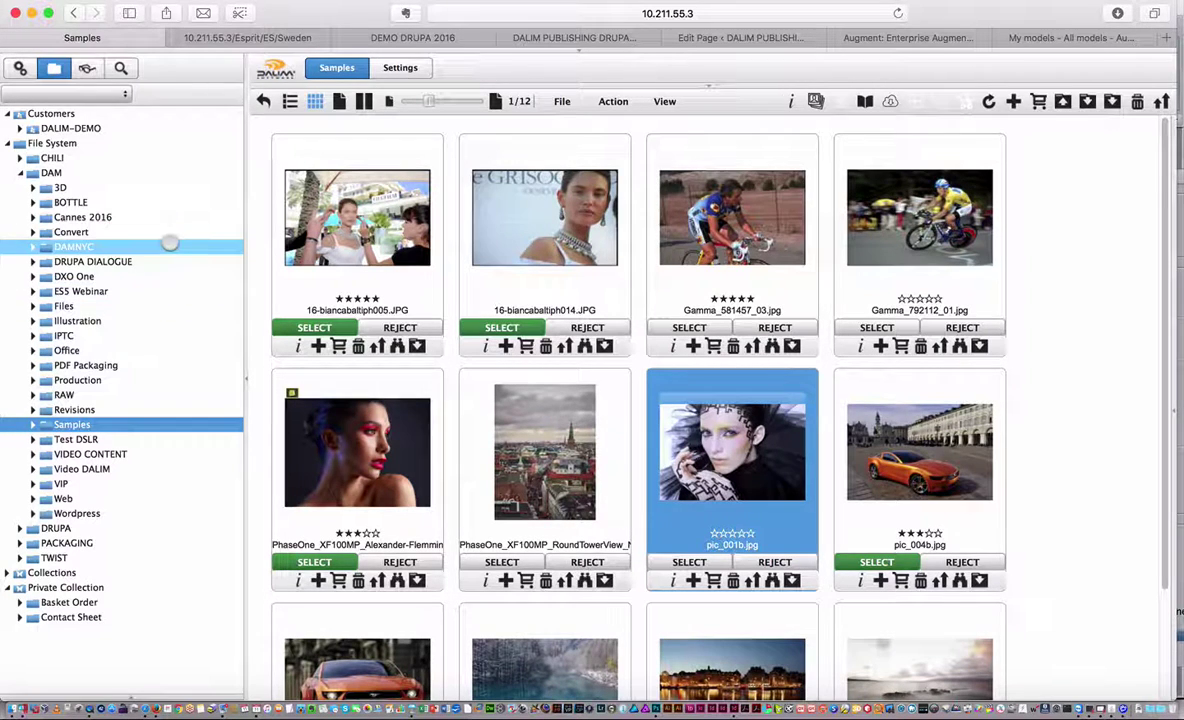
In the Convert folder, permanently delete the four 16-biancabaltiph005 conversions
{"action": "left_click", "coordinate": [161, 231]}
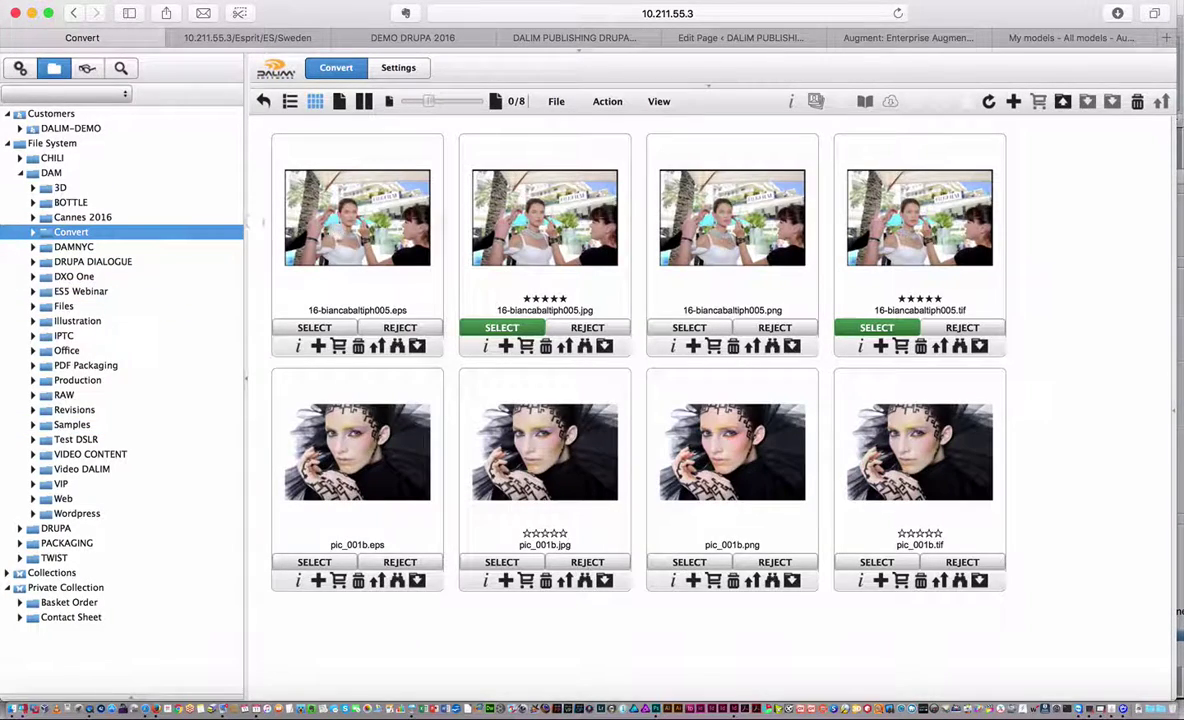
{"action": "left_click_drag", "start_coordinate": [415, 230], "coordinate": [828, 272]}
{"action": "left_click", "coordinate": [545, 346]}
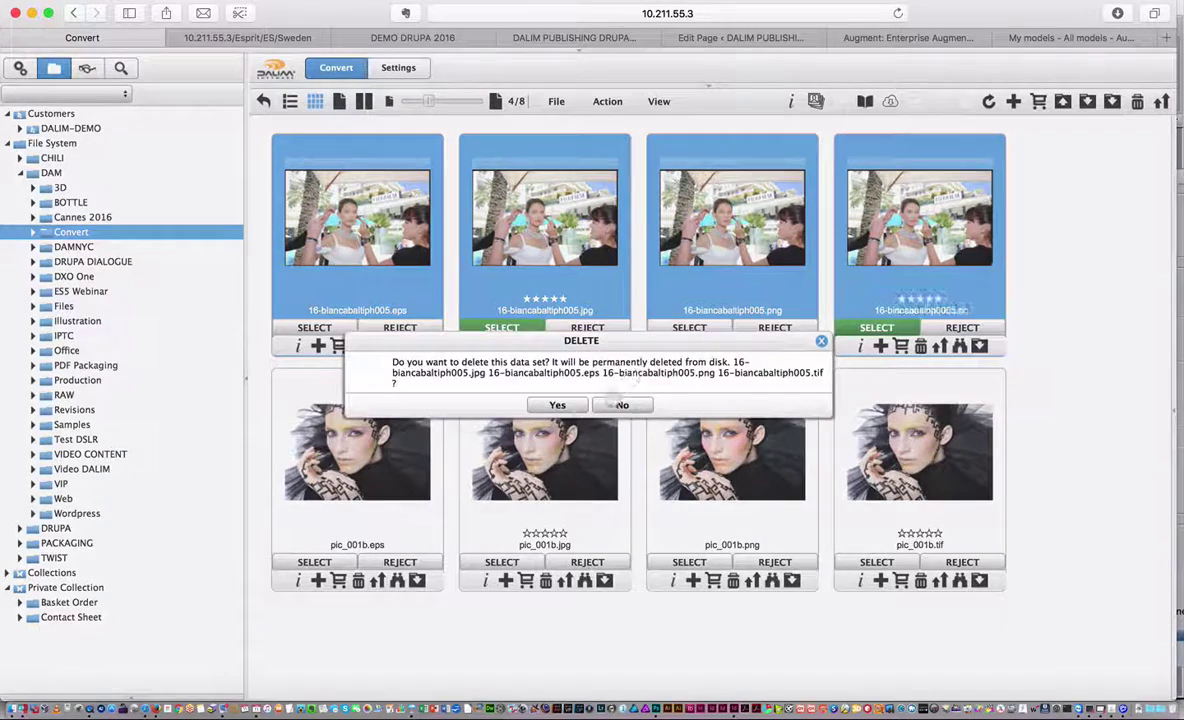
{"action": "left_click", "coordinate": [538, 404]}
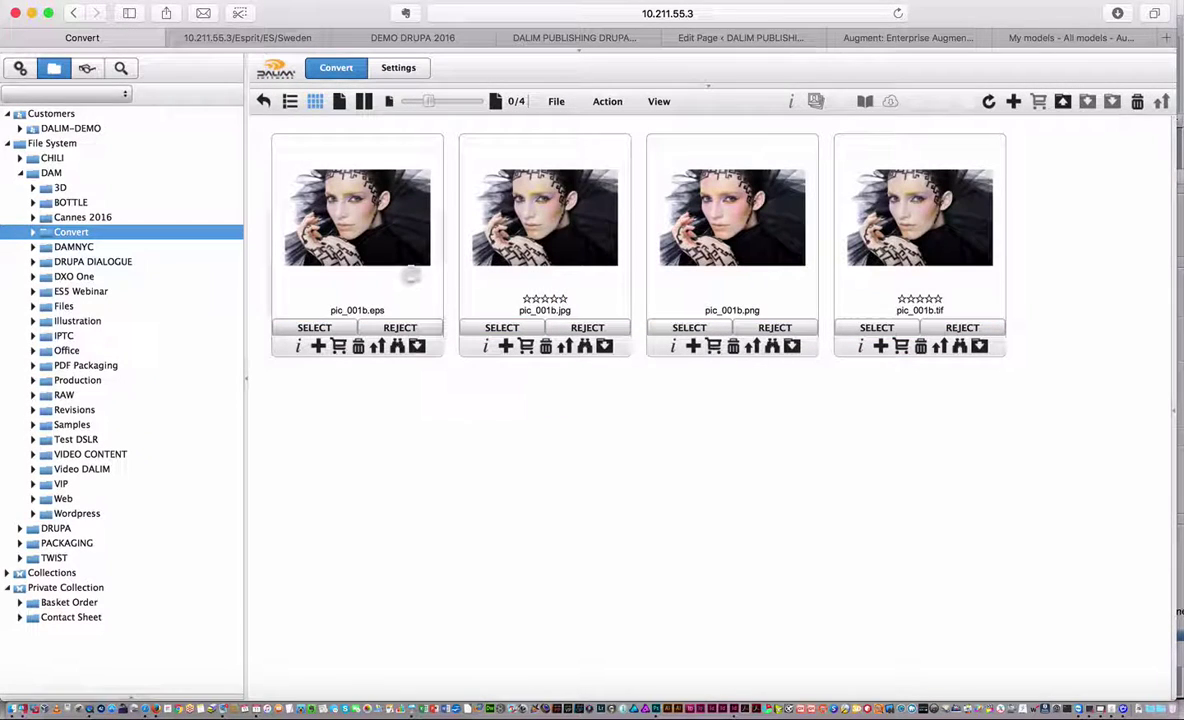
Delete pic_001b.jpg, keeping pic_001b.eps, .png and .tif
{"action": "left_click", "coordinate": [410, 272]}
{"action": "left_click", "coordinate": [625, 225]}
{"action": "key", "text": "Delete"}
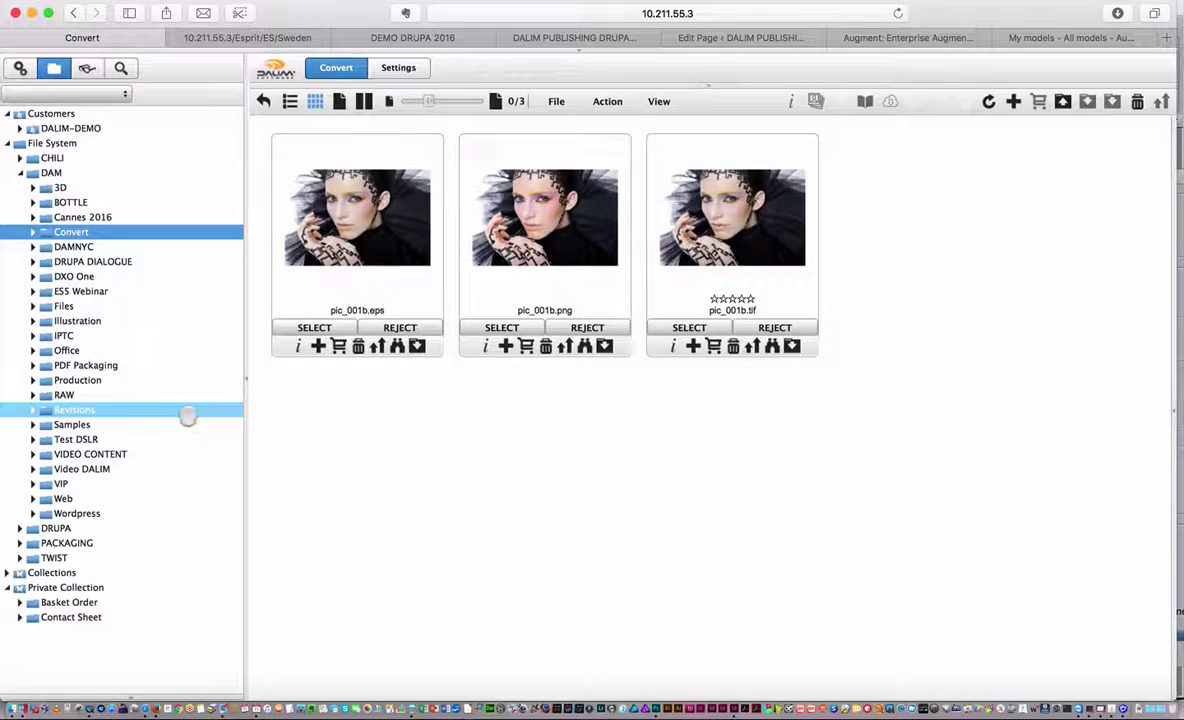
Return to Samples, expand Illustration > City, and open the NYC folder's photos
{"action": "left_click", "coordinate": [186, 423]}
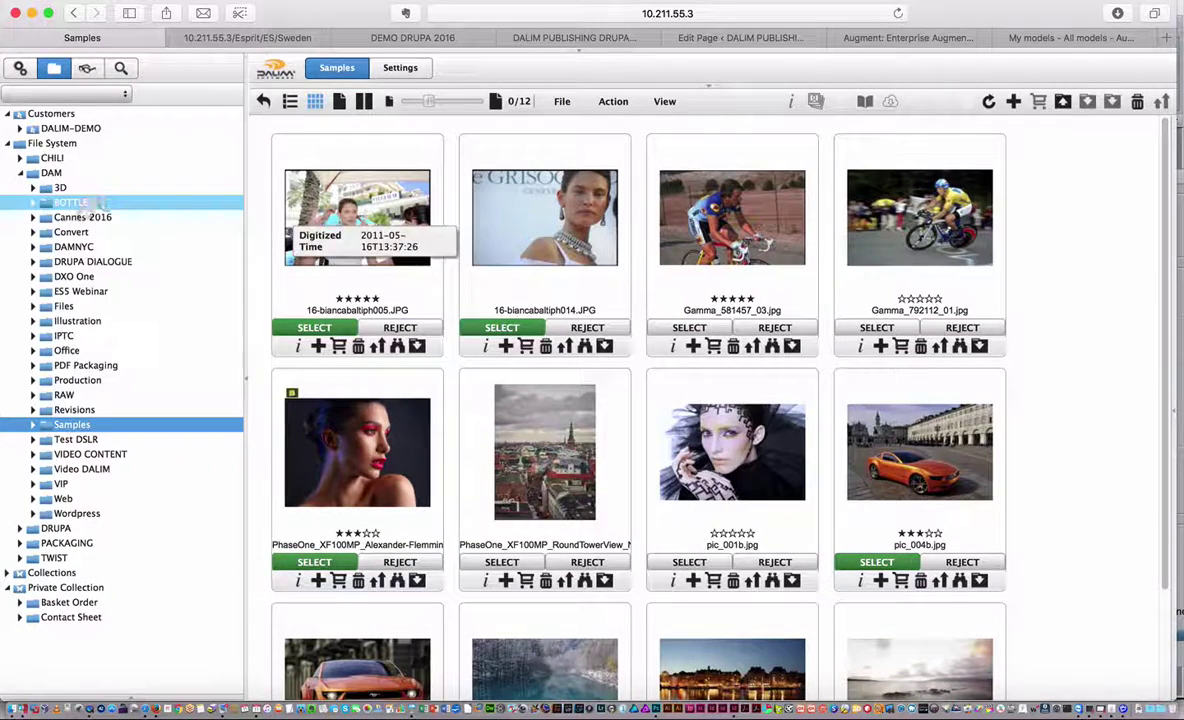
{"action": "left_click", "coordinate": [35, 320]}
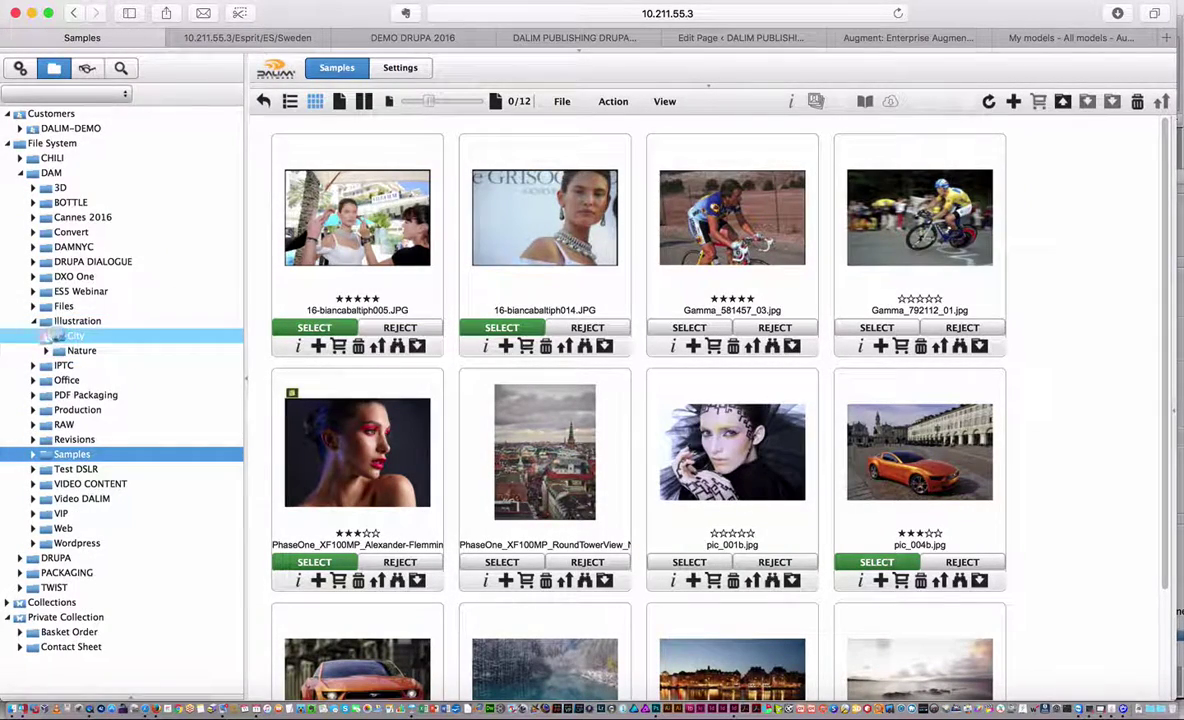
{"action": "left_click", "coordinate": [45, 336]}
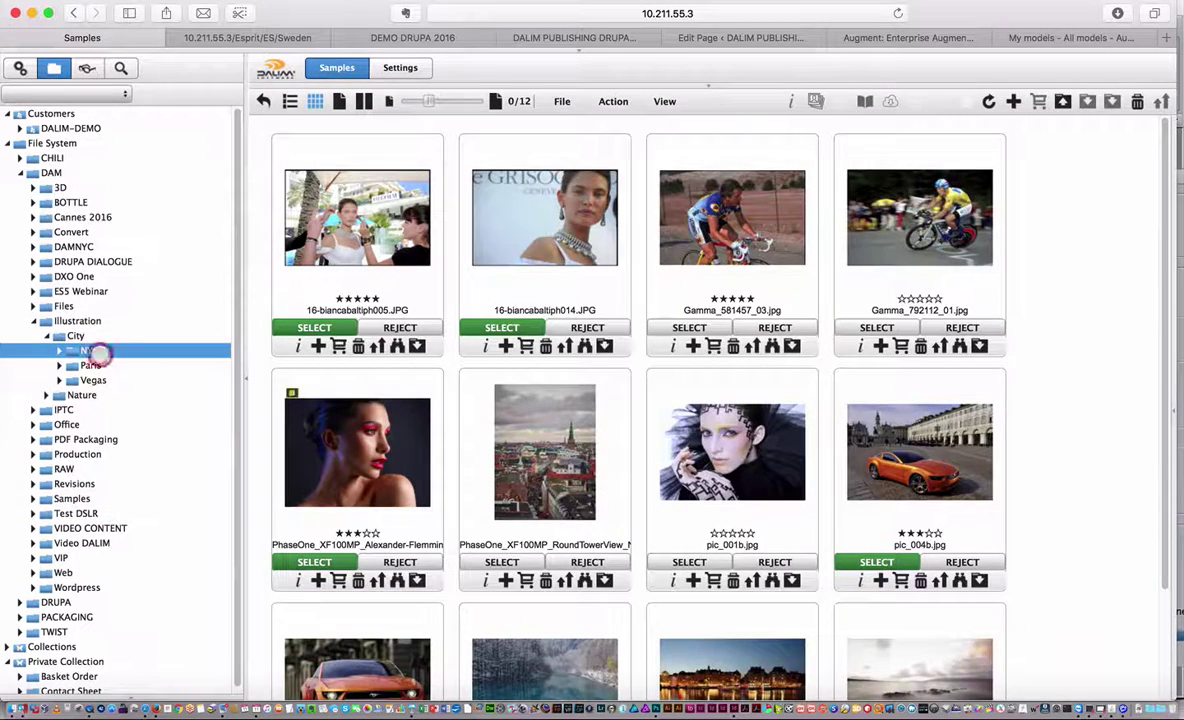
{"action": "left_click", "coordinate": [90, 350]}
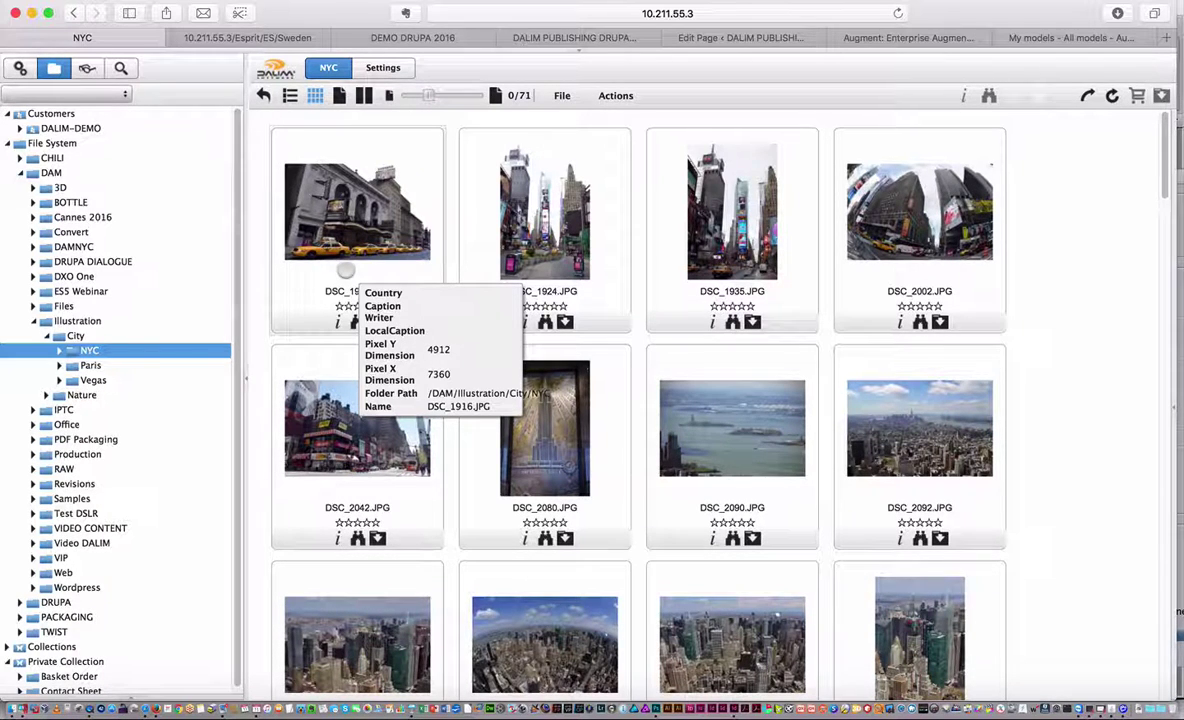
Collapse the Illustration and DAM folders in the tree
{"action": "left_click", "coordinate": [77, 321]}
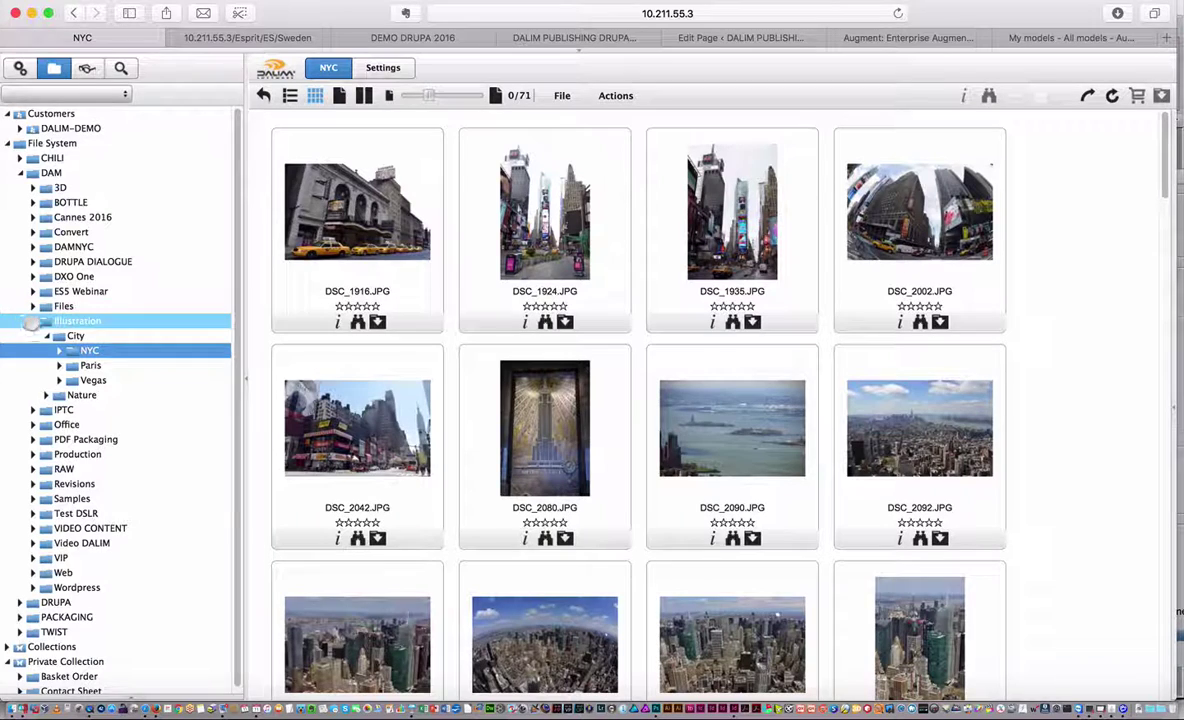
{"action": "left_click", "coordinate": [33, 321]}
{"action": "left_click", "coordinate": [107, 277]}
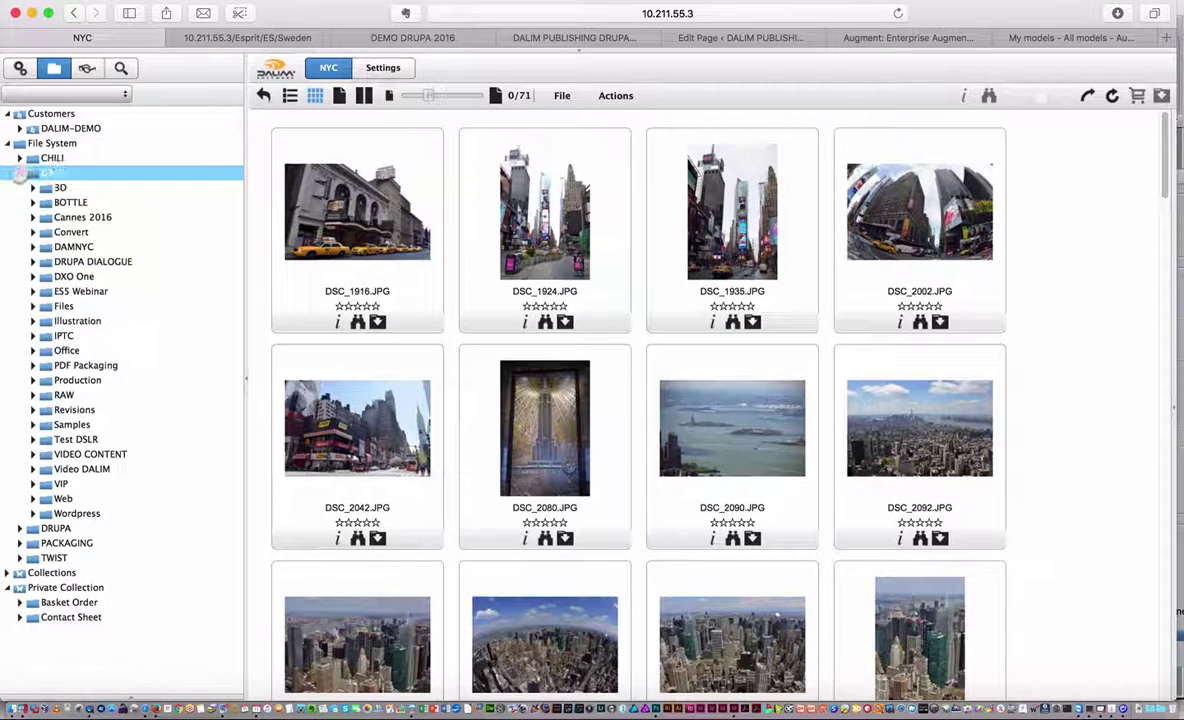
{"action": "left_click", "coordinate": [20, 171]}
{"action": "left_click", "coordinate": [20, 201]}
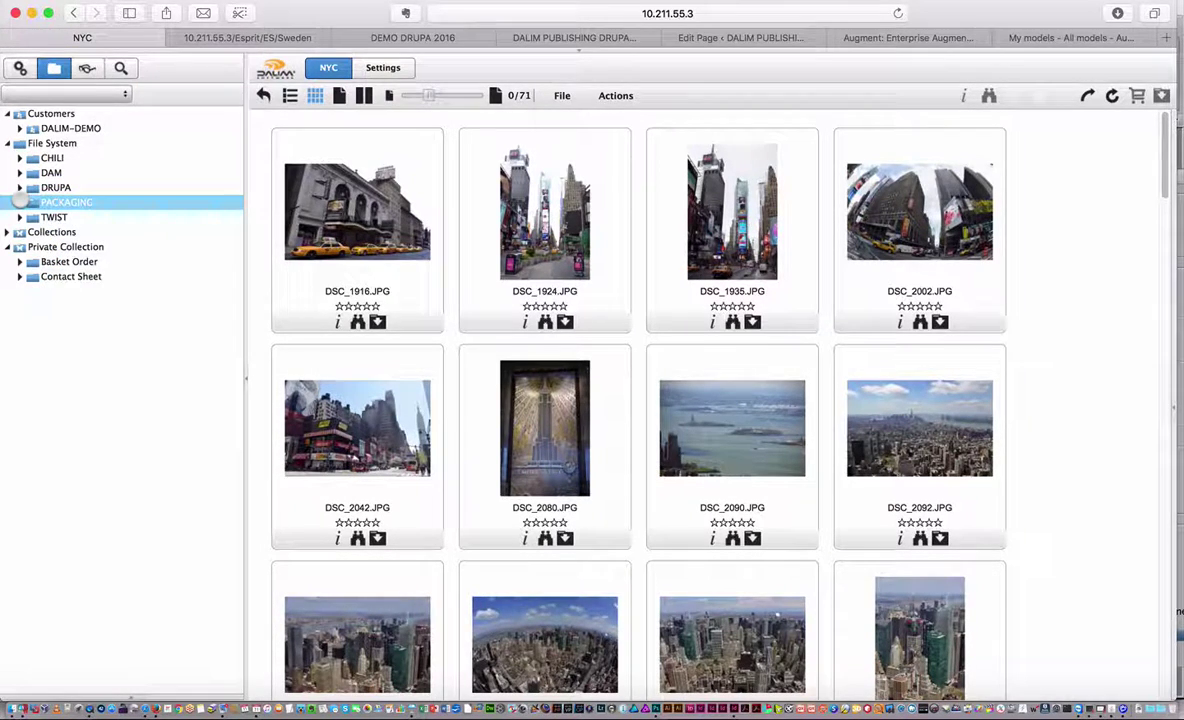
Expand DRUPA > 3D, load the PACK folder, and open DALIM Pack.zae
{"action": "left_click", "coordinate": [22, 187]}
{"action": "left_click", "coordinate": [30, 202]}
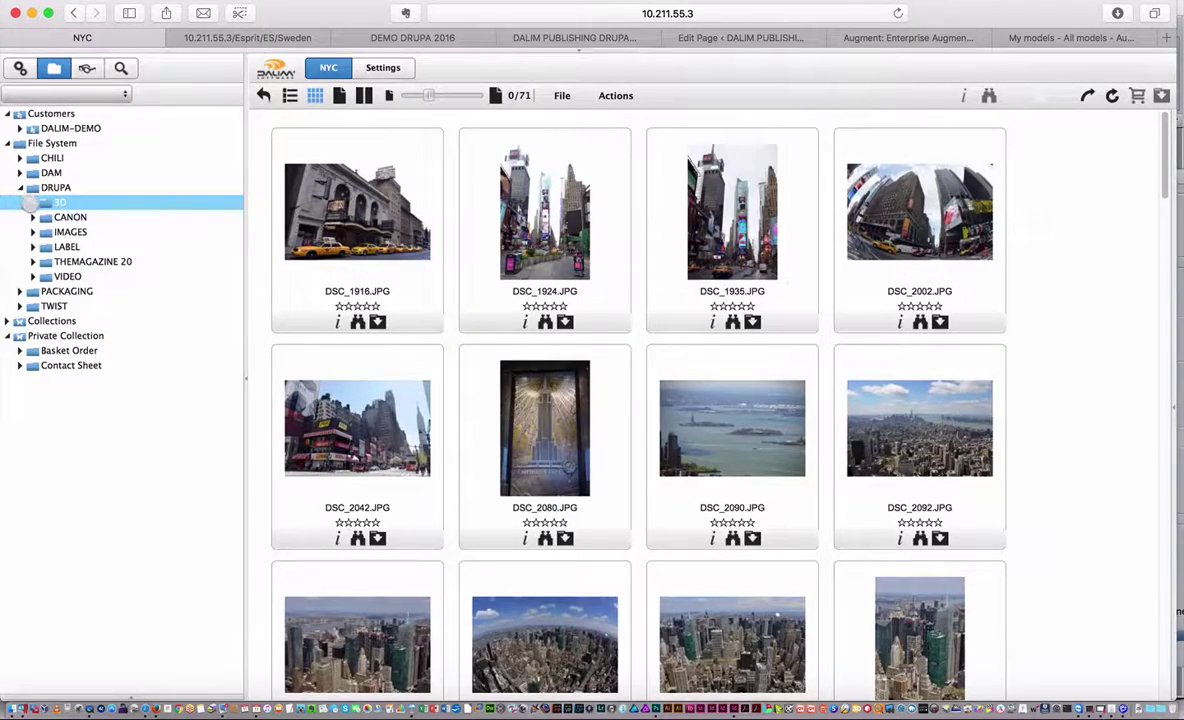
{"action": "left_click", "coordinate": [80, 217]}
{"action": "left_click", "coordinate": [80, 276]}
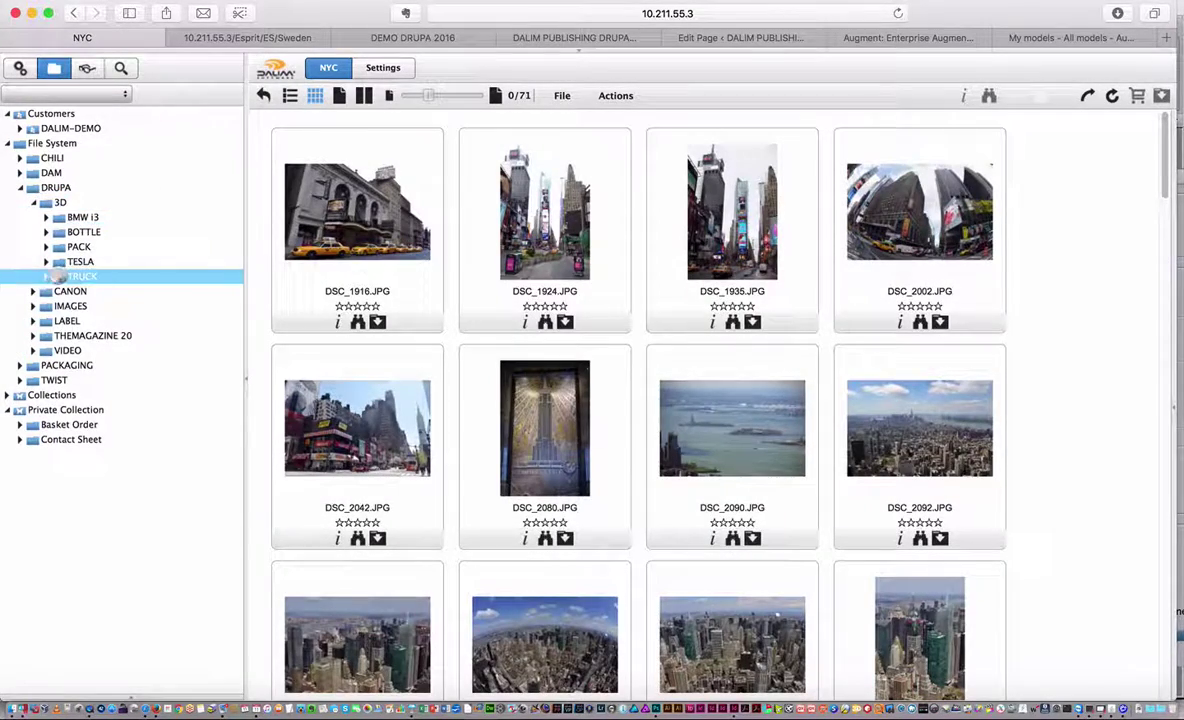
{"action": "left_click", "coordinate": [50, 247]}
{"action": "left_click", "coordinate": [46, 247]}
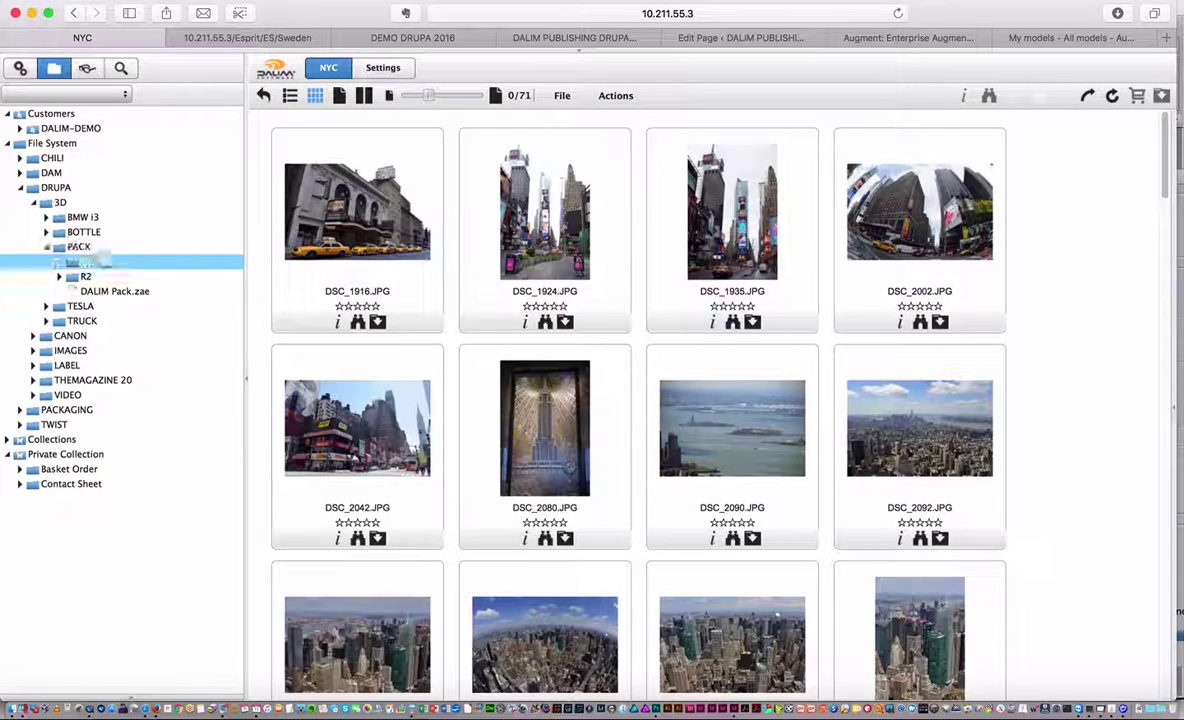
{"action": "left_click", "coordinate": [85, 246]}
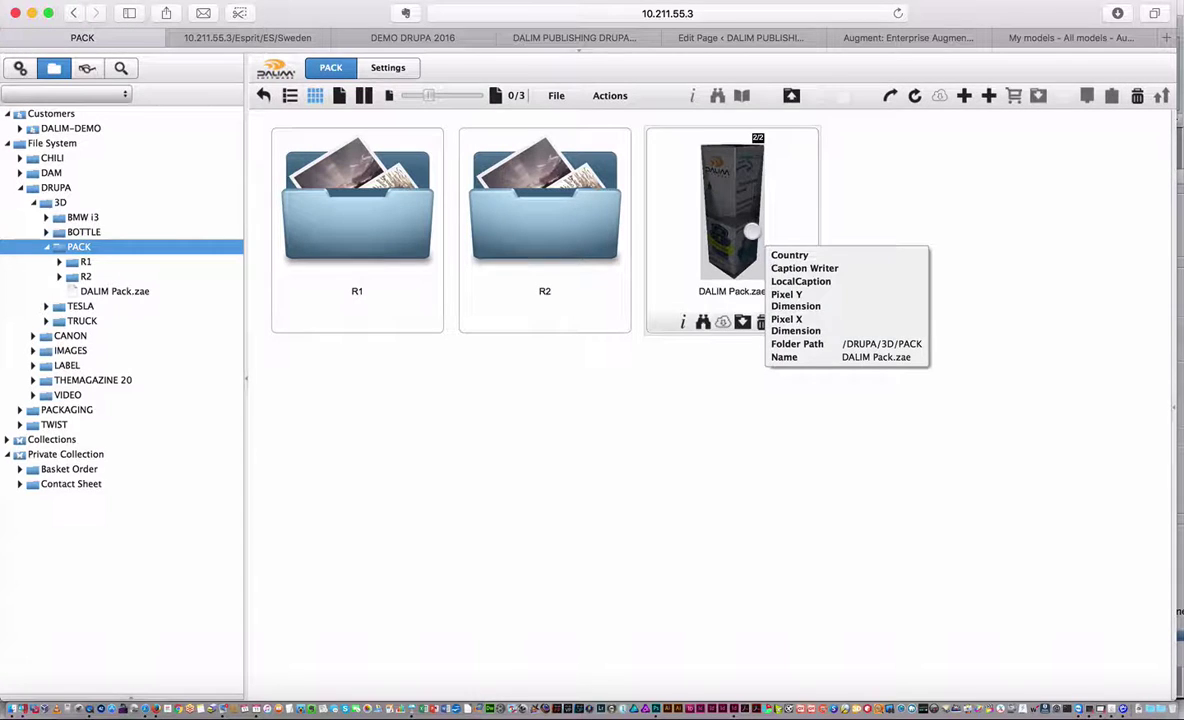
{"action": "double_click", "coordinate": [751, 232]}
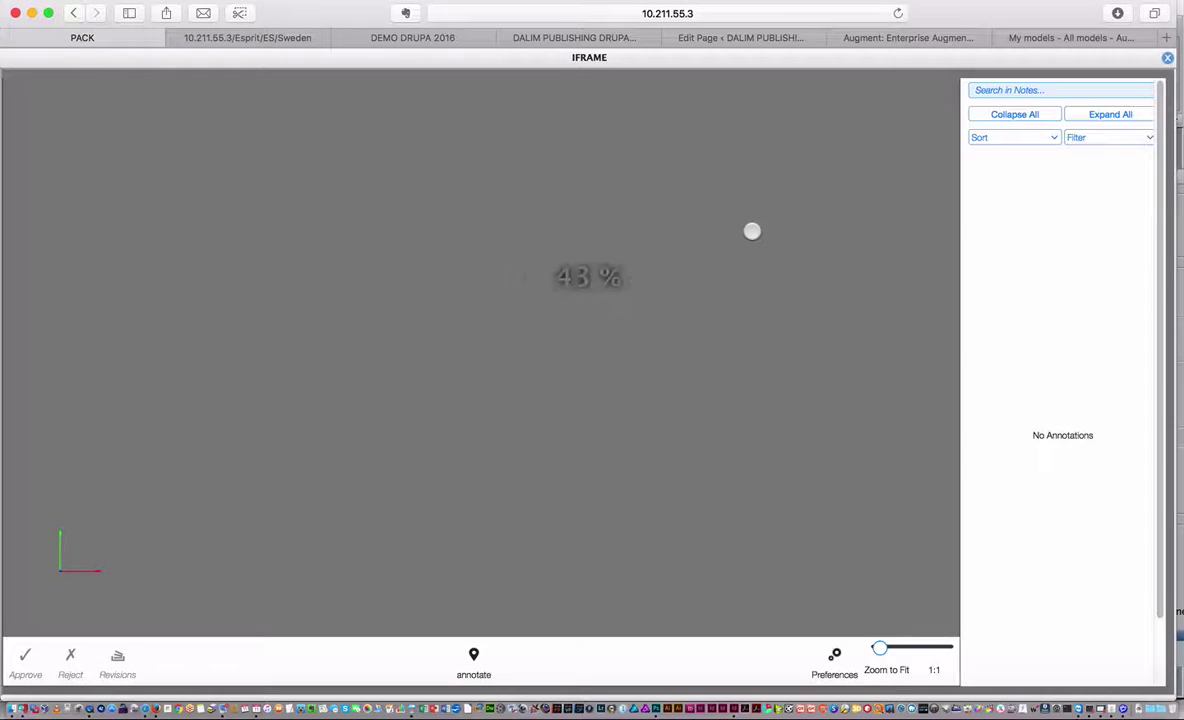
View revision R1 of the pack model and orbit it to an angled view
{"action": "left_click", "coordinate": [133, 645]}
{"action": "left_click", "coordinate": [210, 631]}
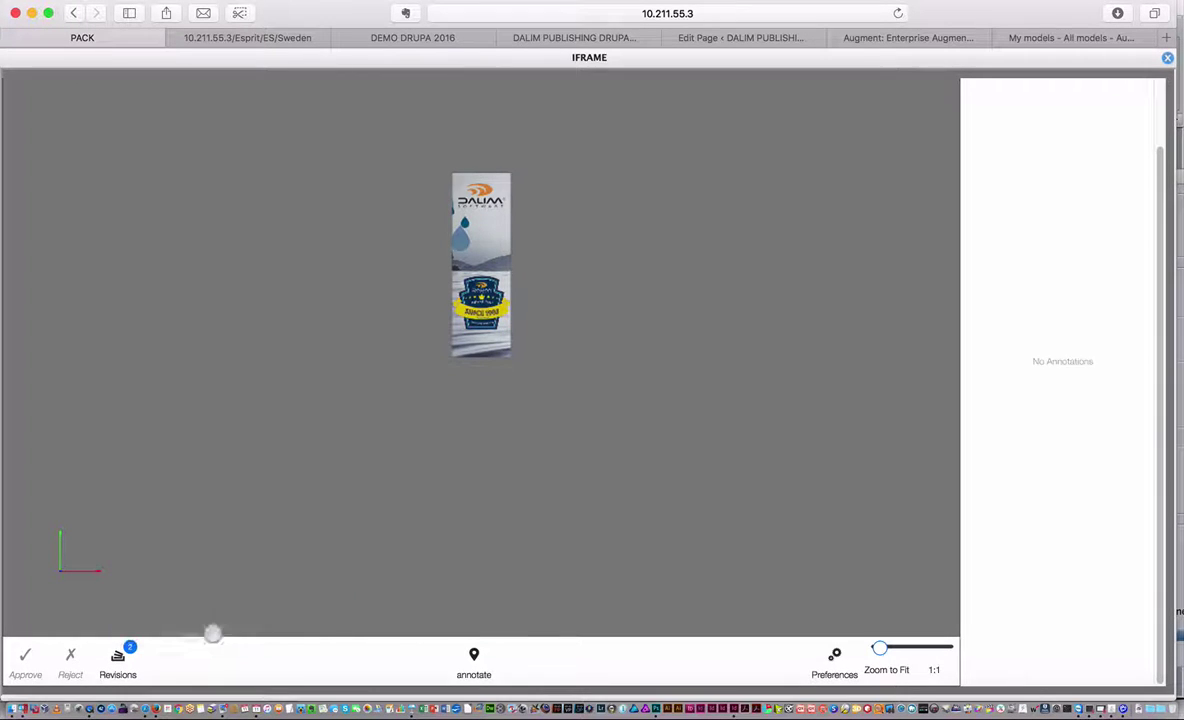
{"action": "mouse_move", "coordinate": [485, 372]}
{"action": "left_mouse_down"}
{"action": "mouse_move", "coordinate": [449, 333]}
{"action": "mouse_move", "coordinate": [378, 344]}
{"action": "mouse_move", "coordinate": [500, 293]}
{"action": "mouse_move", "coordinate": [314, 294]}
{"action": "mouse_move", "coordinate": [288, 320]}
{"action": "mouse_move", "coordinate": [645, 300]}
{"action": "mouse_move", "coordinate": [449, 328]}
{"action": "mouse_move", "coordinate": [174, 322]}
{"action": "mouse_move", "coordinate": [240, 335]}
{"action": "mouse_move", "coordinate": [259, 317]}
{"action": "mouse_move", "coordinate": [537, 312]}
{"action": "mouse_move", "coordinate": [555, 368]}
{"action": "mouse_move", "coordinate": [570, 335]}
{"action": "left_mouse_up"}
{"action": "mouse_move", "coordinate": [438, 310]}
{"action": "left_mouse_down"}
{"action": "mouse_move", "coordinate": [523, 312]}
{"action": "mouse_move", "coordinate": [410, 320]}
{"action": "mouse_move", "coordinate": [268, 301]}
{"action": "mouse_move", "coordinate": [526, 291]}
{"action": "mouse_move", "coordinate": [431, 206]}
{"action": "mouse_move", "coordinate": [485, 284]}
{"action": "mouse_move", "coordinate": [473, 219]}
{"action": "mouse_move", "coordinate": [465, 245]}
{"action": "left_mouse_up"}
Zoom in and out, then tilt the box model to a top-down view
{"action": "scroll", "coordinate": [485, 284], "scroll_direction": "up", "scroll_amount": 3}
{"action": "scroll", "coordinate": [476, 214], "scroll_direction": "down", "scroll_amount": 3}
{"action": "scroll", "coordinate": [482, 222], "scroll_direction": "up", "scroll_amount": 2}
{"action": "scroll", "coordinate": [482, 223], "scroll_direction": "down", "scroll_amount": 2}
{"action": "mouse_move", "coordinate": [415, 238]}
{"action": "left_mouse_down"}
{"action": "mouse_move", "coordinate": [349, 240]}
{"action": "mouse_move", "coordinate": [367, 250]}
{"action": "mouse_move", "coordinate": [593, 240]}
{"action": "mouse_move", "coordinate": [407, 236]}
{"action": "mouse_move", "coordinate": [358, 254]}
{"action": "left_mouse_up"}
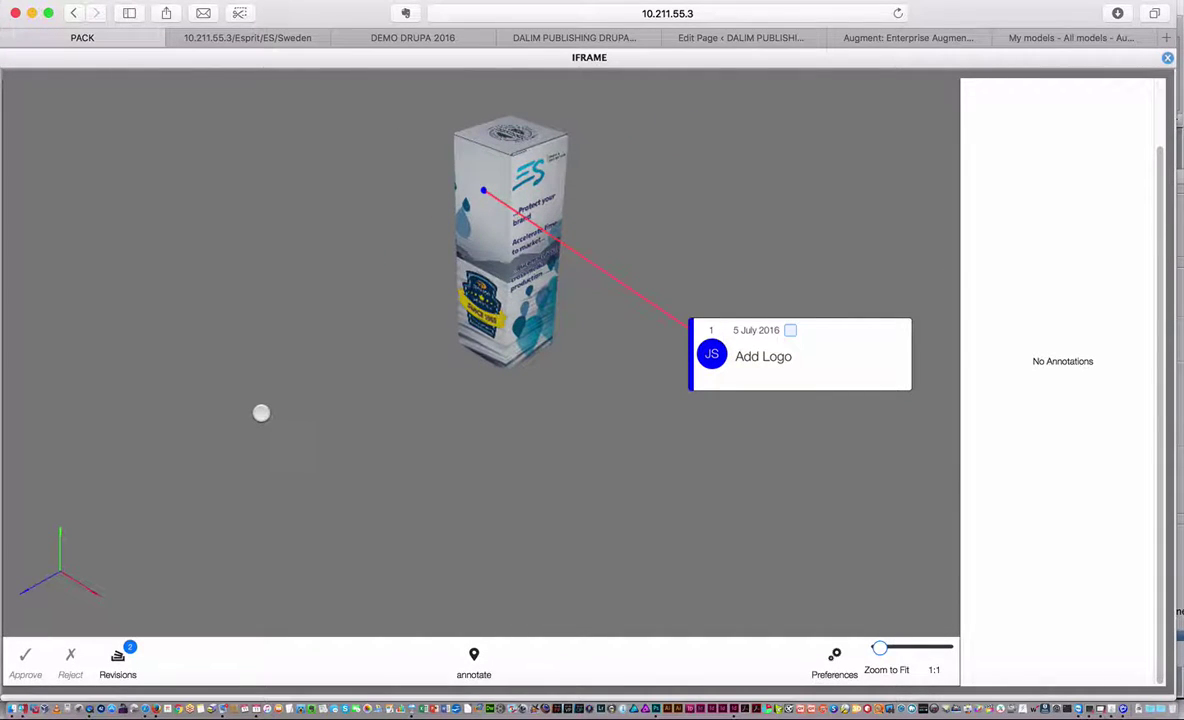
{"action": "left_click", "coordinate": [121, 652]}
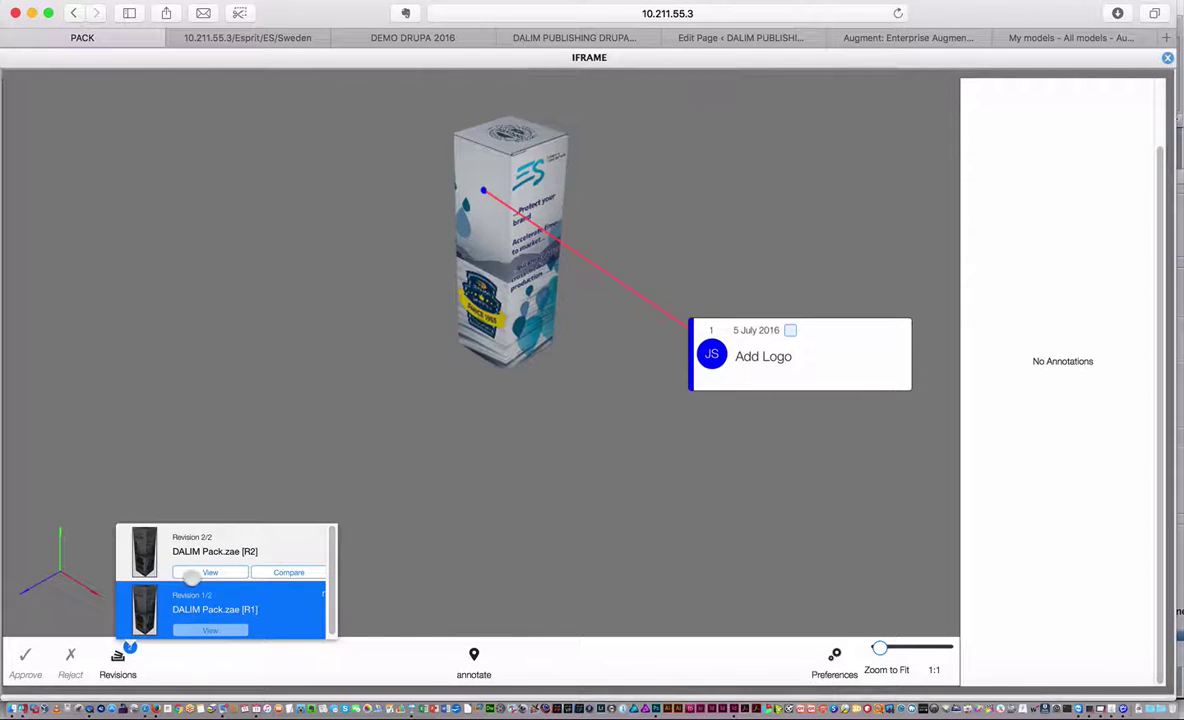
Load revision R2 and compare it side by side with R1, rotating both to the back
{"action": "left_click", "coordinate": [191, 571]}
{"action": "left_click", "coordinate": [123, 651]}
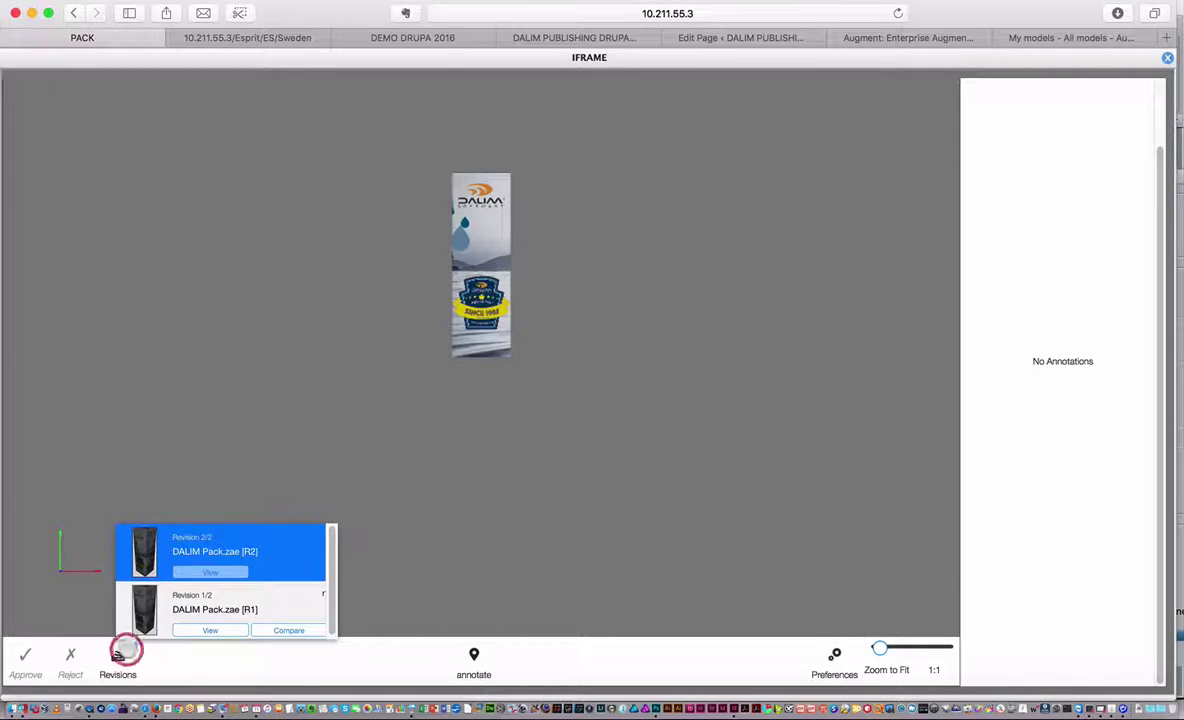
{"action": "left_click", "coordinate": [290, 627]}
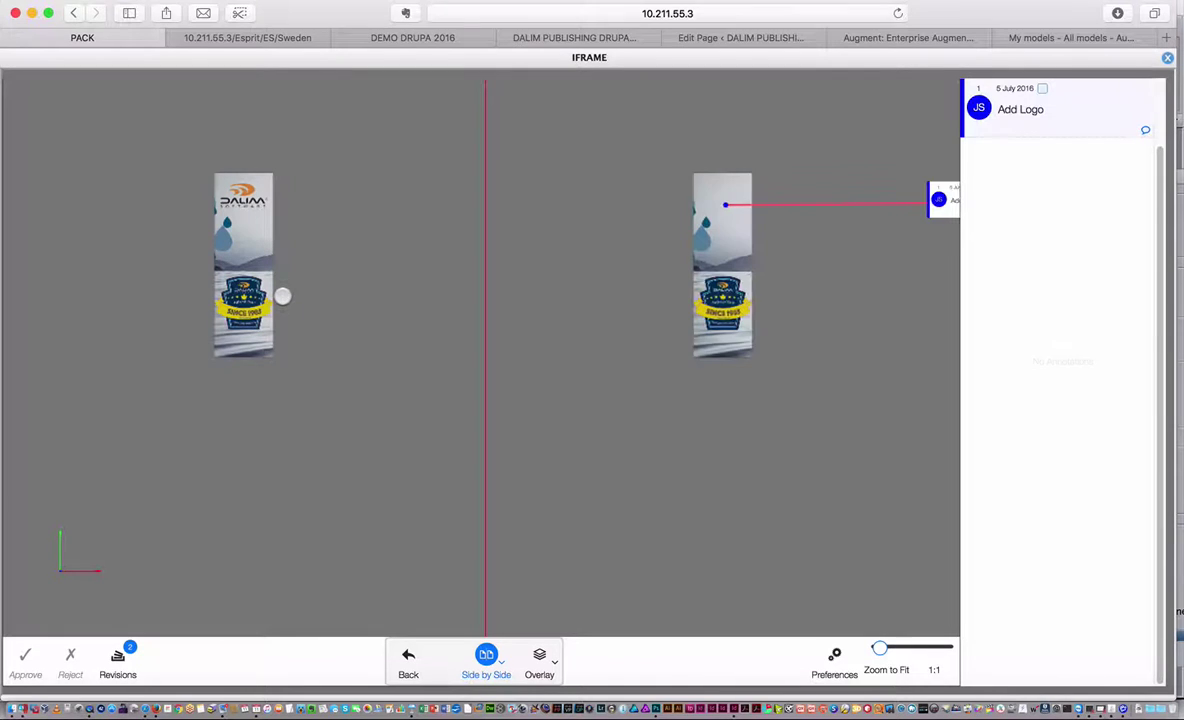
{"action": "mouse_move", "coordinate": [388, 279]}
{"action": "left_mouse_down"}
{"action": "mouse_move", "coordinate": [265, 312]}
{"action": "mouse_move", "coordinate": [362, 320]}
{"action": "left_mouse_up"}
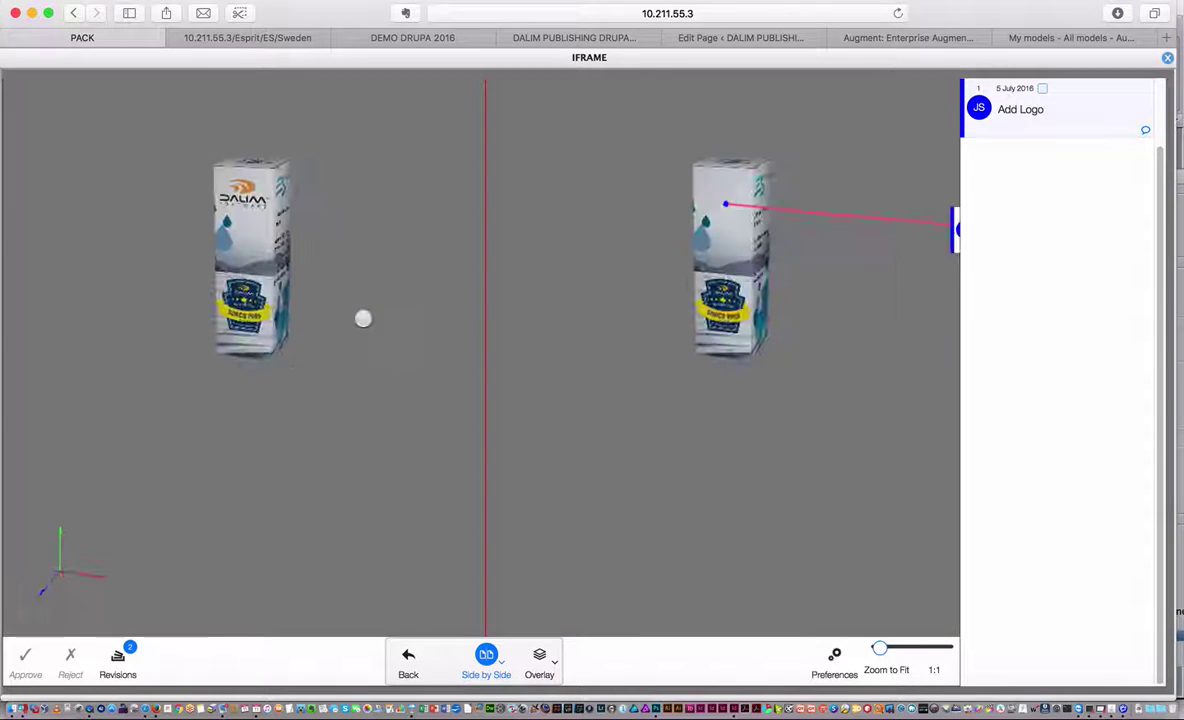
Overlay the two revisions, rotate the model to its side, and close the 3D viewer
{"action": "left_click", "coordinate": [539, 657]}
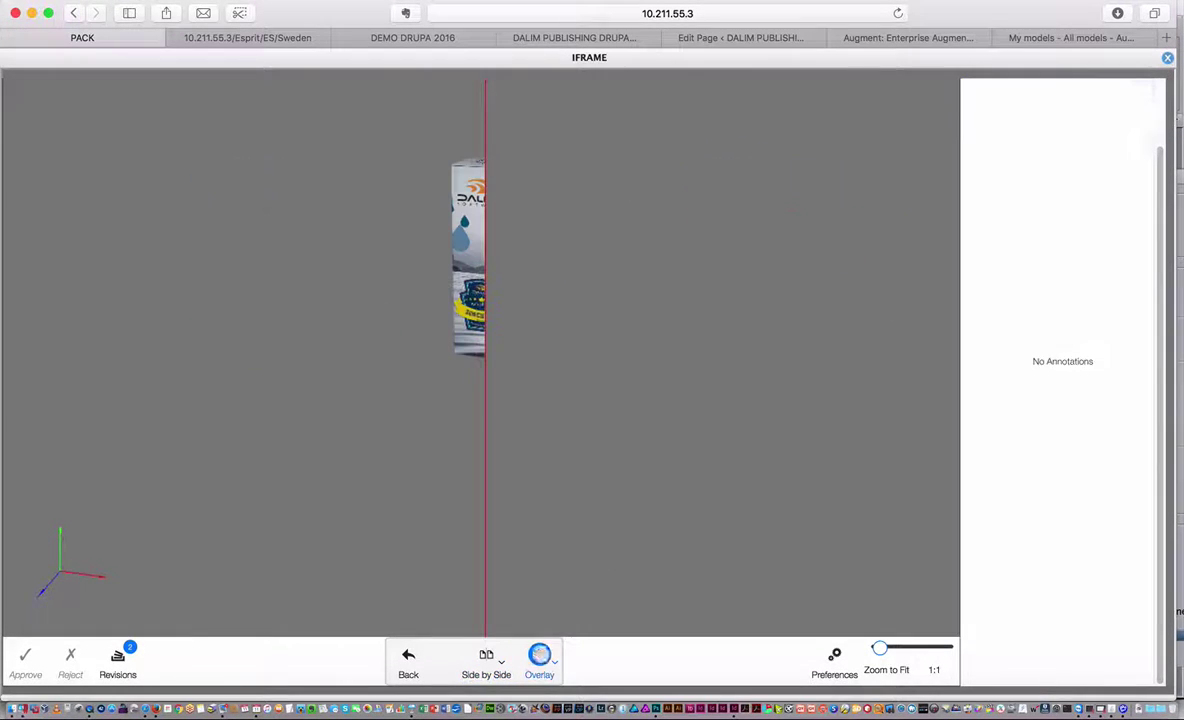
{"action": "left_click_drag", "start_coordinate": [485, 328], "coordinate": [527, 352]}
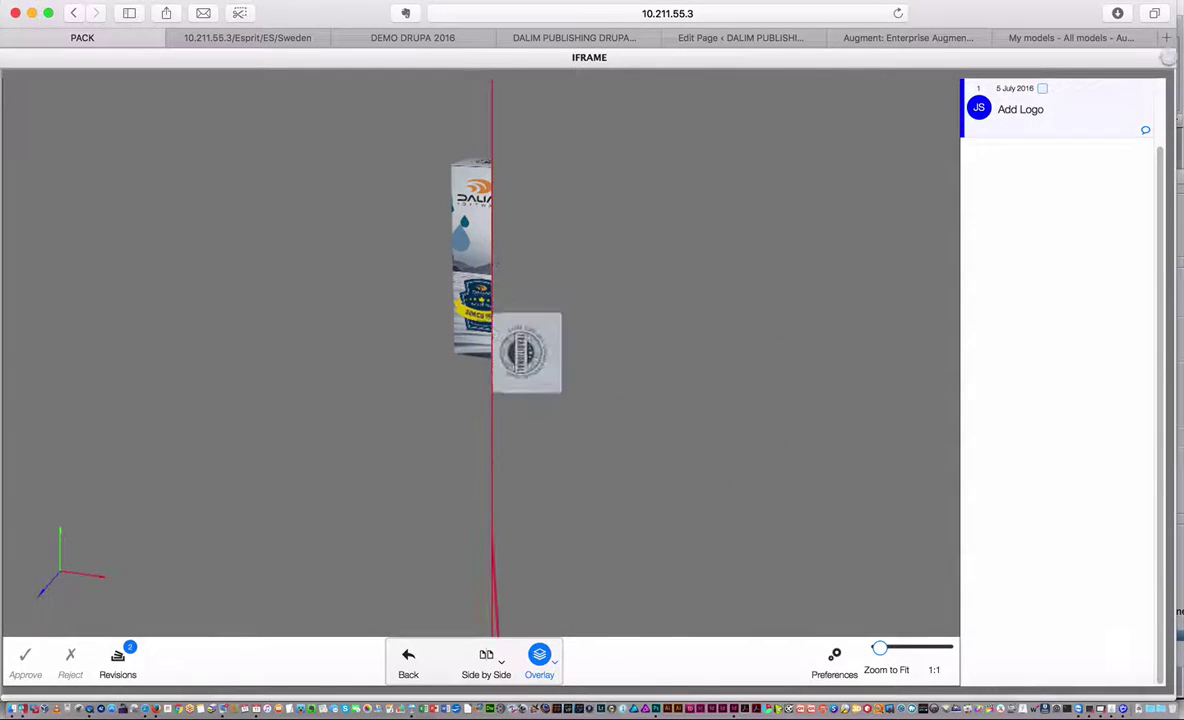
{"action": "left_click", "coordinate": [1167, 57]}
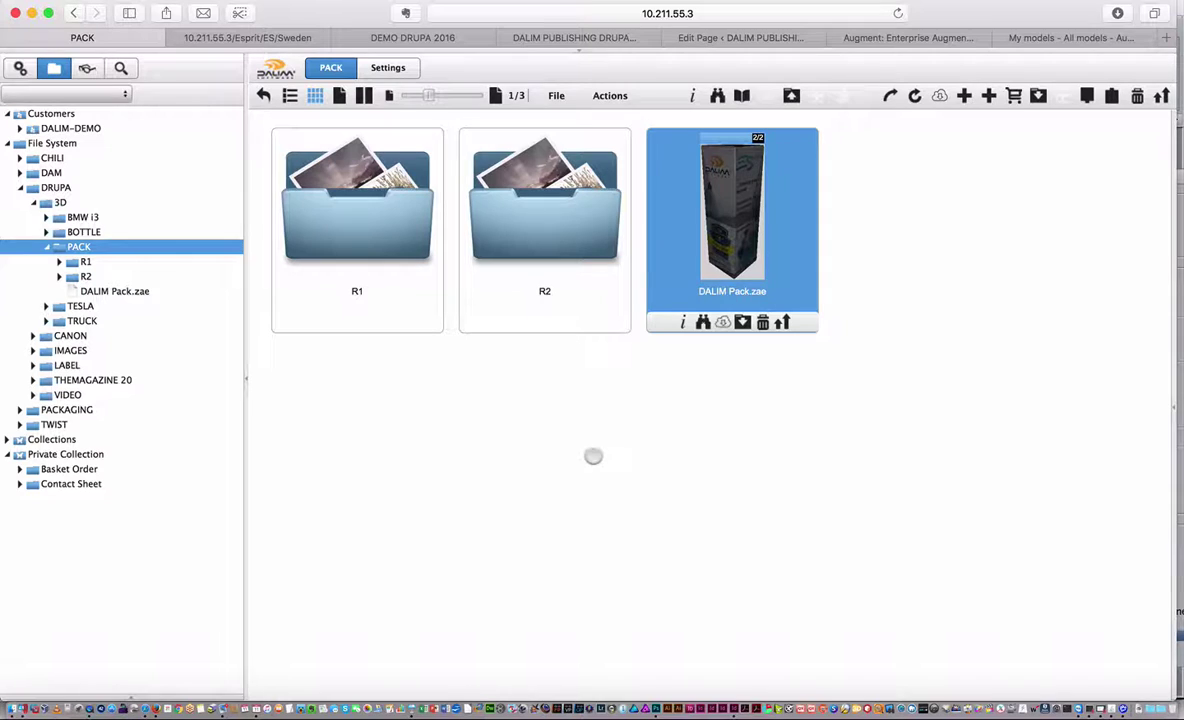
Open the file's Actions menu, then switch to the Augment website
{"action": "left_click", "coordinate": [610, 97]}
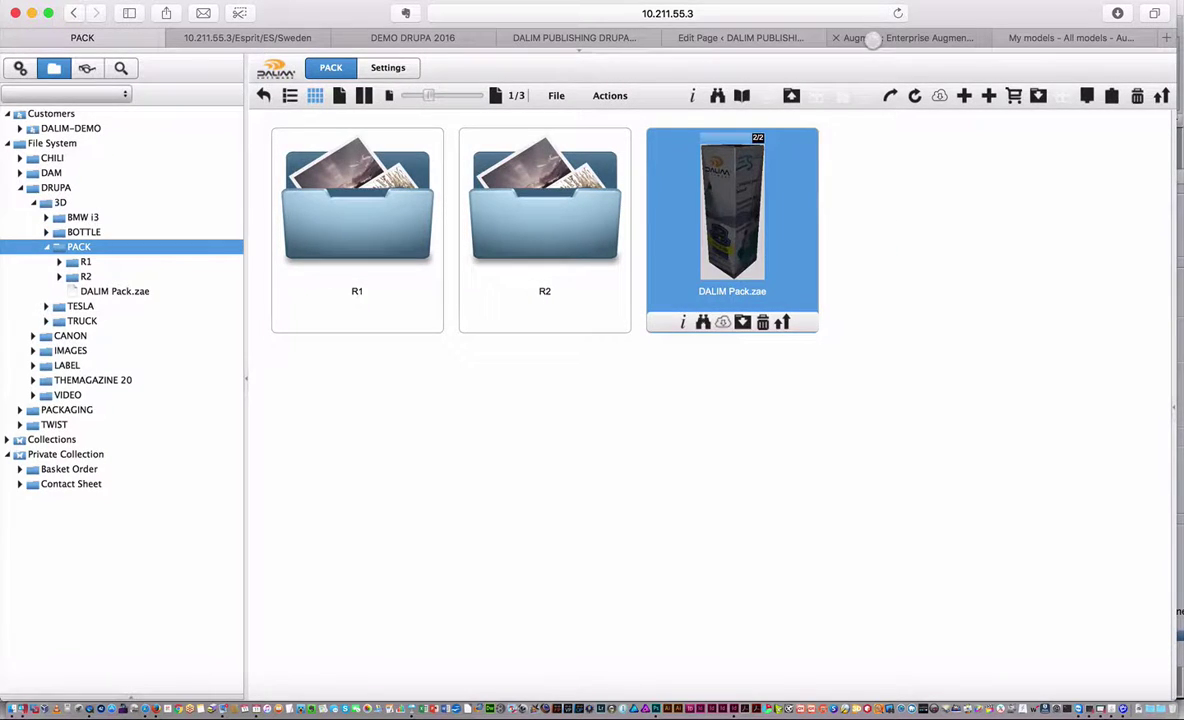
{"action": "left_click", "coordinate": [873, 40]}
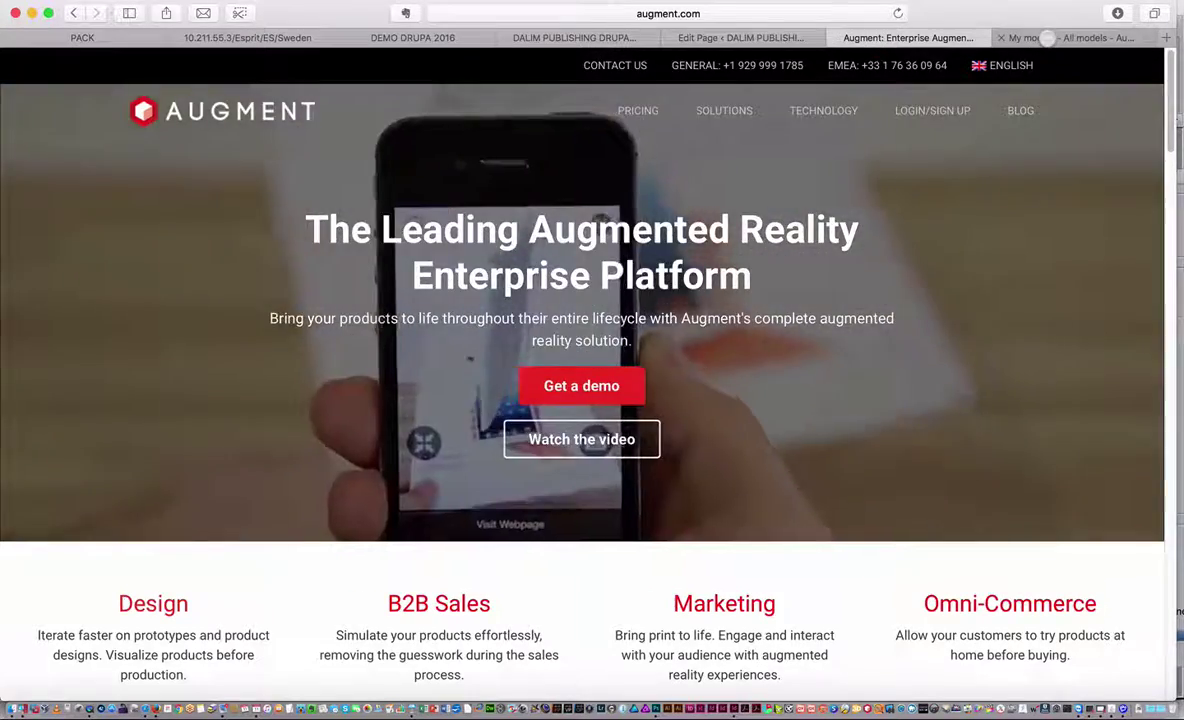
Browse the Augment models library and All trackers list, then return to the DALIM ES PACK folder
{"action": "left_click", "coordinate": [1046, 38]}
{"action": "scroll", "coordinate": [660, 300], "scroll_direction": "down", "scroll_amount": 1}
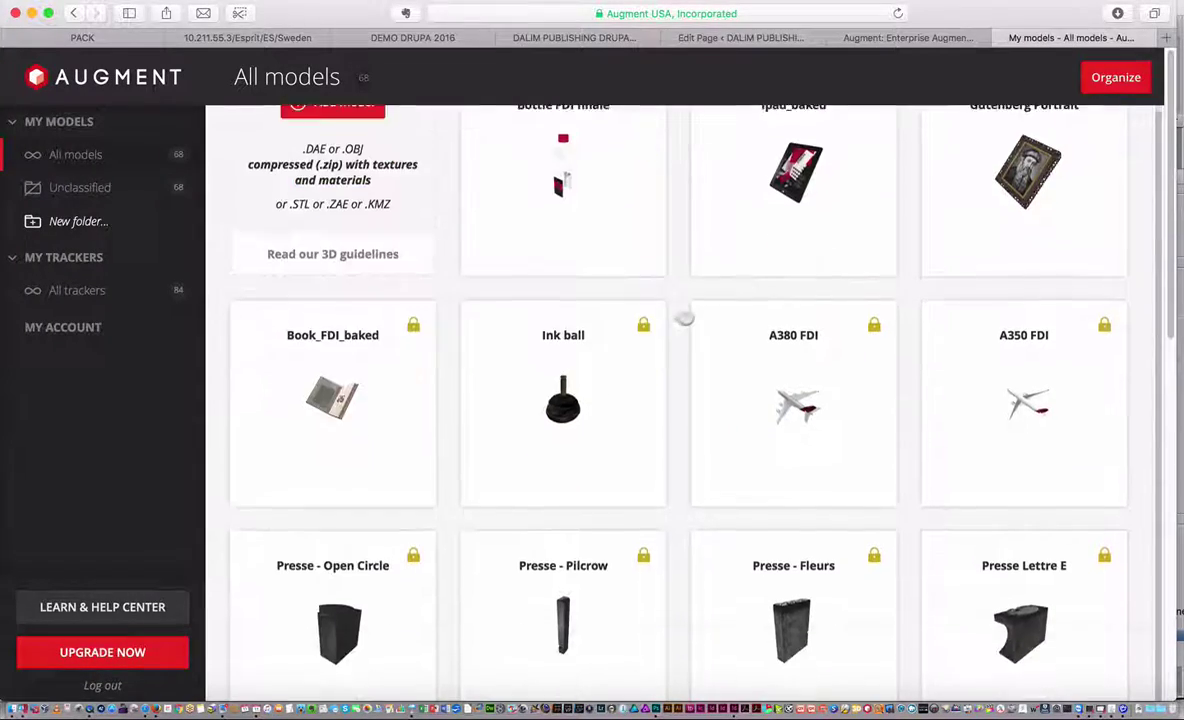
{"action": "scroll", "coordinate": [684, 318], "scroll_direction": "up", "scroll_amount": 1}
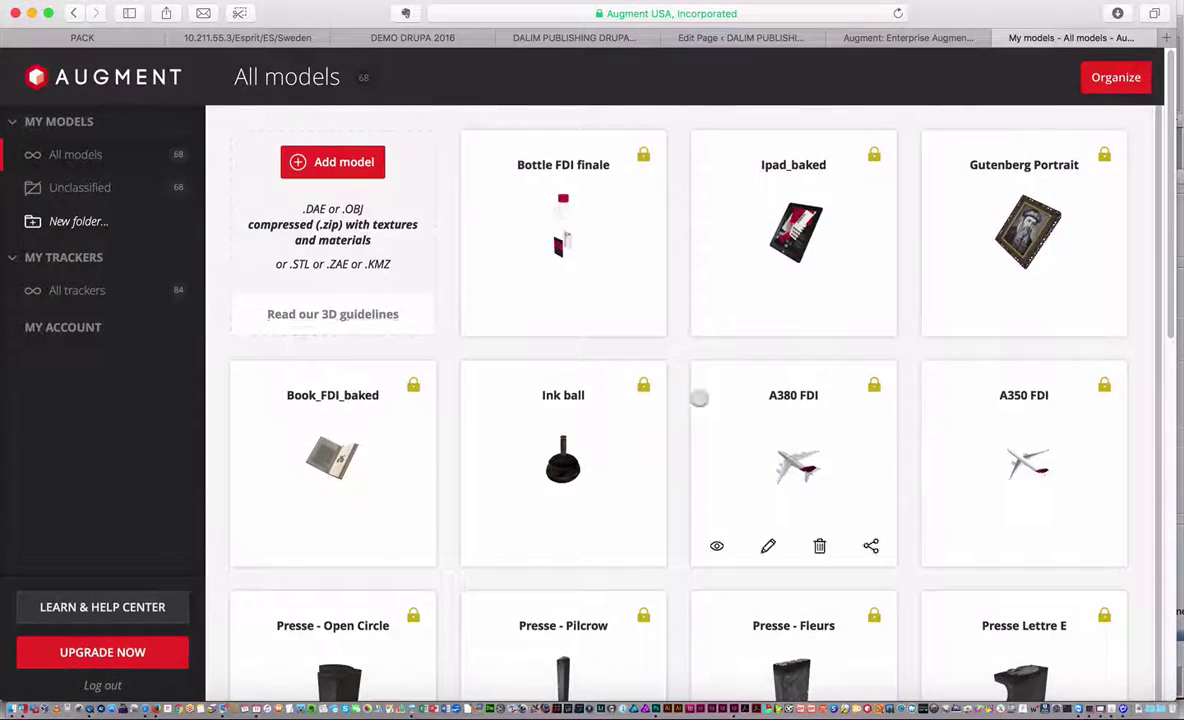
{"action": "mouse_move", "coordinate": [555, 312]}
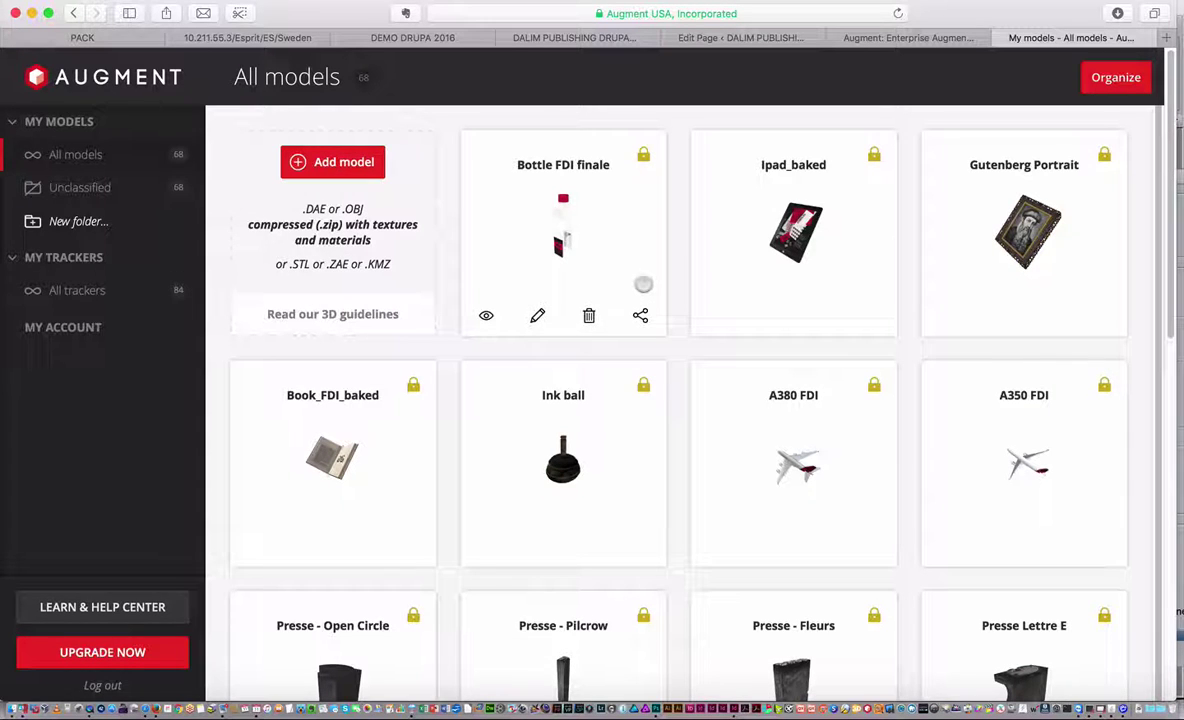
{"action": "left_click", "coordinate": [69, 291]}
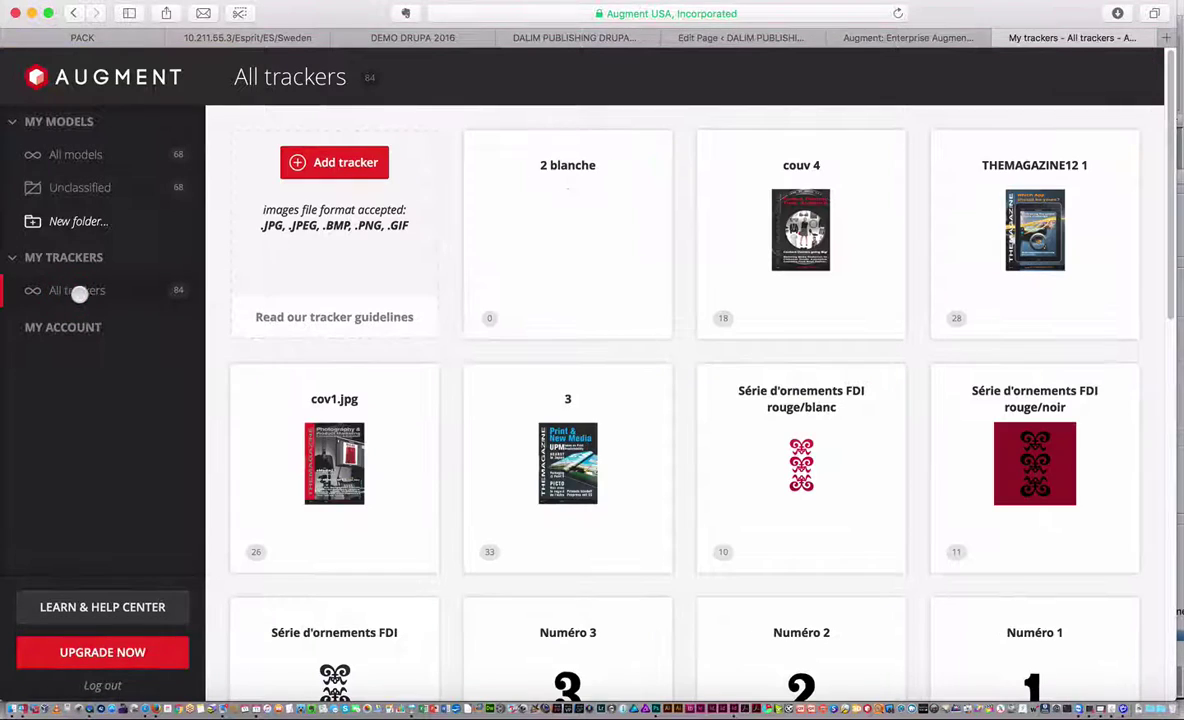
{"action": "mouse_move", "coordinate": [542, 256]}
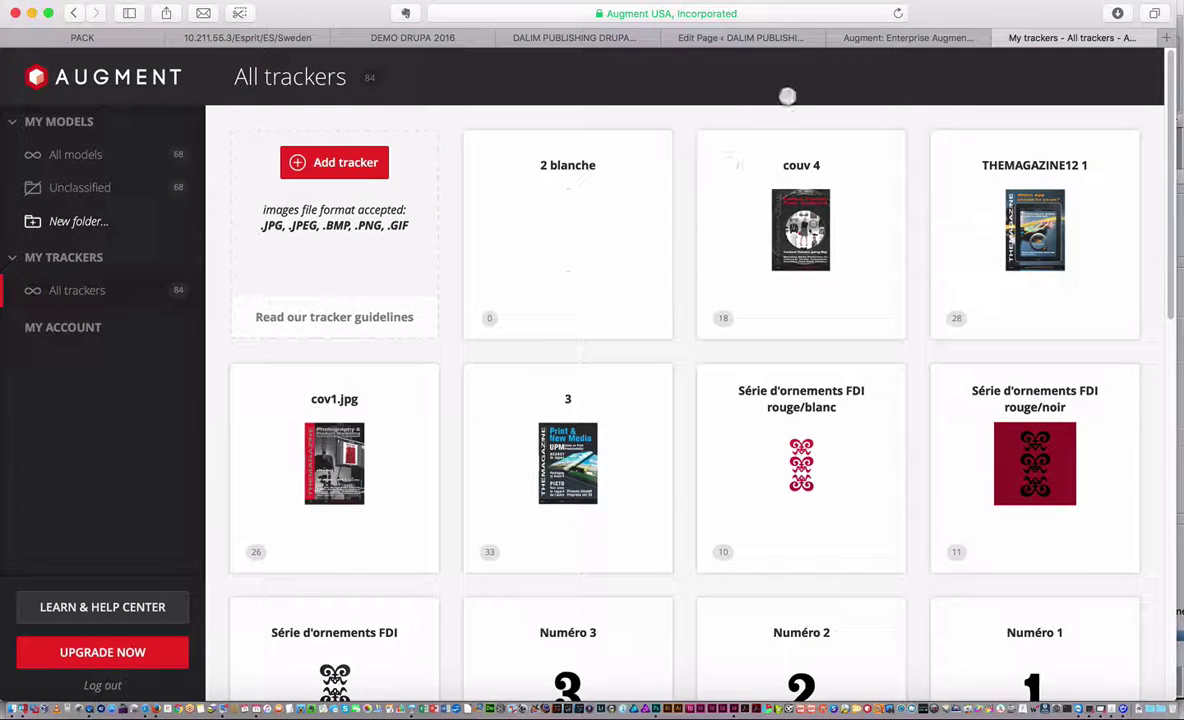
{"action": "left_click", "coordinate": [127, 40]}
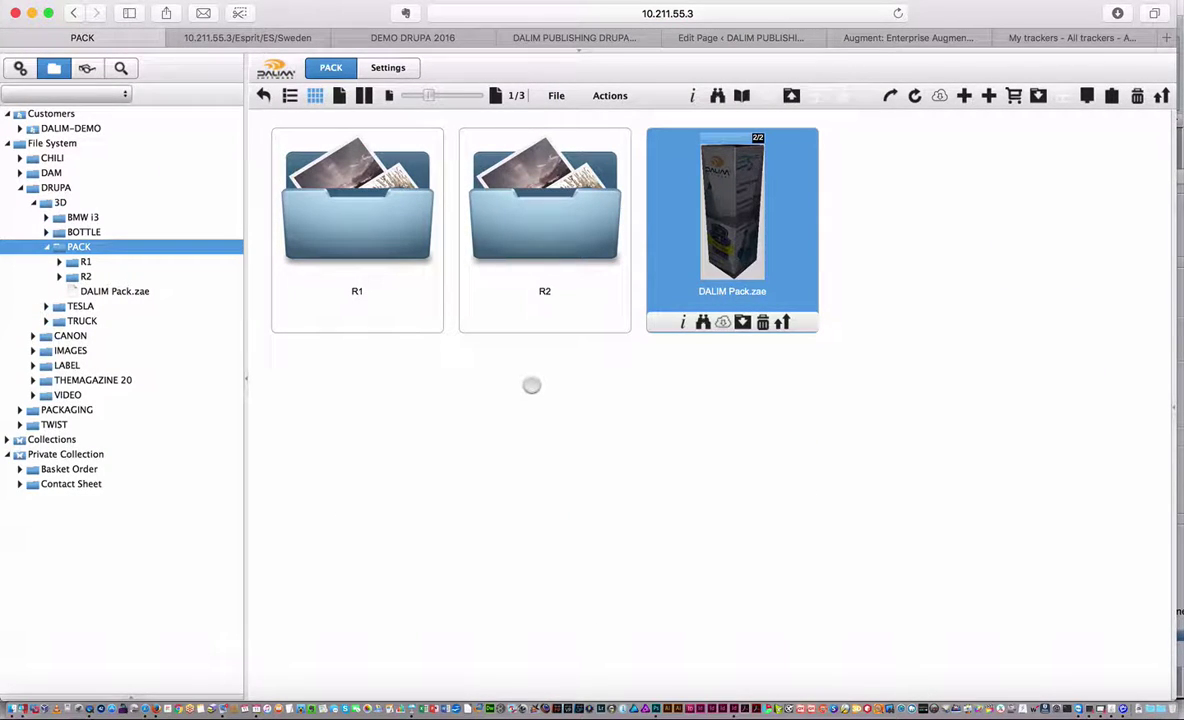
{"action": "key", "text": "super+Tab"}
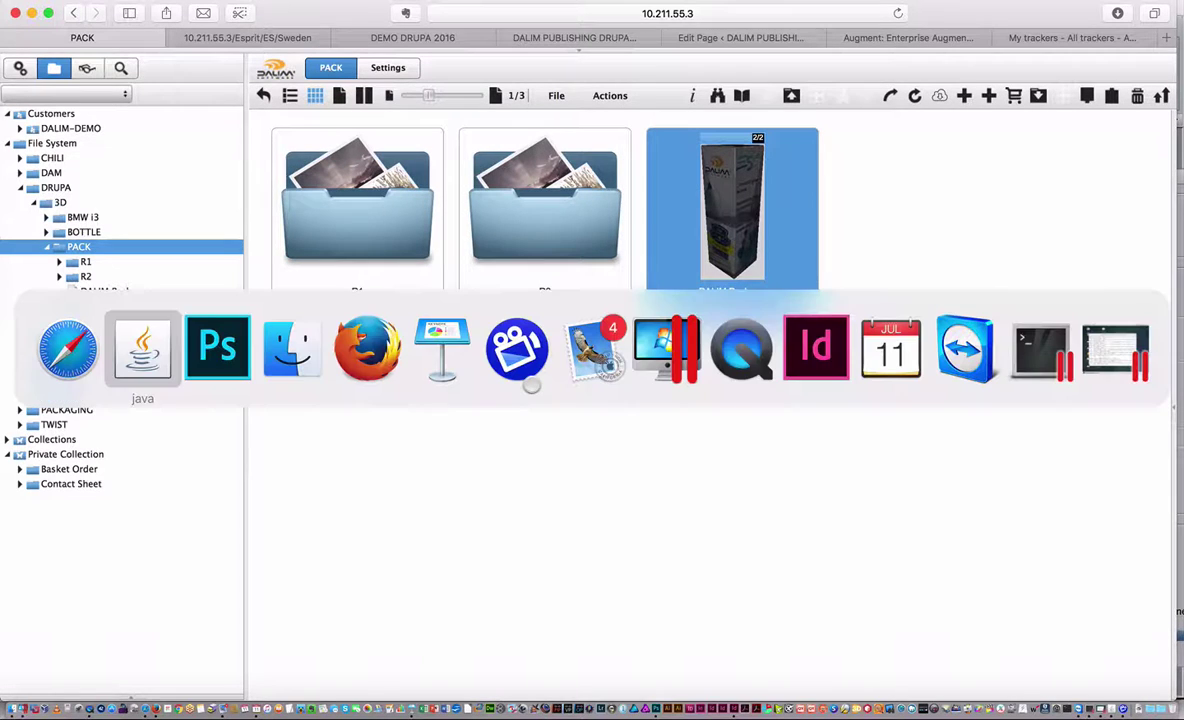
{"action": "key", "text": "super+Tab"}
{"action": "key", "text": "super+Tab"}
{"action": "key", "text": "super+Tab"}
{"action": "key", "text": "super+Tab"}
{"action": "key", "text": "super+Tab"}
{"action": "key", "text": "super+Tab"}
{"action": "key", "text": "super+Tab"}
{"action": "key", "text": "super+Tab"}
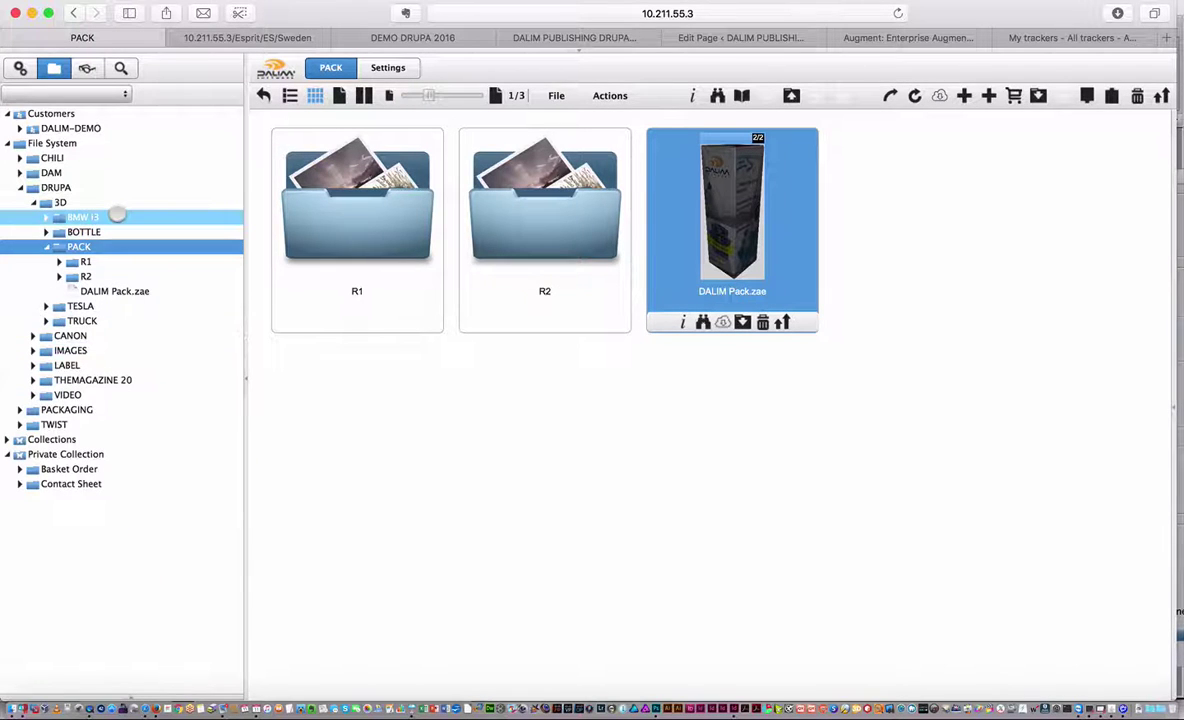
Reload the DALIM ES page and expand the File System folders
{"action": "left_click", "coordinate": [110, 215]}
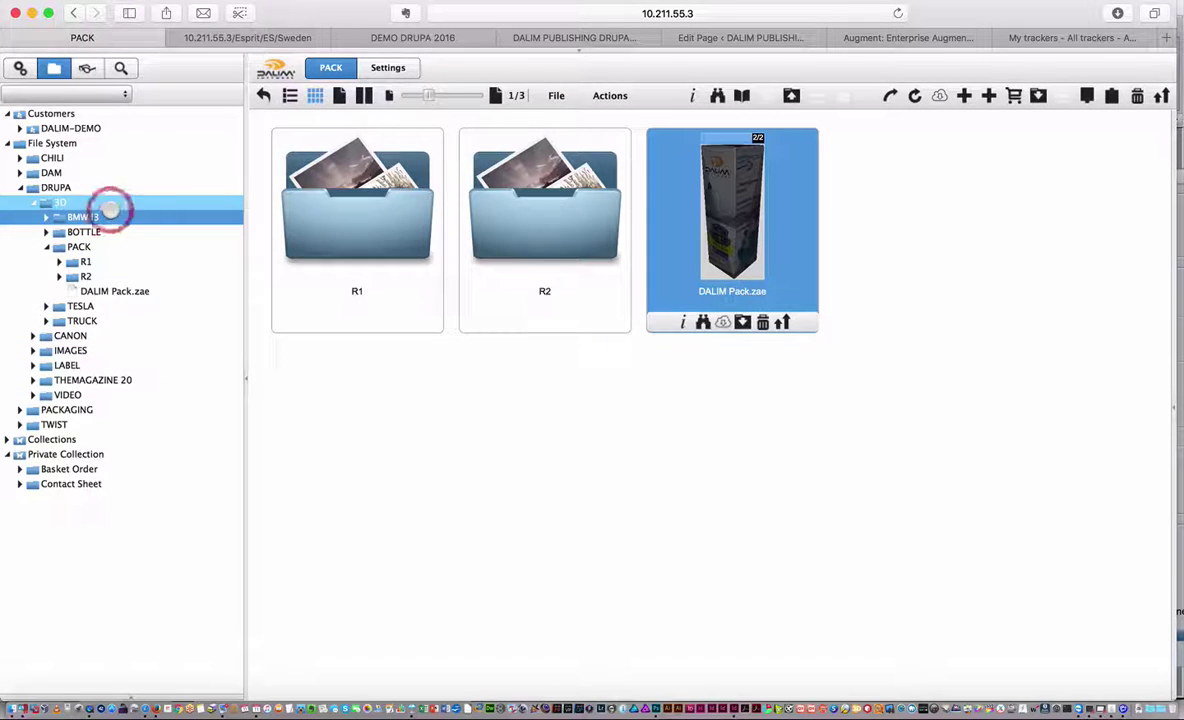
{"action": "left_click", "coordinate": [551, 13]}
{"action": "key", "text": "Return"}
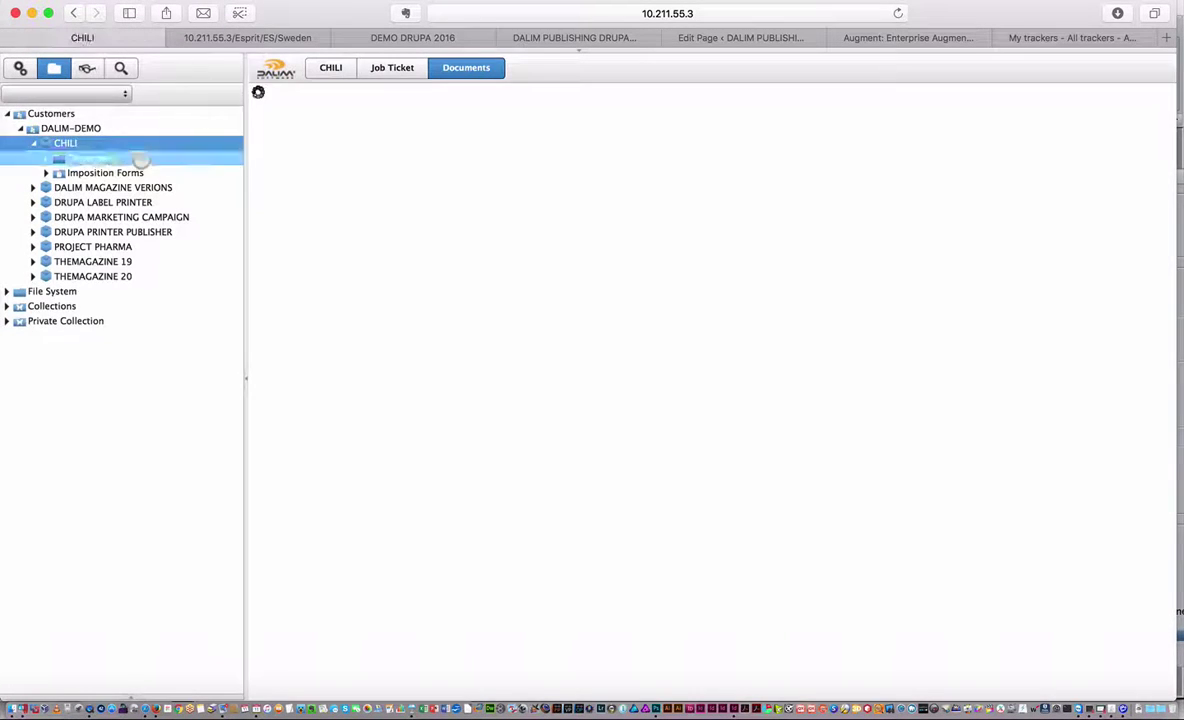
{"action": "left_click", "coordinate": [20, 129]}
{"action": "left_click", "coordinate": [8, 143]}
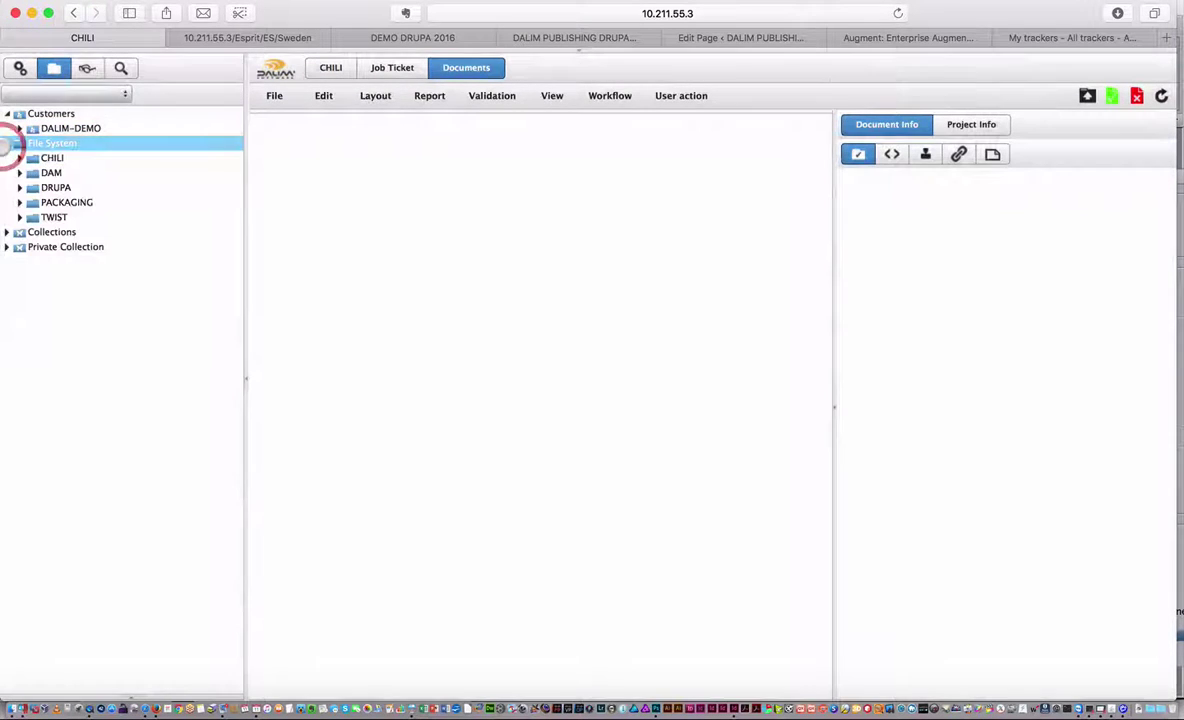
Browse the DAM folder and its 3D subfolder, then collapse DAM
{"action": "left_click", "coordinate": [28, 174]}
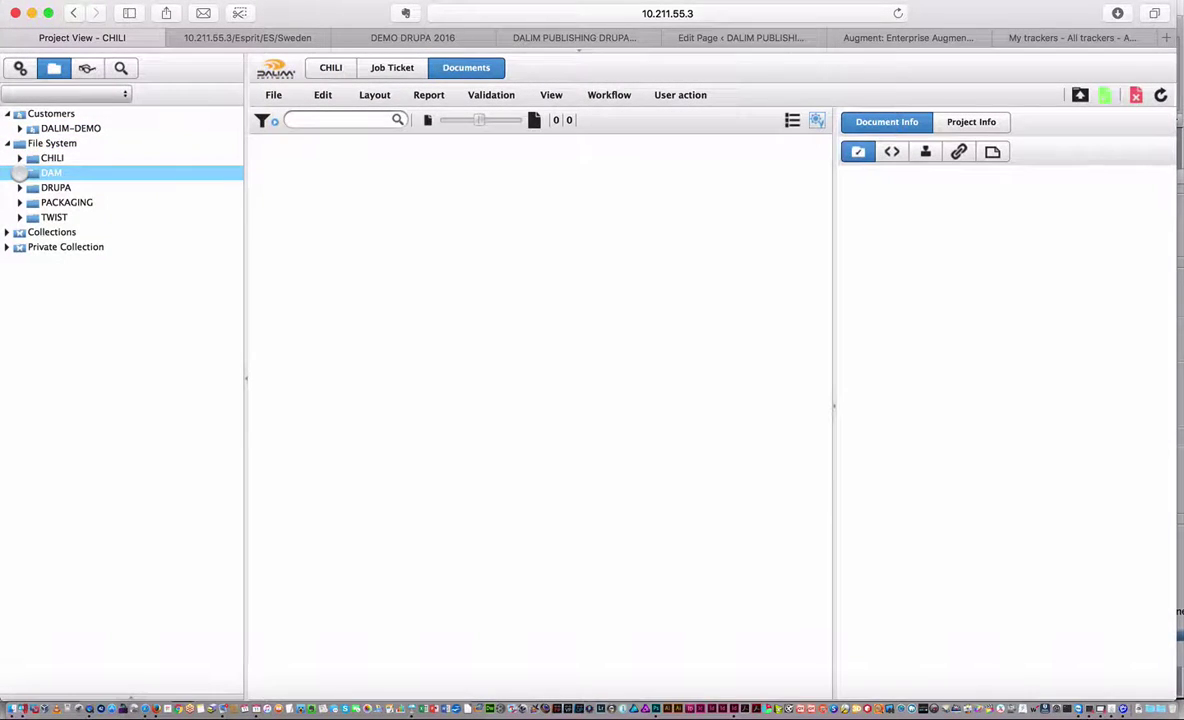
{"action": "left_click", "coordinate": [20, 173]}
{"action": "left_click", "coordinate": [68, 189]}
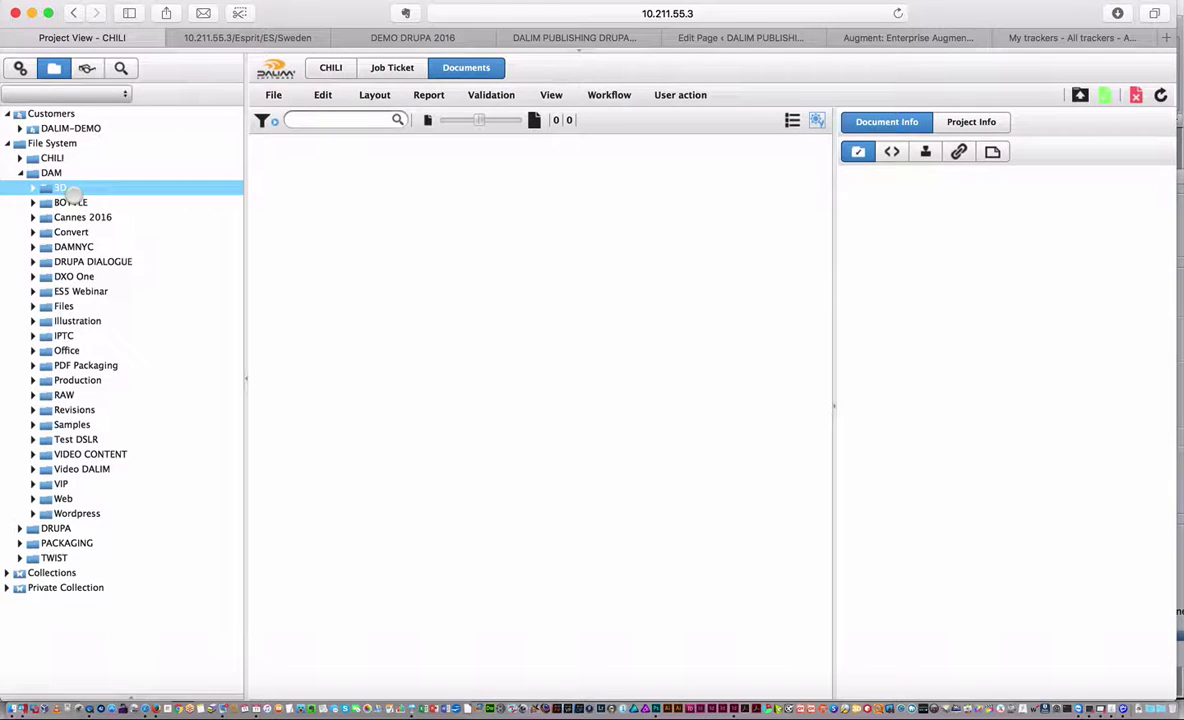
{"action": "left_click", "coordinate": [26, 176]}
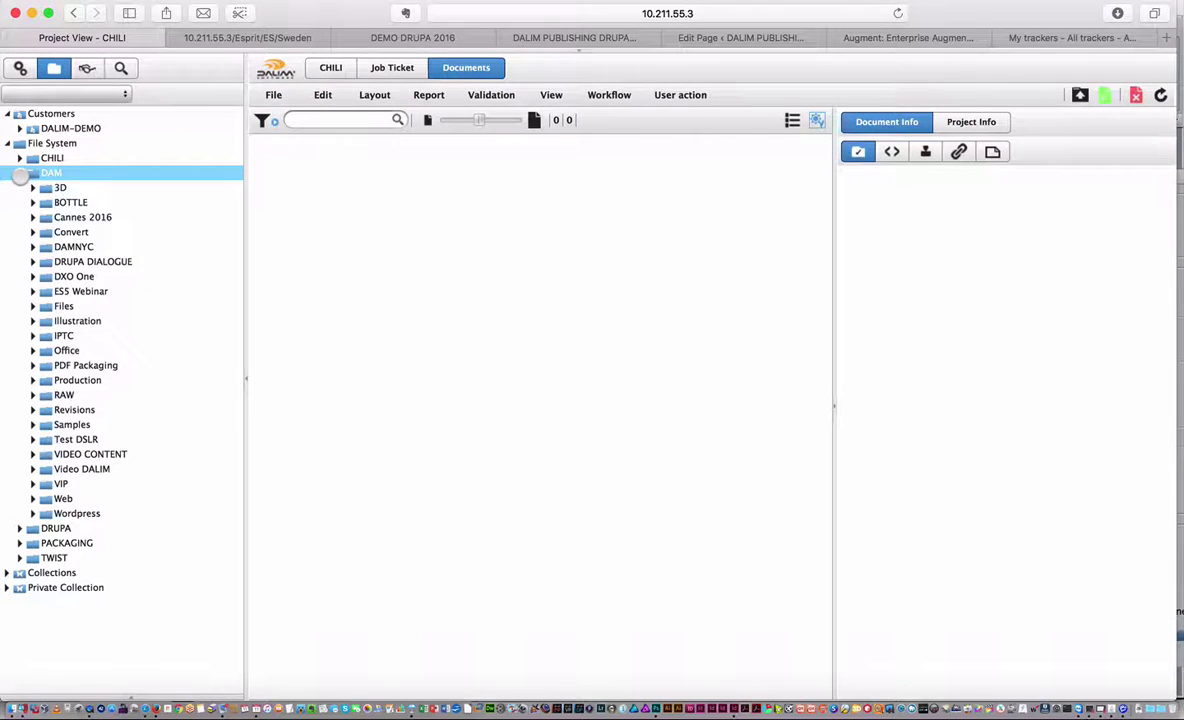
{"action": "left_click", "coordinate": [20, 173]}
Open DRUPA > LABEL > PACK > R1 to show Pack Bottle DRUPA.pdf
{"action": "left_click", "coordinate": [21, 187]}
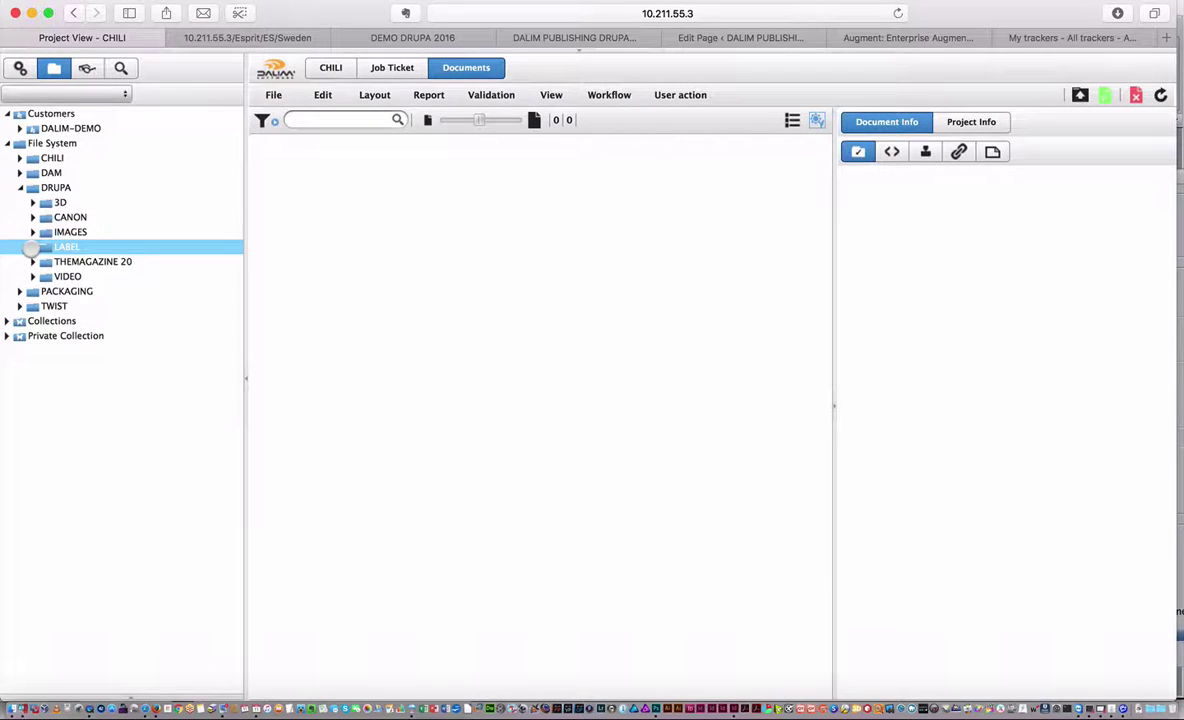
{"action": "left_click", "coordinate": [30, 246]}
{"action": "left_click", "coordinate": [48, 275]}
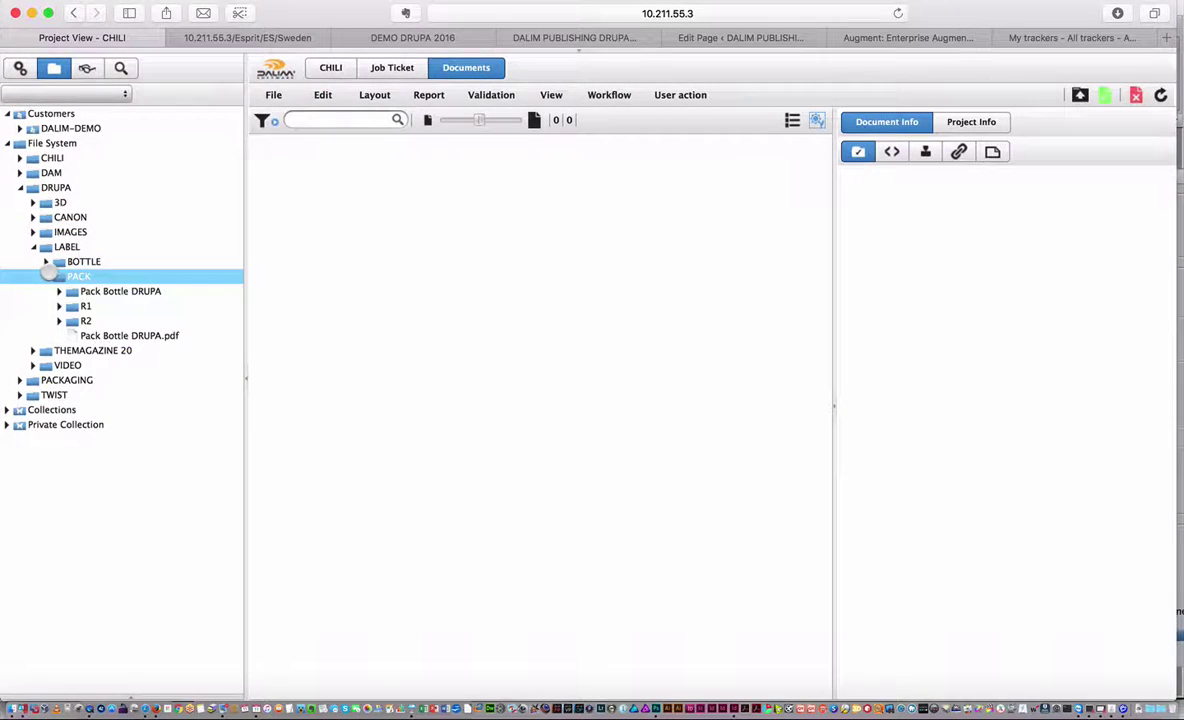
{"action": "left_click", "coordinate": [88, 306]}
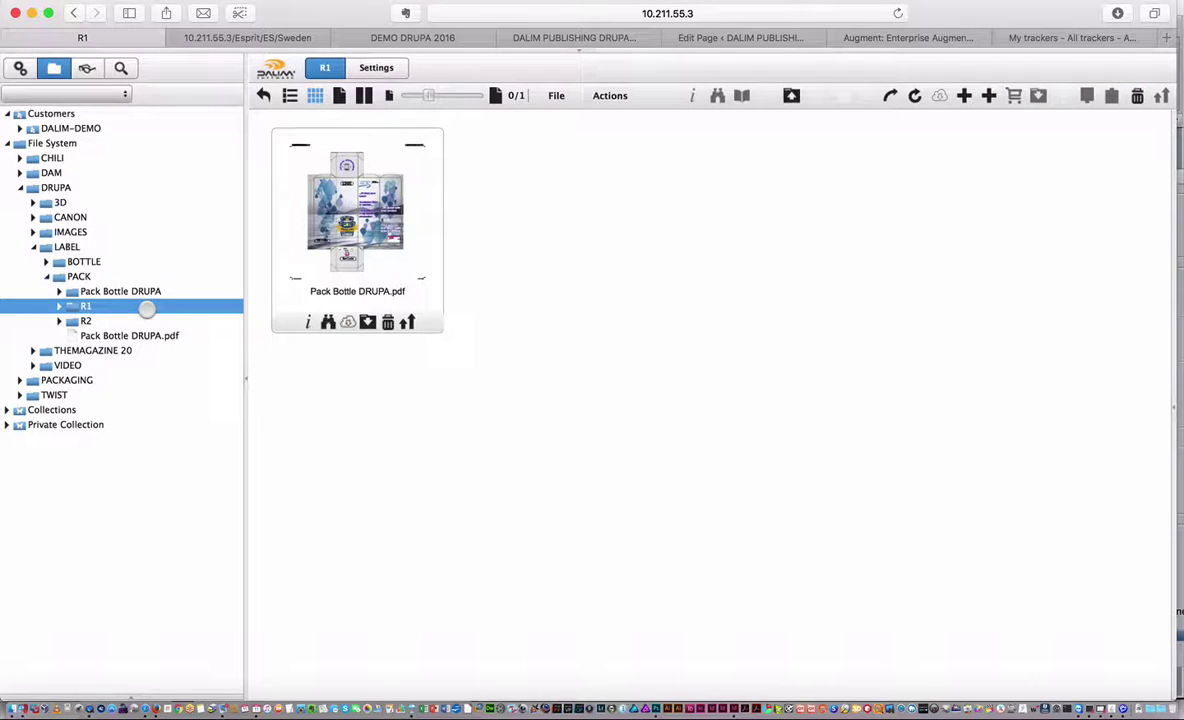
Create a project from folder R1 with the DRUPA Single Approval template, check its workflow, and save
{"action": "right_click", "coordinate": [119, 309]}
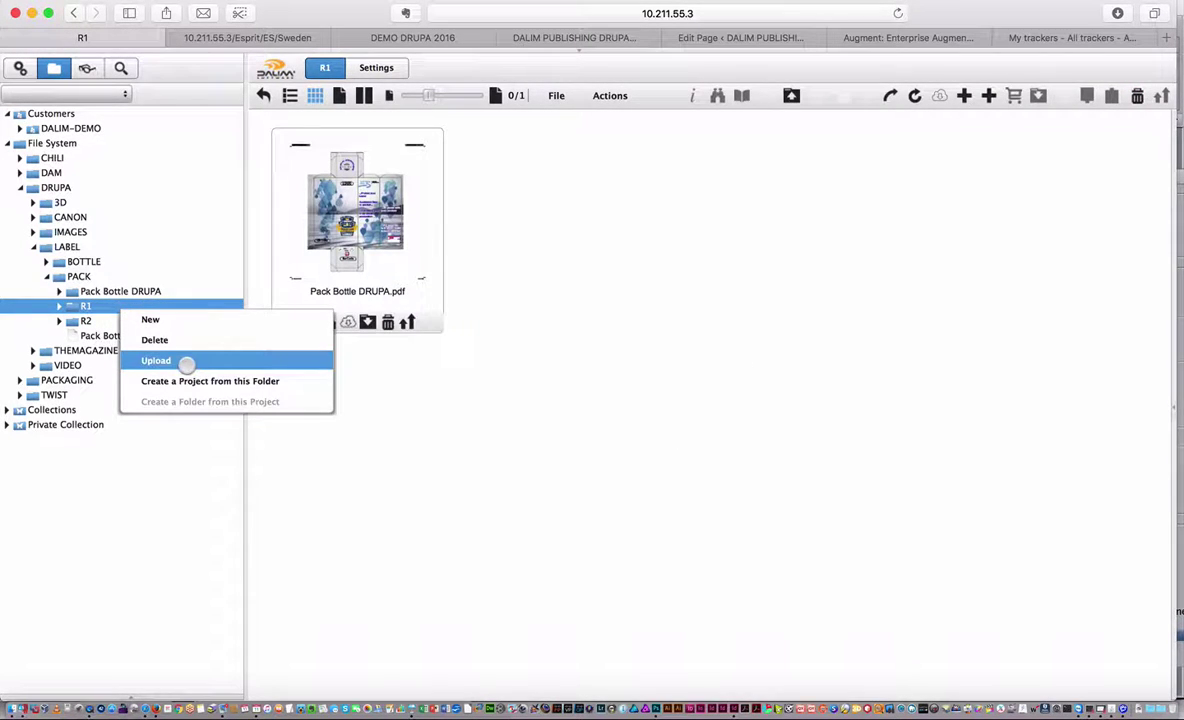
{"action": "left_click", "coordinate": [196, 381]}
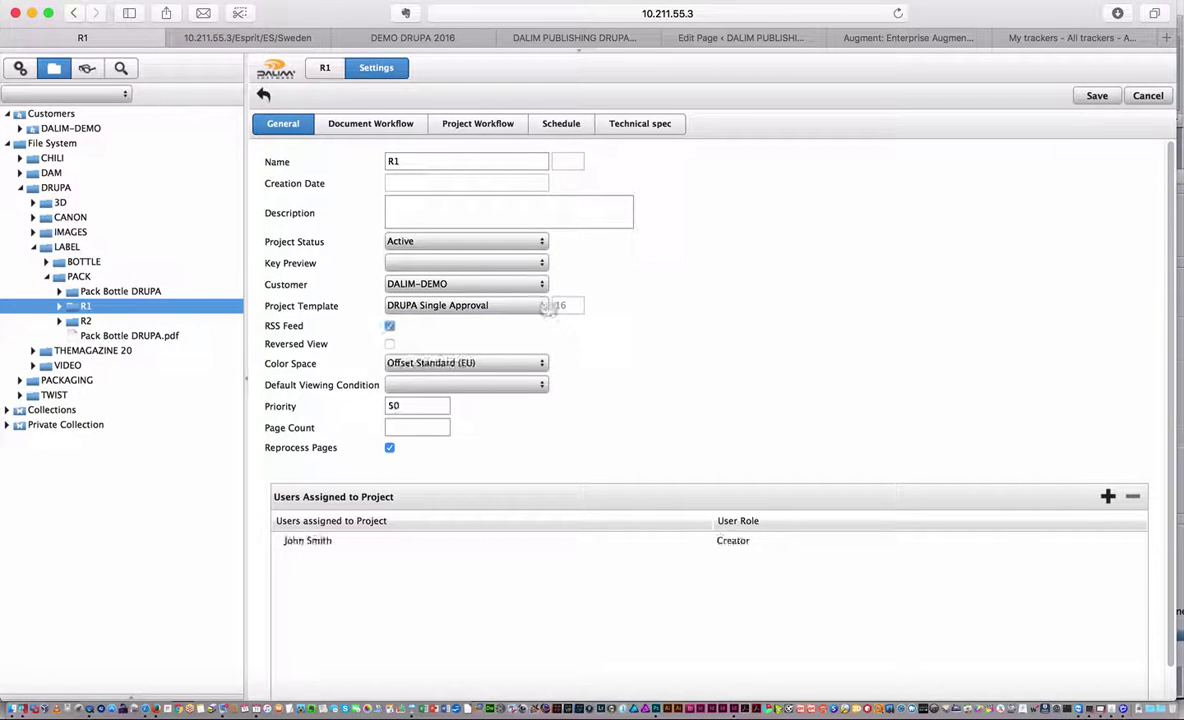
{"action": "left_click", "coordinate": [540, 305]}
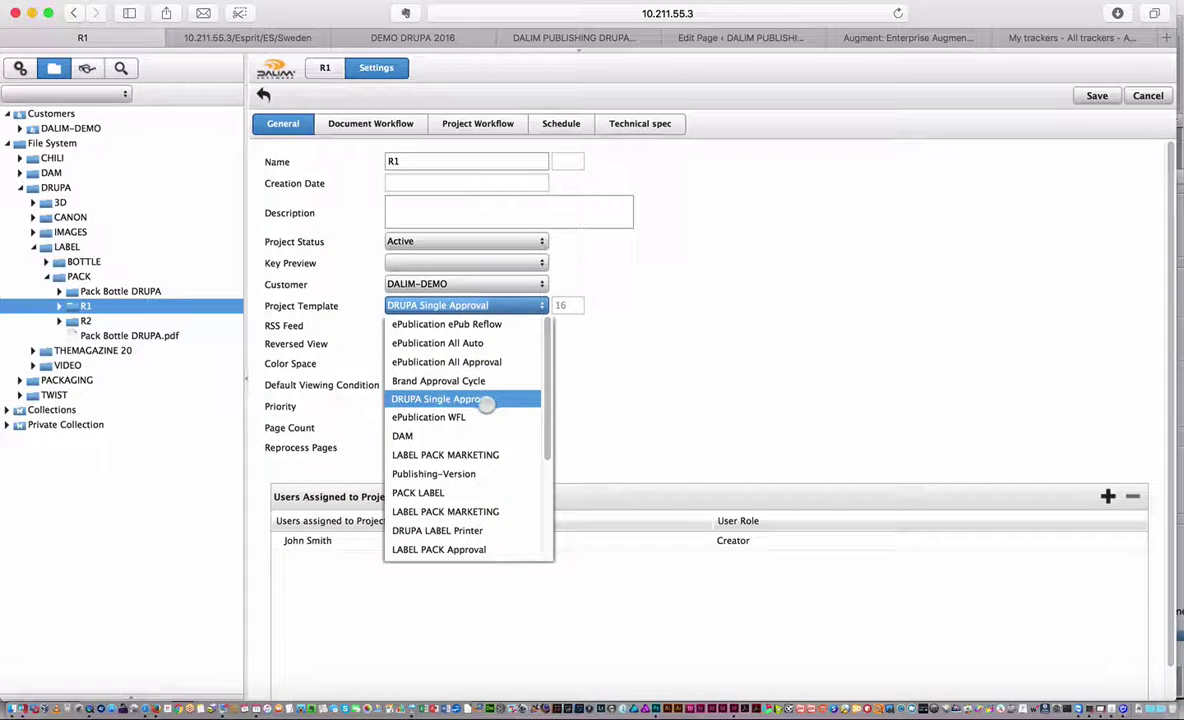
{"action": "scroll", "coordinate": [487, 401], "scroll_direction": "down", "scroll_amount": 5}
{"action": "scroll", "coordinate": [487, 403], "scroll_direction": "up", "scroll_amount": 5}
{"action": "left_click", "coordinate": [487, 399]}
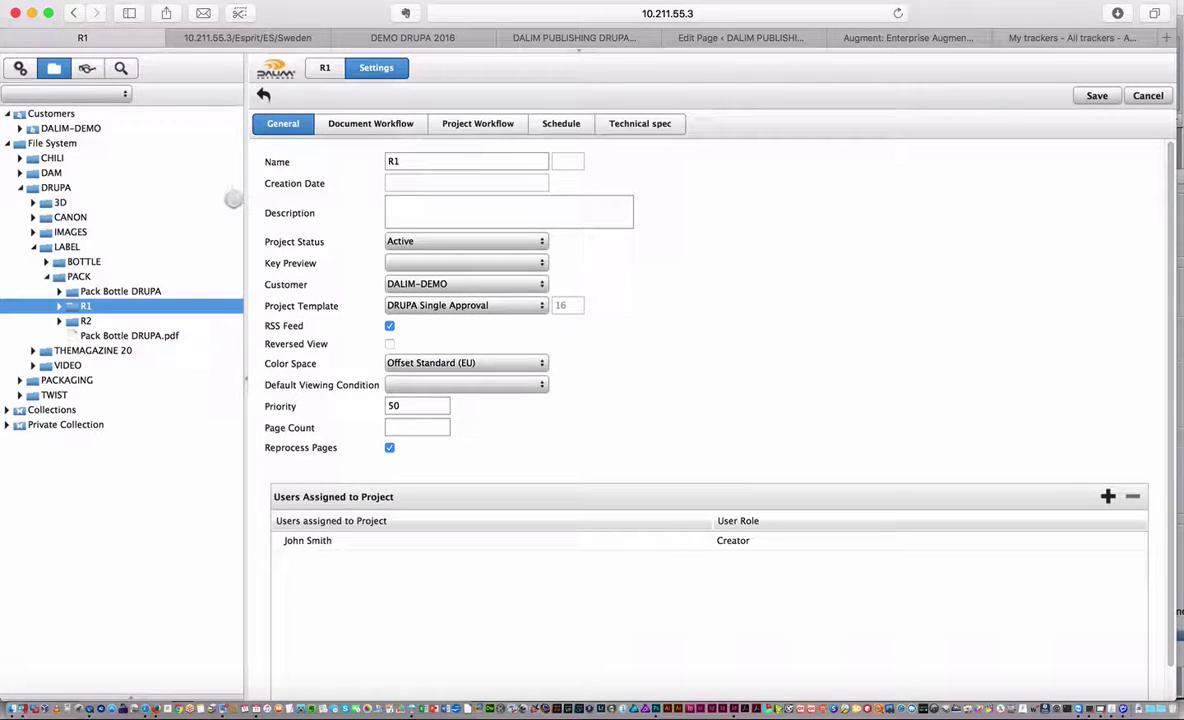
{"action": "left_click_drag", "start_coordinate": [237, 199], "coordinate": [226, 183]}
{"action": "left_click", "coordinate": [352, 123]}
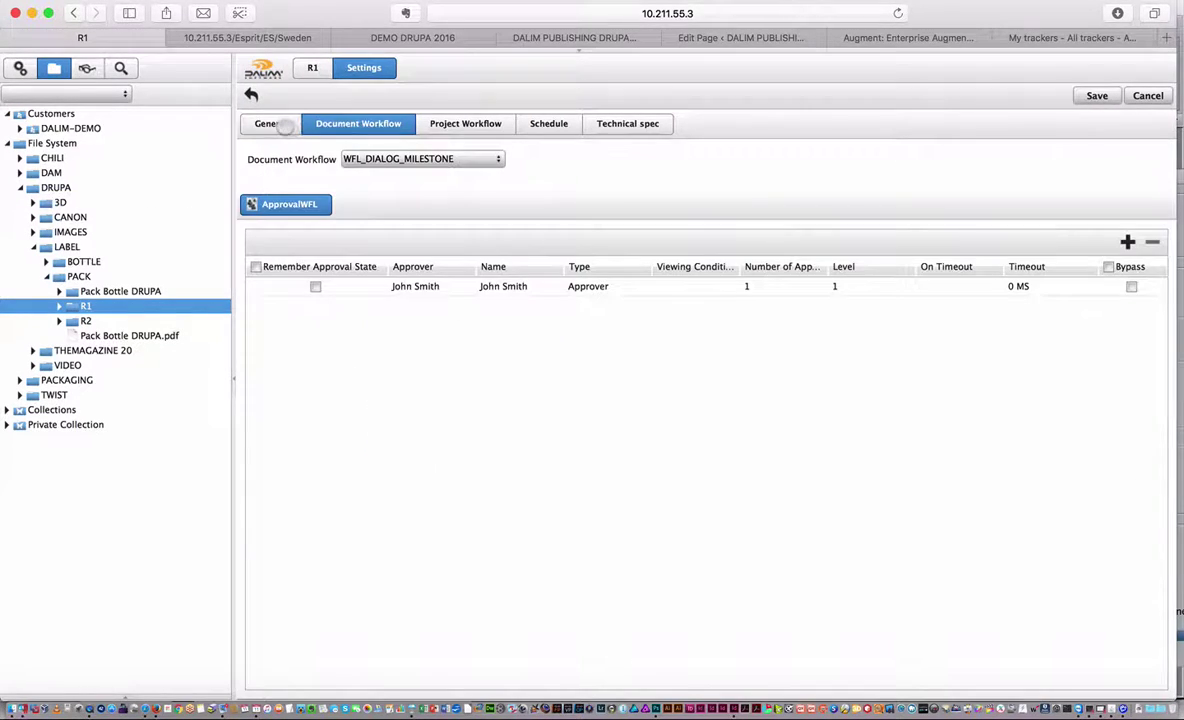
{"action": "left_click", "coordinate": [280, 124]}
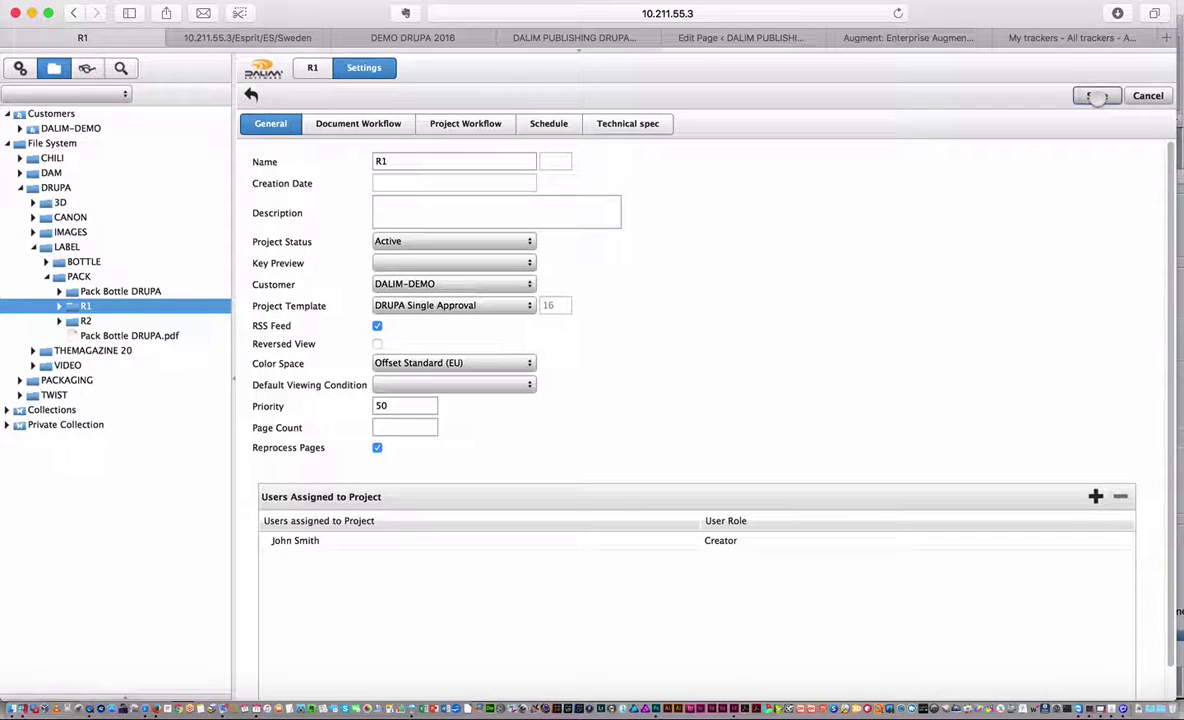
{"action": "left_click", "coordinate": [1097, 96]}
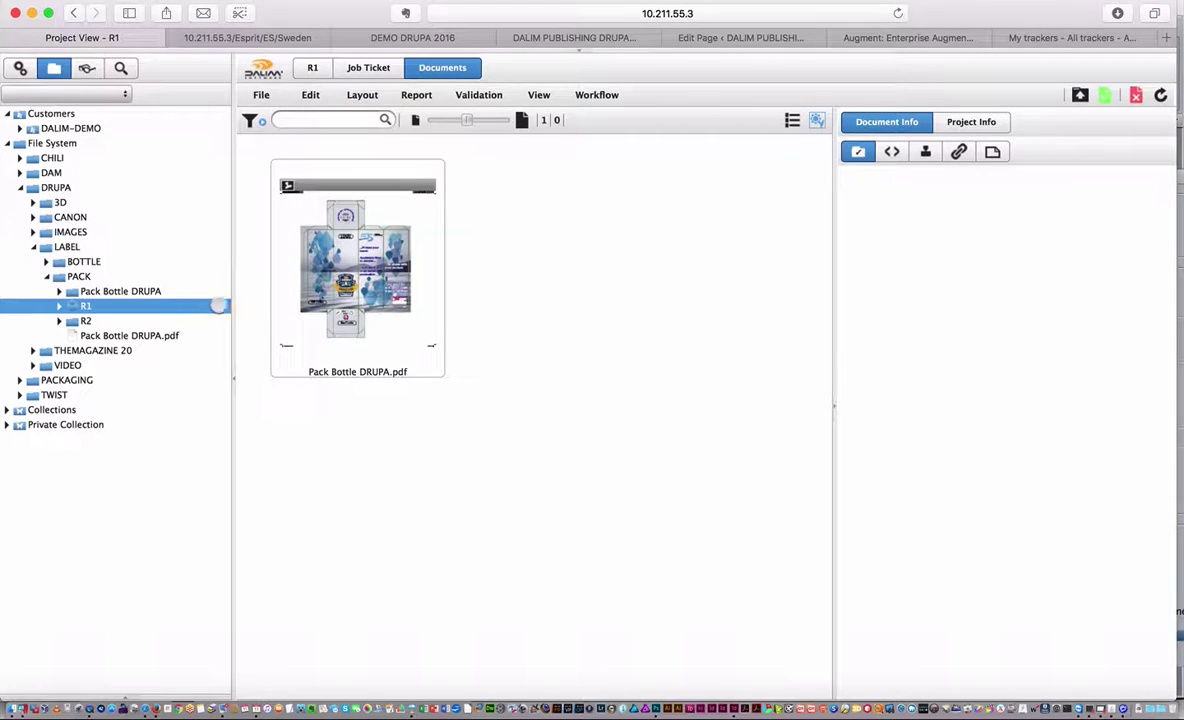
Show Pack Bottle DRUPA.pdf's Waiting For Approval workflow, then switch to another application
{"action": "left_click", "coordinate": [336, 296]}
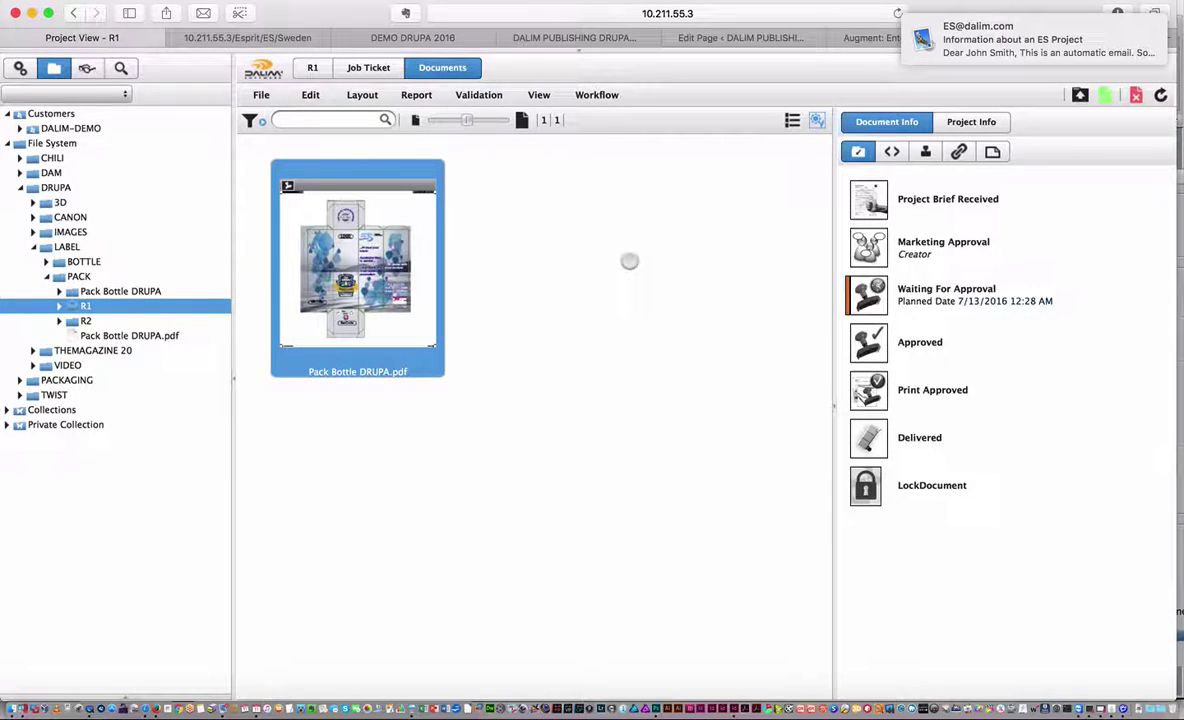
{"action": "key", "text": "super+Tab"}
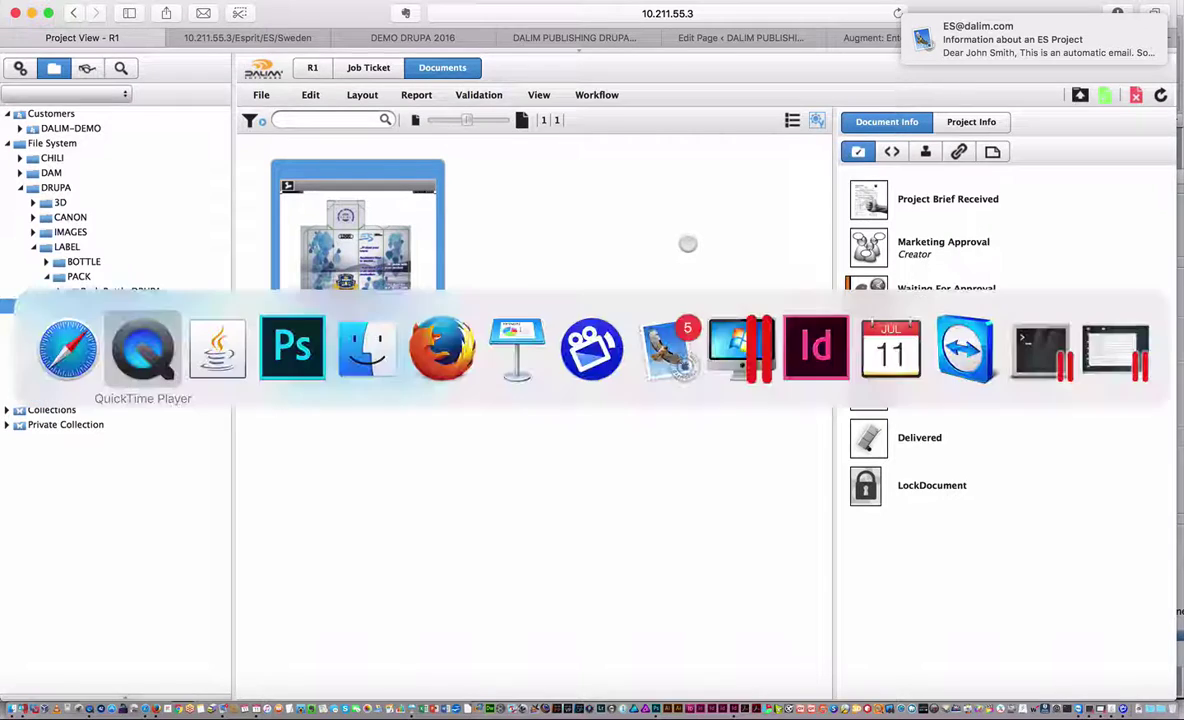
Read the ES notification email about Project R1 changes in Mail, then return to DALIM ES
{"action": "left_click", "coordinate": [670, 348]}
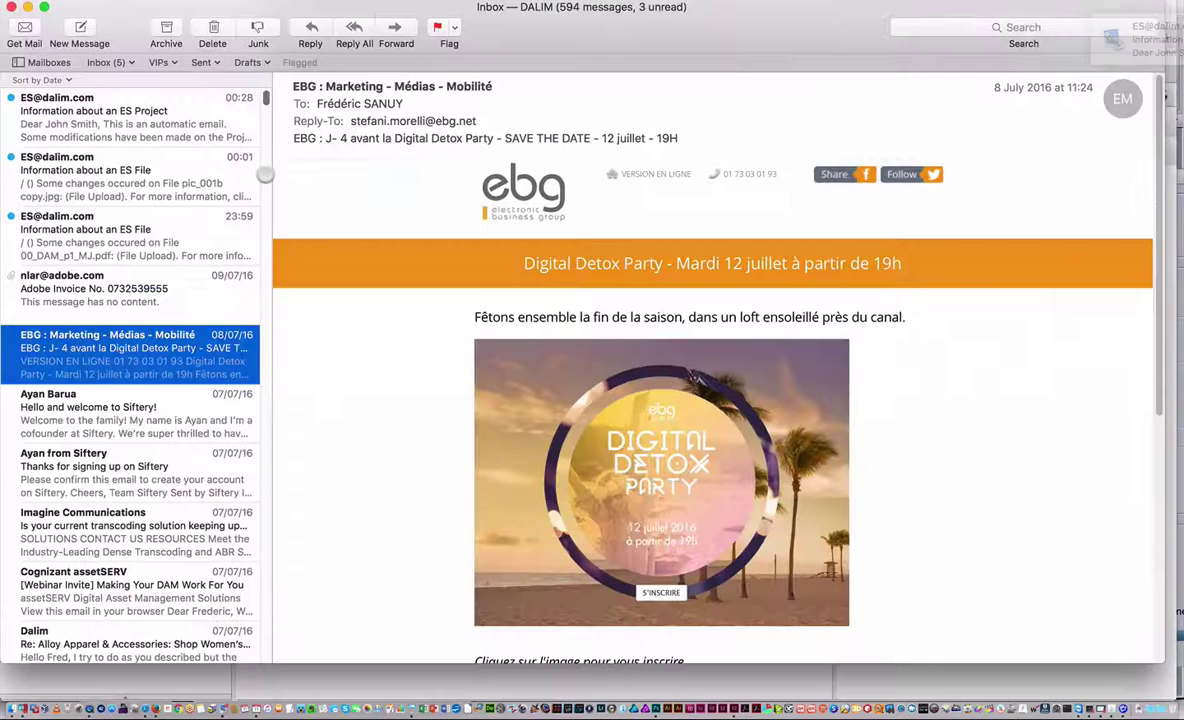
{"action": "left_click", "coordinate": [129, 131]}
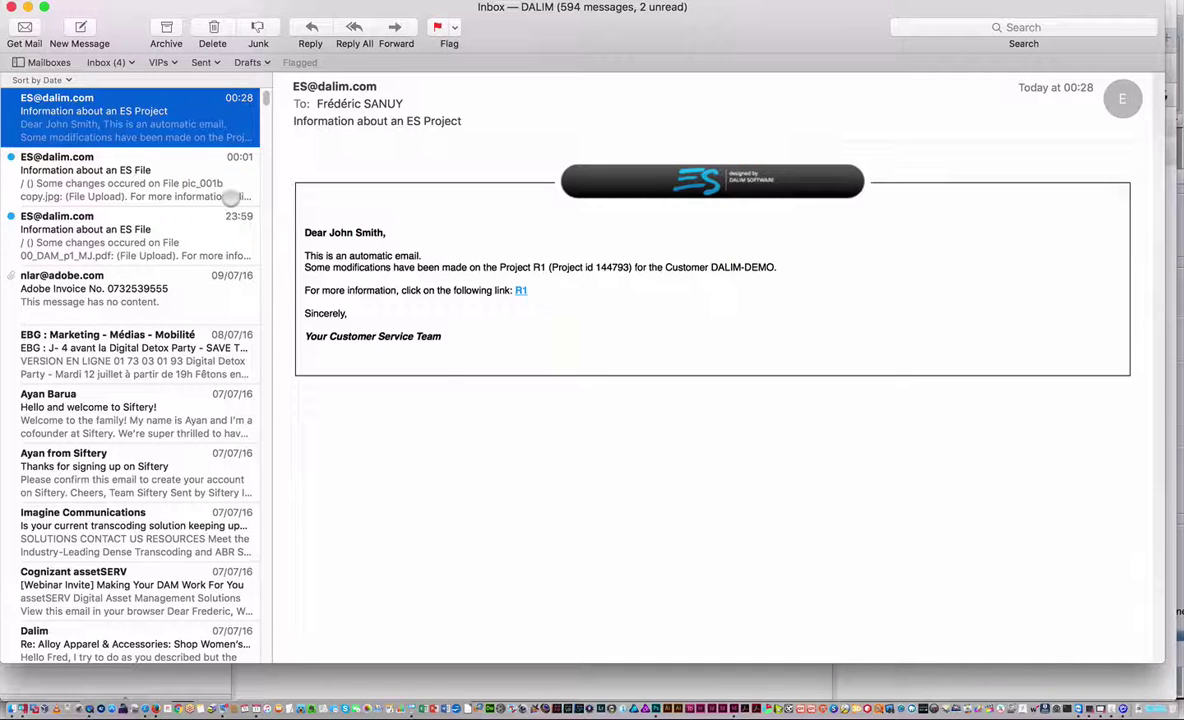
{"action": "key", "text": "shift+super+u"}
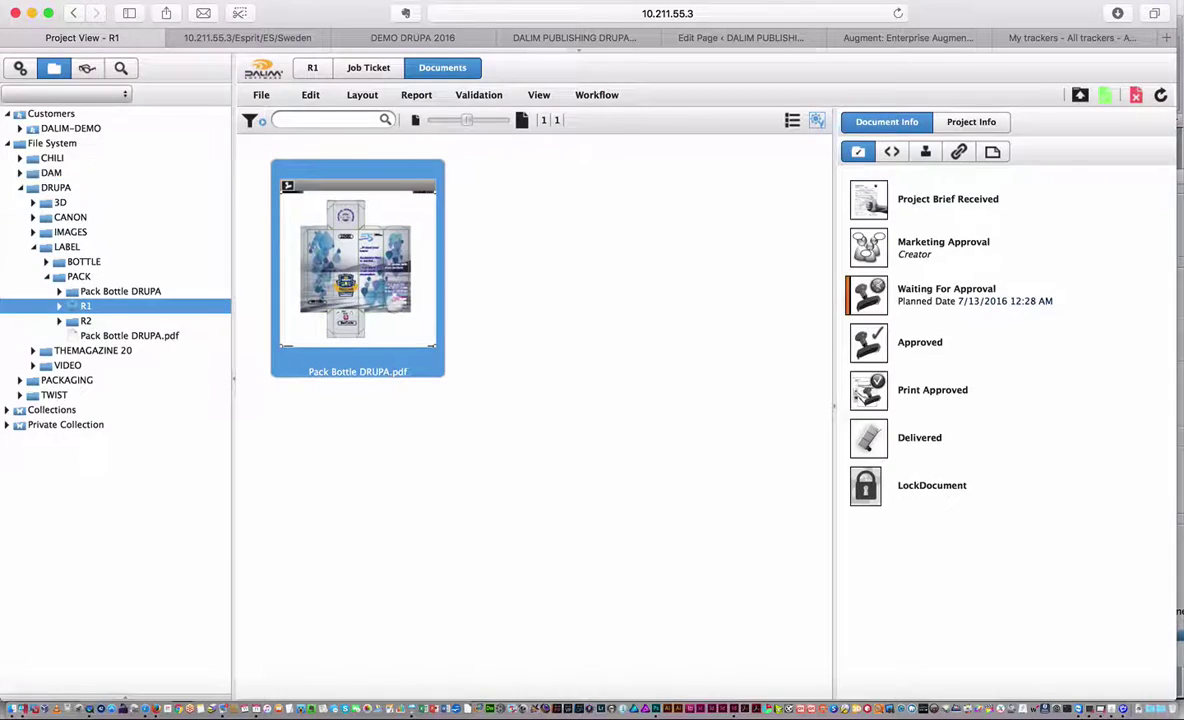
Open Pack Bottle DRUPA.pdf's properties and add a new approver with its role type
{"action": "double_click", "coordinate": [355, 273]}
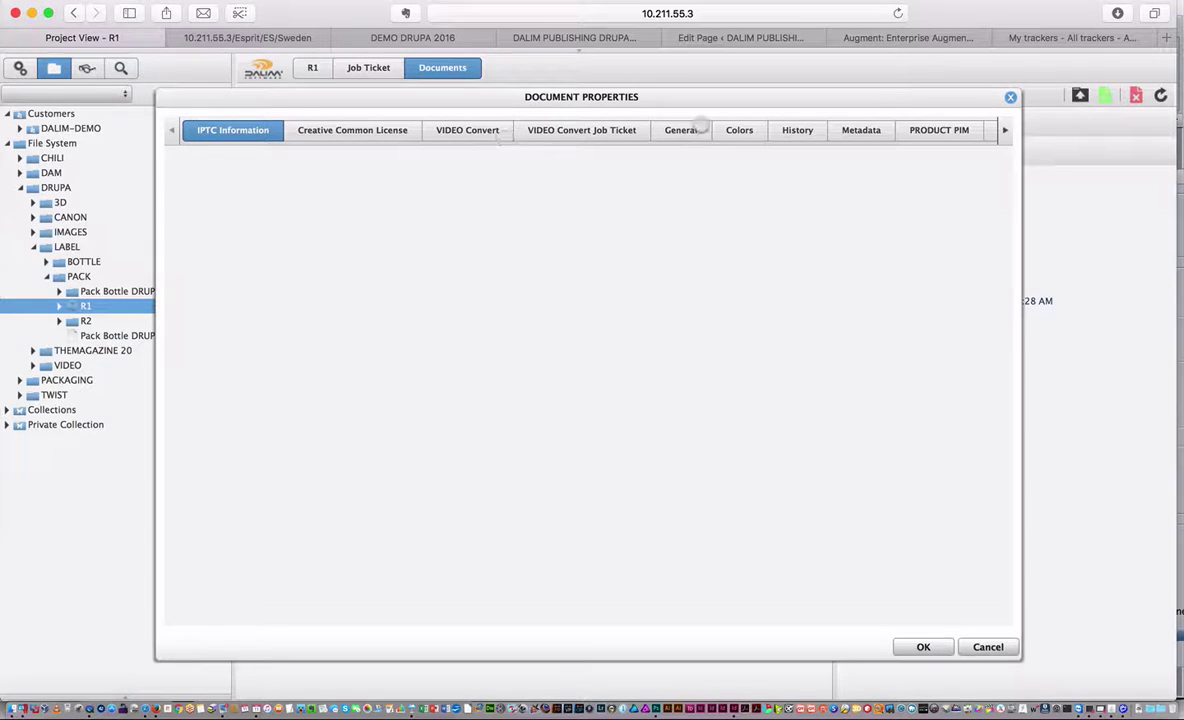
{"action": "left_click", "coordinate": [681, 133]}
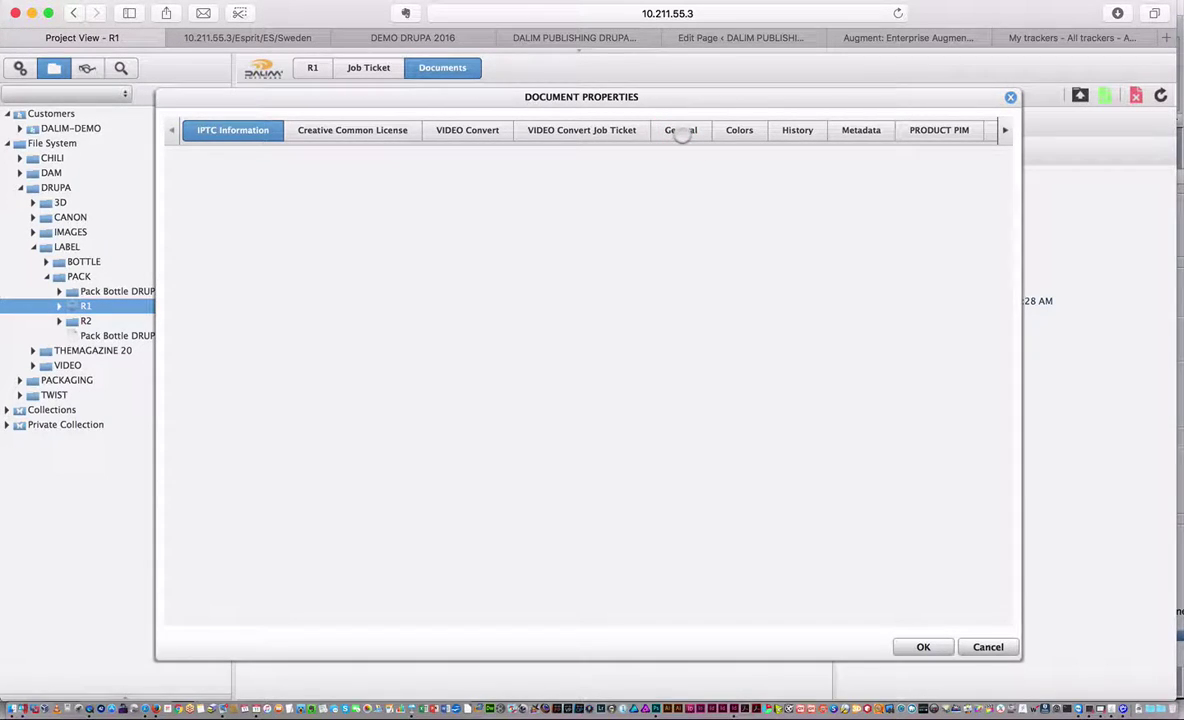
{"action": "left_click", "coordinate": [681, 130]}
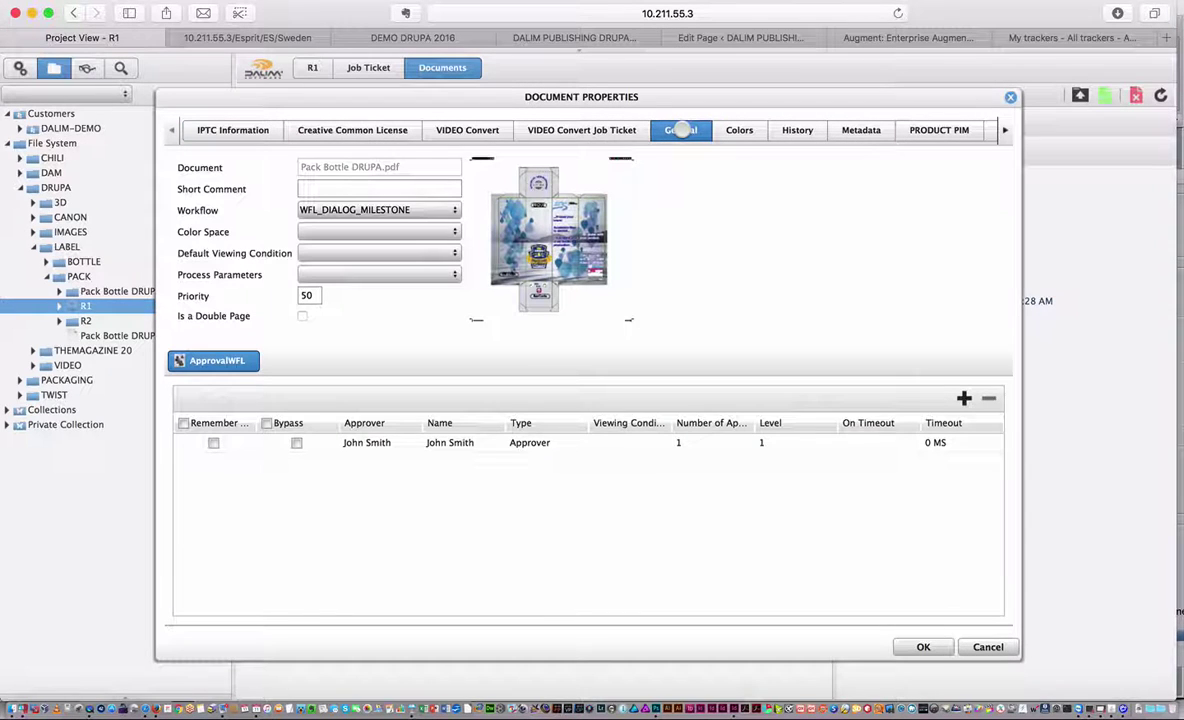
{"action": "left_click", "coordinate": [964, 398]}
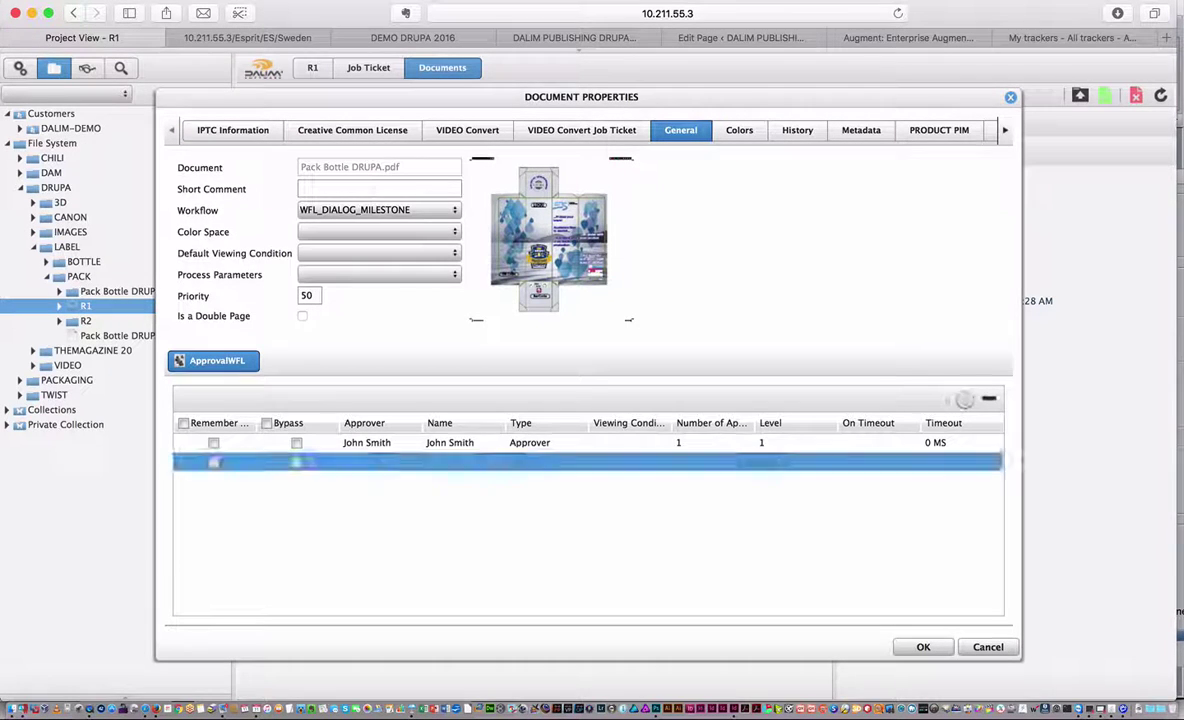
{"action": "left_click", "coordinate": [358, 465]}
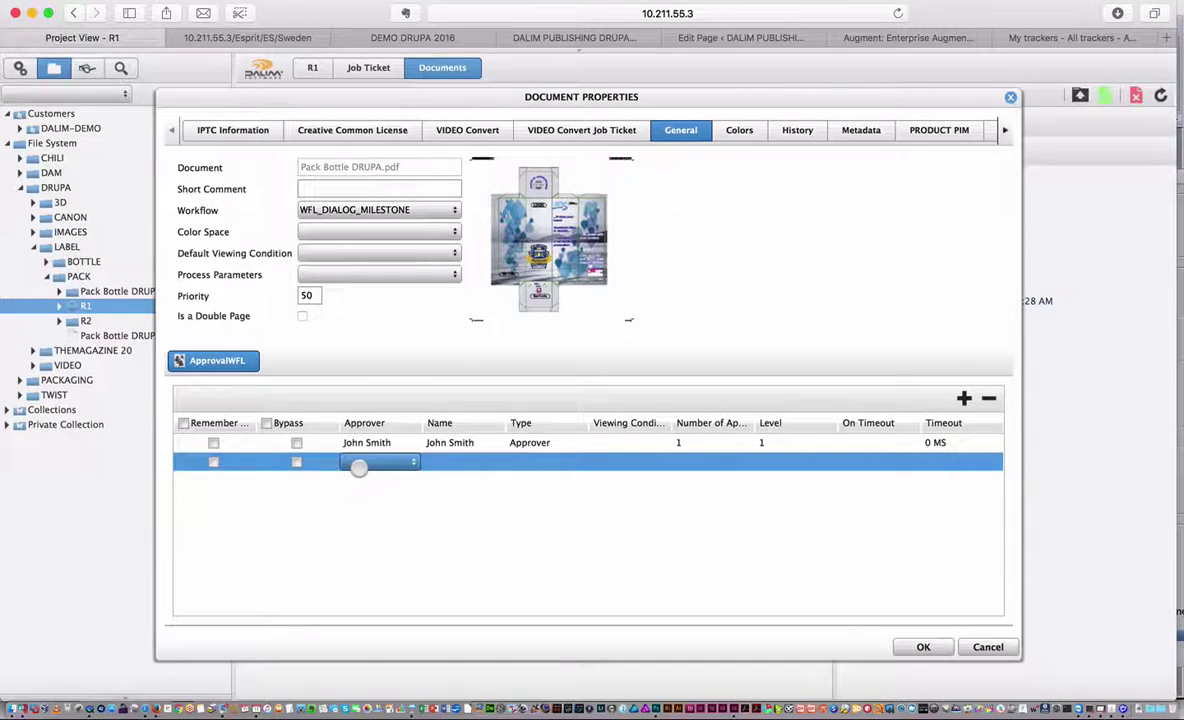
{"action": "type", "text": "emm"}
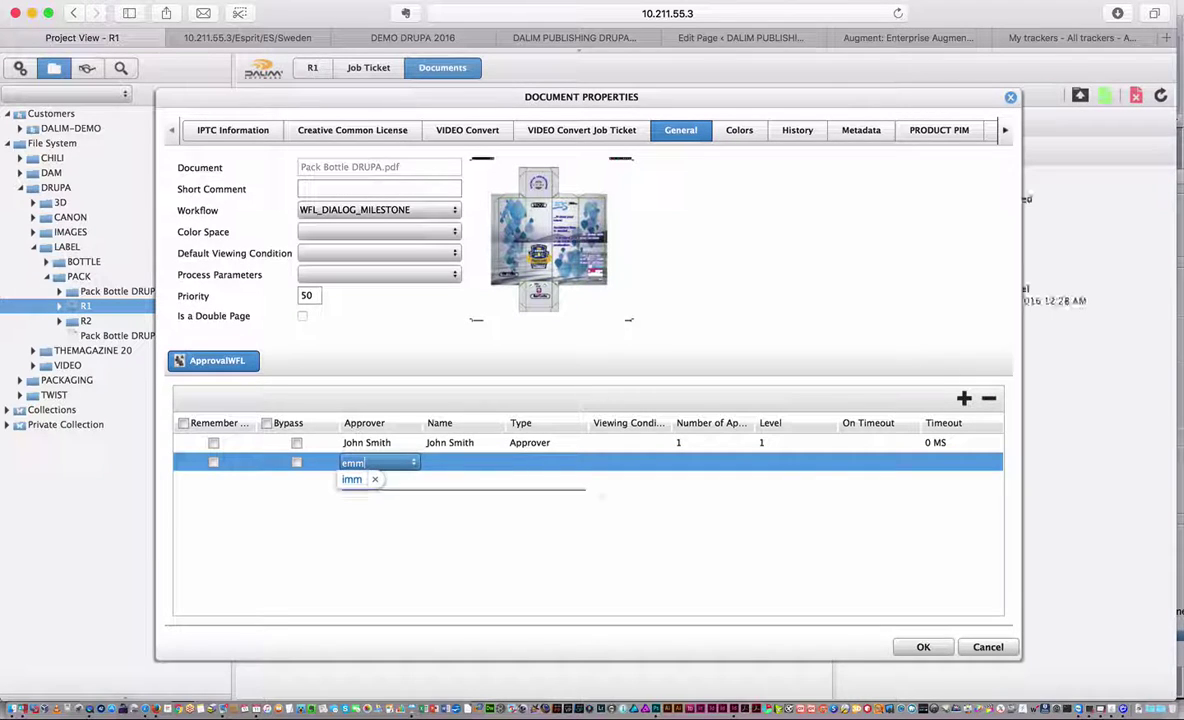
{"action": "left_click", "coordinate": [540, 460]}
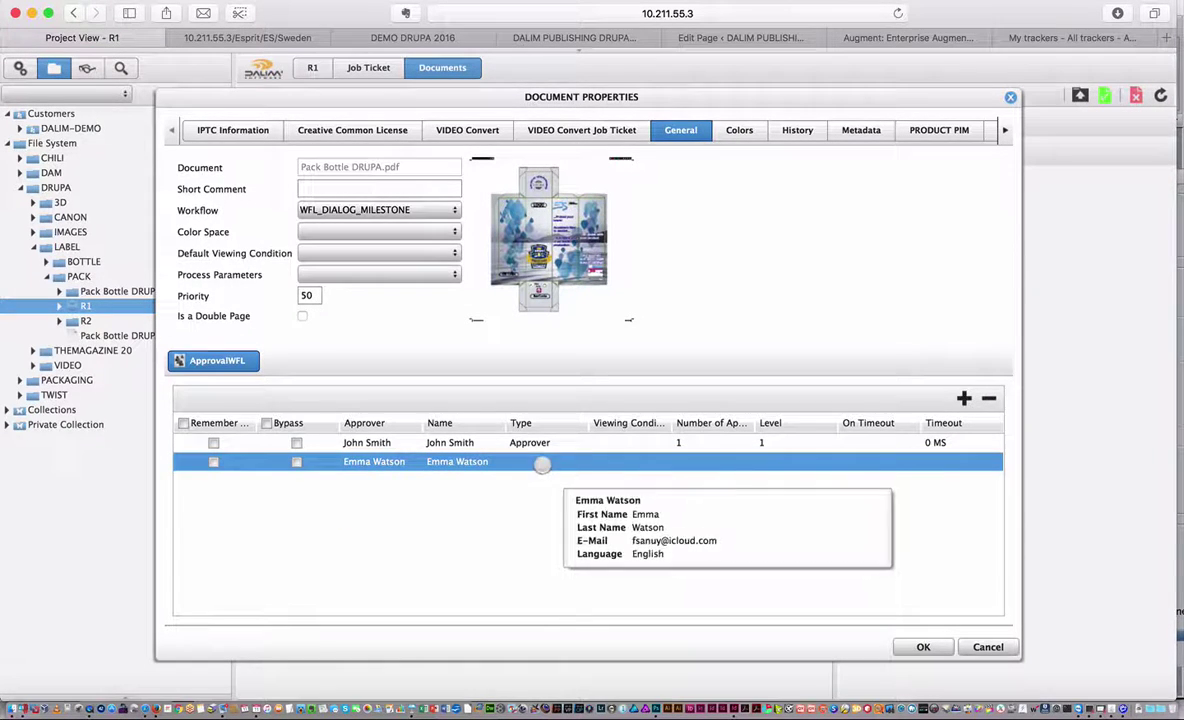
{"action": "left_click", "coordinate": [542, 463]}
{"action": "left_click", "coordinate": [545, 480]}
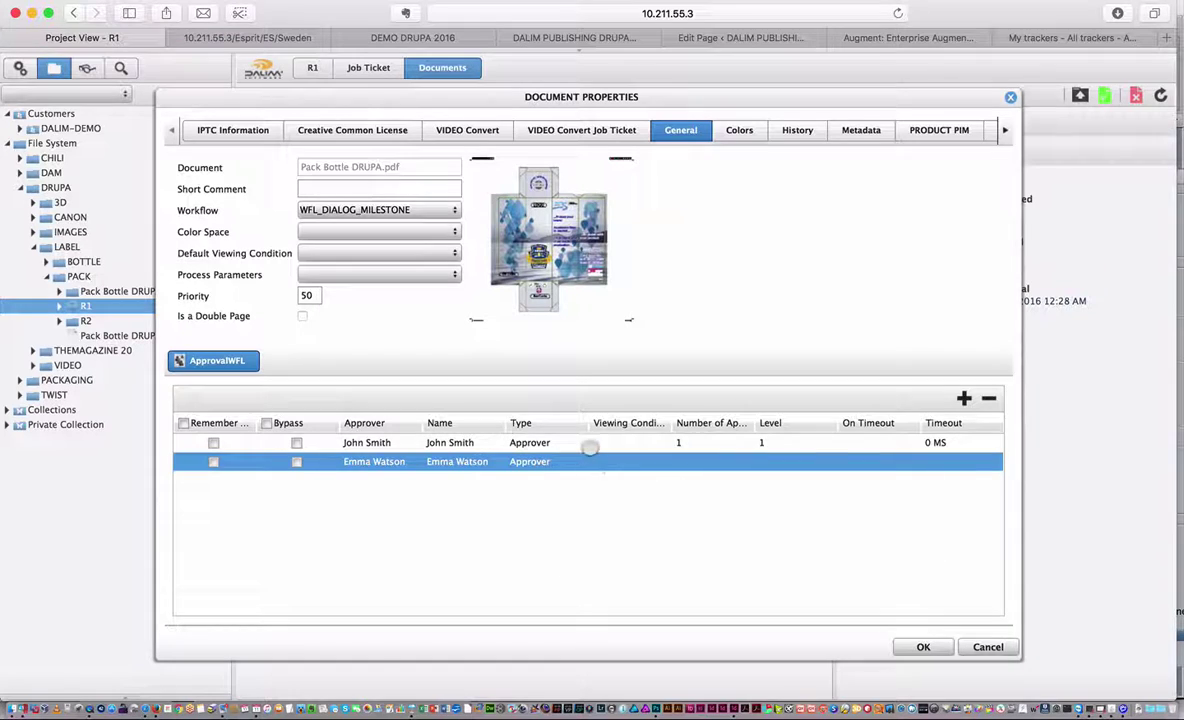
Make the first approver a Gate Keeper and save the approver changes
{"action": "left_click", "coordinate": [530, 442]}
{"action": "left_click", "coordinate": [545, 443]}
{"action": "left_click", "coordinate": [545, 499]}
{"action": "left_click", "coordinate": [480, 462]}
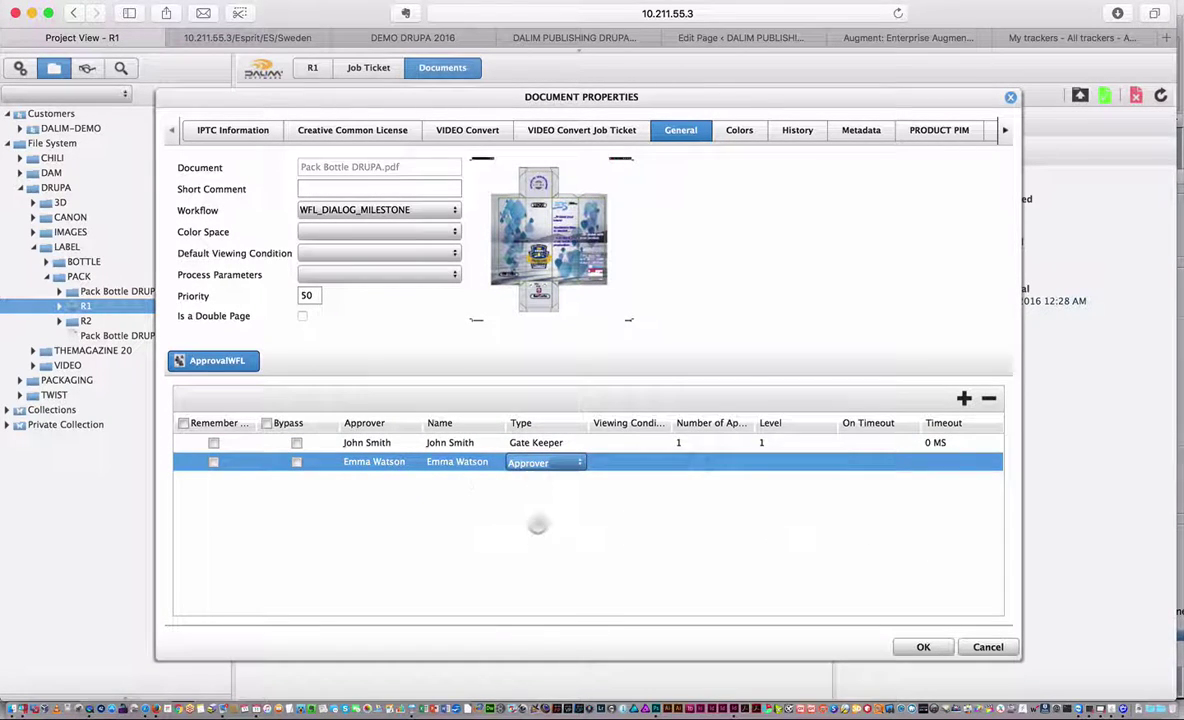
{"action": "left_click", "coordinate": [924, 647]}
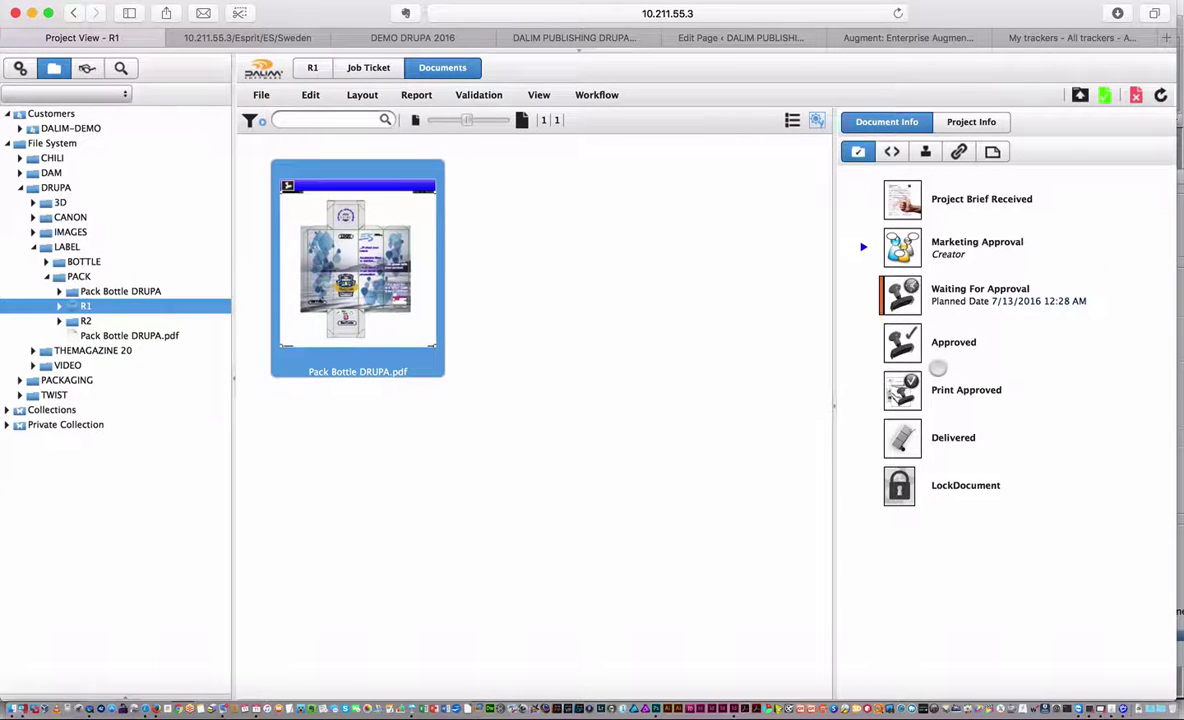
Approve the Marketing Approval milestone from the approvers tab, then view the milestone list again
{"action": "left_click", "coordinate": [926, 151]}
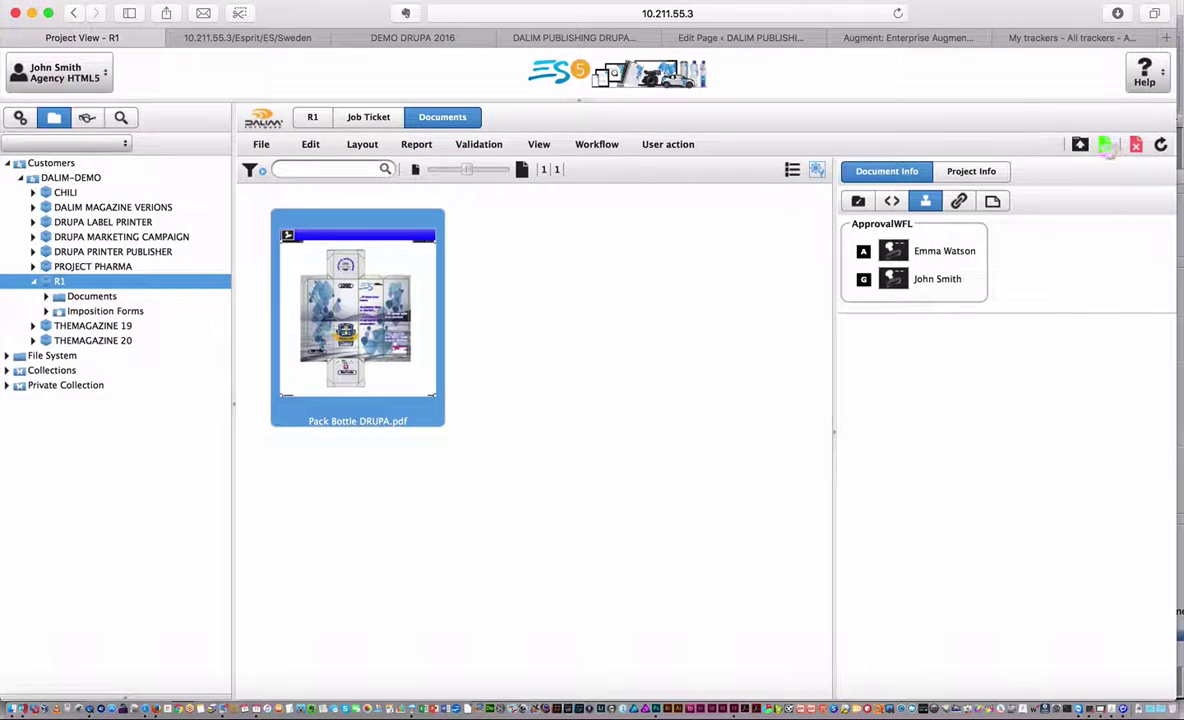
{"action": "left_click", "coordinate": [1104, 145]}
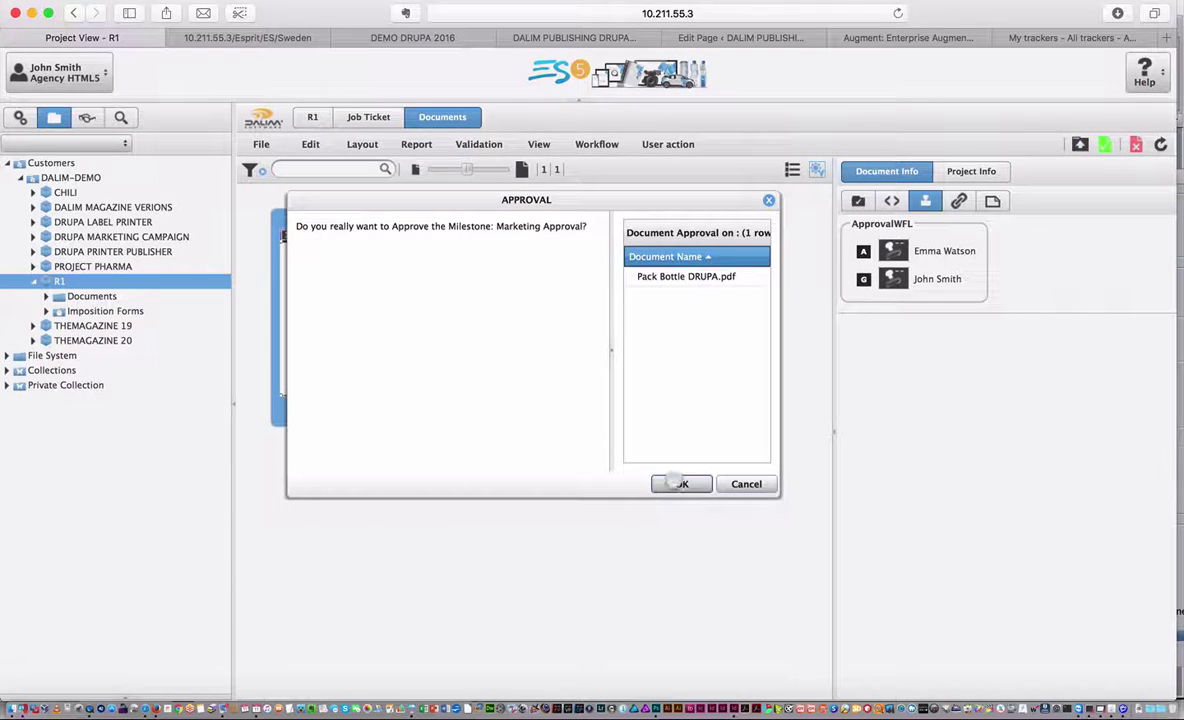
{"action": "left_click", "coordinate": [681, 484]}
{"action": "left_click", "coordinate": [859, 203]}
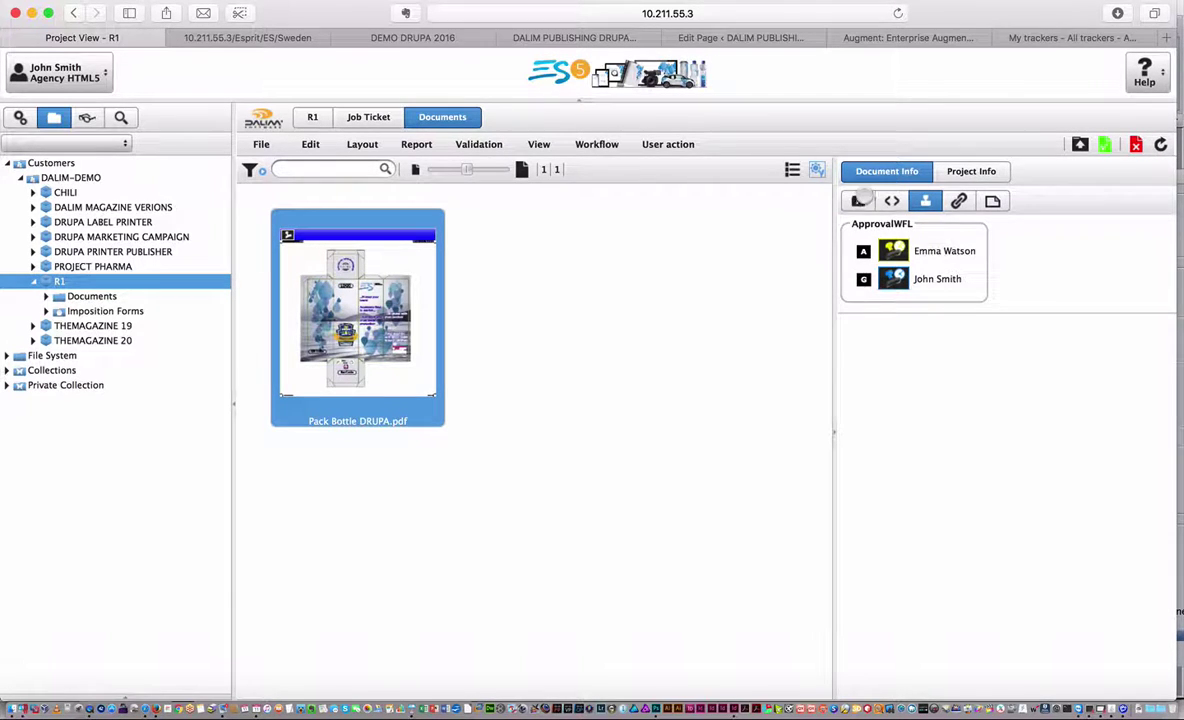
{"action": "left_click", "coordinate": [859, 200]}
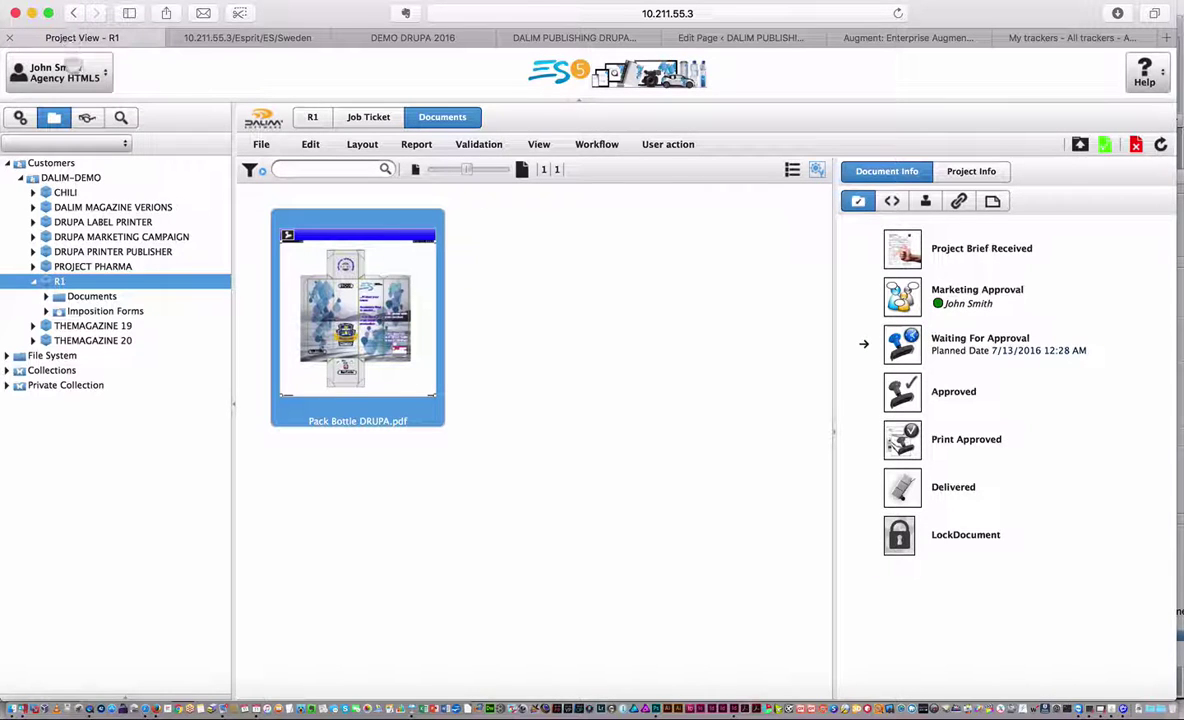
{"action": "left_click", "coordinate": [57, 72]}
Sign out and log back in with the brand user's saved credentials
{"action": "left_click", "coordinate": [52, 129]}
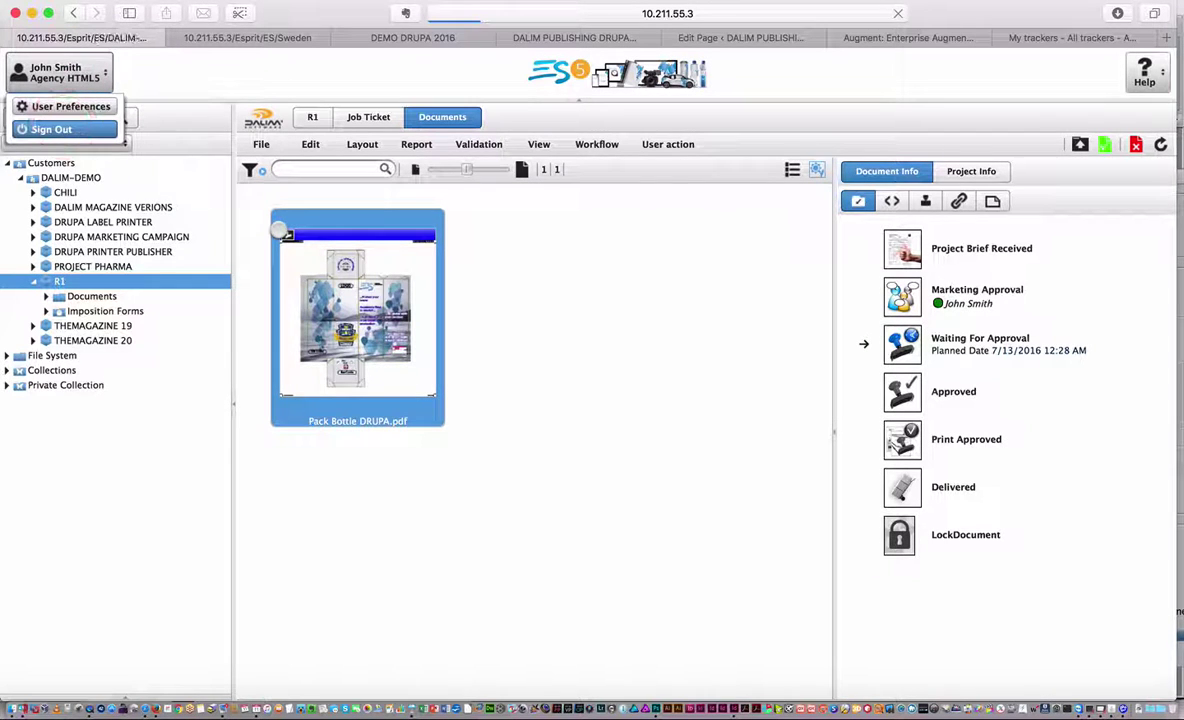
{"action": "type", "text": "bran"}
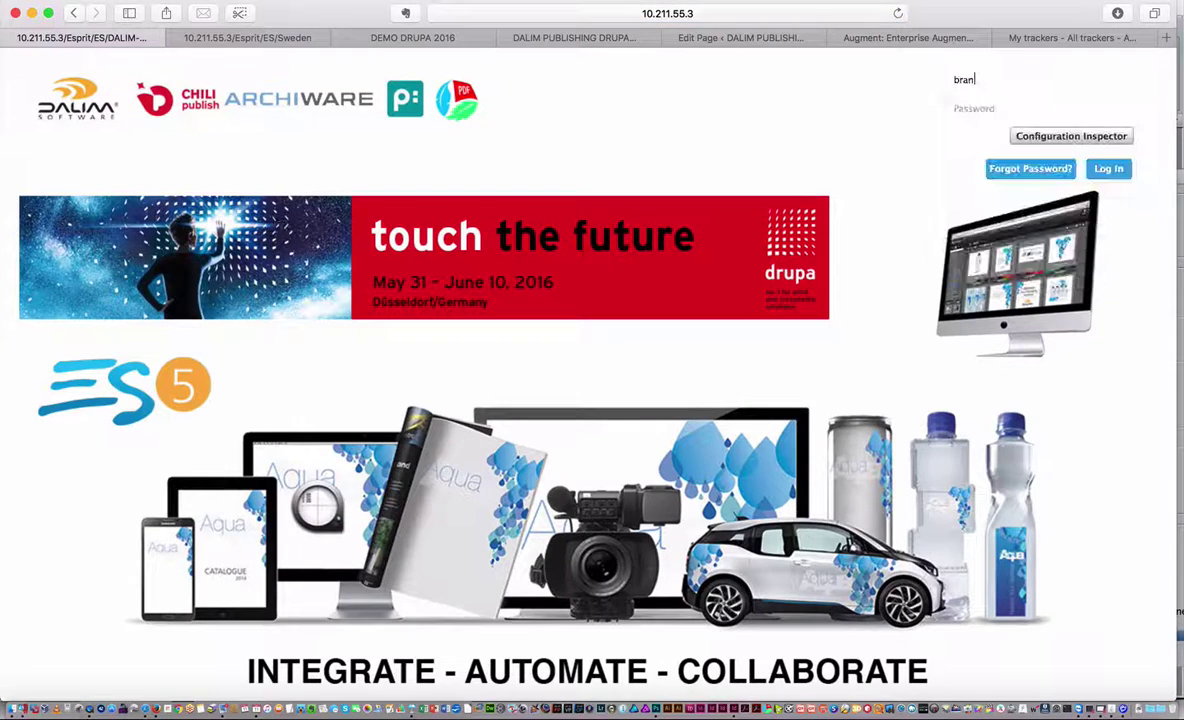
{"action": "type", "text": "d"}
{"action": "key", "text": "Return"}
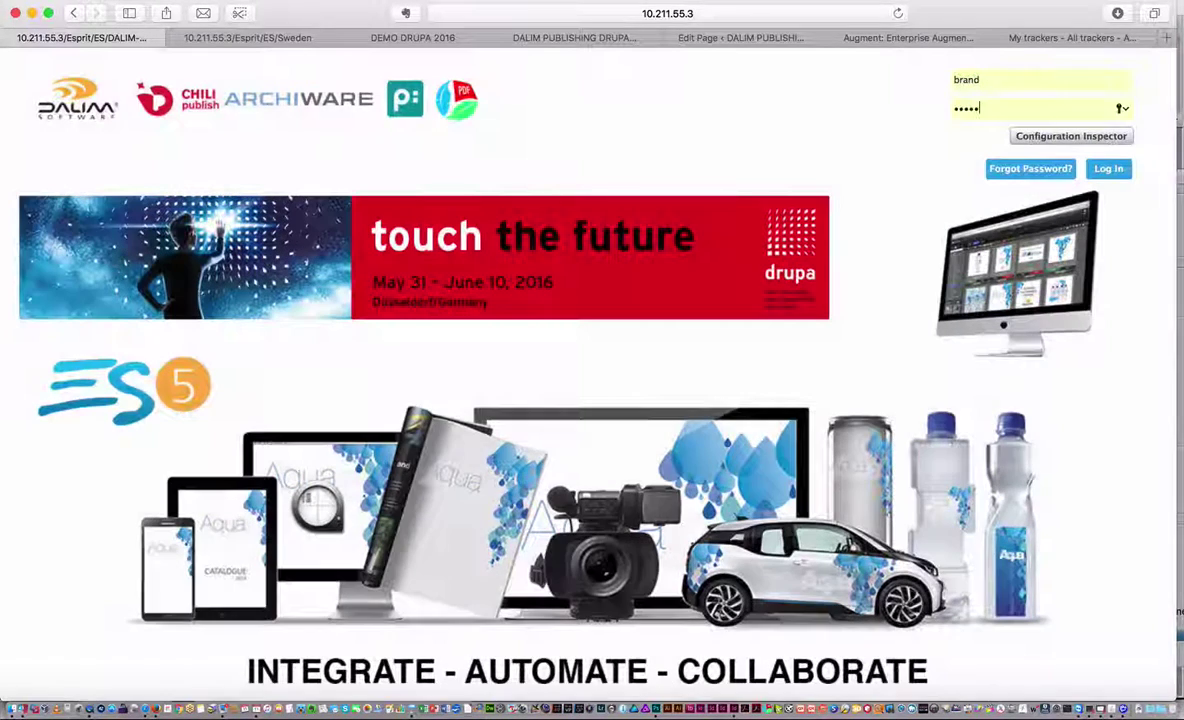
{"action": "key", "text": "Return"}
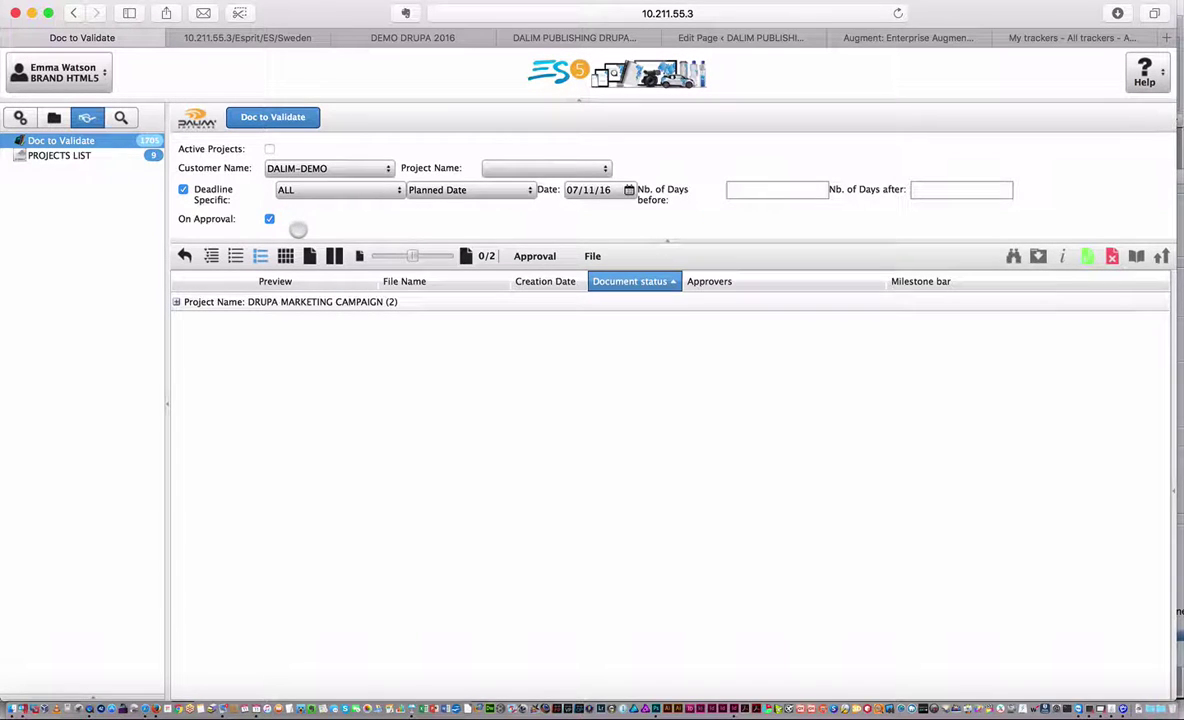
Turn off Deadline Specific, expand R1 and select Pack Bottle DRUPA.pdf
{"action": "left_click", "coordinate": [184, 190]}
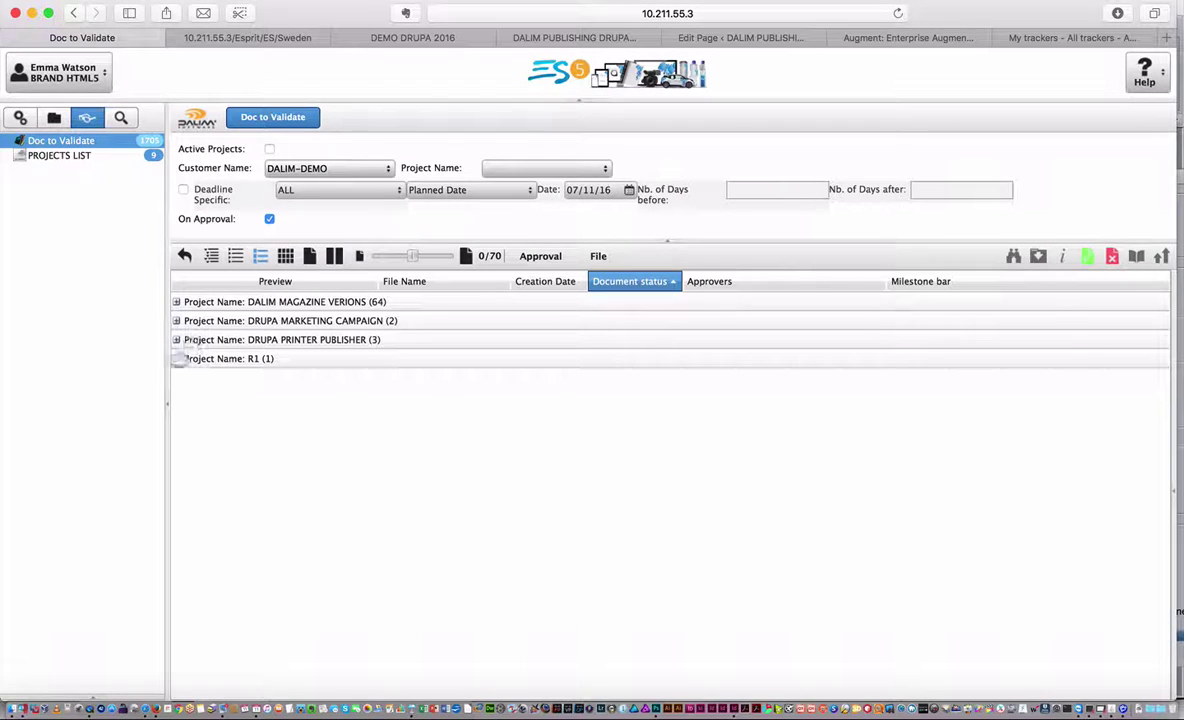
{"action": "left_click", "coordinate": [176, 360]}
{"action": "left_click", "coordinate": [352, 416]}
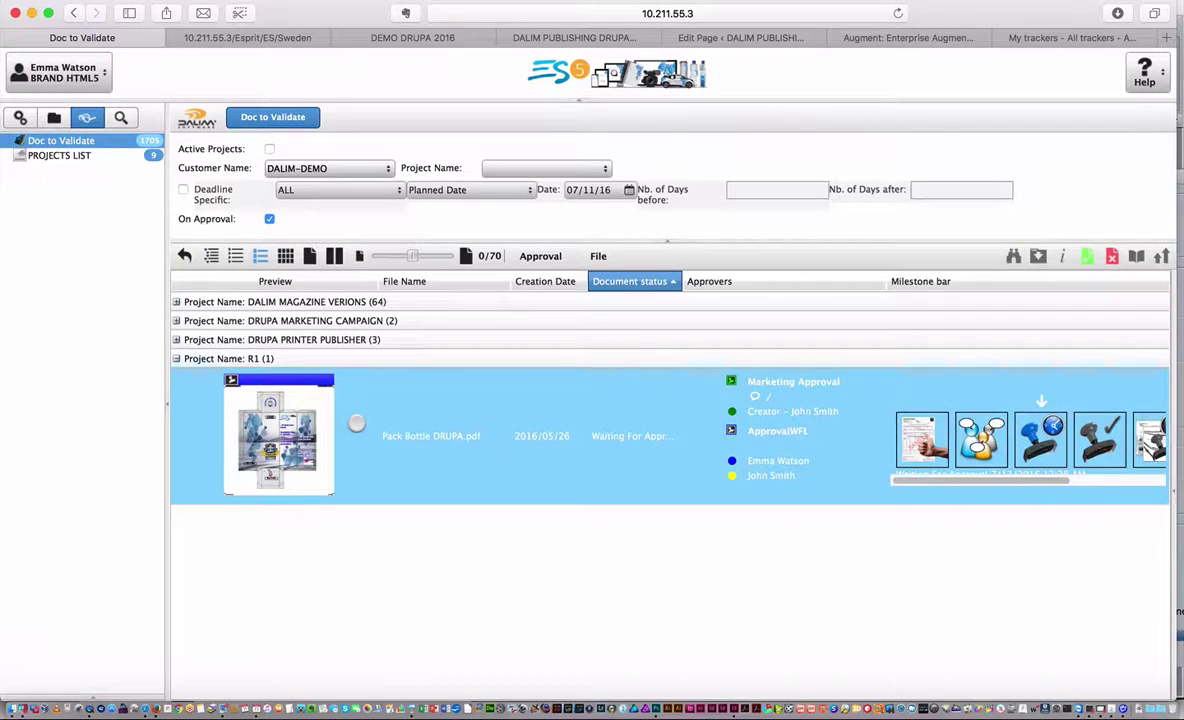
{"action": "left_click", "coordinate": [607, 168]}
{"action": "left_click", "coordinate": [579, 148]}
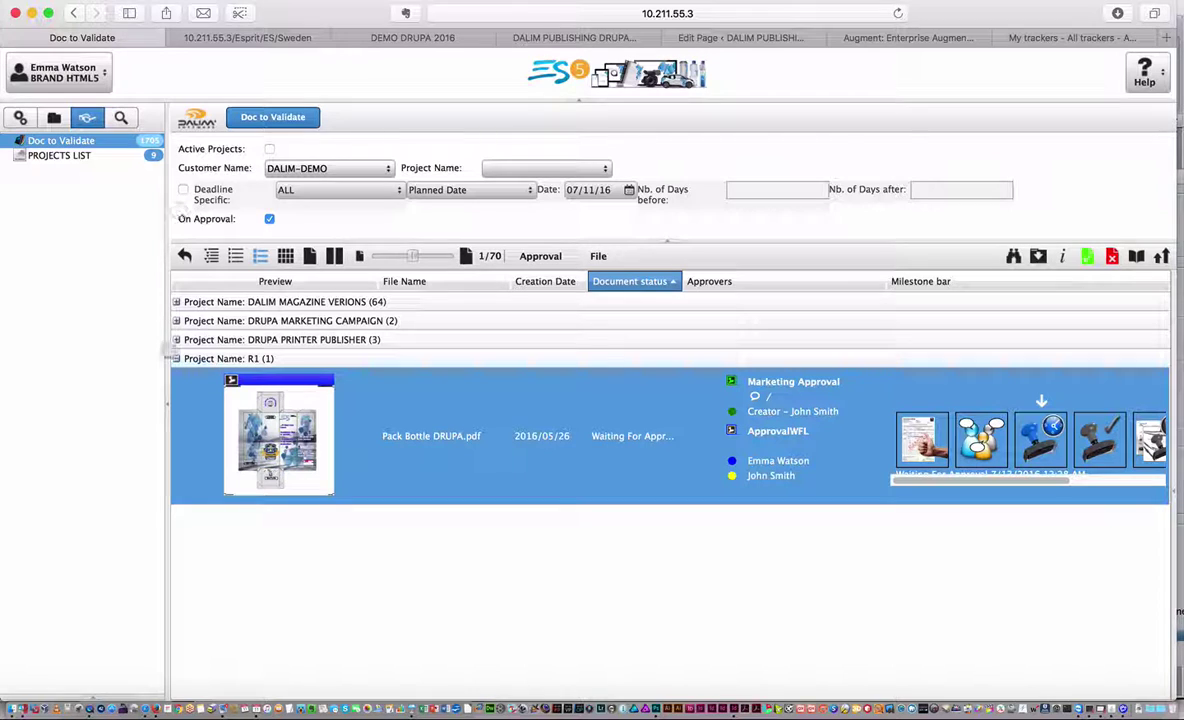
{"action": "left_click", "coordinate": [167, 405]}
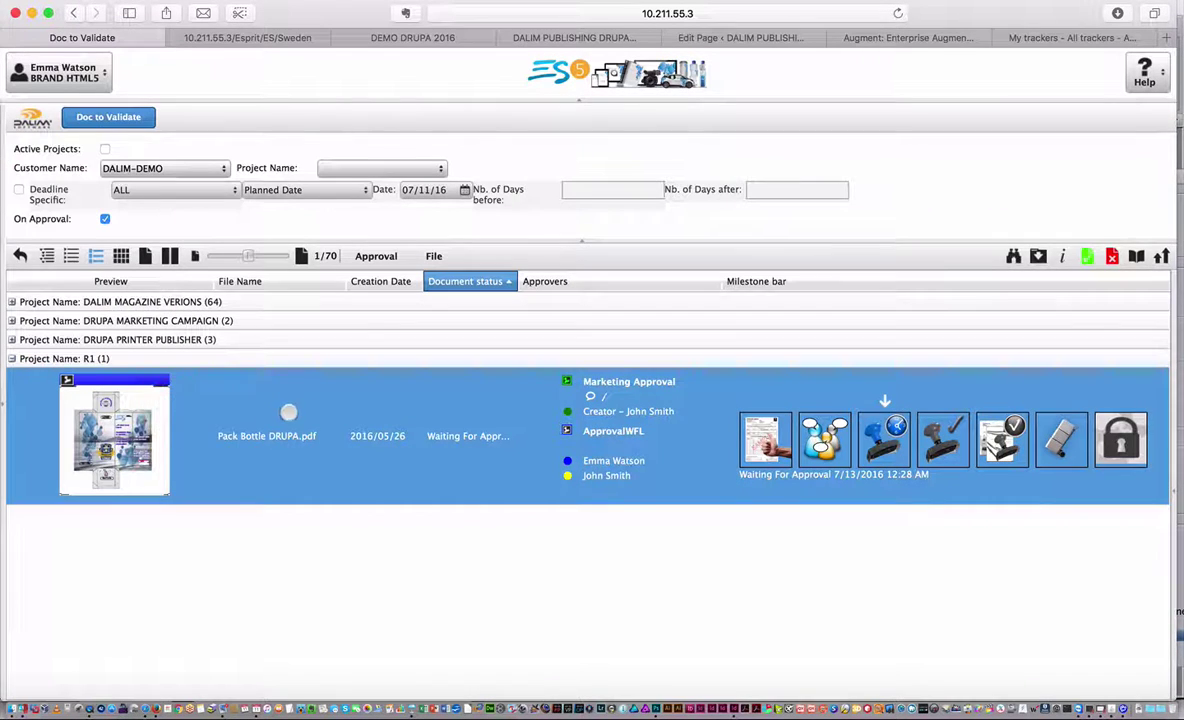
Approve the selected document and confirm with OK
{"action": "left_click", "coordinate": [1089, 258]}
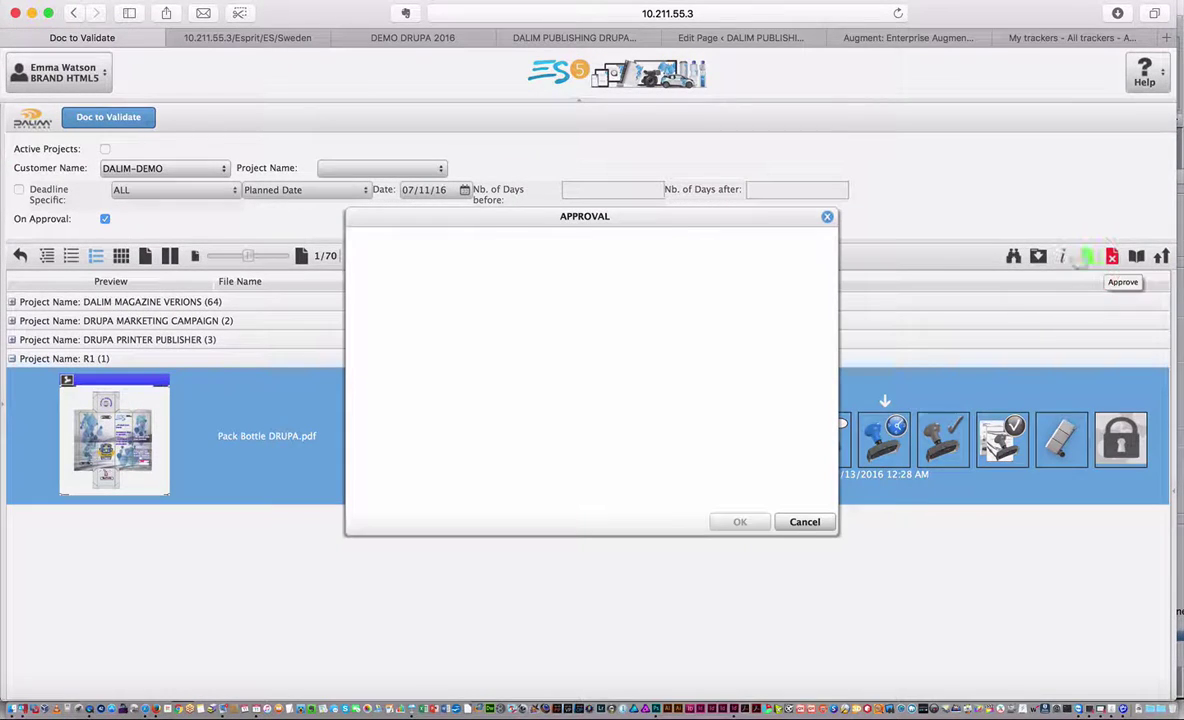
{"action": "left_click", "coordinate": [738, 519]}
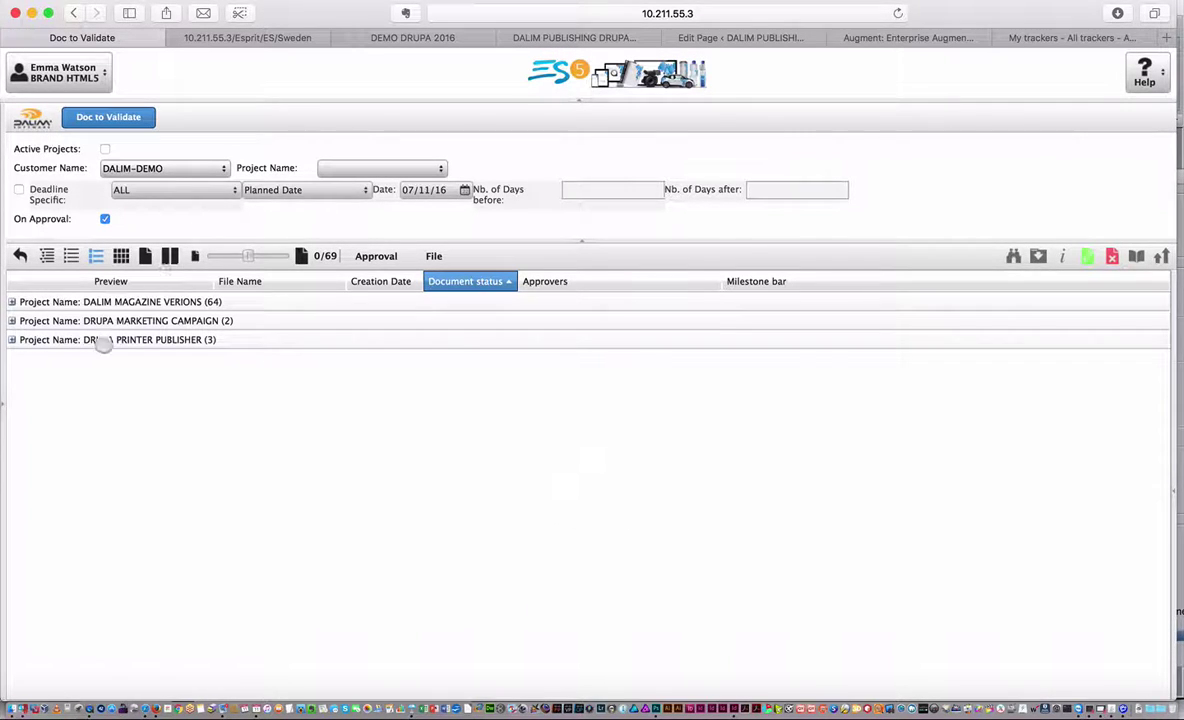
{"action": "left_click", "coordinate": [8, 402]}
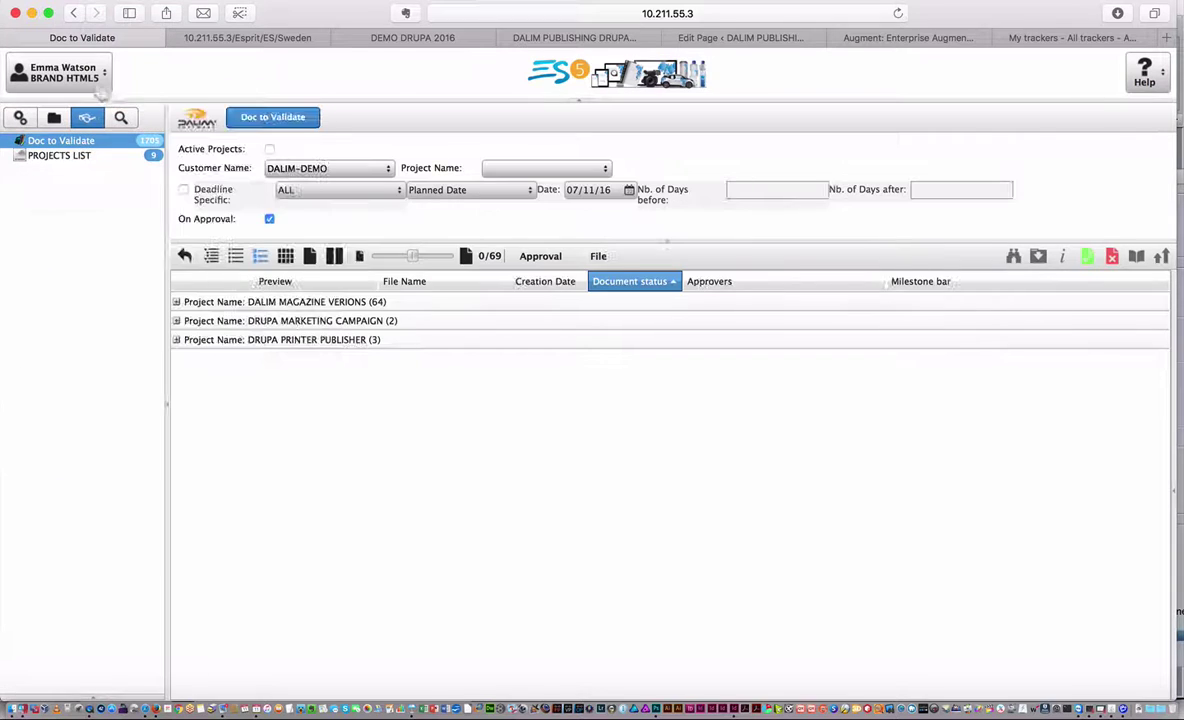
{"action": "left_click", "coordinate": [86, 84]}
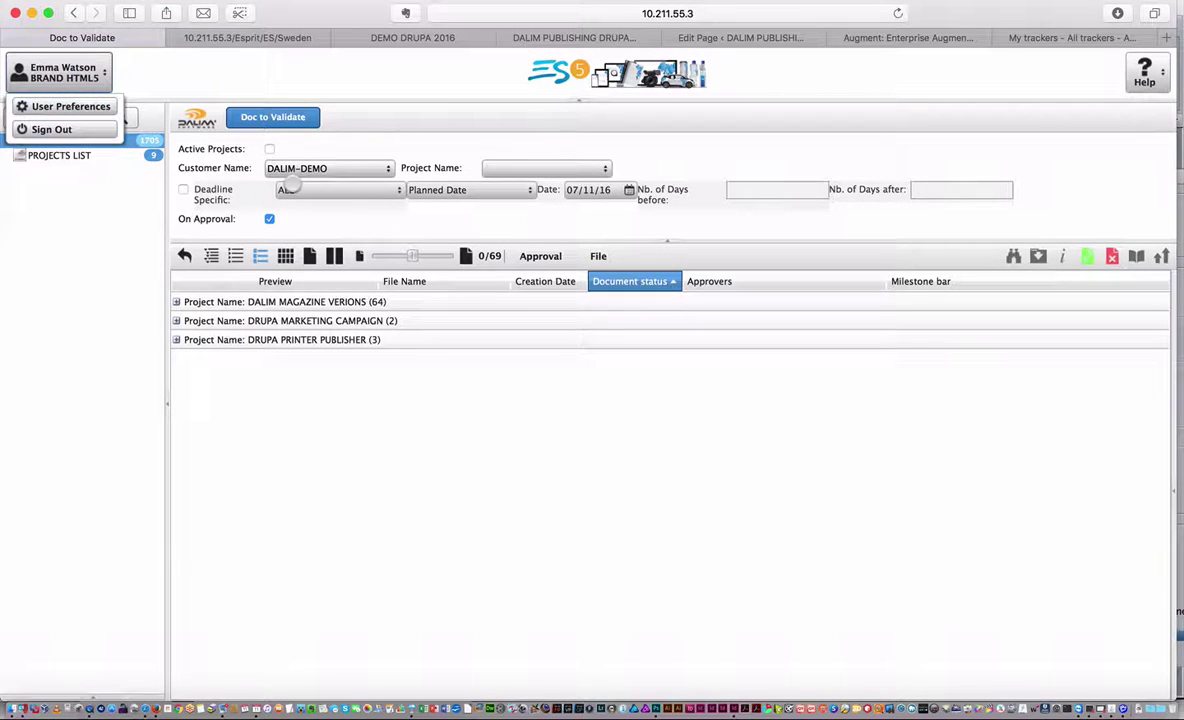
Sign out and log back in with the saved marketing account
{"action": "left_click", "coordinate": [90, 129]}
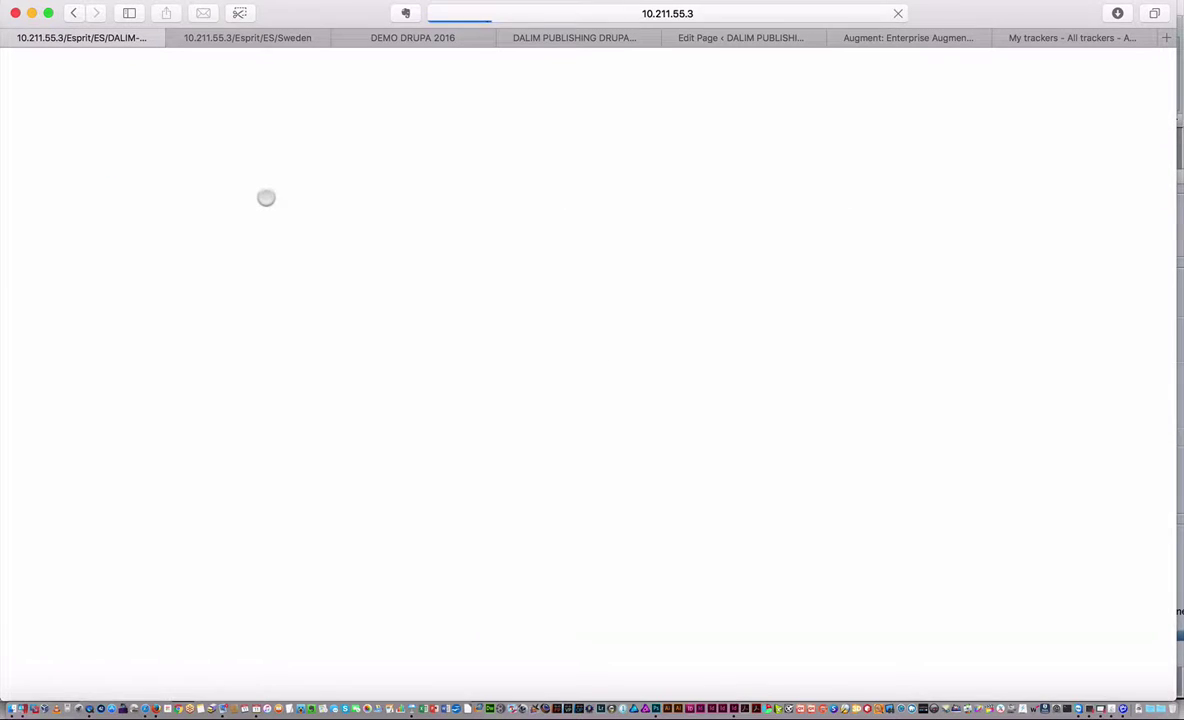
{"action": "type", "text": "marketing"}
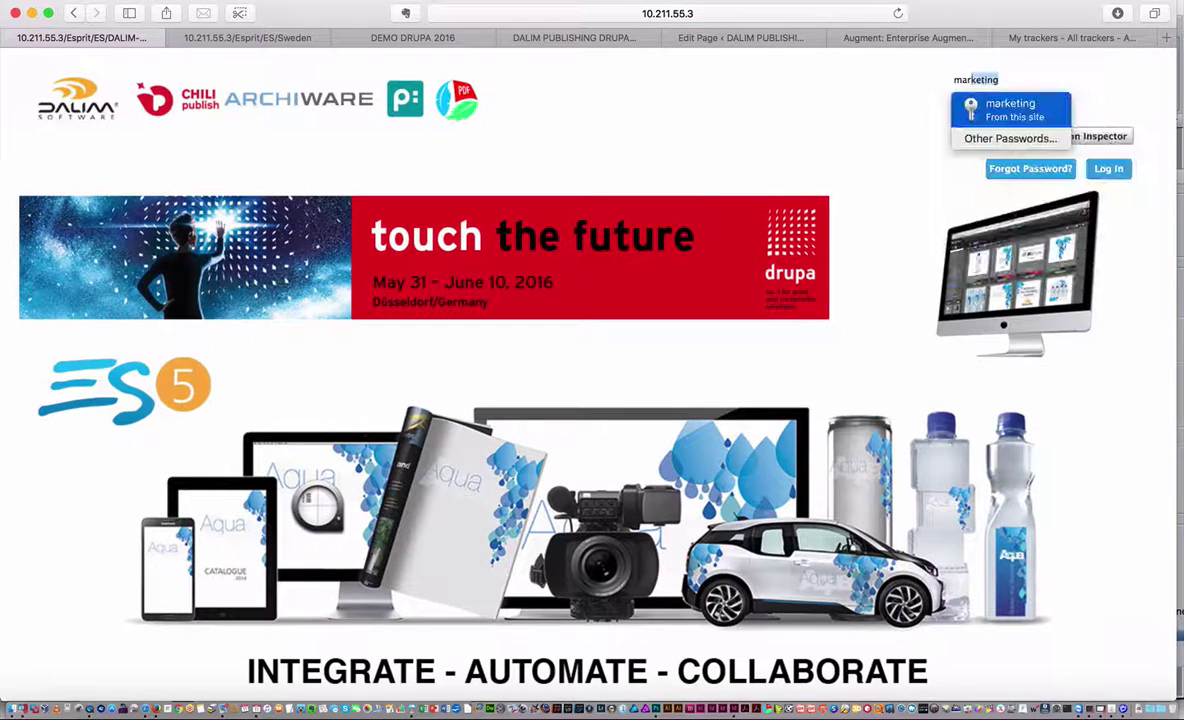
{"action": "key", "text": "Tab"}
{"action": "key", "text": "Return"}
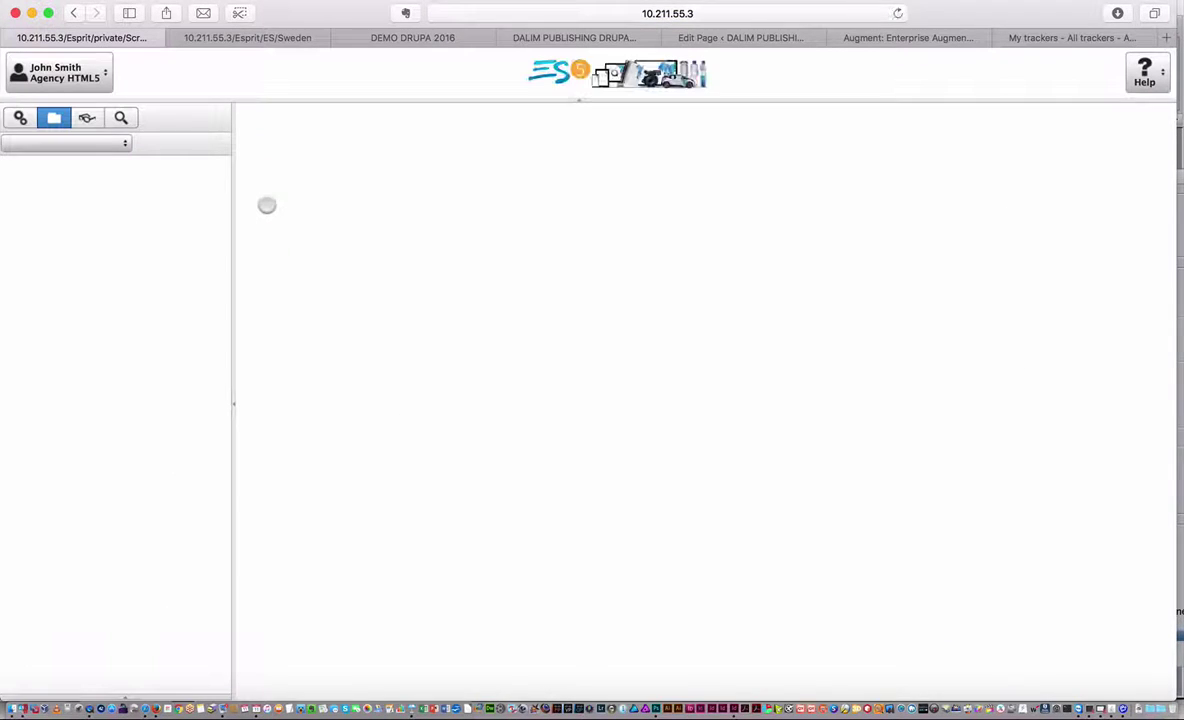
Expand File System > DRUPA > LABEL > PACK to show R1 and R2
{"action": "left_click", "coordinate": [174, 207]}
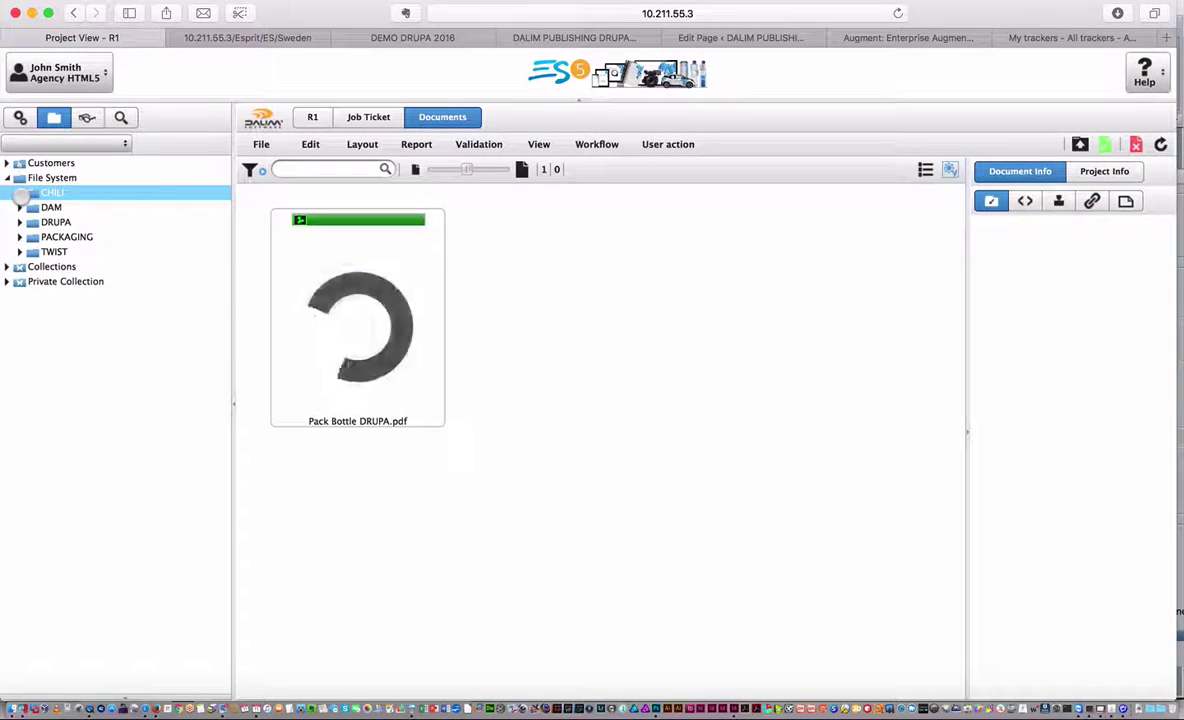
{"action": "left_click", "coordinate": [22, 222]}
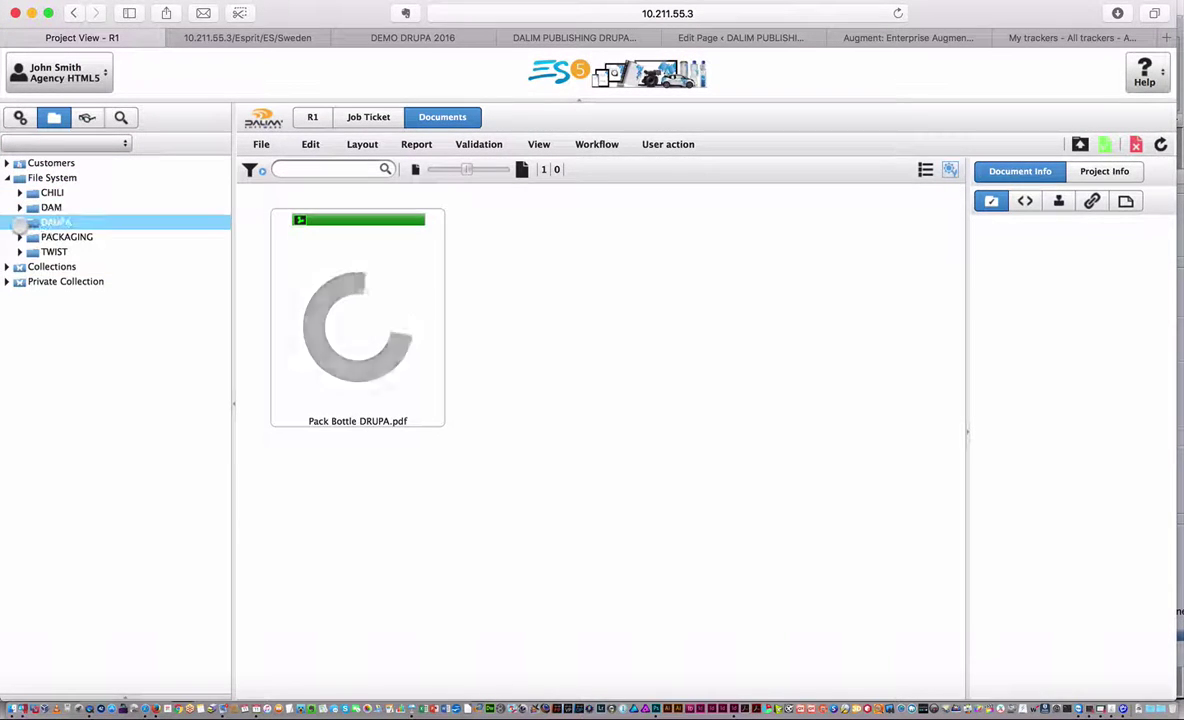
{"action": "left_click", "coordinate": [20, 237]}
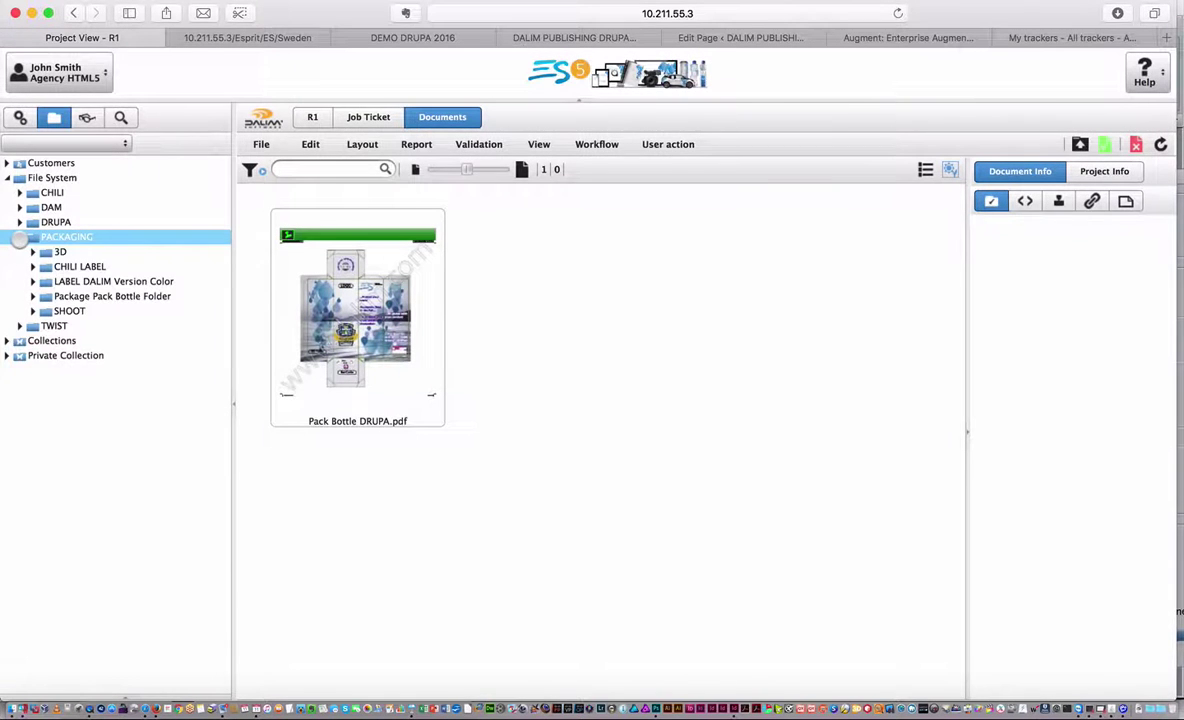
{"action": "left_click", "coordinate": [19, 237]}
{"action": "left_click", "coordinate": [21, 222]}
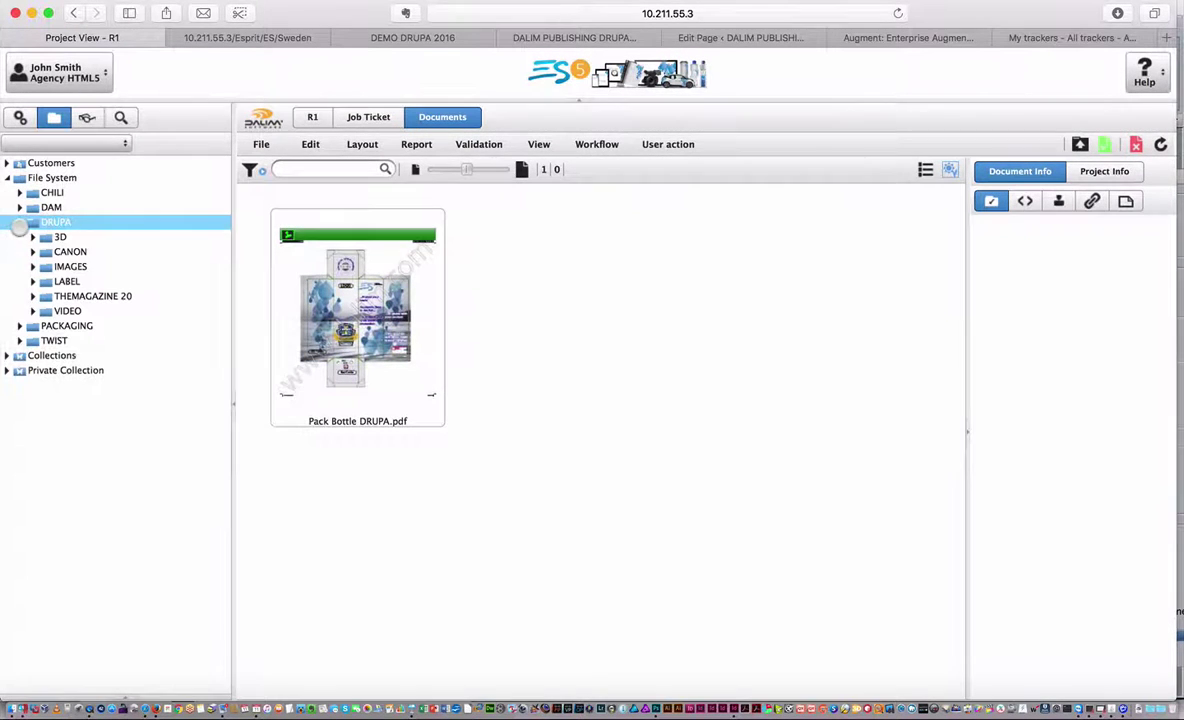
{"action": "left_click", "coordinate": [34, 266]}
{"action": "left_click", "coordinate": [34, 281]}
{"action": "left_click", "coordinate": [33, 281]}
{"action": "left_click", "coordinate": [132, 322]}
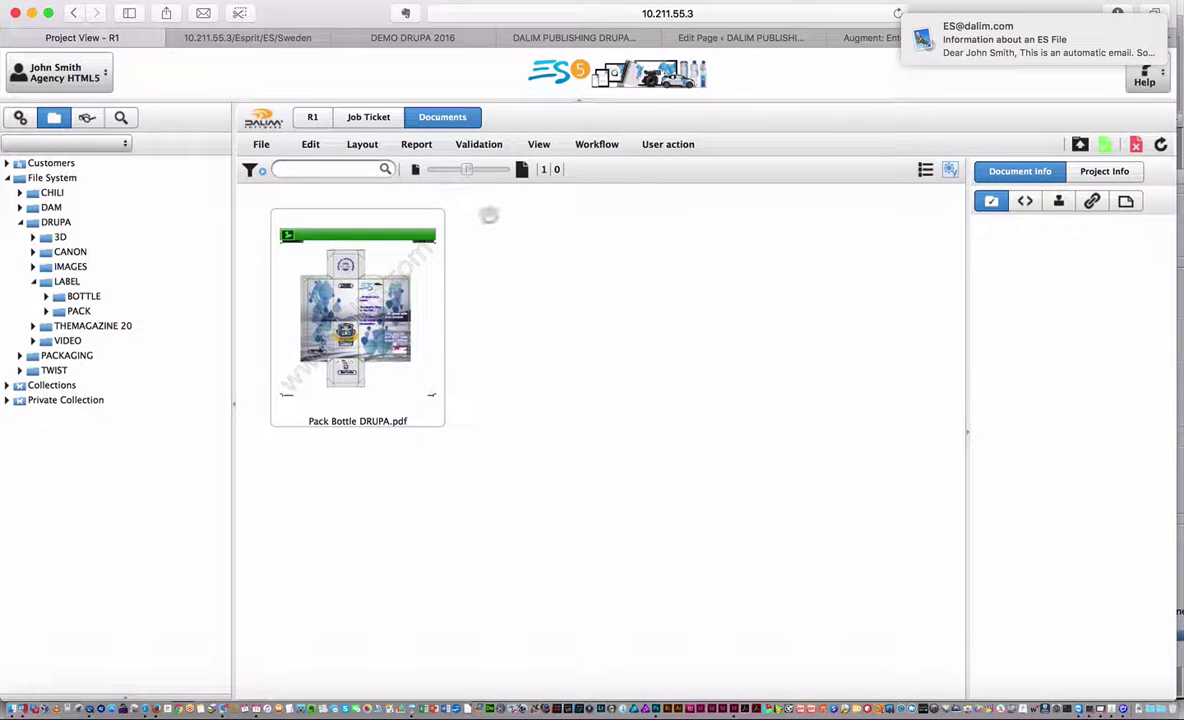
{"action": "left_click", "coordinate": [117, 311]}
{"action": "left_click", "coordinate": [47, 312]}
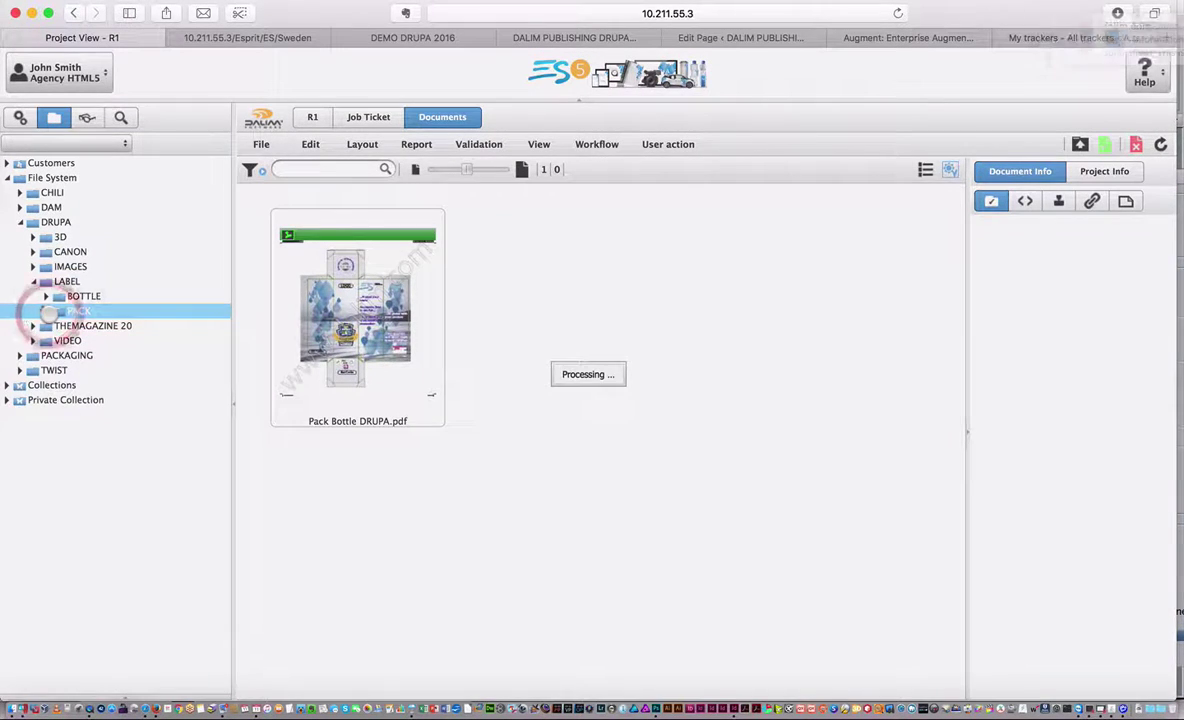
Read the latest ES approval notification email in Mail, then return to ES
{"action": "key", "text": "super+Tab"}
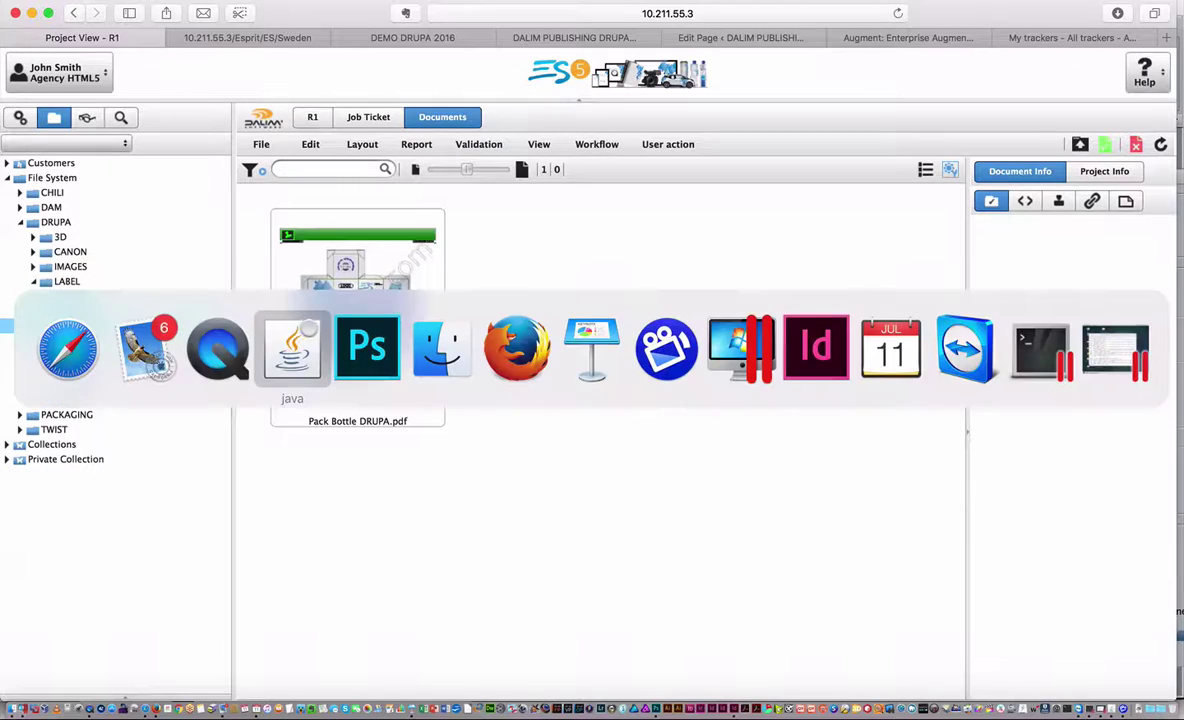
{"action": "left_click", "coordinate": [145, 336]}
{"action": "left_click", "coordinate": [160, 124]}
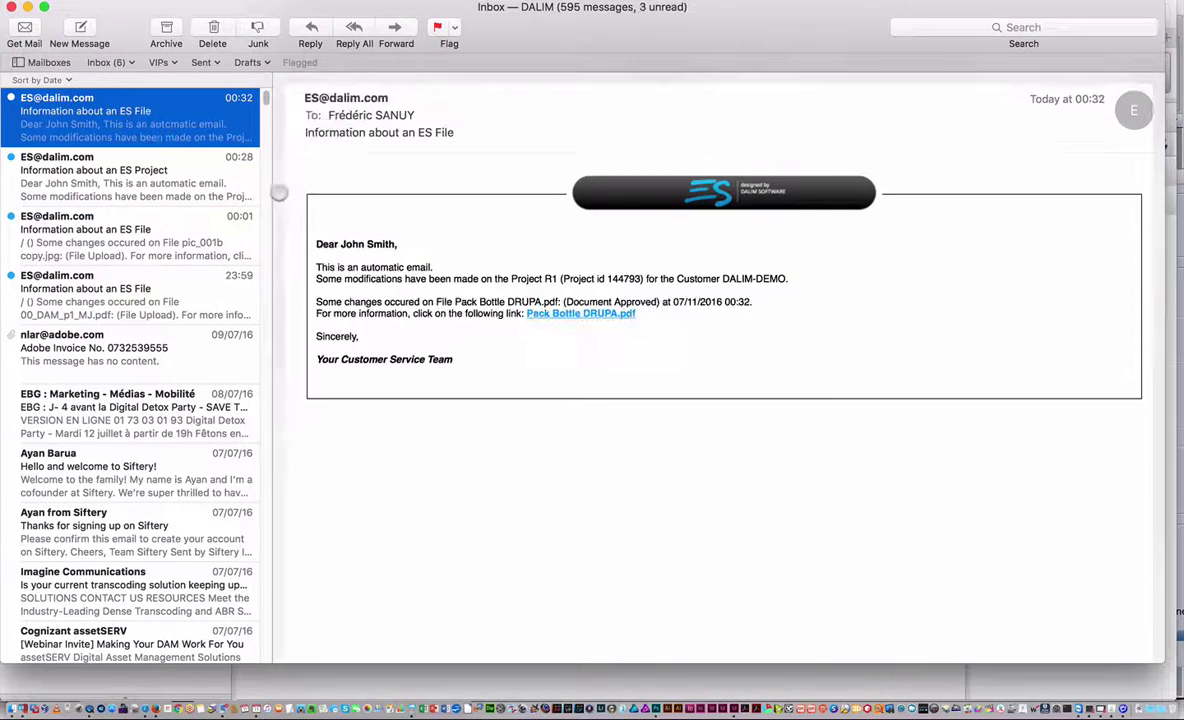
{"action": "key", "text": "super+Tab"}
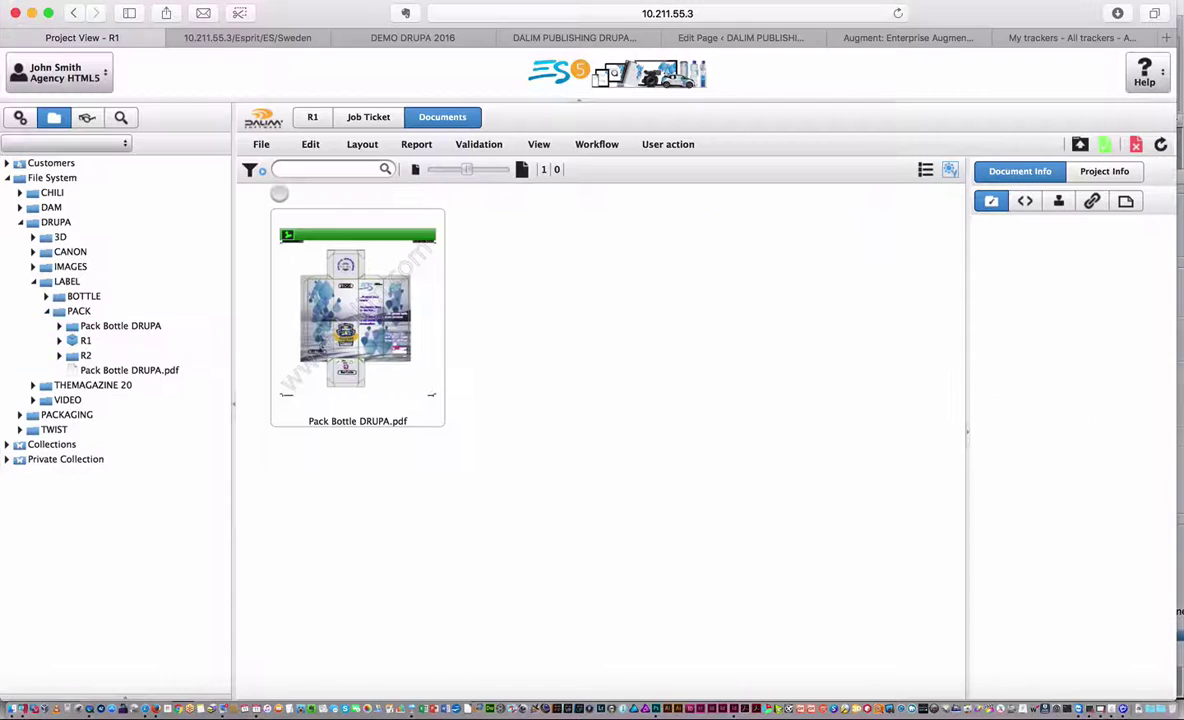
Move Pack Bottle DRUPA.pdf into the R1 folder and expand DAM
{"action": "left_click", "coordinate": [165, 341]}
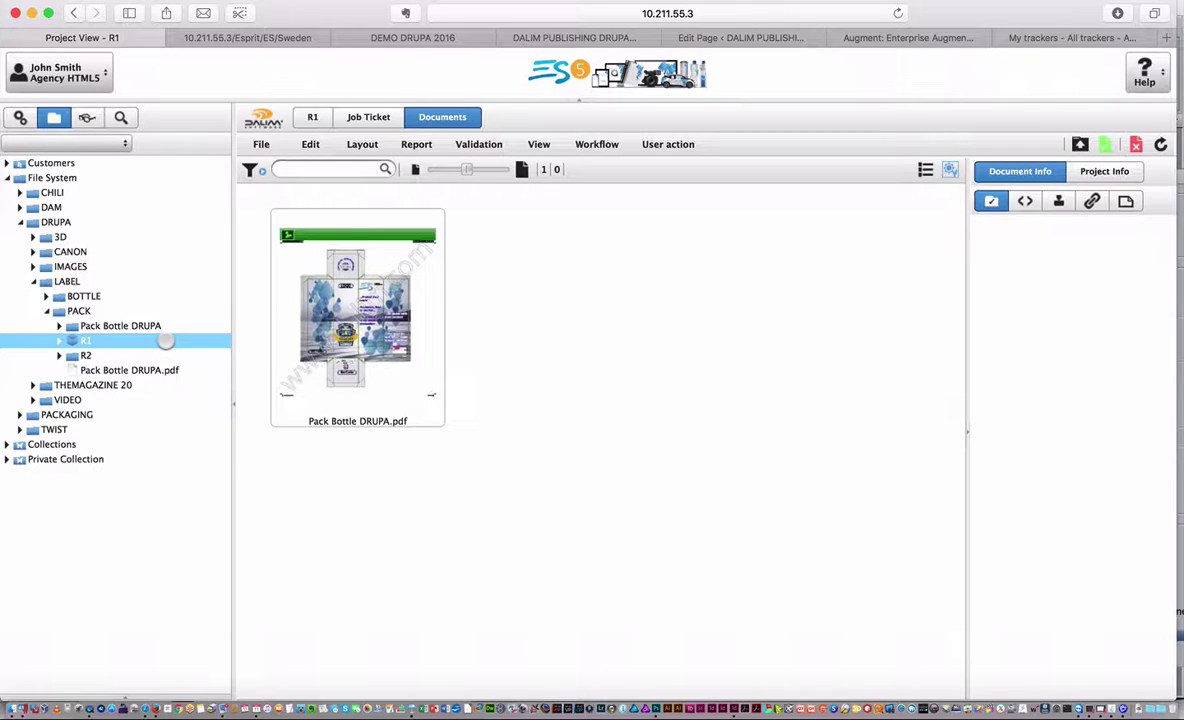
{"action": "left_click_drag", "start_coordinate": [328, 312], "coordinate": [145, 338]}
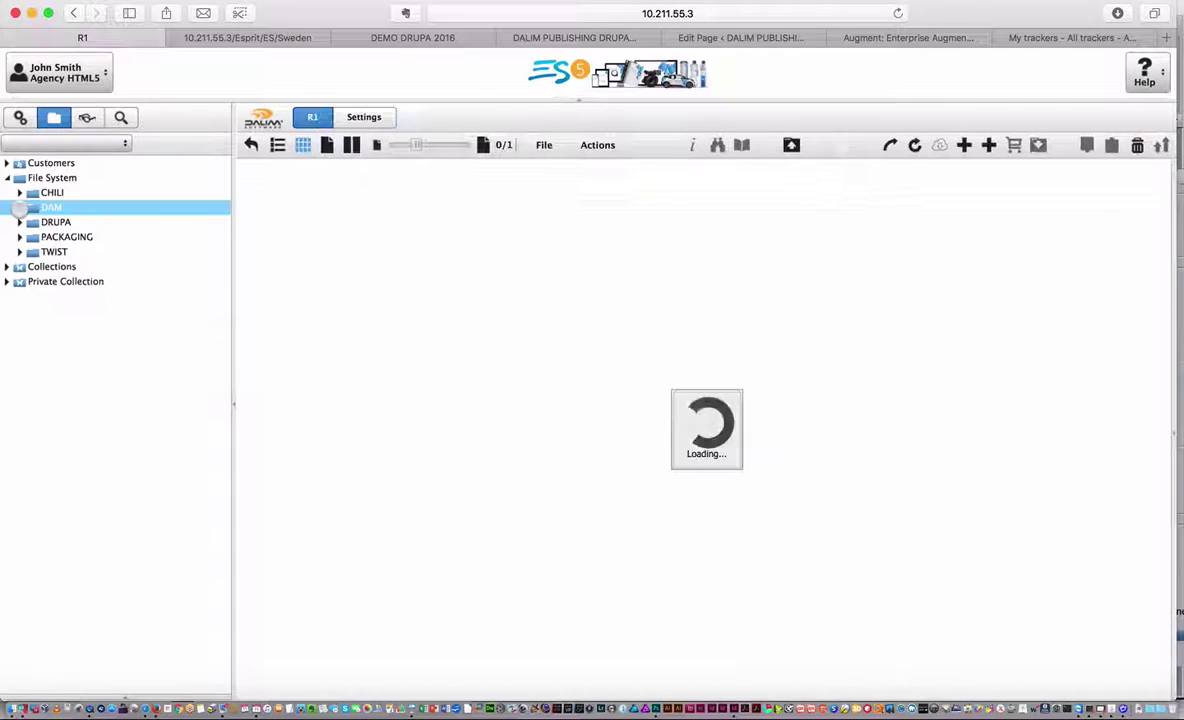
{"action": "left_click", "coordinate": [20, 207]}
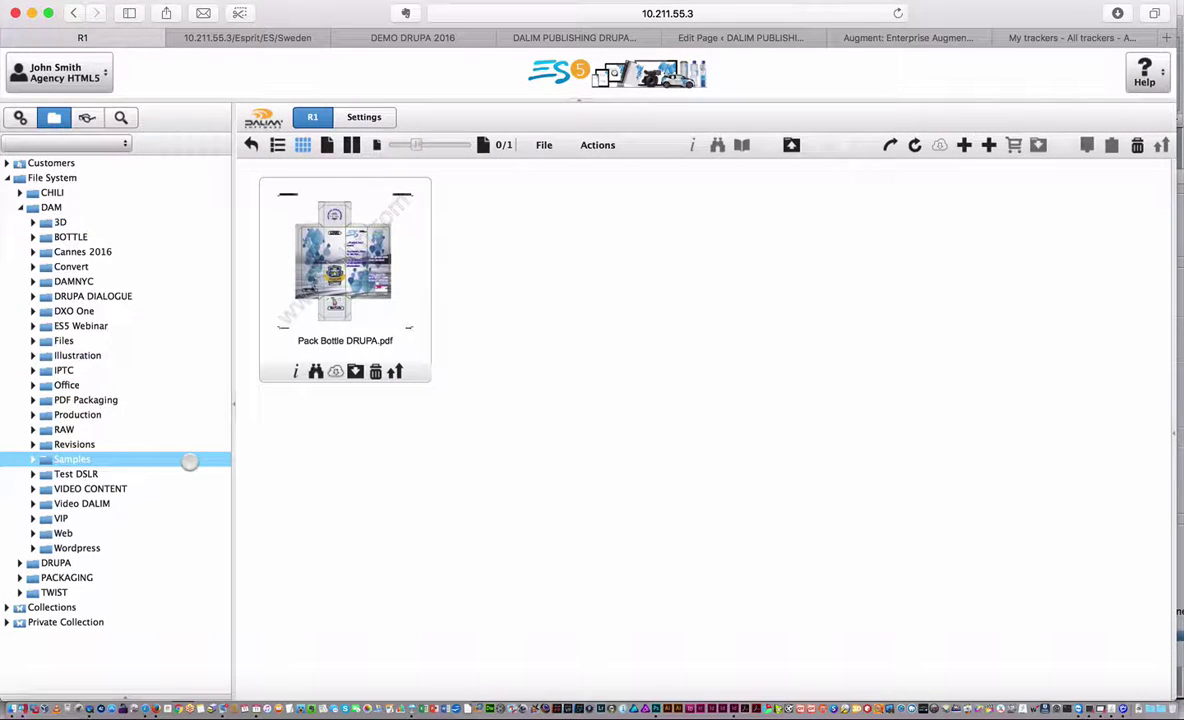
Open the DAM Samples folder and view the first sample image
{"action": "left_click", "coordinate": [189, 461]}
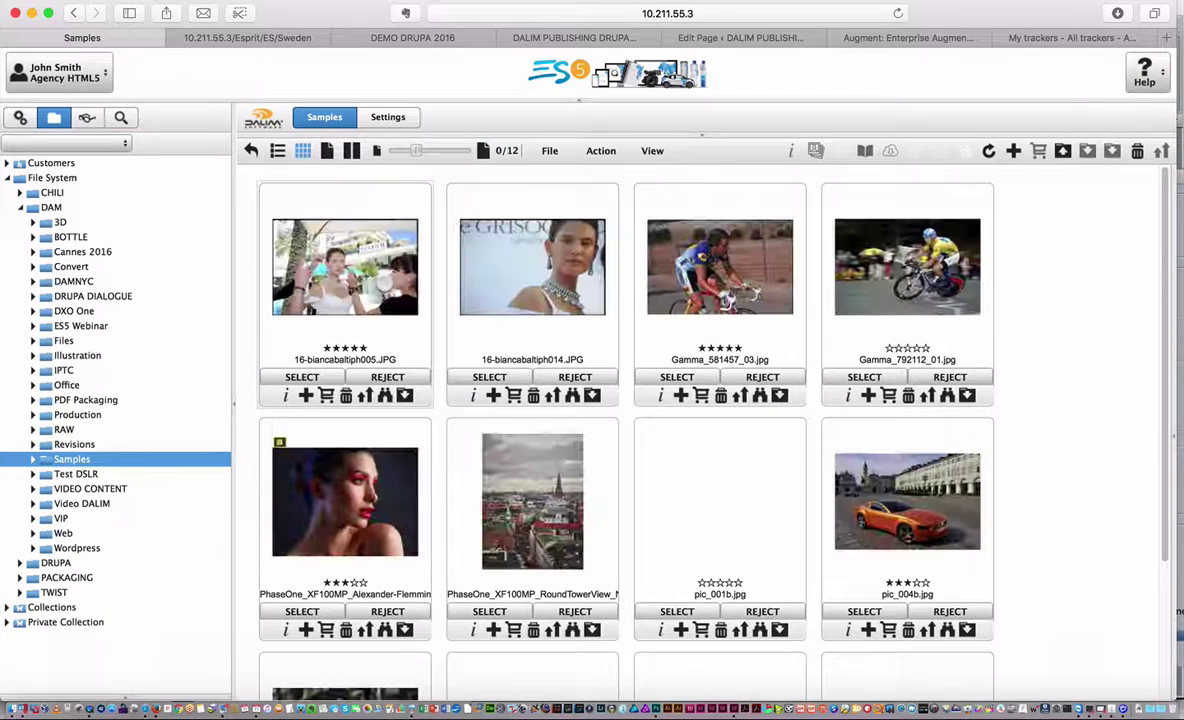
{"action": "mouse_move", "coordinate": [664, 200]}
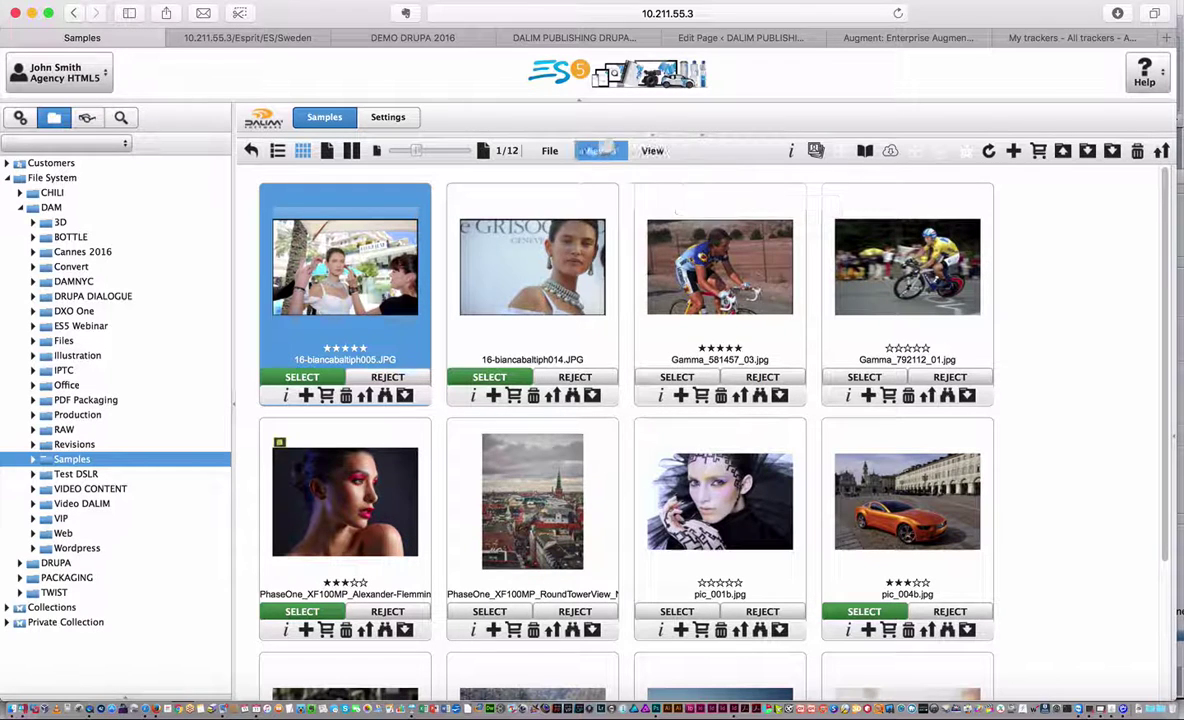
{"action": "left_click", "coordinate": [601, 150]}
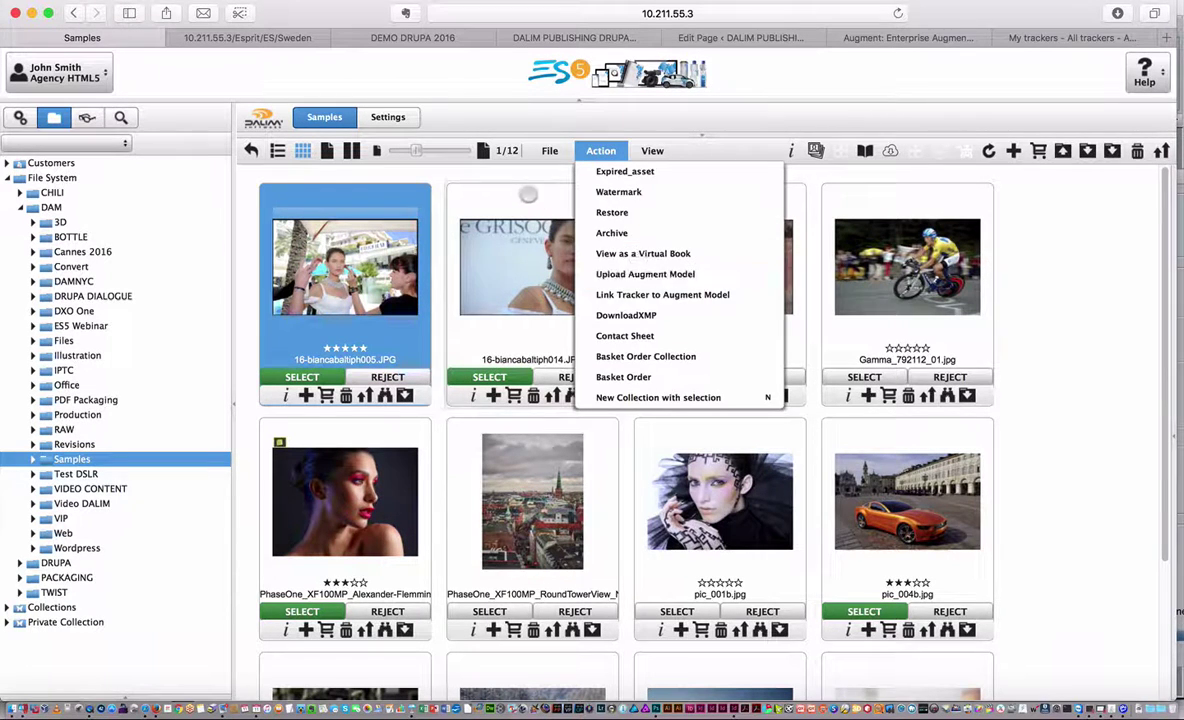
{"action": "key", "text": "super+Tab"}
{"action": "key", "text": "super+Tab"}
{"action": "key", "text": "super+Tab"}
{"action": "key", "text": "super+Tab"}
{"action": "key", "text": "super+Tab"}
{"action": "key", "text": "super+Tab"}
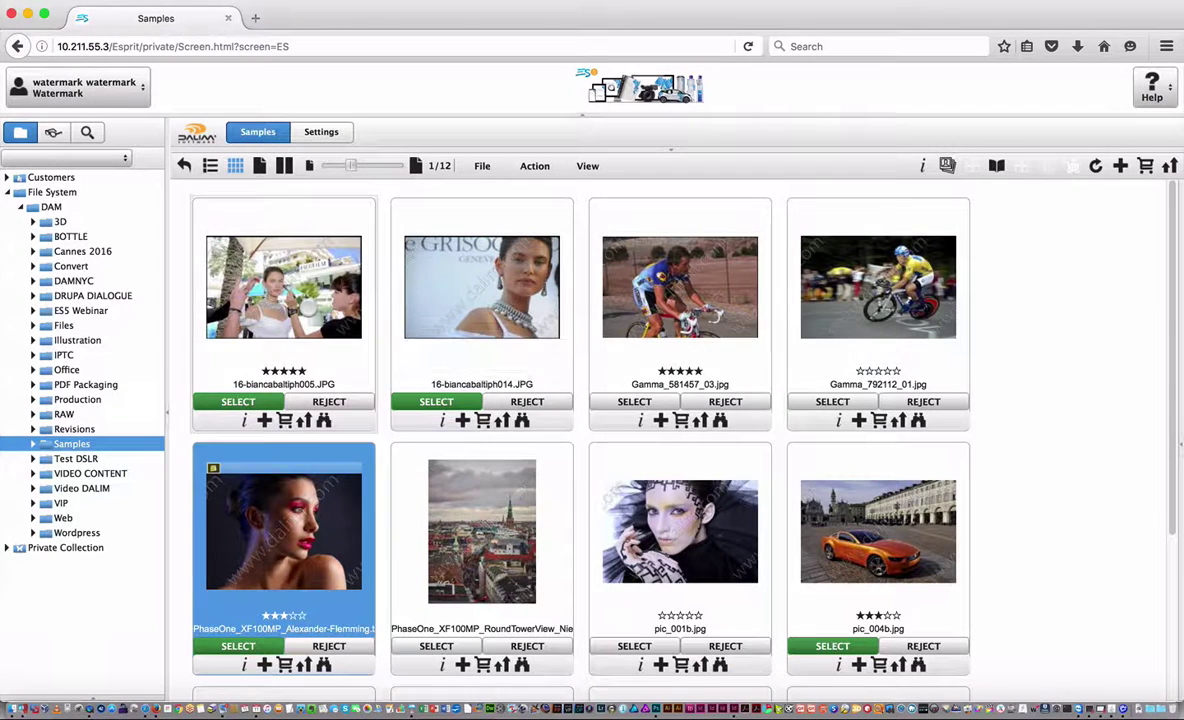
{"action": "double_click", "coordinate": [283, 287]}
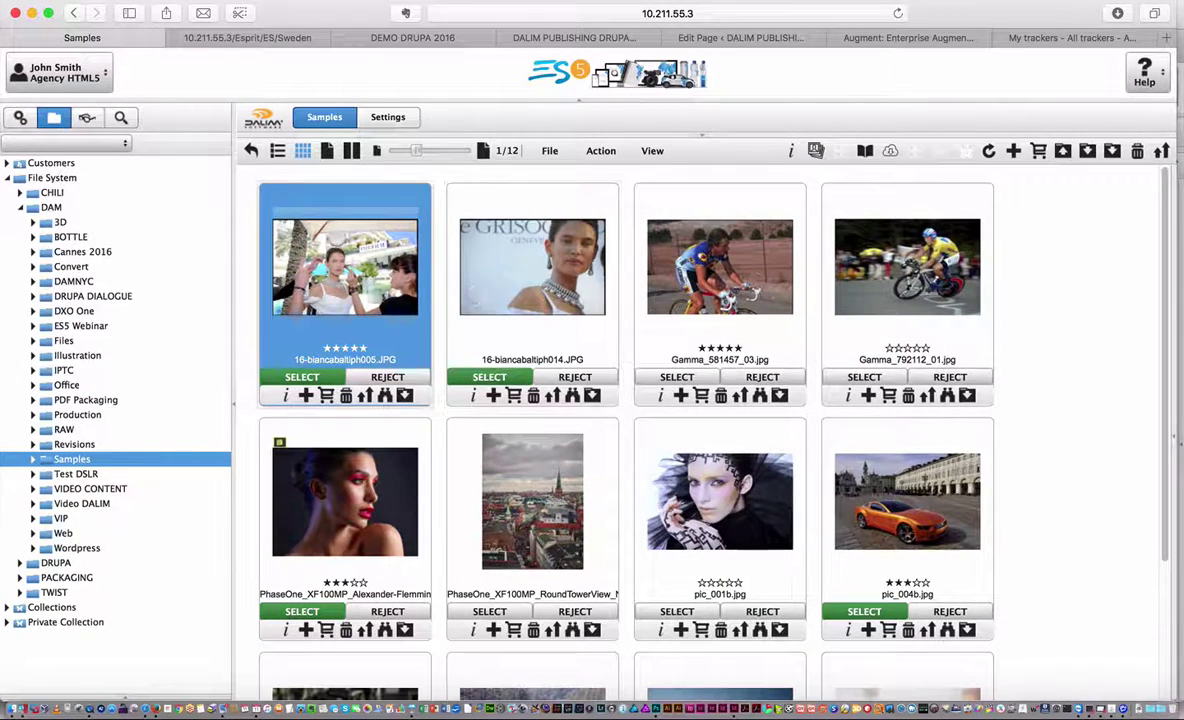
Browse the Cannes 2016 folder, return to Samples, and launch InDesign
{"action": "left_click", "coordinate": [229, 253]}
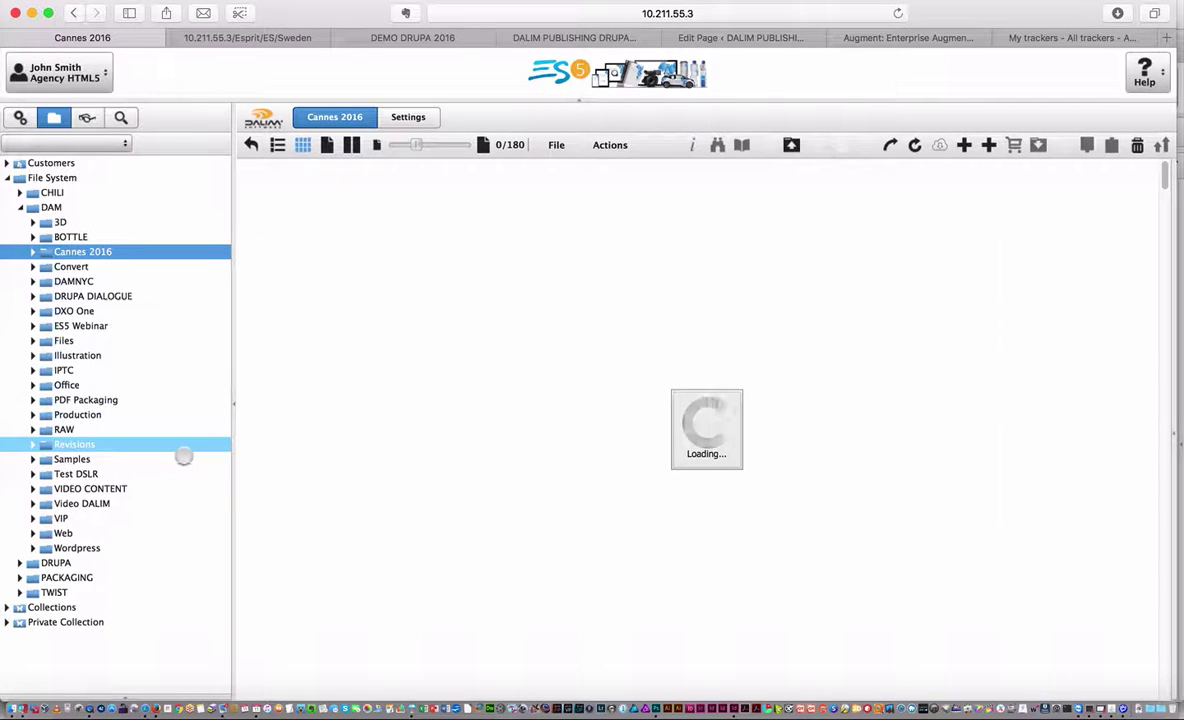
{"action": "left_click", "coordinate": [182, 458]}
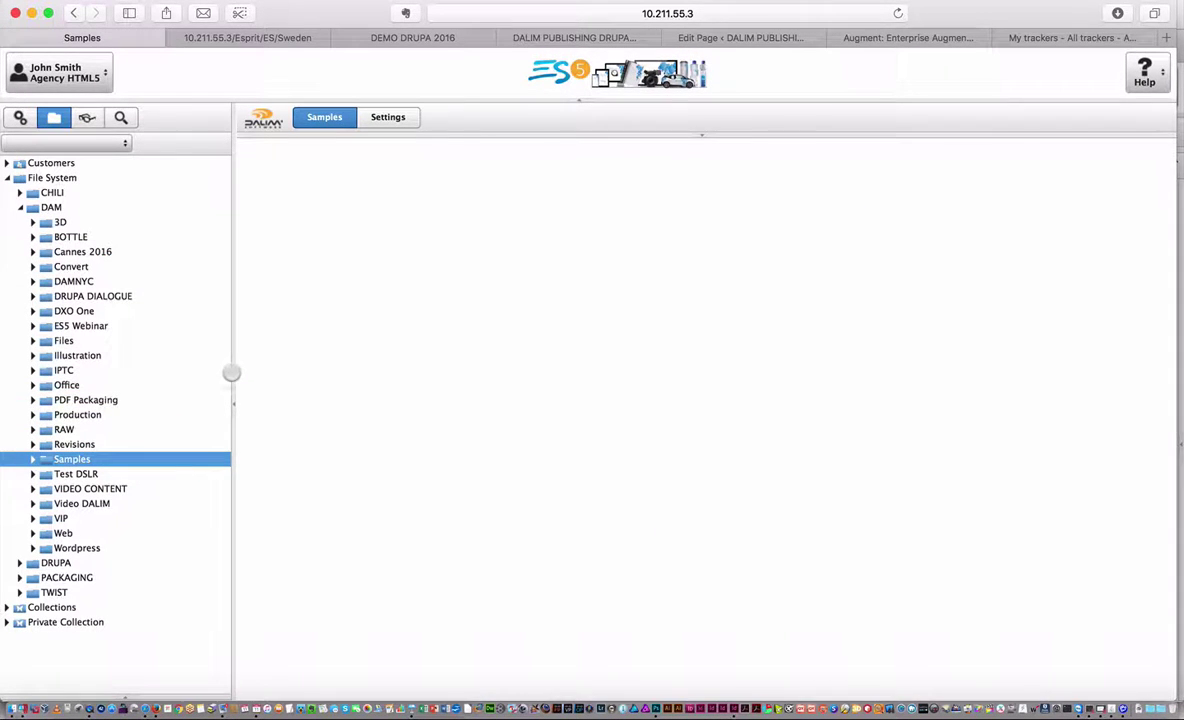
{"action": "left_click_drag", "start_coordinate": [231, 372], "coordinate": [199, 365]}
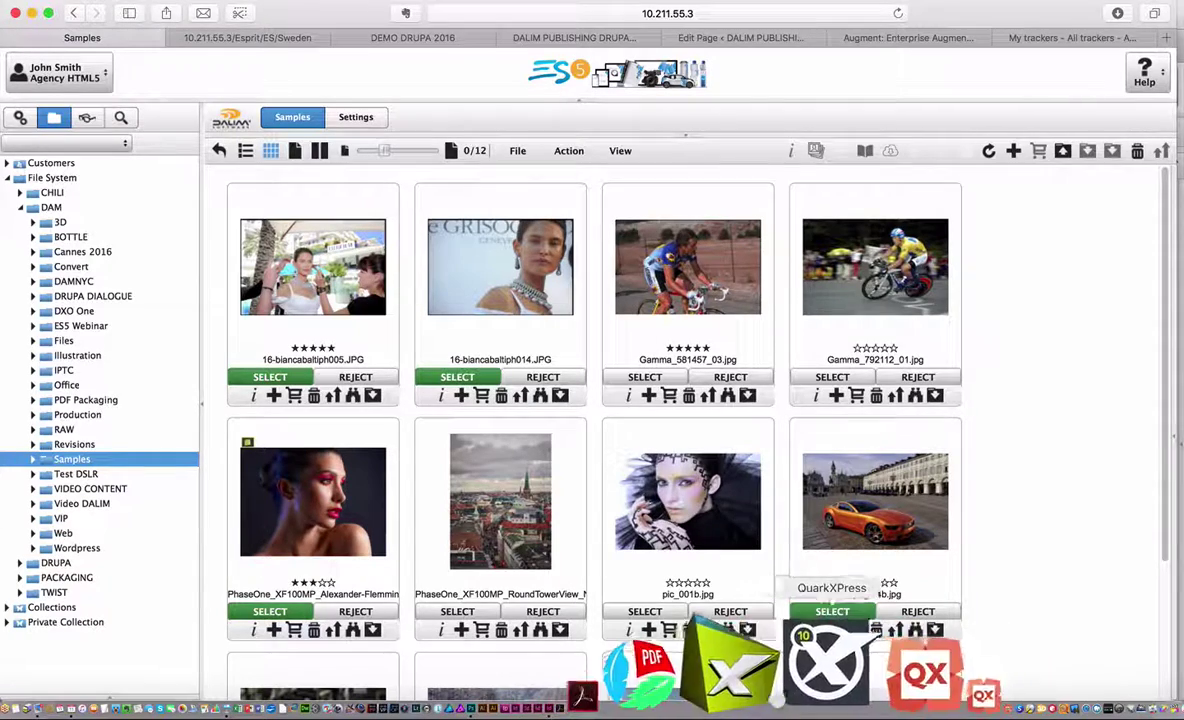
{"action": "left_click", "coordinate": [724, 660]}
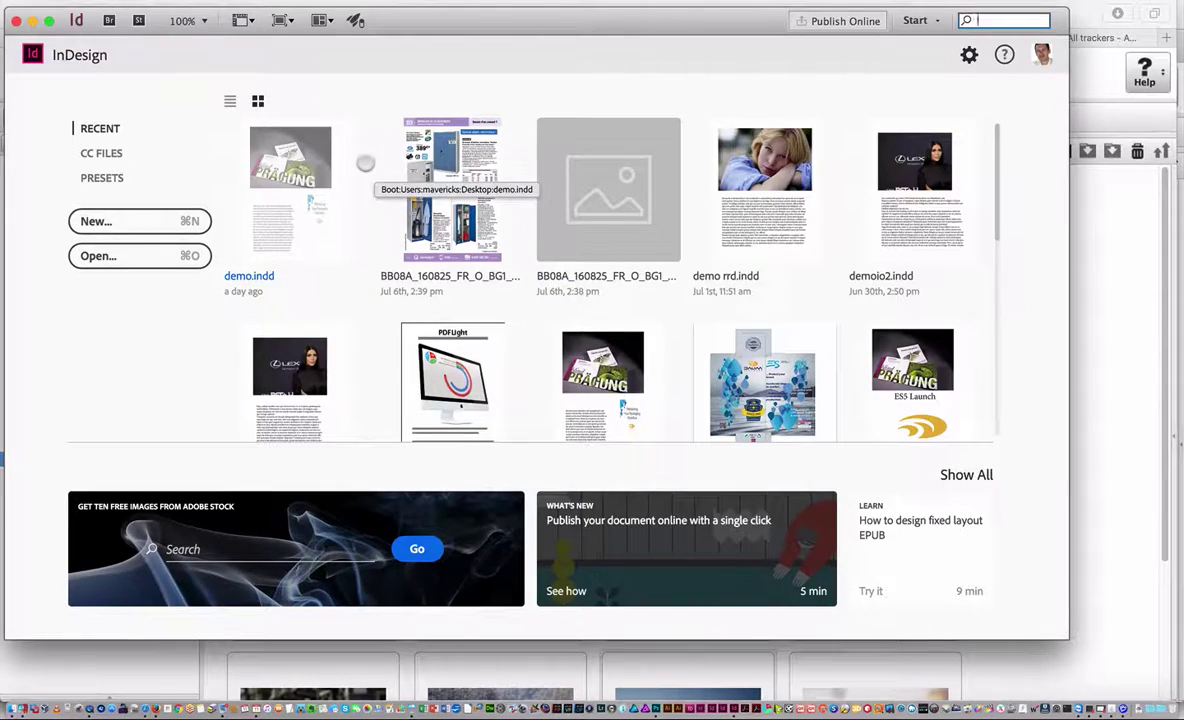
Open the DALIM Connector panel from Window > Extensions
{"action": "left_click", "coordinate": [440, 2]}
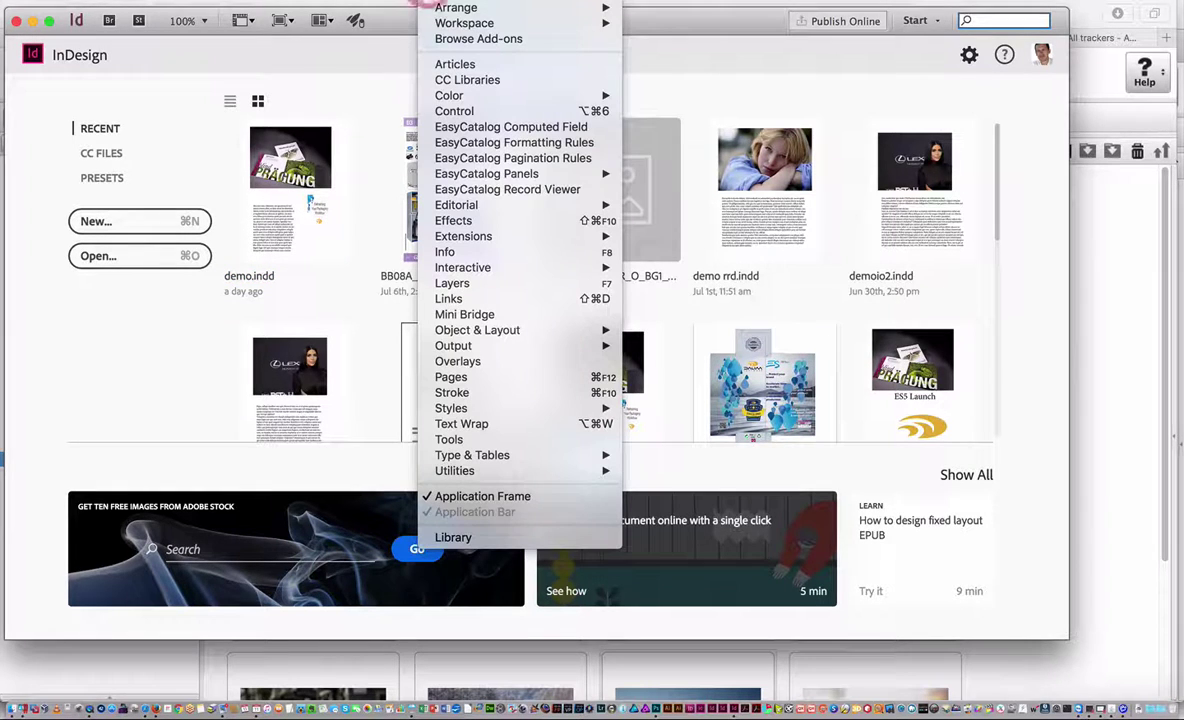
{"action": "mouse_move", "coordinate": [529, 236]}
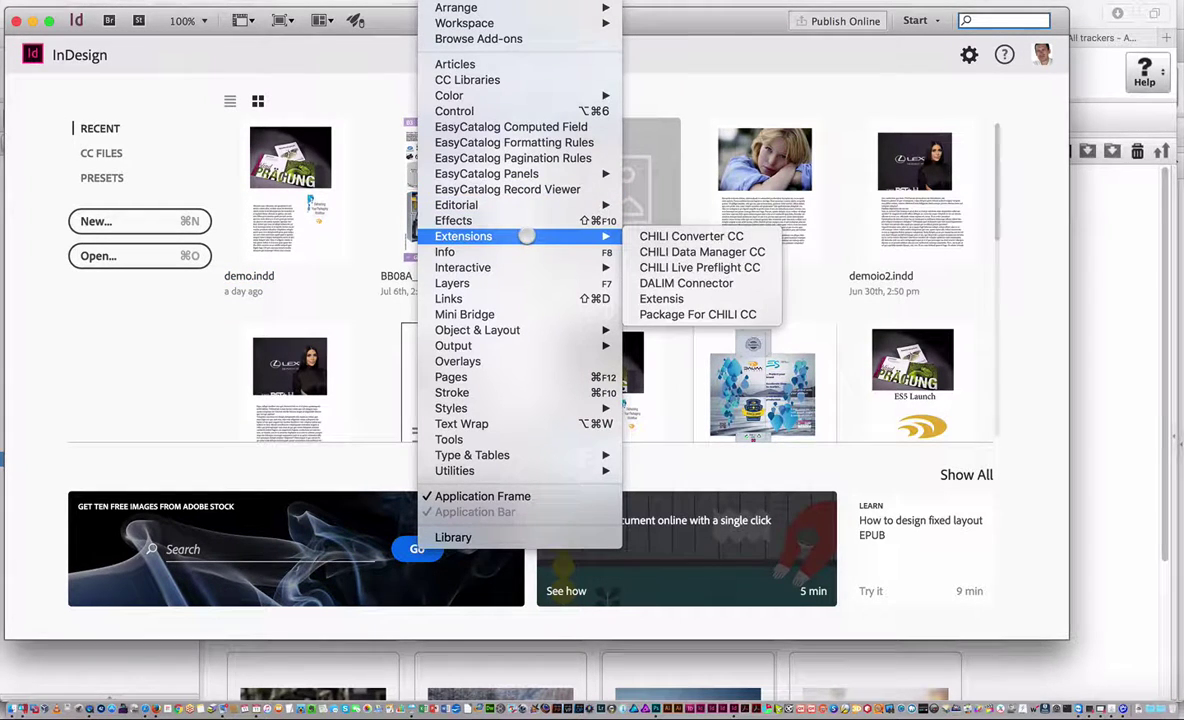
{"action": "left_click", "coordinate": [739, 283]}
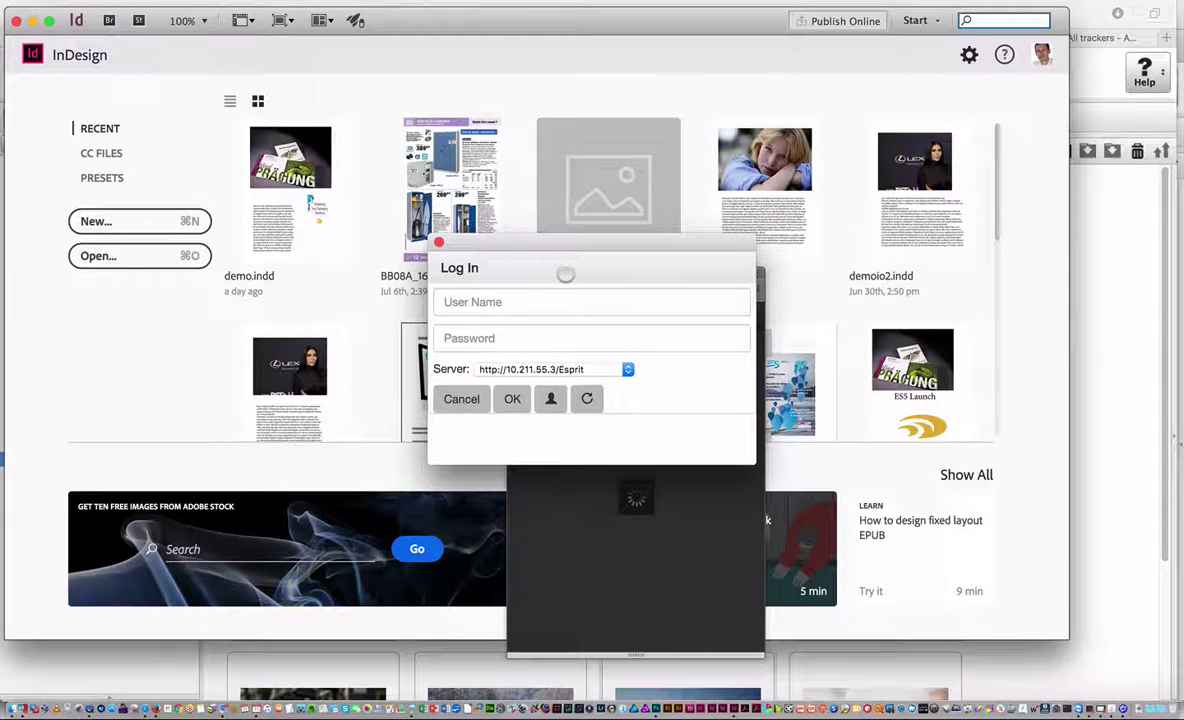
Log in with the marketing user name on the current server address
{"action": "left_click", "coordinate": [558, 302]}
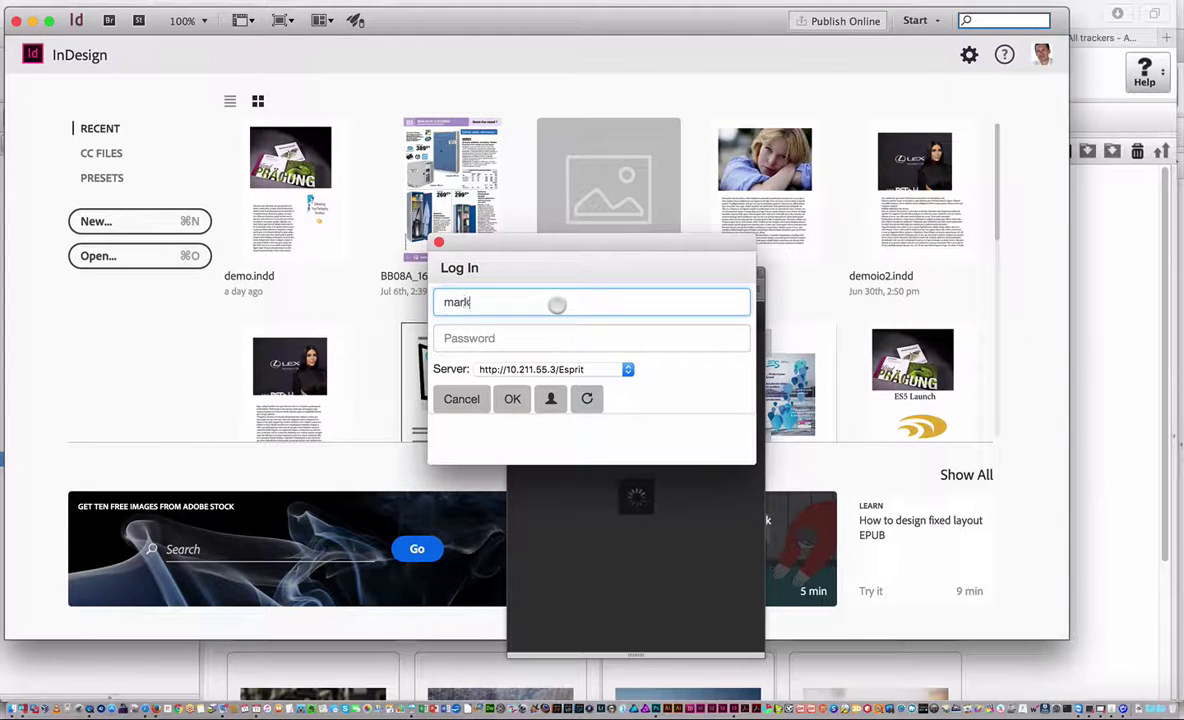
{"action": "type", "text": "marketing"}
{"action": "key", "text": "Tab"}
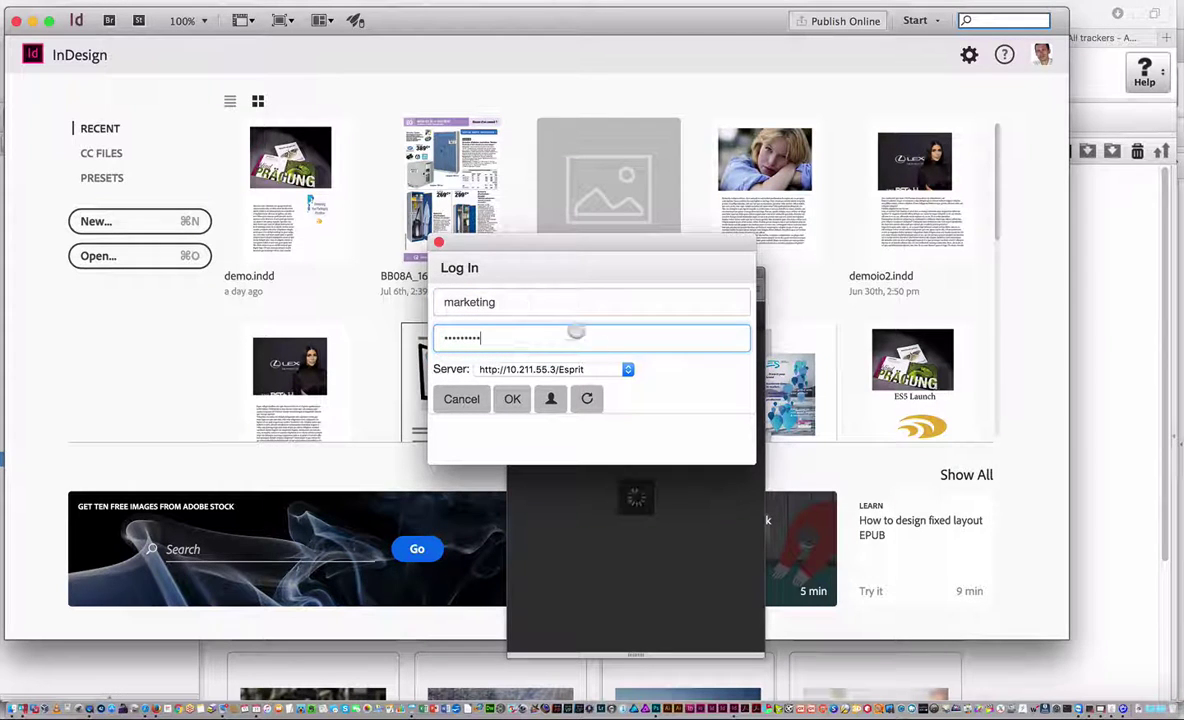
{"action": "left_click", "coordinate": [598, 369]}
{"action": "left_click", "coordinate": [663, 373]}
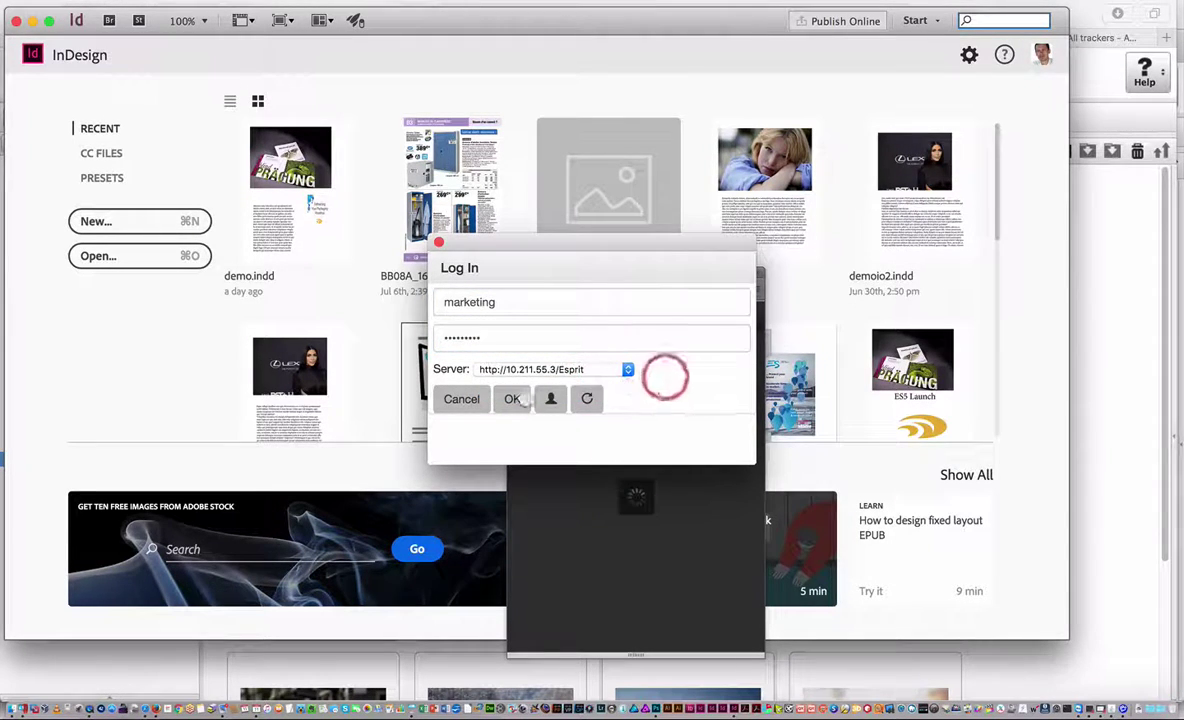
{"action": "left_click", "coordinate": [512, 399]}
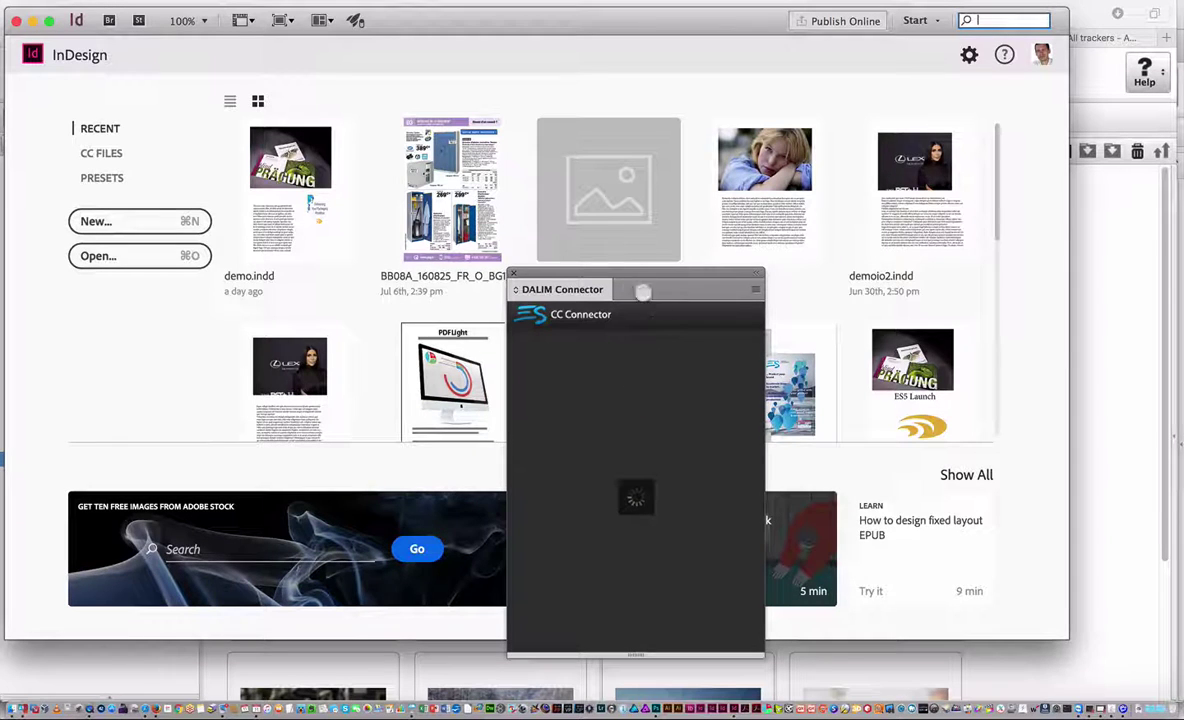
{"action": "left_click_drag", "start_coordinate": [588, 272], "coordinate": [900, 133]}
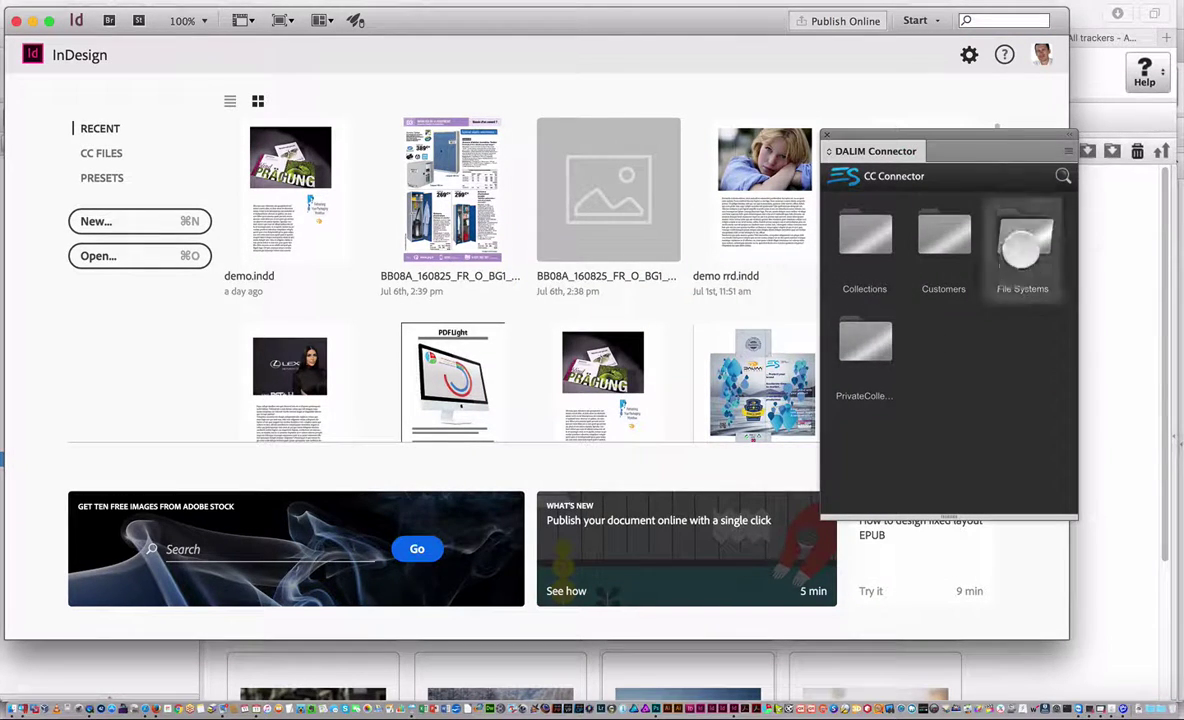
Create a new one-page InDesign document with the default Letter settings
{"action": "left_click", "coordinate": [1021, 245]}
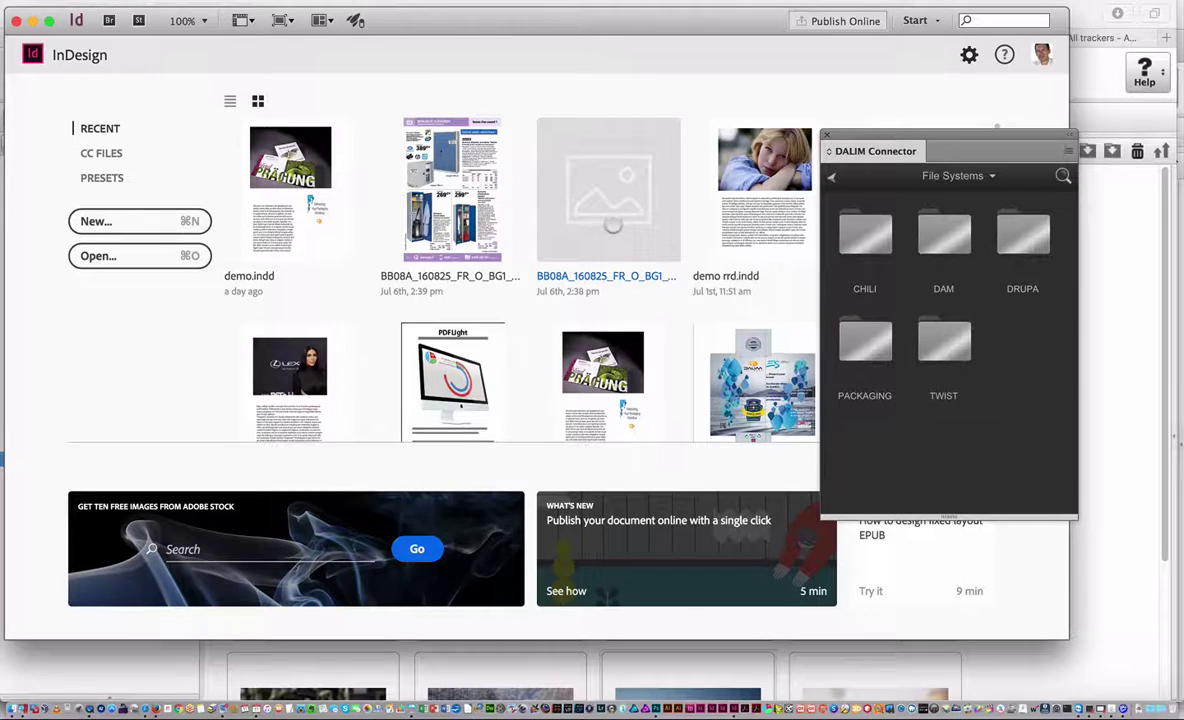
{"action": "key", "text": "super+n"}
{"action": "left_click", "coordinate": [686, 526]}
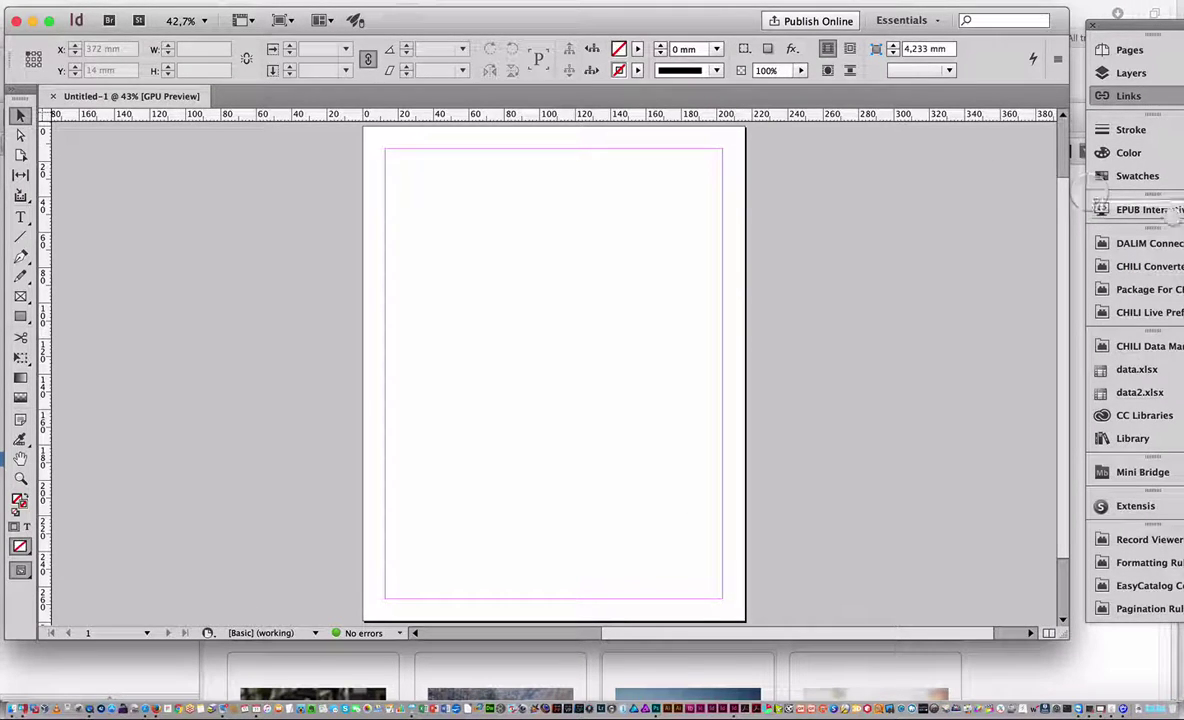
Browse the DALIM Connector to DRUPA > THEMAGAZINE 20 > Links
{"action": "left_click", "coordinate": [1158, 243]}
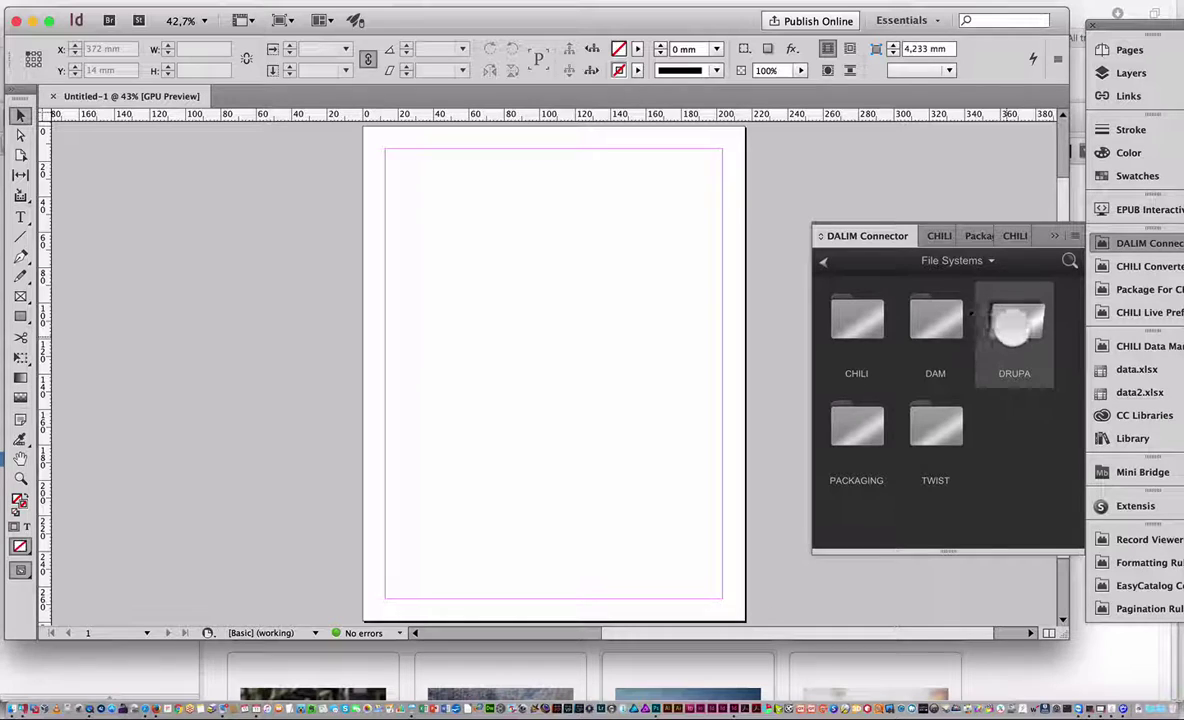
{"action": "left_click", "coordinate": [1013, 326]}
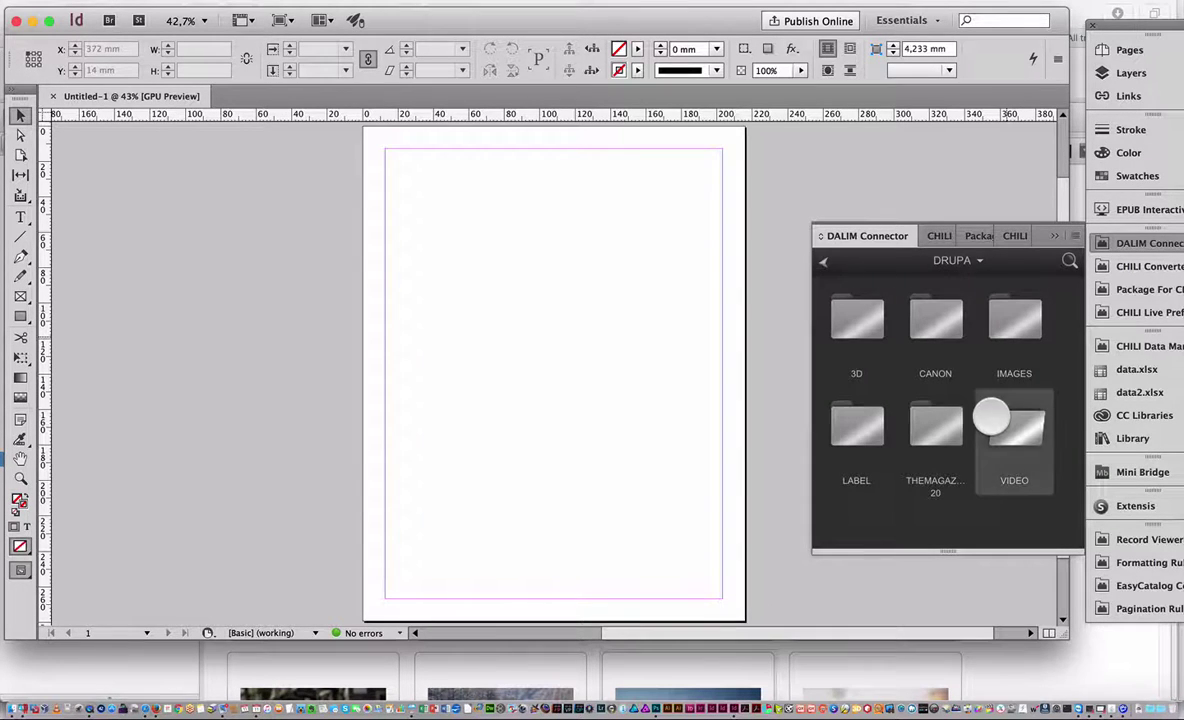
{"action": "left_click", "coordinate": [930, 427]}
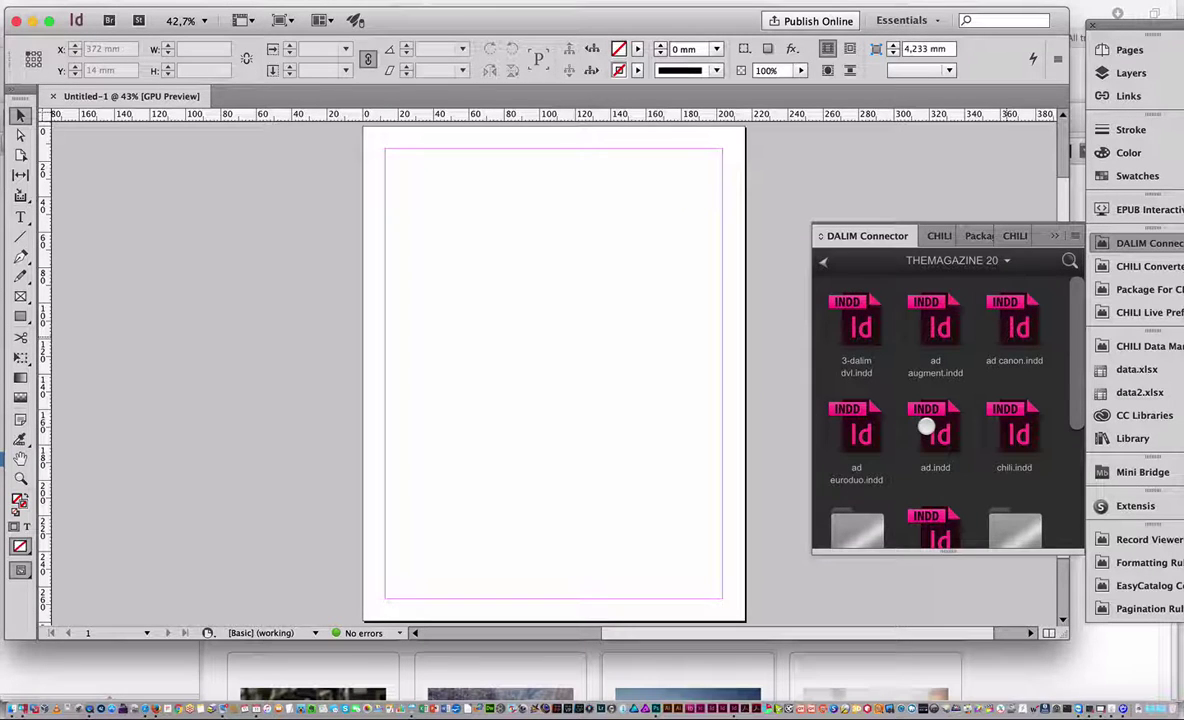
{"action": "scroll", "coordinate": [927, 427], "scroll_direction": "down", "scroll_amount": 3}
{"action": "left_click", "coordinate": [1011, 466]}
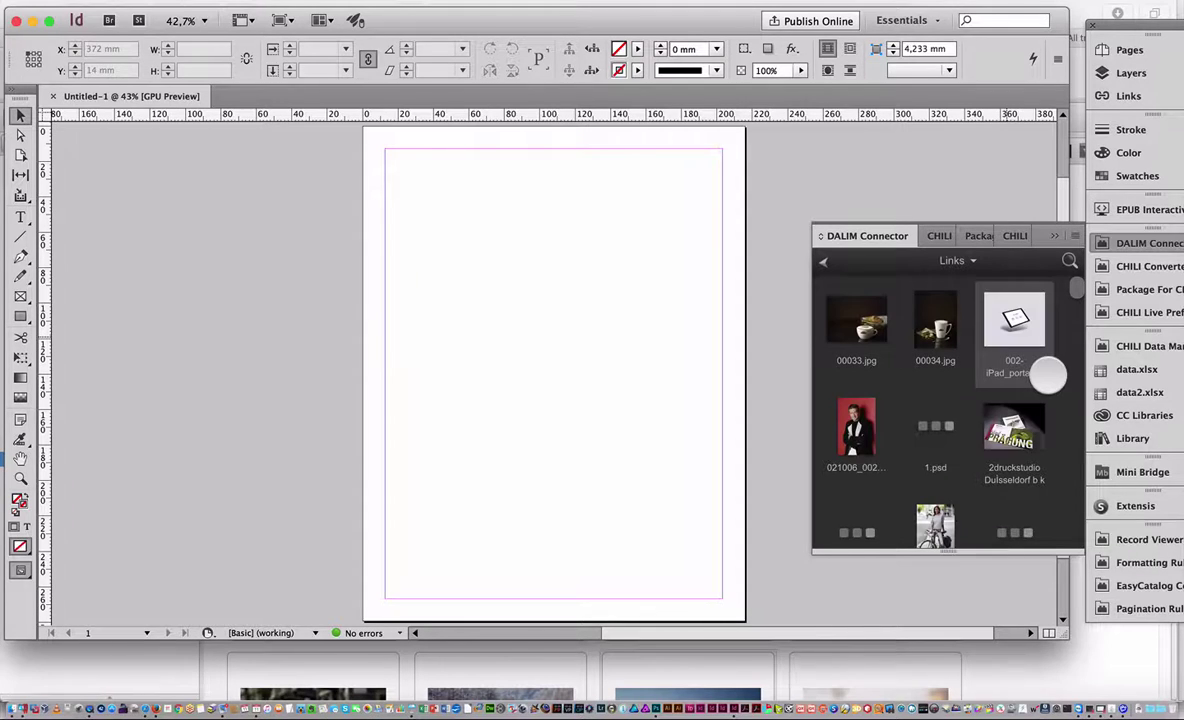
Place the PRÄGUNG brochure photo at the page's top-left margin and reset the connector view
{"action": "left_click_drag", "start_coordinate": [846, 354], "coordinate": [476, 243]}
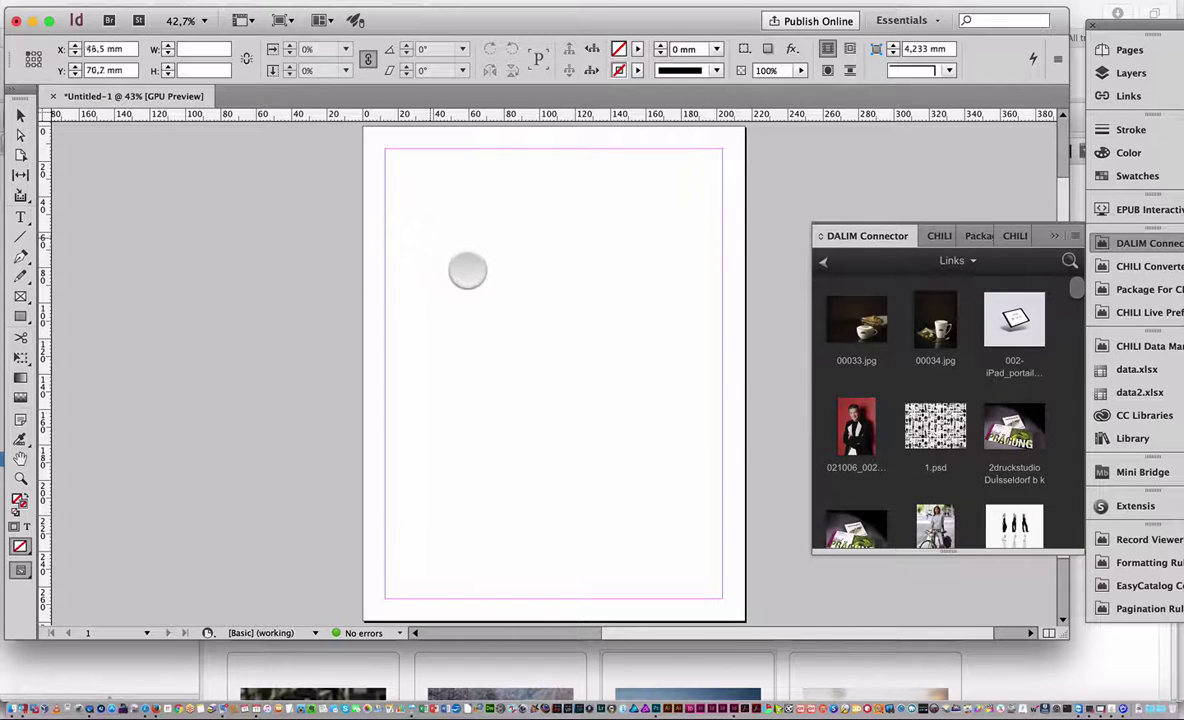
{"action": "left_click", "coordinate": [431, 239]}
{"action": "left_click_drag", "start_coordinate": [470, 238], "coordinate": [435, 163]}
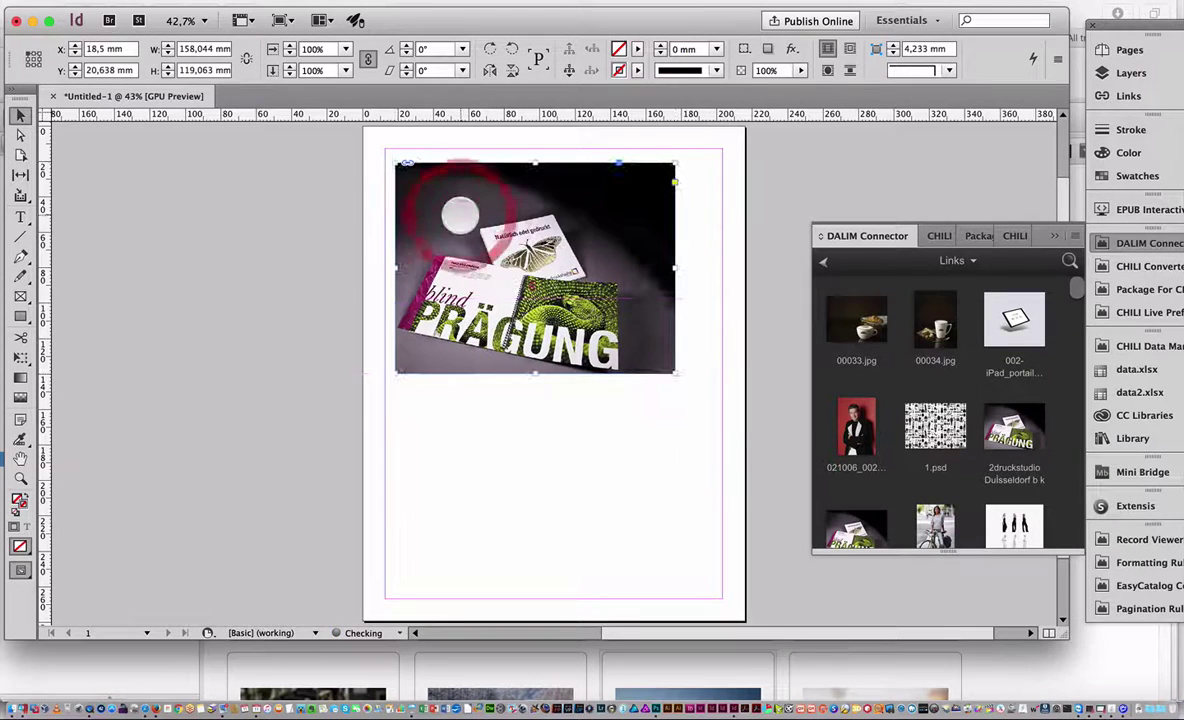
{"action": "left_click", "coordinate": [138, 207]}
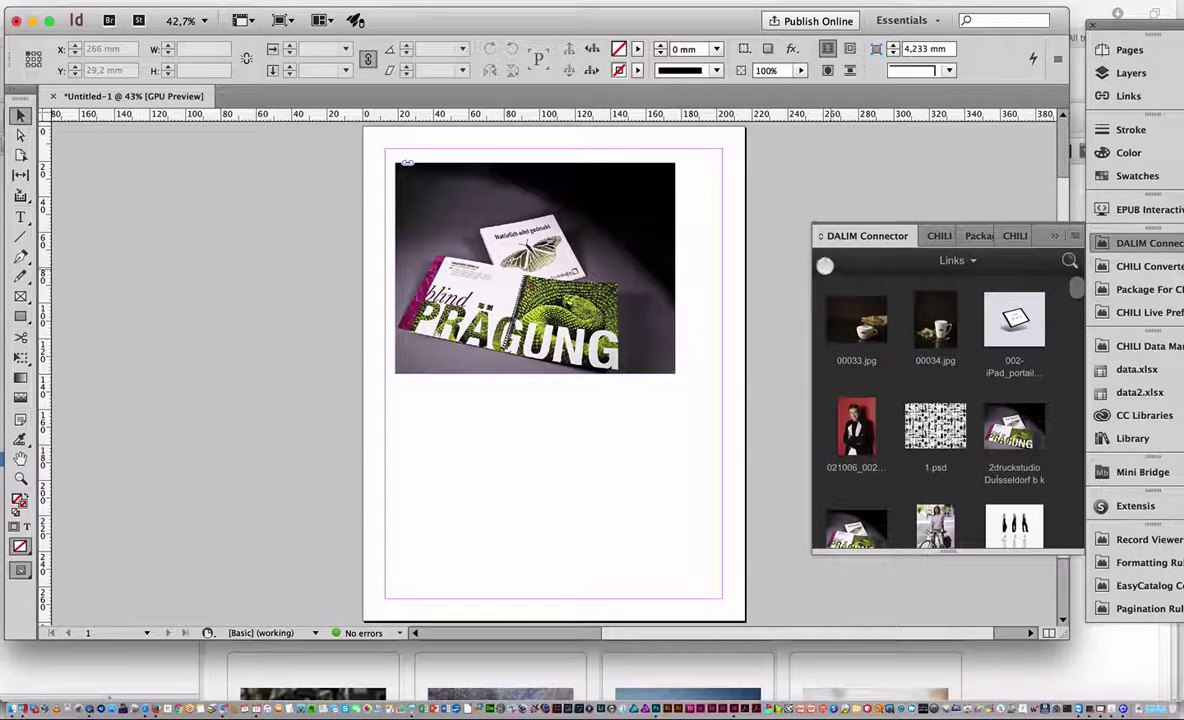
{"action": "left_click", "coordinate": [1075, 235]}
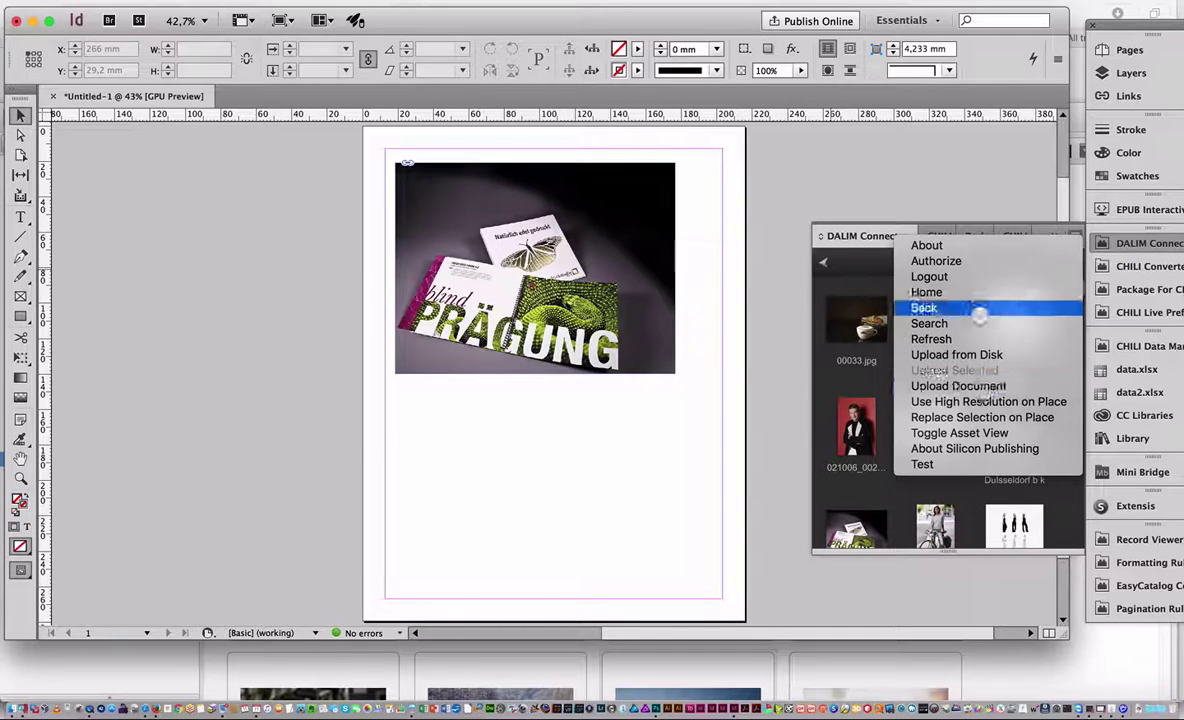
{"action": "left_click", "coordinate": [975, 292]}
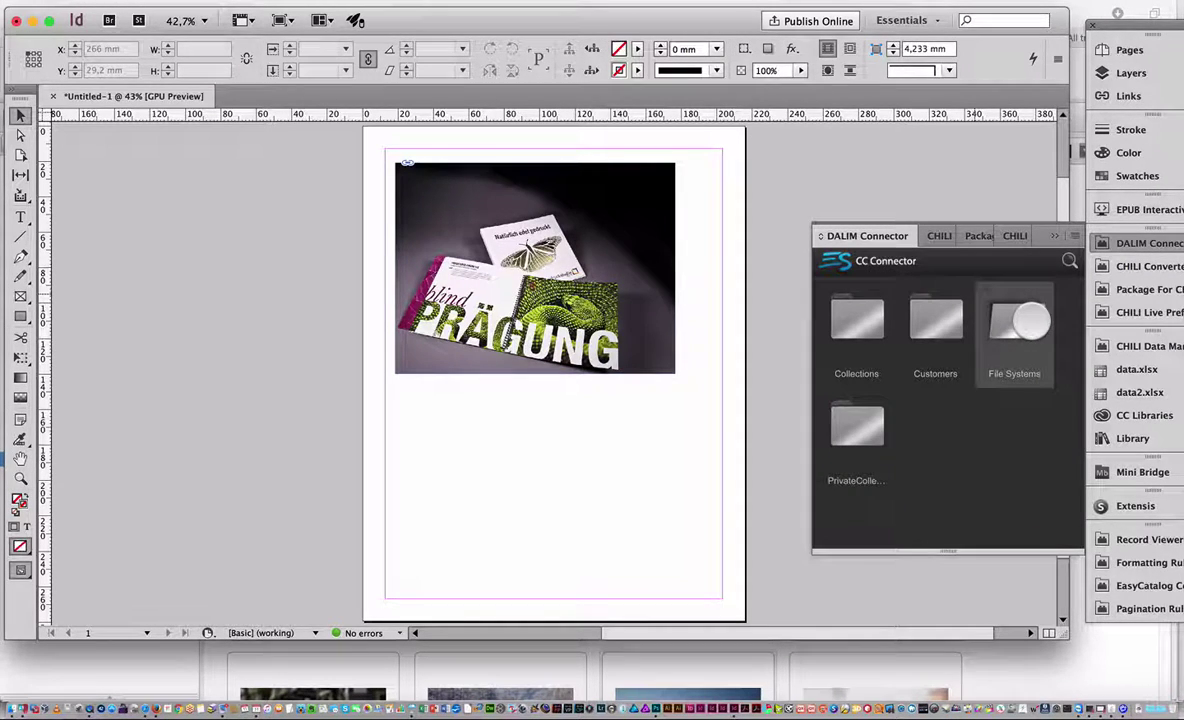
Search the DALIM Connector's DAM assets for 'bottle'
{"action": "left_click", "coordinate": [1020, 320]}
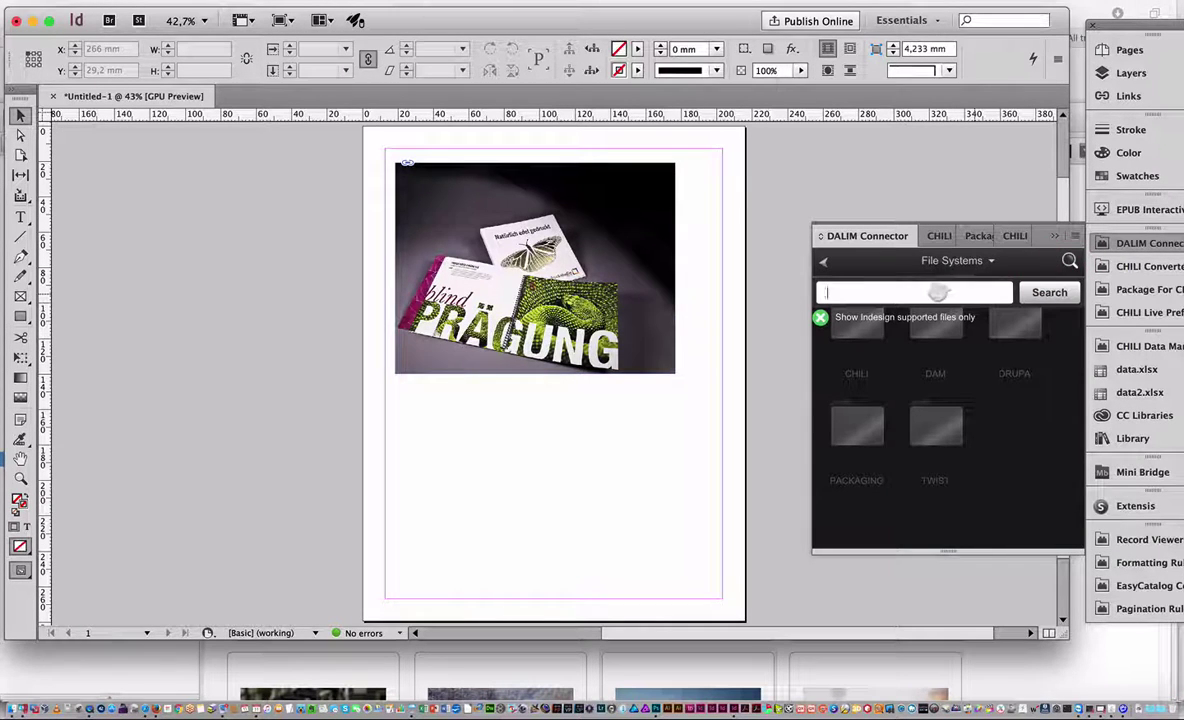
{"action": "left_click", "coordinate": [937, 292]}
{"action": "type", "text": "ottle"}
{"action": "key", "text": "Return"}
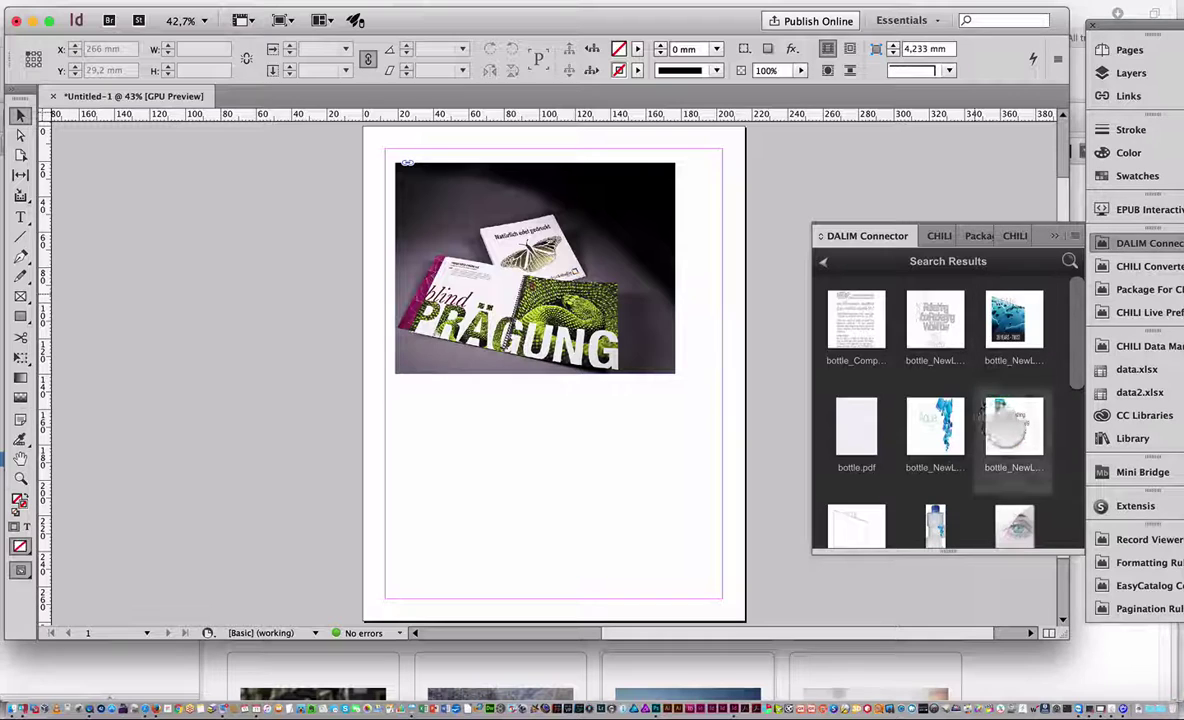
{"action": "scroll", "coordinate": [1004, 420], "scroll_direction": "down", "scroll_amount": 2}
{"action": "scroll", "coordinate": [1004, 420], "scroll_direction": "down", "scroll_amount": 1}
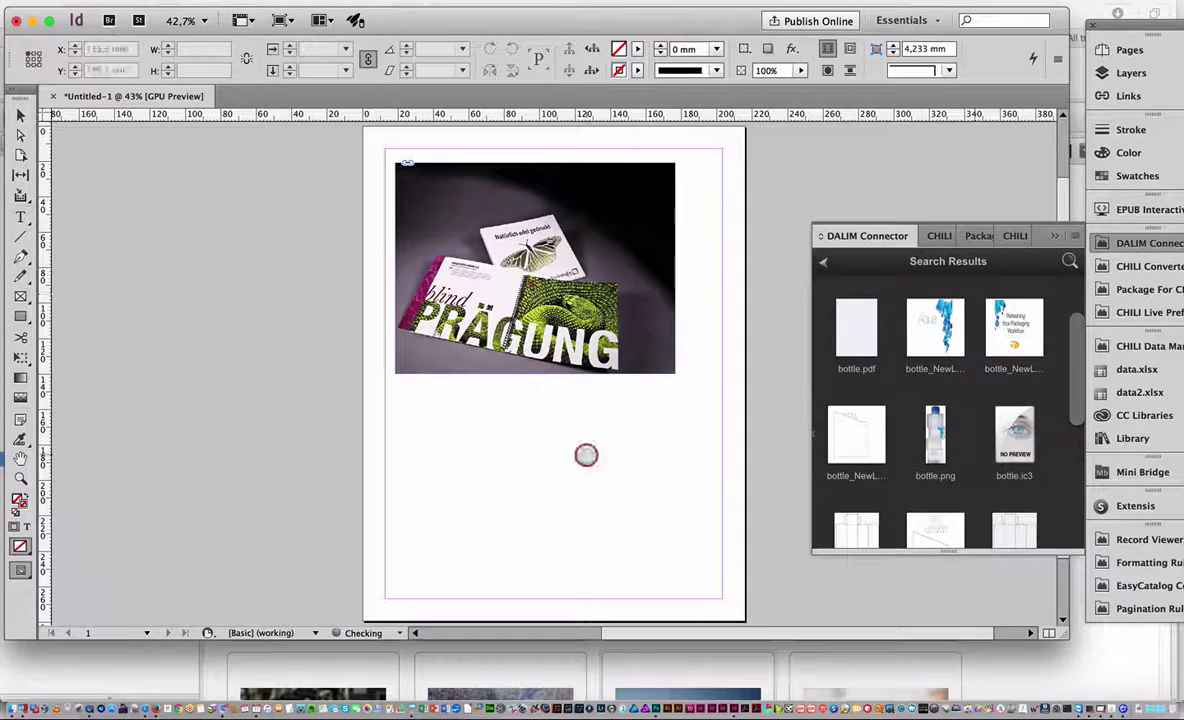
Place bottle.png at the lower right of the page below the Prägung photo, then start saving
{"action": "left_click_drag", "start_coordinate": [542, 435], "coordinate": [545, 434]}
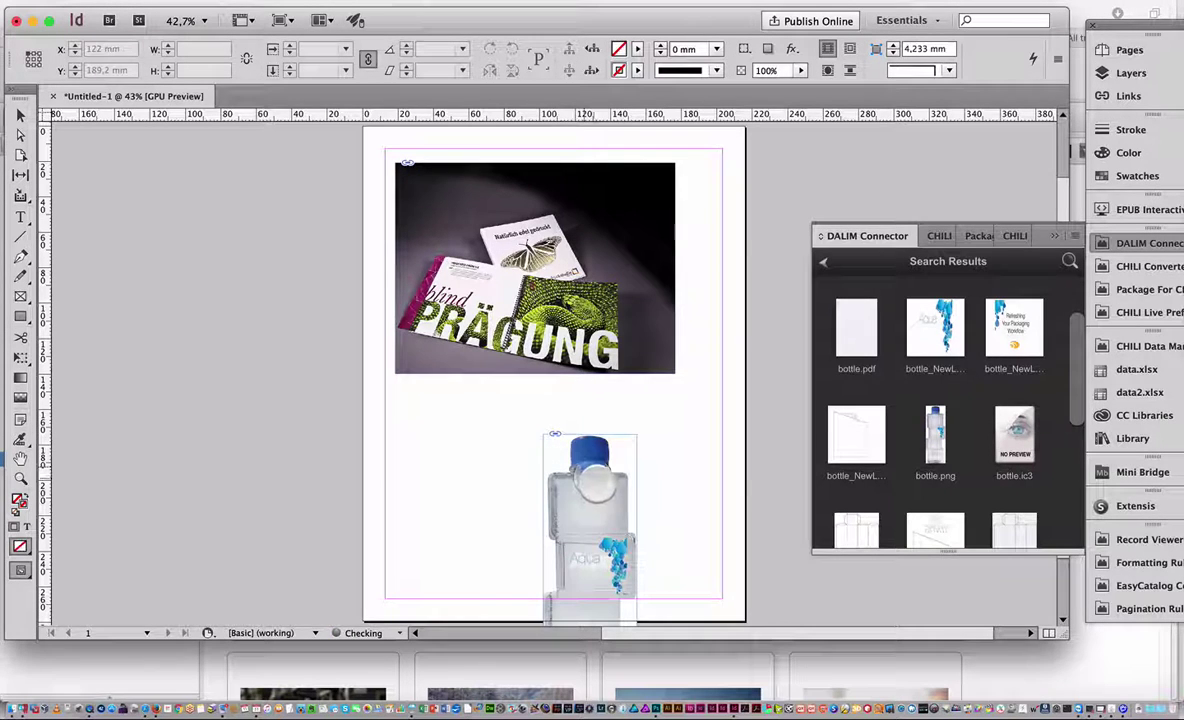
{"action": "left_click_drag", "start_coordinate": [593, 504], "coordinate": [563, 346]}
{"action": "left_click", "coordinate": [545, 300]}
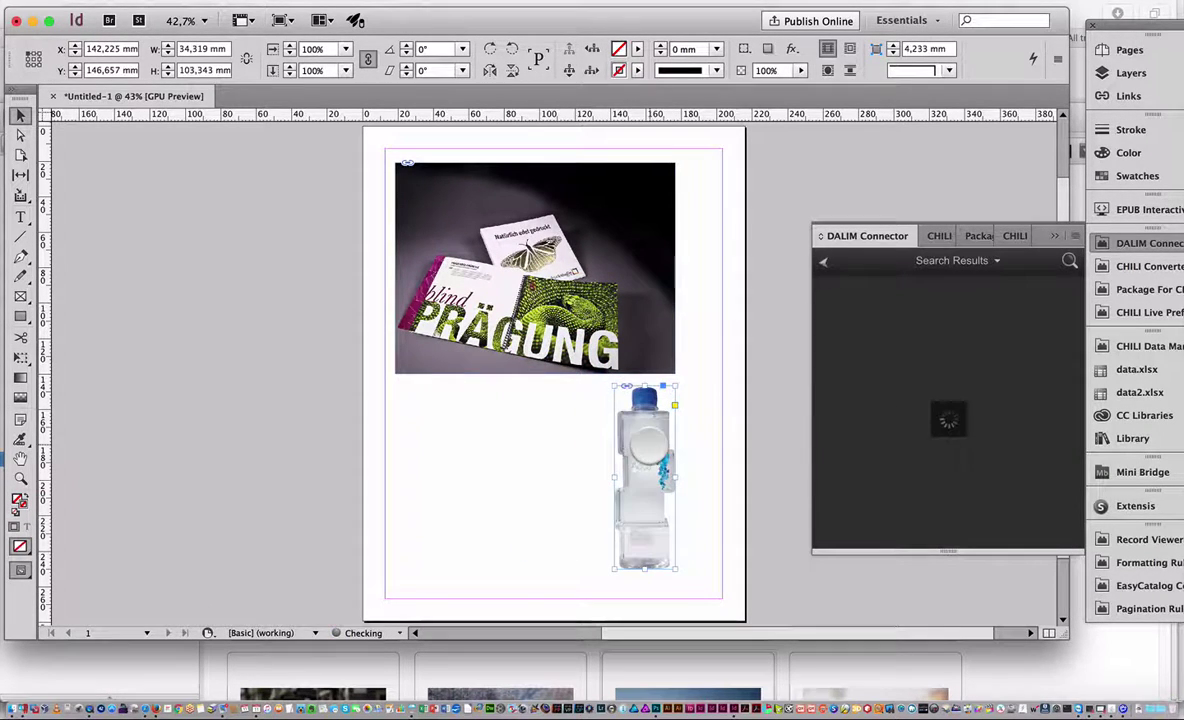
{"action": "left_click", "coordinate": [150, 251]}
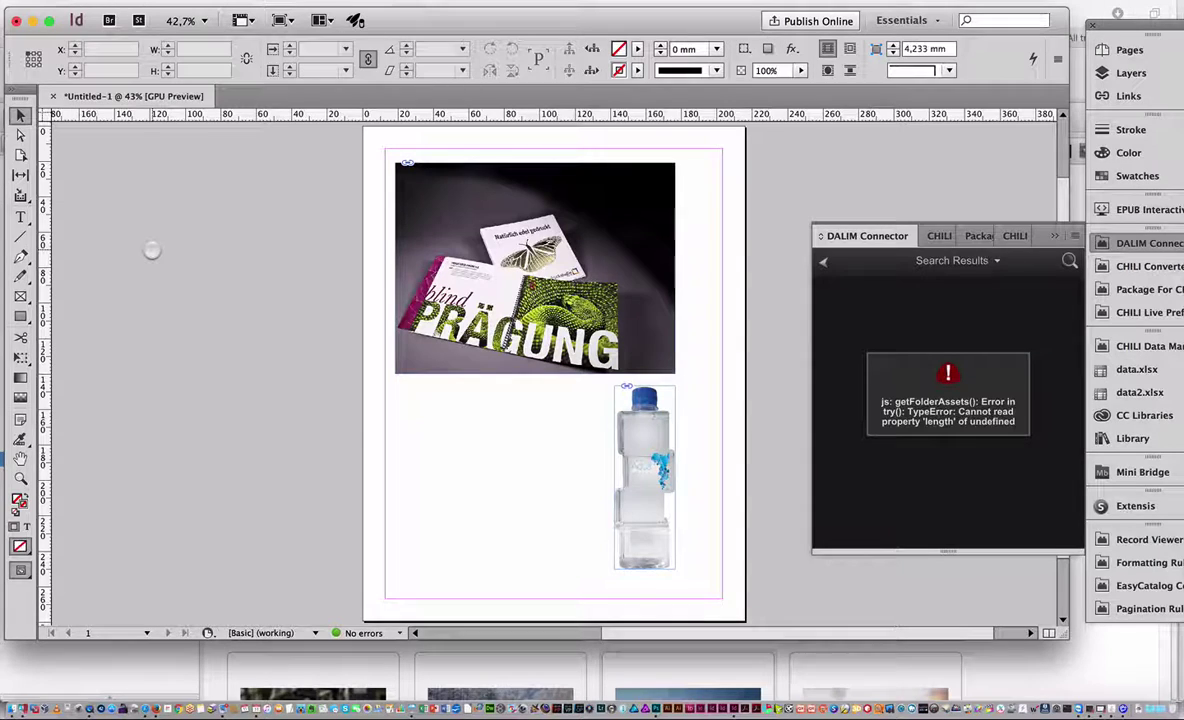
{"action": "key", "text": "super+s"}
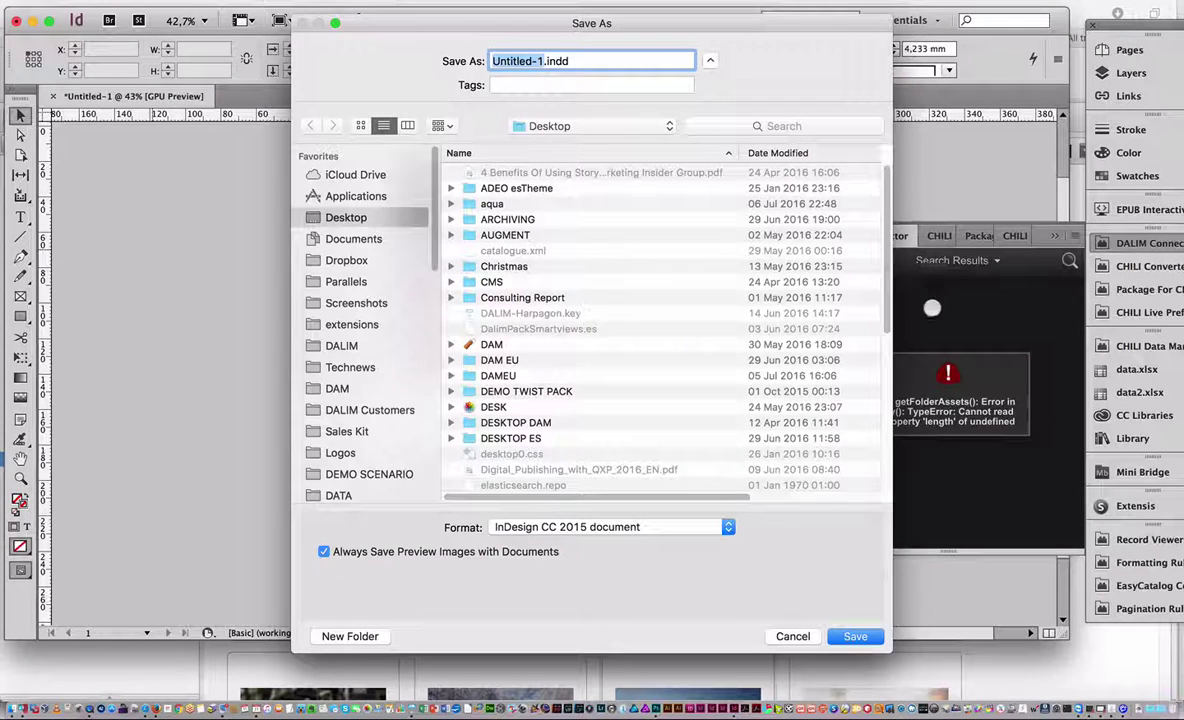
Save the layout as demo.indd
{"action": "type", "text": "demo"}
{"action": "key", "text": "Return"}
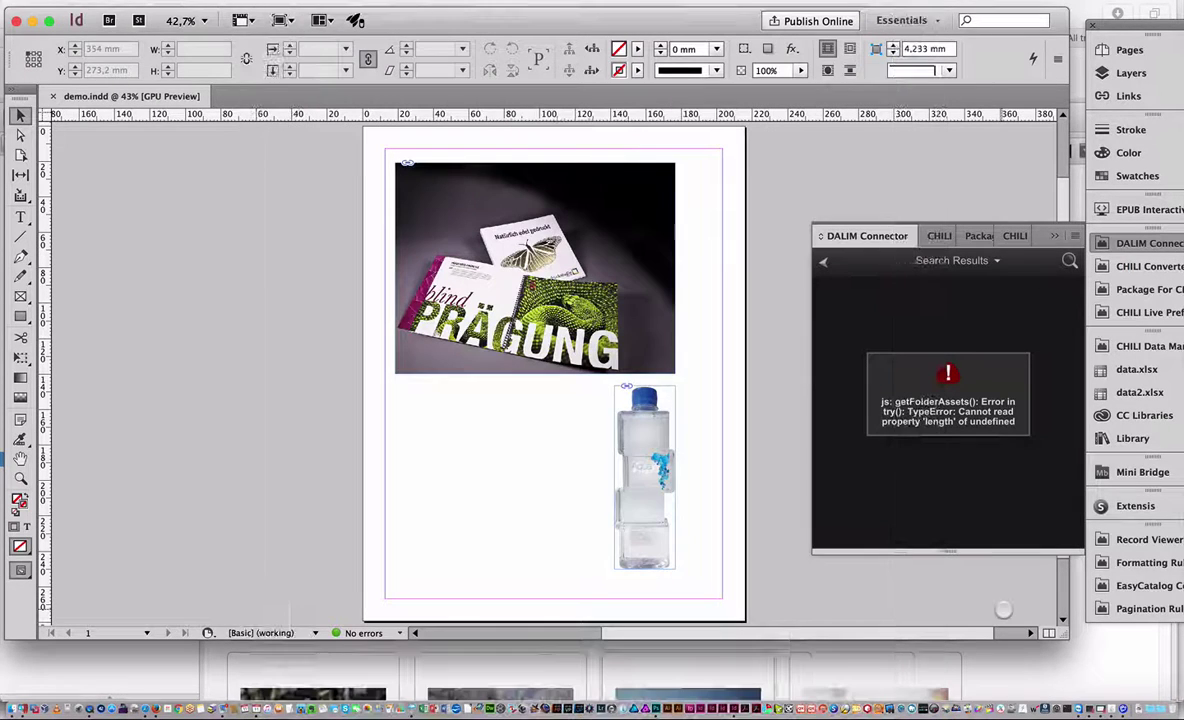
{"action": "double_click", "coordinate": [1008, 328]}
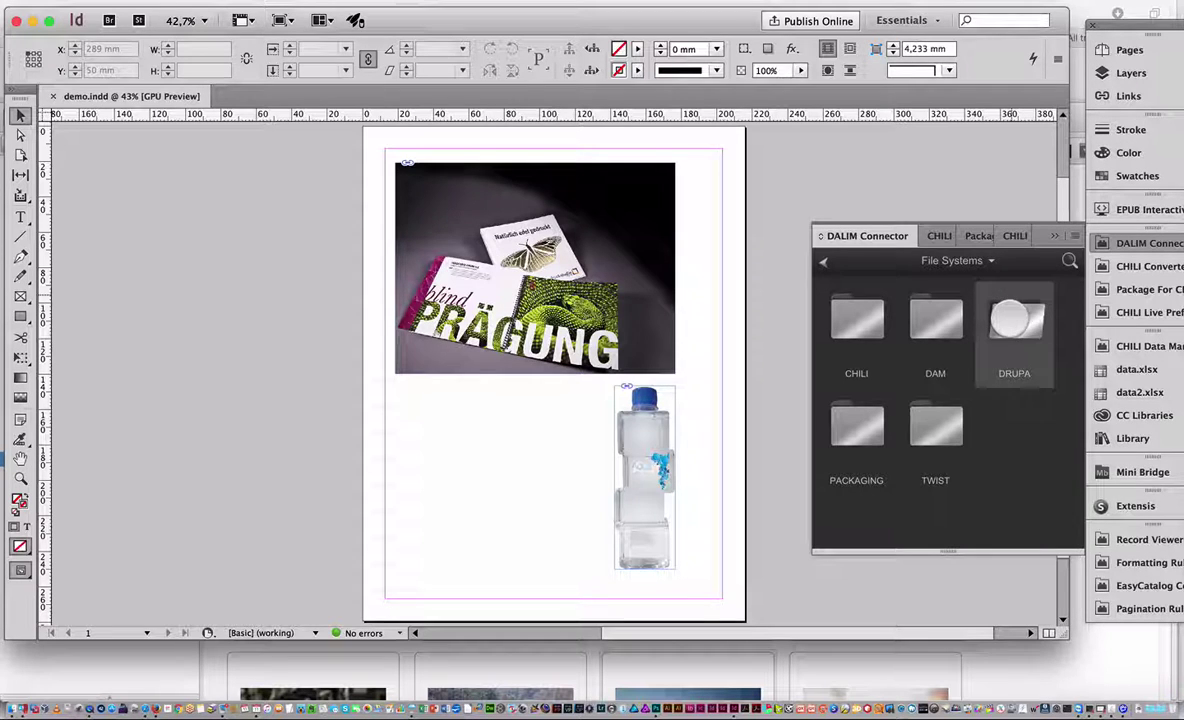
Upload demo.indd into the DRUPA folder of DALIM ES using Upload Document
{"action": "left_click", "coordinate": [1014, 319]}
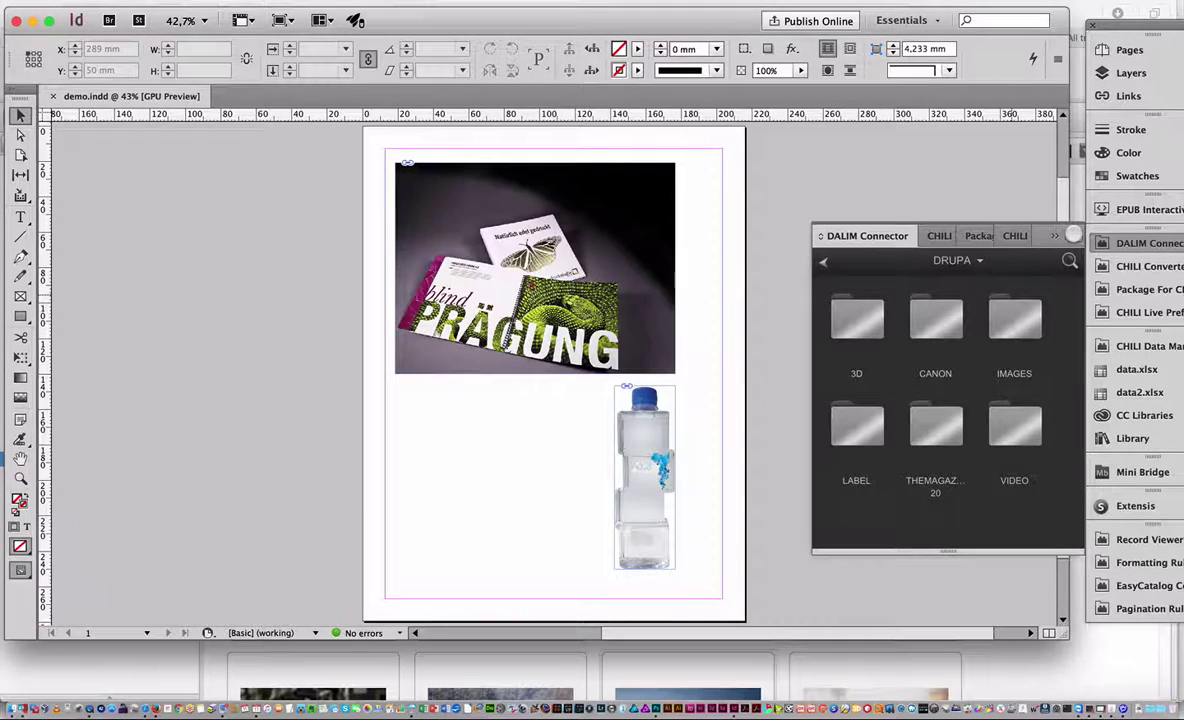
{"action": "left_click", "coordinate": [1073, 235]}
{"action": "left_click", "coordinate": [1011, 391]}
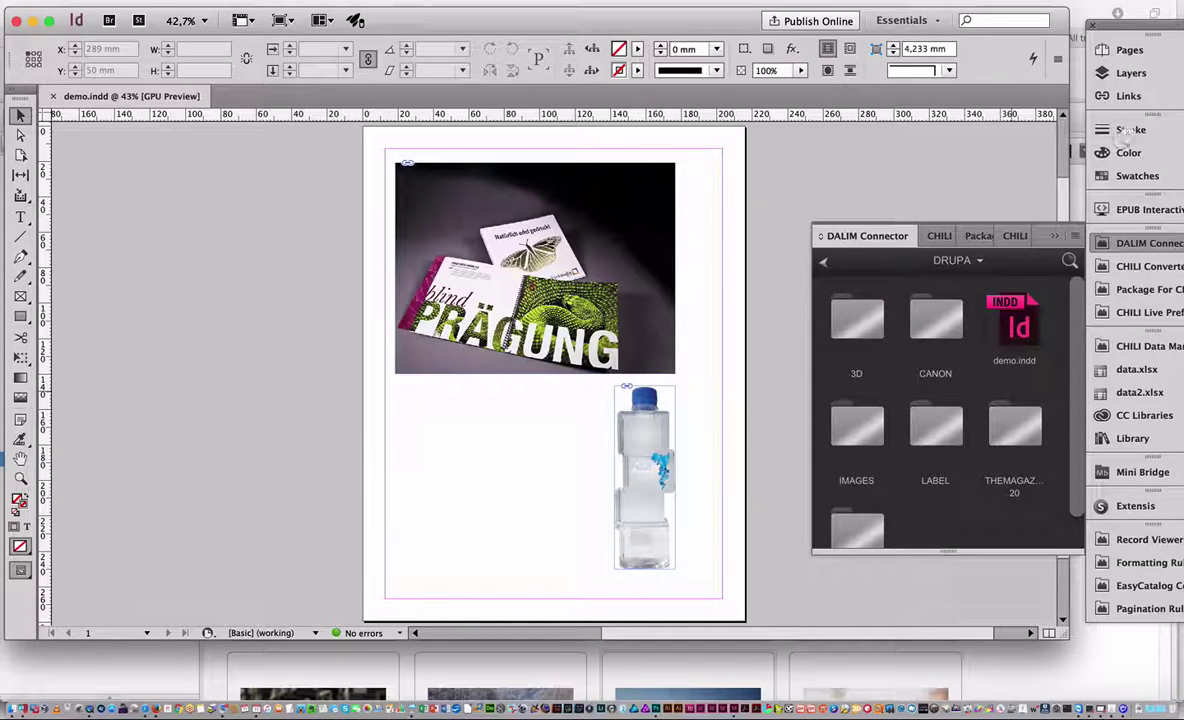
Widen the Links panel and show the Prägung photo's Link Info with its DRUPA path and DALIM Low-Res status
{"action": "left_click", "coordinate": [1128, 95]}
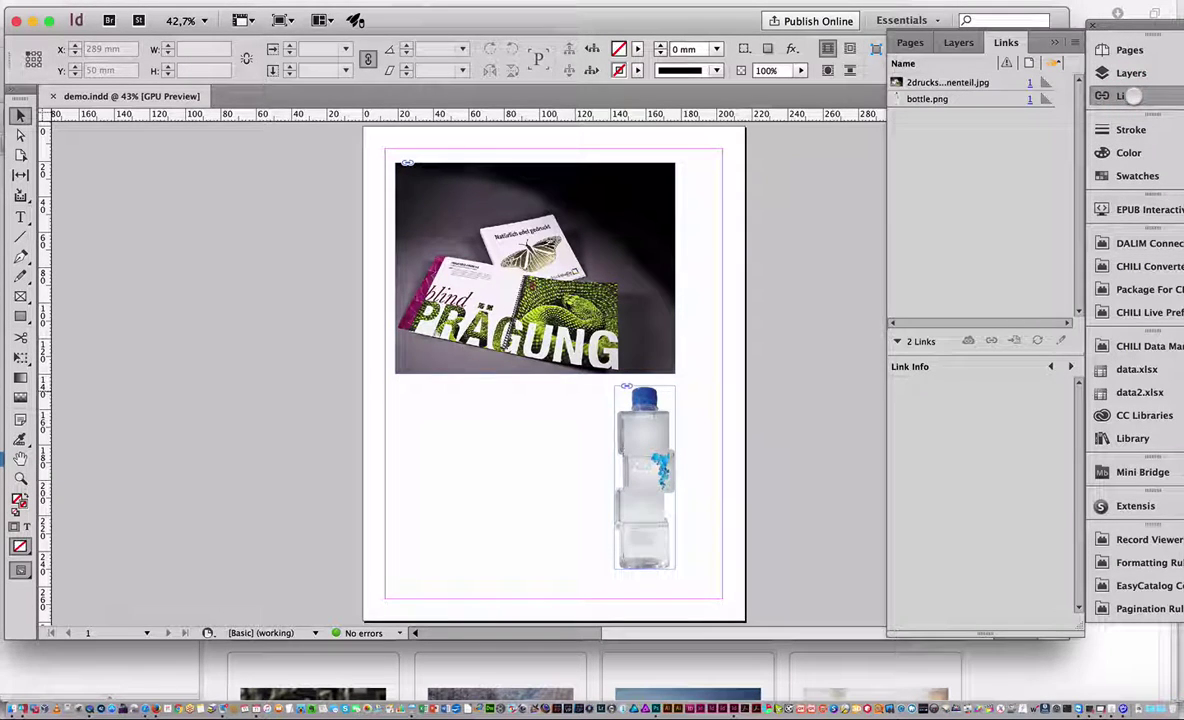
{"action": "left_click_drag", "start_coordinate": [885, 180], "coordinate": [806, 180]}
{"action": "left_click", "coordinate": [605, 262]}
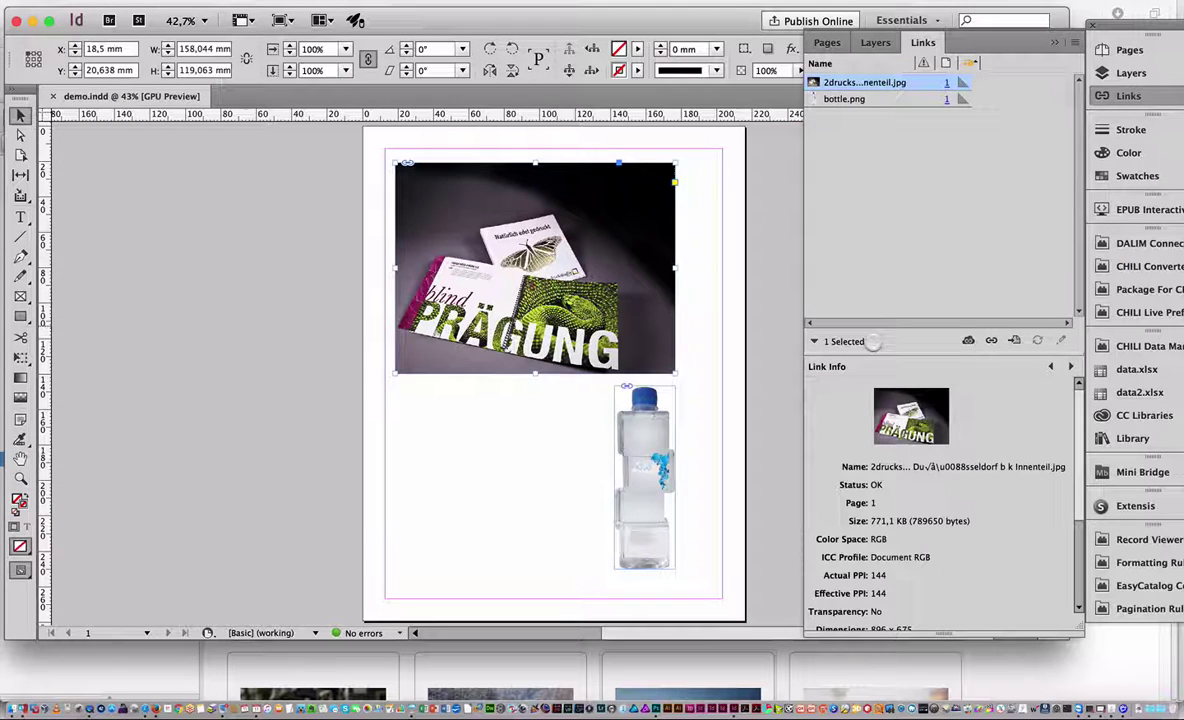
{"action": "scroll", "coordinate": [941, 428], "scroll_direction": "down", "scroll_amount": 5}
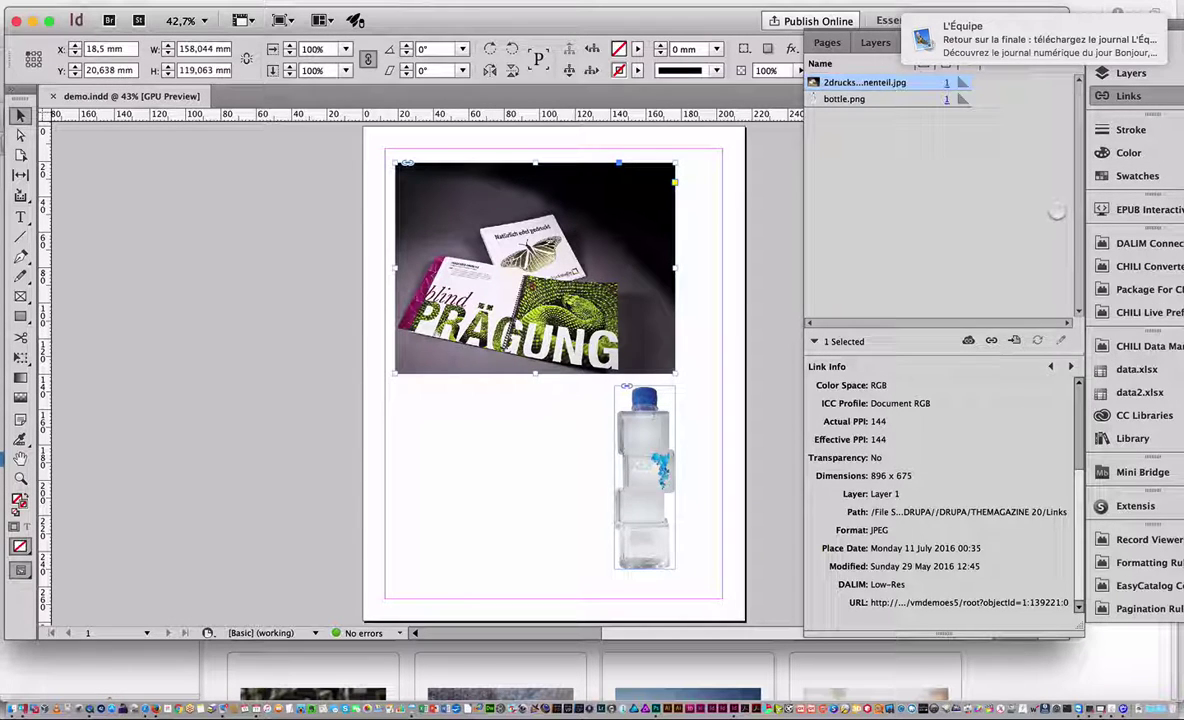
{"action": "key", "text": "super+Tab"}
{"action": "key", "text": "super+Tab"}
{"action": "key", "text": "super+Tab"}
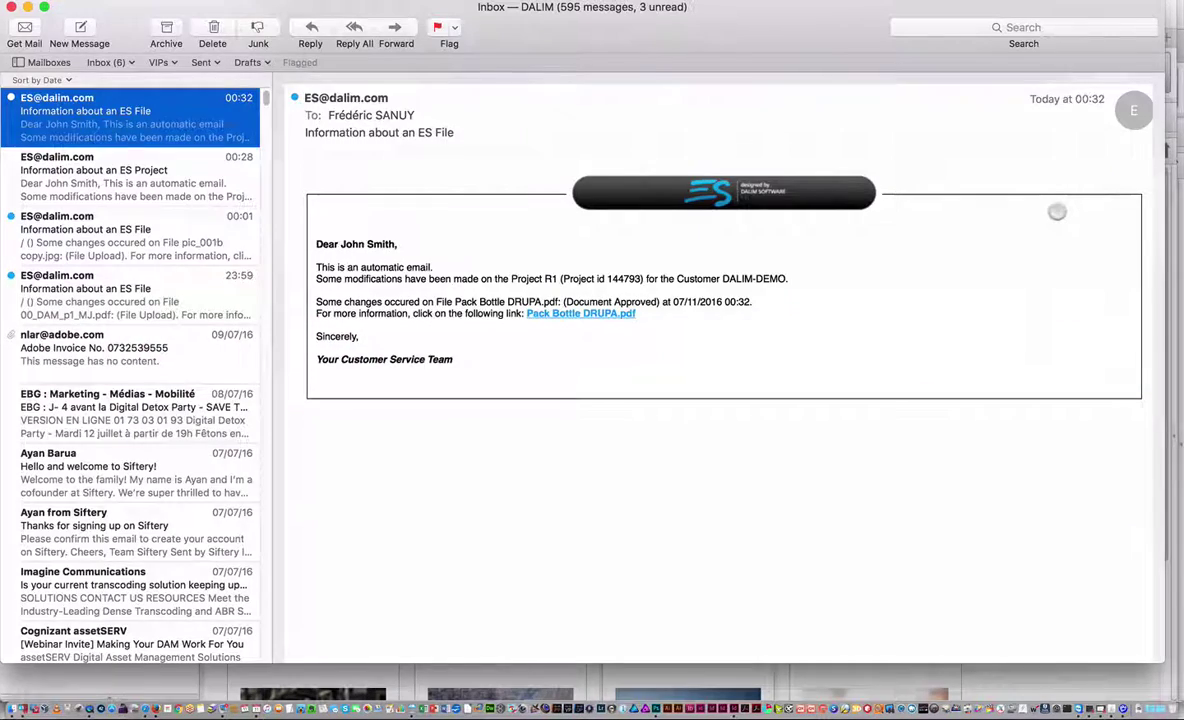
{"action": "key", "text": "super+Tab"}
{"action": "key", "text": "super+Tab"}
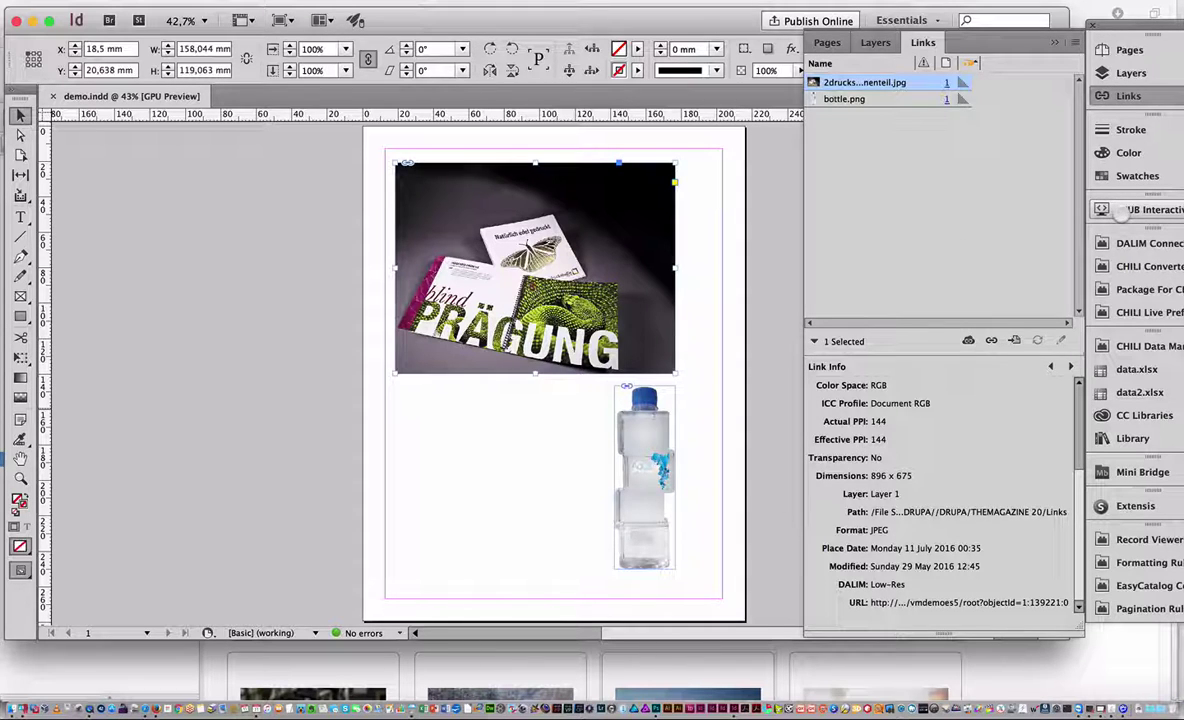
Switch to the DALIM ES browser and open the DRUPA folder in the File System tree
{"action": "left_click", "coordinate": [289, 425]}
{"action": "key", "text": "super+Tab"}
{"action": "key", "text": "super+Tab"}
{"action": "key", "text": "super+Tab"}
{"action": "key", "text": "super+Tab"}
{"action": "key", "text": "super+Tab"}
{"action": "key", "text": "super+Tab"}
{"action": "key", "text": "super+Tab"}
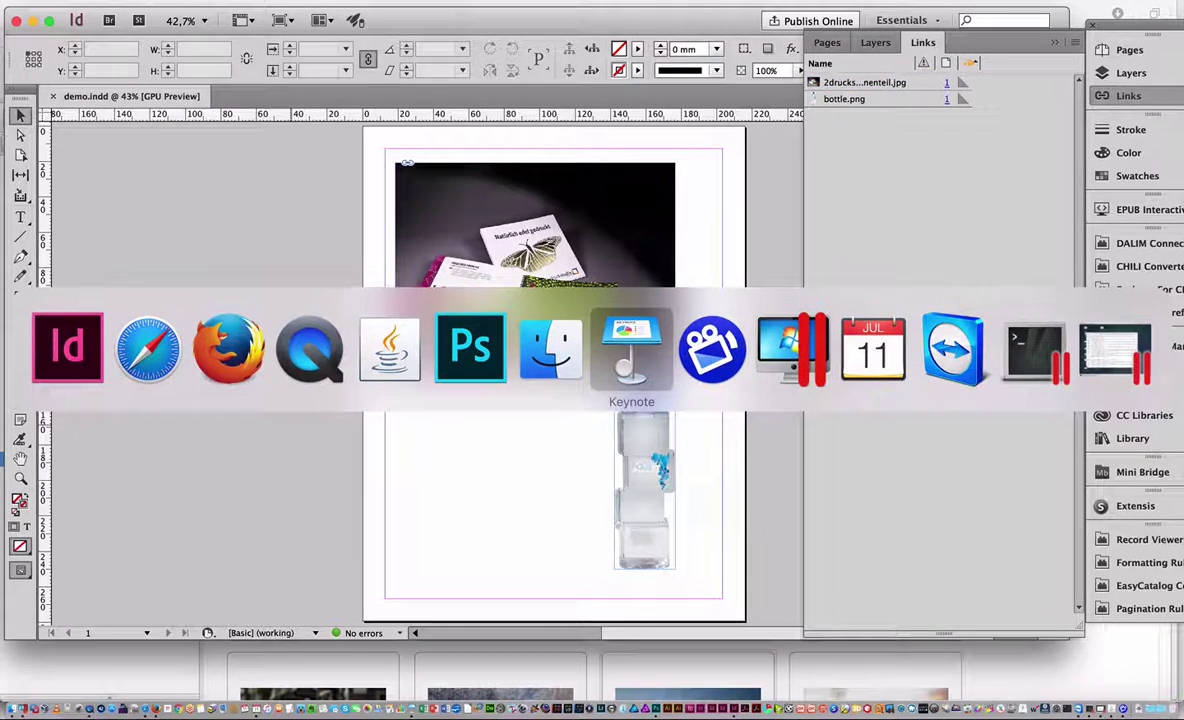
{"action": "key", "text": "super+shift+Tab"}
{"action": "key", "text": "super+shift+Tab"}
{"action": "key", "text": "super+shift+Tab"}
{"action": "key", "text": "super+shift+Tab"}
{"action": "key", "text": "super+shift+Tab"}
{"action": "key", "text": "super+shift+Tab"}
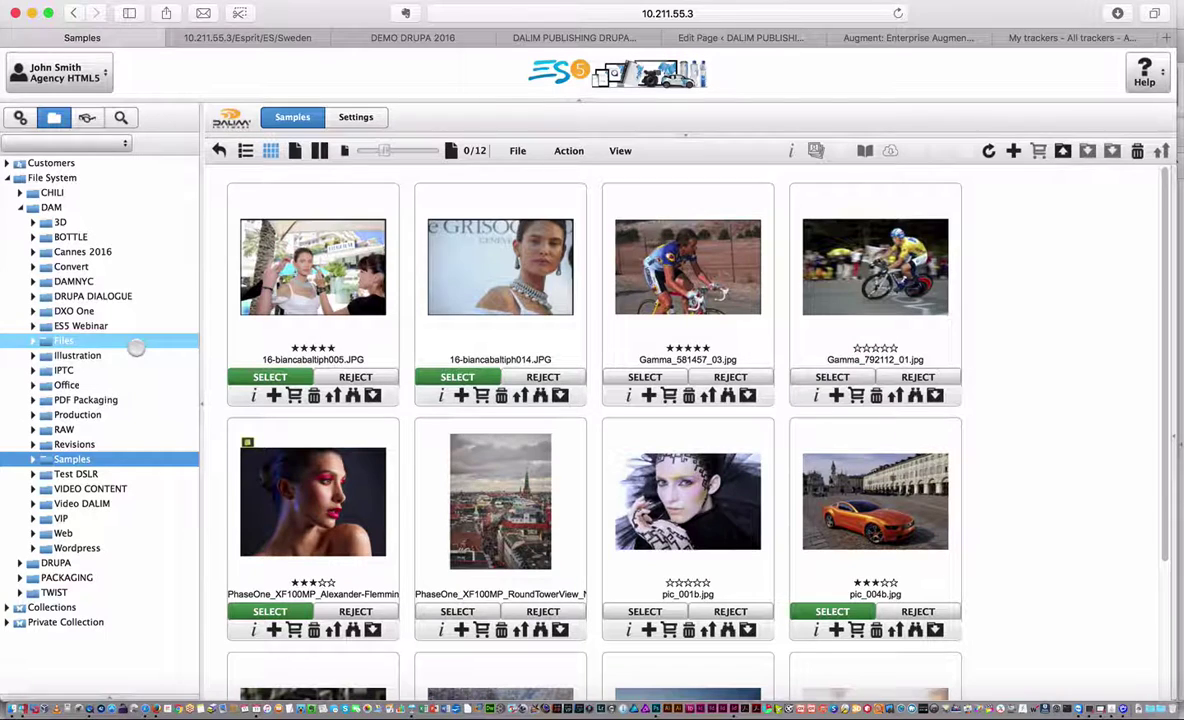
{"action": "left_click", "coordinate": [50, 207]}
{"action": "left_click", "coordinate": [20, 207]}
{"action": "left_click", "coordinate": [60, 222]}
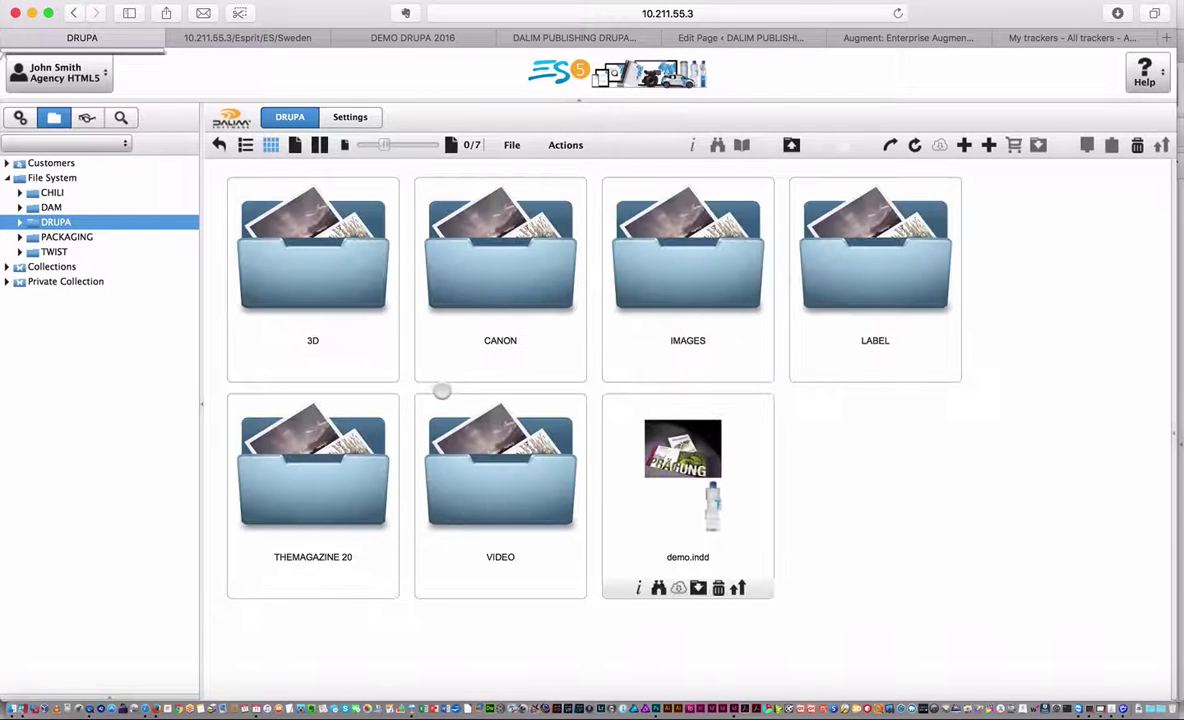
Preview demo.indd revision R1 in the ES viewer, then return to InDesign
{"action": "double_click", "coordinate": [687, 460]}
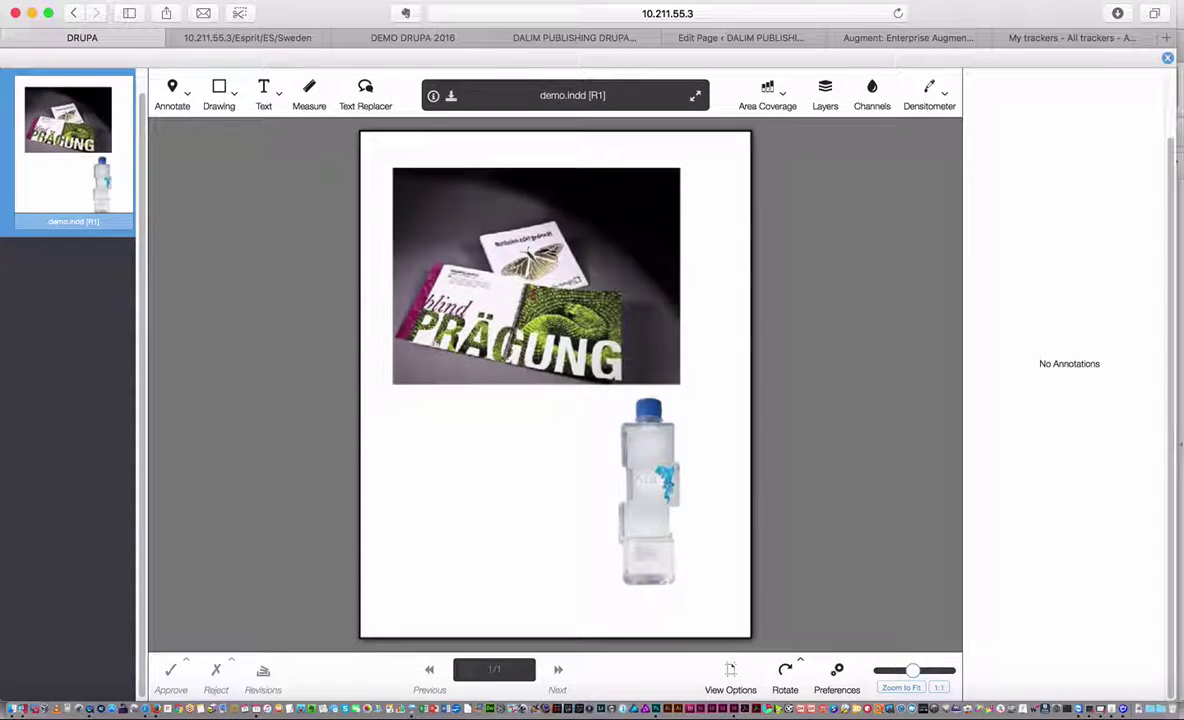
{"action": "key", "text": "Escape"}
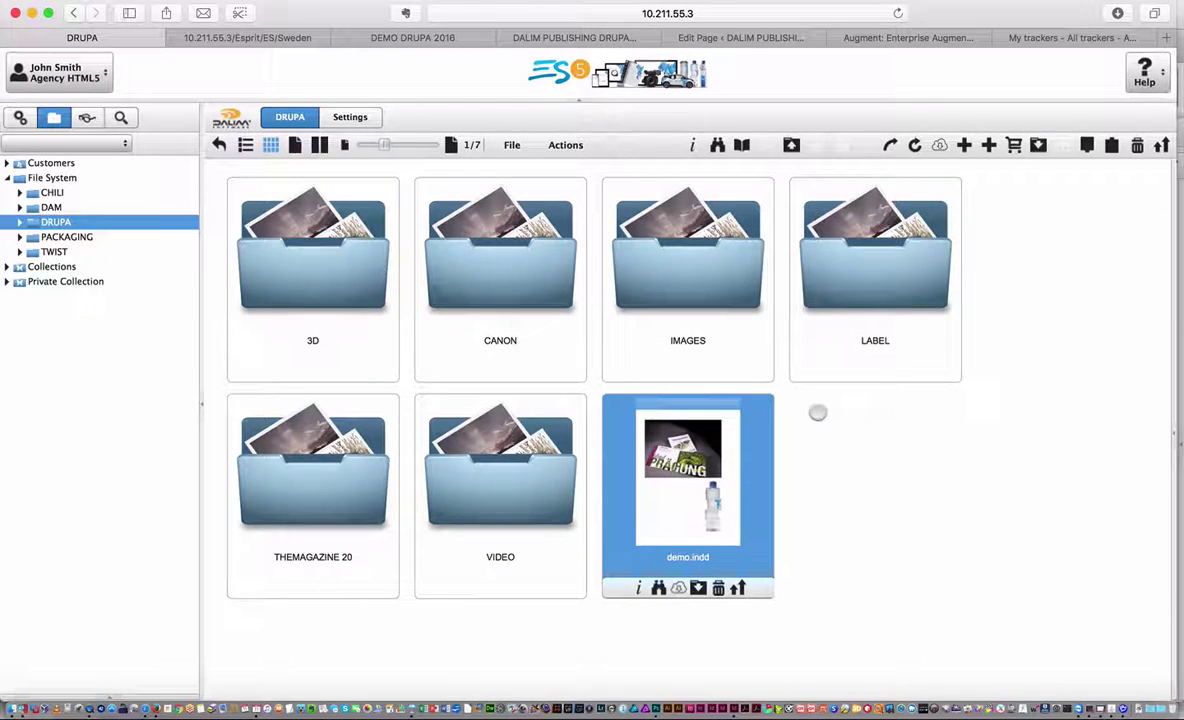
{"action": "key", "text": "super+Tab"}
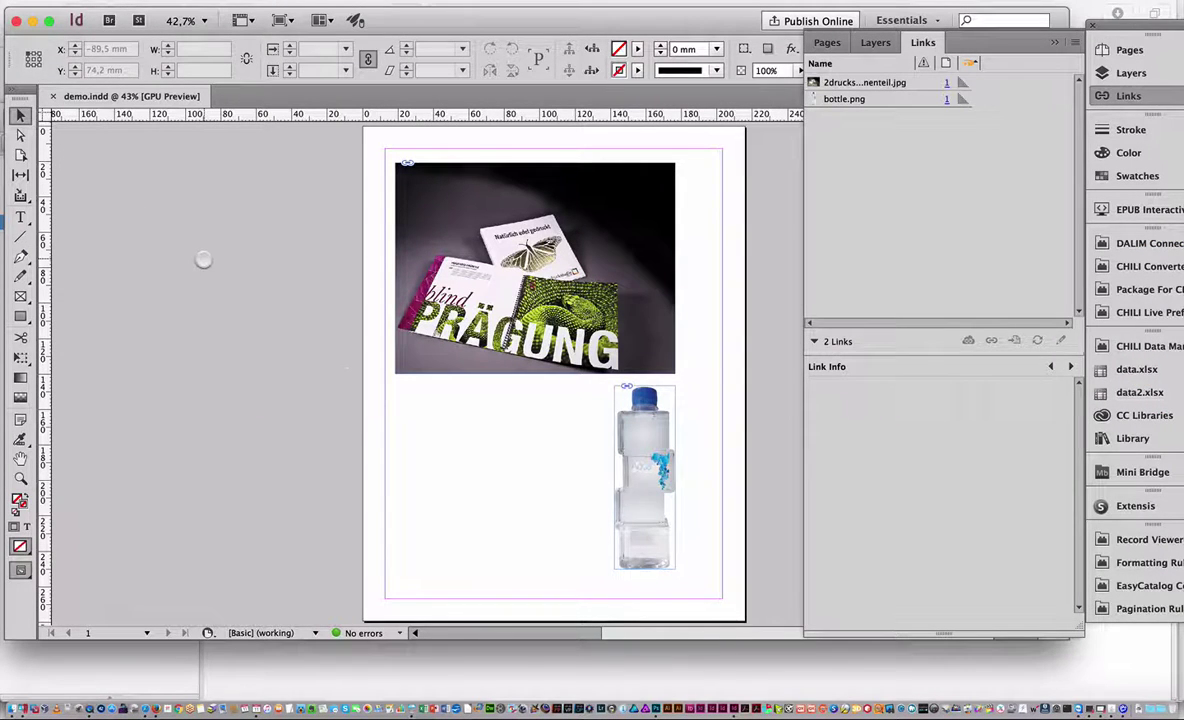
Draw a text frame below the photo, left of the bottle, and fill it with placeholder text
{"action": "key", "text": "t"}
{"action": "left_click_drag", "start_coordinate": [403, 397], "coordinate": [594, 557]}
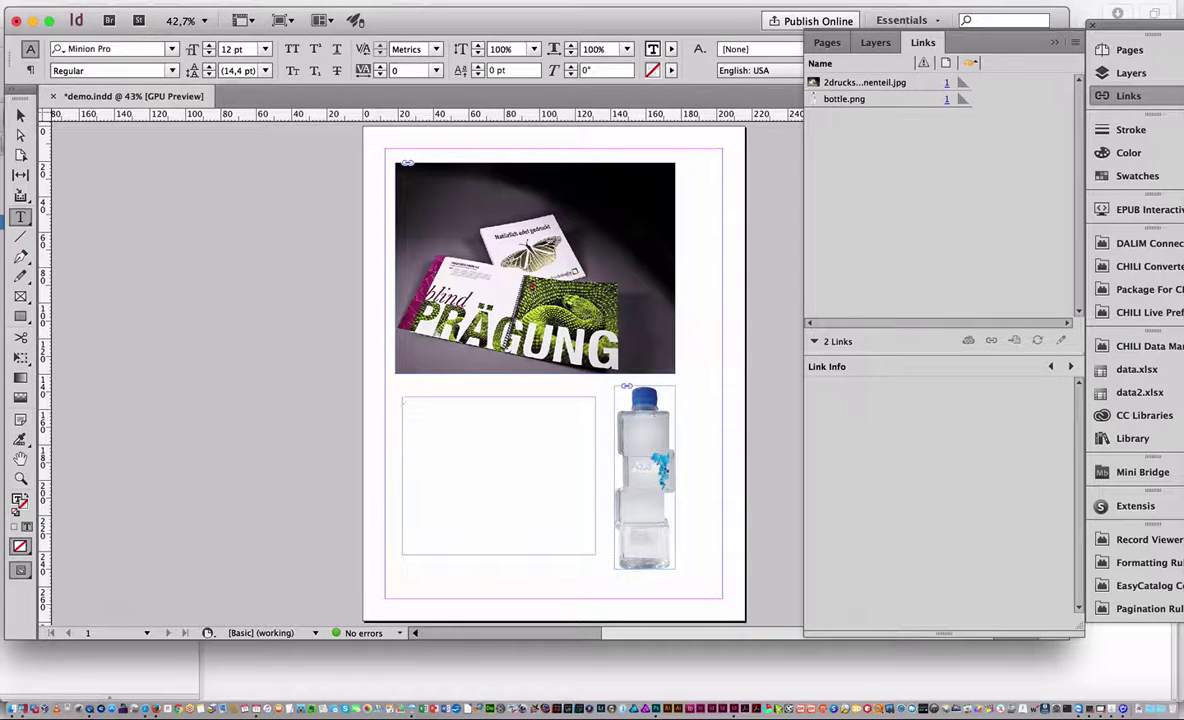
{"action": "left_click", "coordinate": [230, 0]}
{"action": "mouse_move", "coordinate": [180, 0]}
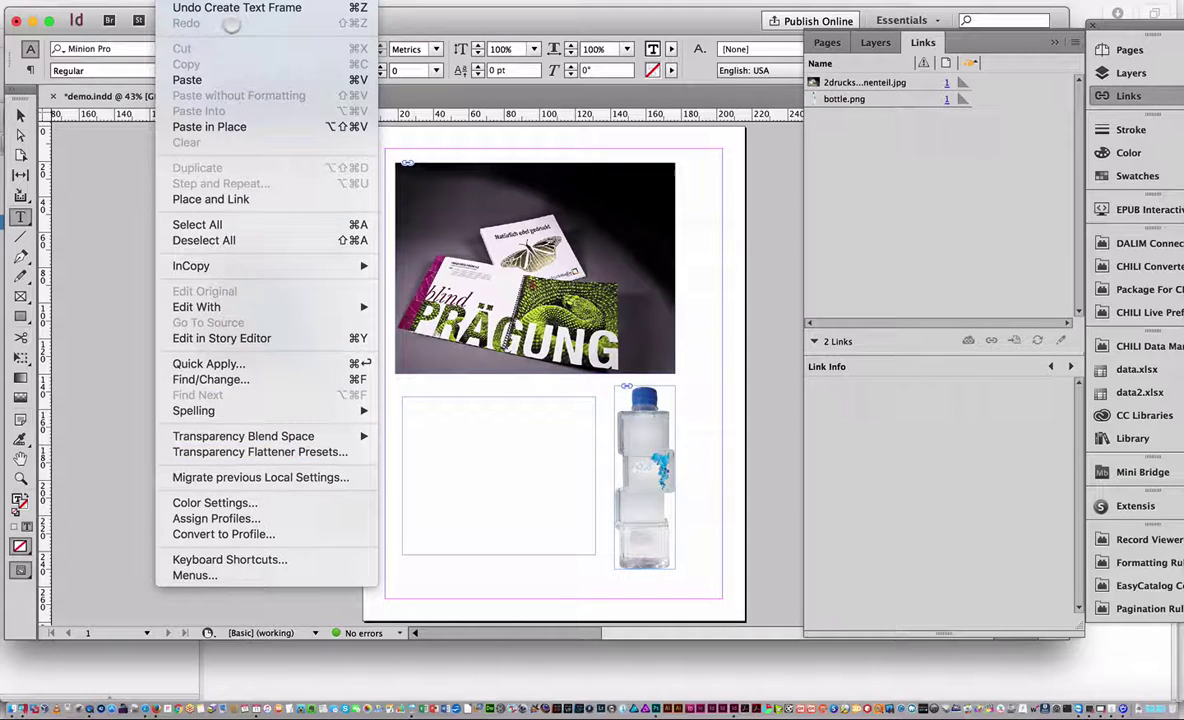
{"action": "mouse_move", "coordinate": [230, 0]}
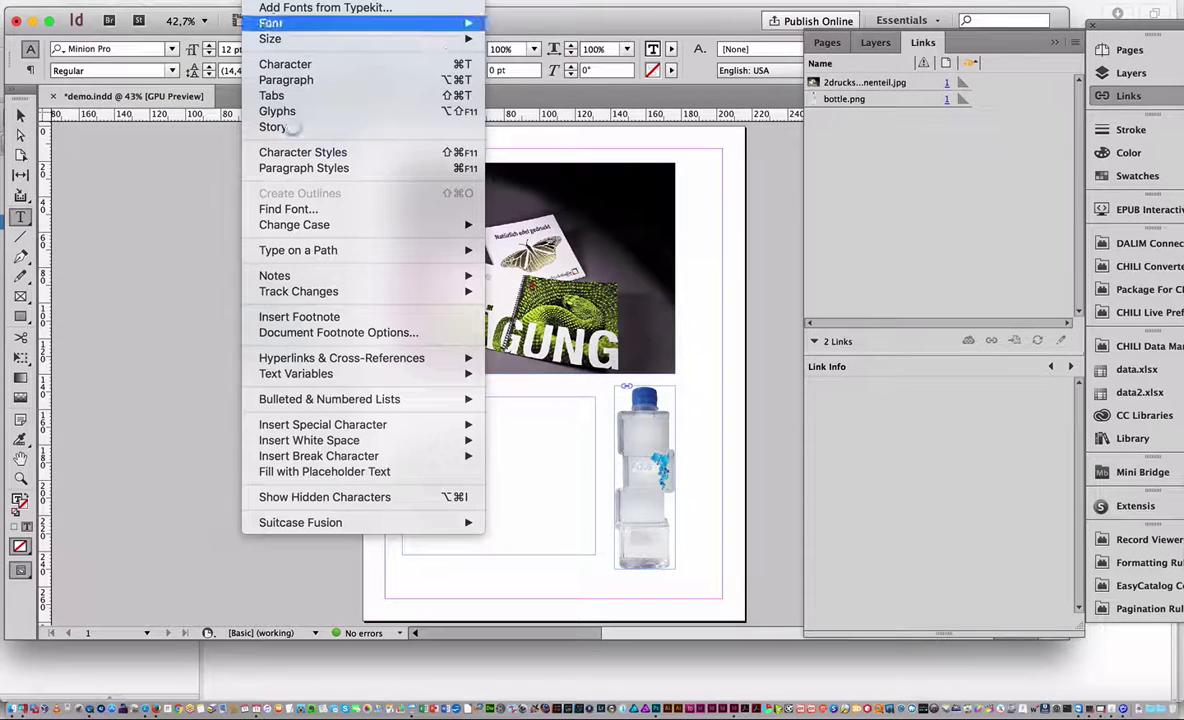
{"action": "left_click", "coordinate": [418, 471]}
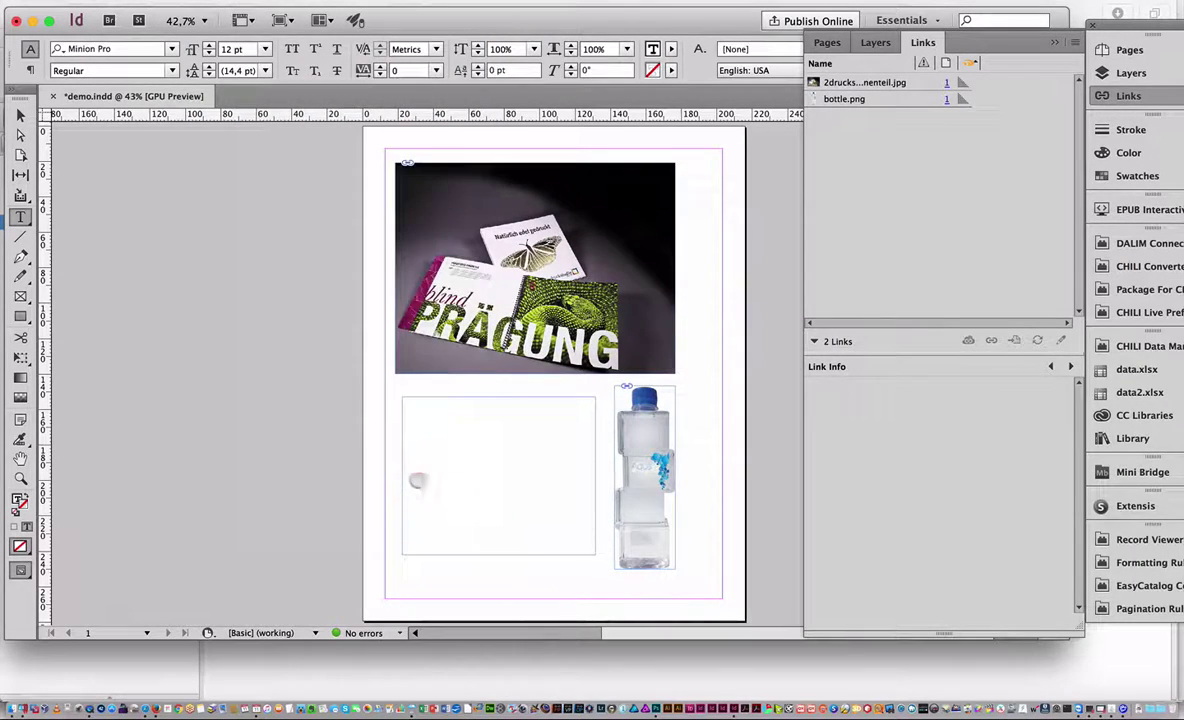
{"action": "left_click", "coordinate": [20, 114]}
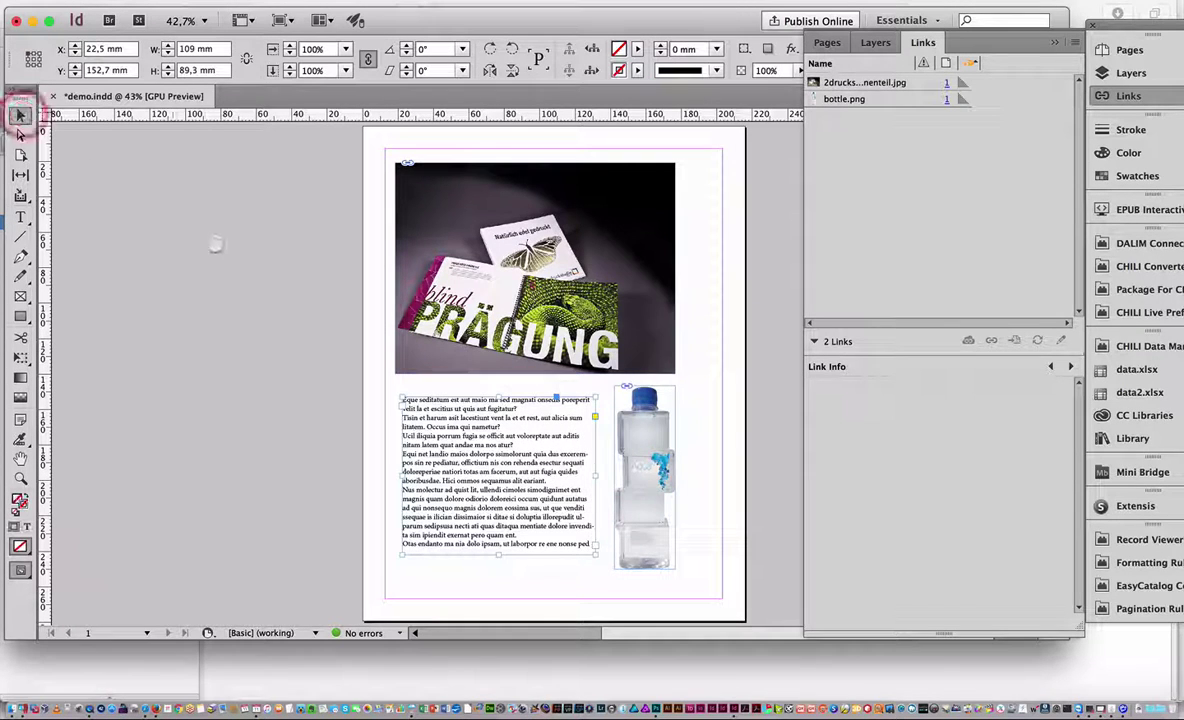
Save demo.indd and upload it to DALIM ES as revision 2
{"action": "key", "text": "super+s"}
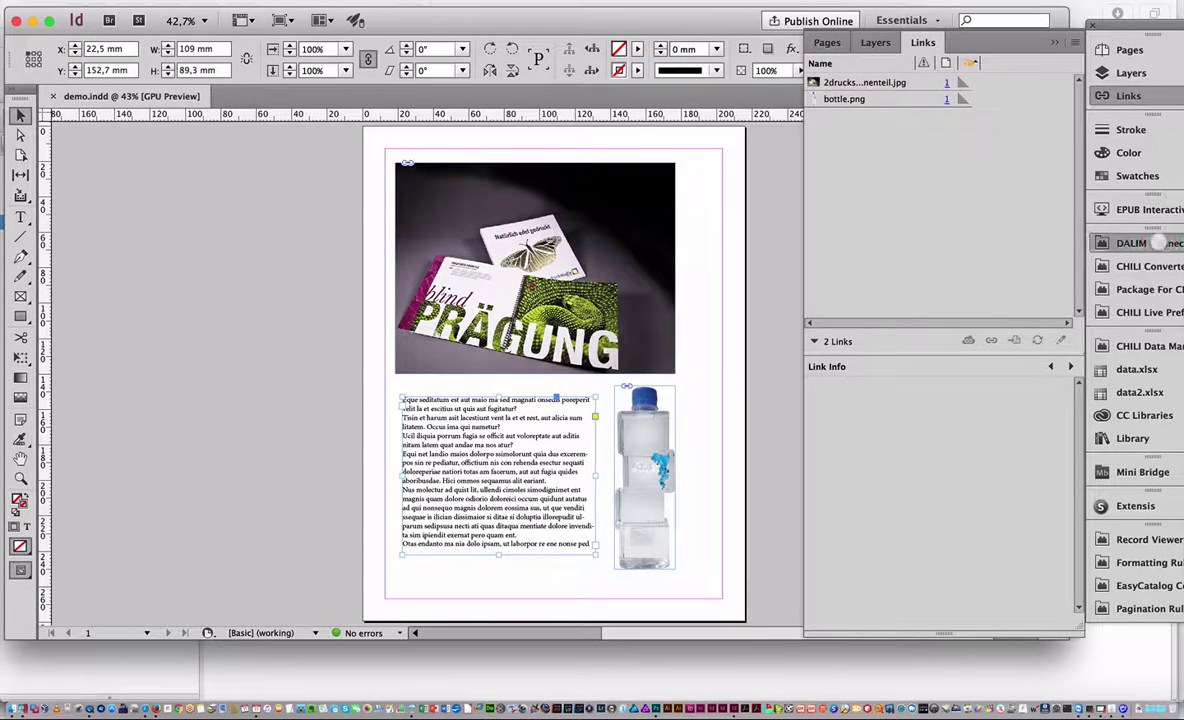
{"action": "left_click", "coordinate": [1110, 243]}
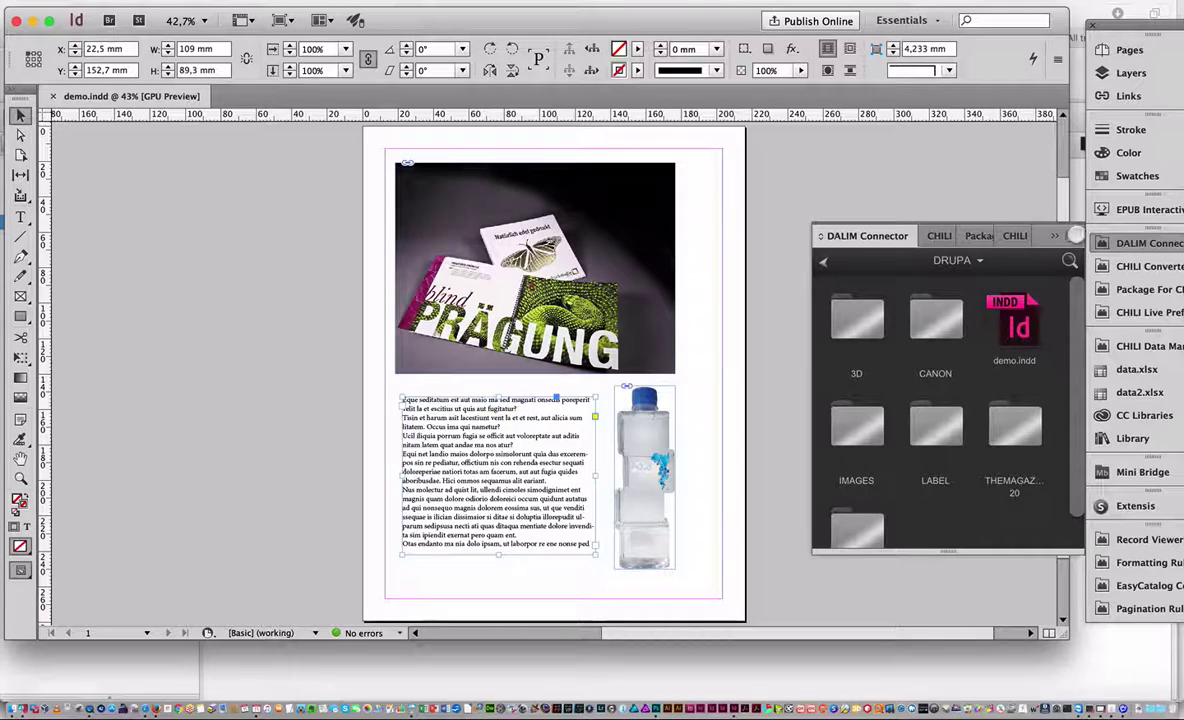
{"action": "left_click", "coordinate": [1075, 235]}
{"action": "left_click", "coordinate": [995, 384]}
{"action": "key", "text": "super+Tab"}
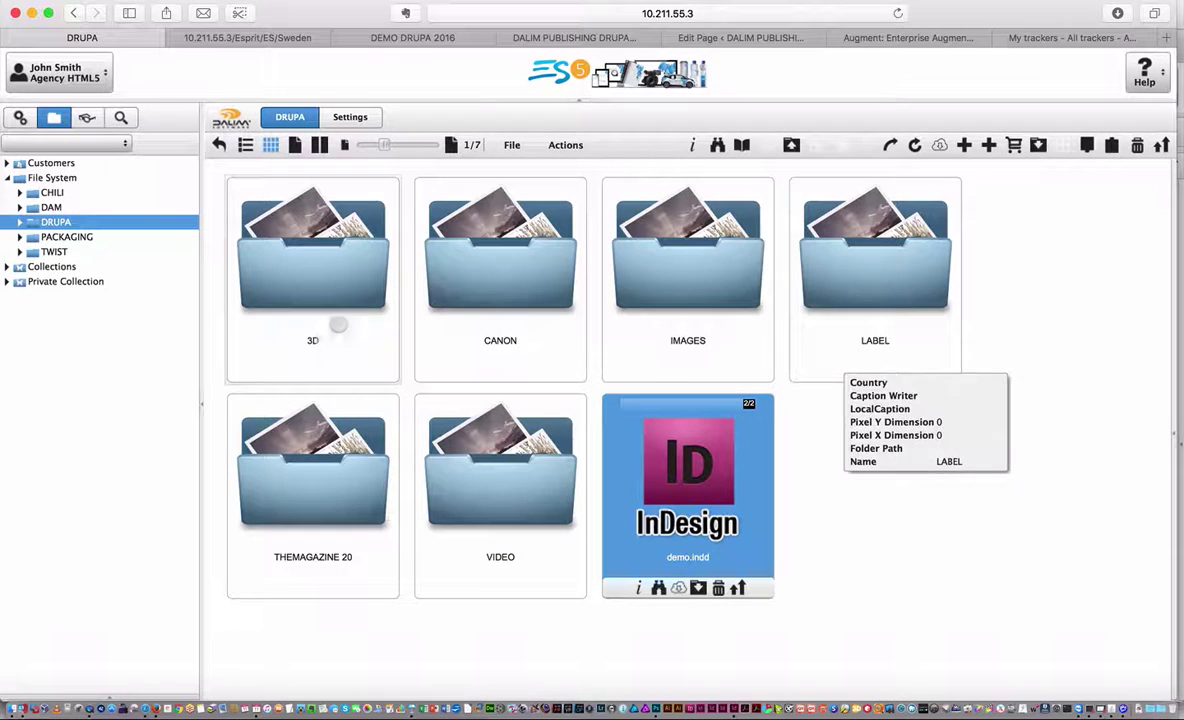
{"action": "left_click", "coordinate": [119, 220]}
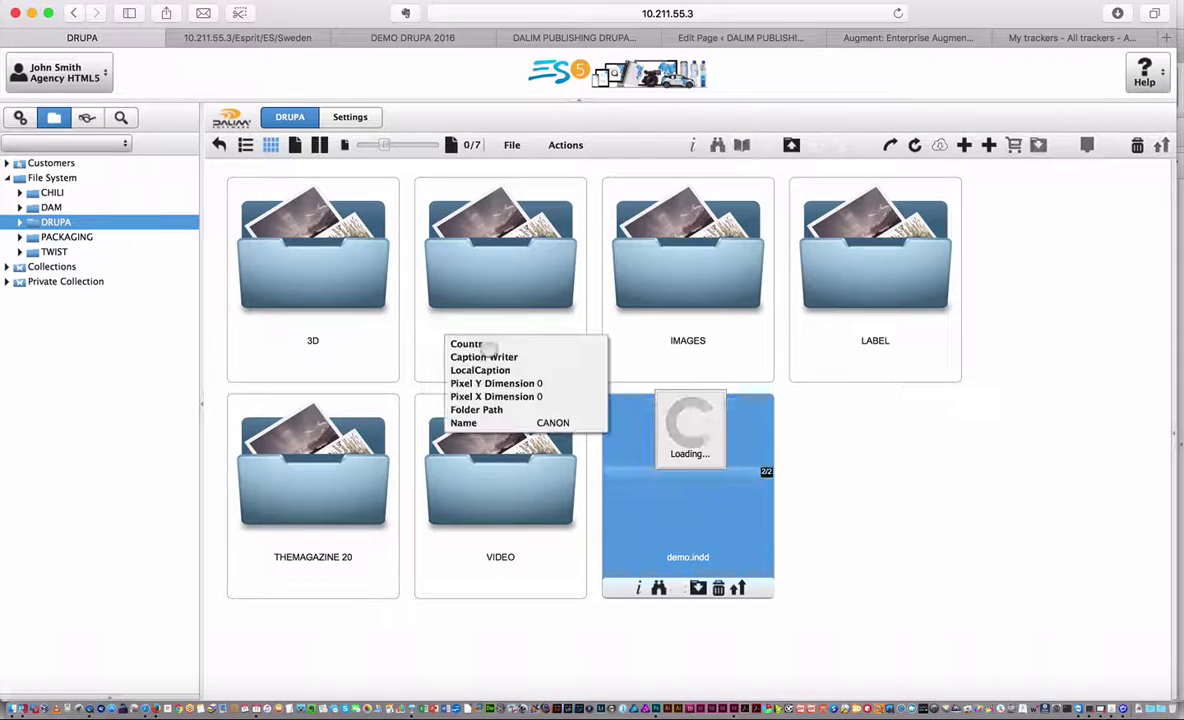
{"action": "double_click", "coordinate": [688, 465]}
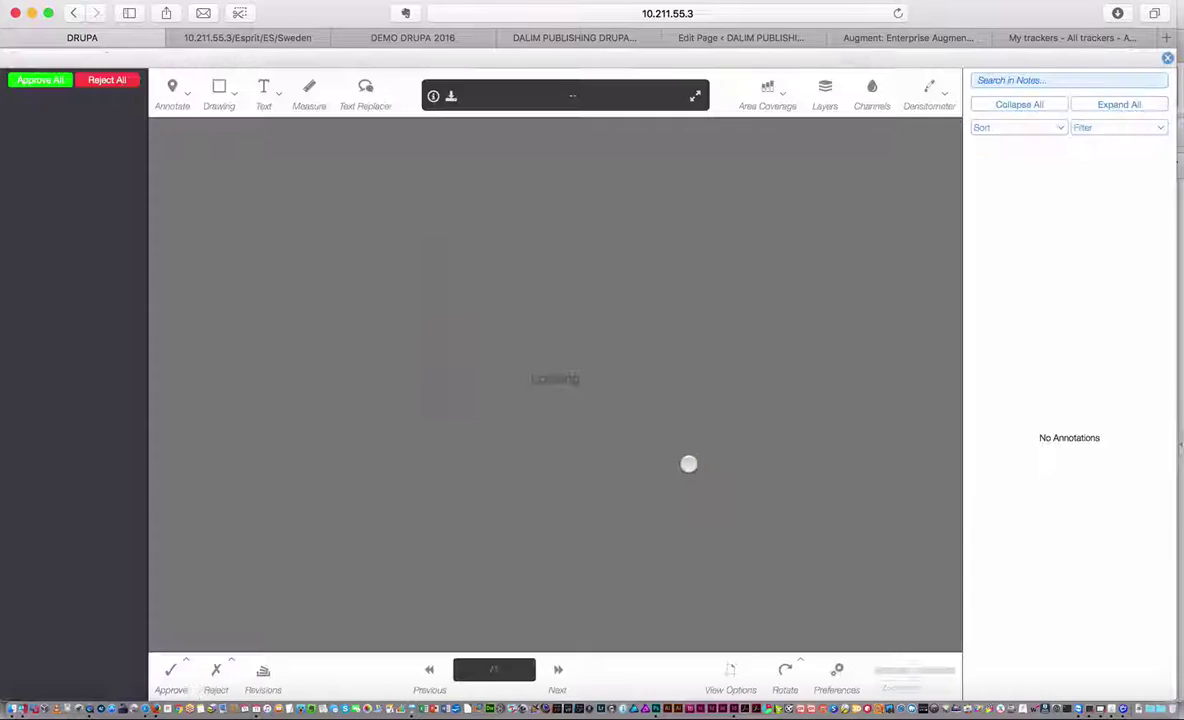
{"action": "left_click", "coordinate": [264, 670]}
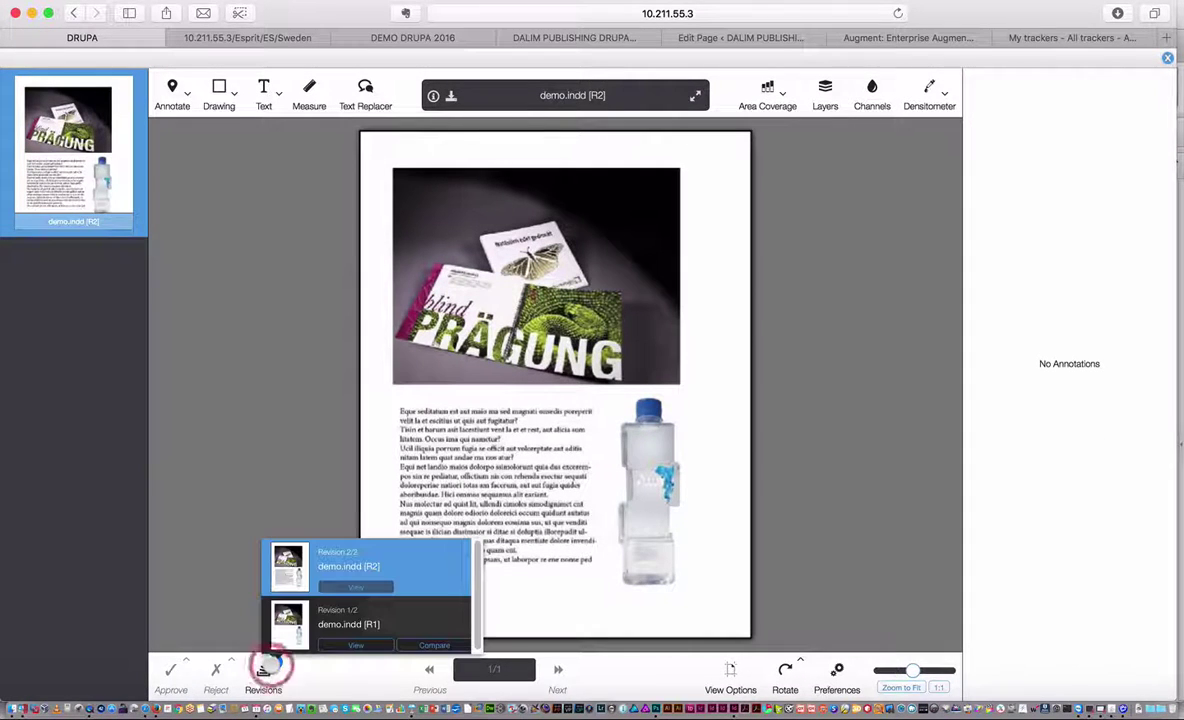
{"action": "left_click", "coordinate": [422, 648]}
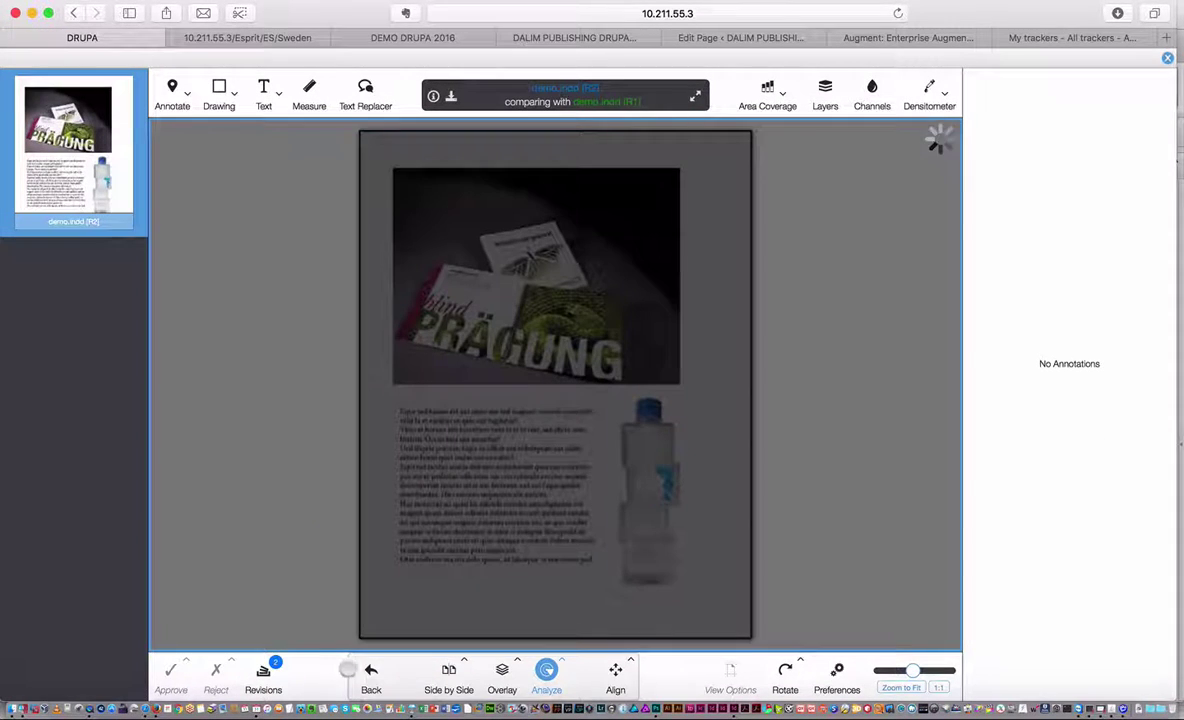
{"action": "left_click", "coordinate": [371, 671]}
{"action": "left_click", "coordinate": [266, 666]}
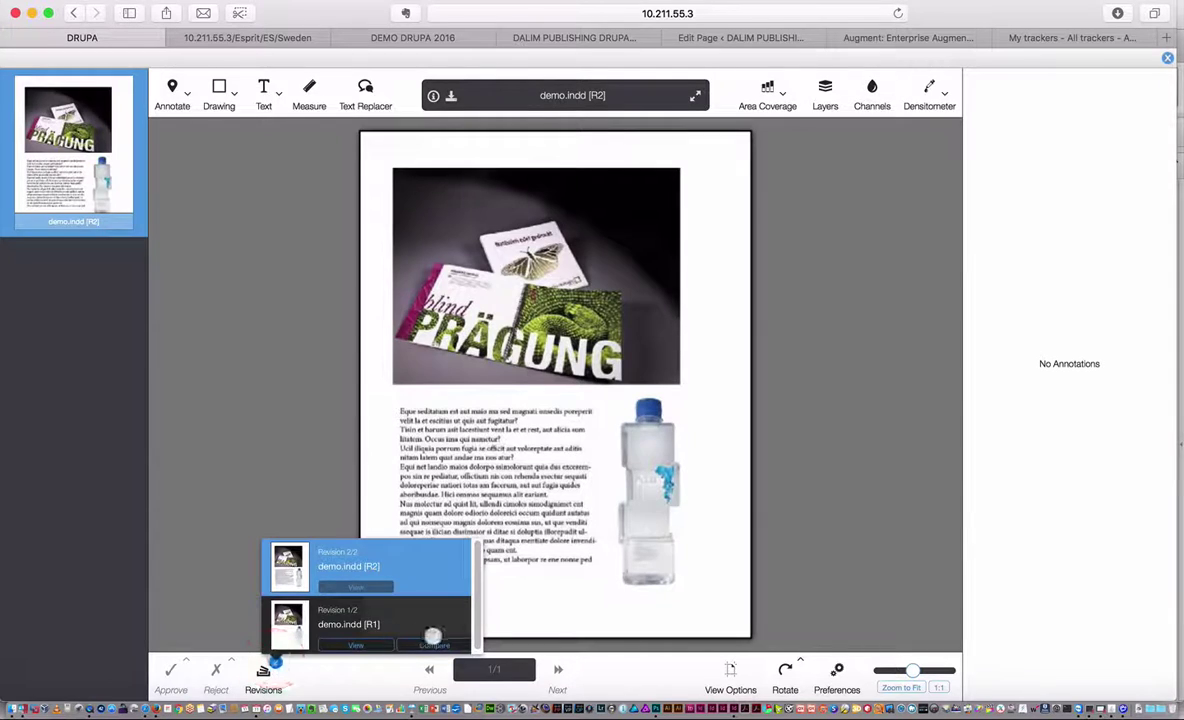
{"action": "left_click", "coordinate": [431, 641]}
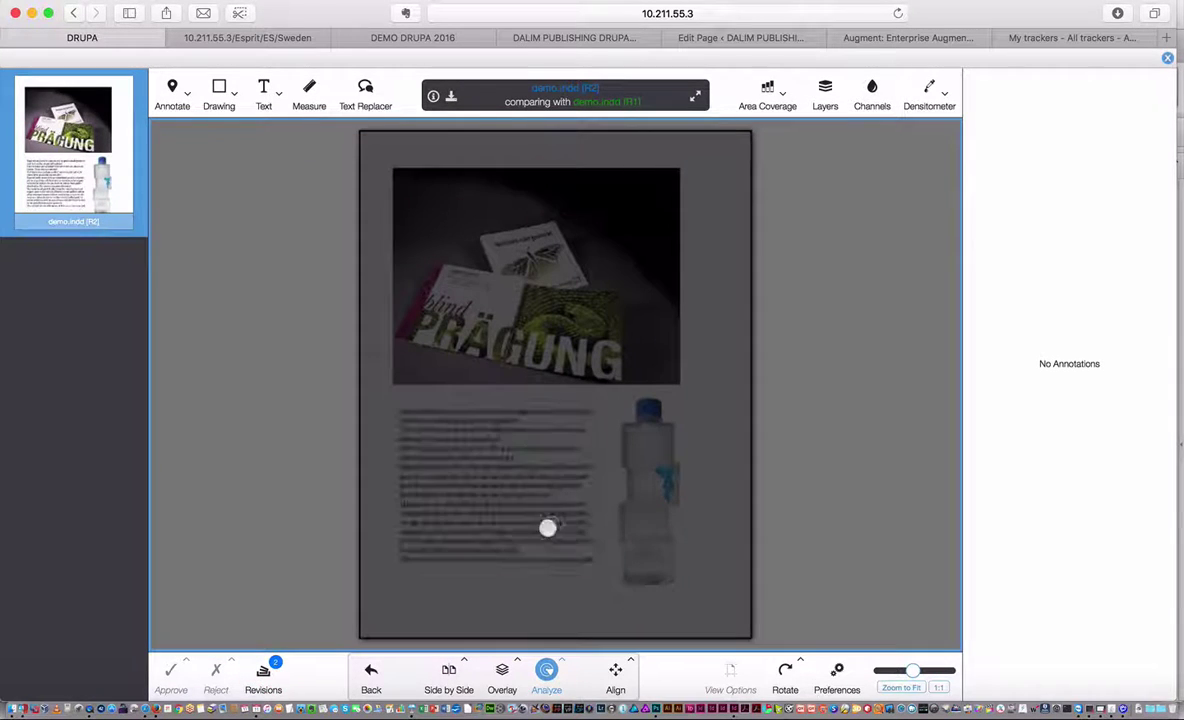
{"action": "scroll", "coordinate": [475, 491], "scroll_direction": "up", "scroll_amount": 5}
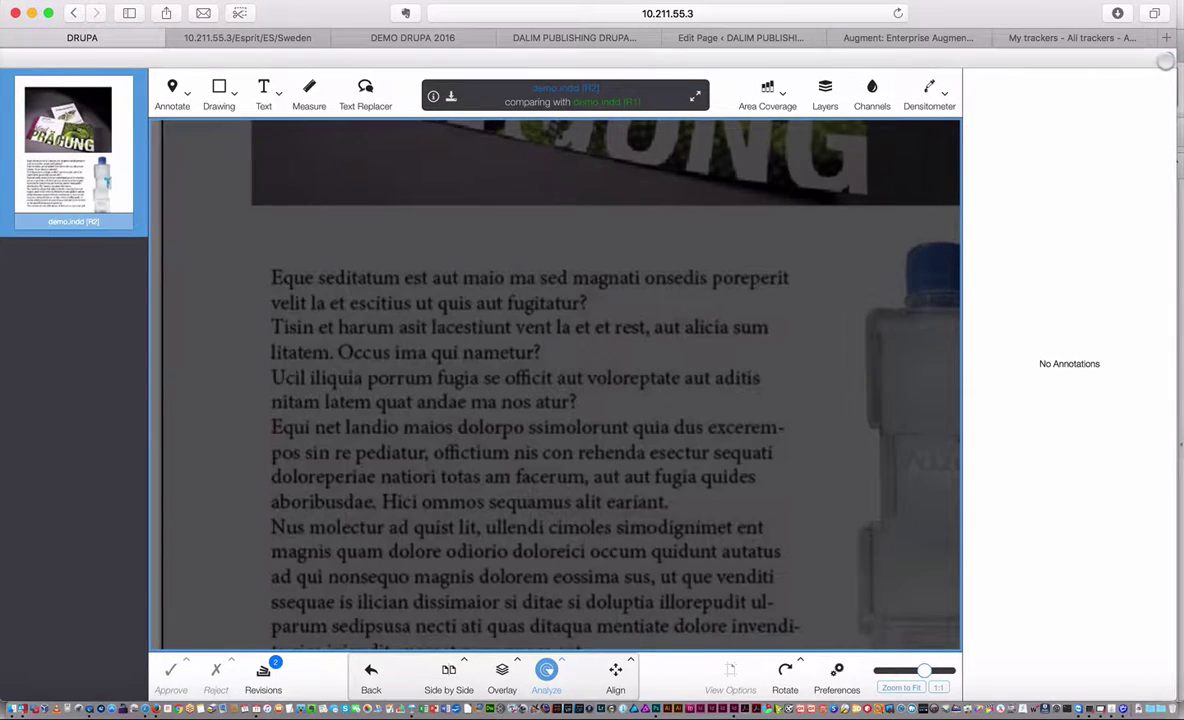
{"action": "left_click", "coordinate": [1167, 58]}
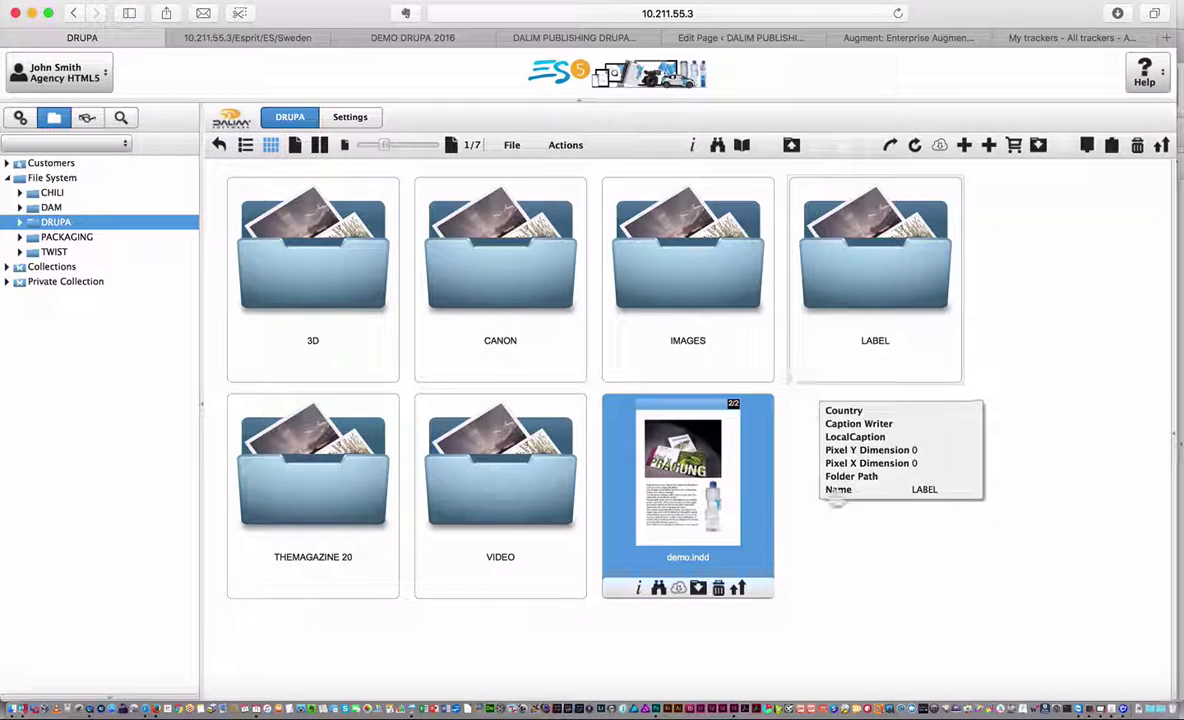
Switch to Photoshop and open Window > Extensions > DALIM Connector
{"action": "key", "text": "super+Tab"}
{"action": "key", "text": "super+Tab"}
{"action": "key", "text": "super+Tab"}
{"action": "key", "text": "super+Tab"}
{"action": "key", "text": "super+Tab"}
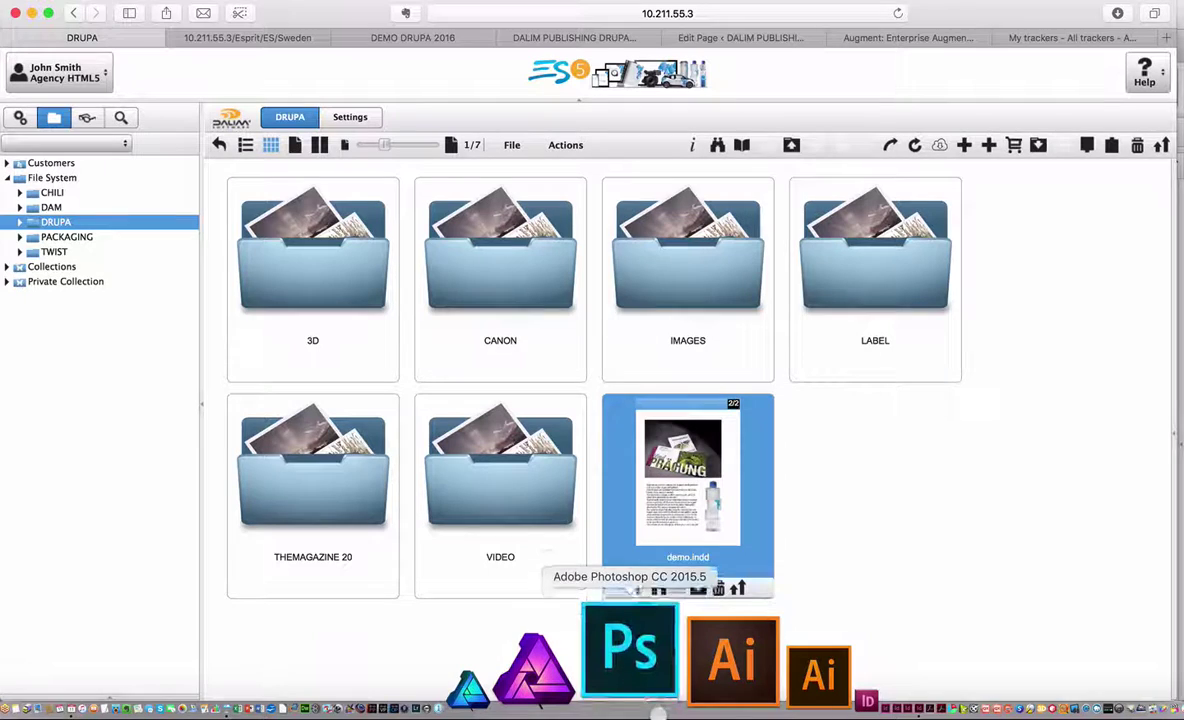
{"action": "left_click_drag", "start_coordinate": [629, 640], "coordinate": [629, 640]}
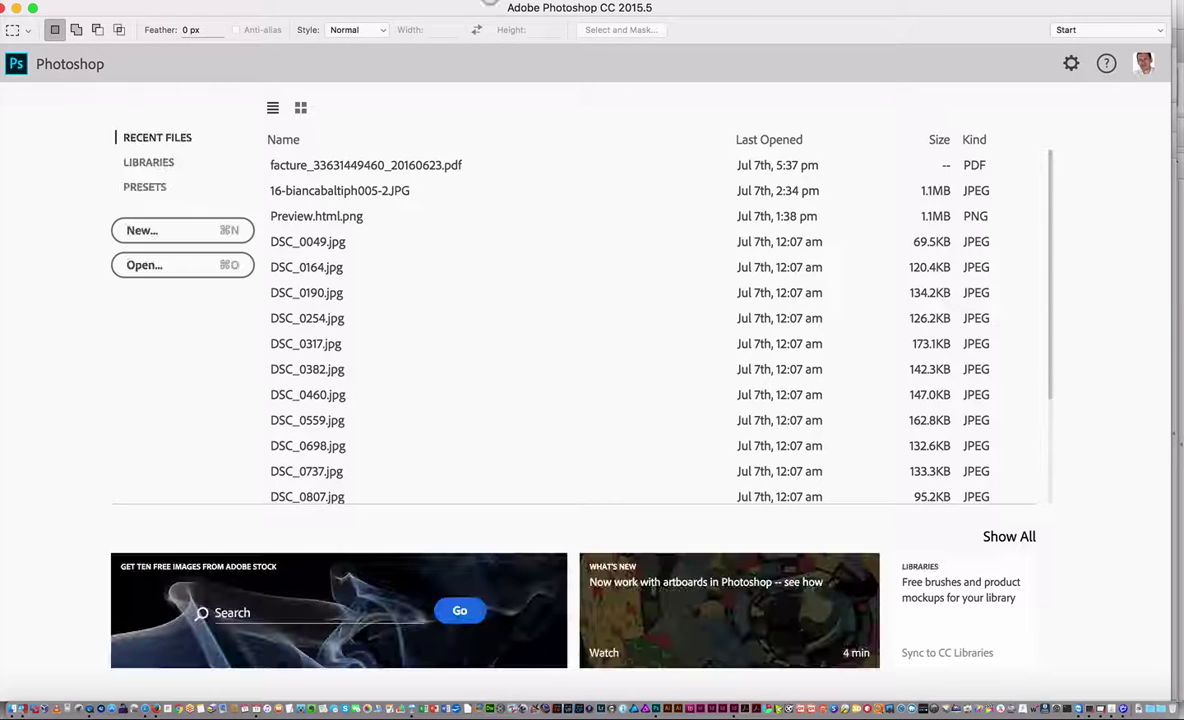
{"action": "left_click", "coordinate": [565, 0]}
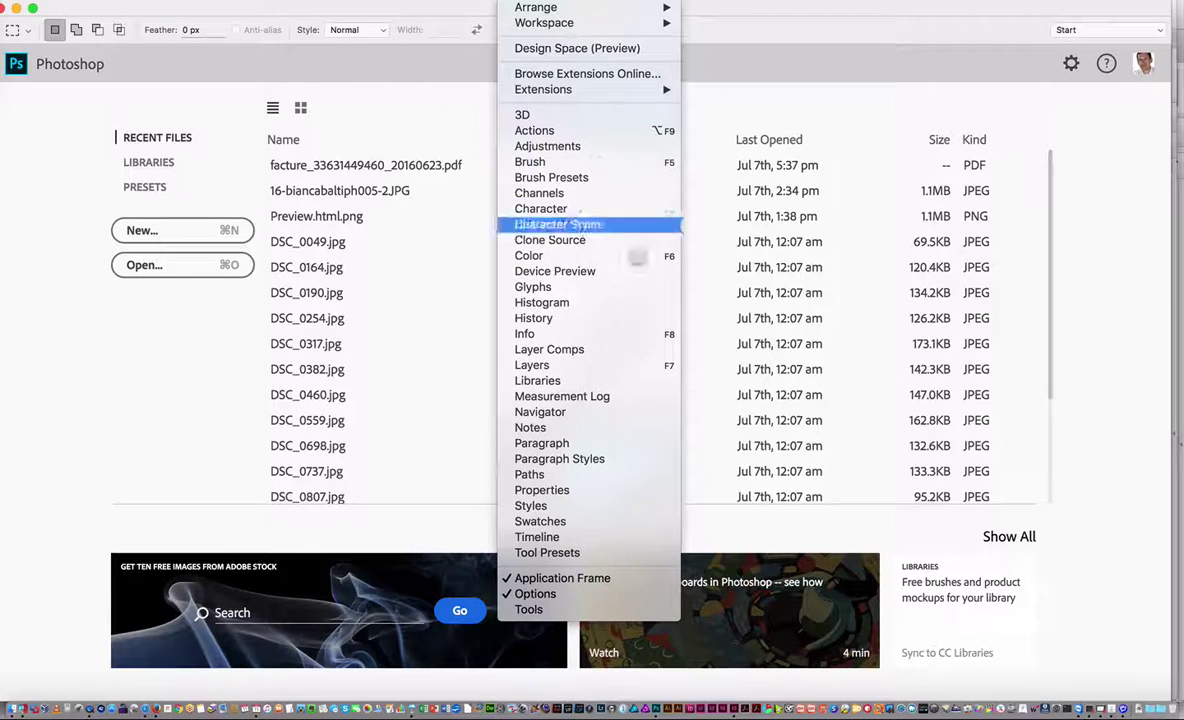
{"action": "mouse_move", "coordinate": [616, 89]}
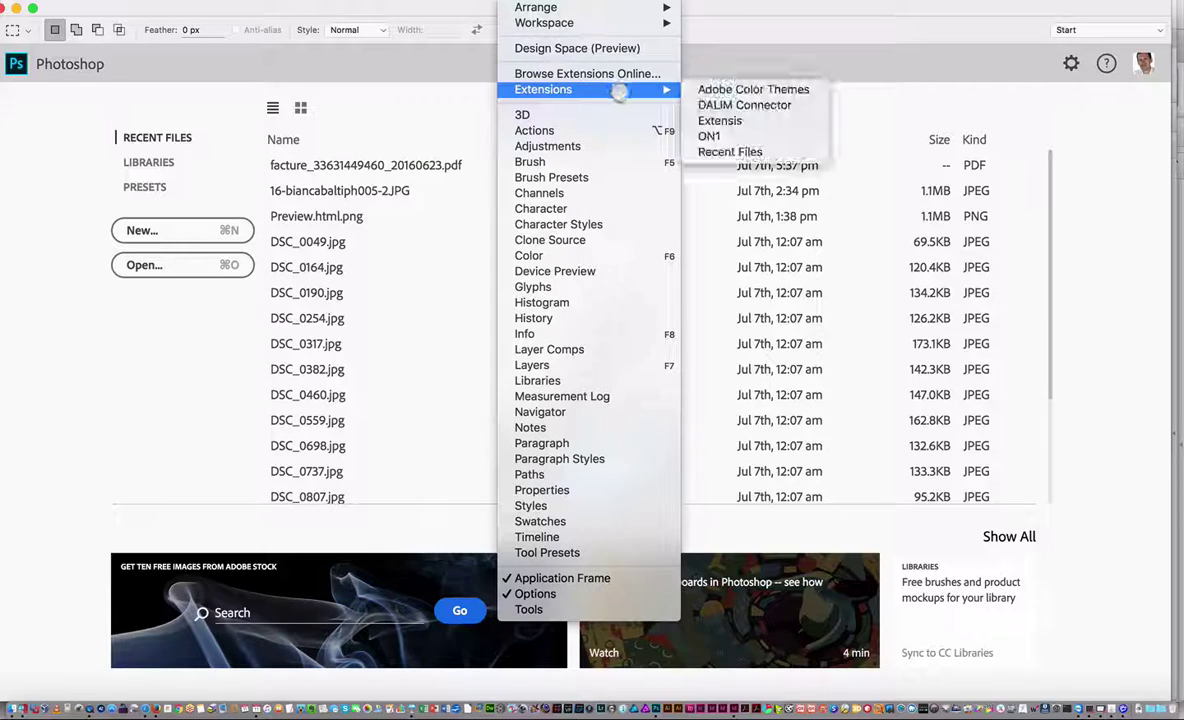
{"action": "left_click", "coordinate": [764, 105]}
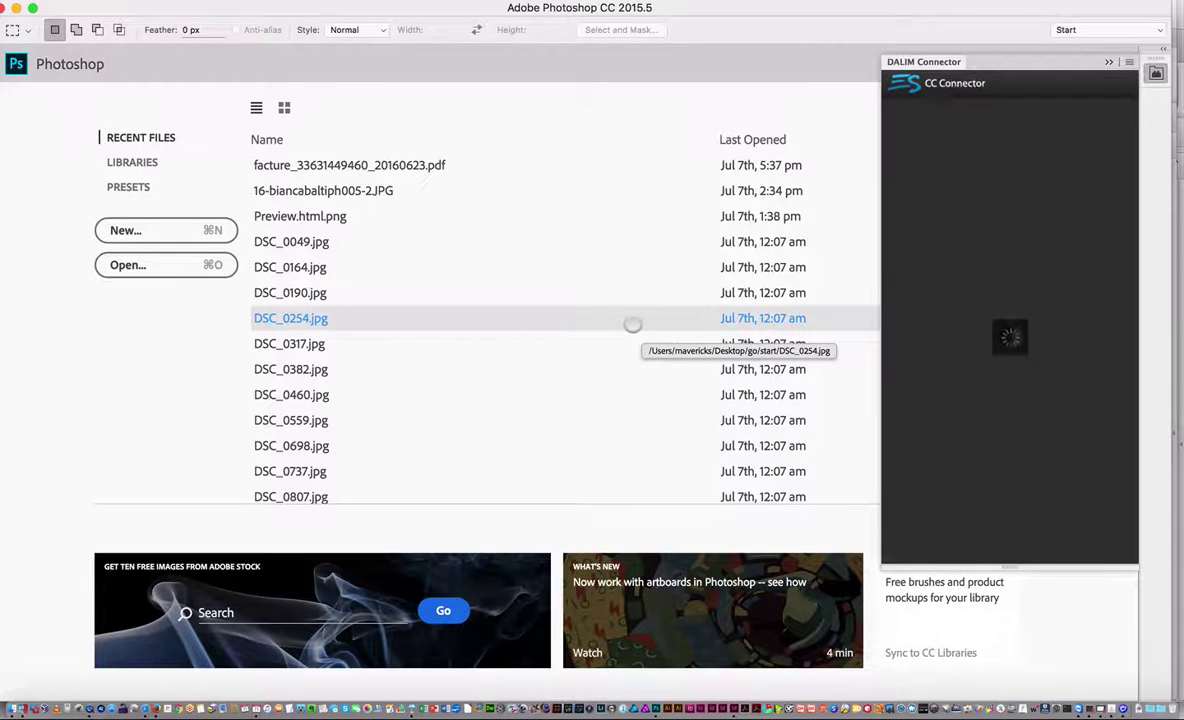
Log in to the DALIM Connector with the user name and password
{"action": "left_click", "coordinate": [545, 300]}
{"action": "type", "text": "marketing"}
{"action": "key", "text": "Tab"}
{"action": "type", "text": "••"}
{"action": "left_click", "coordinate": [512, 400]}
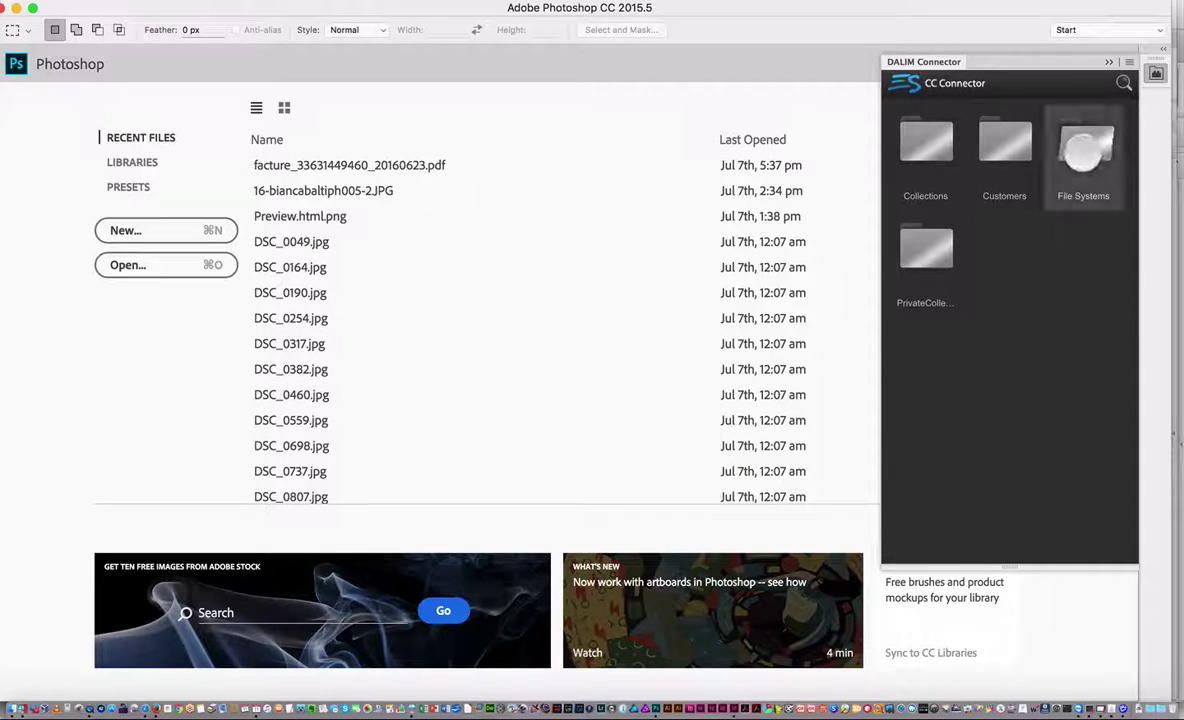
Open 16-biancabaltiph005.JPG from File Systems > DAM > Samples into Photoshop
{"action": "left_click", "coordinate": [1085, 148]}
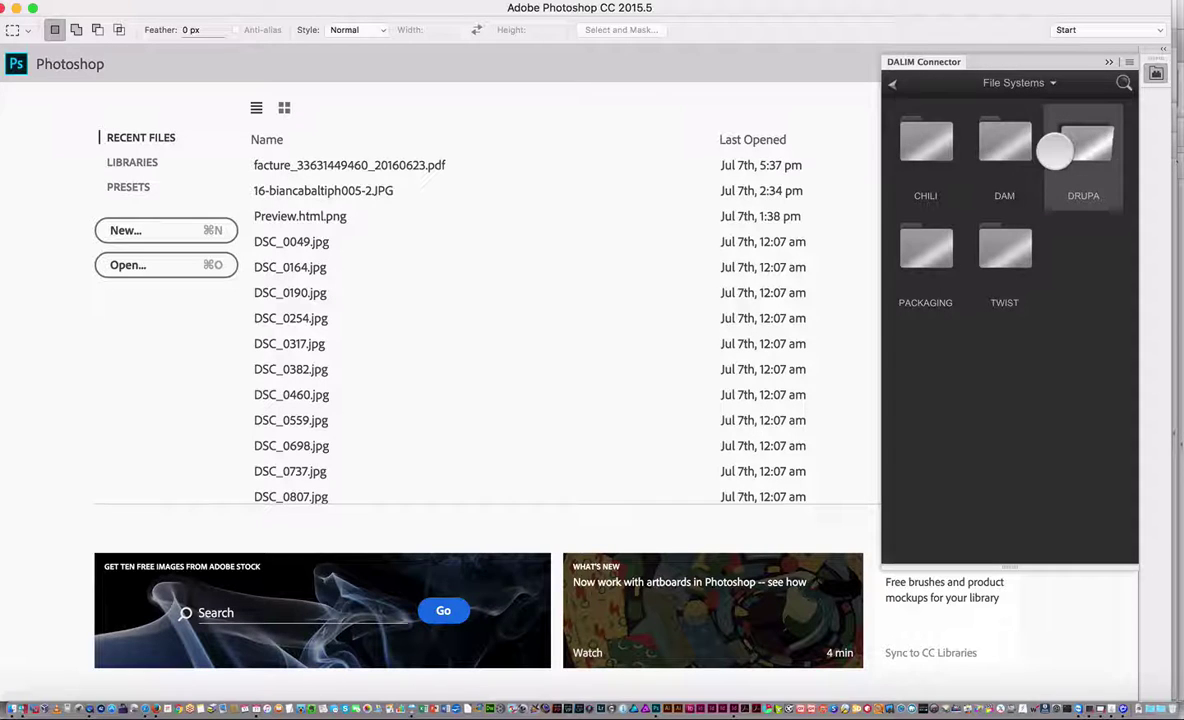
{"action": "left_click", "coordinate": [1010, 150]}
{"action": "scroll", "coordinate": [1078, 290], "scroll_direction": "down", "scroll_amount": 5}
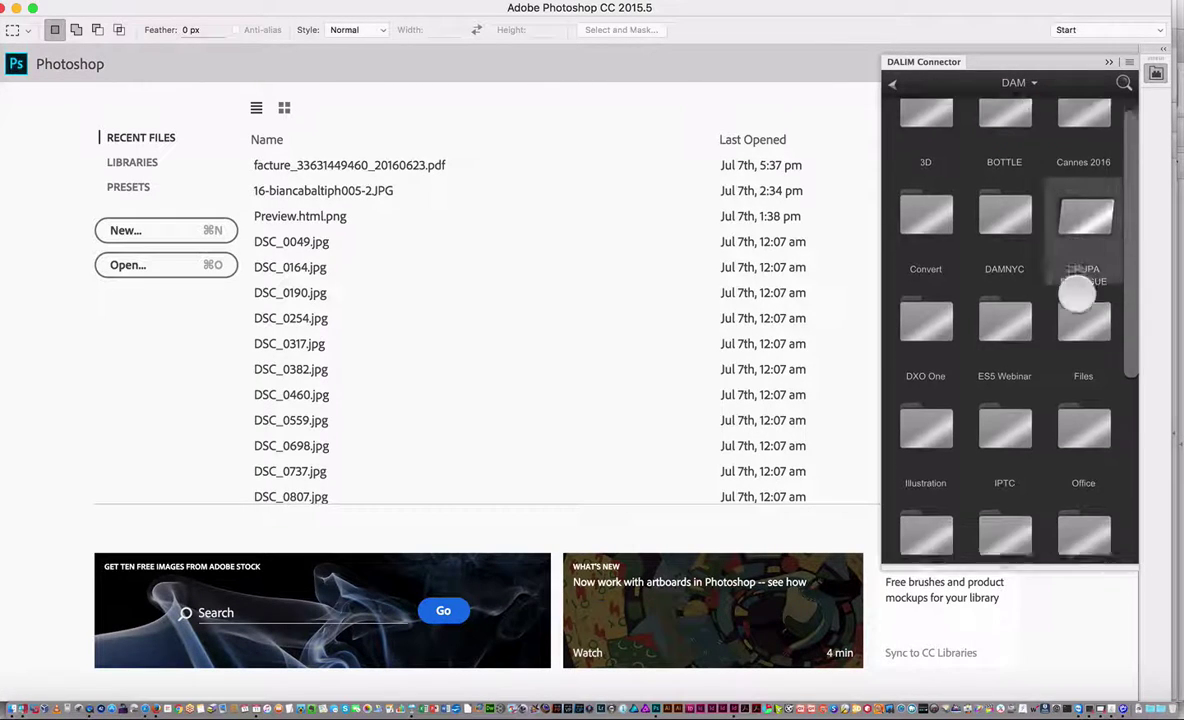
{"action": "left_click", "coordinate": [993, 388]}
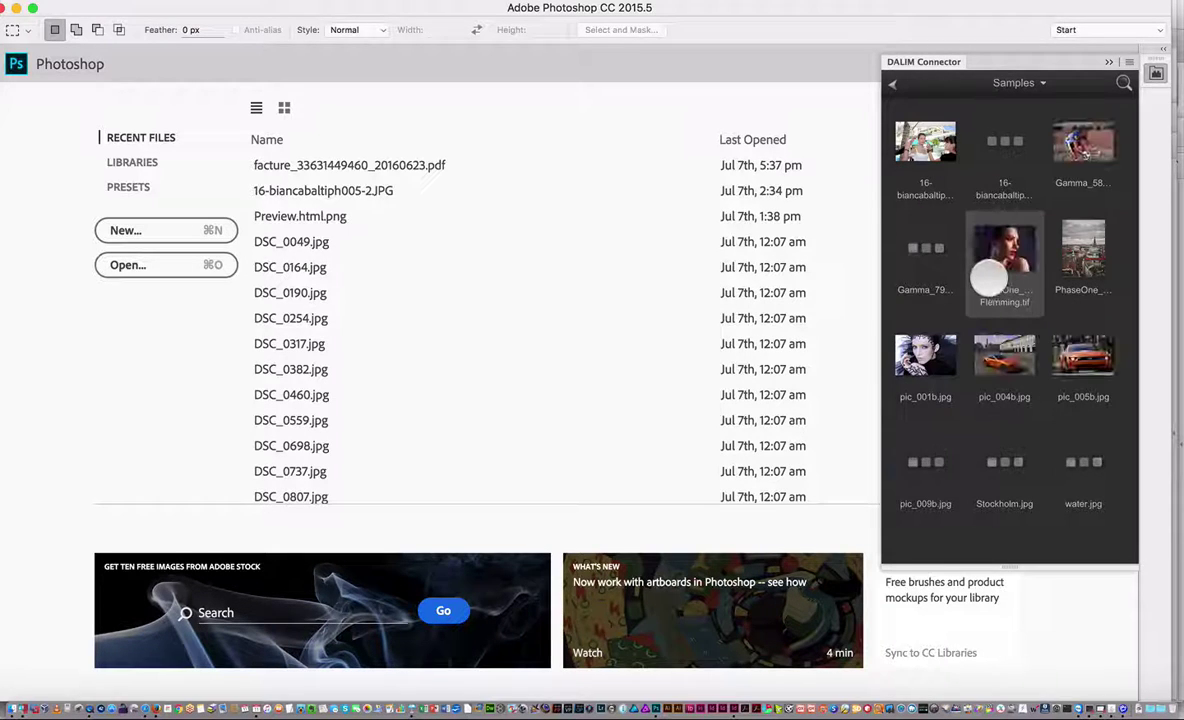
{"action": "left_click_drag", "start_coordinate": [930, 168], "coordinate": [568, 203]}
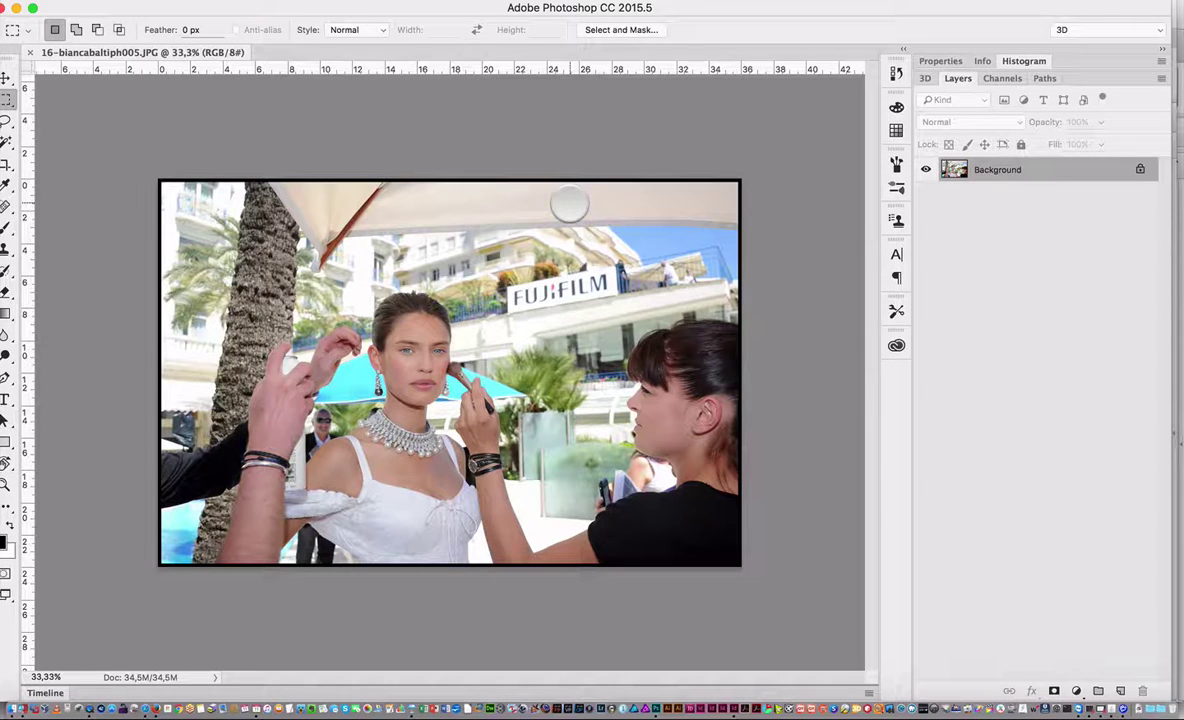
{"action": "key", "text": "super+Tab"}
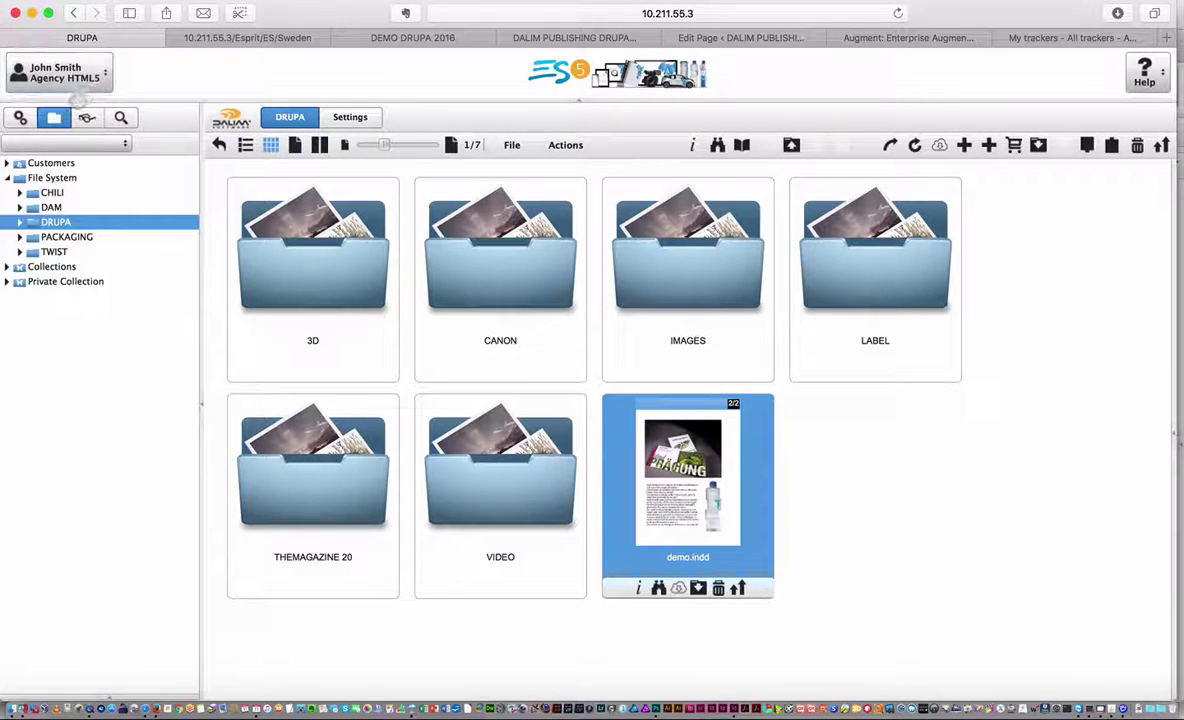
Sign out from the user menu, then fill the login with a different saved Safari account
{"action": "left_click", "coordinate": [78, 75]}
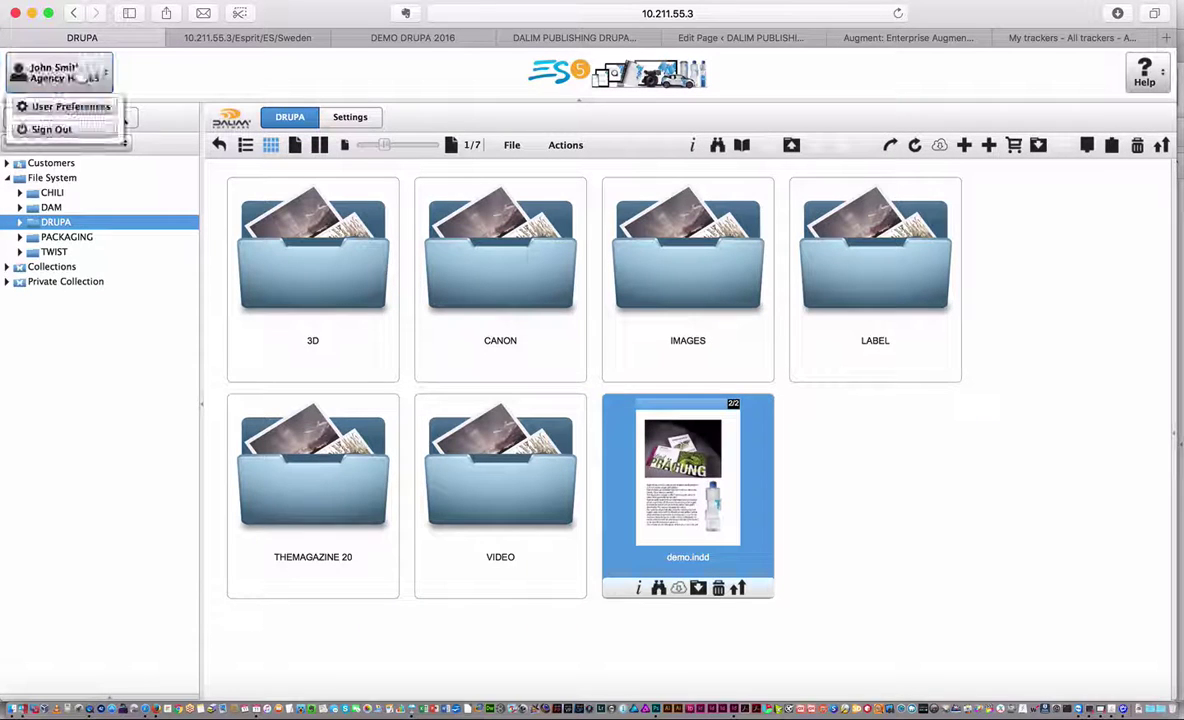
{"action": "left_click", "coordinate": [88, 128]}
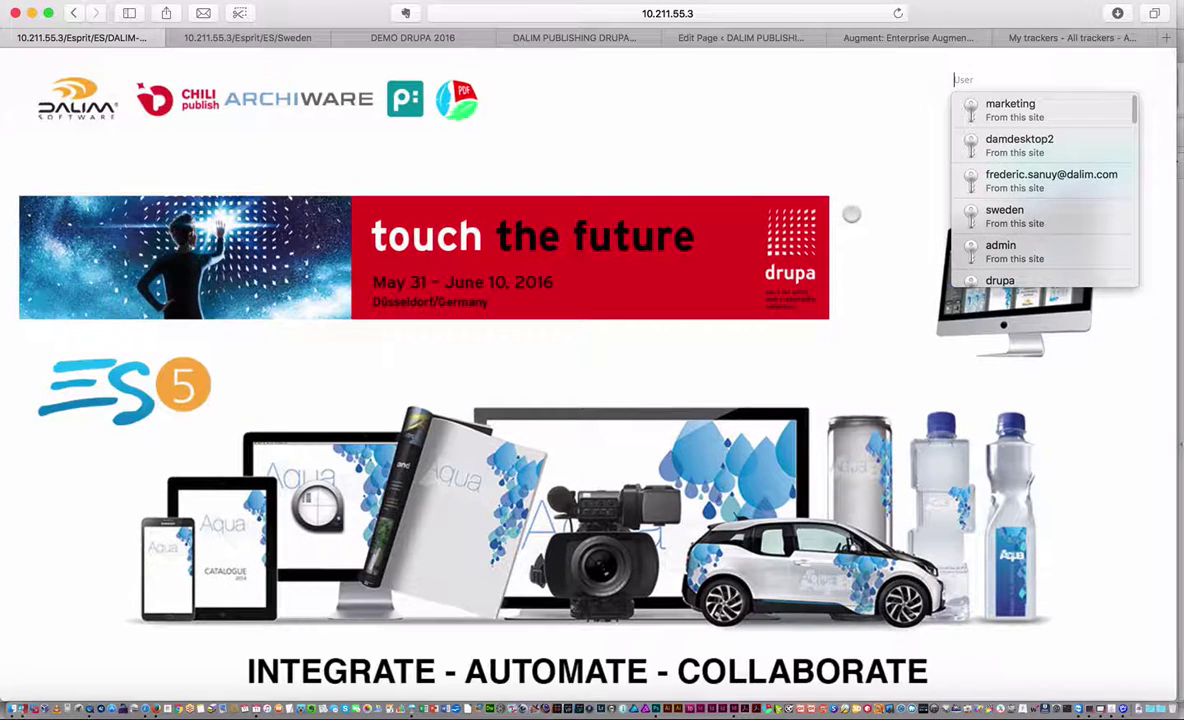
{"action": "type", "text": "dam"}
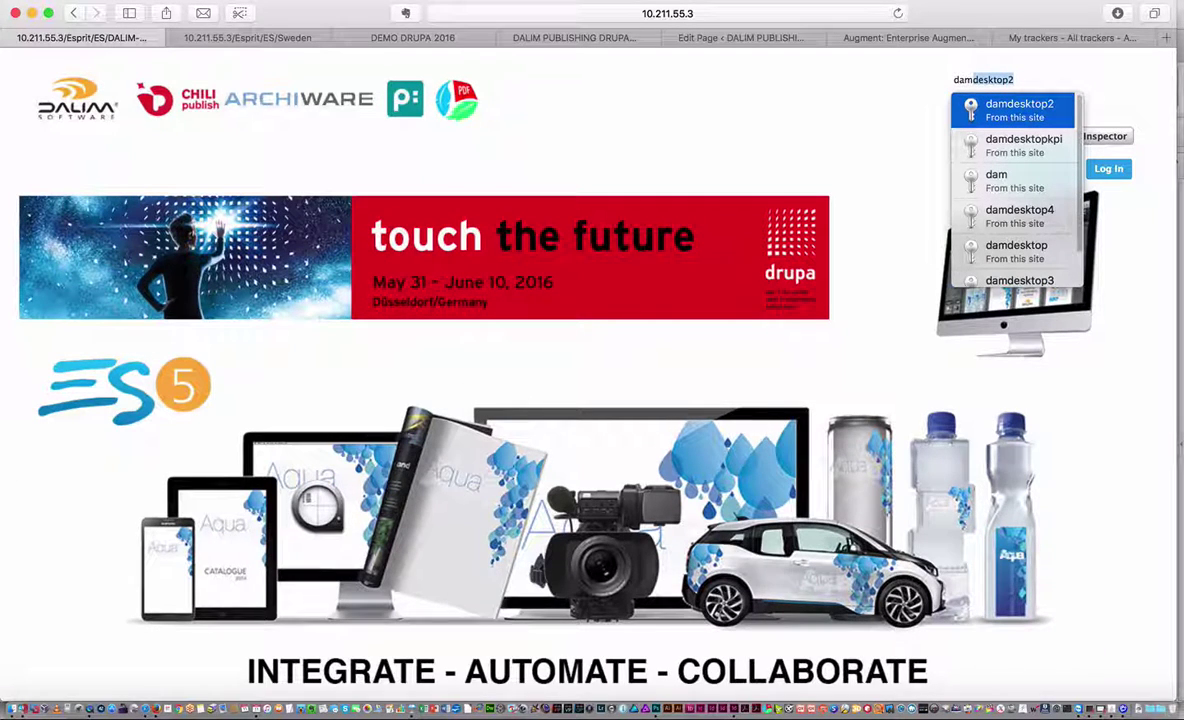
{"action": "type", "text": "desktop2"}
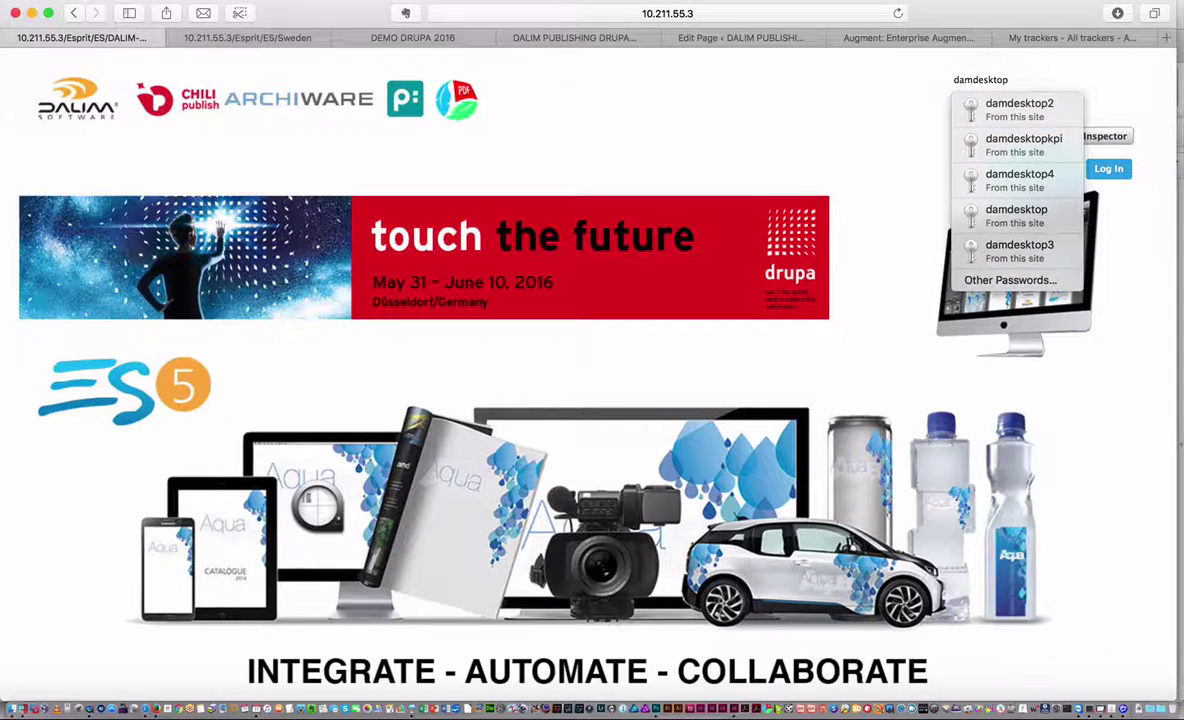
{"action": "key", "text": "Down"}
{"action": "key", "text": "Down"}
{"action": "key", "text": "Down"}
{"action": "key", "text": "Return"}
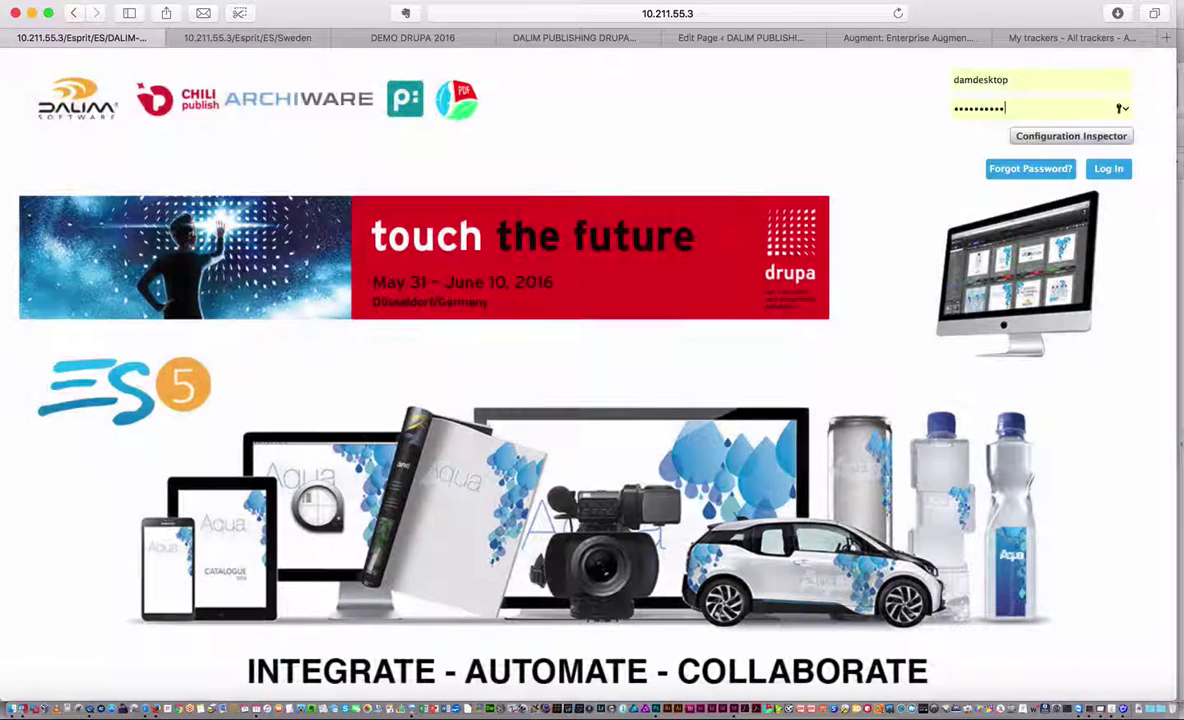
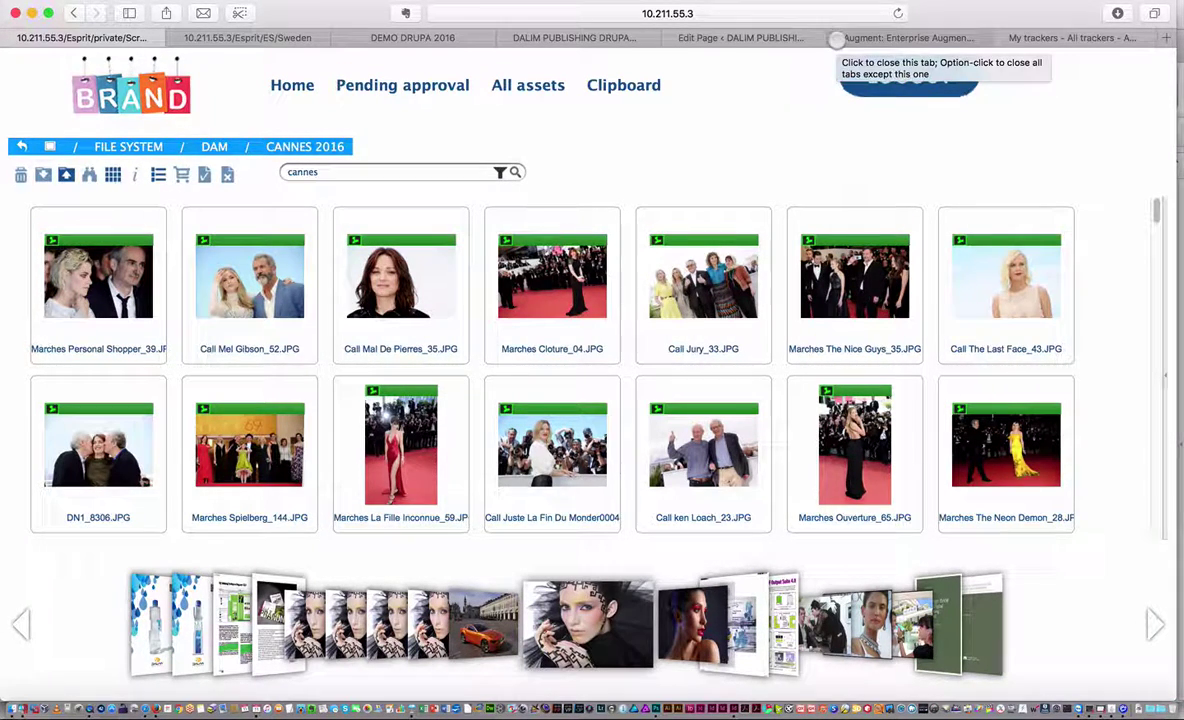
Log out, then log back in with a different saved account from the autofill list
{"action": "left_click", "coordinate": [890, 90]}
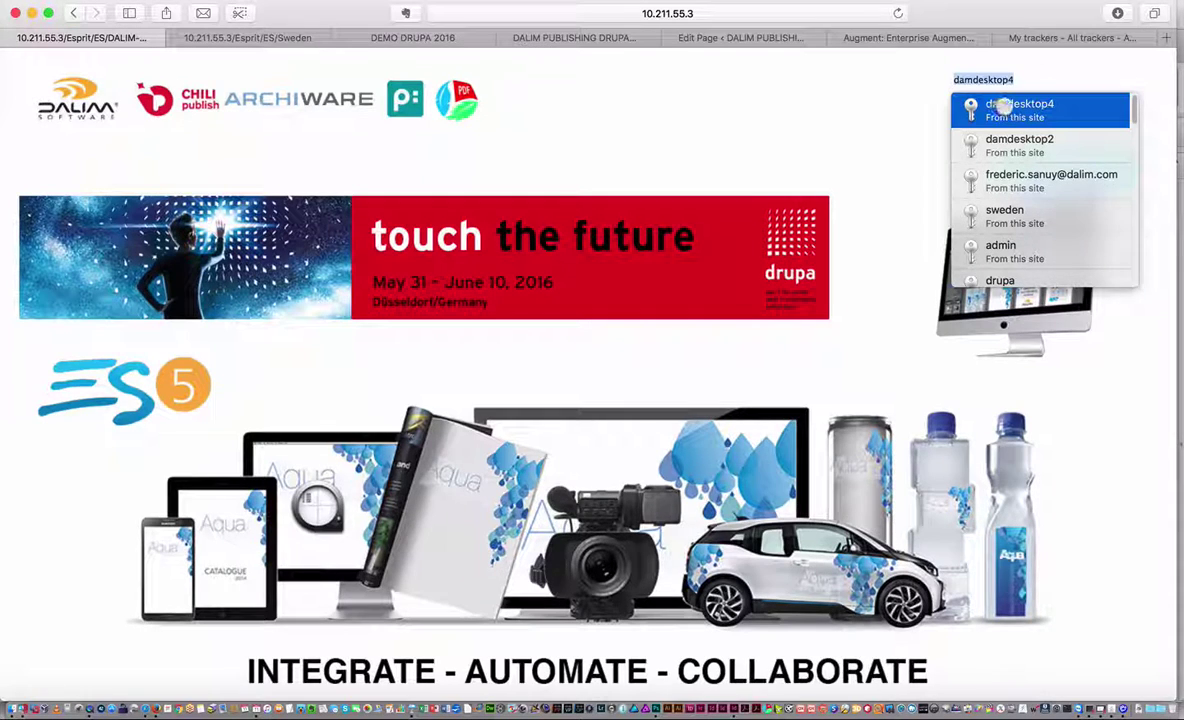
{"action": "type", "text": "marketing"}
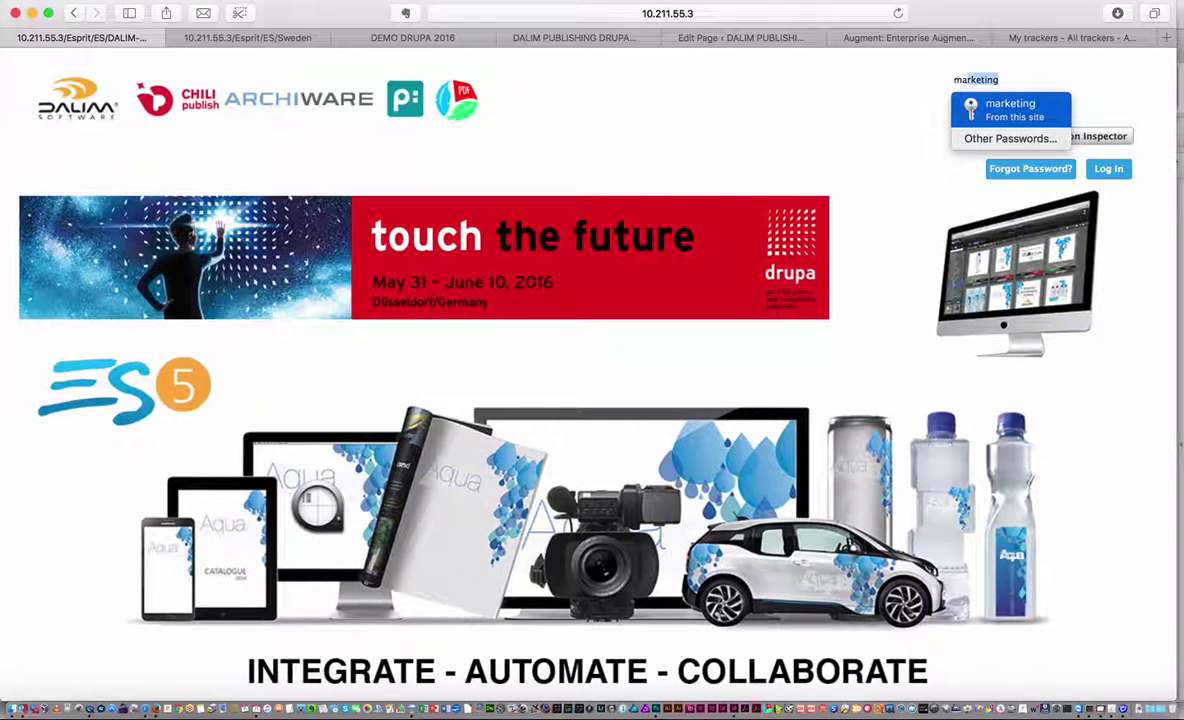
{"action": "left_click", "coordinate": [1010, 100]}
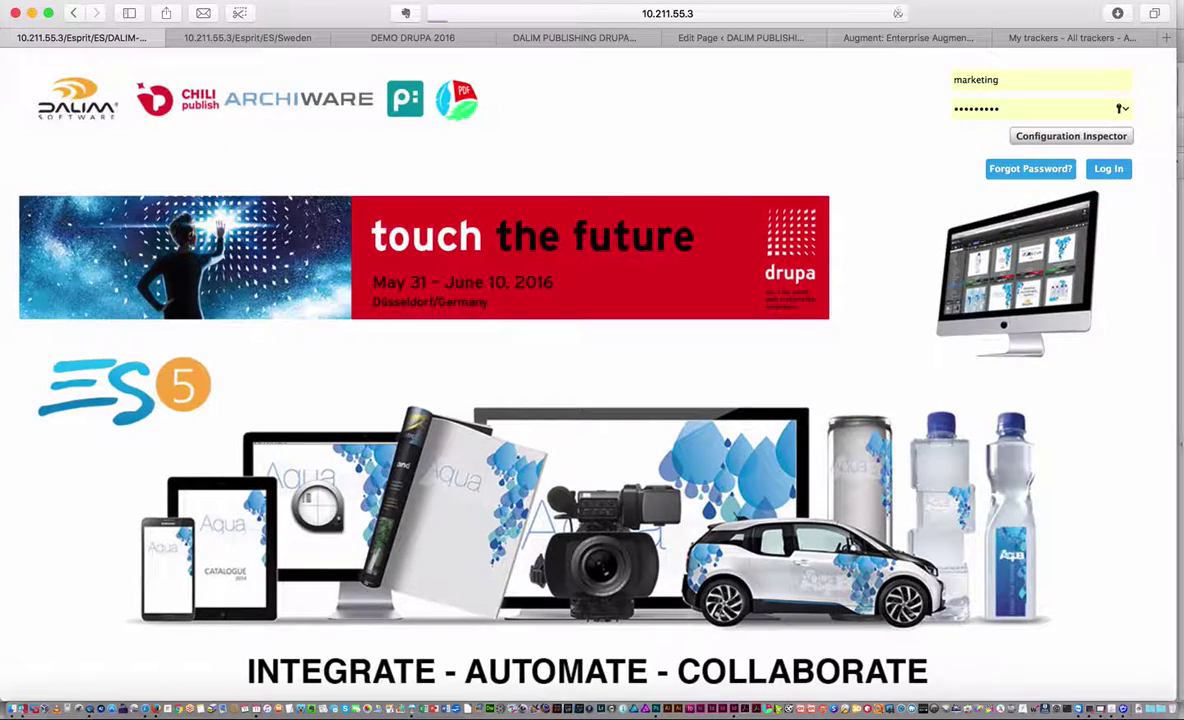
{"action": "key", "text": "Return"}
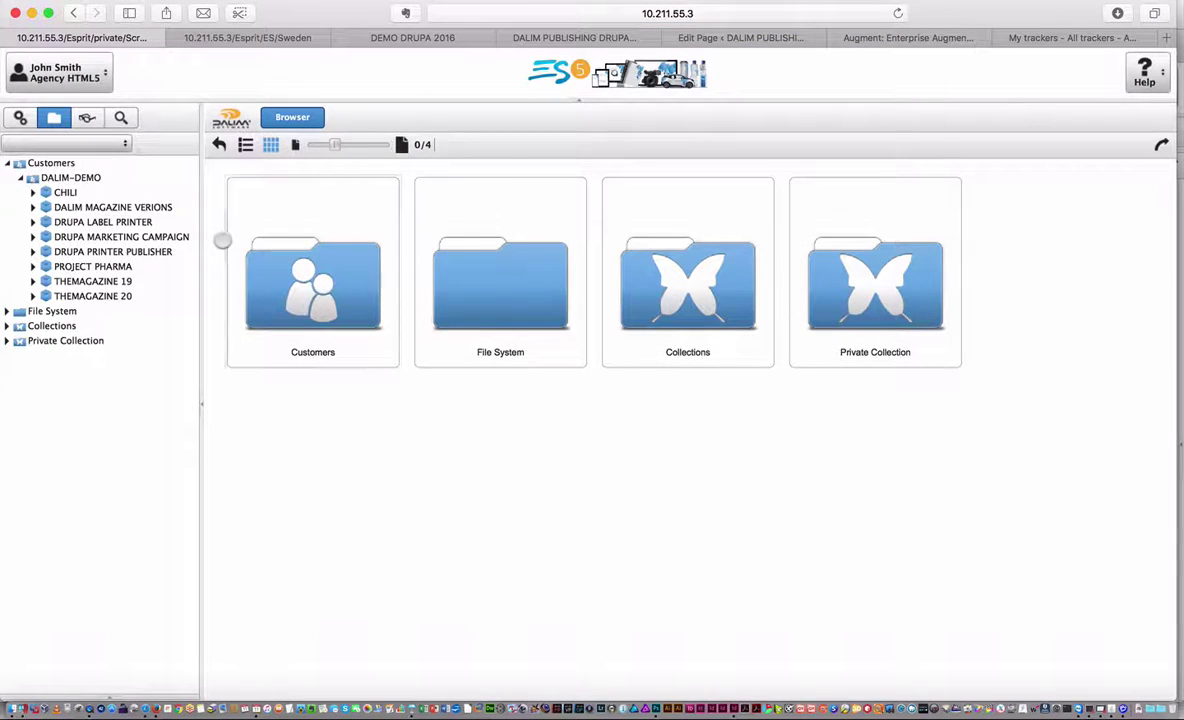
Collapse DALIM-DEMO and open File System > CHILI > DRUPA 2016 > DALIM PACK
{"action": "left_click", "coordinate": [47, 178]}
{"action": "left_click", "coordinate": [20, 178]}
{"action": "left_click", "coordinate": [12, 193]}
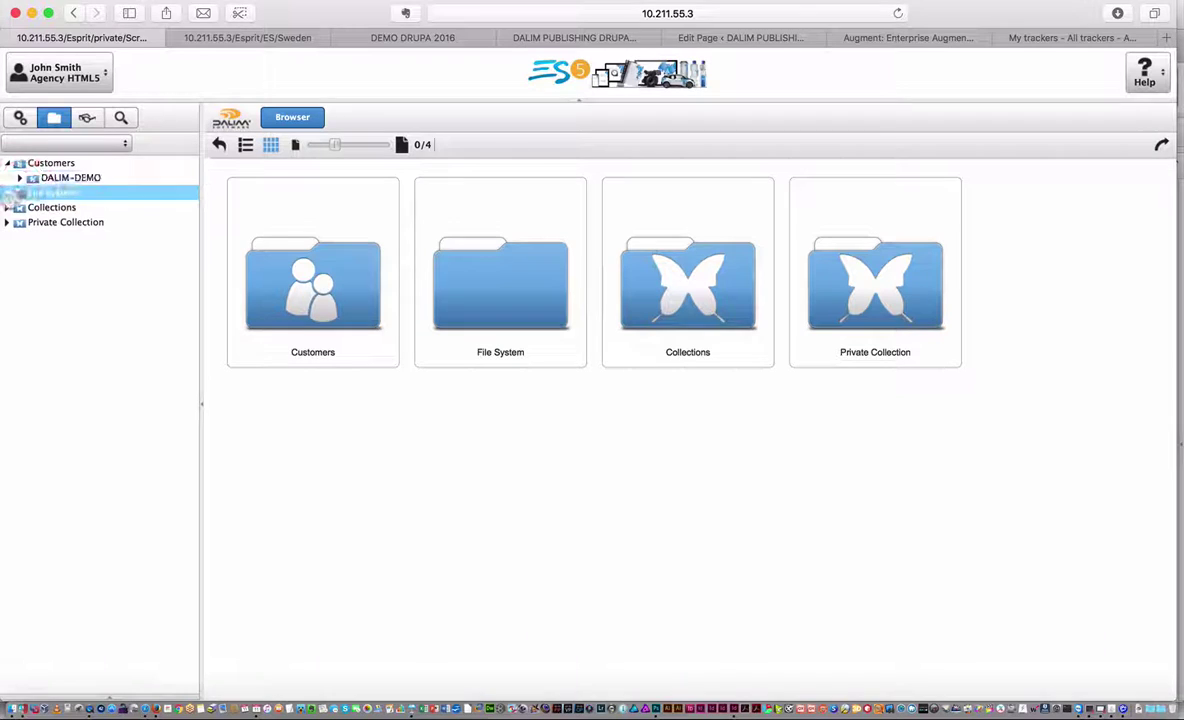
{"action": "left_click", "coordinate": [8, 195]}
{"action": "left_click", "coordinate": [19, 207]}
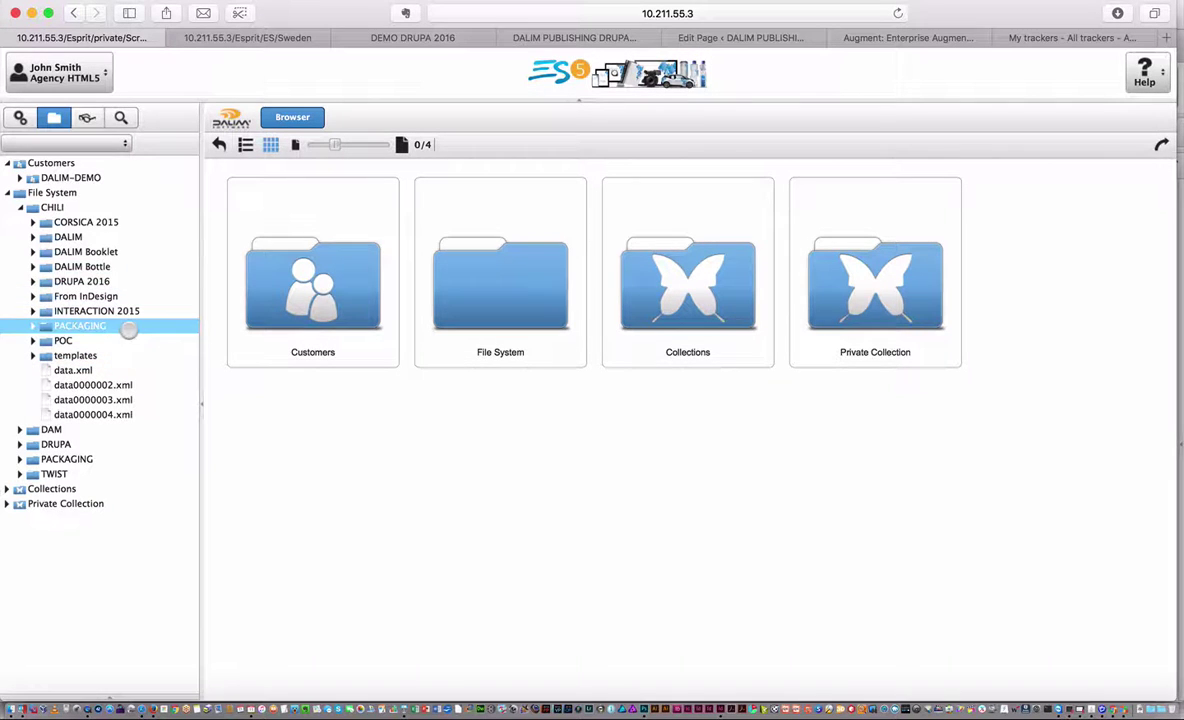
{"action": "left_click", "coordinate": [31, 282]}
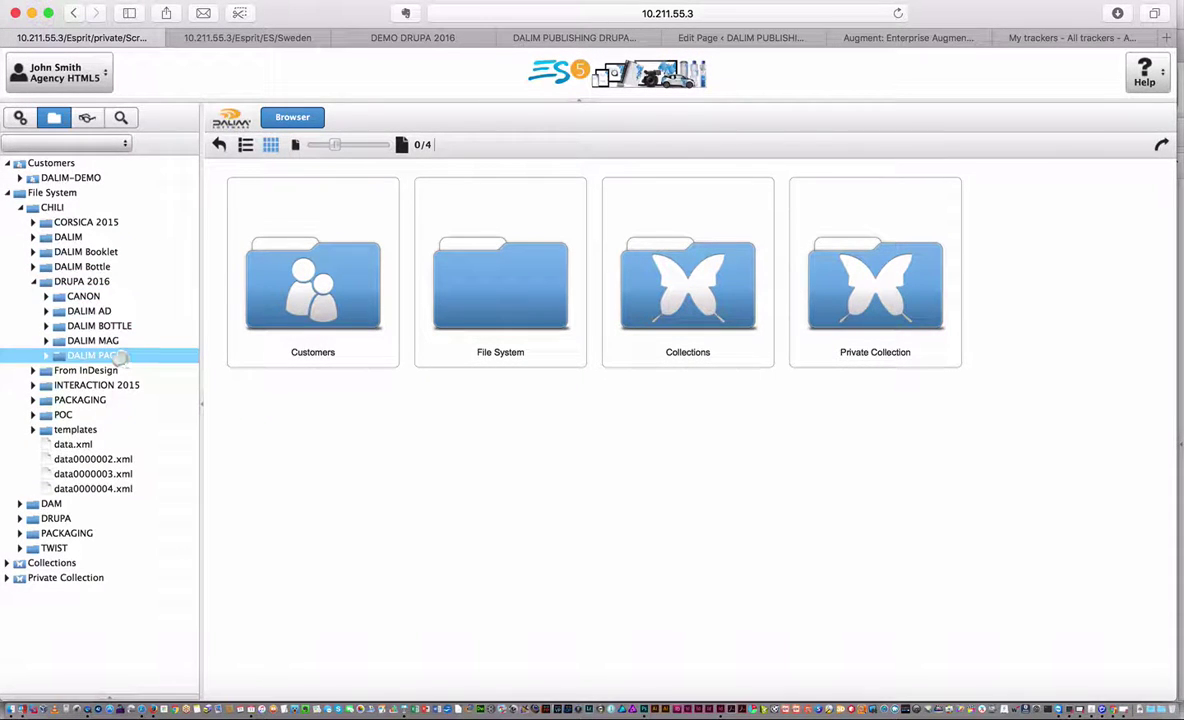
{"action": "left_click", "coordinate": [118, 356]}
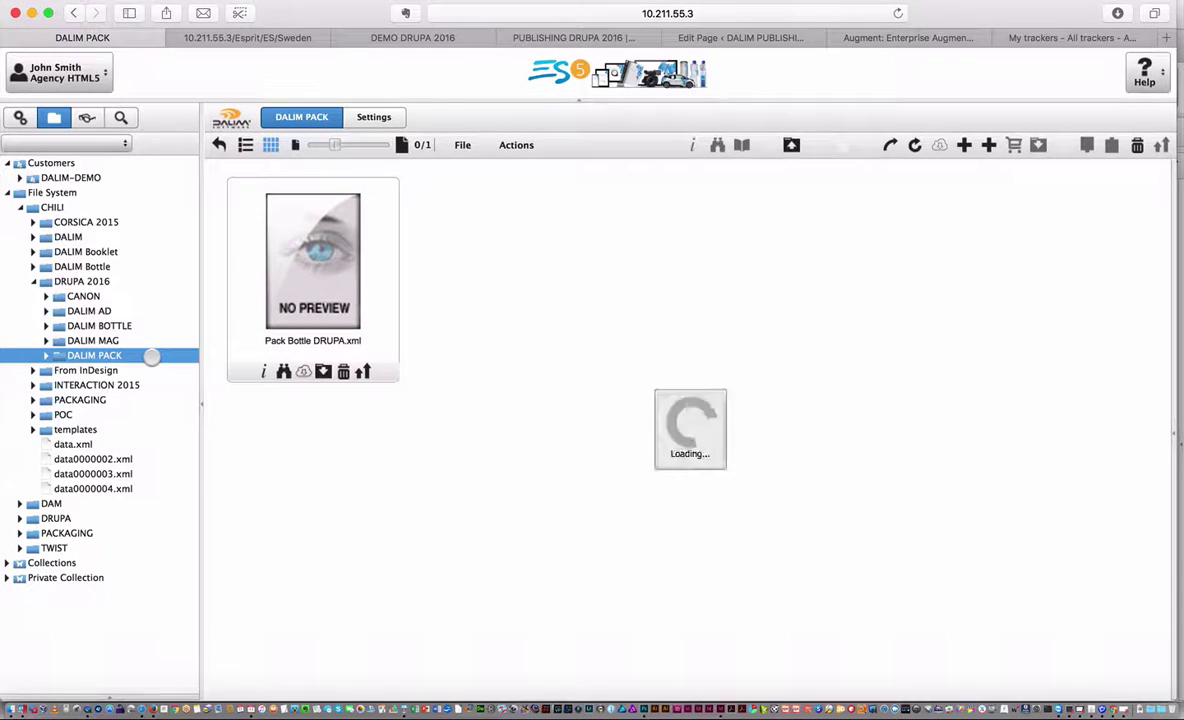
Open Pack Bottle DRUPA.xml in the editor, then cancel back to the folder
{"action": "left_click", "coordinate": [290, 290]}
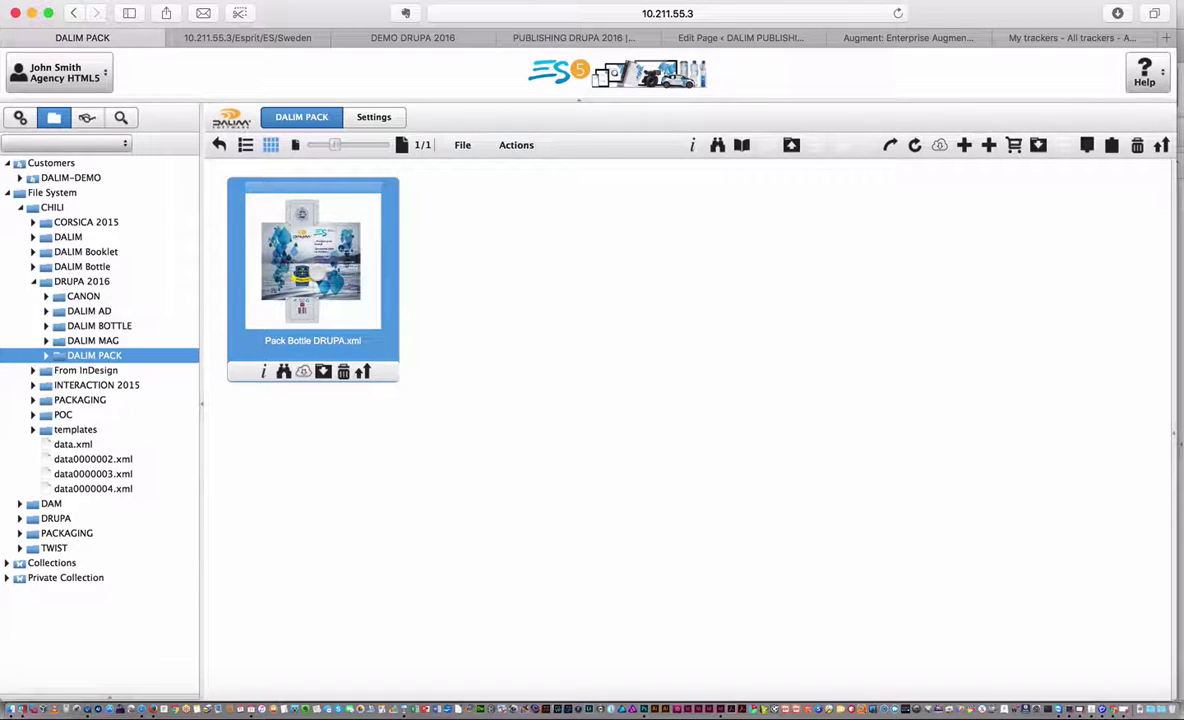
{"action": "double_click", "coordinate": [316, 273]}
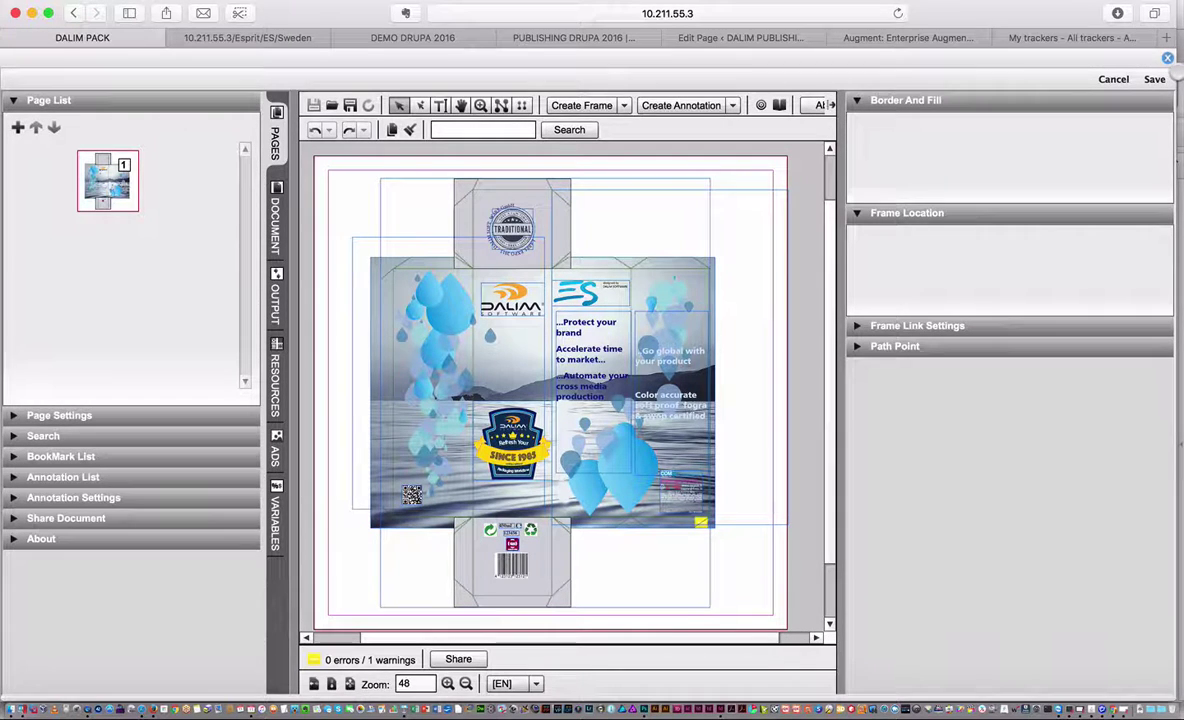
{"action": "left_click", "coordinate": [1157, 76]}
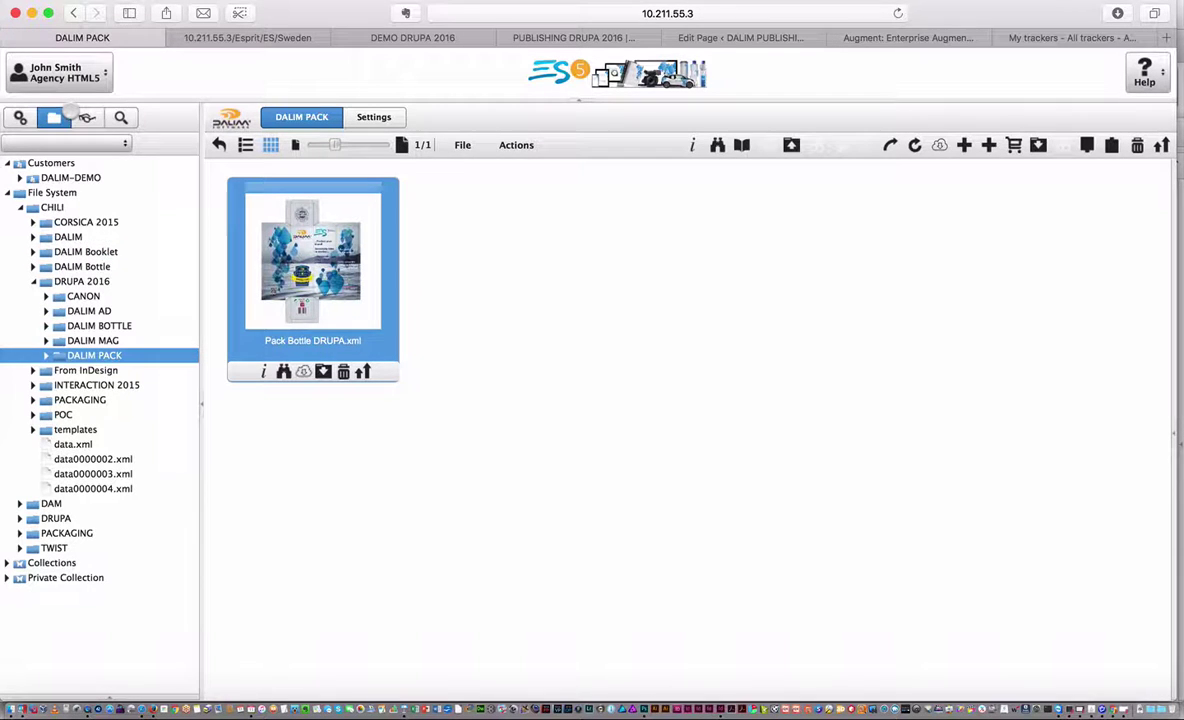
Open System Tools > Statistics and collapse the sidebar to review the full-width dashboard charts
{"action": "left_click", "coordinate": [19, 117]}
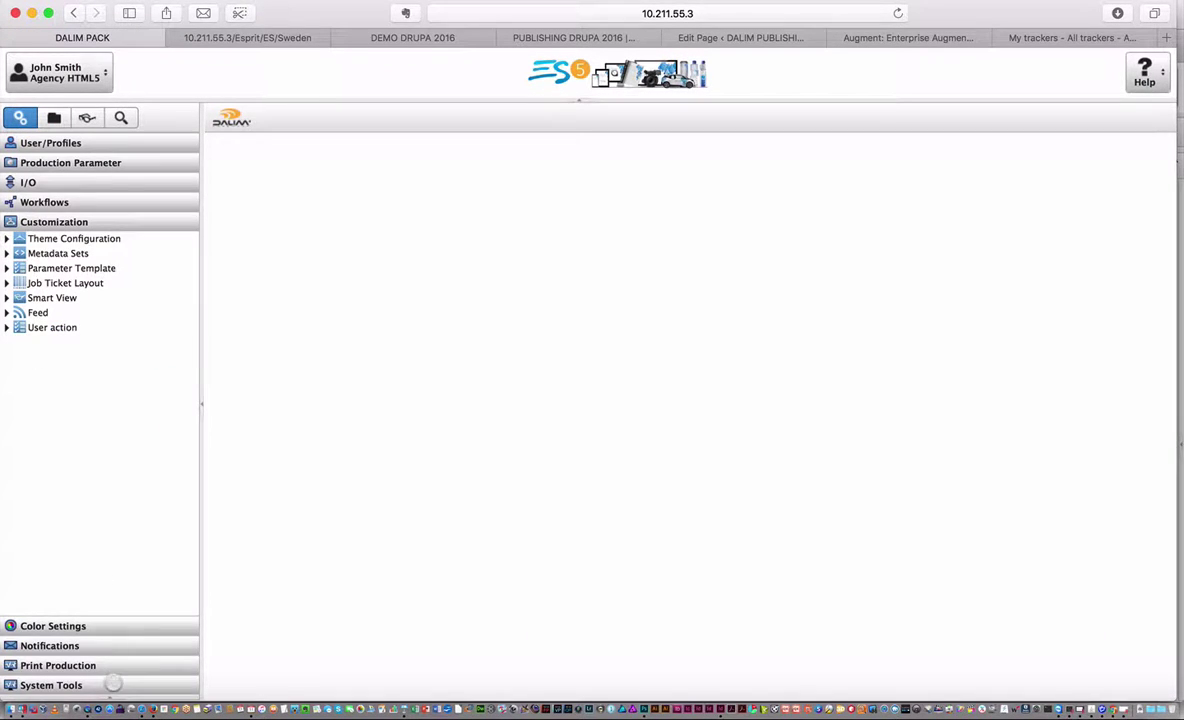
{"action": "left_click", "coordinate": [113, 683]}
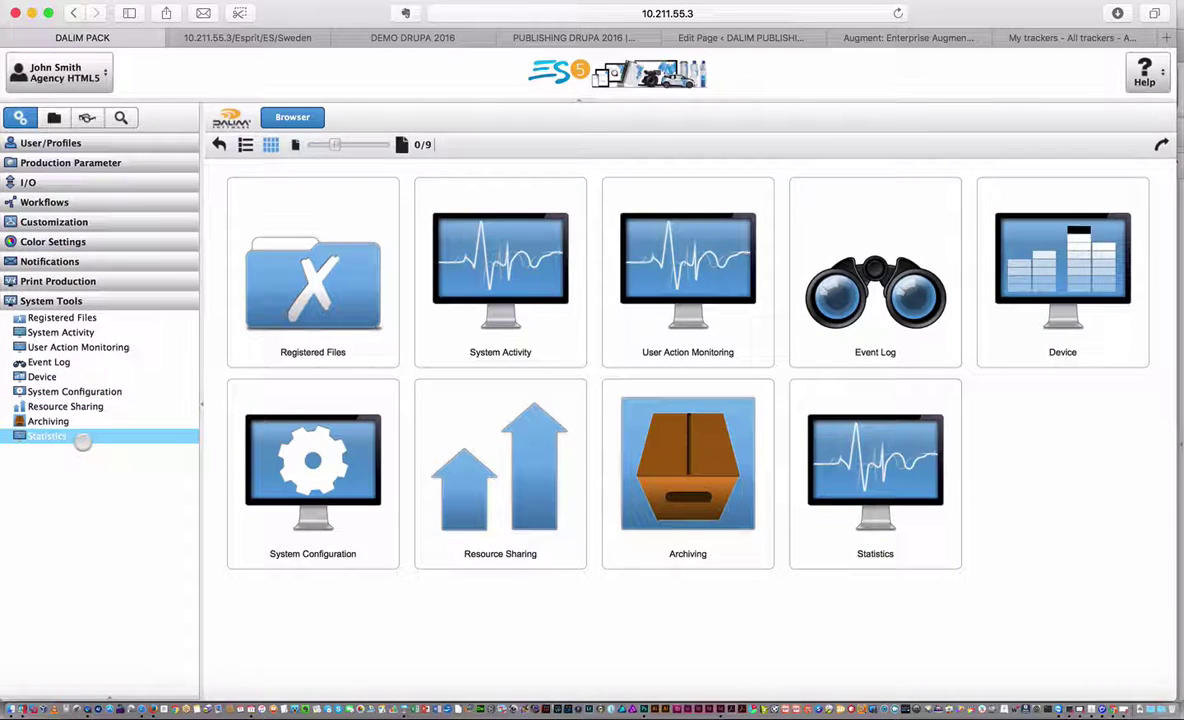
{"action": "left_click", "coordinate": [82, 438]}
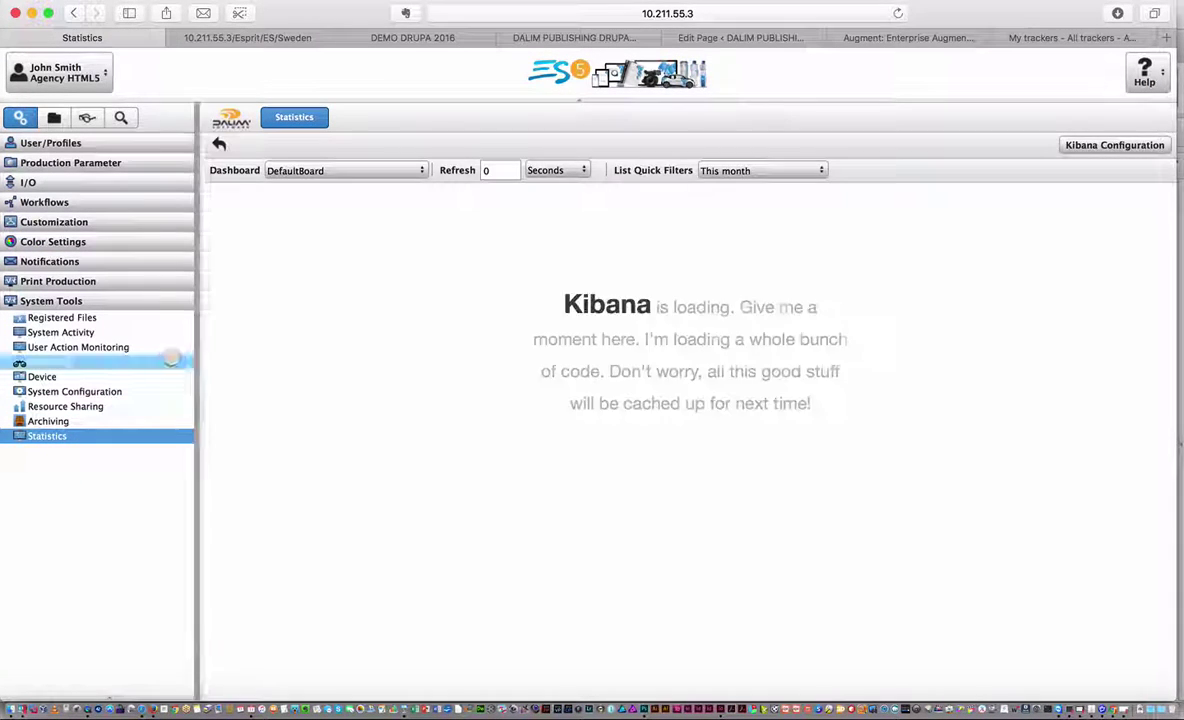
{"action": "left_click_drag", "start_coordinate": [171, 356], "coordinate": [167, 352]}
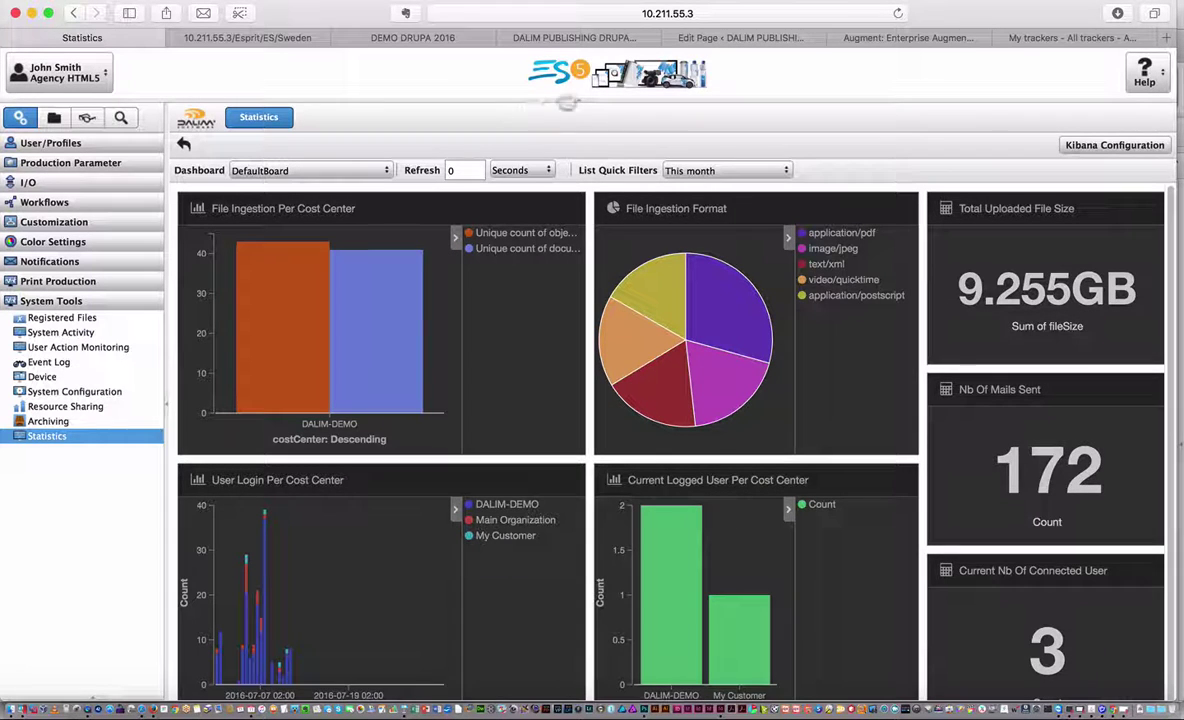
{"action": "scroll", "coordinate": [586, 101], "scroll_direction": "down", "scroll_amount": 2}
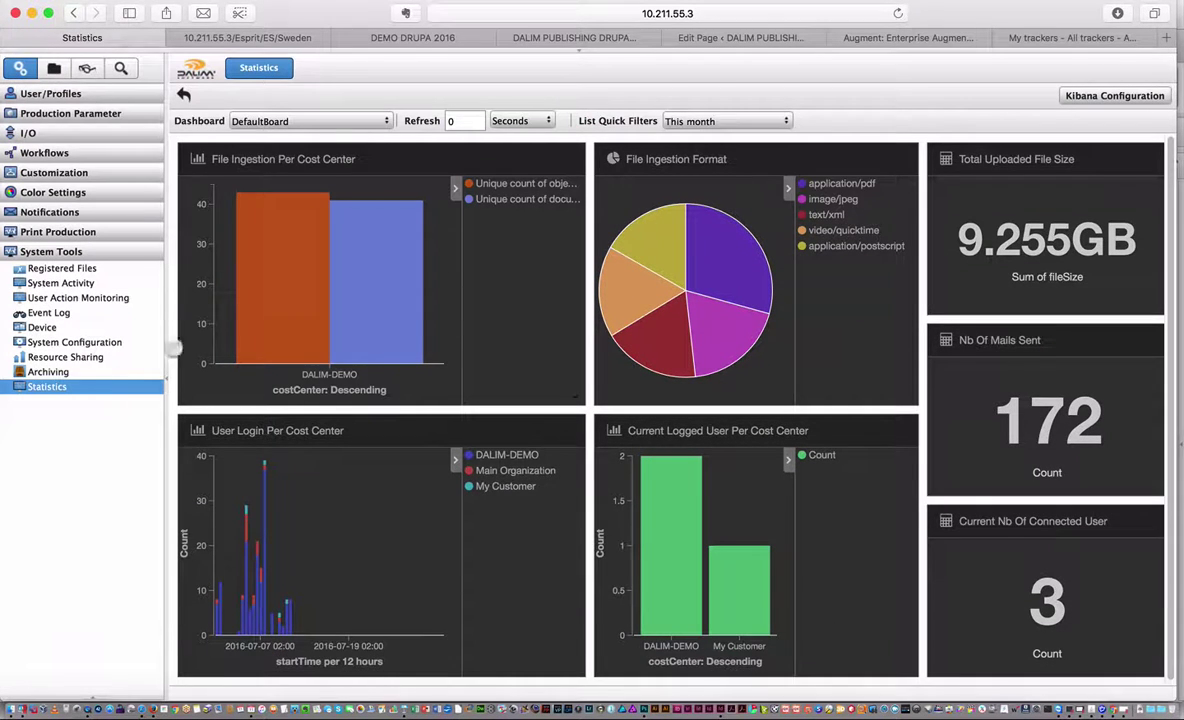
{"action": "left_click", "coordinate": [162, 373]}
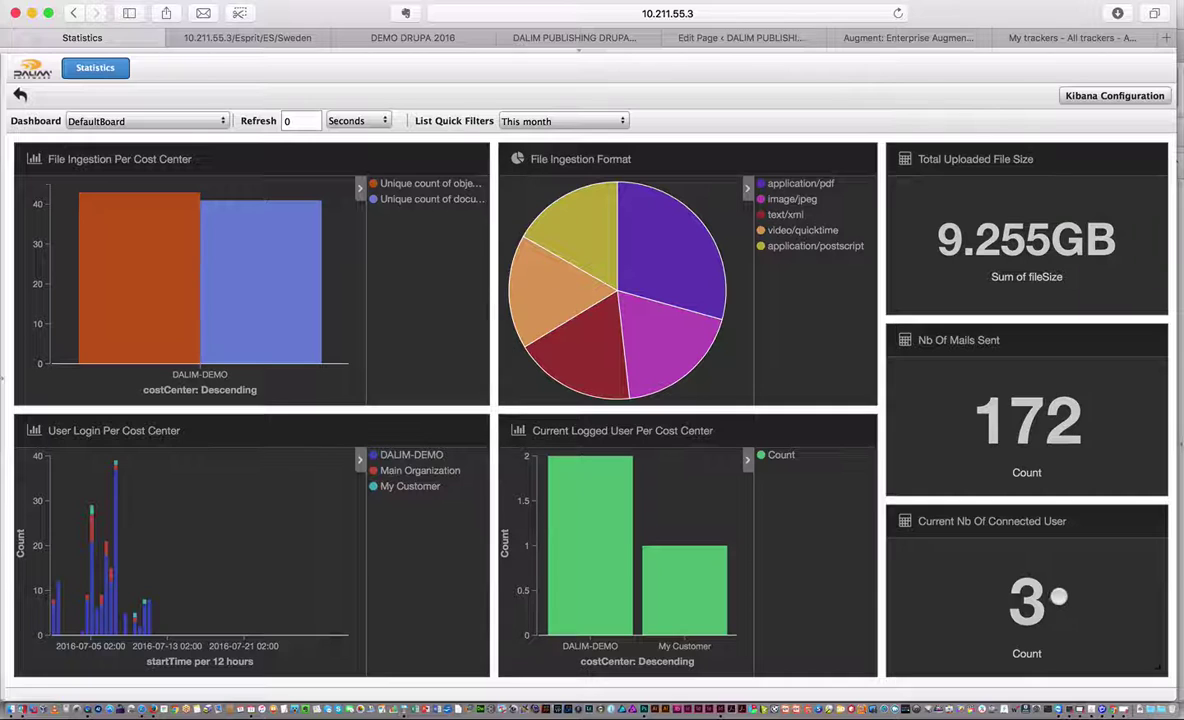
{"action": "mouse_move", "coordinate": [622, 587]}
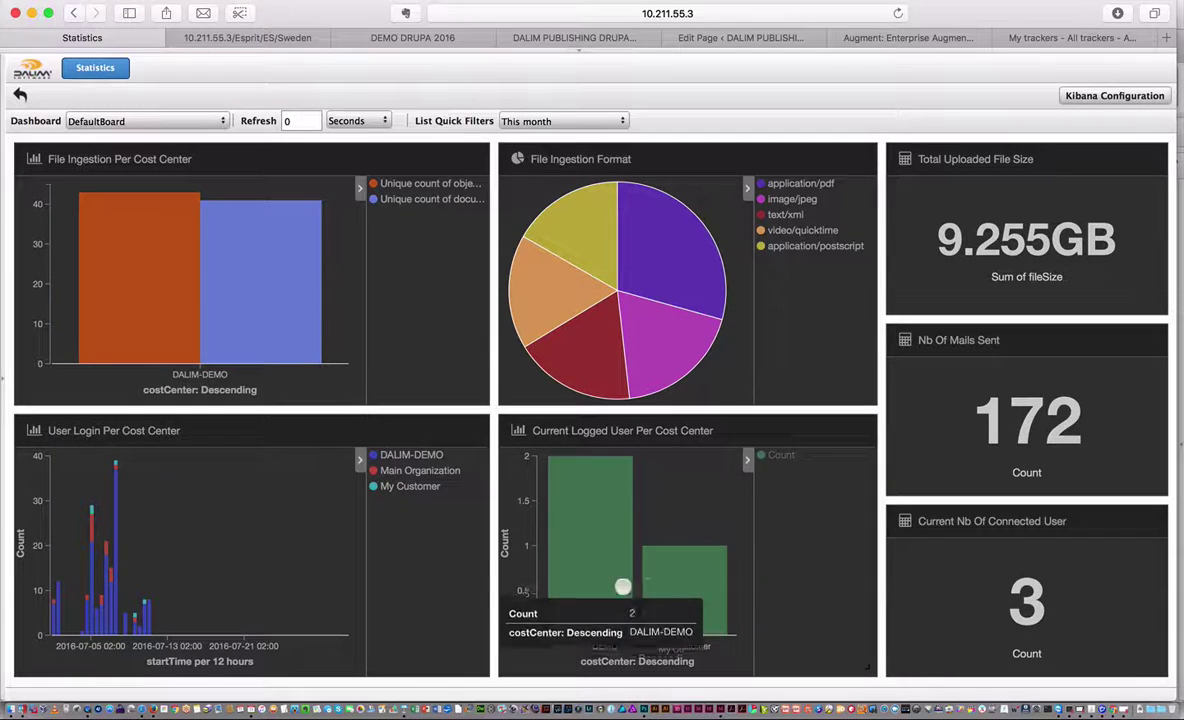
{"action": "mouse_move", "coordinate": [675, 588]}
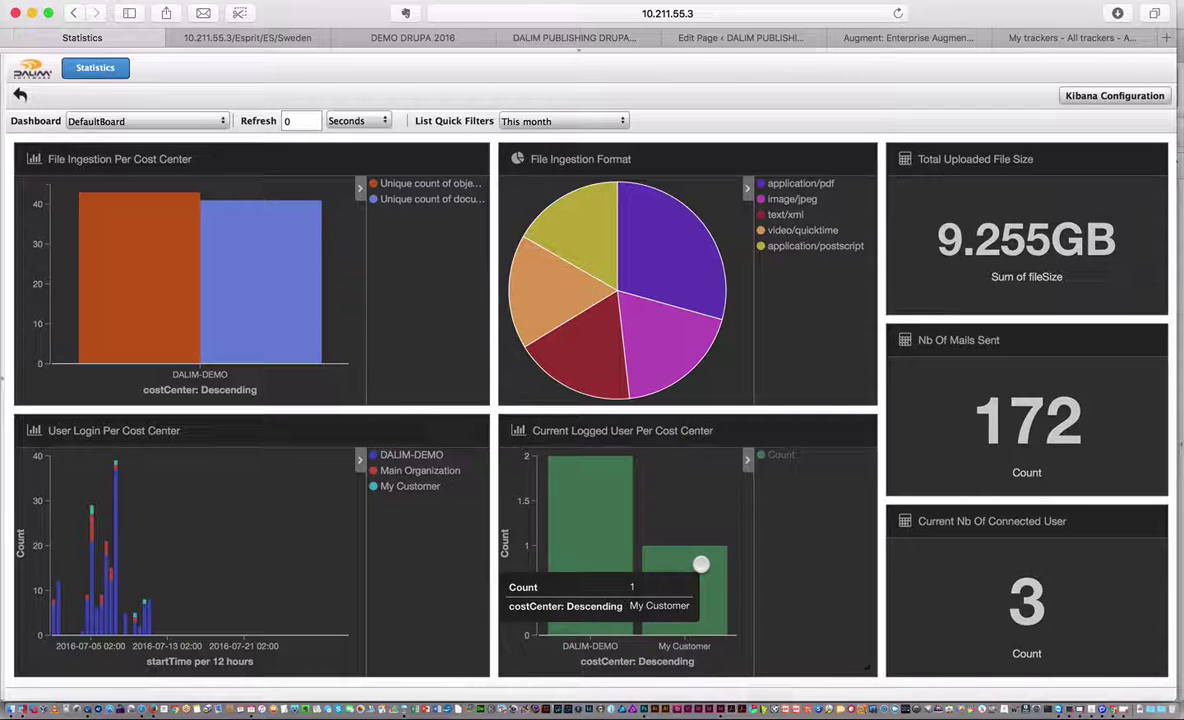
{"action": "mouse_move", "coordinate": [590, 552]}
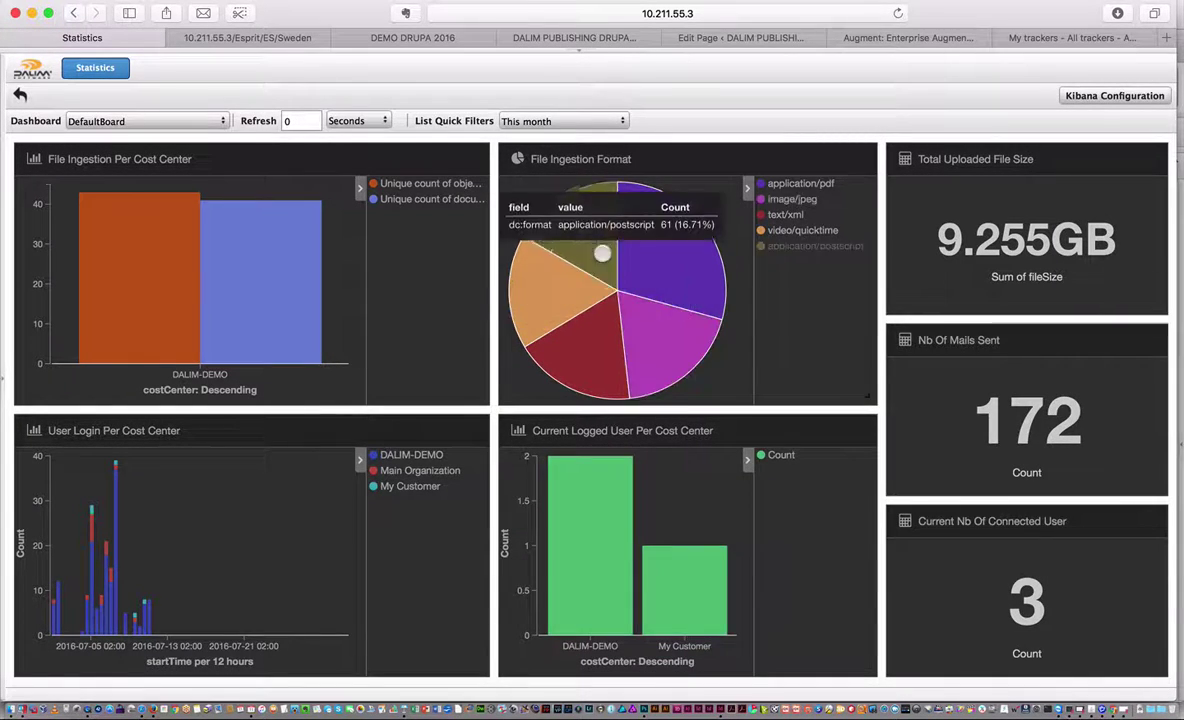
{"action": "mouse_move", "coordinate": [671, 276]}
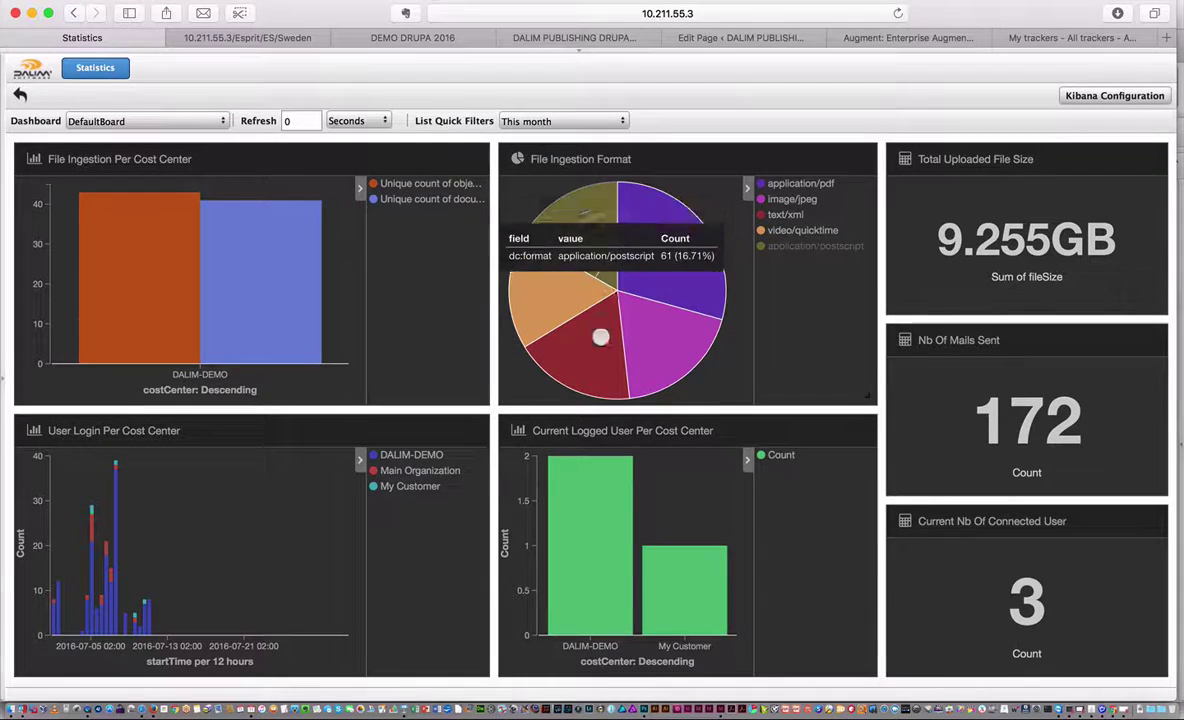
{"action": "mouse_move", "coordinate": [659, 348]}
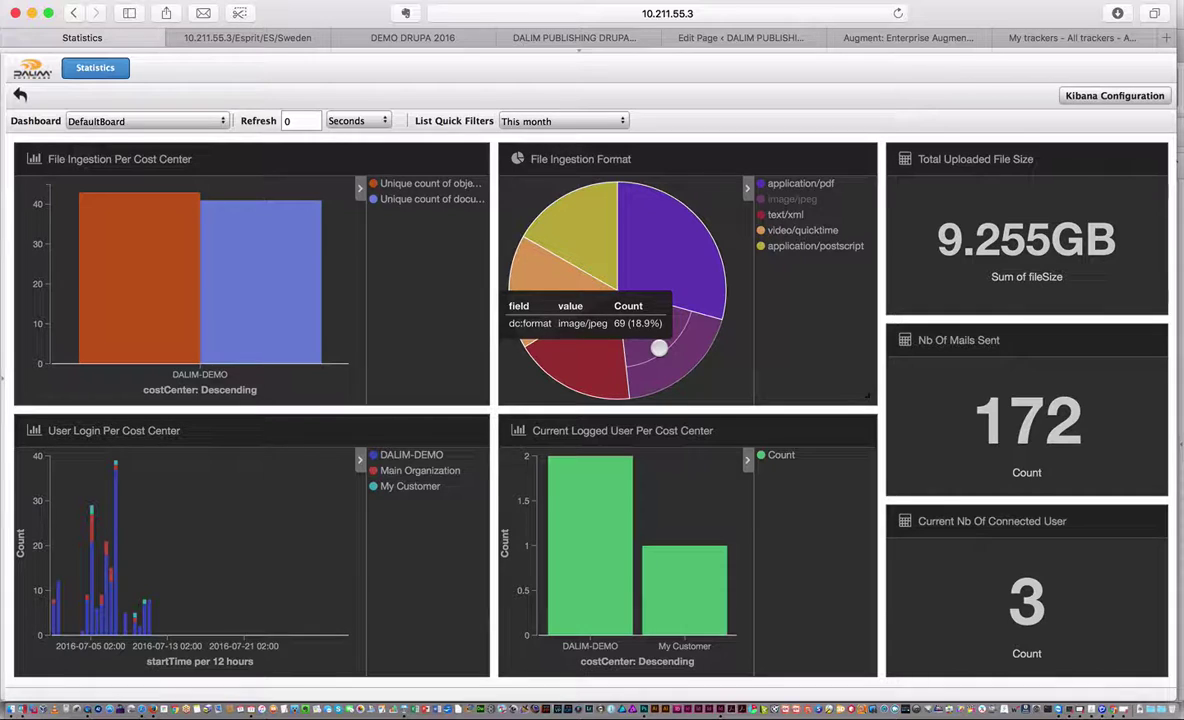
{"action": "mouse_move", "coordinate": [541, 288]}
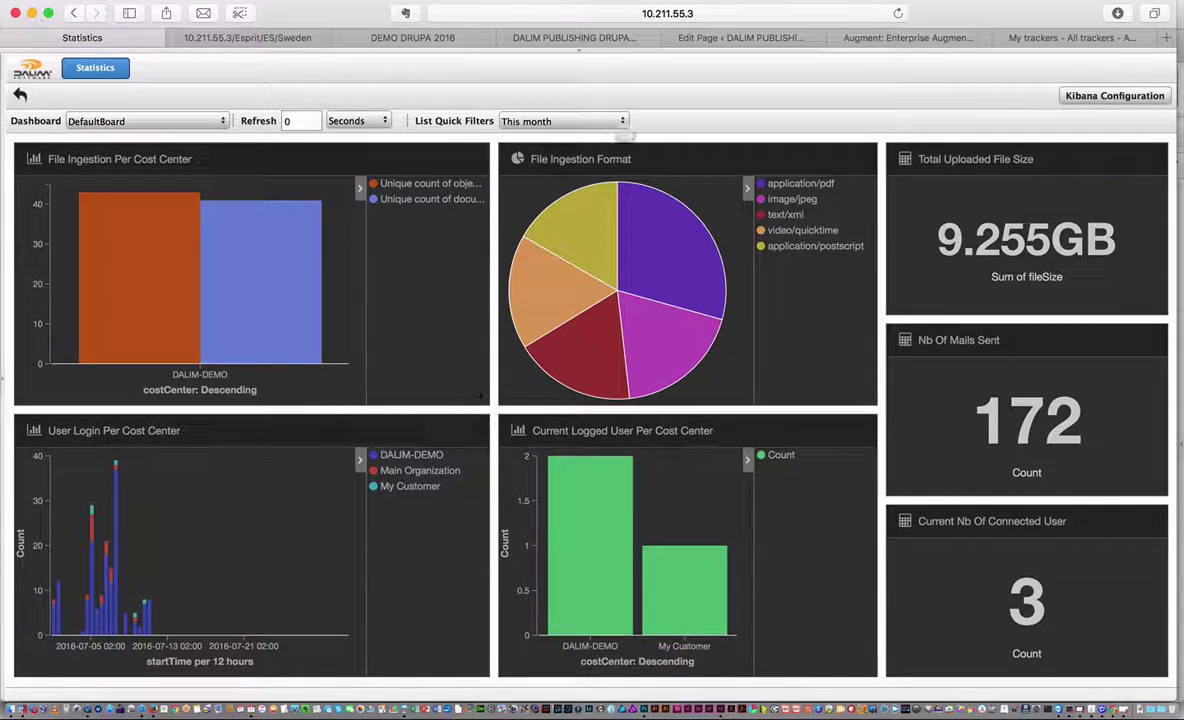
Filter the statistics to This week and switch to the ES Live dashboard
{"action": "left_click", "coordinate": [620, 121]}
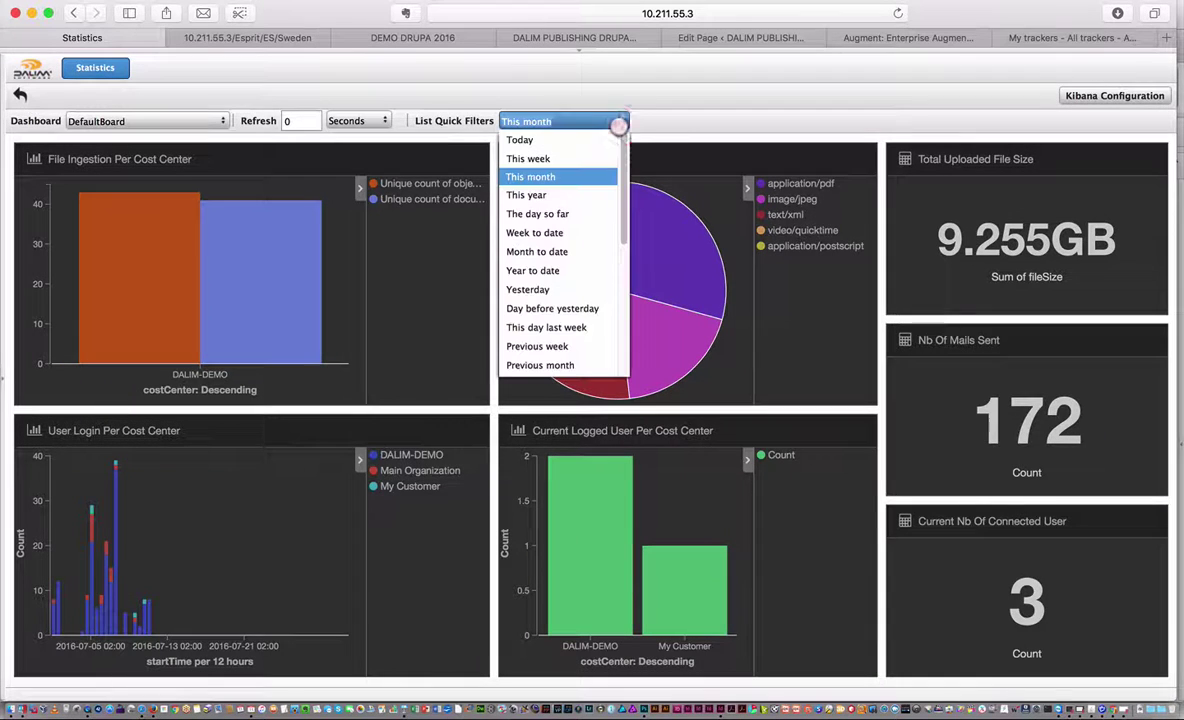
{"action": "left_click", "coordinate": [601, 158]}
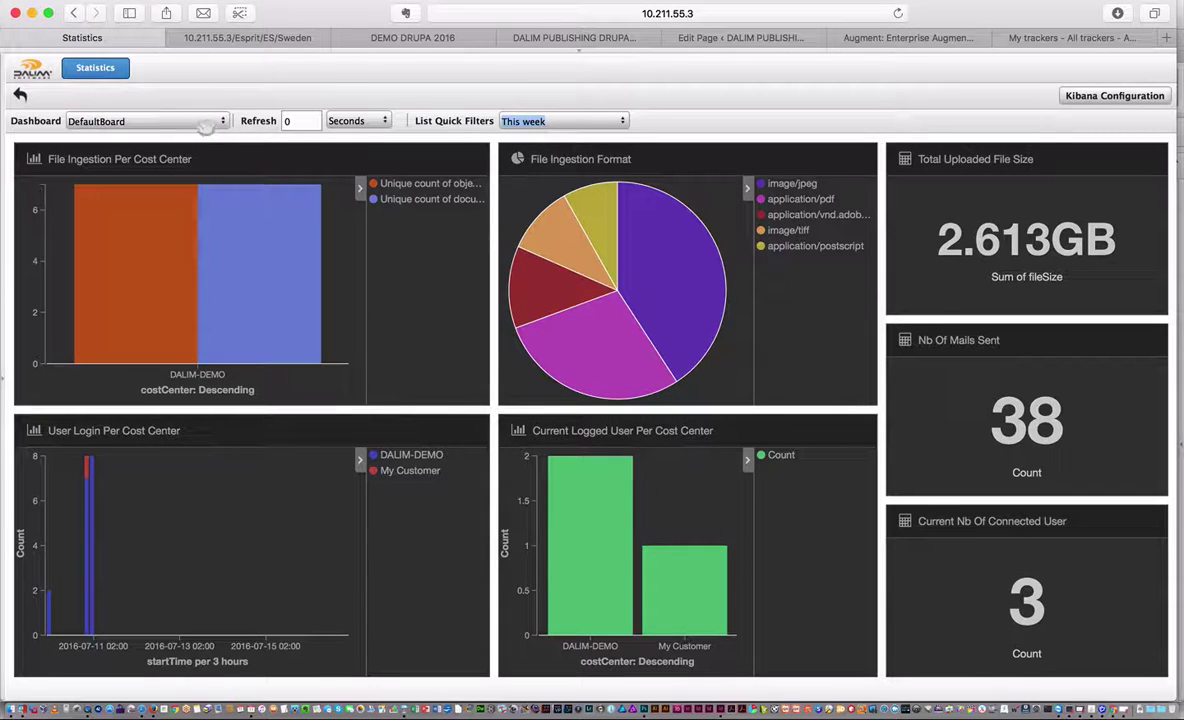
{"action": "left_click", "coordinate": [208, 121]}
{"action": "left_click", "coordinate": [110, 172]}
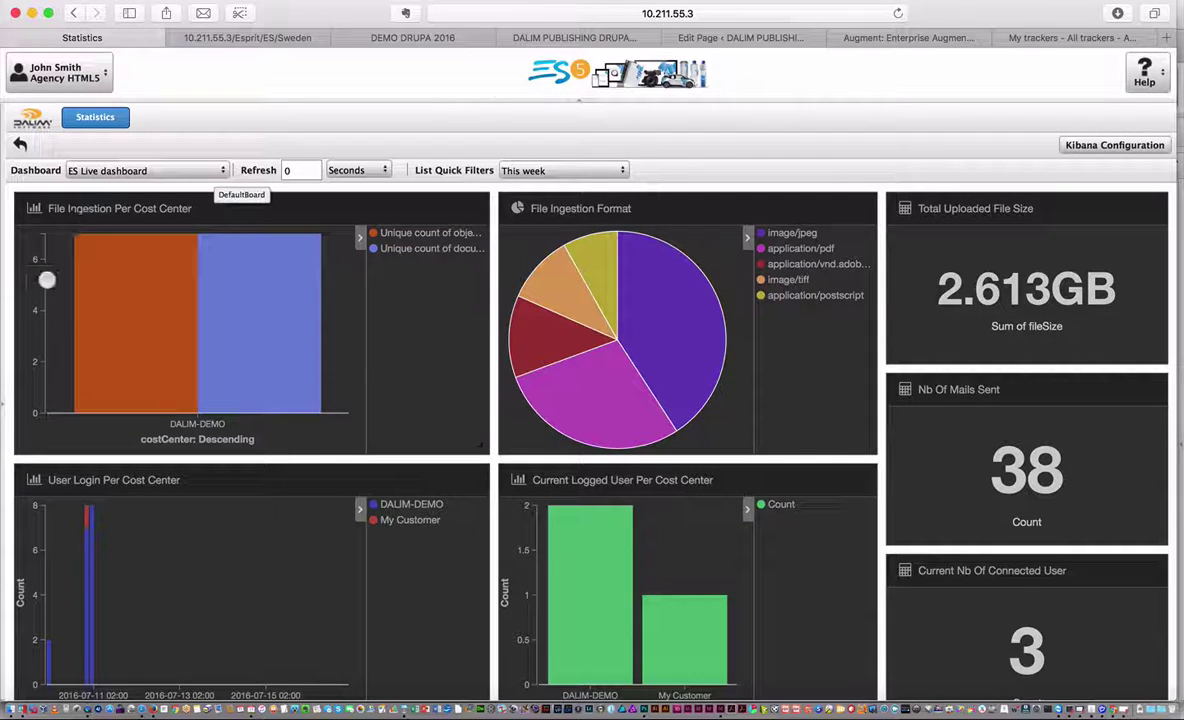
{"action": "mouse_move", "coordinate": [6, 400]}
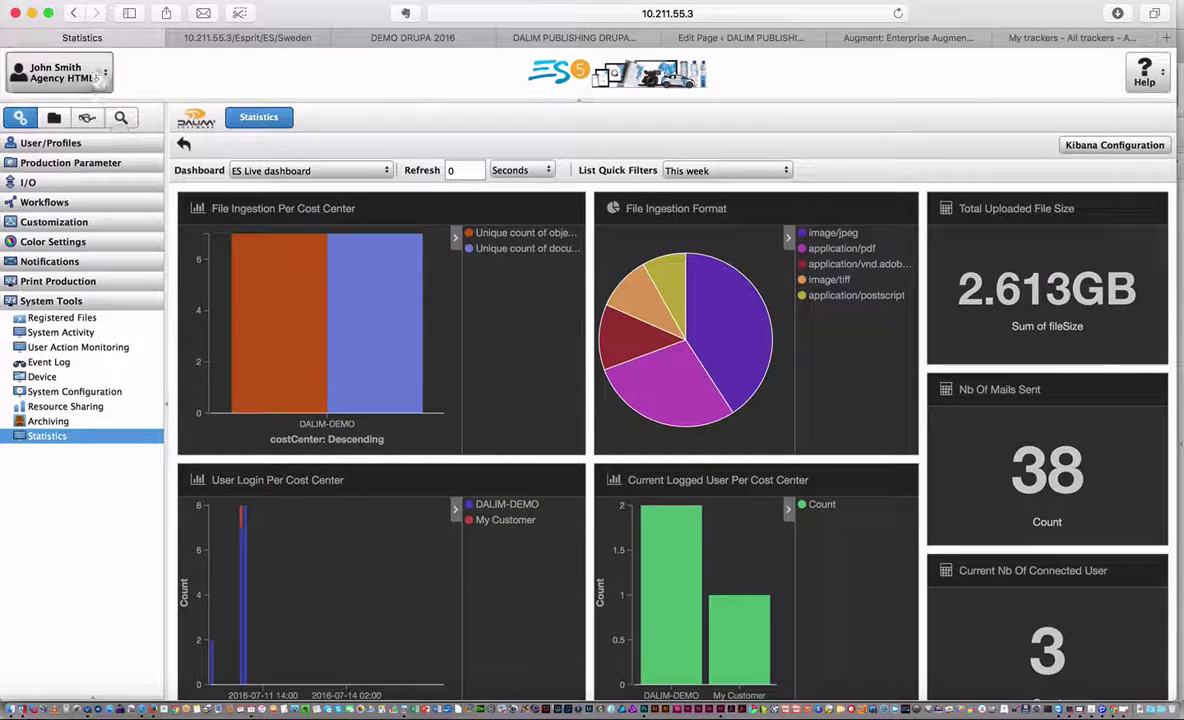
Return to the file system folder view and sign out of DALIM ES5
{"action": "left_click", "coordinate": [55, 117]}
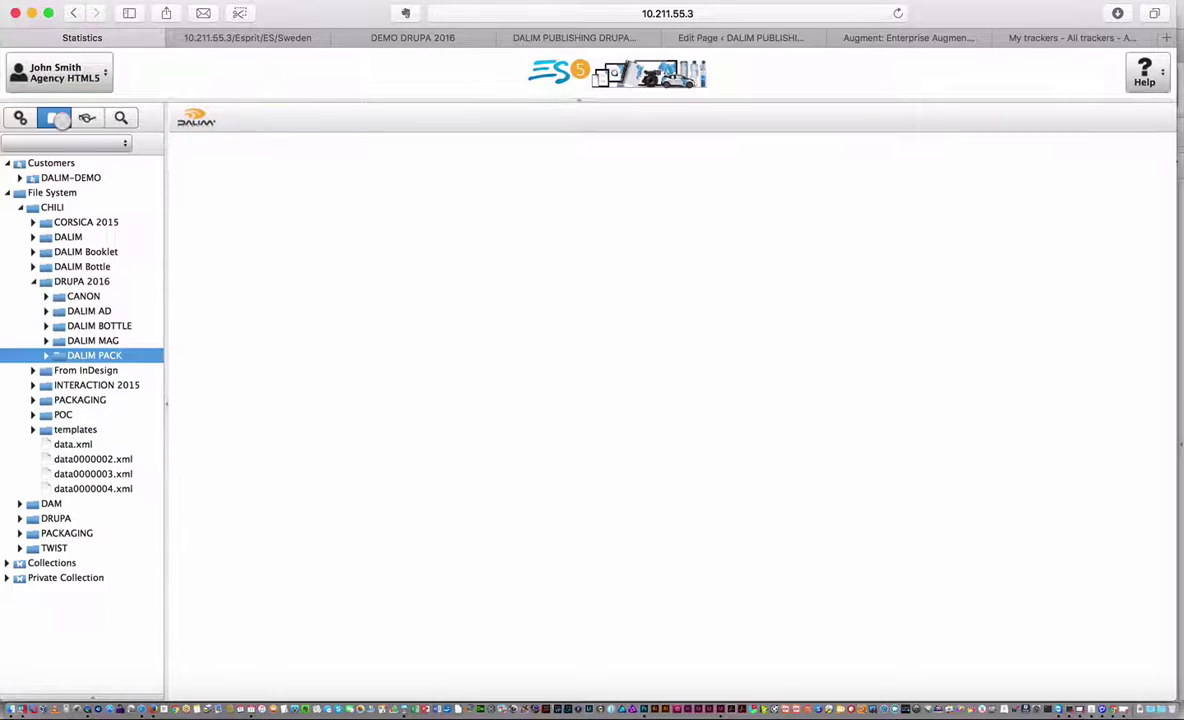
{"action": "left_click", "coordinate": [100, 70]}
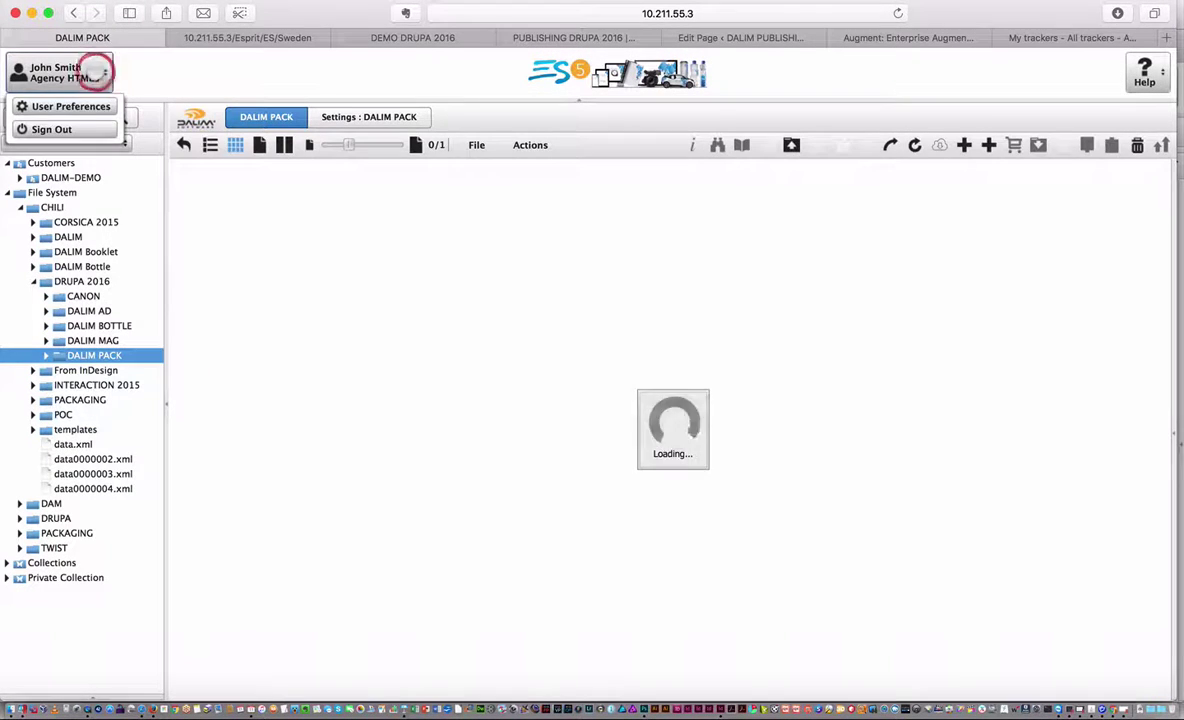
{"action": "left_click", "coordinate": [90, 129]}
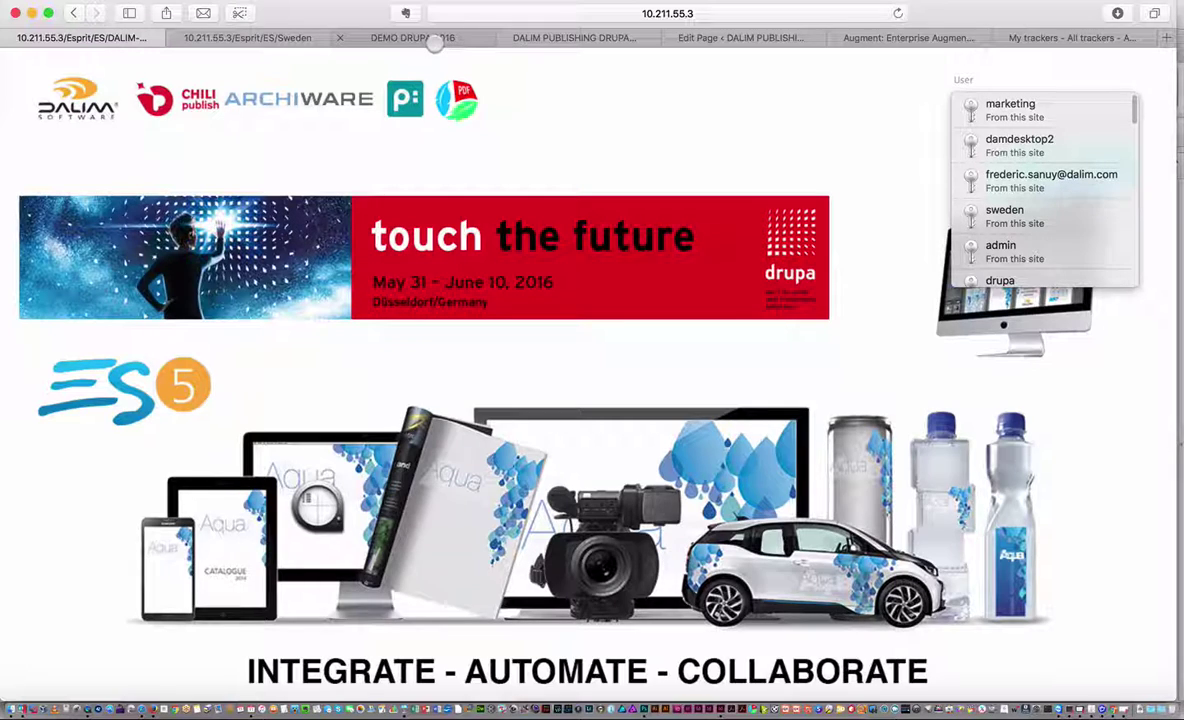
Log back in to DALIM ES5 with another saved account from the autofill list
{"action": "left_click", "coordinate": [432, 38]}
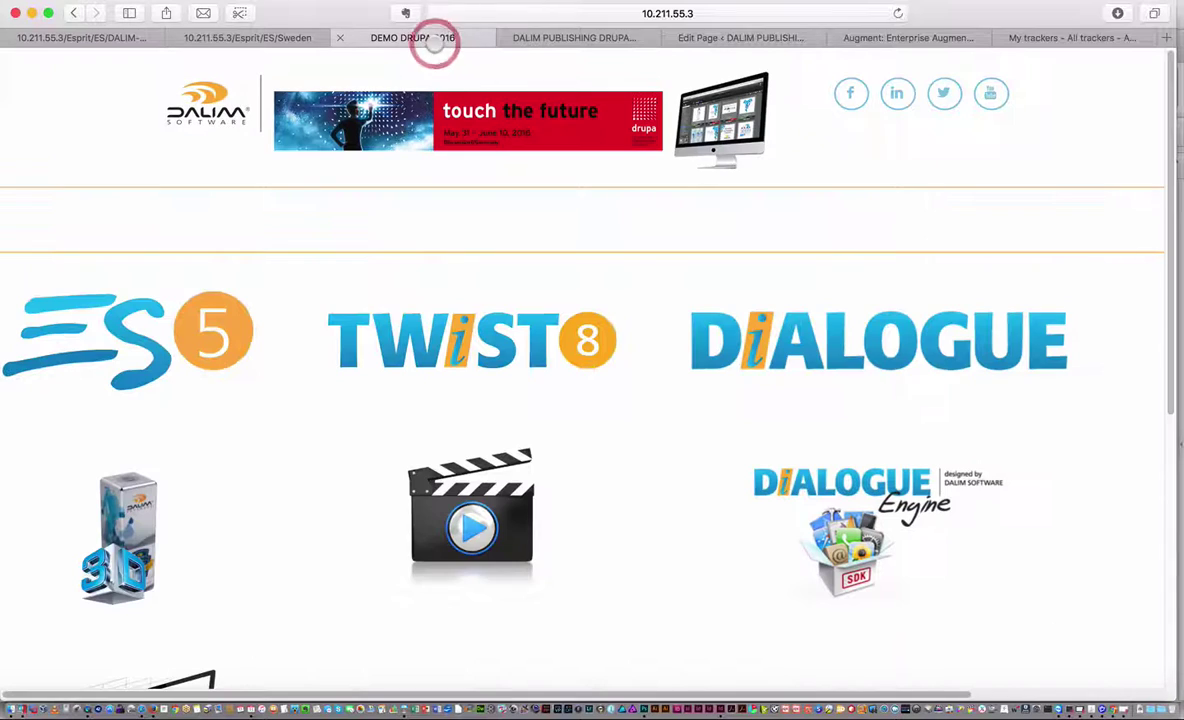
{"action": "left_click", "coordinate": [575, 37]}
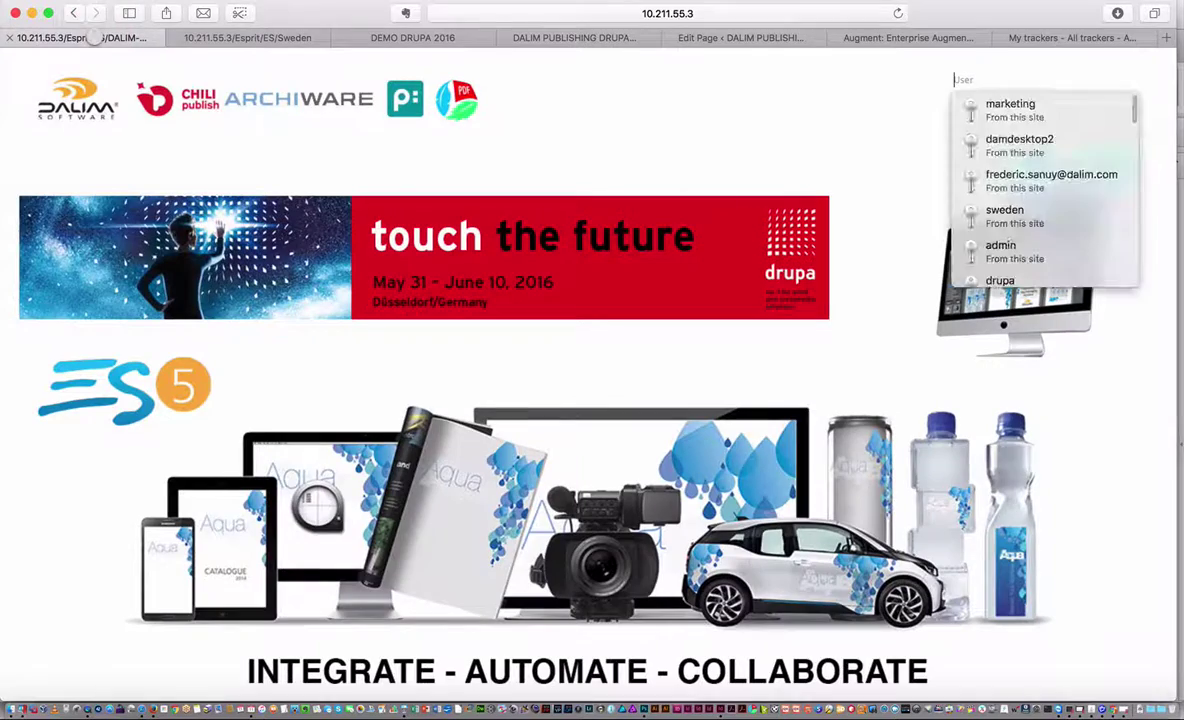
{"action": "left_click", "coordinate": [88, 38]}
{"action": "left_click", "coordinate": [1087, 104]}
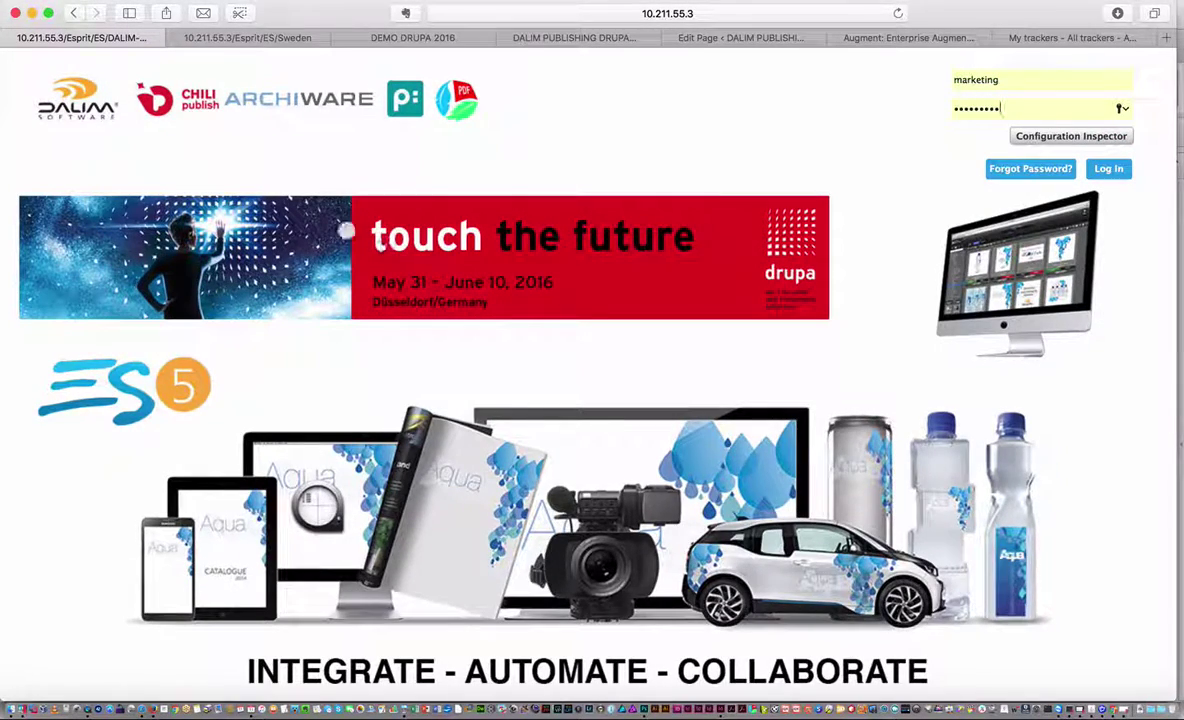
{"action": "left_click", "coordinate": [1108, 170]}
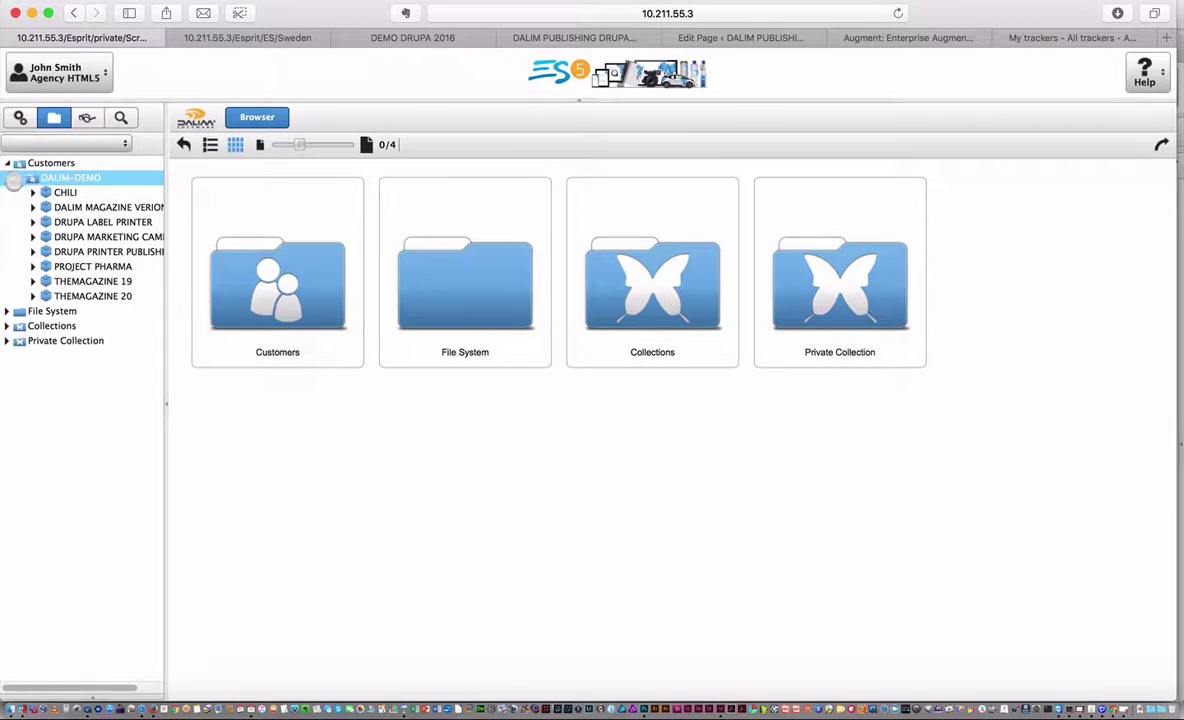
Open File System > DAM > Wordpress, select fond1.jpg and open its Share Document(s) dialog
{"action": "left_click", "coordinate": [20, 177]}
{"action": "left_click", "coordinate": [8, 192]}
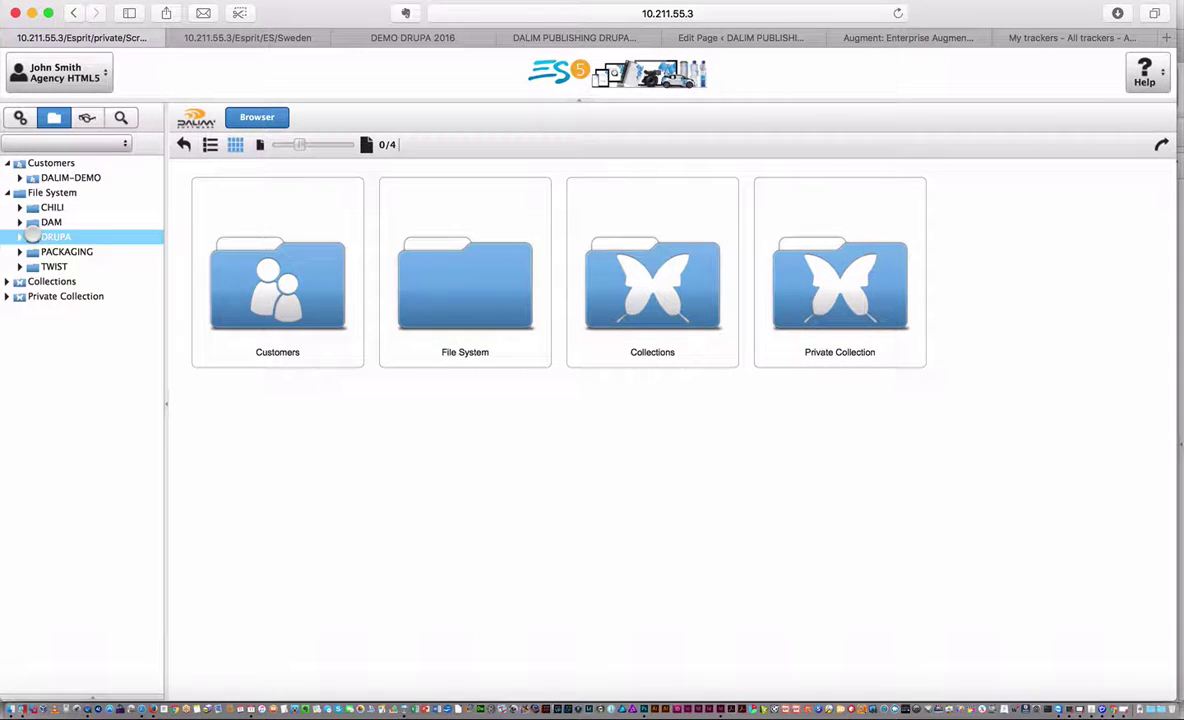
{"action": "left_click", "coordinate": [20, 222]}
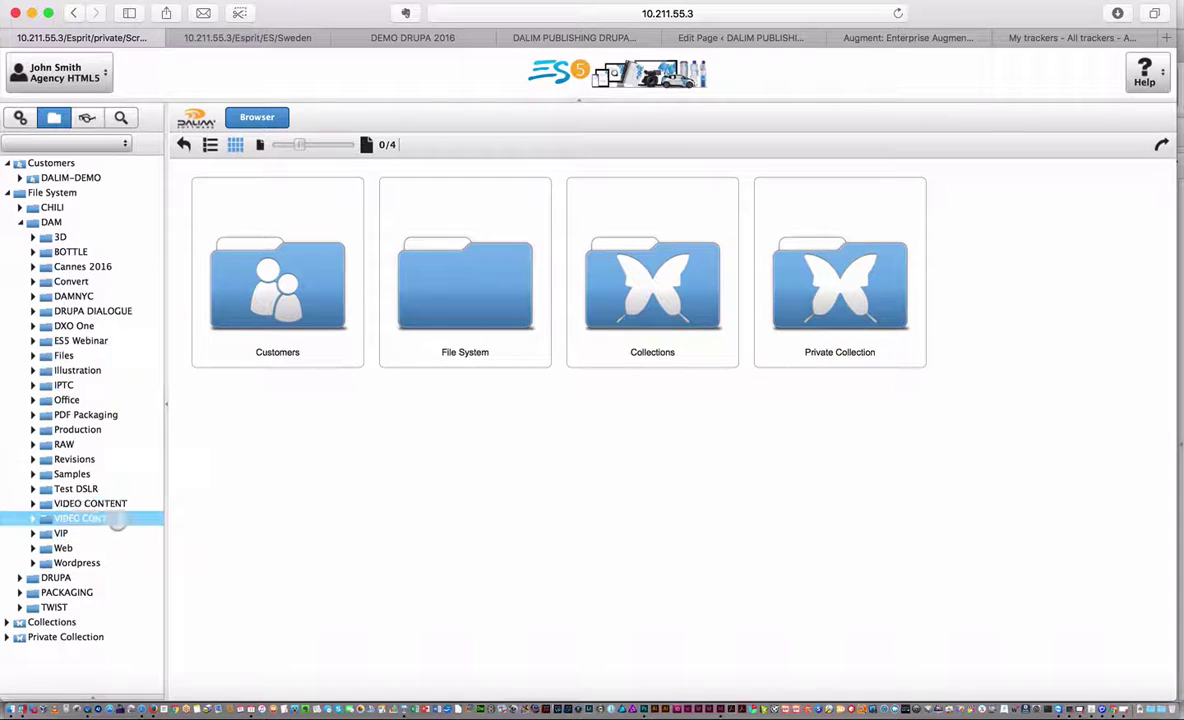
{"action": "left_click", "coordinate": [114, 561]}
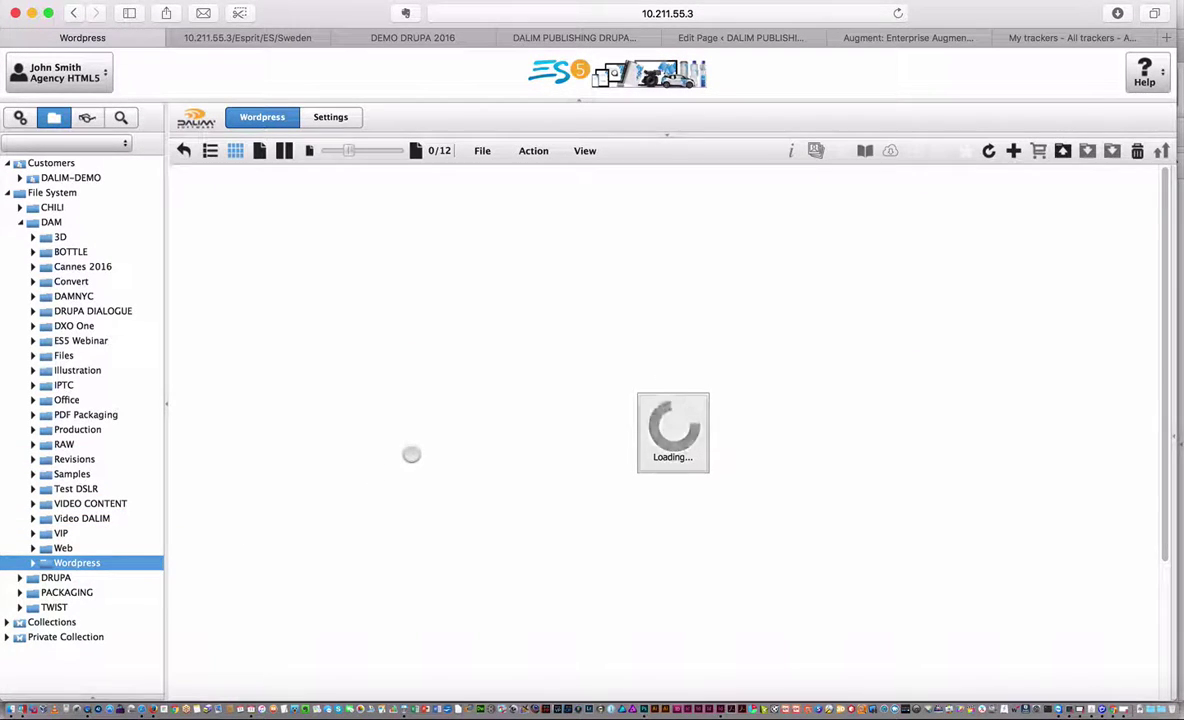
{"action": "left_click", "coordinate": [800, 525]}
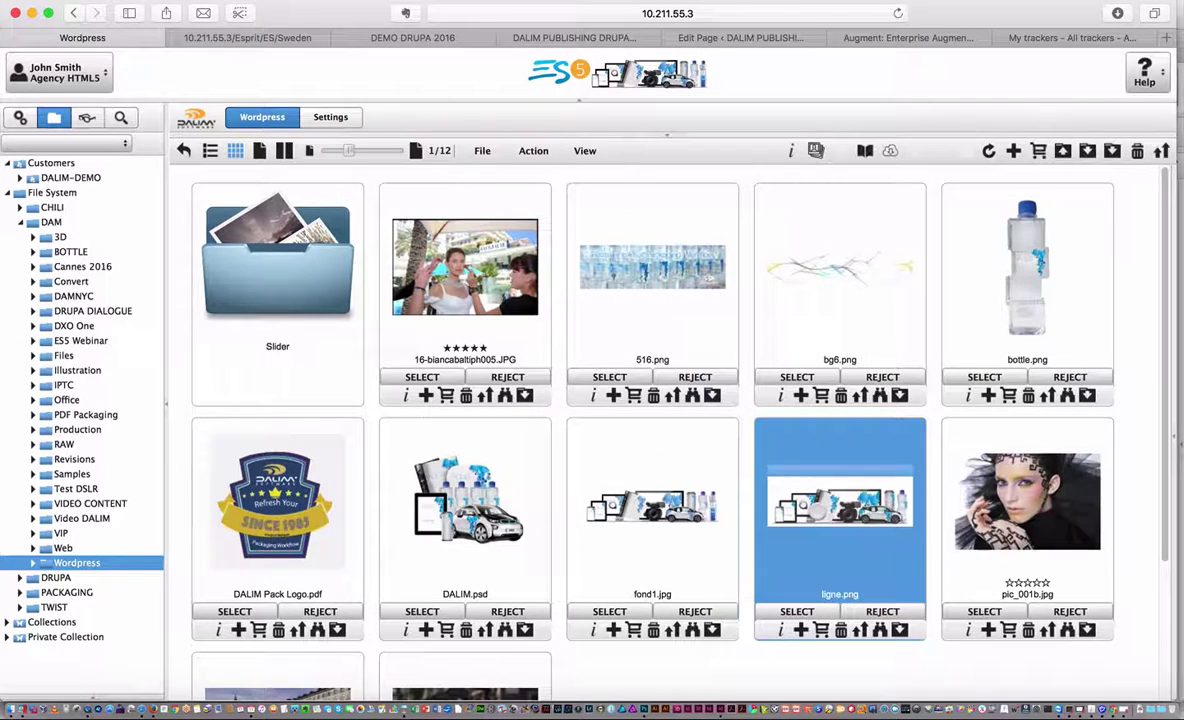
{"action": "left_click", "coordinate": [652, 510]}
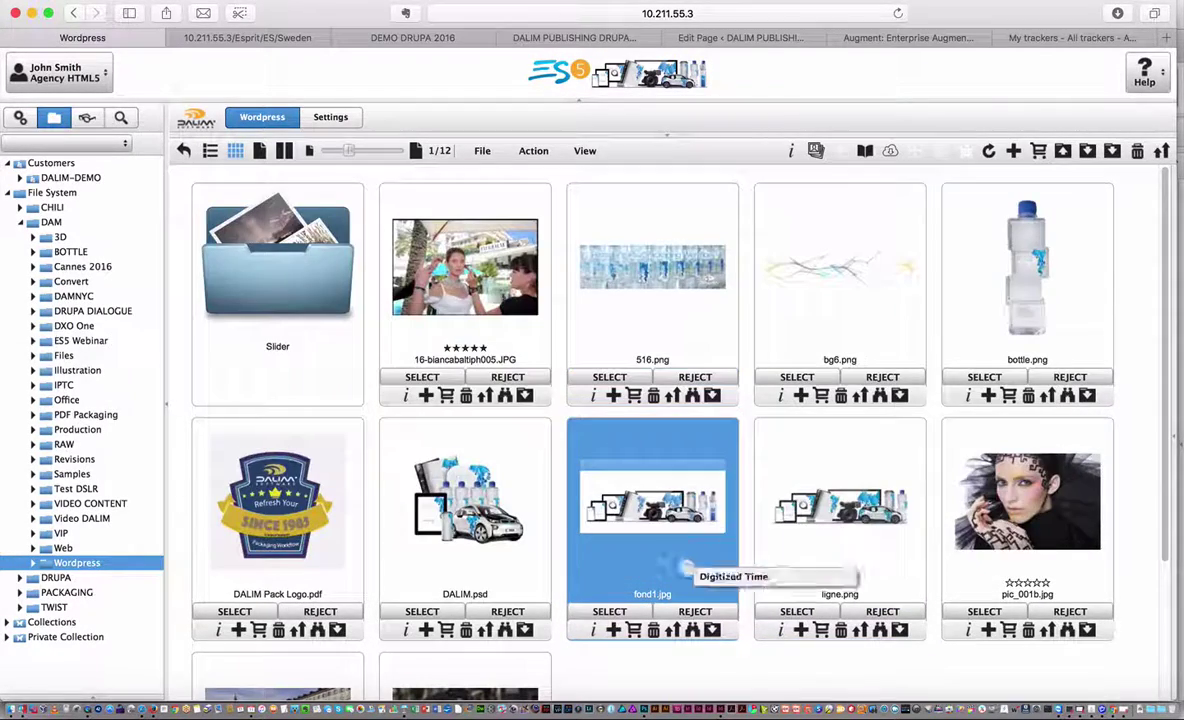
{"action": "left_click", "coordinate": [671, 629]}
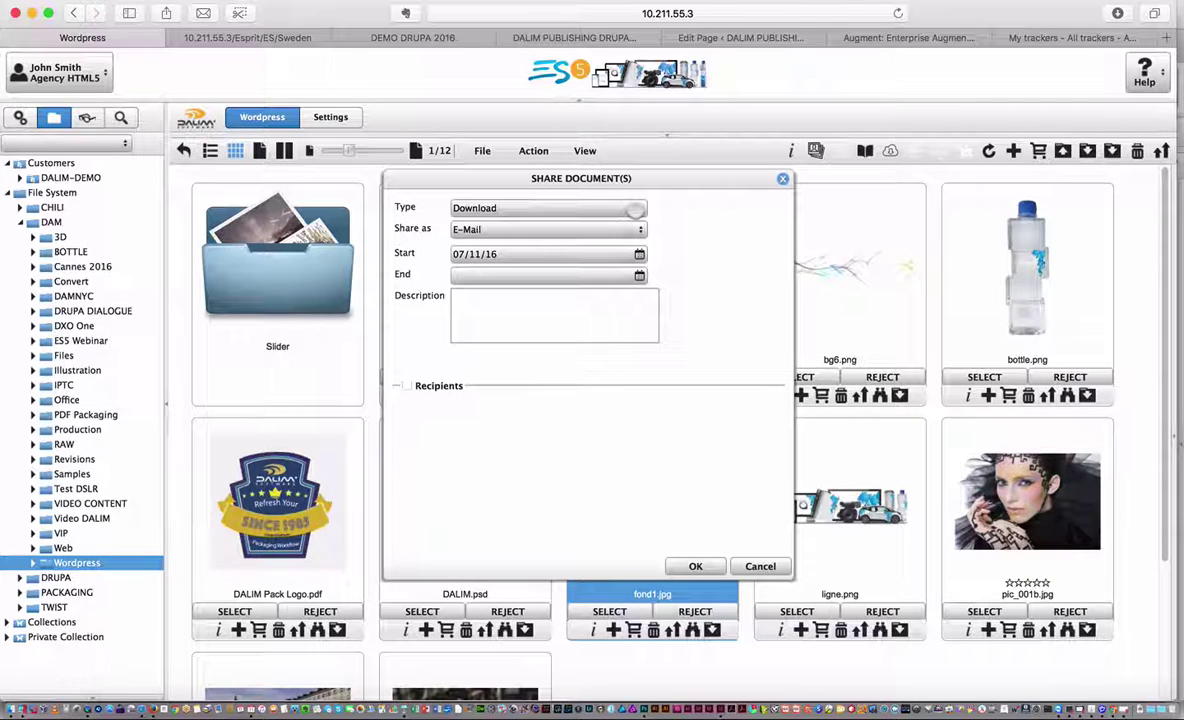
Keep the Download share type and set the share end date to 07/29/17
{"action": "left_click", "coordinate": [635, 208]}
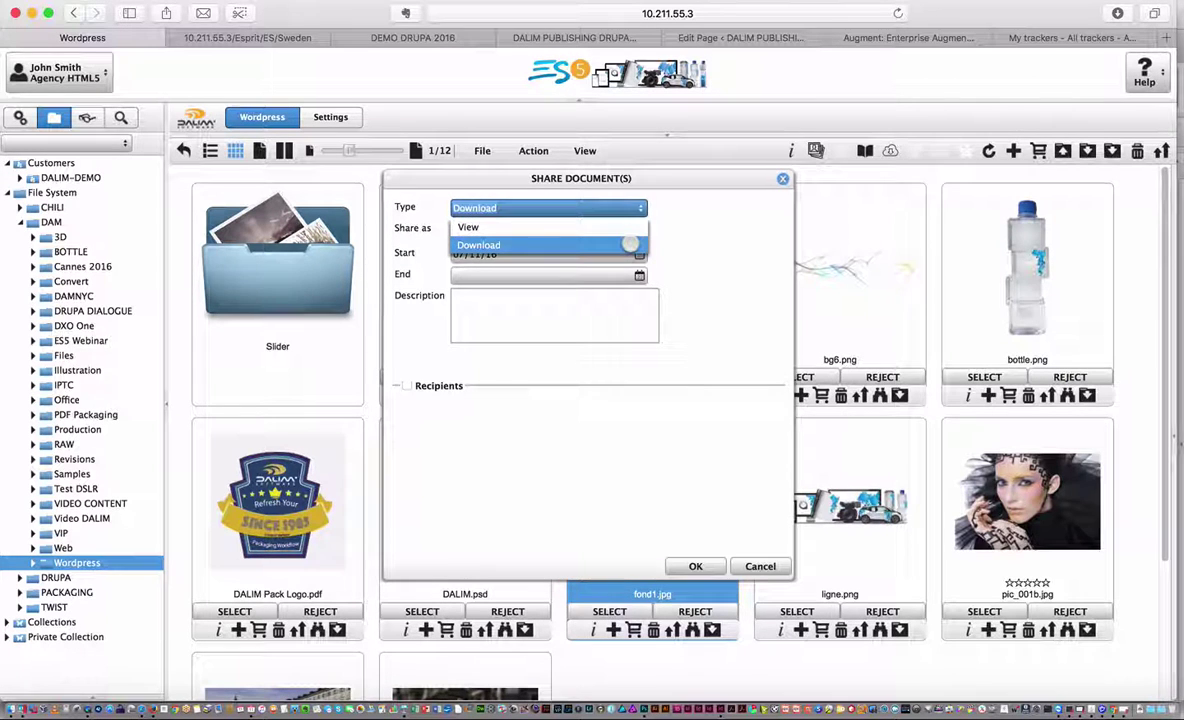
{"action": "left_click", "coordinate": [630, 243]}
{"action": "left_click", "coordinate": [639, 274]}
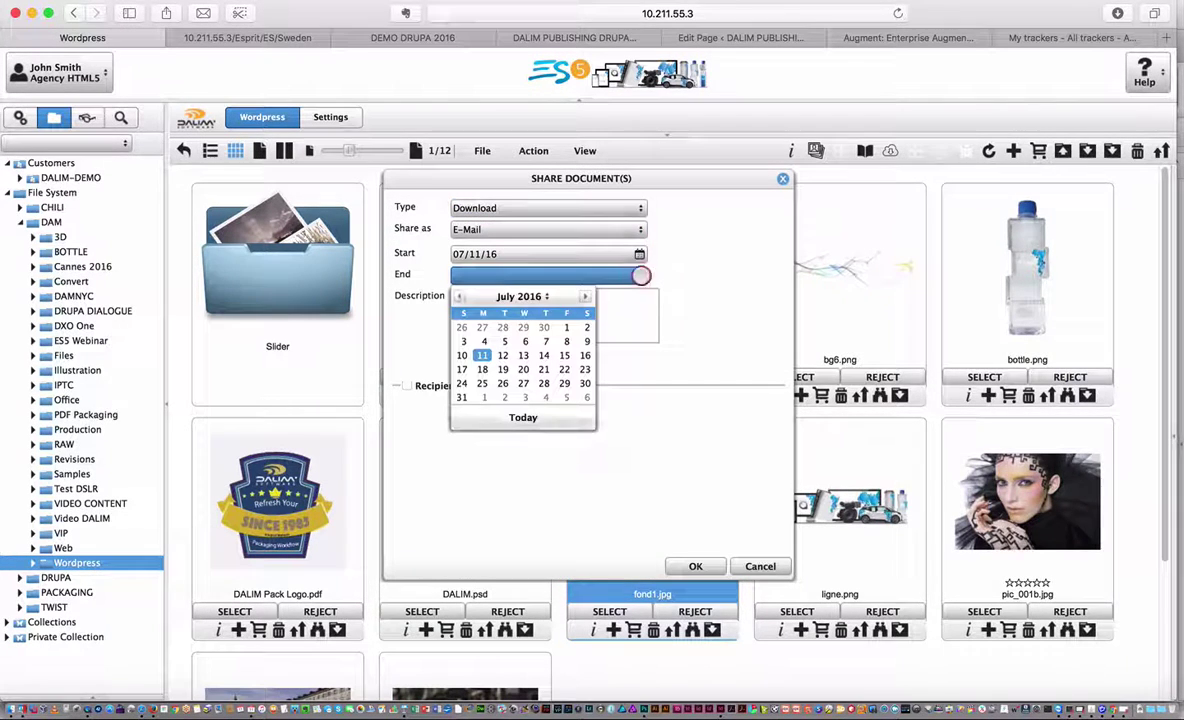
{"action": "left_click", "coordinate": [587, 297]}
{"action": "left_click", "coordinate": [587, 297]}
{"action": "left_click", "coordinate": [586, 297]}
{"action": "left_click", "coordinate": [586, 297]}
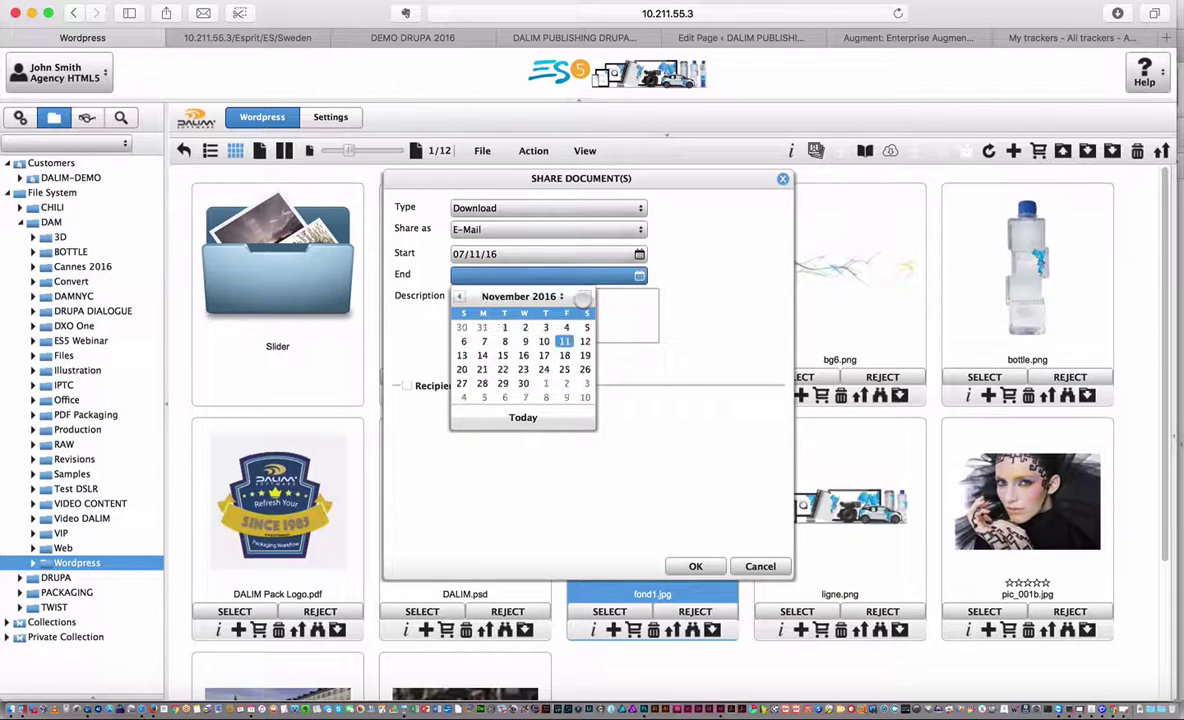
{"action": "left_click", "coordinate": [585, 297]}
{"action": "left_click", "coordinate": [585, 297]}
{"action": "left_click", "coordinate": [584, 297]}
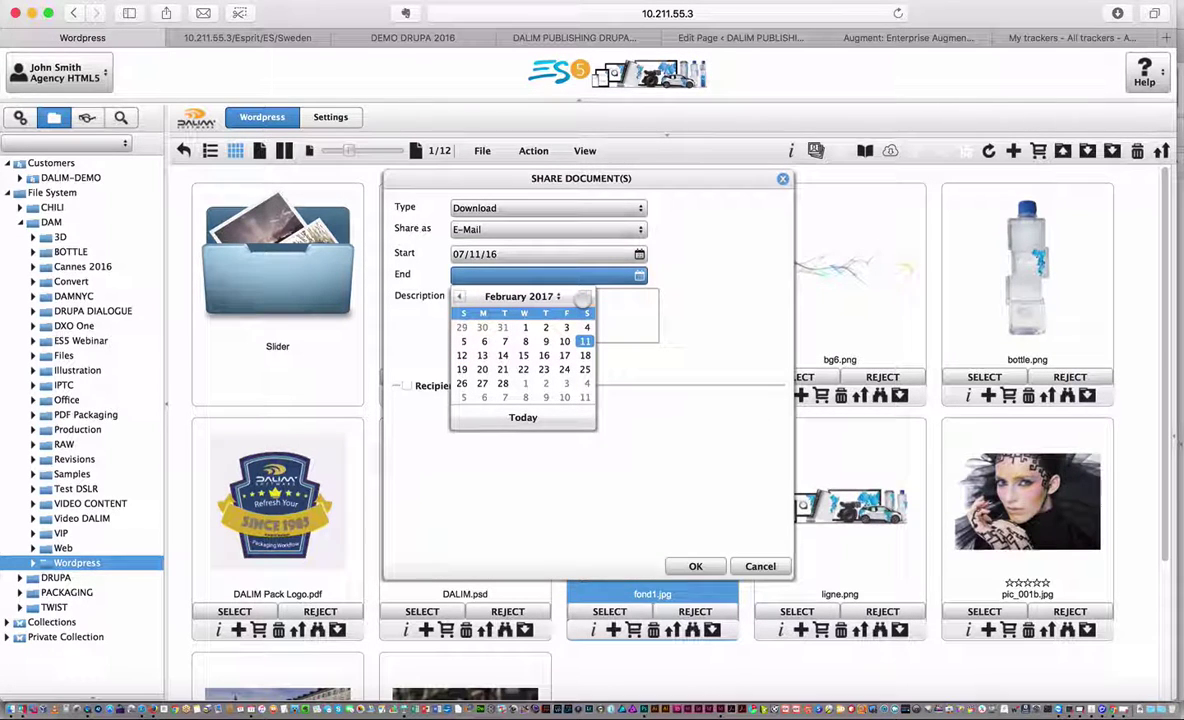
{"action": "left_click", "coordinate": [584, 297]}
{"action": "left_click", "coordinate": [584, 297]}
{"action": "left_click", "coordinate": [584, 297]}
{"action": "left_click", "coordinate": [584, 297]}
{"action": "left_click", "coordinate": [584, 297]}
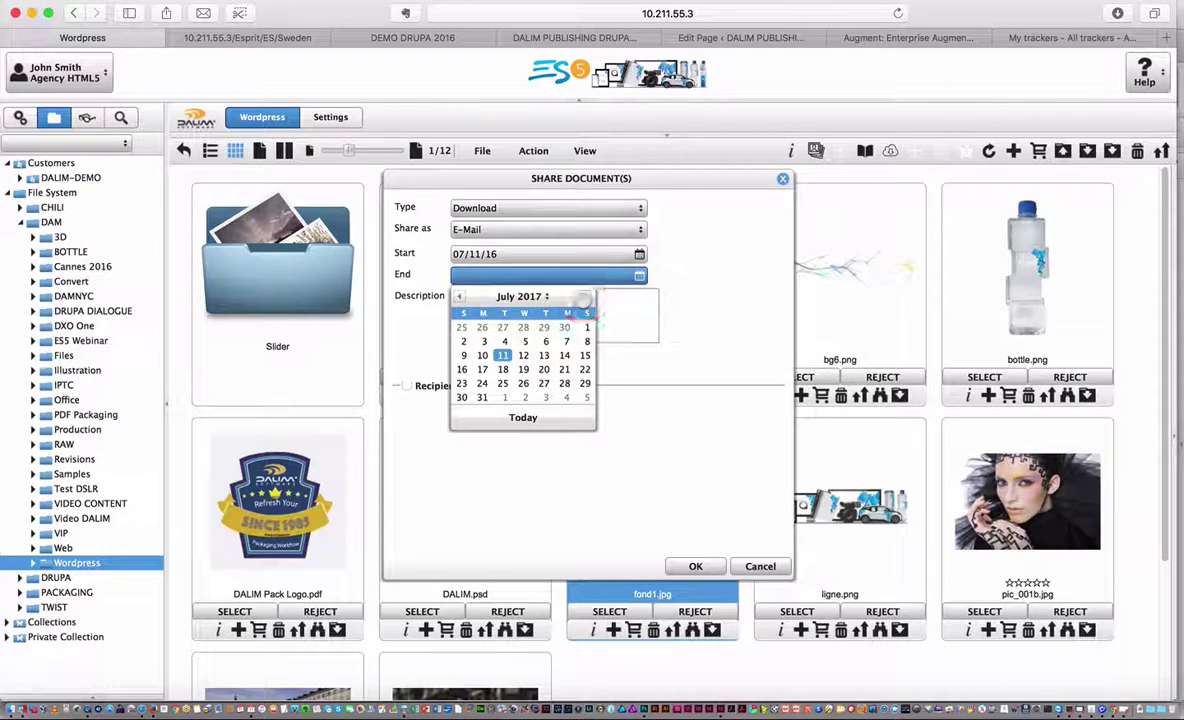
{"action": "left_click", "coordinate": [585, 383]}
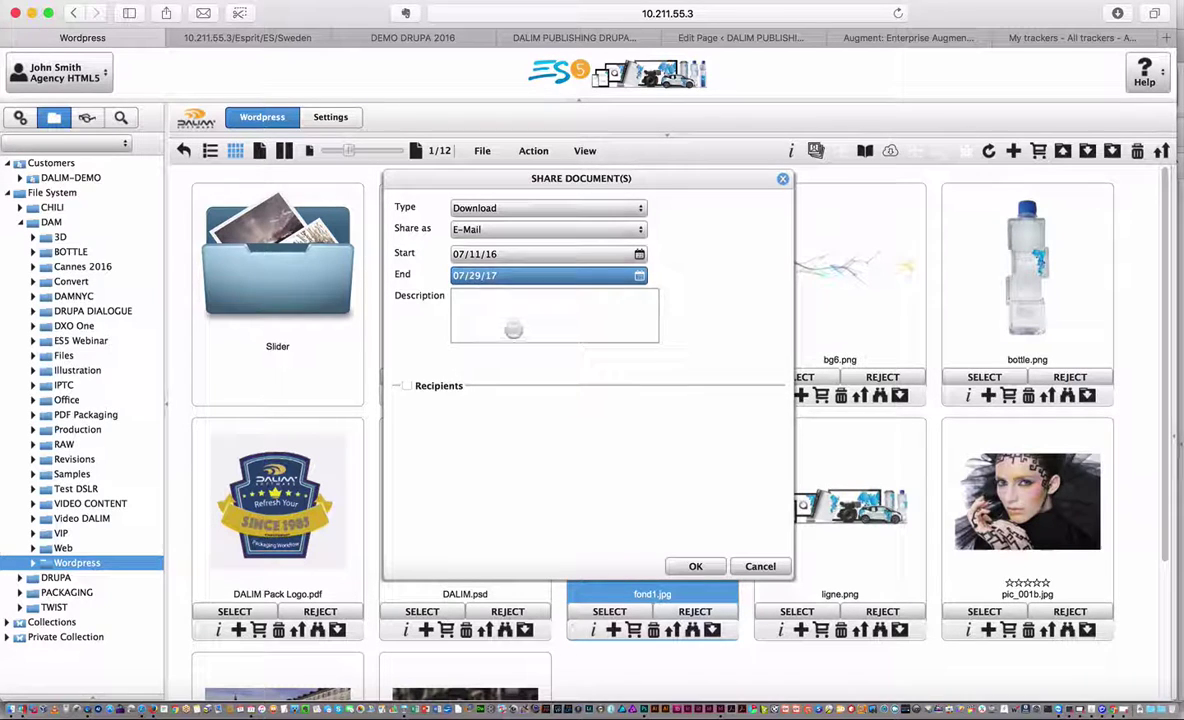
Check the description and recipients list, then confirm to create the share
{"action": "left_click", "coordinate": [513, 328]}
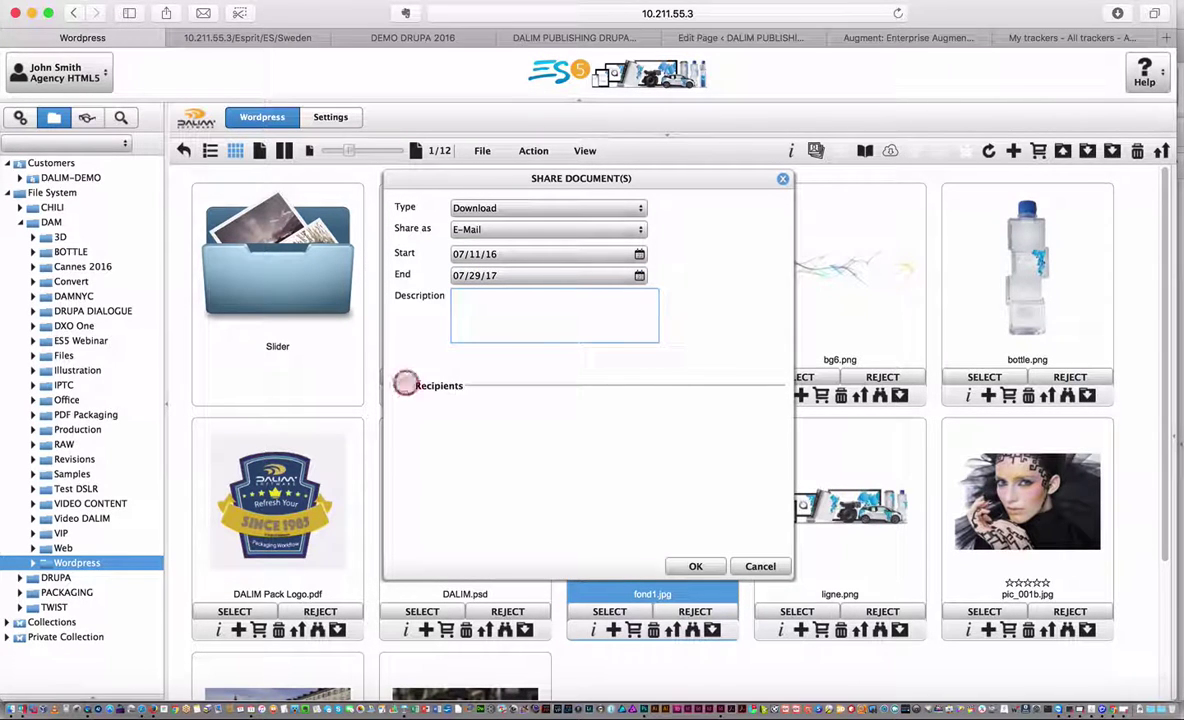
{"action": "left_click", "coordinate": [404, 384]}
{"action": "left_click", "coordinate": [404, 384]}
{"action": "left_click", "coordinate": [695, 566]}
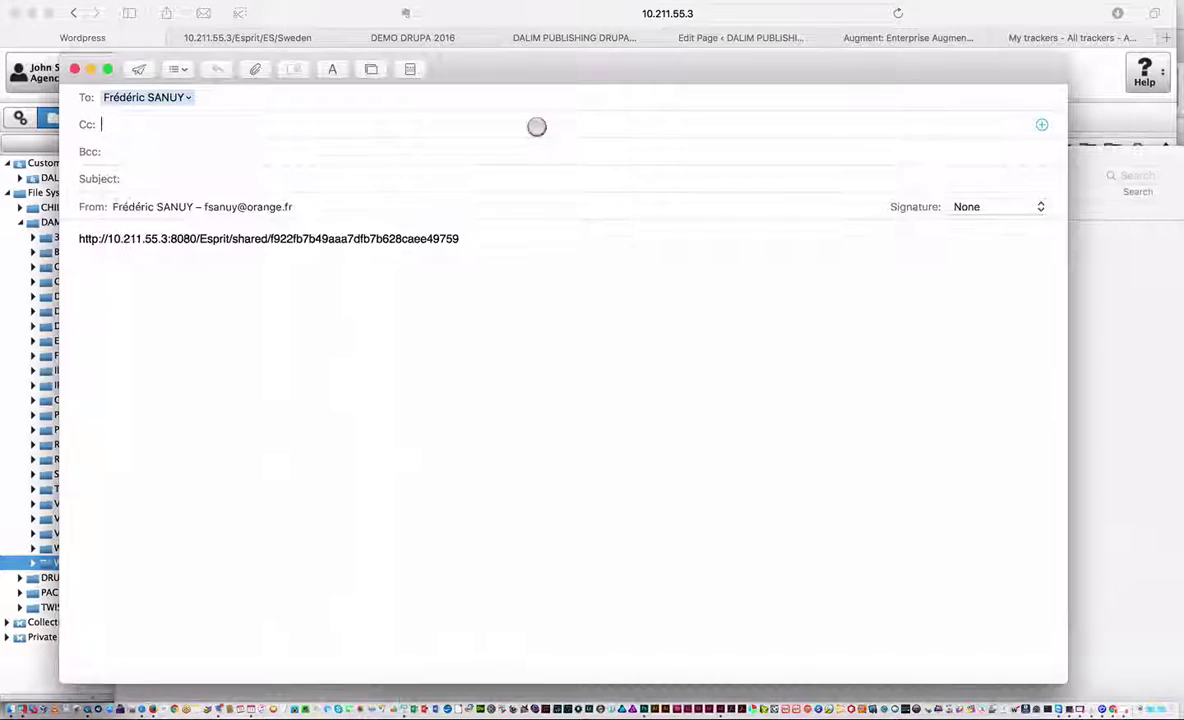
Select the download link in the Mail draft and return to WordPress's Edit Page in Safari
{"action": "left_click", "coordinate": [505, 71]}
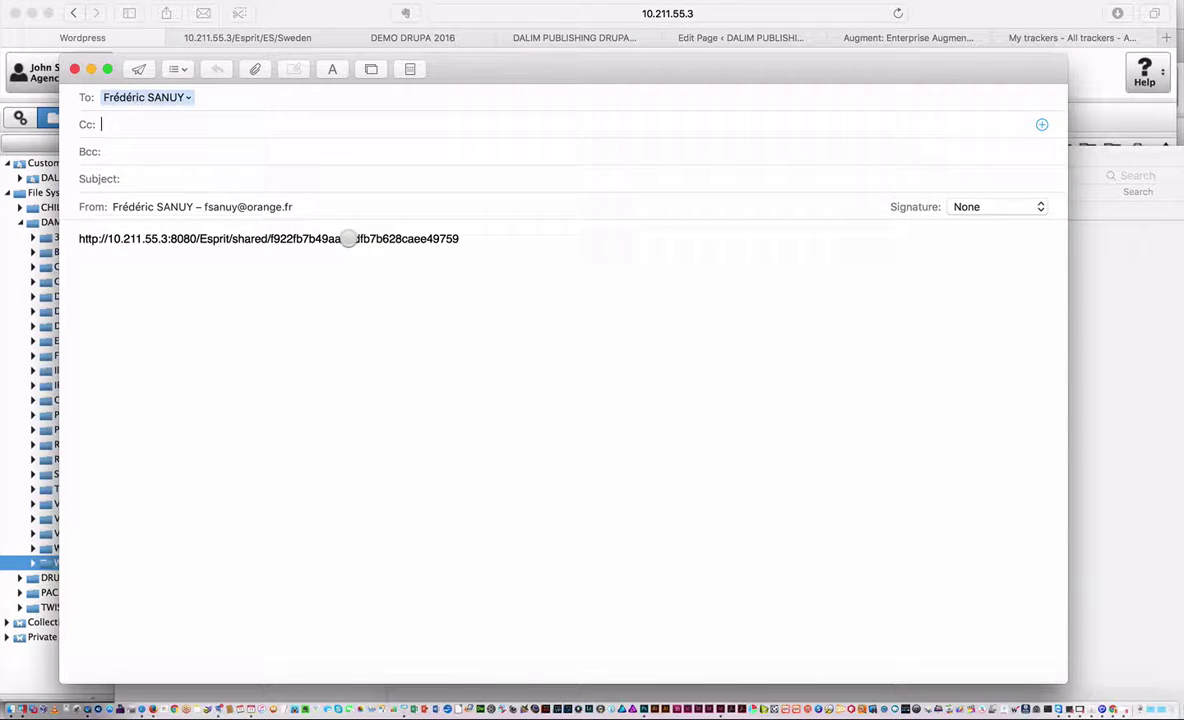
{"action": "triple_click", "coordinate": [348, 239]}
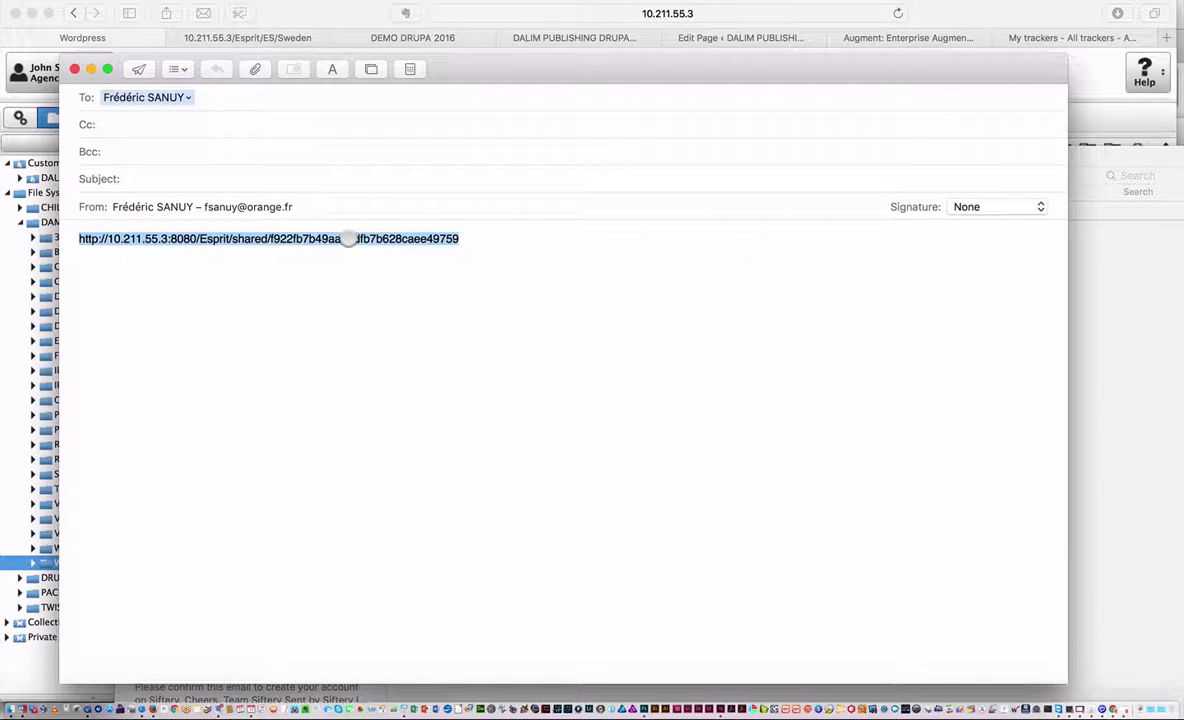
{"action": "key", "text": "super+Tab"}
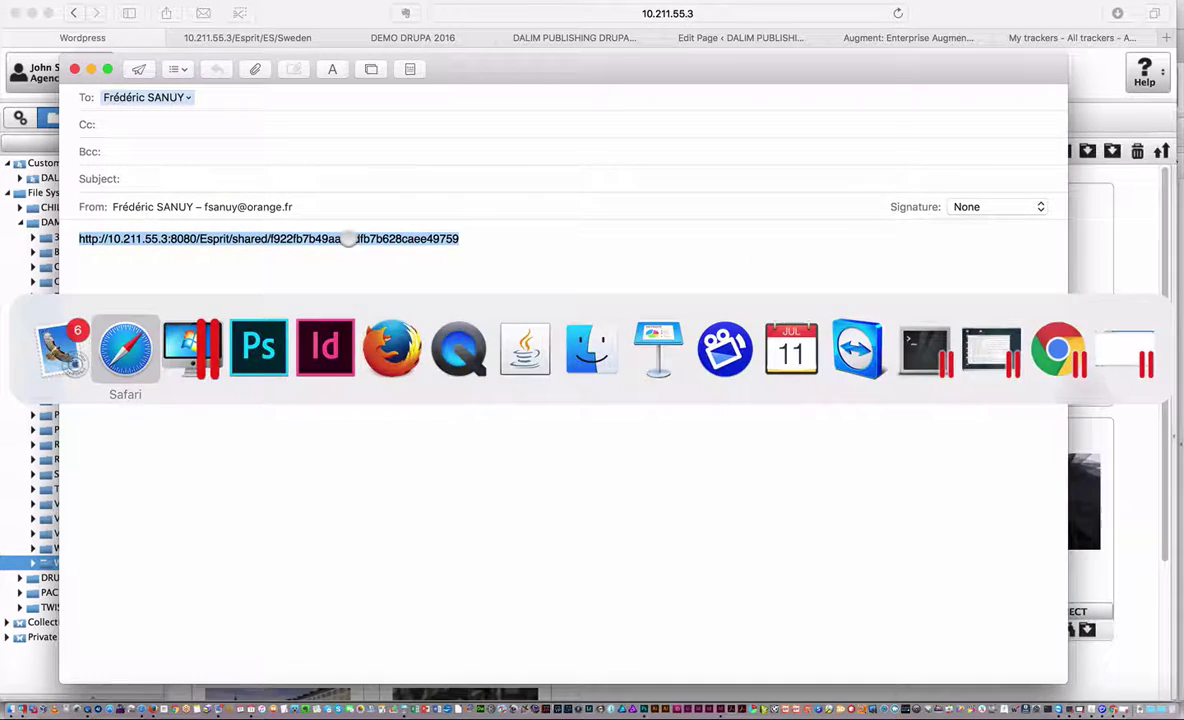
{"action": "left_click", "coordinate": [725, 40]}
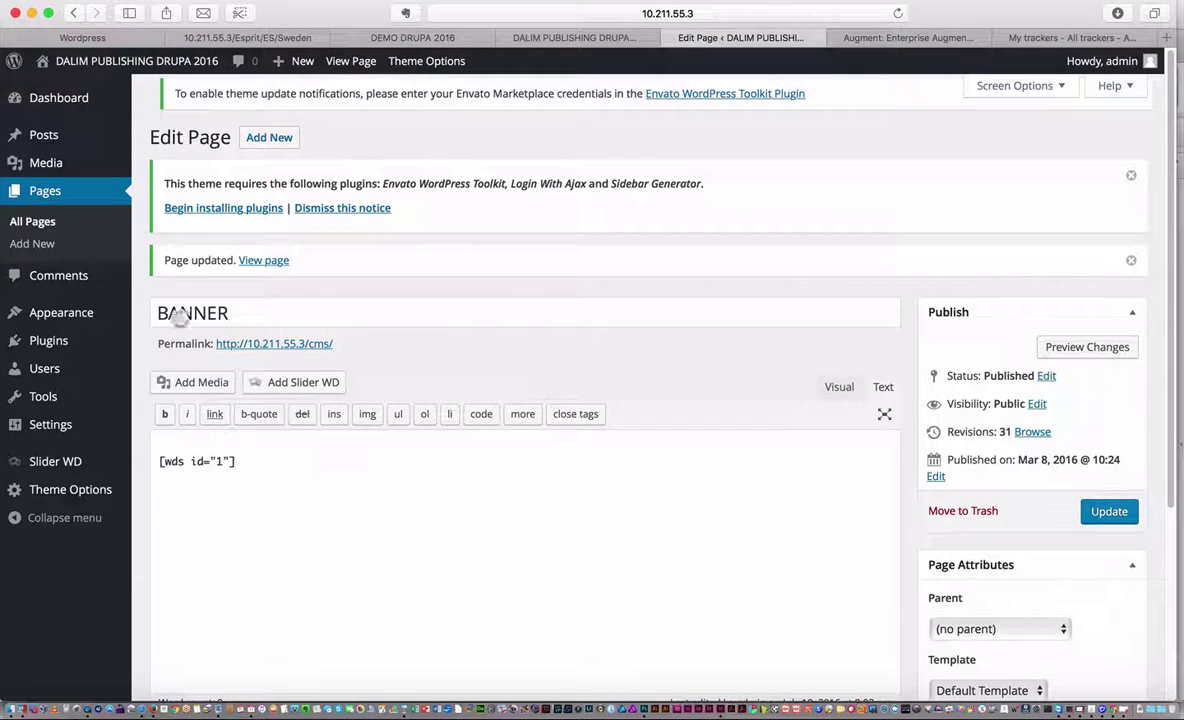
Check the live banner slider, then edit the BANNER page and add a blockquote tag
{"action": "left_click", "coordinate": [72, 192]}
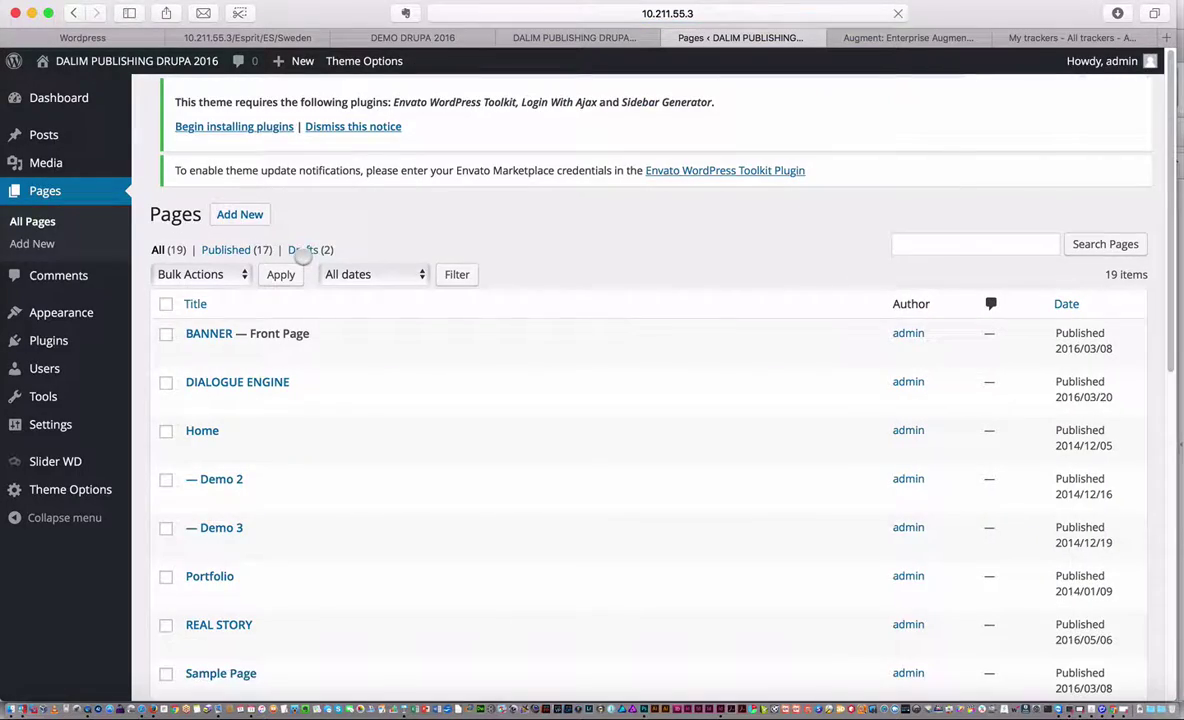
{"action": "left_click", "coordinate": [543, 40]}
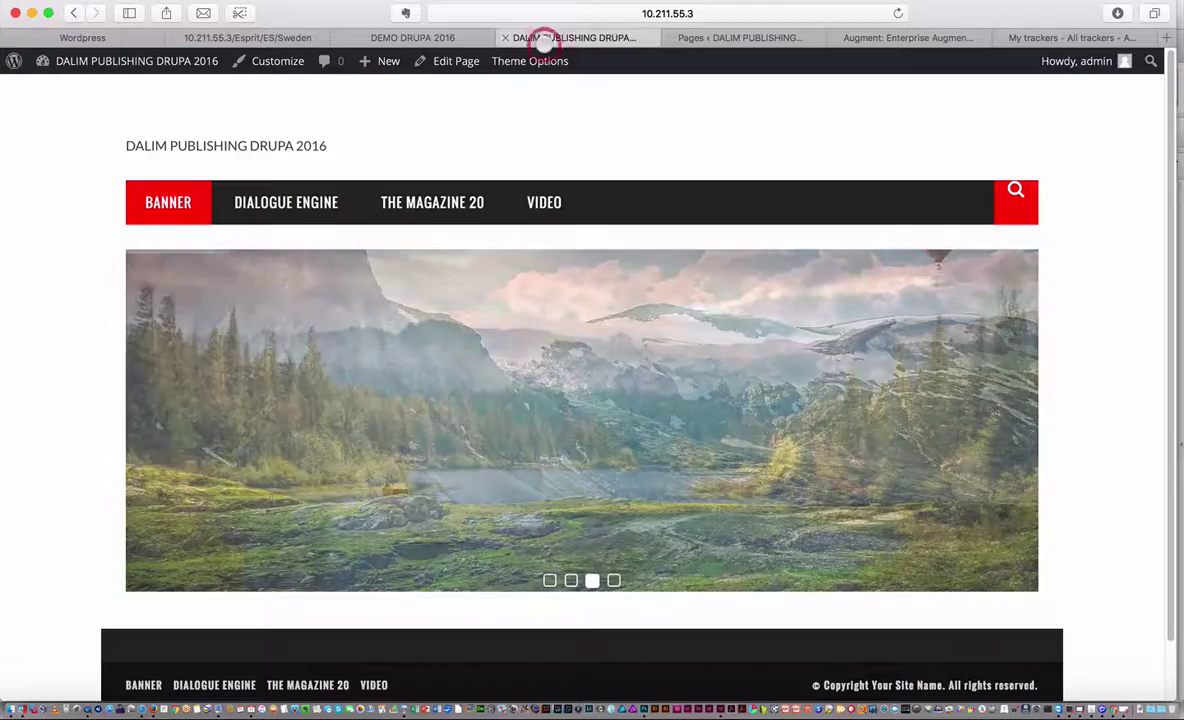
{"action": "left_click", "coordinate": [717, 38]}
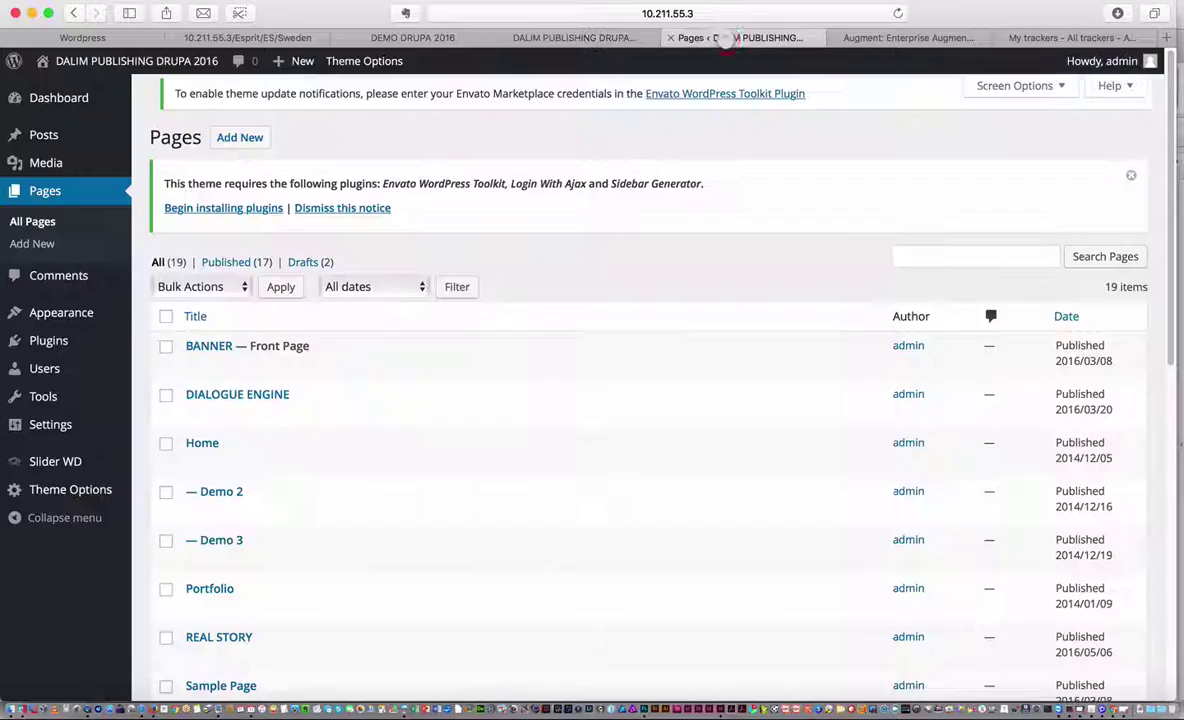
{"action": "left_click", "coordinate": [200, 365]}
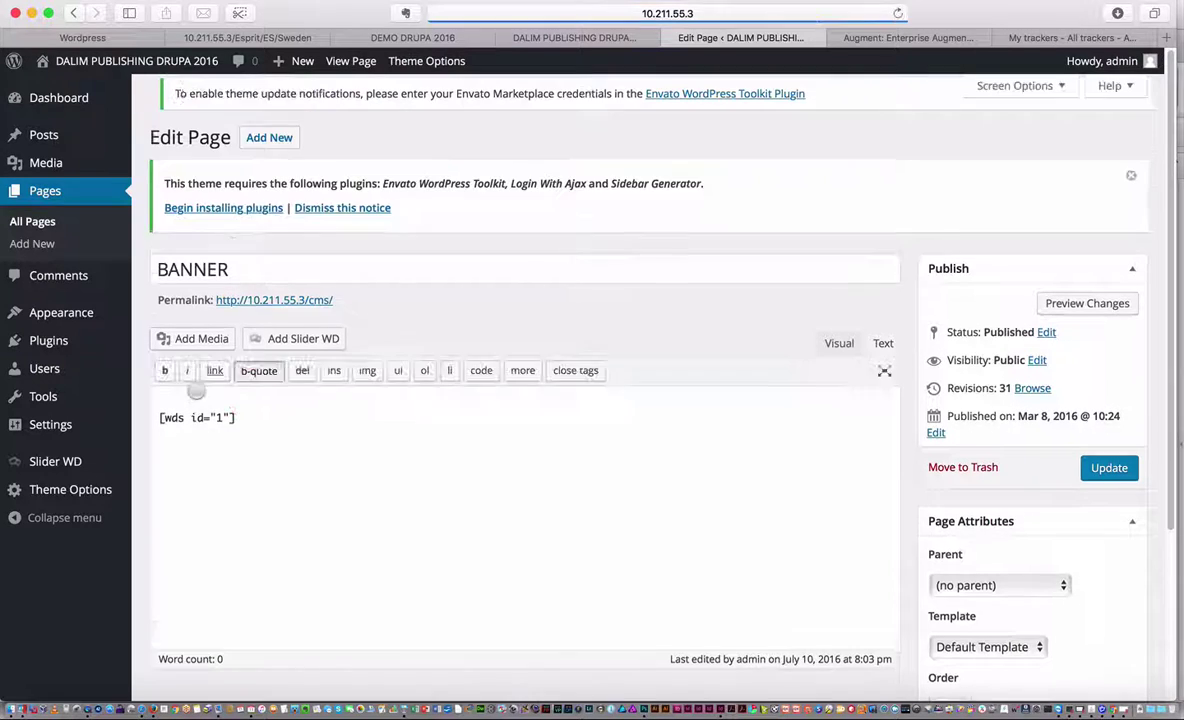
{"action": "left_click", "coordinate": [259, 370]}
Insert fond1.jpg from its shared URL into the BANNER page, linked to that same URL
{"action": "left_click", "coordinate": [199, 338]}
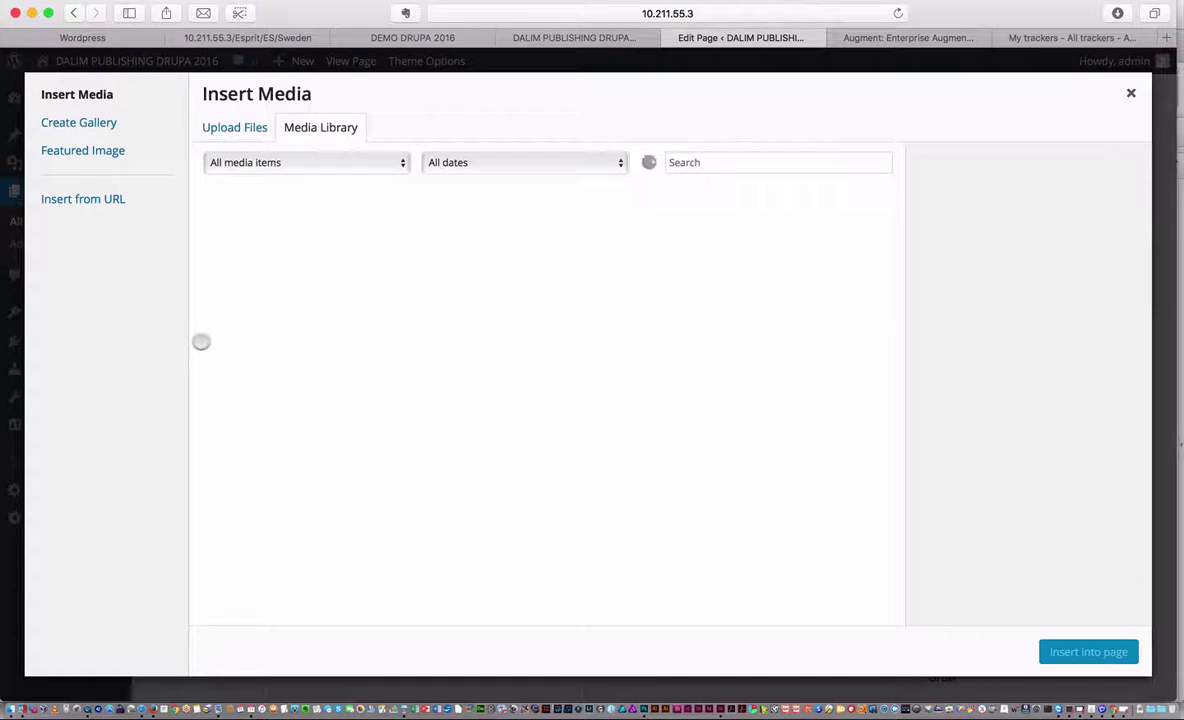
{"action": "left_click", "coordinate": [118, 199]}
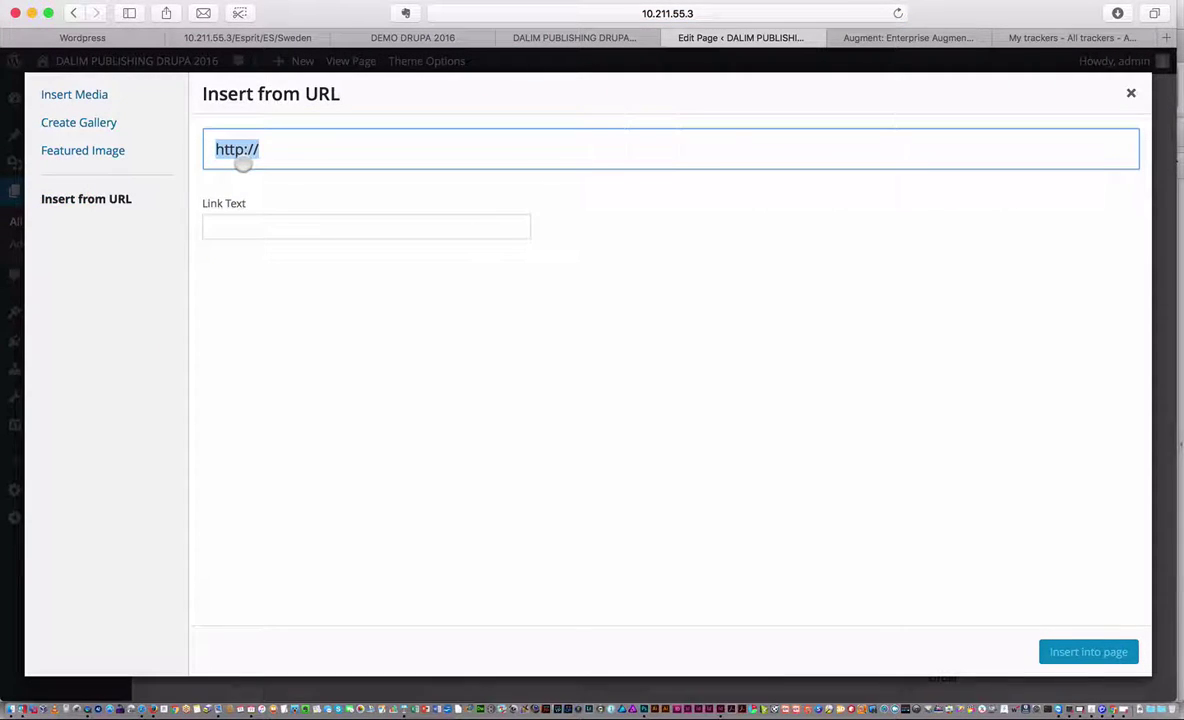
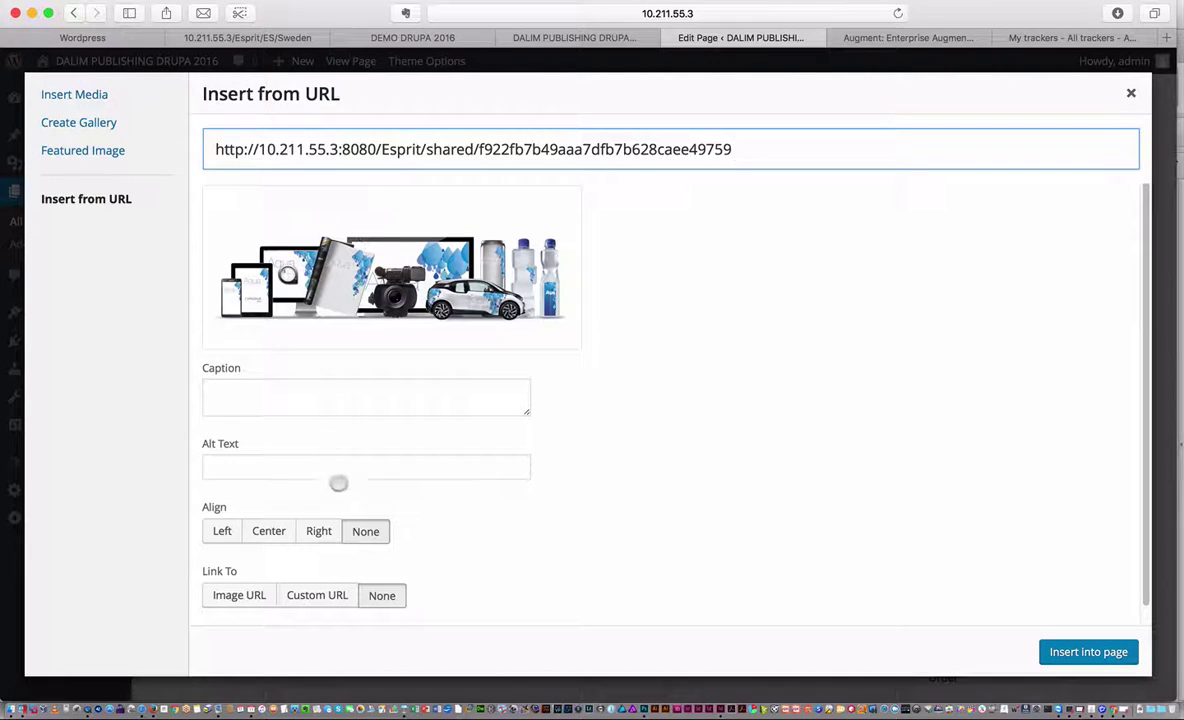
{"action": "left_click", "coordinate": [318, 595]}
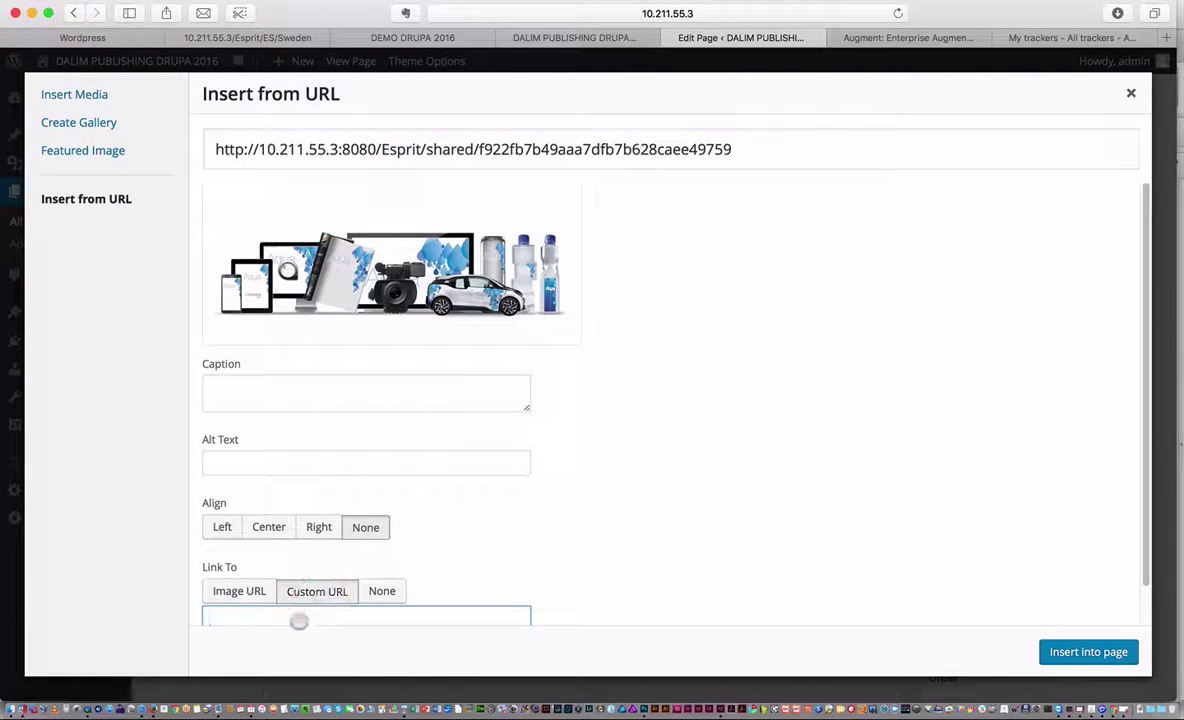
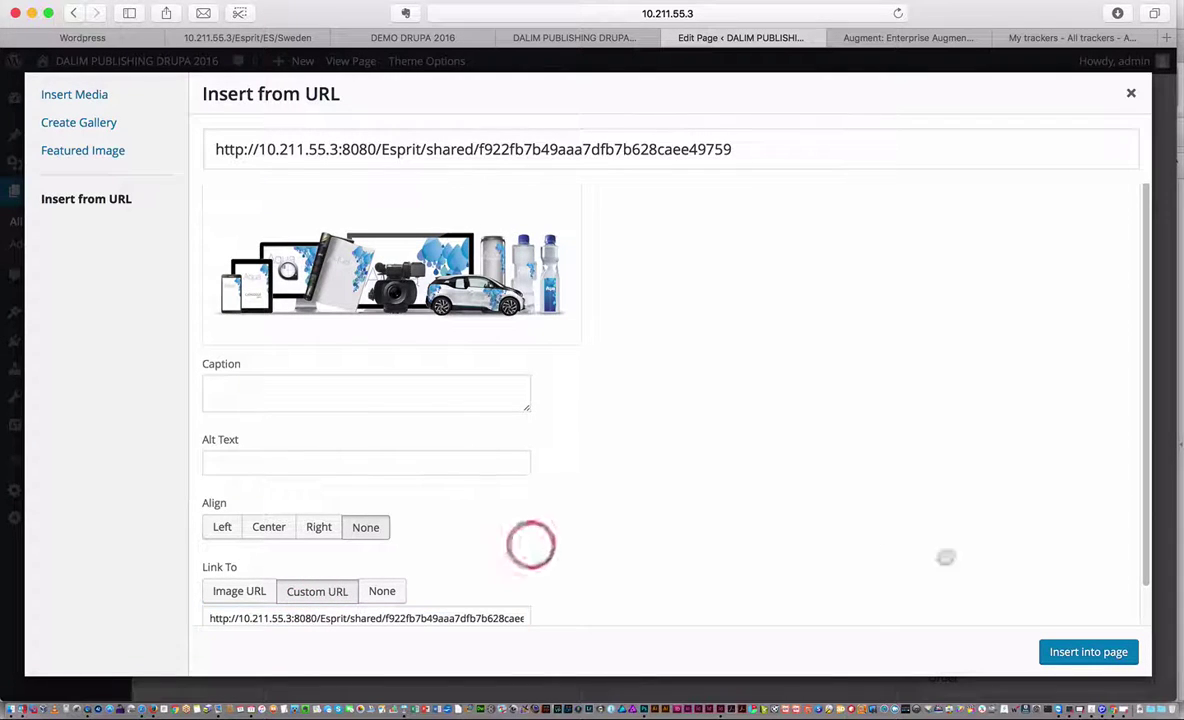
{"action": "left_click", "coordinate": [1087, 650]}
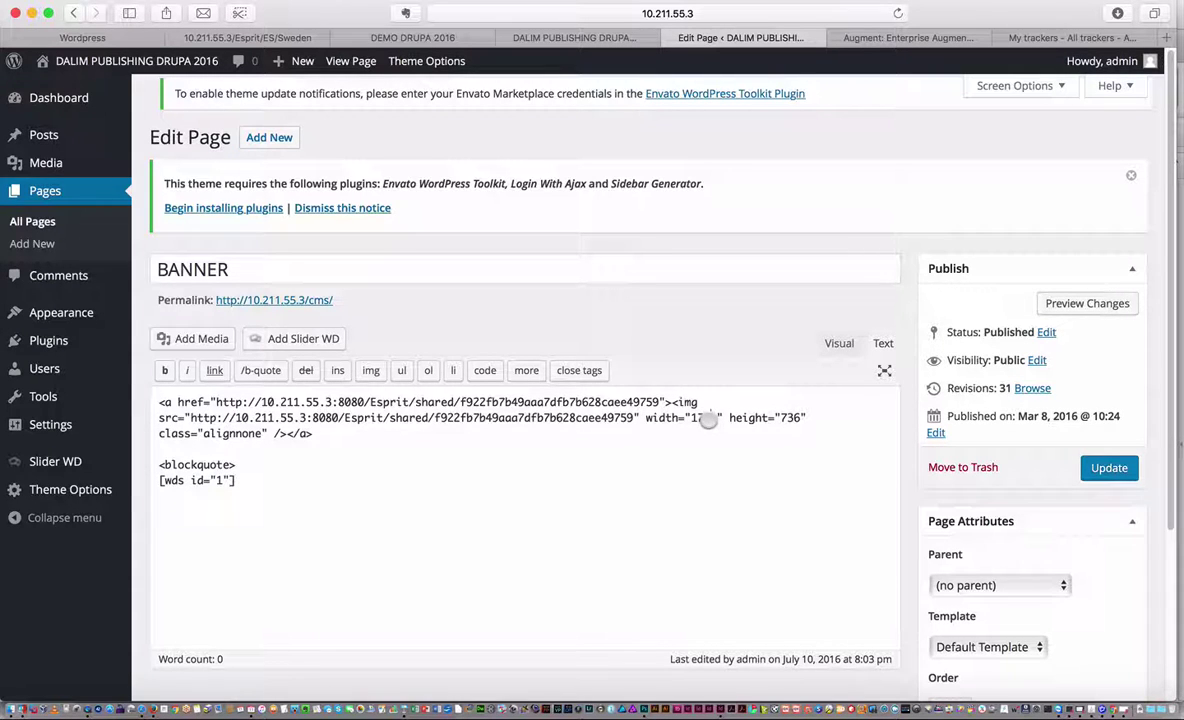
Resize the BANNER image to 900×360 in the page code, update the page, and view the live site
{"action": "double_click", "coordinate": [706, 418]}
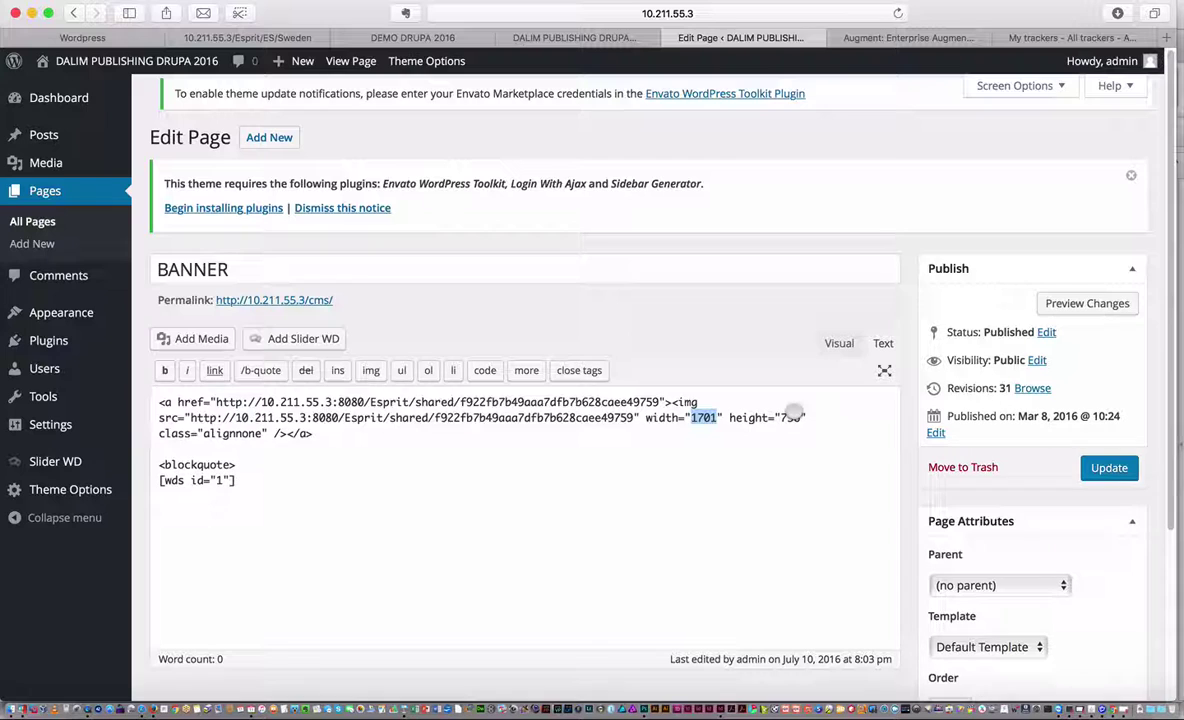
{"action": "type", "text": "900"}
{"action": "double_click", "coordinate": [784, 417]}
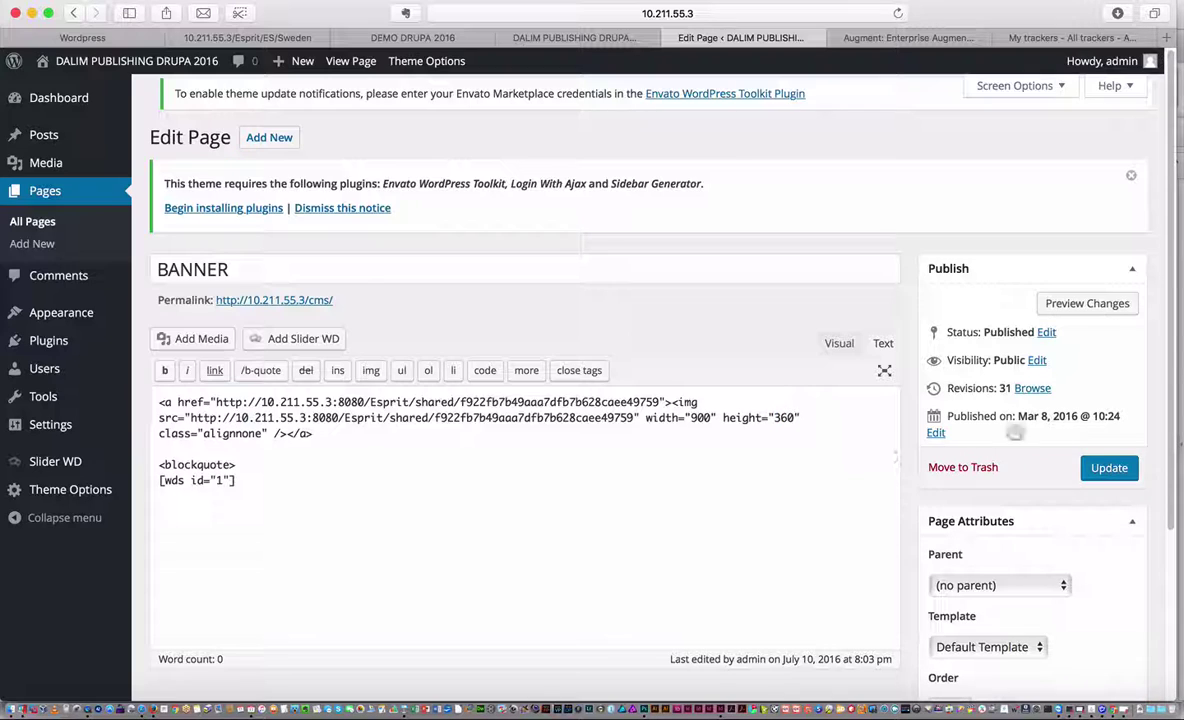
{"action": "left_click", "coordinate": [1100, 467]}
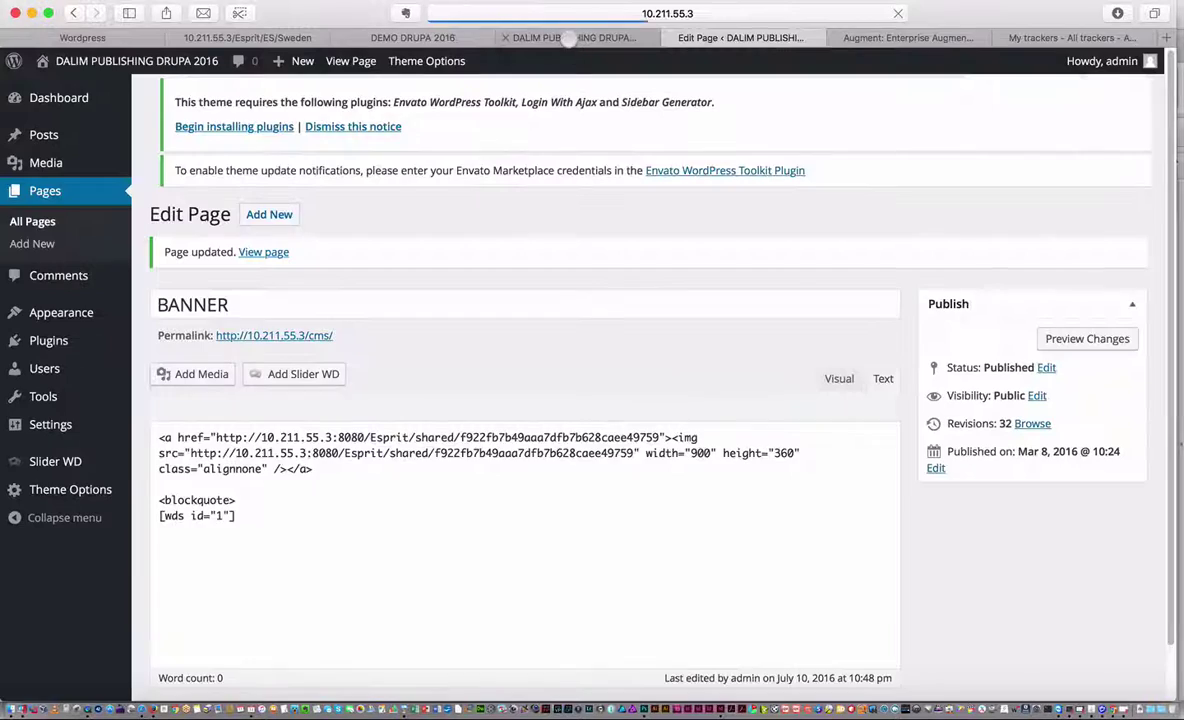
{"action": "left_click", "coordinate": [572, 37]}
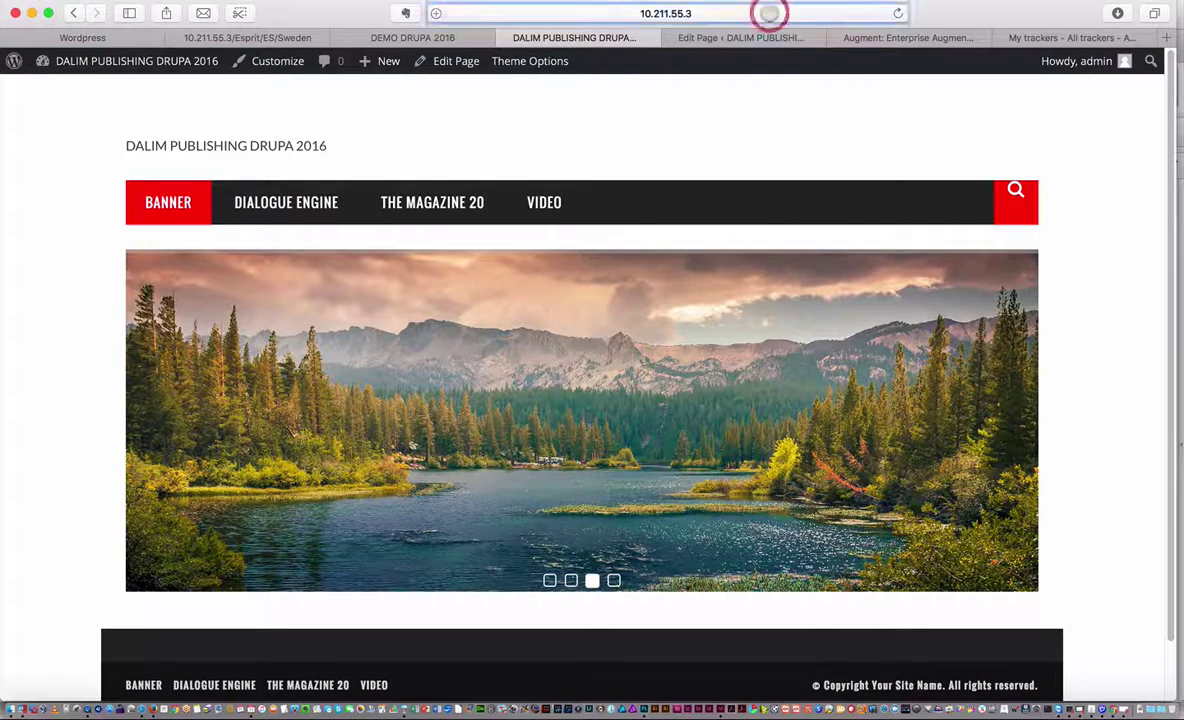
Reload the live site, go to THE MAGAZINE 20 page, and open its cover image in the viewer
{"action": "left_click", "coordinate": [769, 13]}
{"action": "key", "text": "Return"}
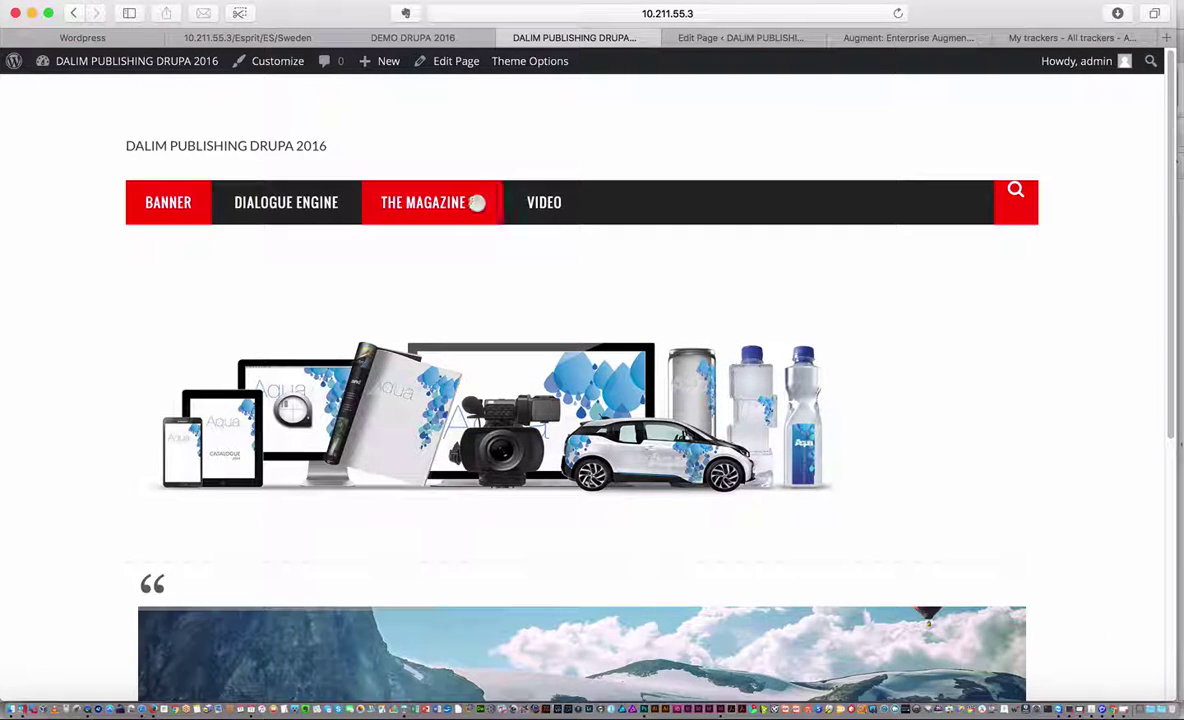
{"action": "left_click", "coordinate": [477, 203]}
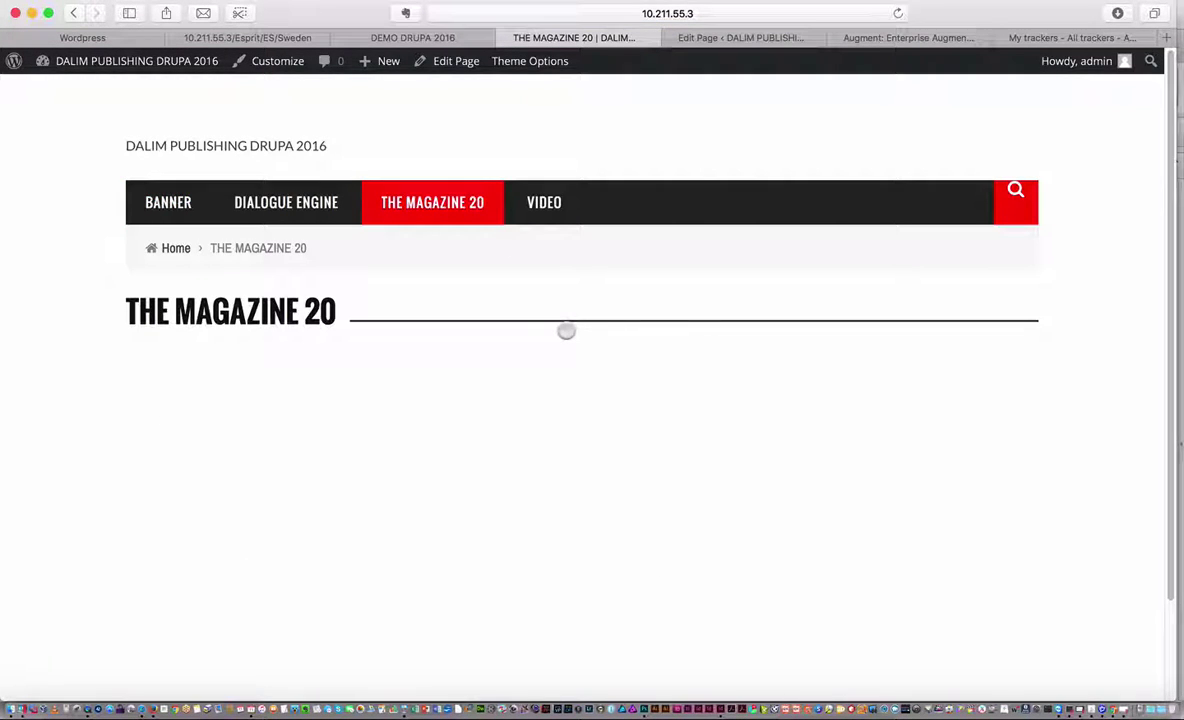
{"action": "scroll", "coordinate": [566, 331], "scroll_direction": "down", "scroll_amount": 3}
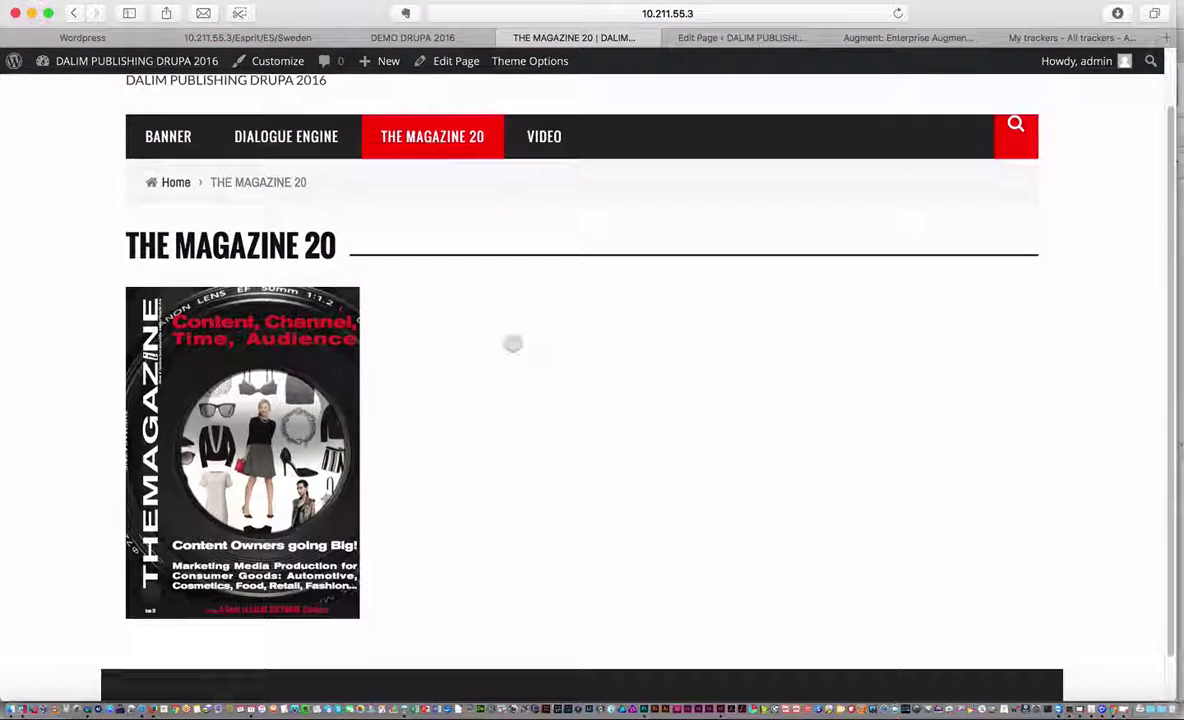
{"action": "left_click", "coordinate": [270, 356]}
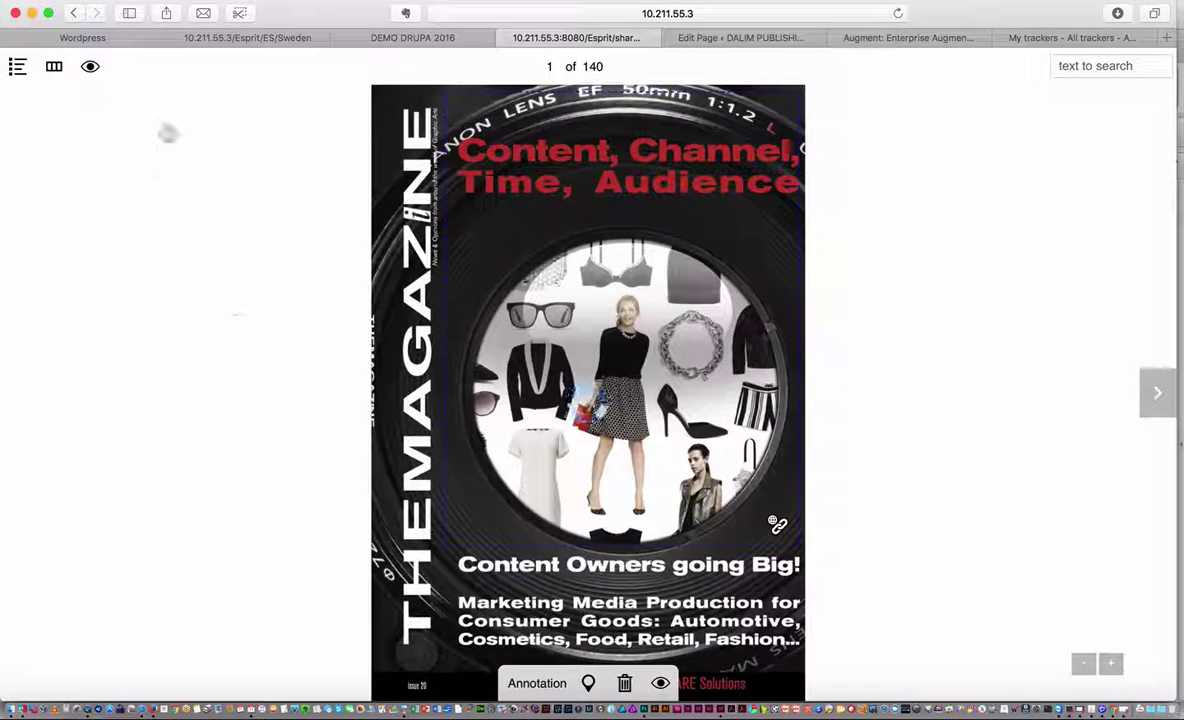
Jump to the 10 Splashlight article from the magazine's table of contents
{"action": "left_click", "coordinate": [19, 66]}
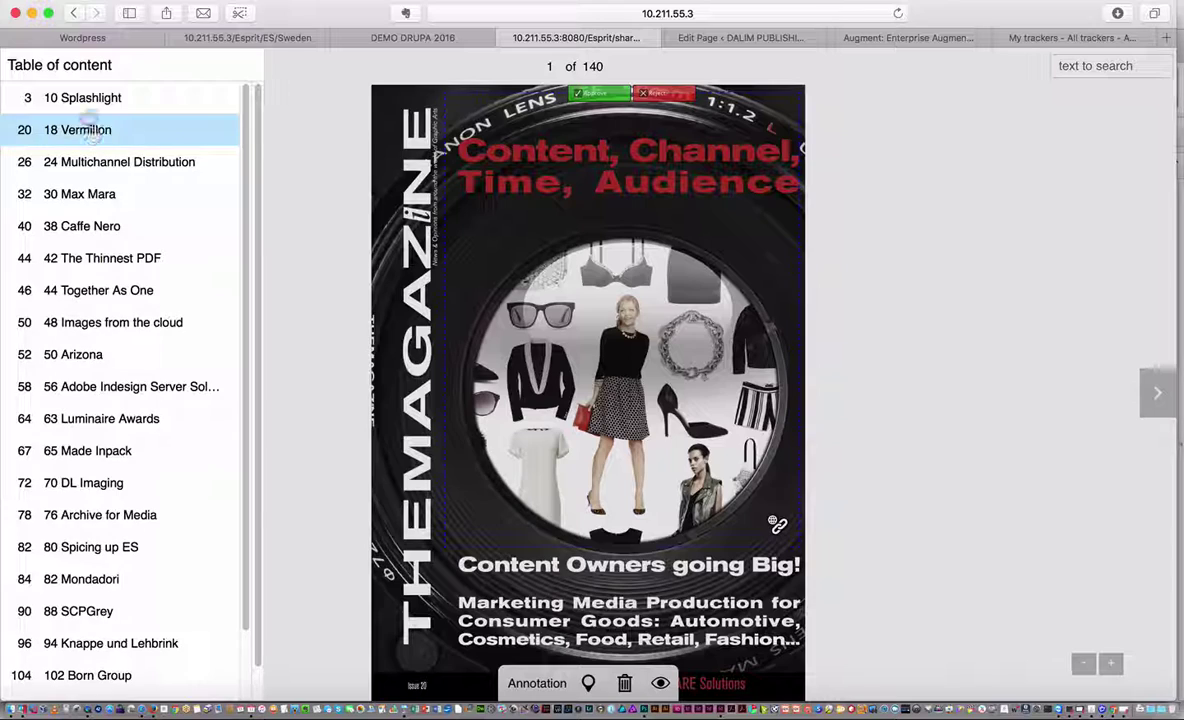
{"action": "left_click", "coordinate": [85, 97]}
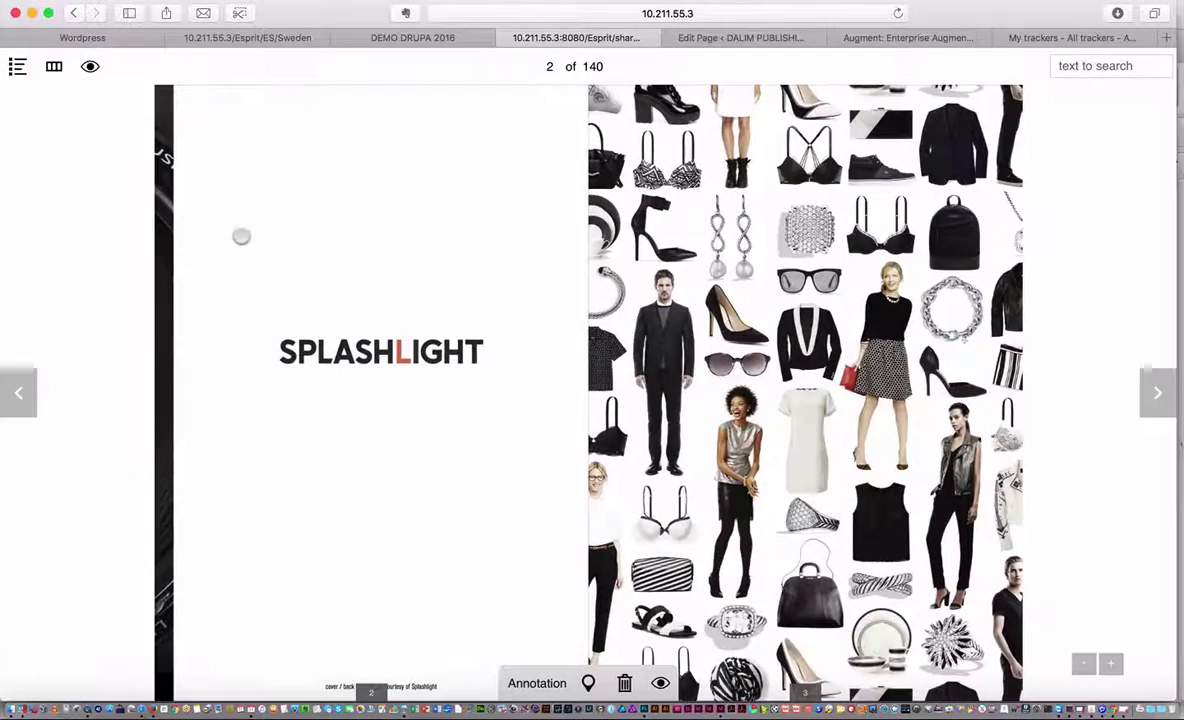
{"action": "left_click", "coordinate": [89, 70]}
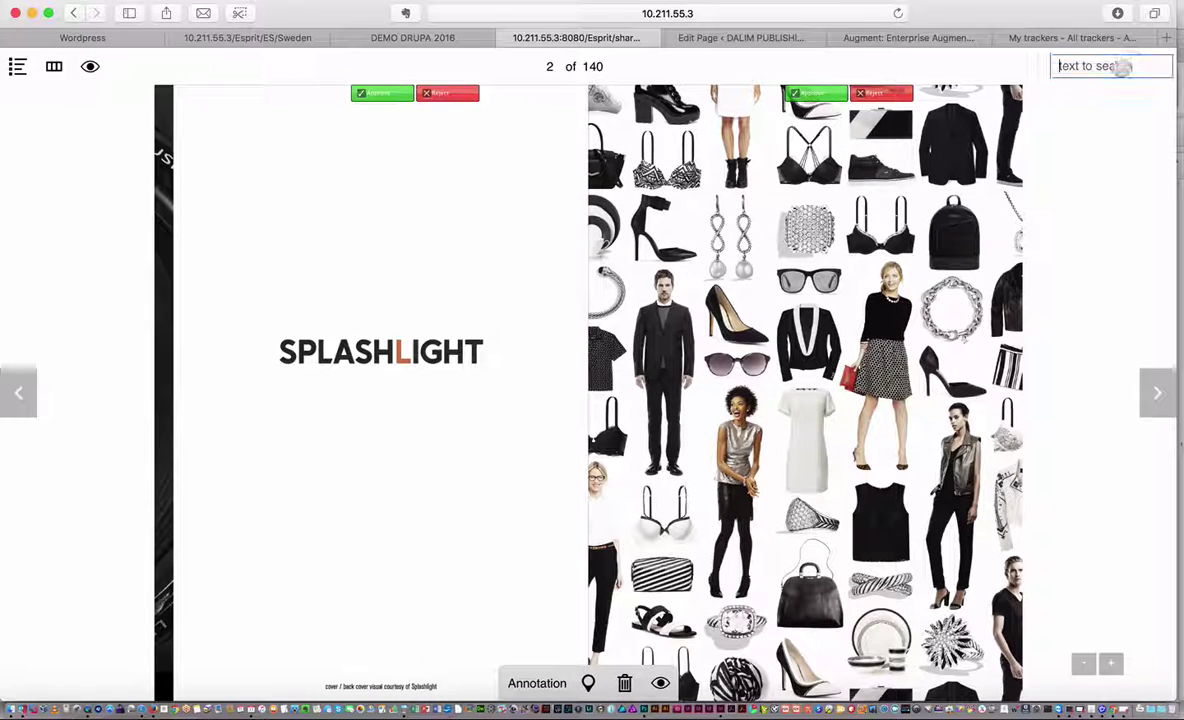
Search the magazine for 'engine', list all matches, then return to the Wordpress asset folder
{"action": "left_click", "coordinate": [1120, 66]}
{"action": "type", "text": "engine"}
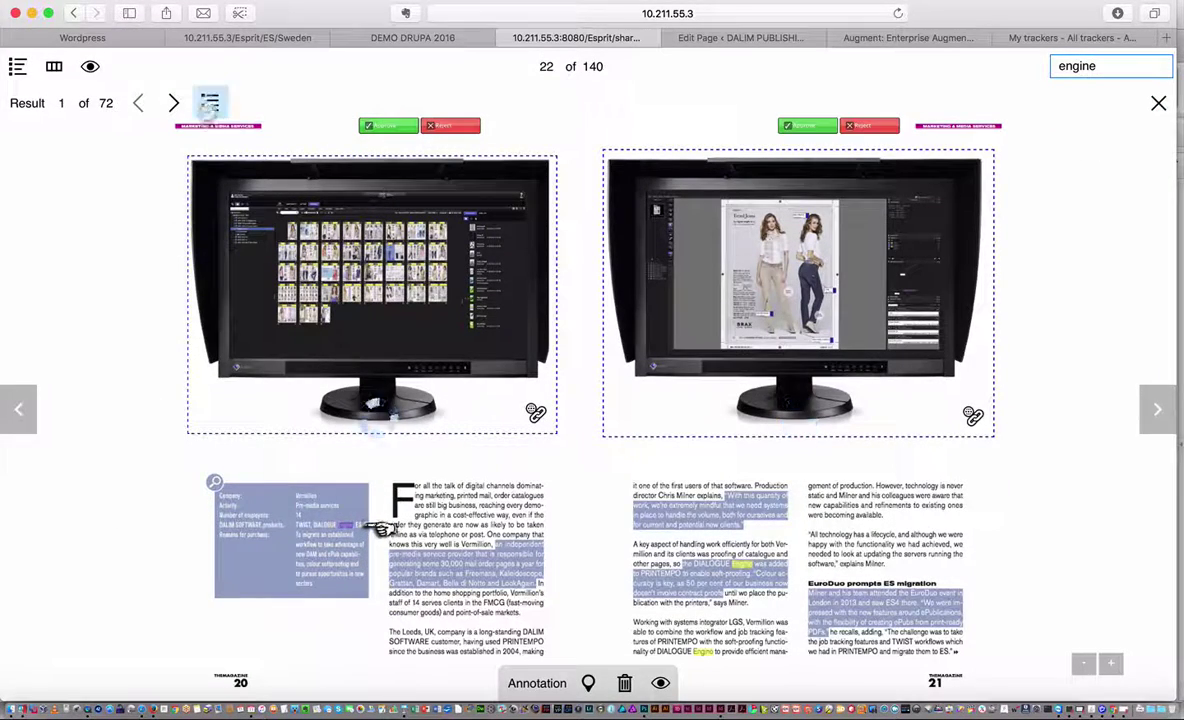
{"action": "left_click", "coordinate": [209, 103]}
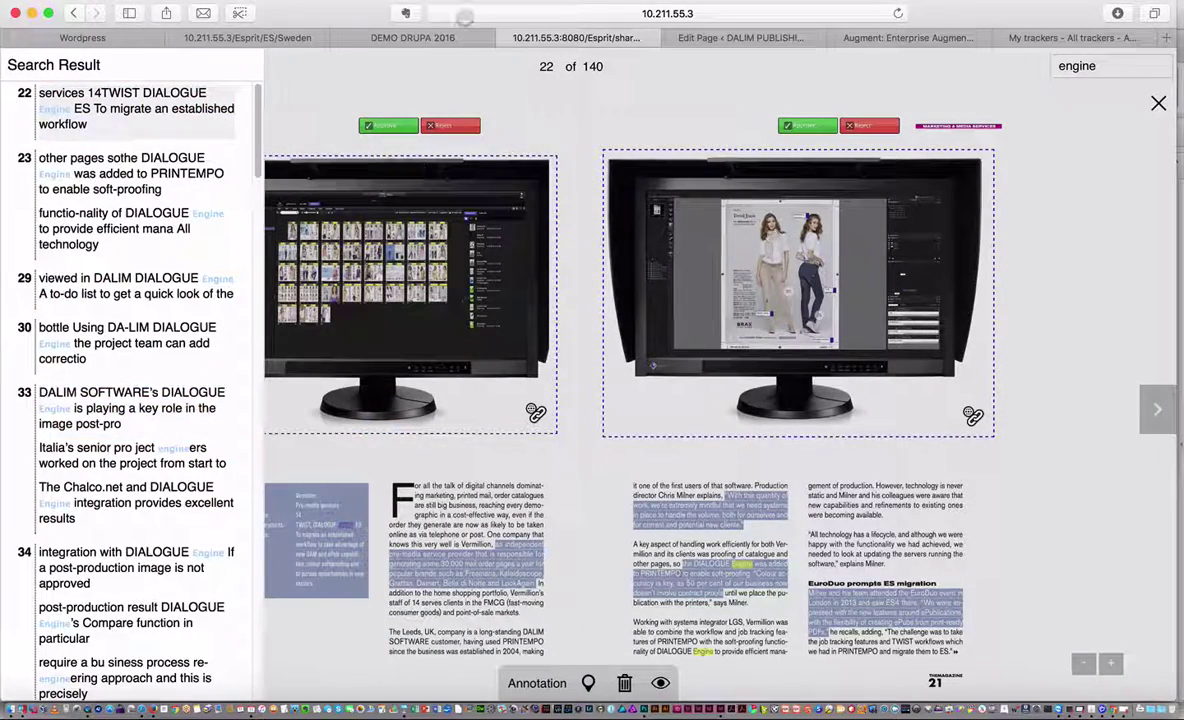
{"action": "left_click", "coordinate": [140, 40]}
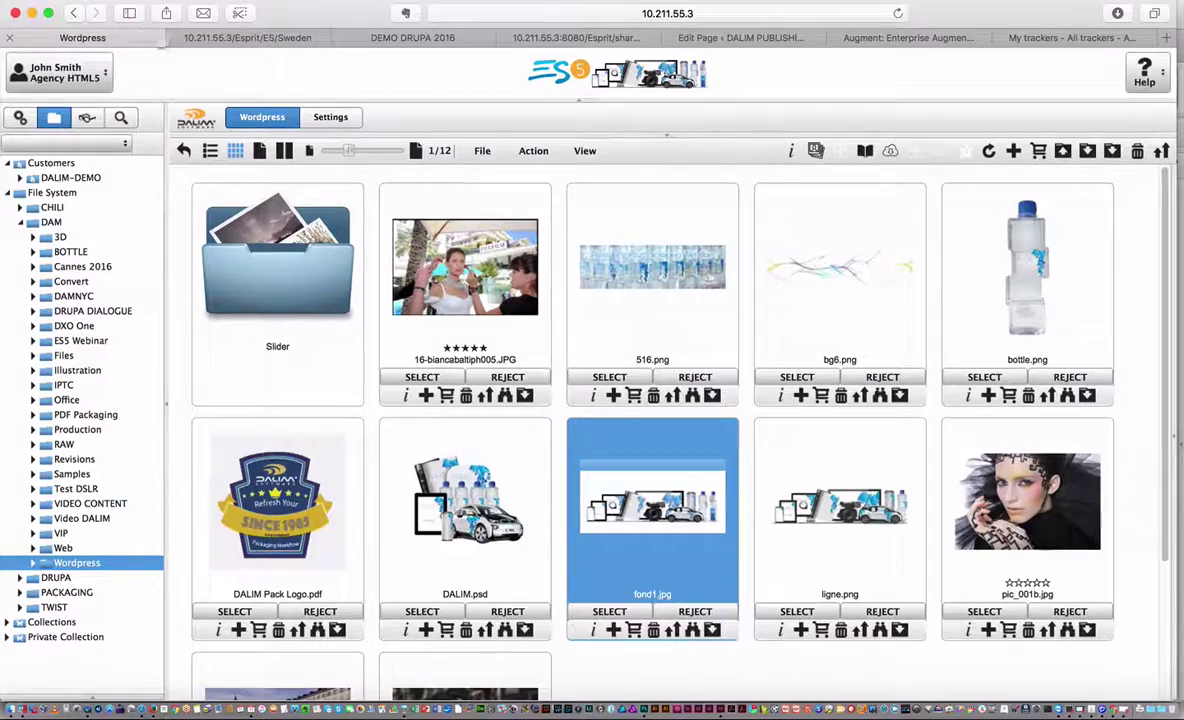
Sign out of DALIM ES5 and open the DIALOGUE Engine login from the DEMO DRUPA 2016 portal
{"action": "left_click", "coordinate": [60, 72]}
{"action": "left_click", "coordinate": [84, 126]}
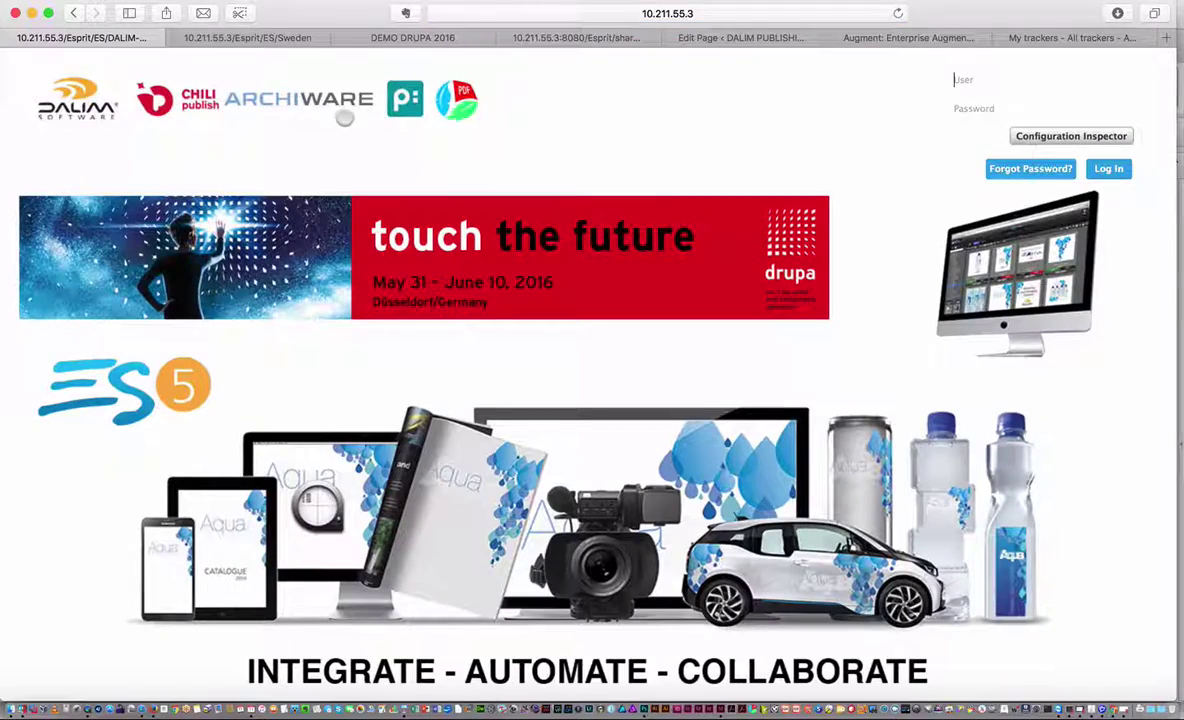
{"action": "left_click", "coordinate": [305, 37]}
{"action": "left_click", "coordinate": [366, 38]}
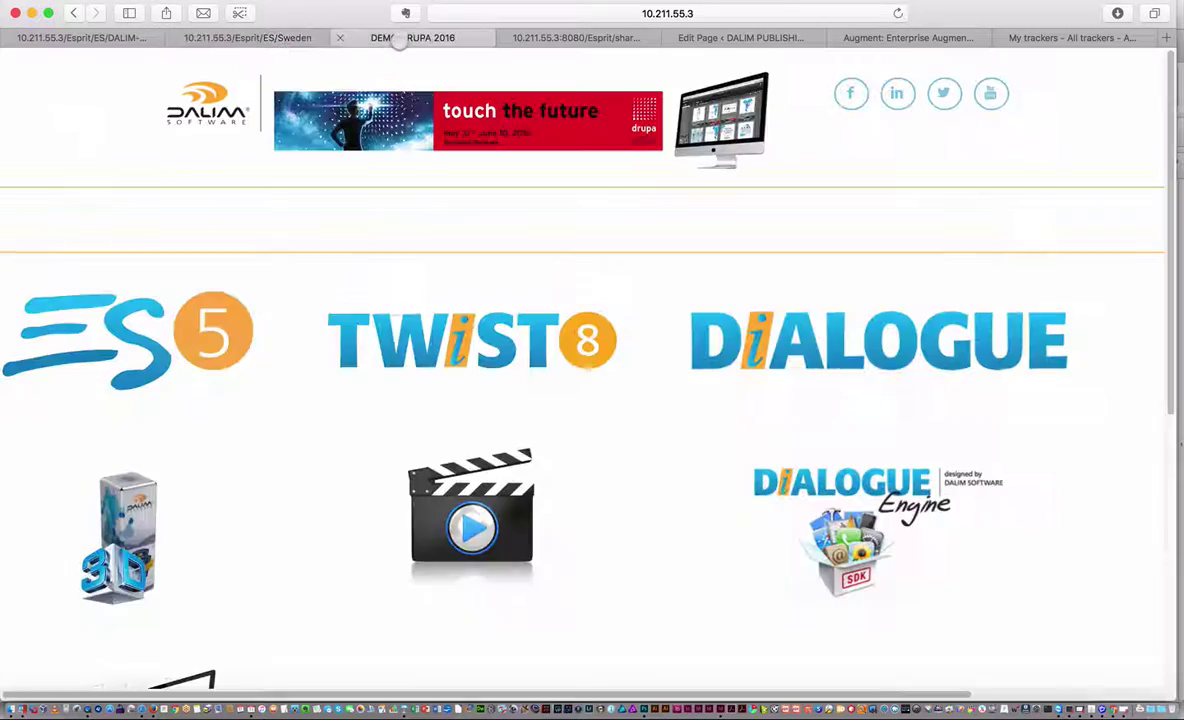
{"action": "scroll", "coordinate": [503, 263], "scroll_direction": "down", "scroll_amount": 3}
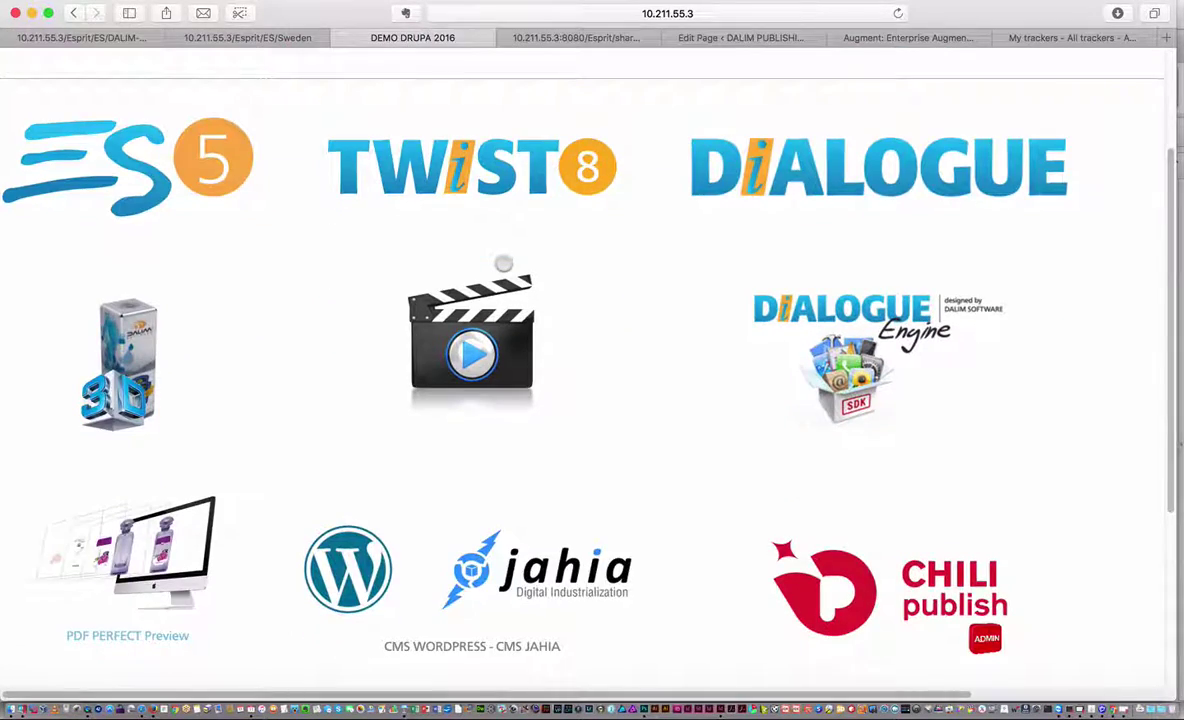
{"action": "scroll", "coordinate": [503, 263], "scroll_direction": "down", "scroll_amount": 3}
{"action": "scroll", "coordinate": [503, 263], "scroll_direction": "up", "scroll_amount": 3}
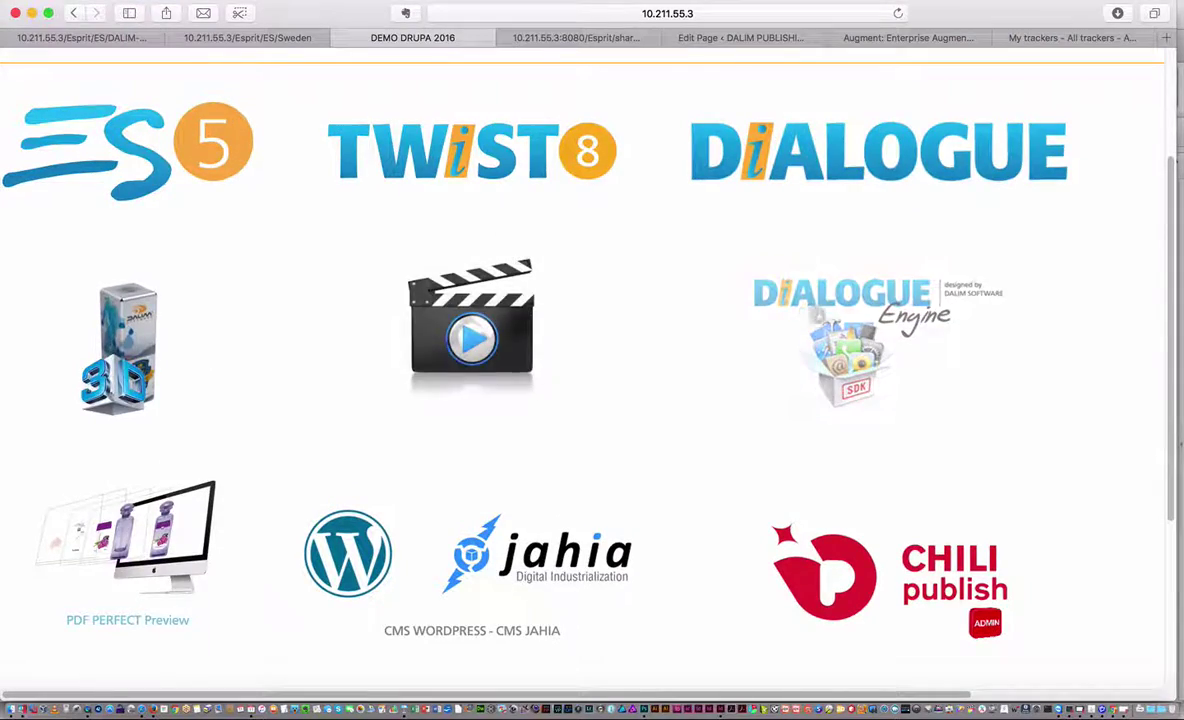
{"action": "left_click", "coordinate": [852, 328]}
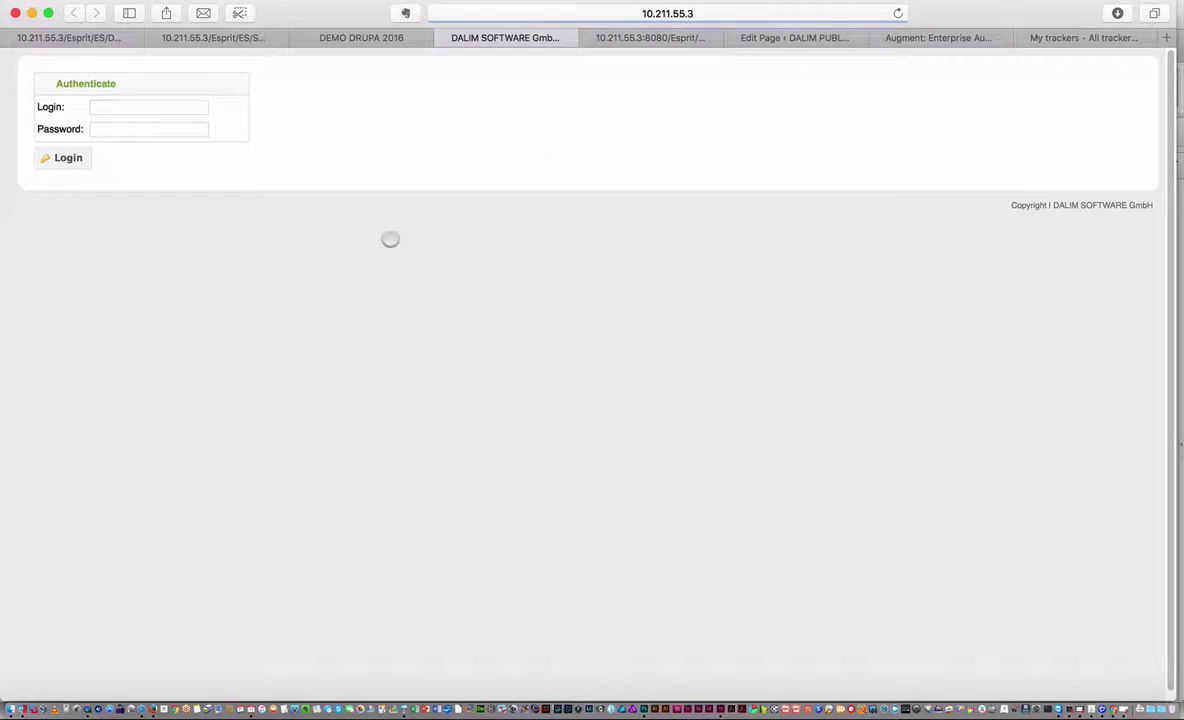
Sign in to the project list with the login name and password
{"action": "left_click", "coordinate": [138, 107]}
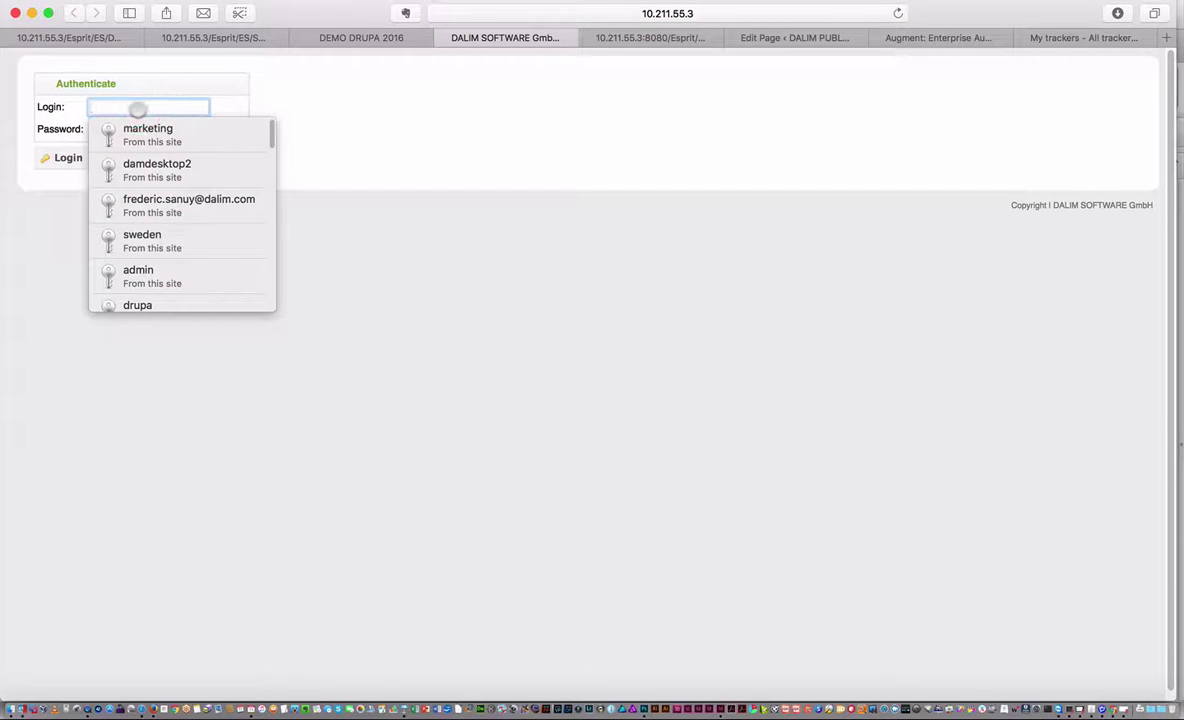
{"action": "key", "text": "Tab"}
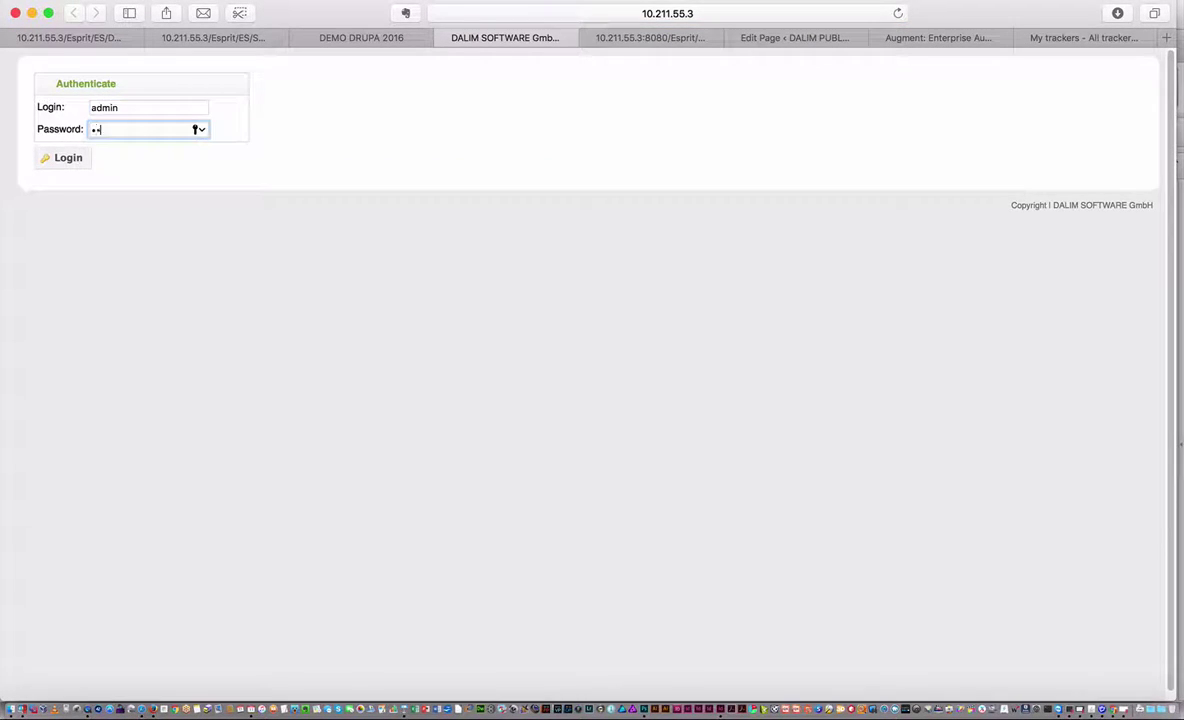
{"action": "key", "text": "Return"}
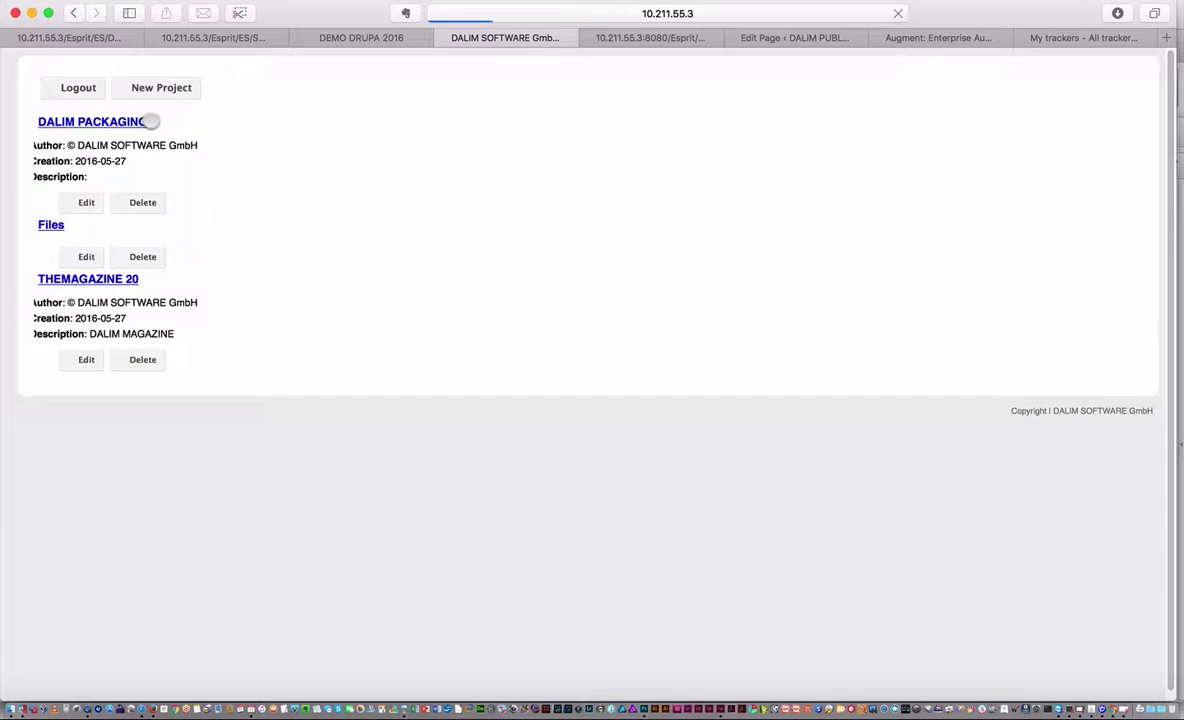
Preview the Pack Bottle DRUPA.pdf packaging file, then close the viewer
{"action": "mouse_move", "coordinate": [320, 268]}
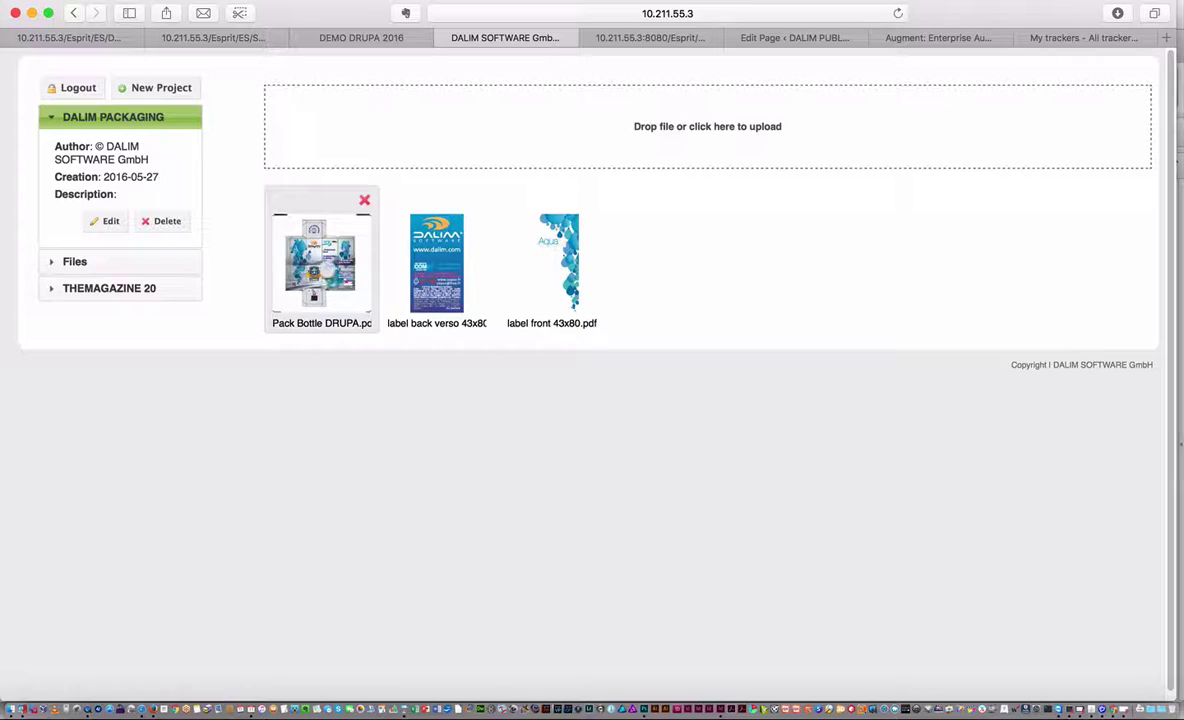
{"action": "left_click", "coordinate": [325, 267]}
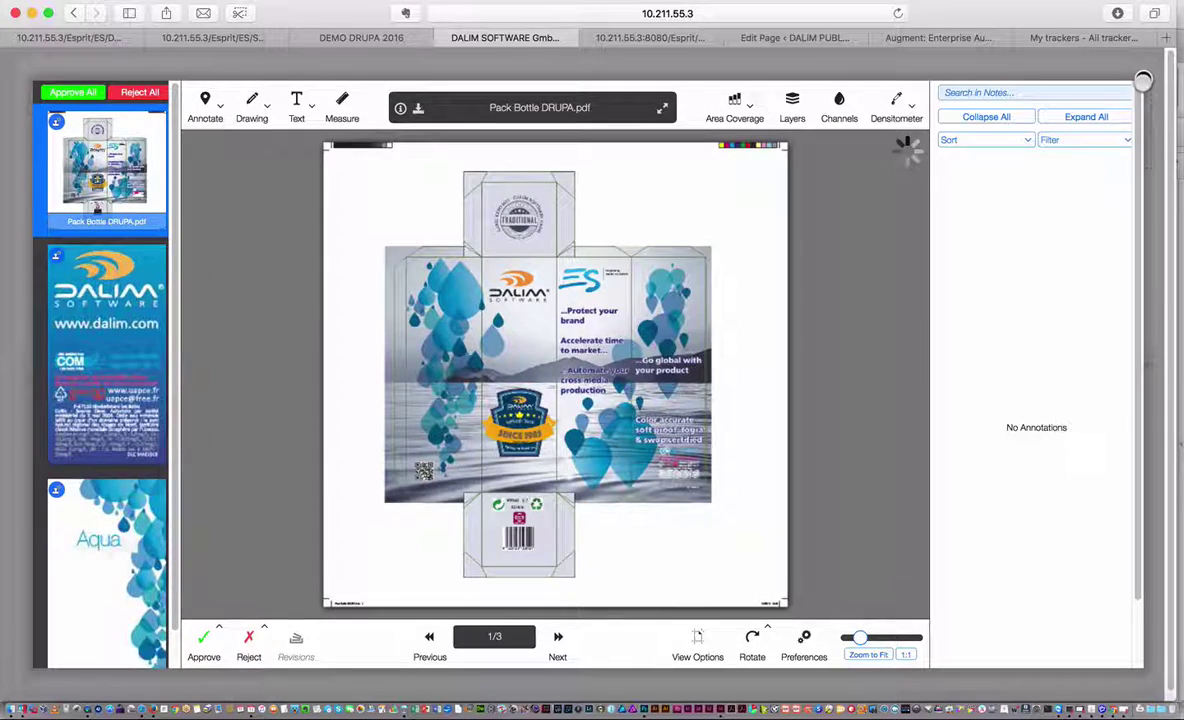
{"action": "left_click", "coordinate": [1143, 81]}
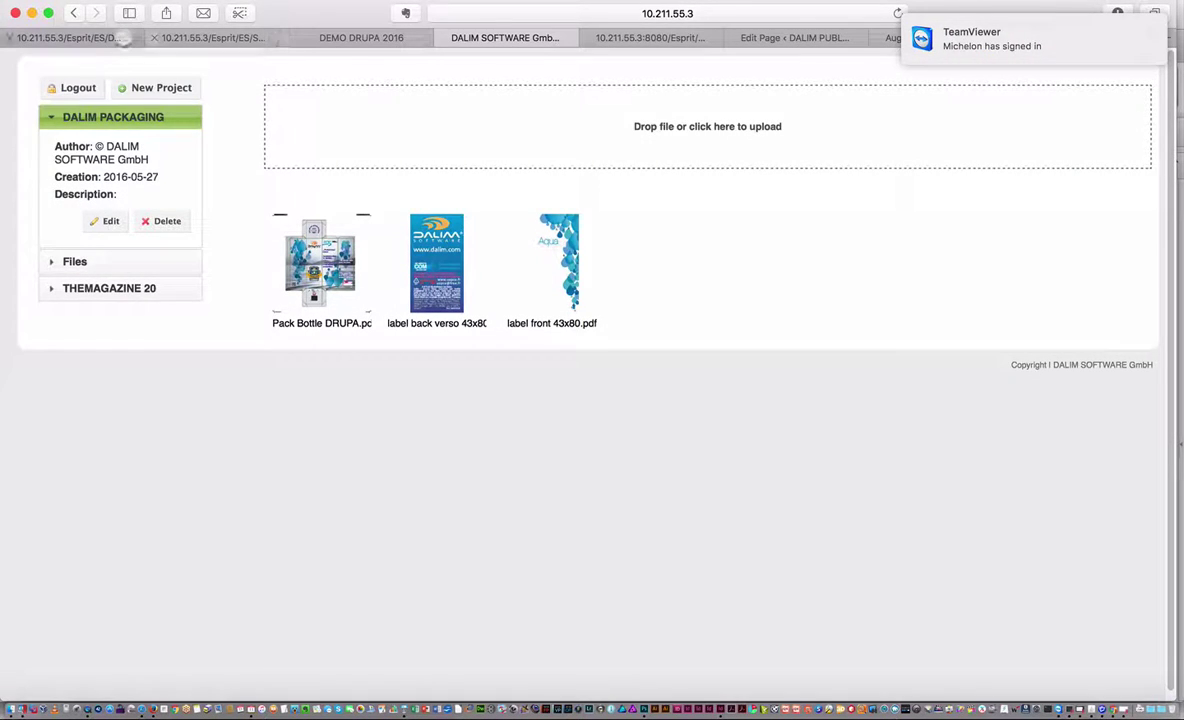
Return to the first ES login tab and bring the Keynote presentation to the front
{"action": "left_click", "coordinate": [116, 40]}
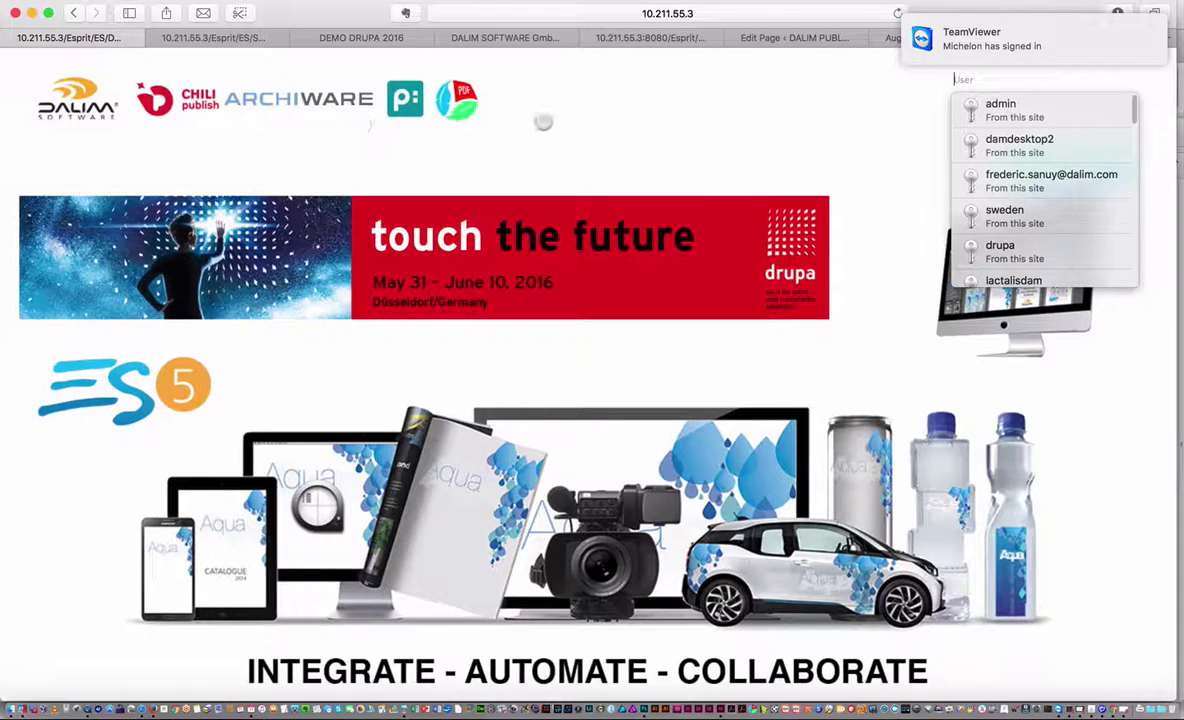
{"action": "left_click", "coordinate": [556, 121]}
{"action": "key", "text": "super+Tab"}
{"action": "key", "text": "Tab"}
{"action": "key", "text": "Tab"}
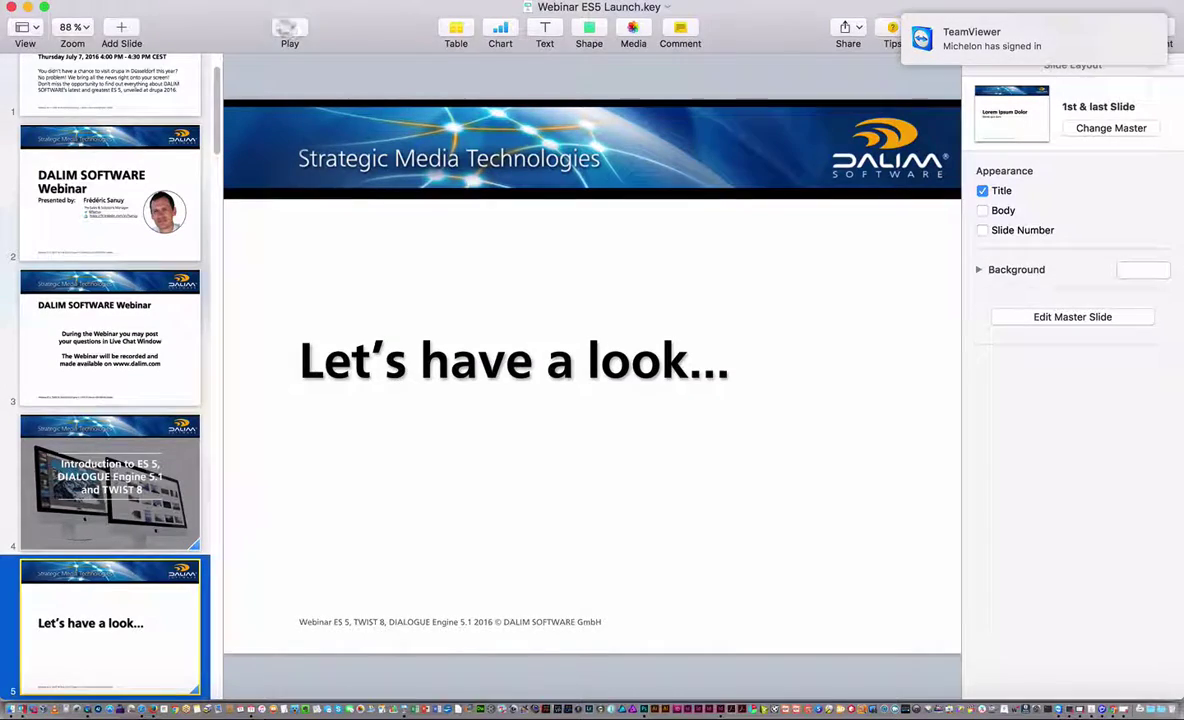
Play the slideshow from 'Let's have a look…' past the Dashboard slide to CHILI Publisher
{"action": "left_click", "coordinate": [288, 28]}
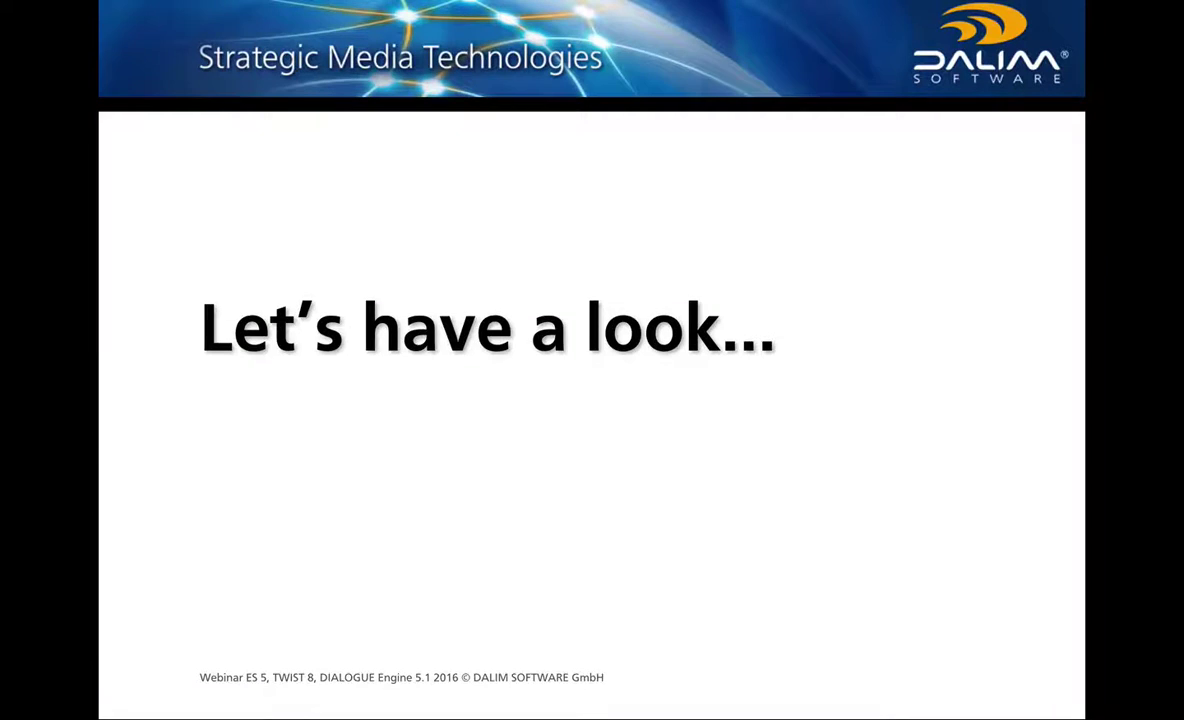
{"action": "key", "text": "Right"}
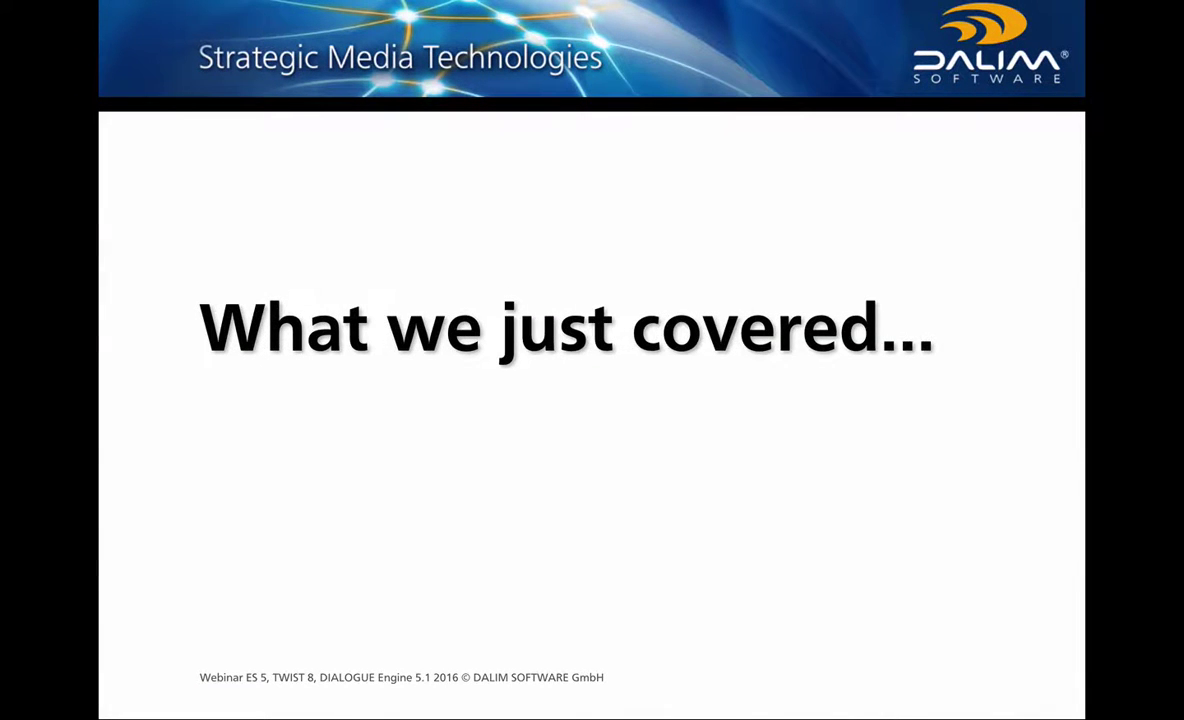
{"action": "key", "text": "Right"}
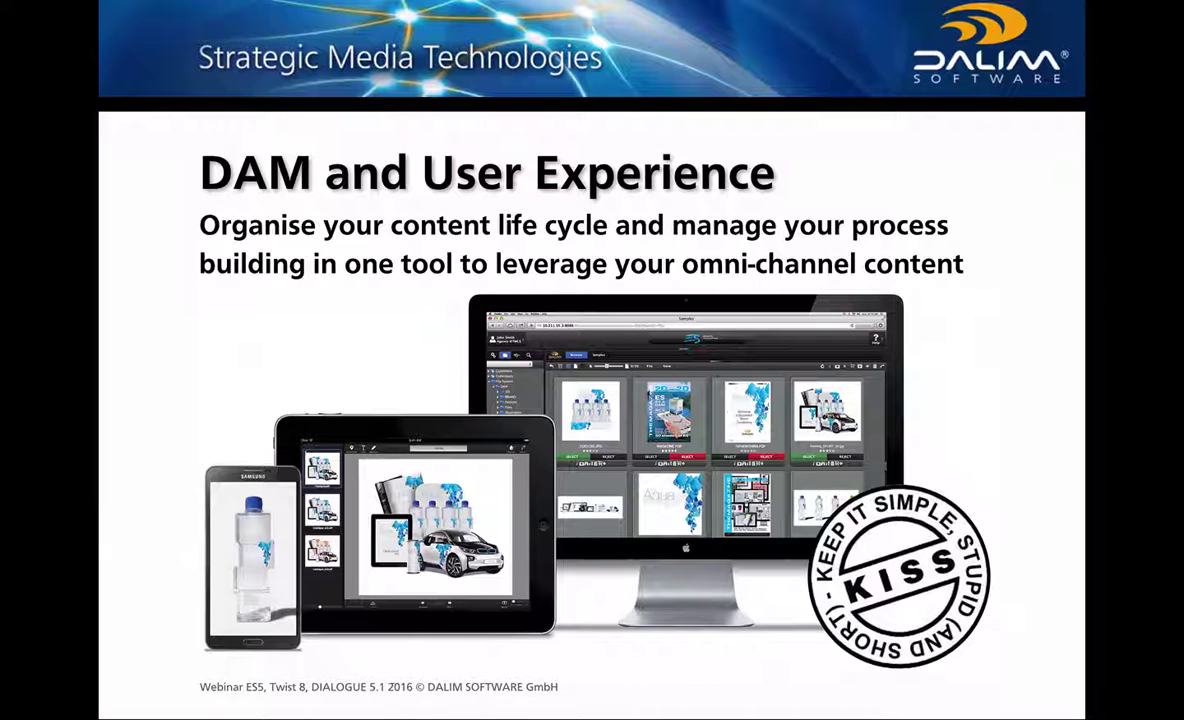
{"action": "key", "text": "Right"}
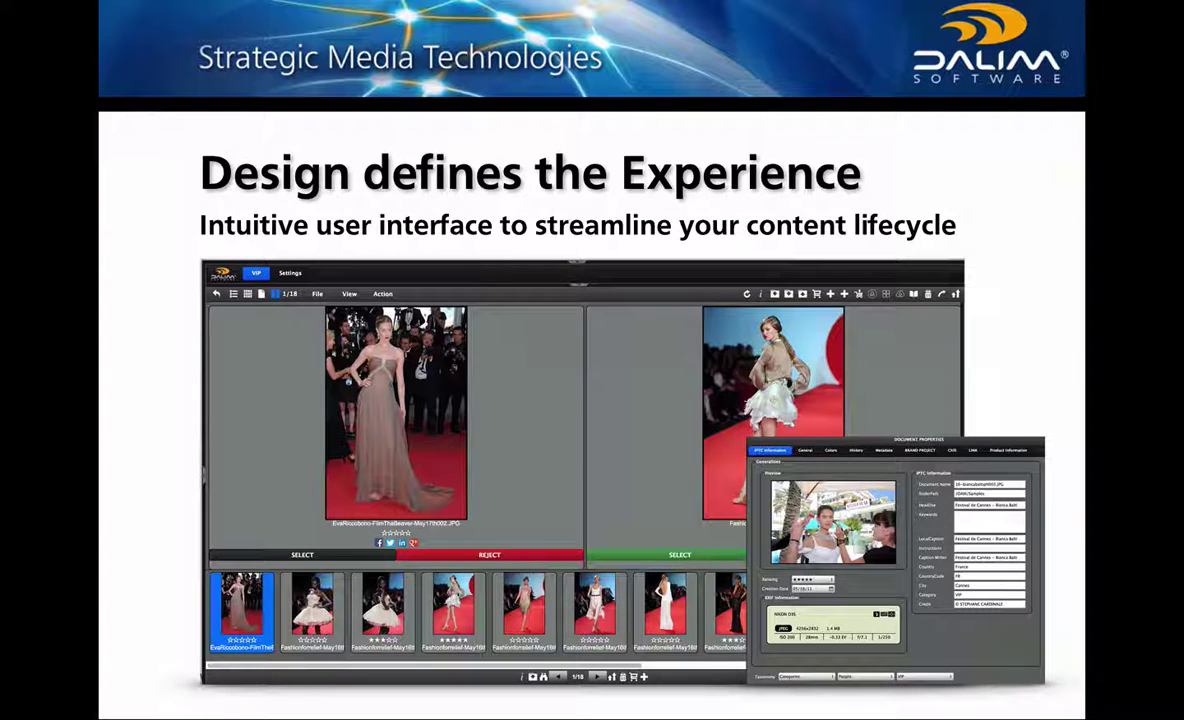
{"action": "key", "text": "Right"}
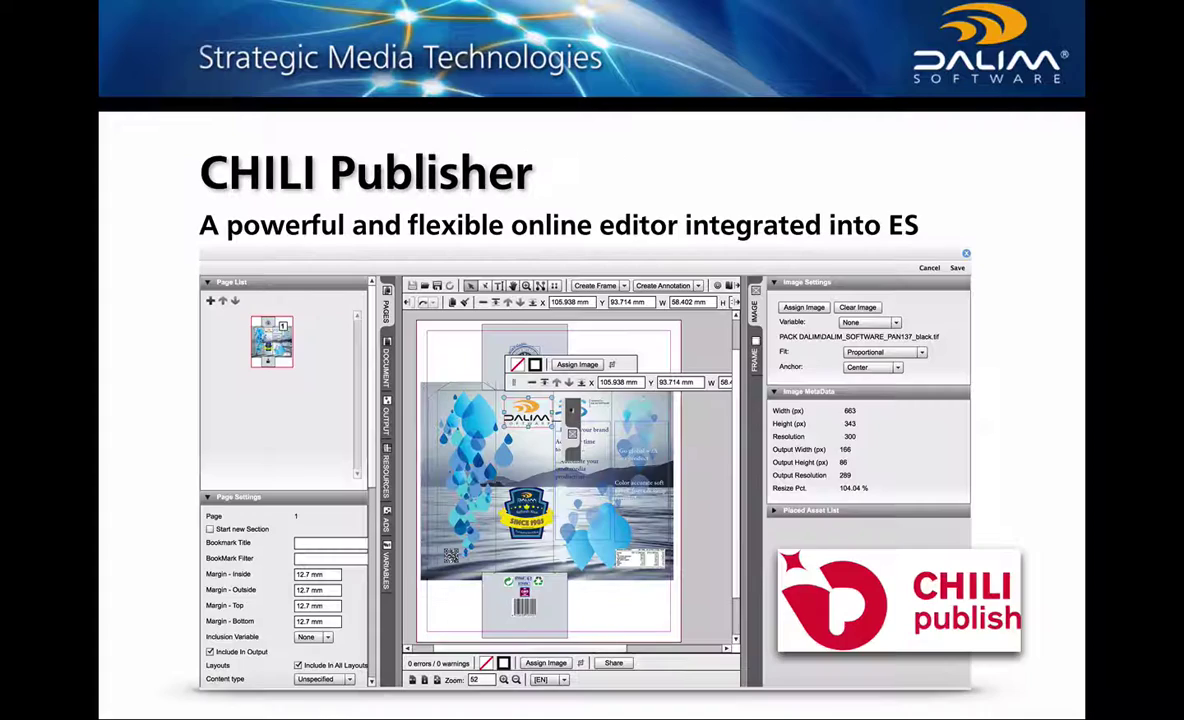
{"action": "key", "text": "Right"}
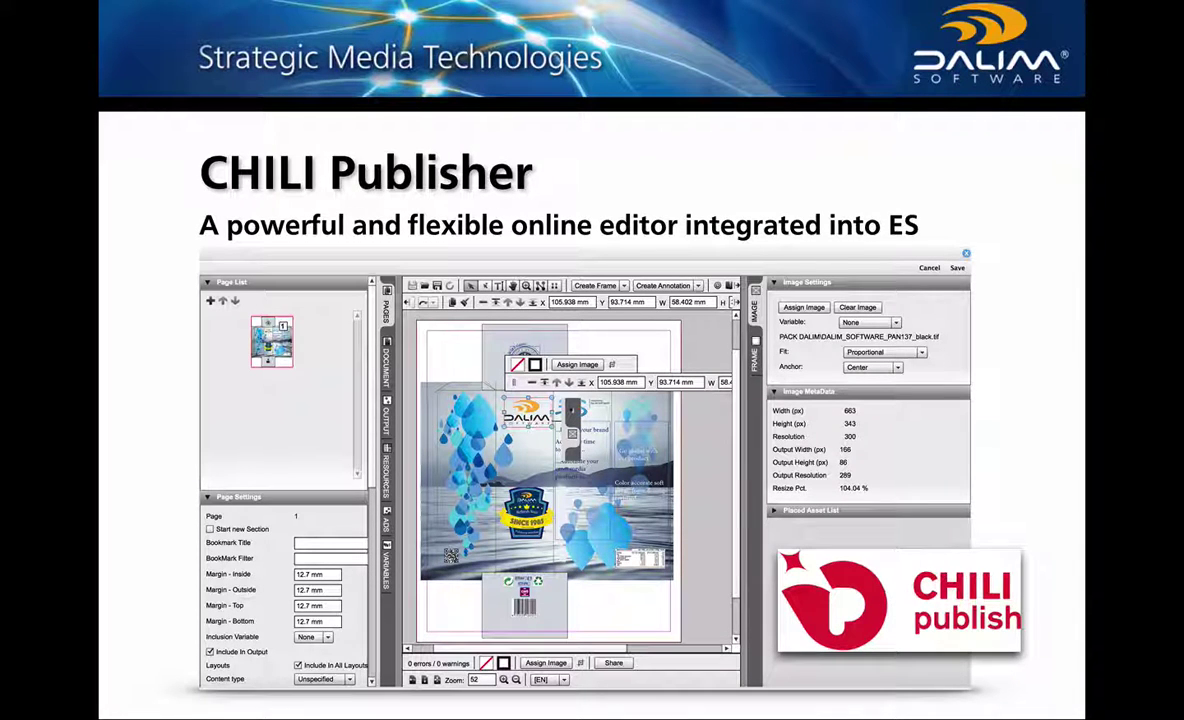